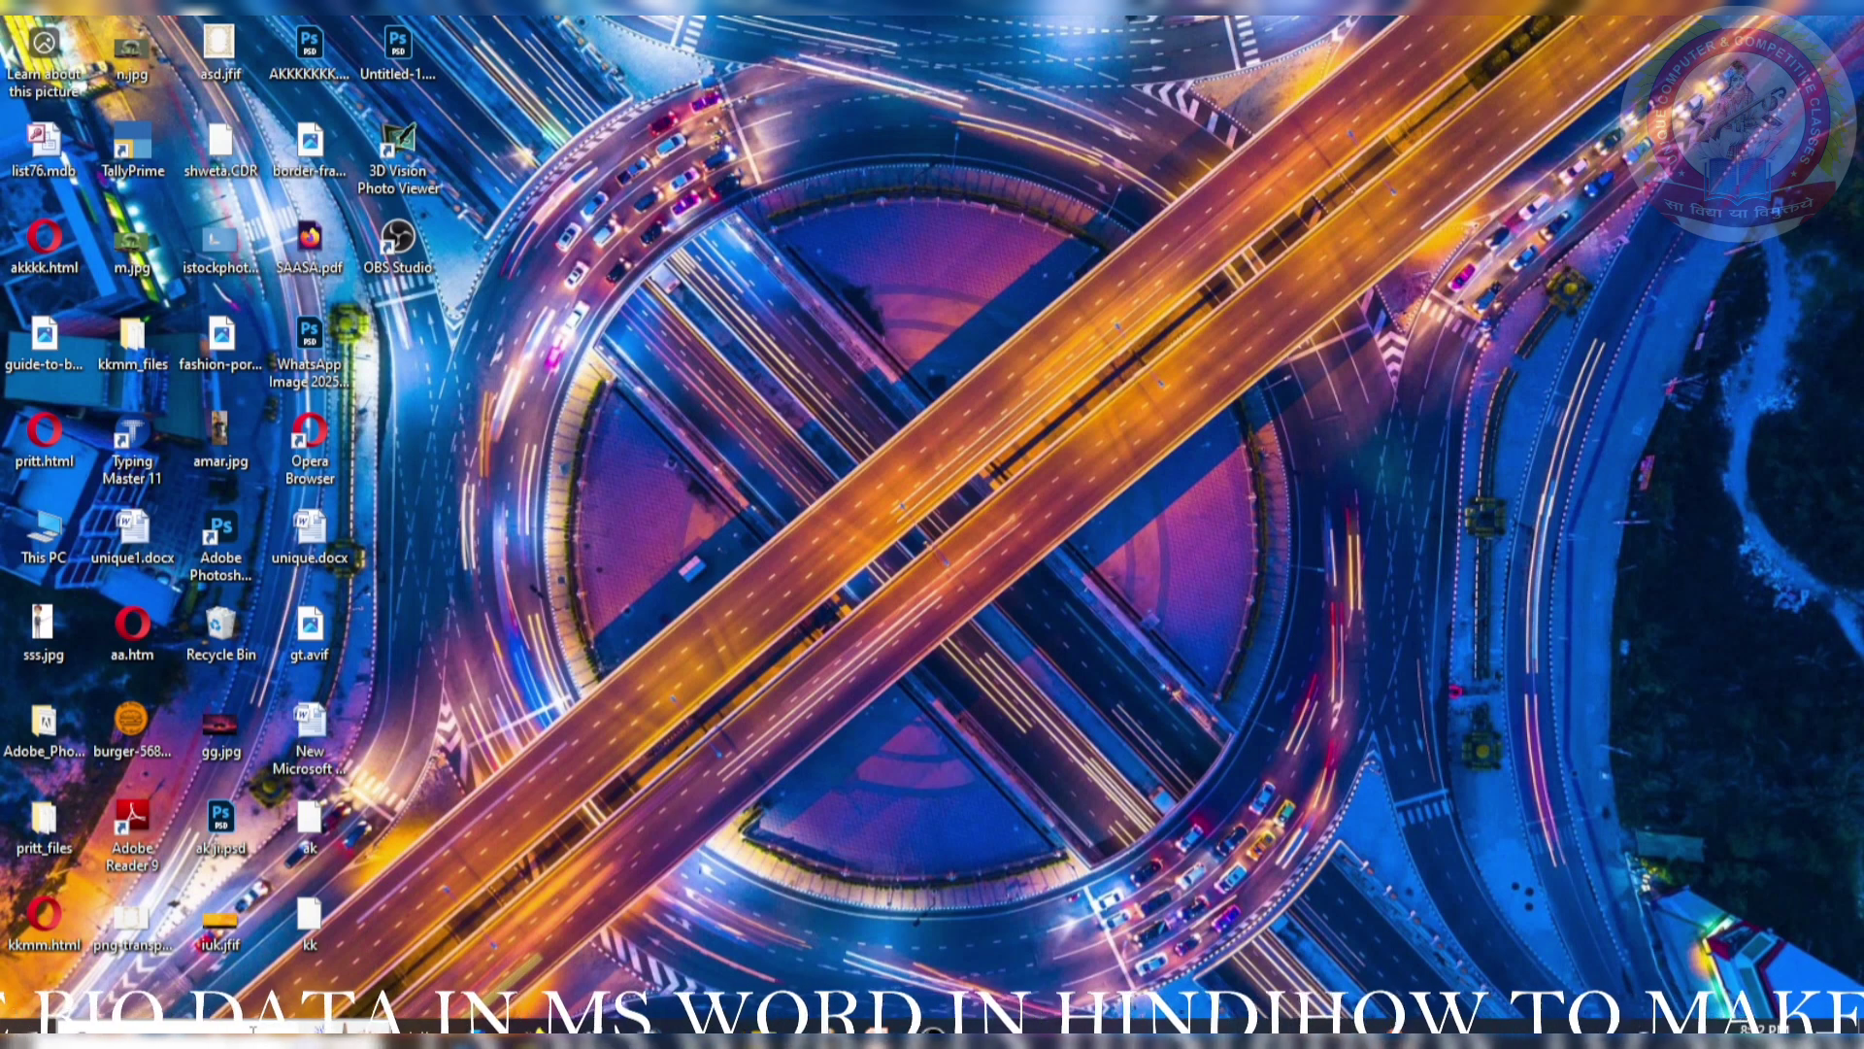
# - Launch Microsoft Word 2007 from the Run dialog with the winword command to get a blank document
pyautogui.press('super+r')
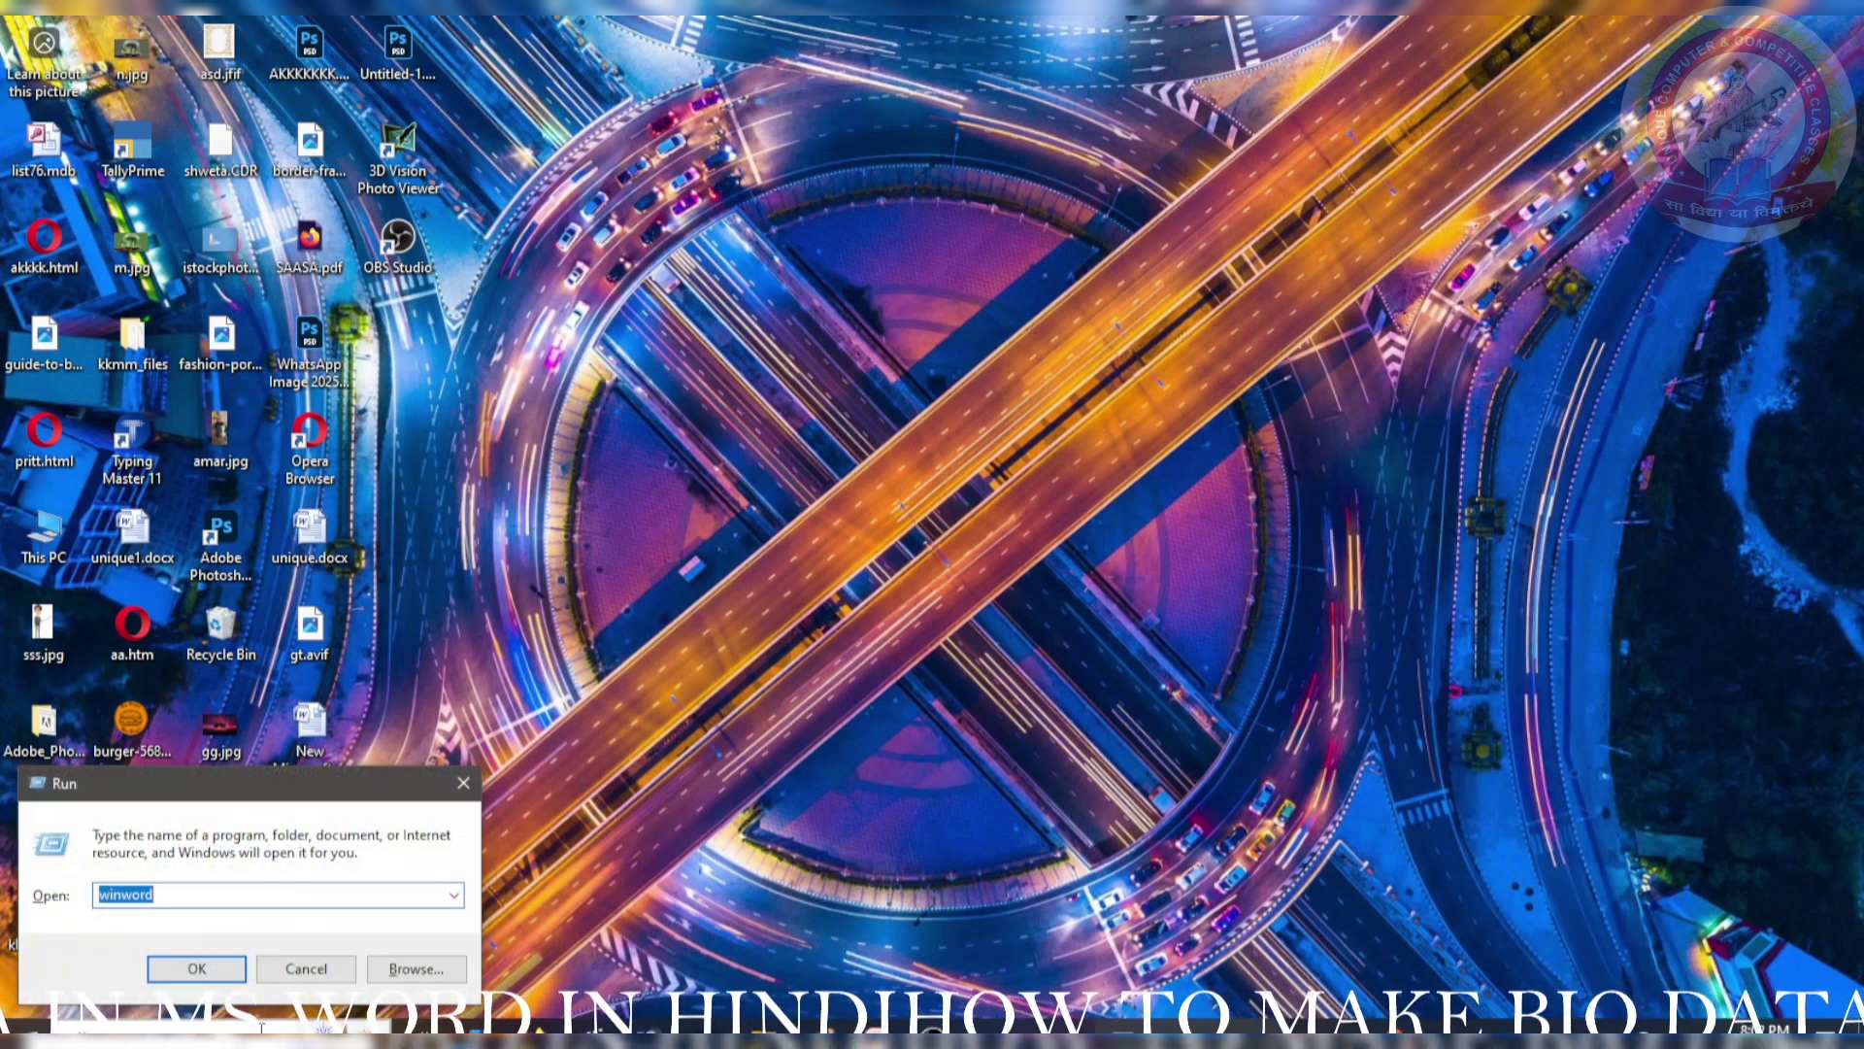
pyautogui.press('Return')
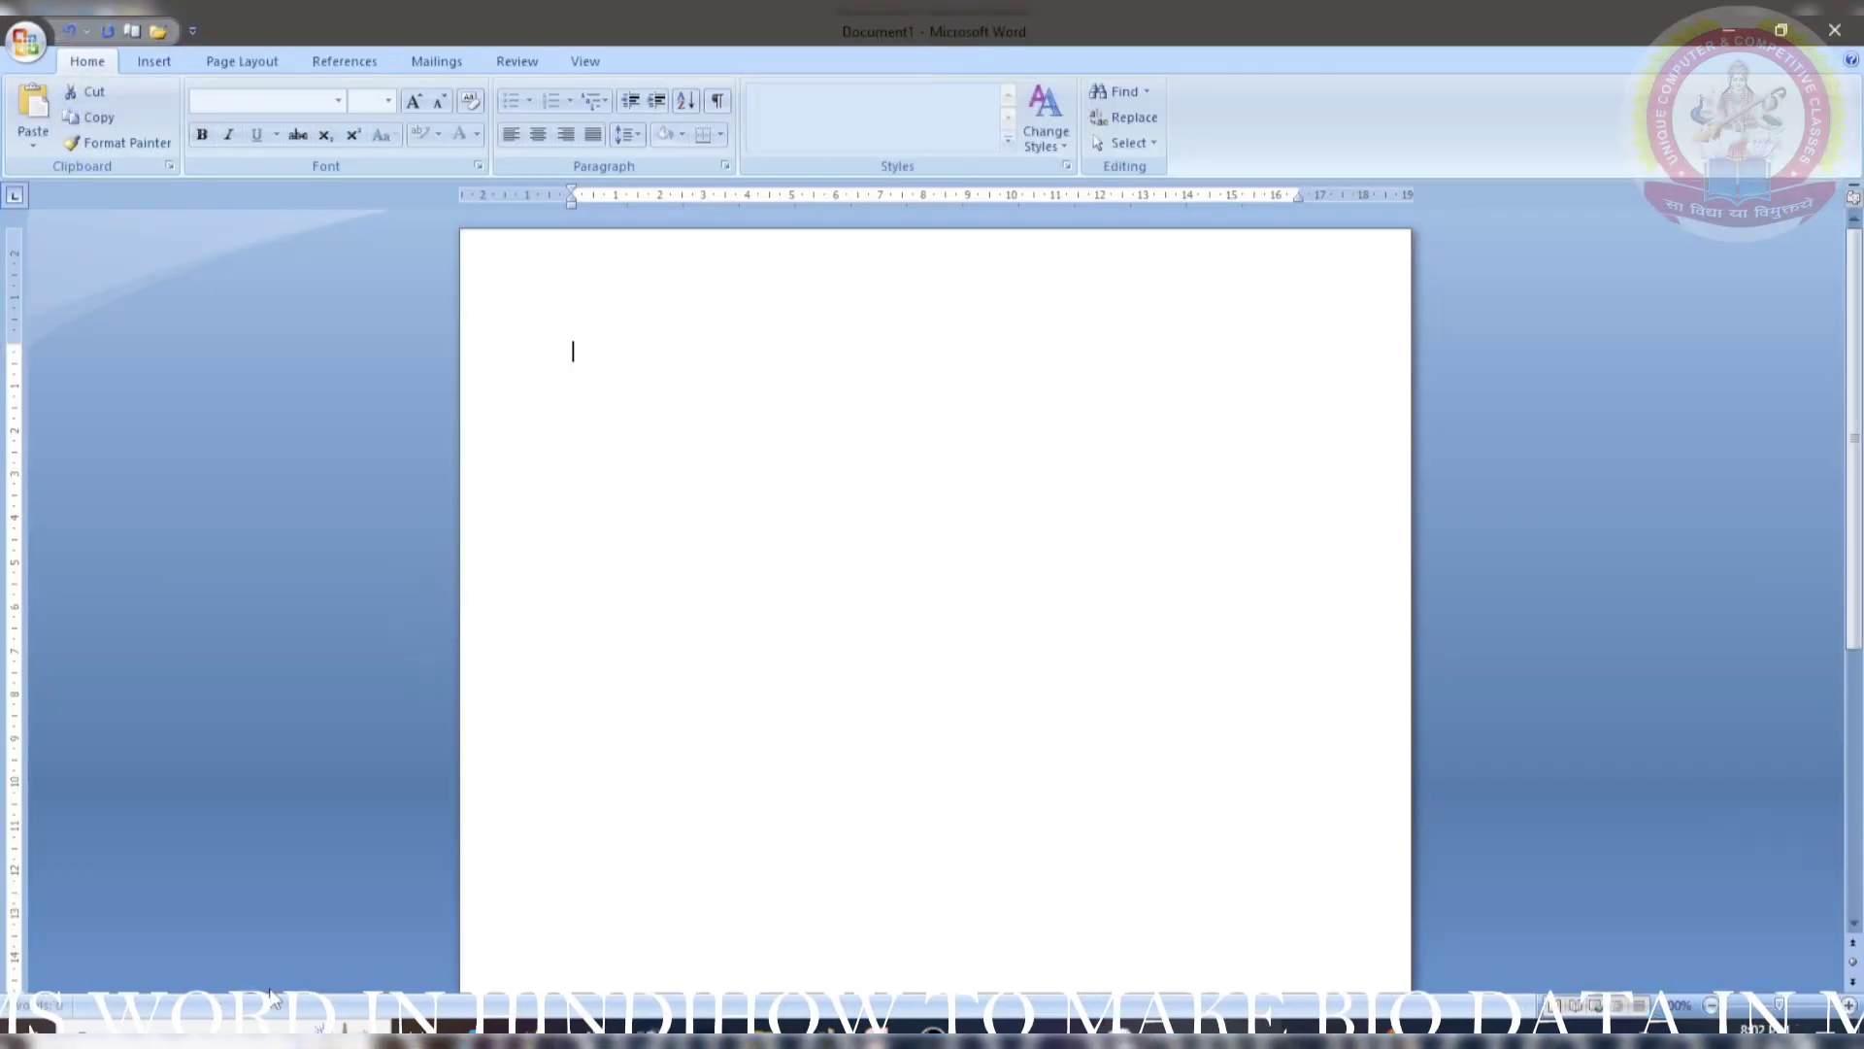
pyautogui.scroll(-5, 687, 356)
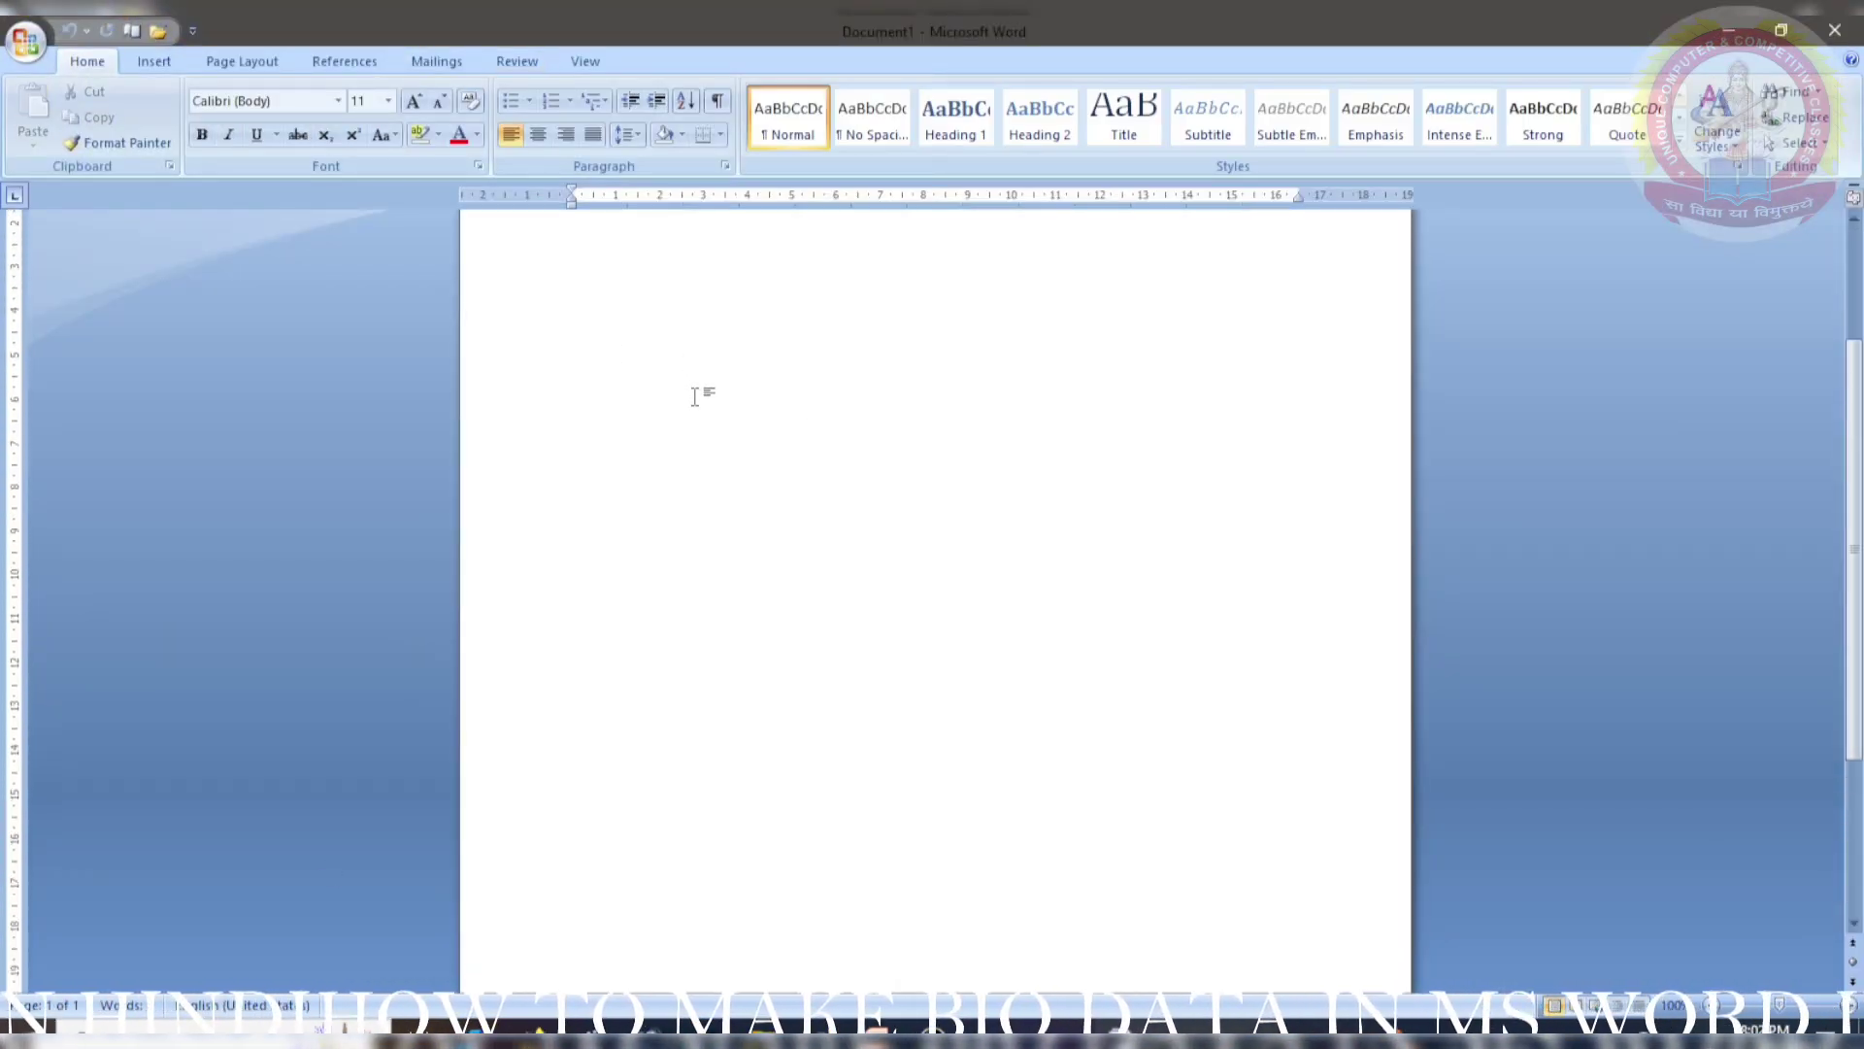
pyautogui.scroll(5, 694, 396)
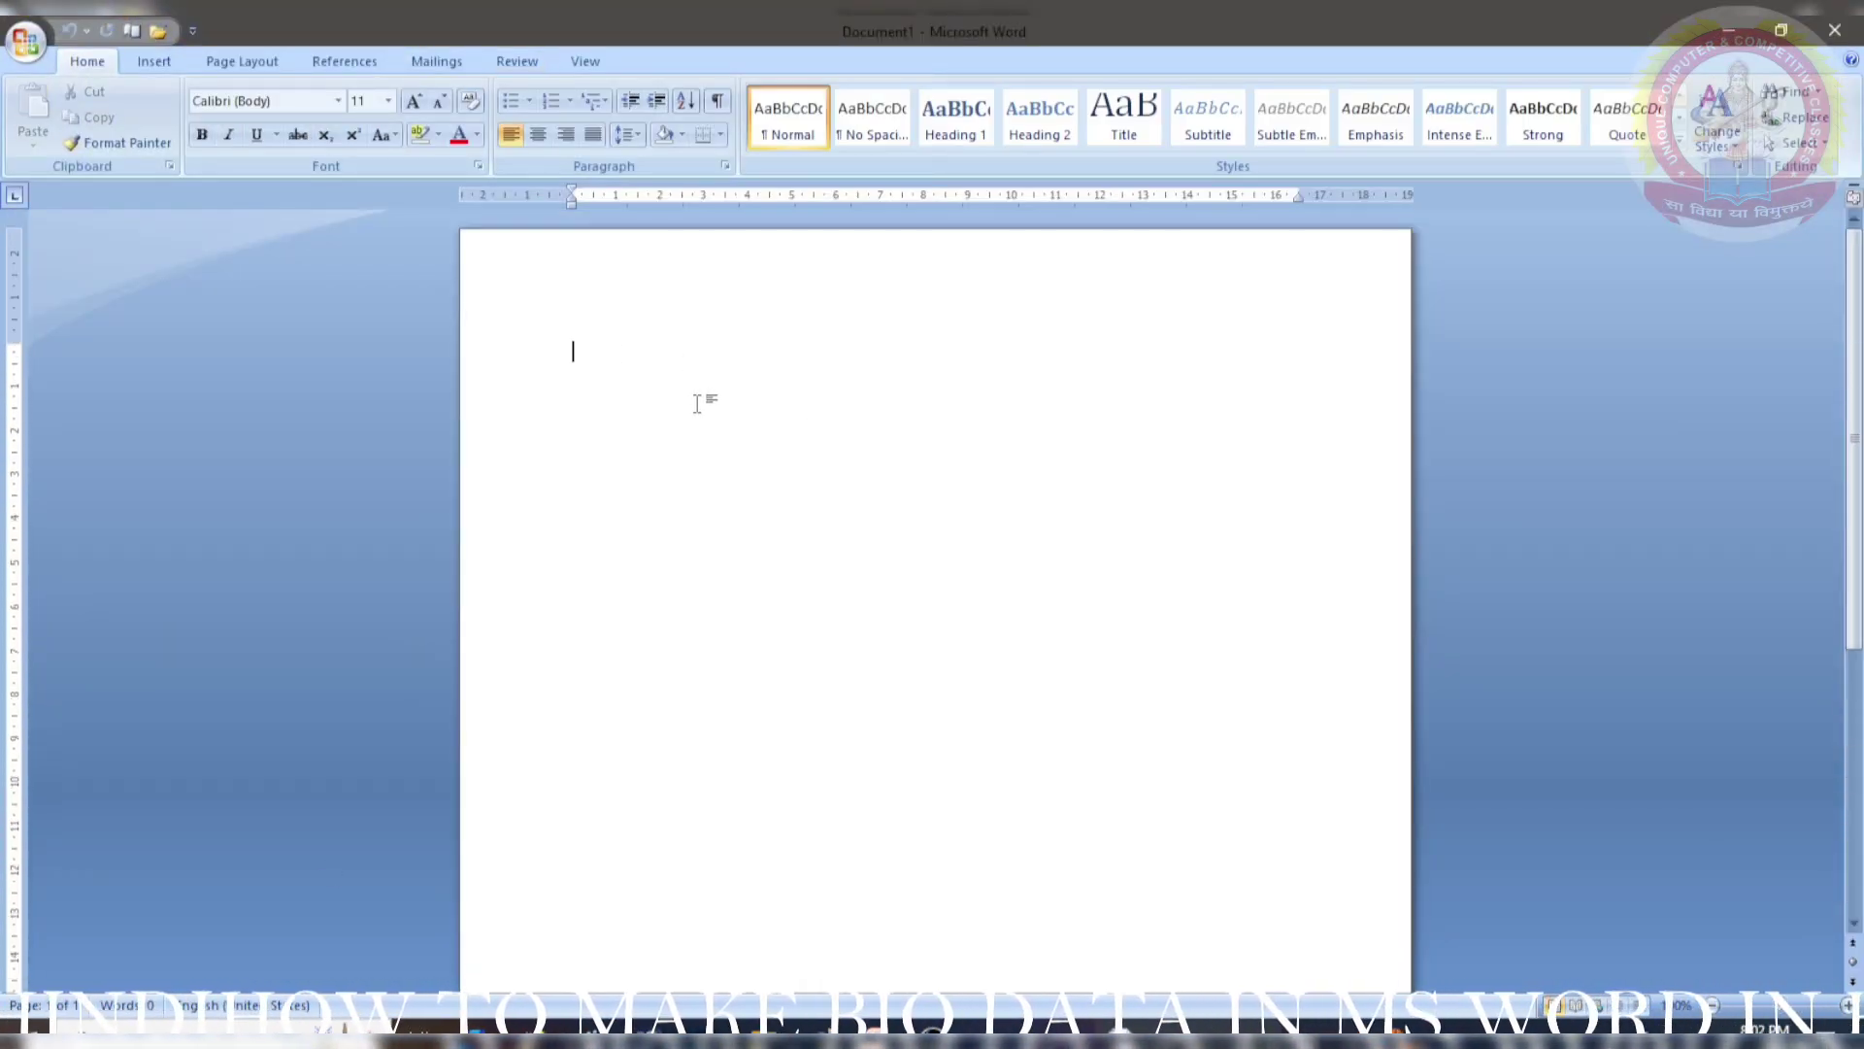
# - Set the page to A4 paper size with Narrow margins
pyautogui.click(153, 61)
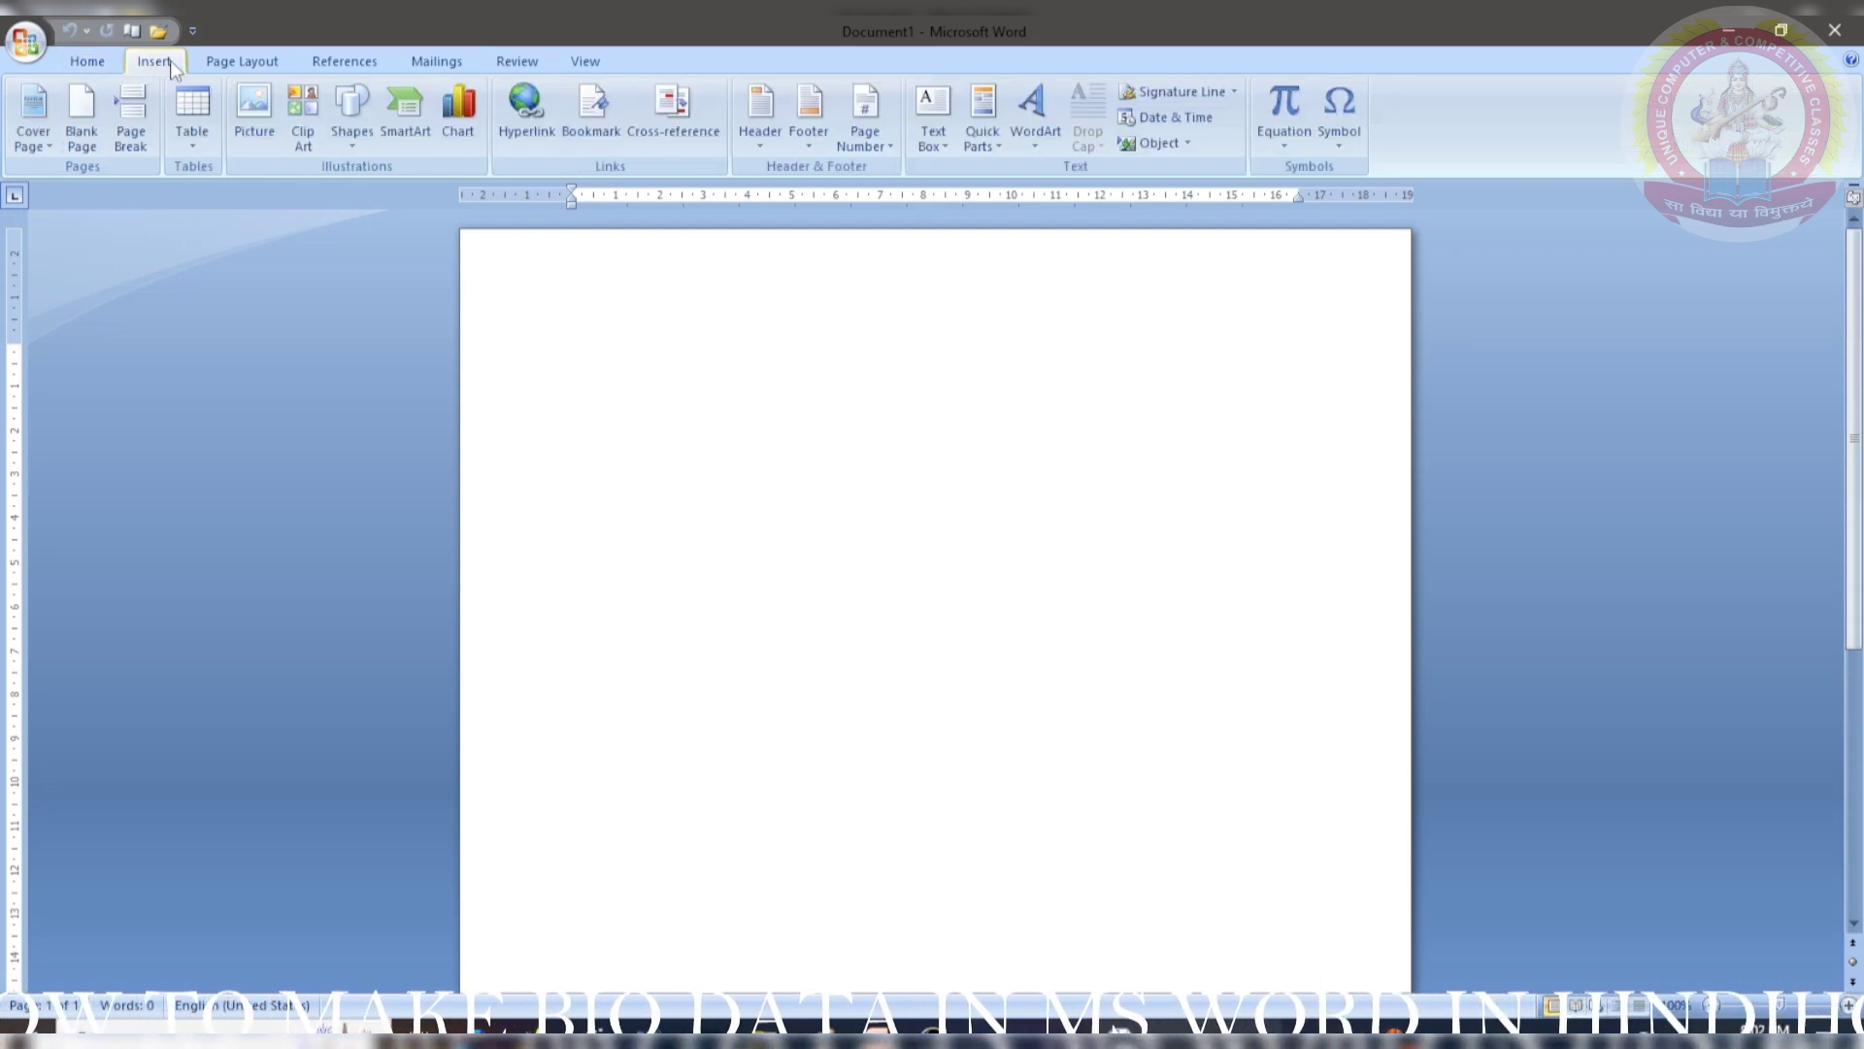
pyautogui.click(241, 61)
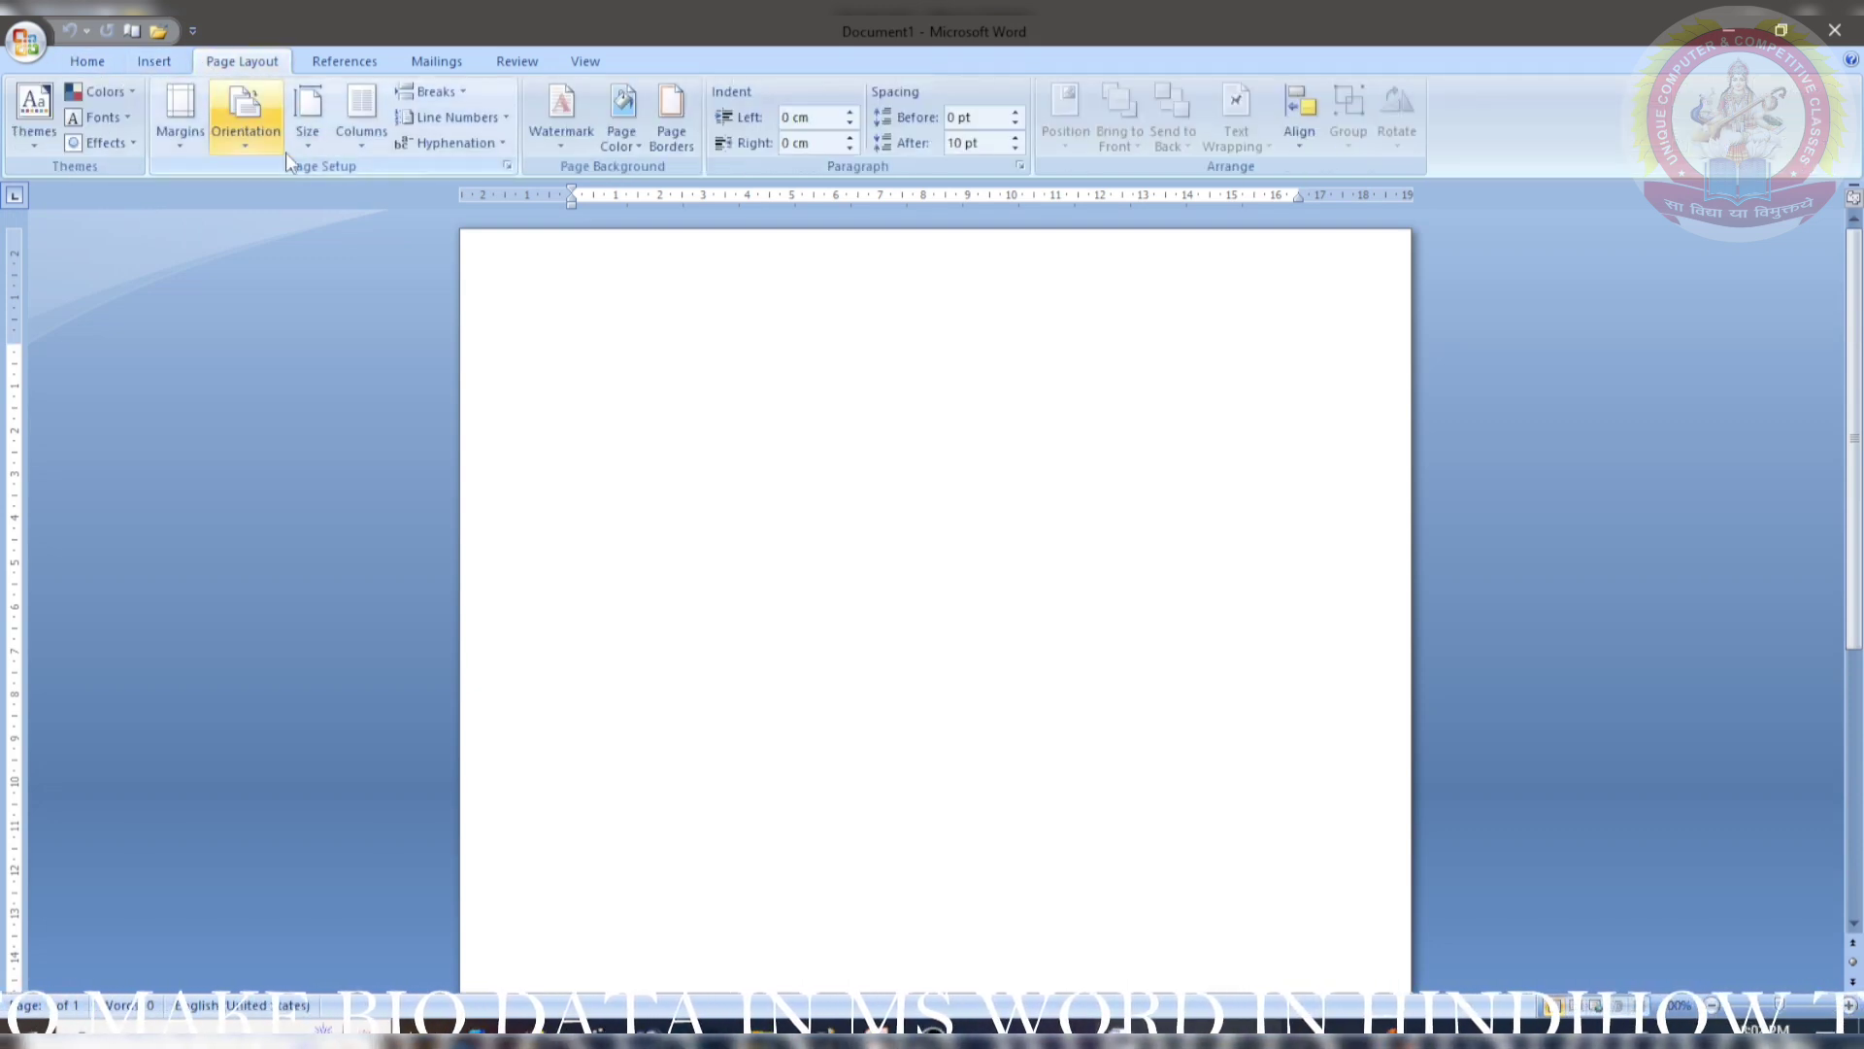
pyautogui.click(317, 142)
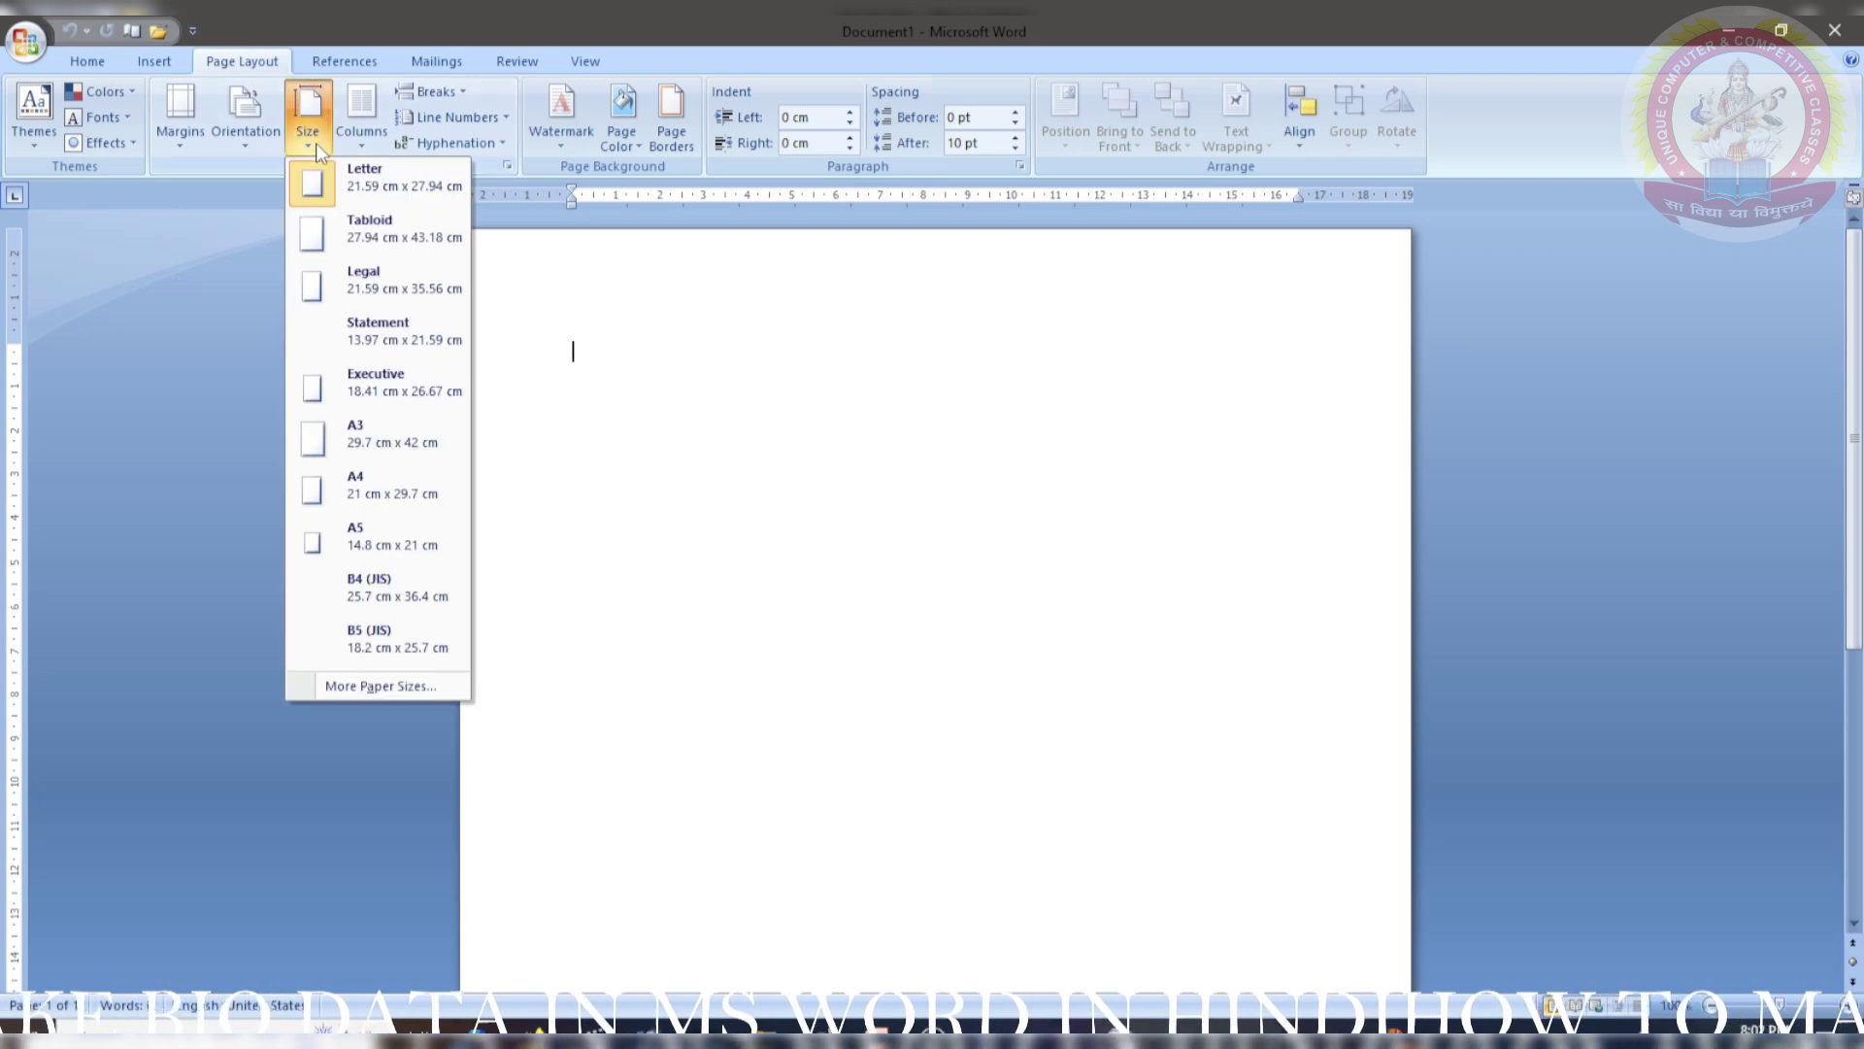
pyautogui.click(378, 519)
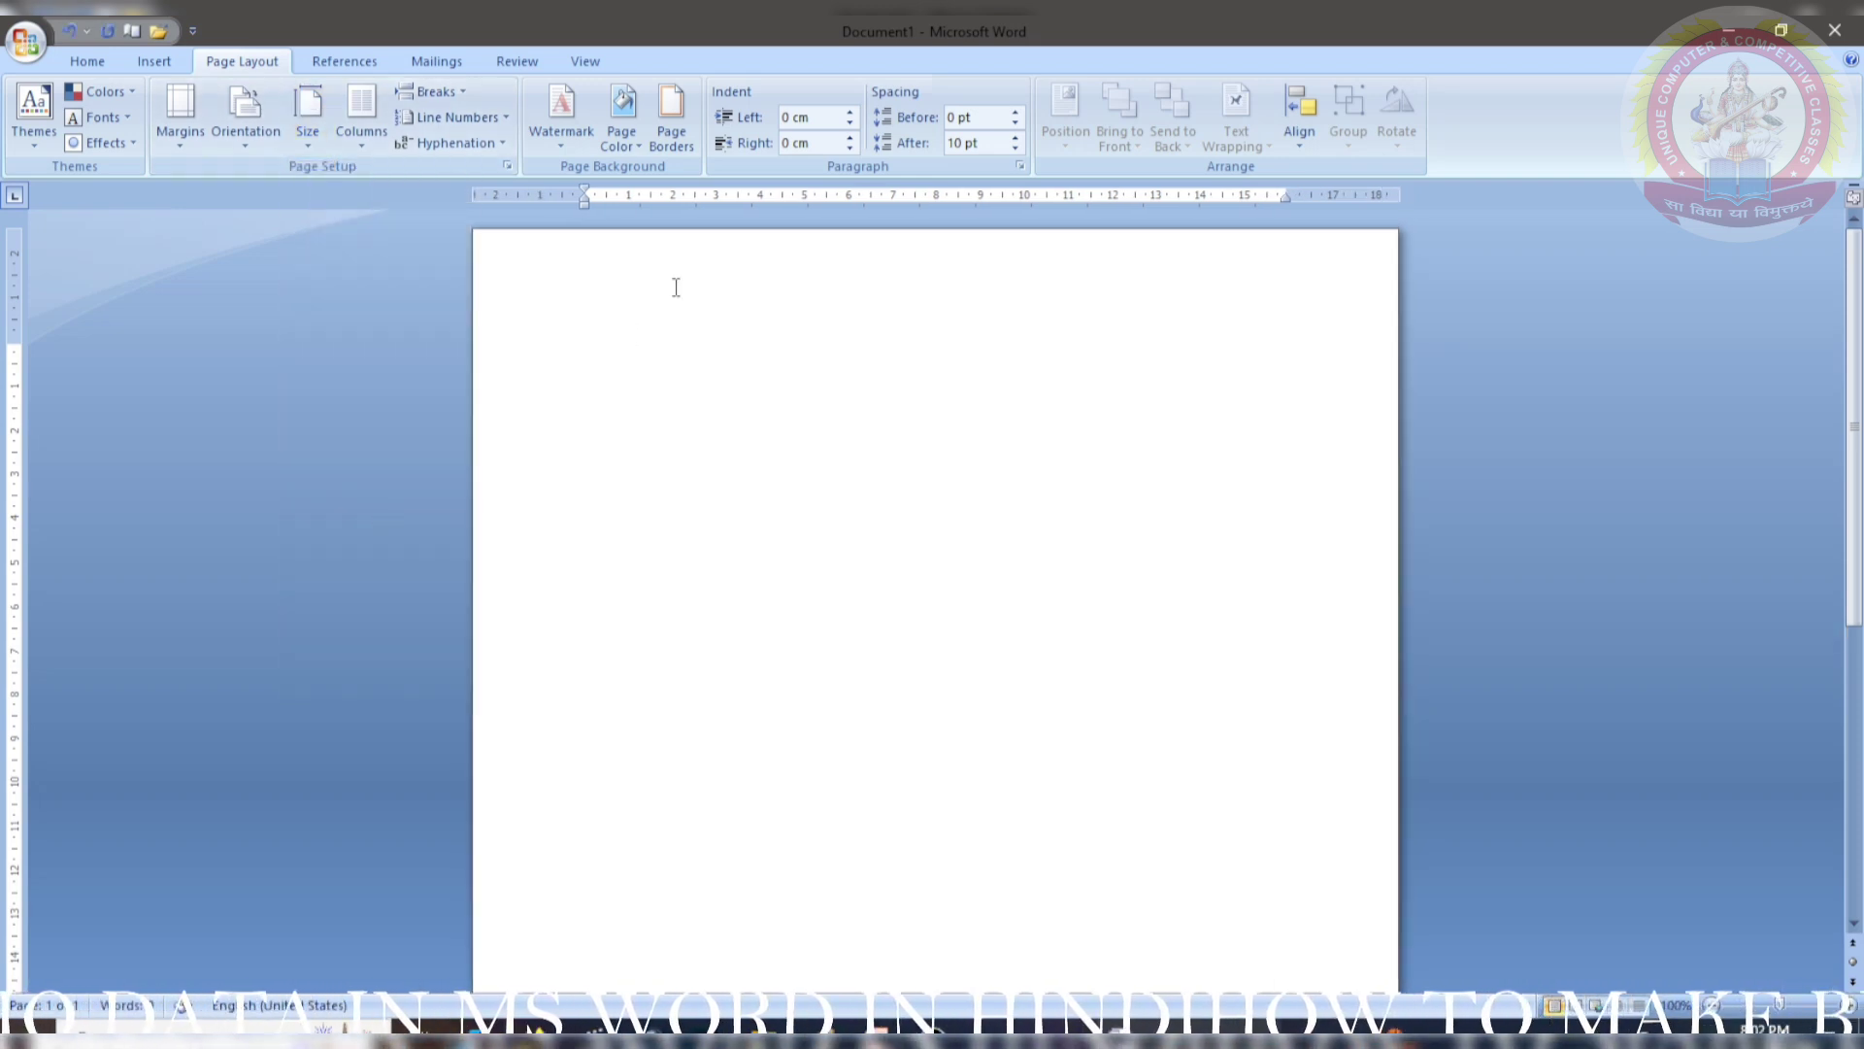
pyautogui.click(185, 148)
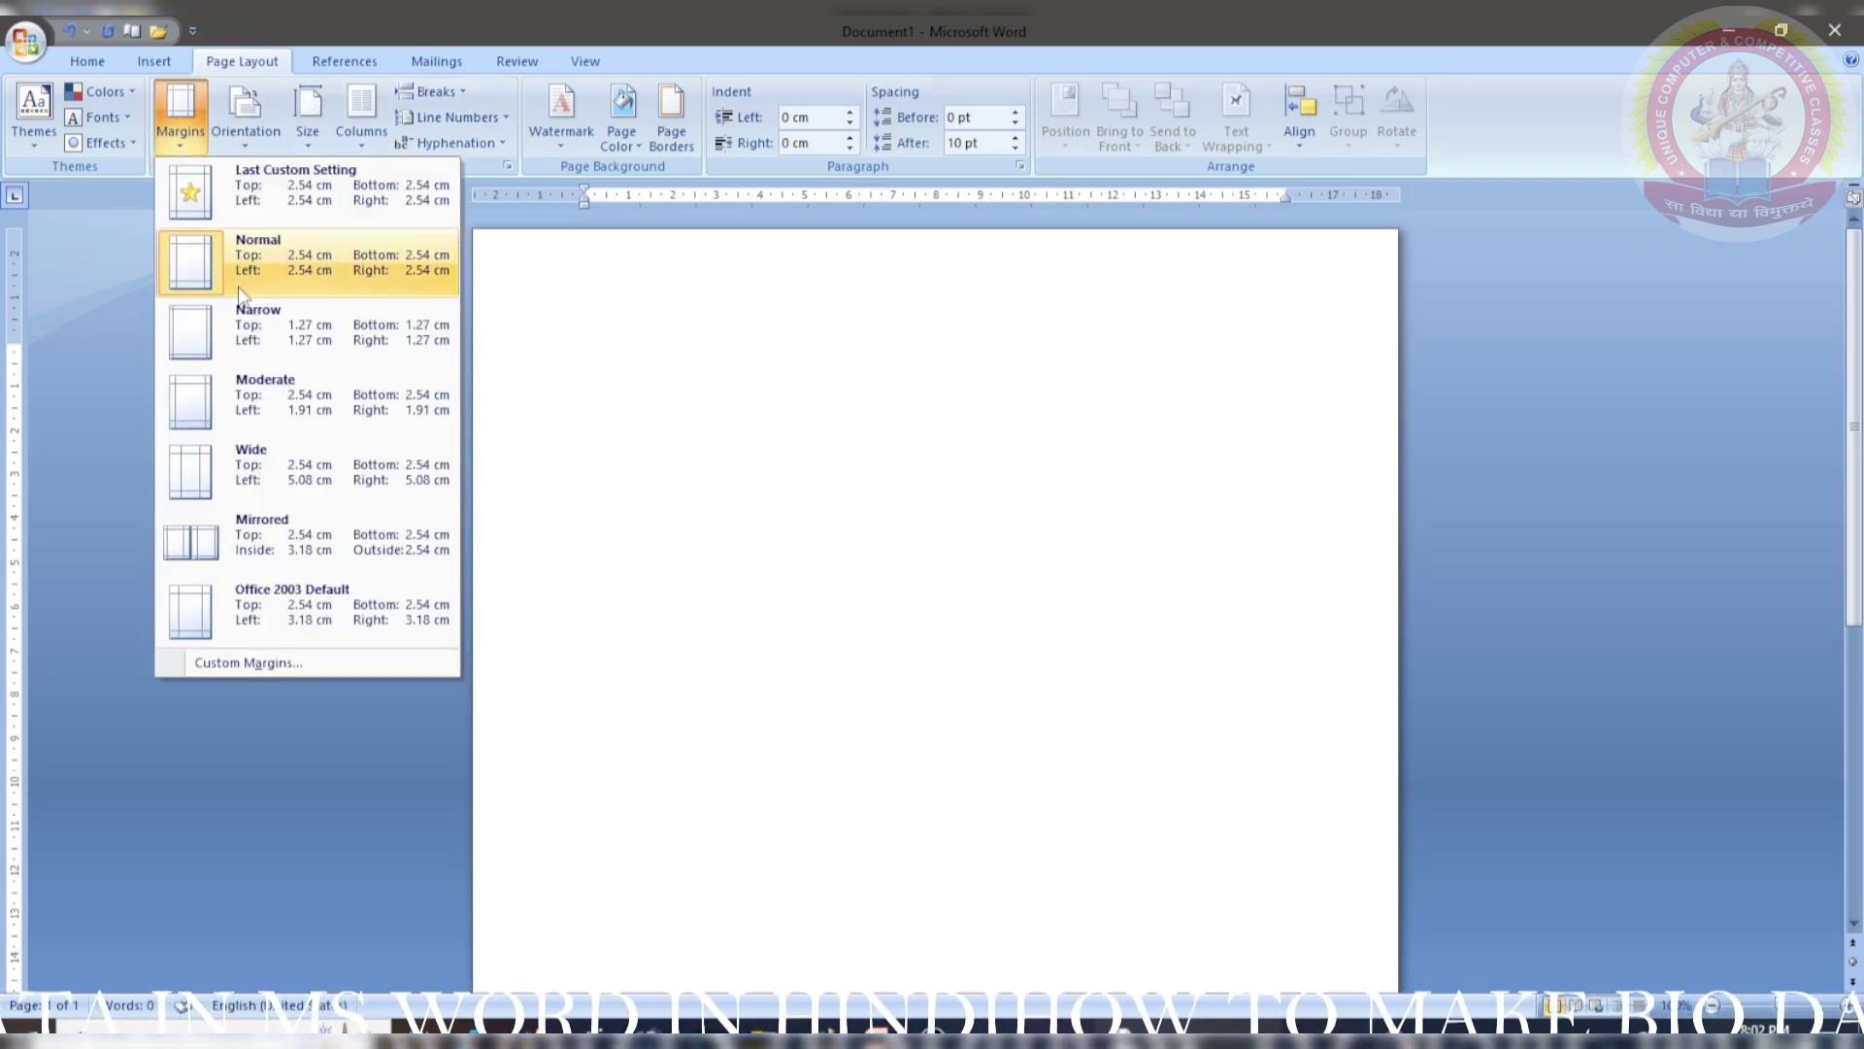
pyautogui.click(242, 330)
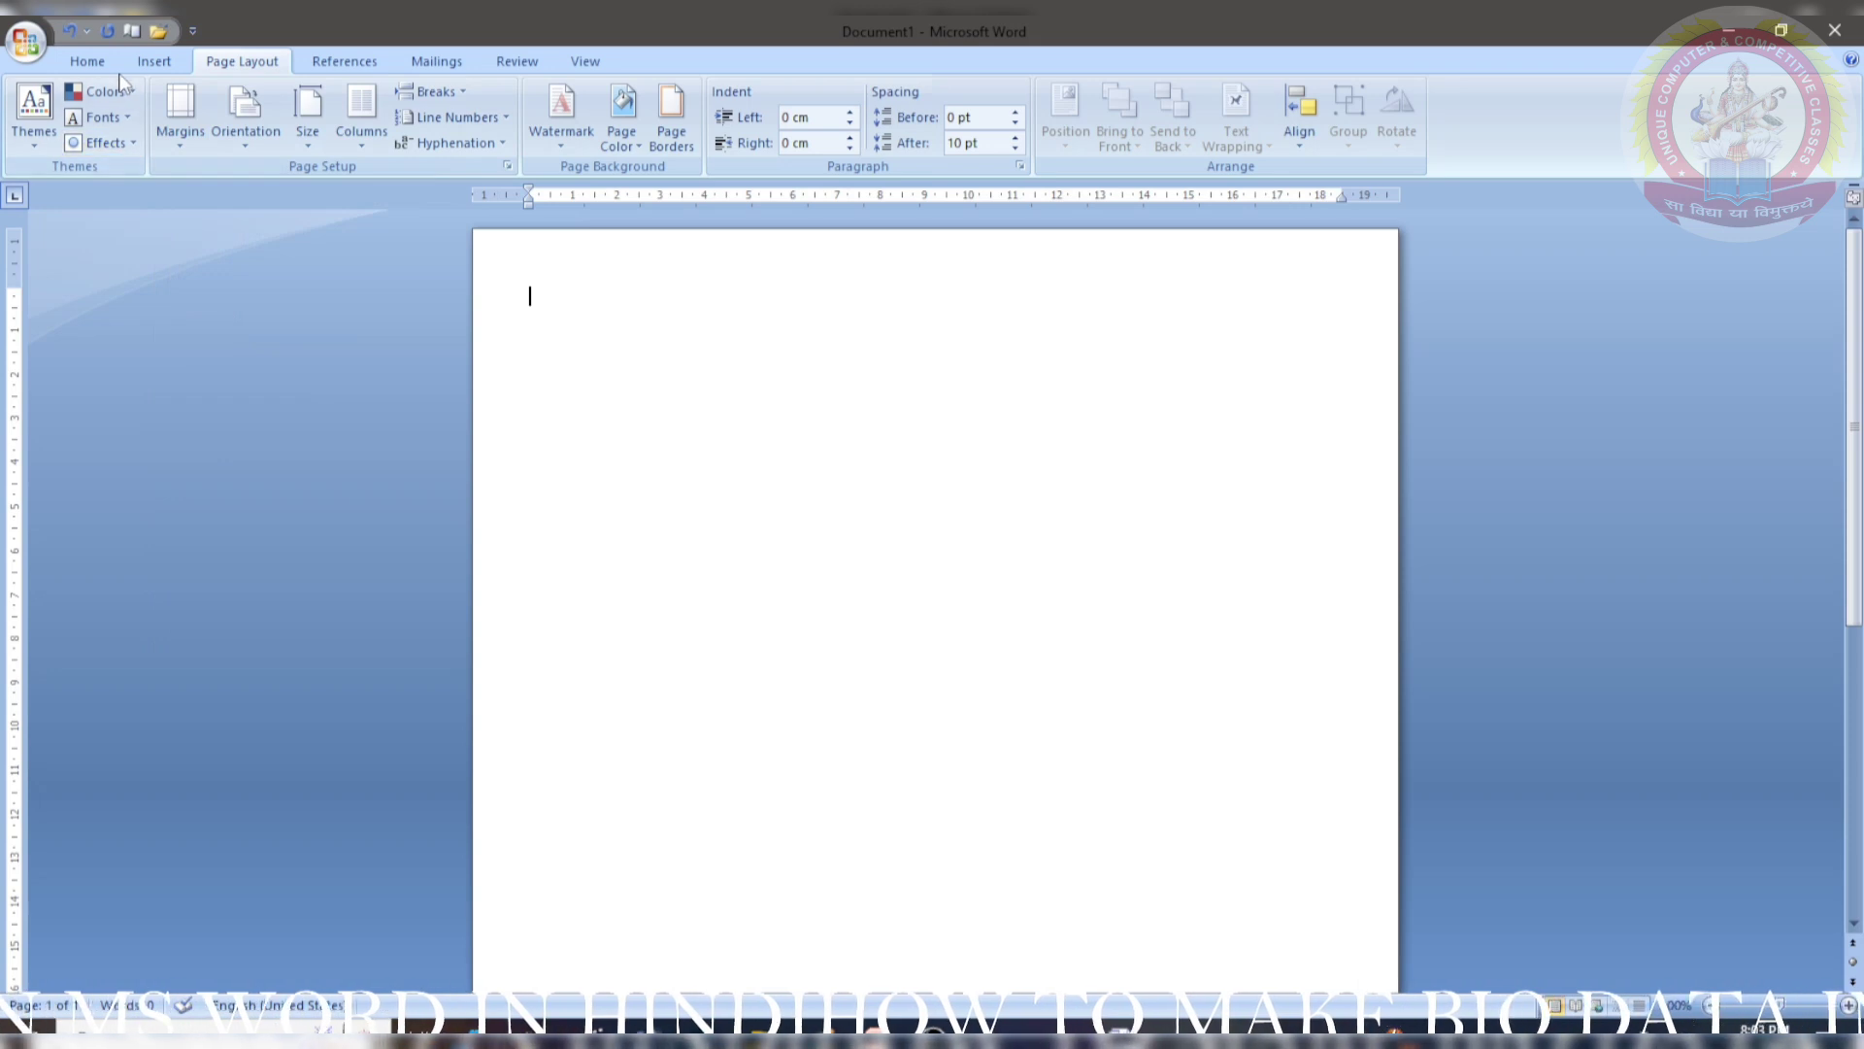
pyautogui.click(87, 61)
pyautogui.scroll(-5, 545, 463)
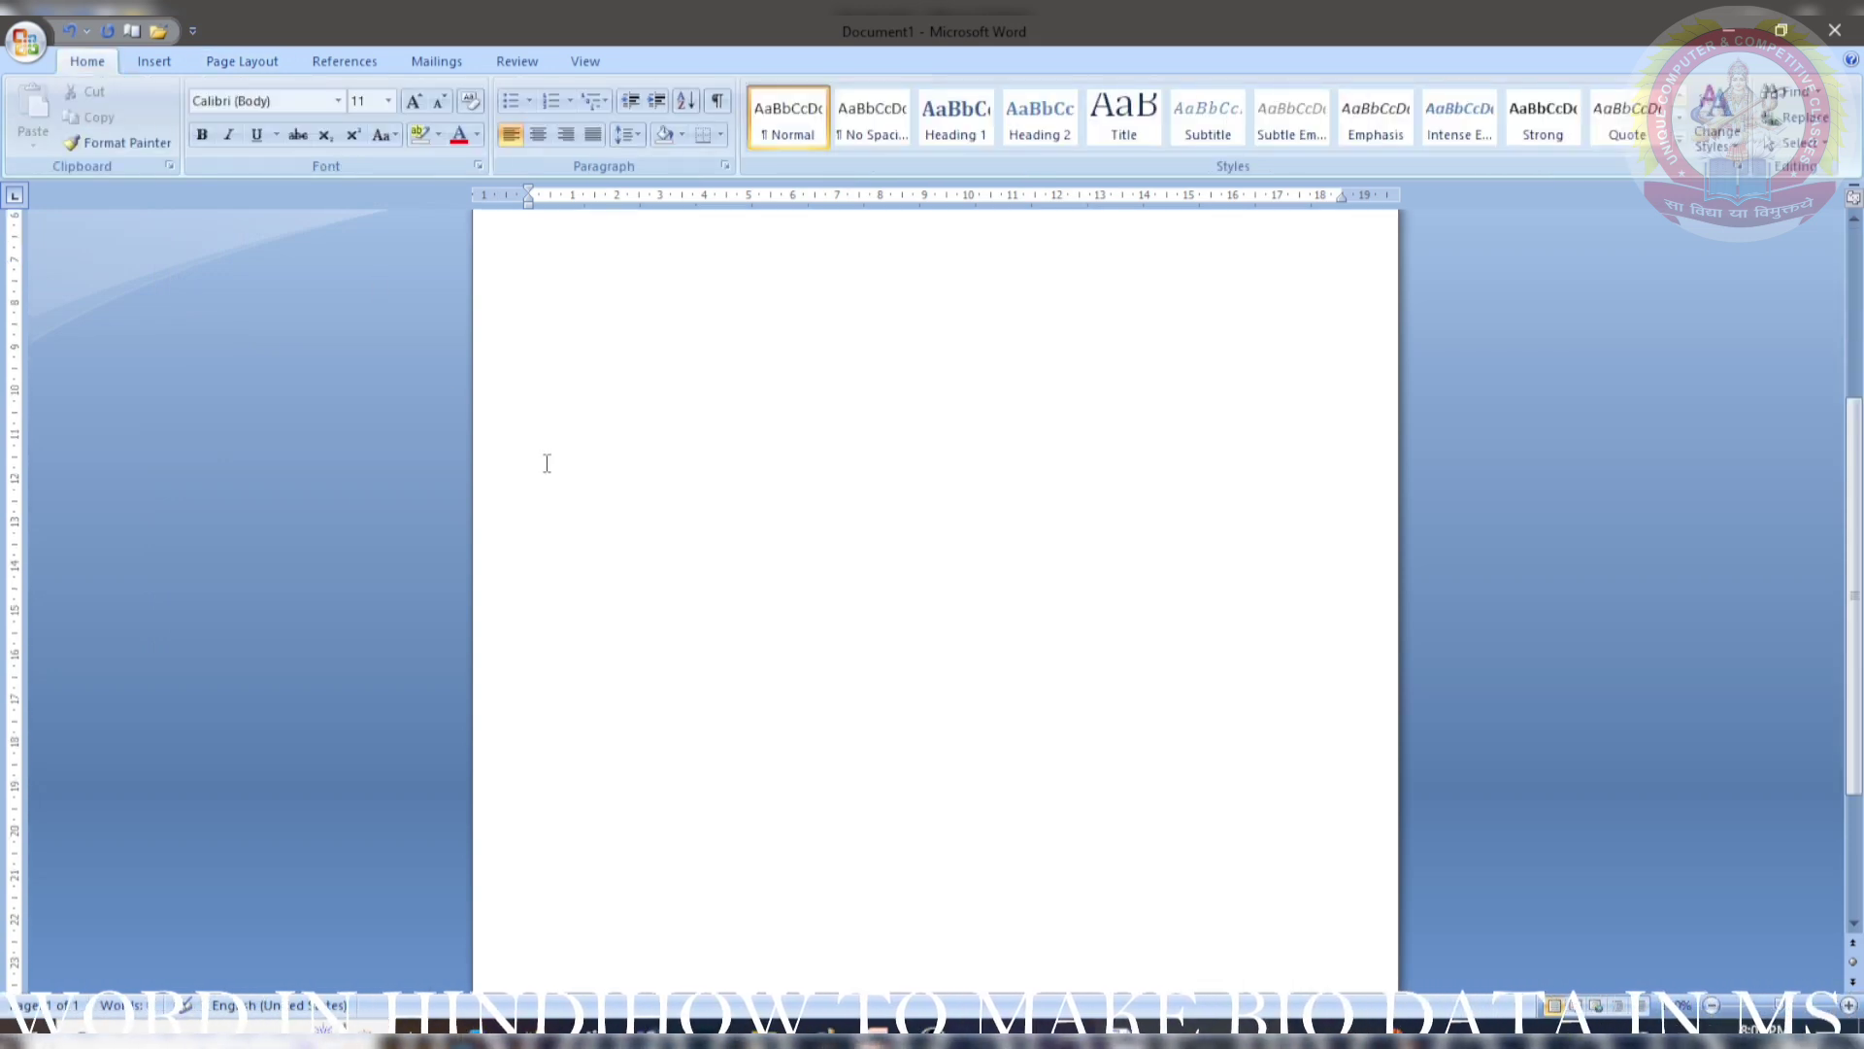
pyautogui.scroll(3, 547, 465)
pyautogui.scroll(1, 546, 464)
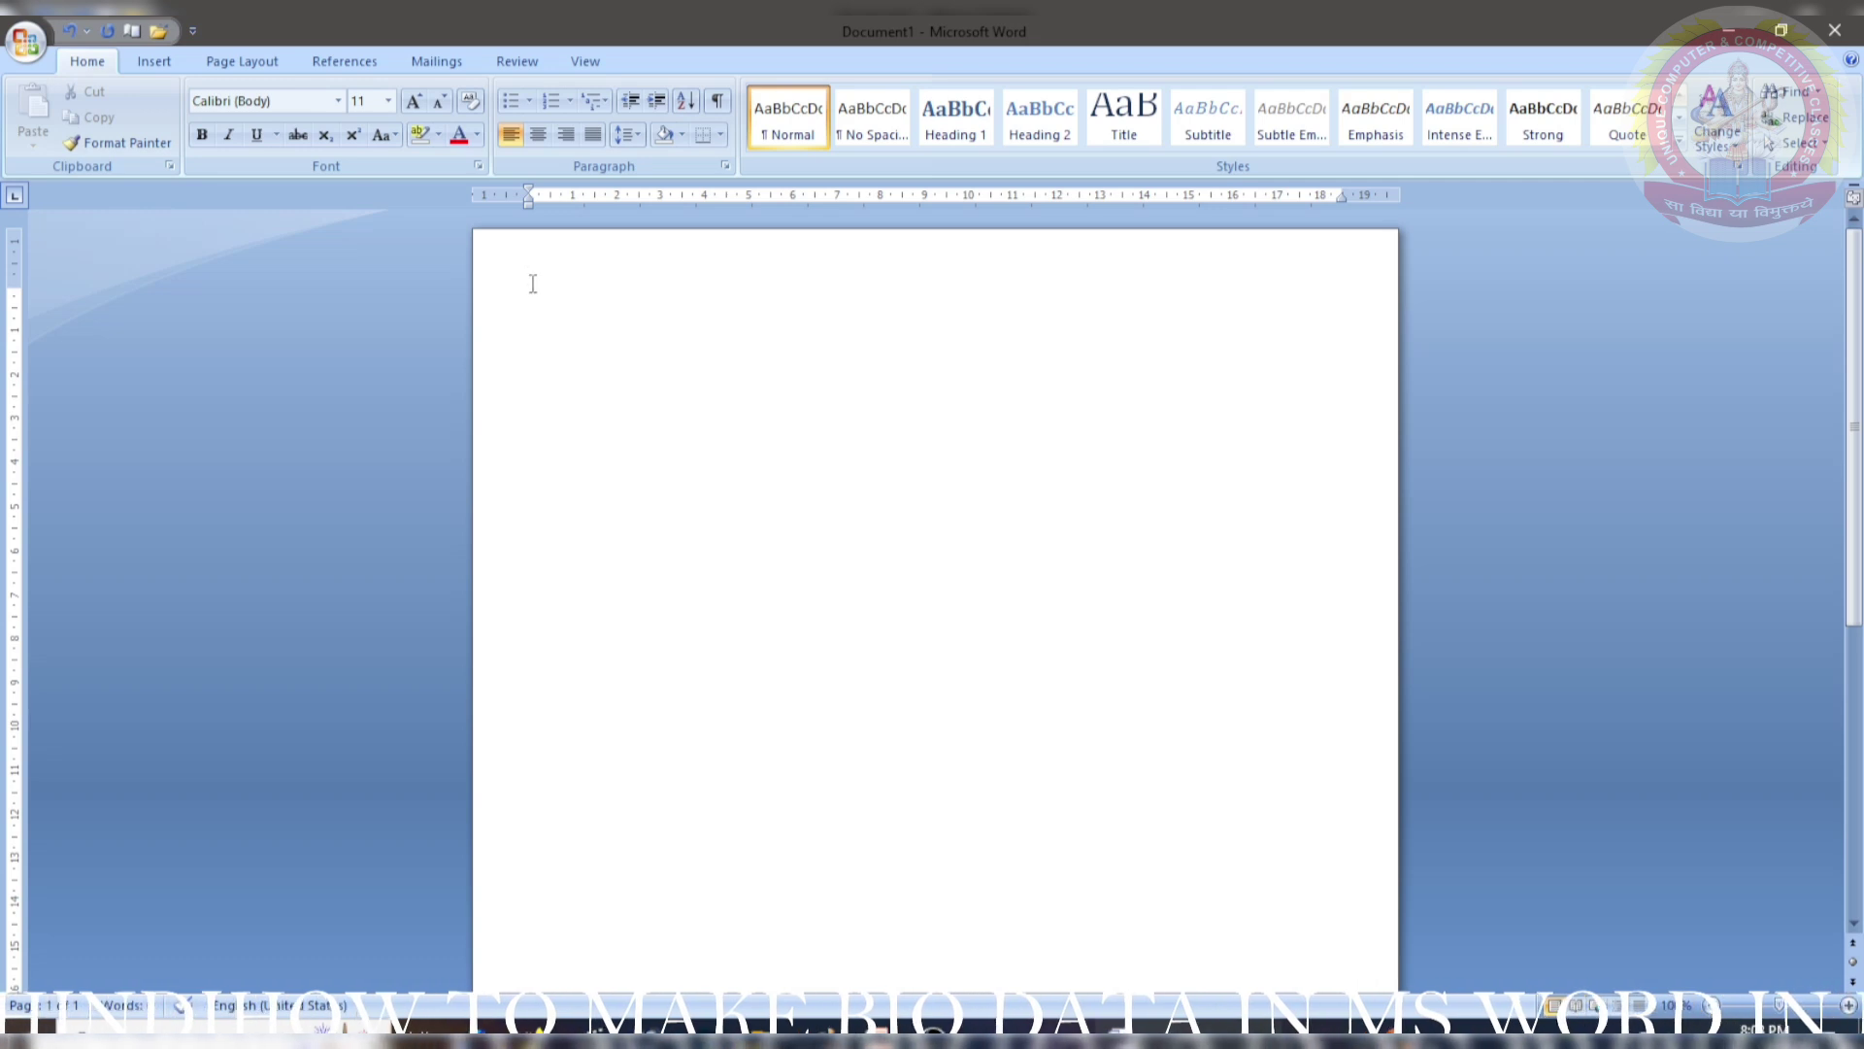
# - Draw a large text box over the upper page, widened to about 15.21 cm by 19.29 cm
pyautogui.click(153, 61)
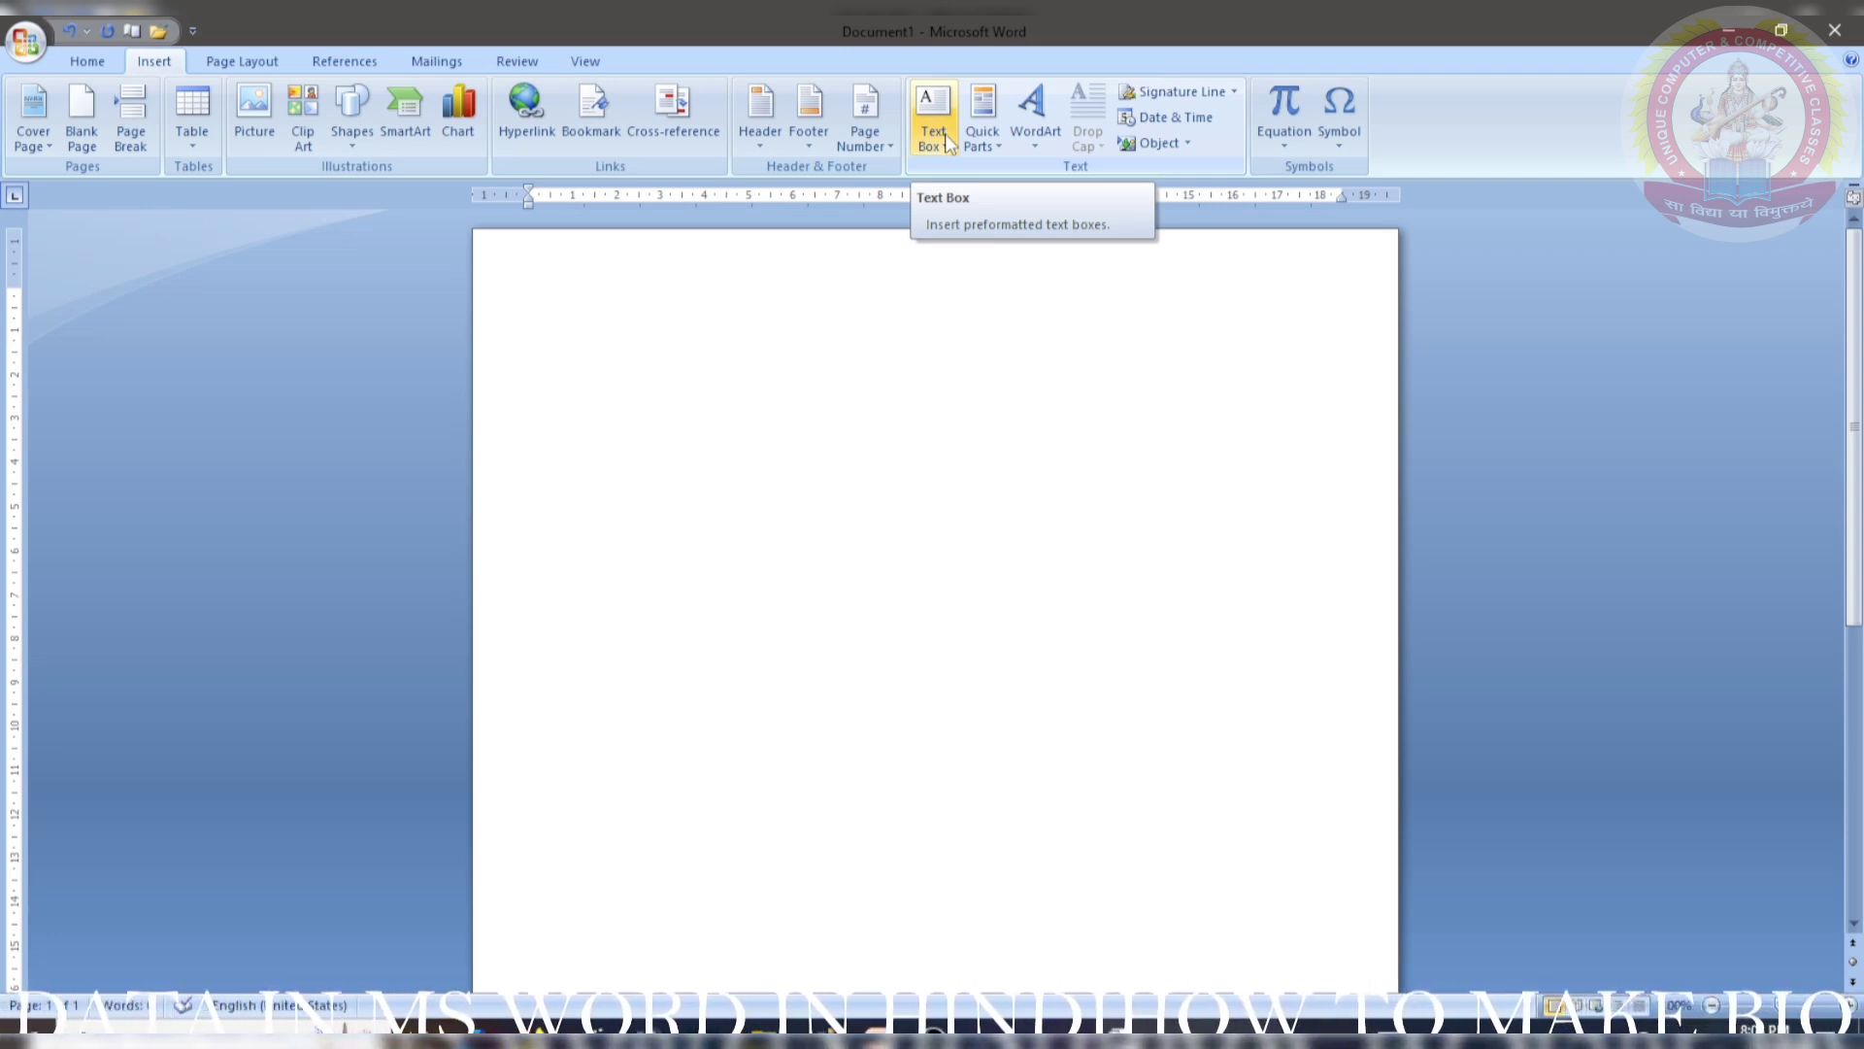
pyautogui.click(938, 126)
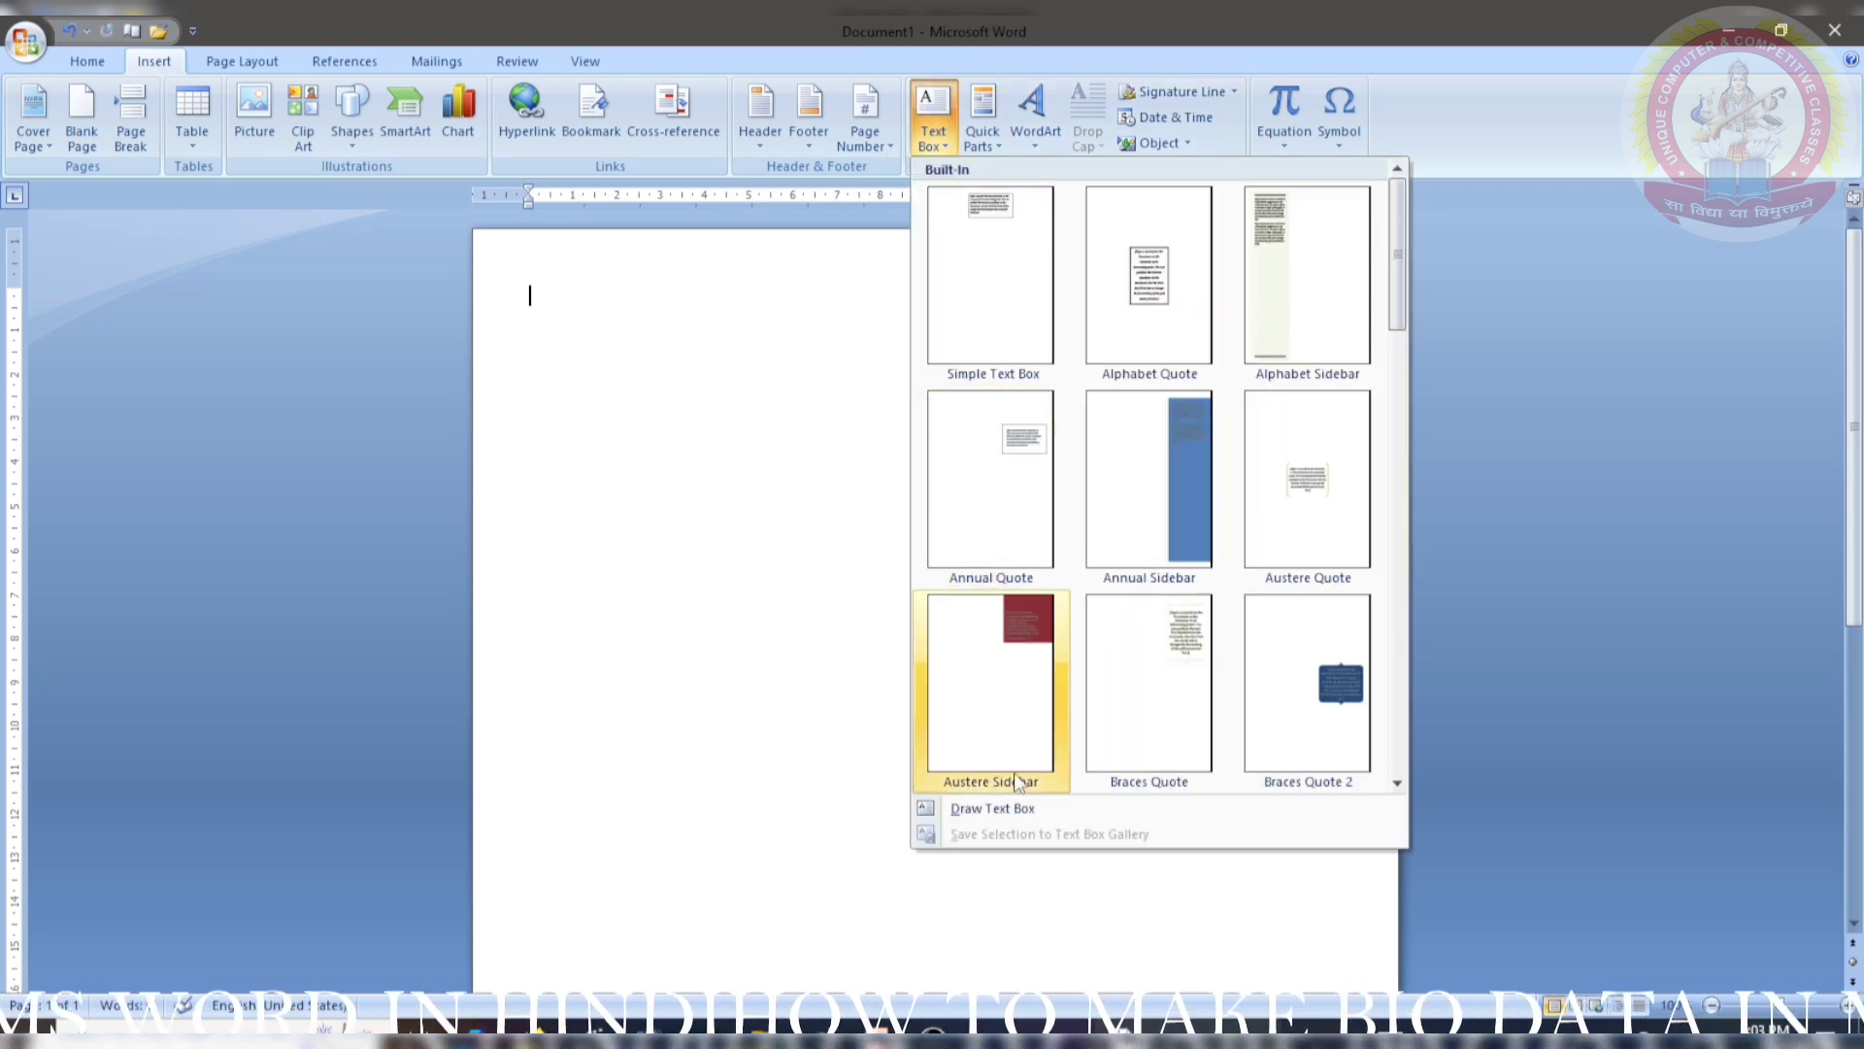
pyautogui.click(1012, 808)
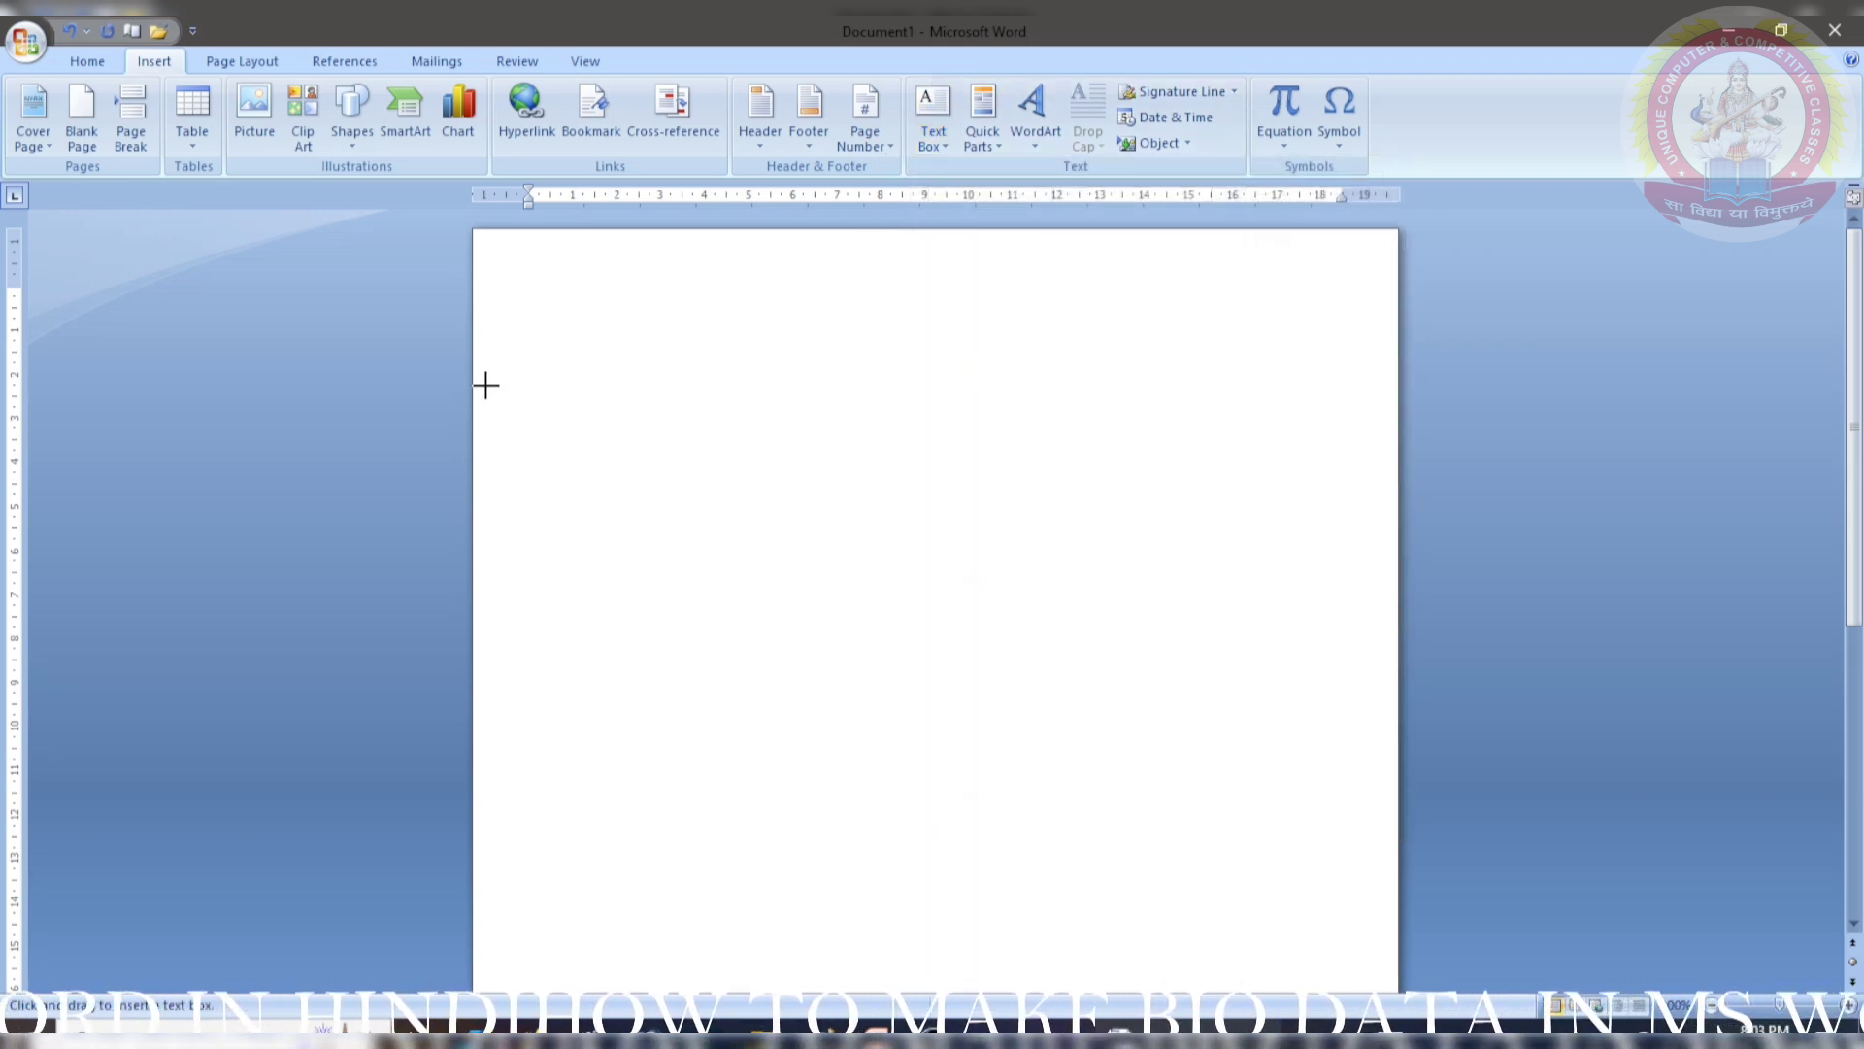
pyautogui.moveTo(515, 350); pyautogui.dragTo(1322, 983)
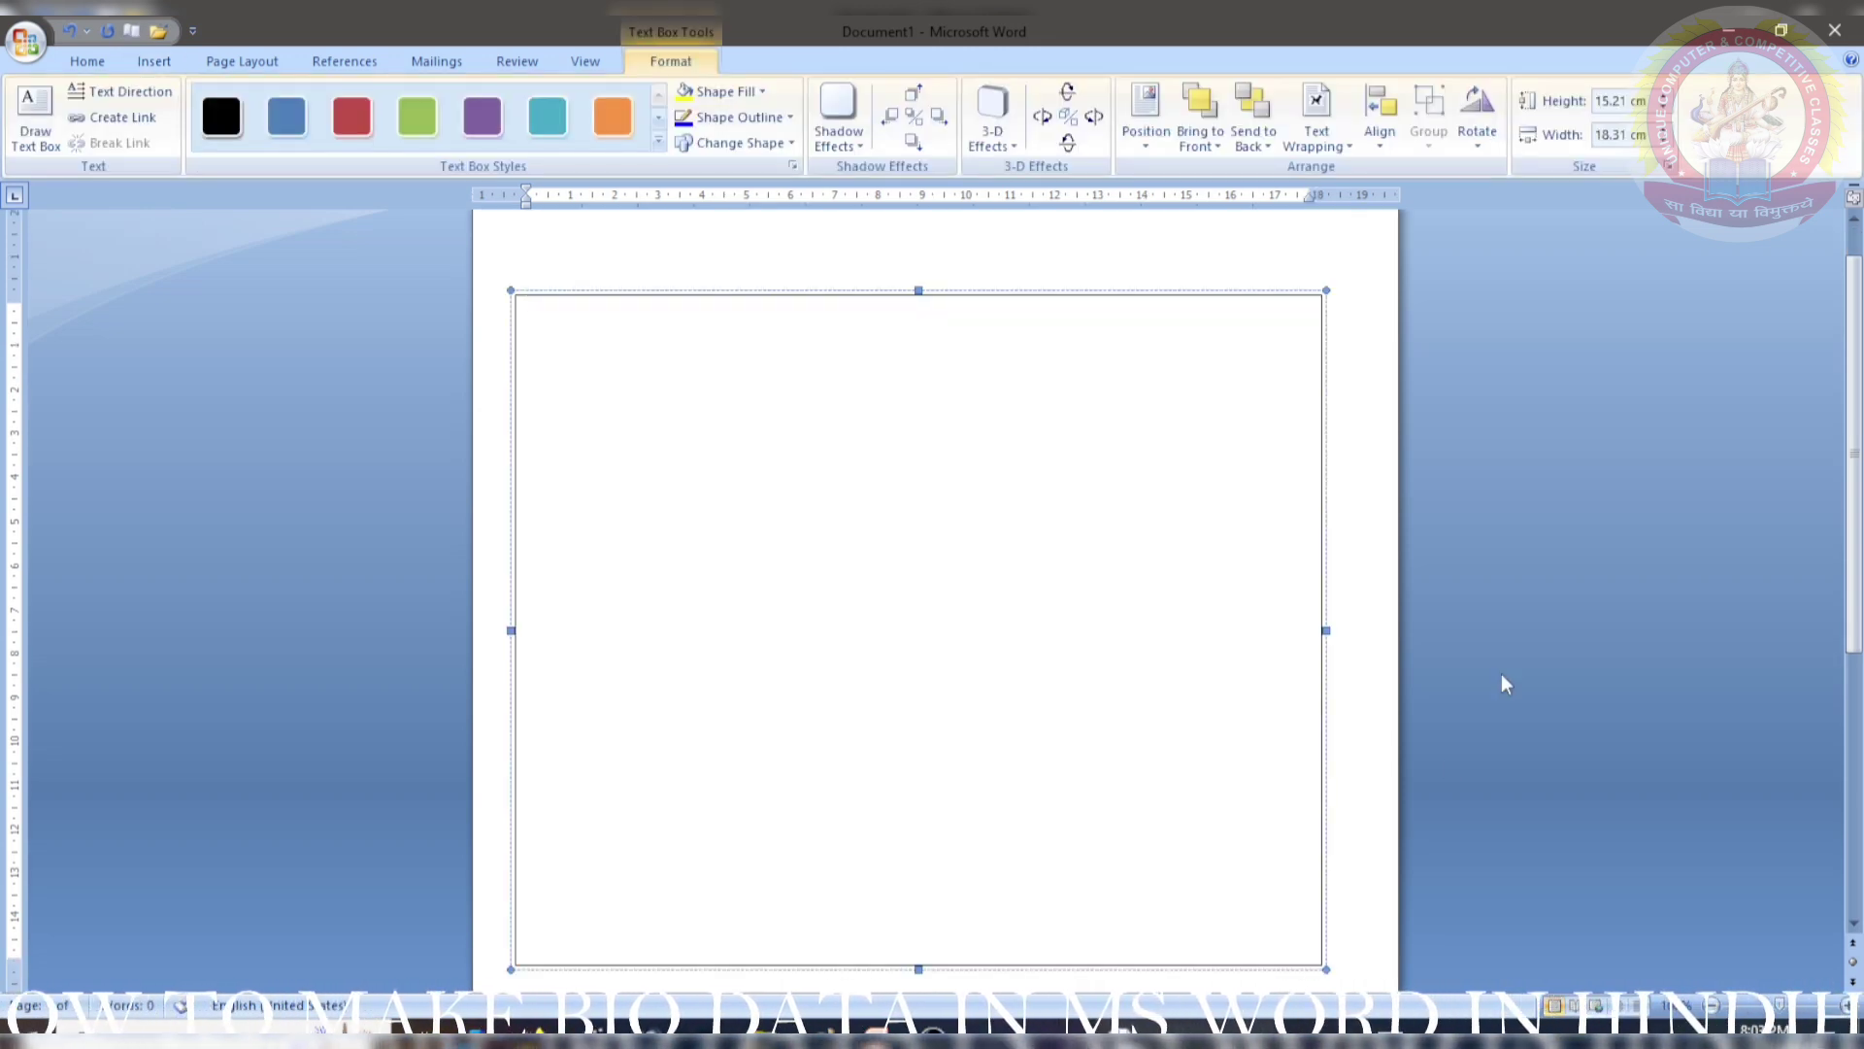
pyautogui.moveTo(1326, 632); pyautogui.dragTo(1367, 630)
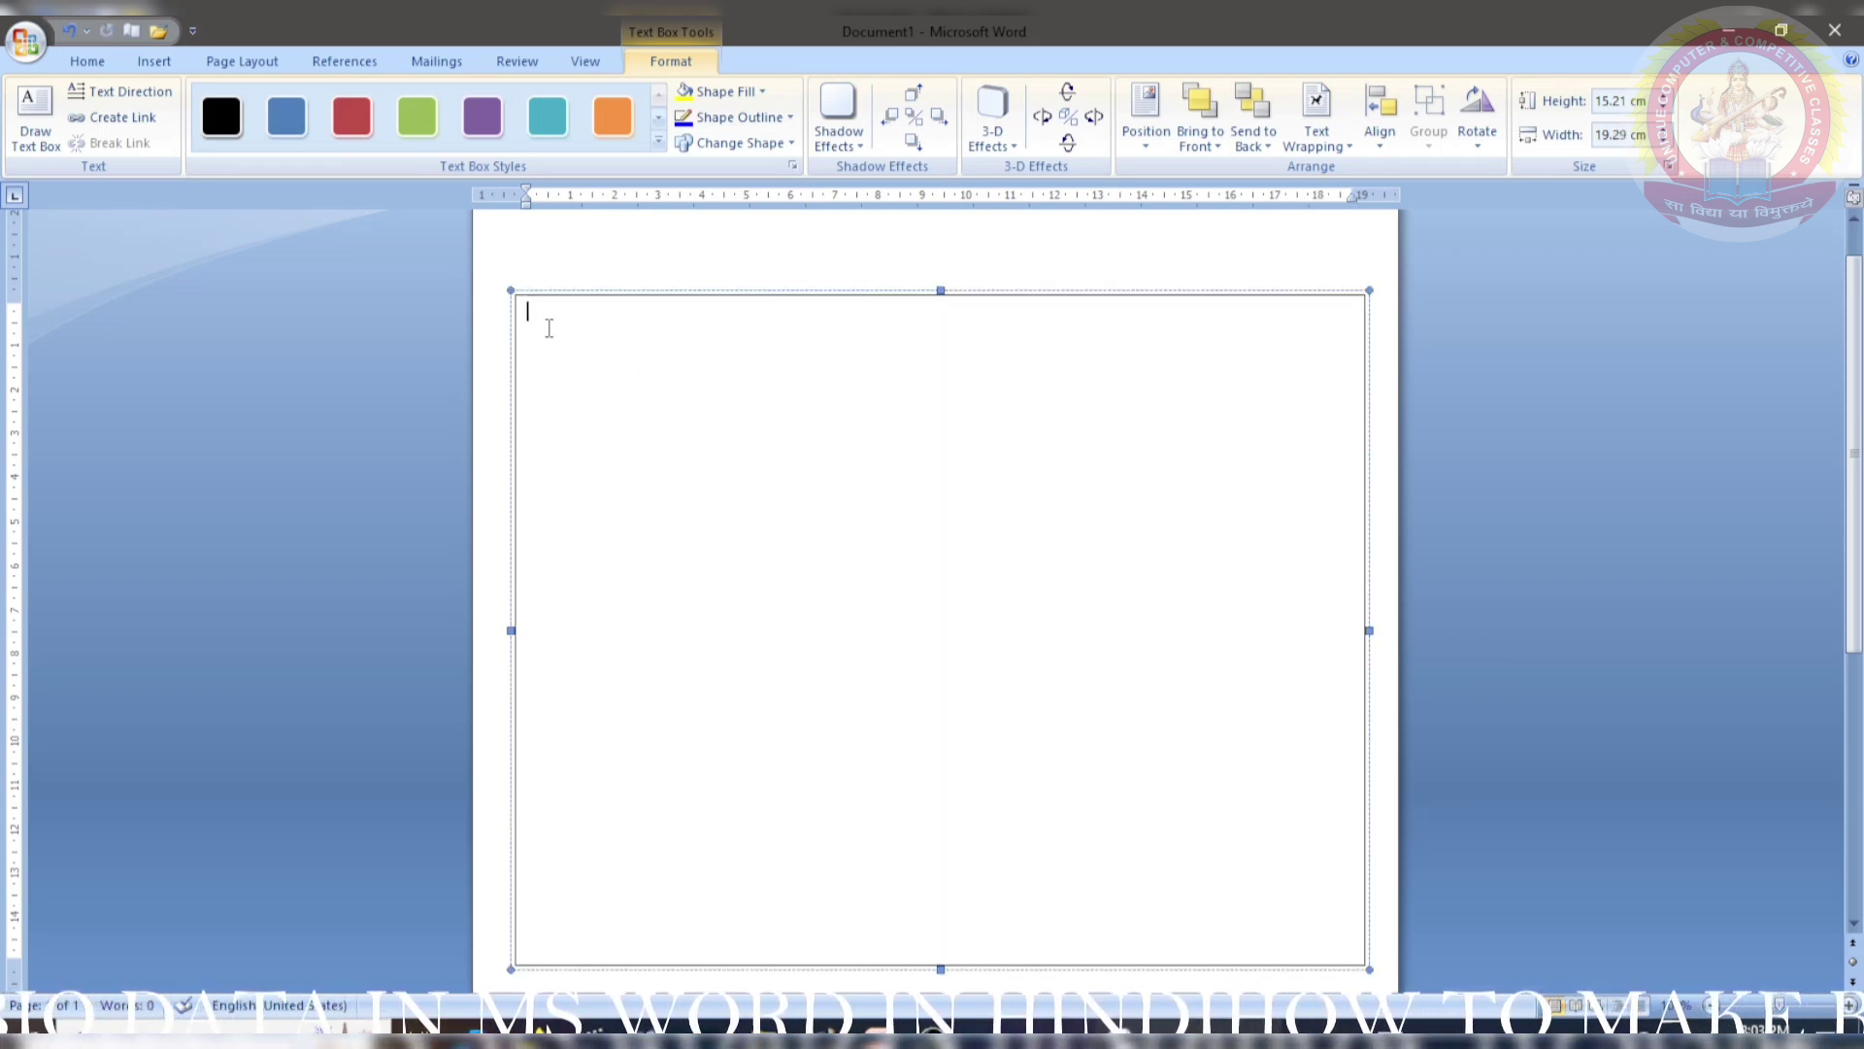
# - Type the NAME line with the person's full name, then the AGE:- 18 and GENDER:- FEMALE lines
pyautogui.write('NAME:-')
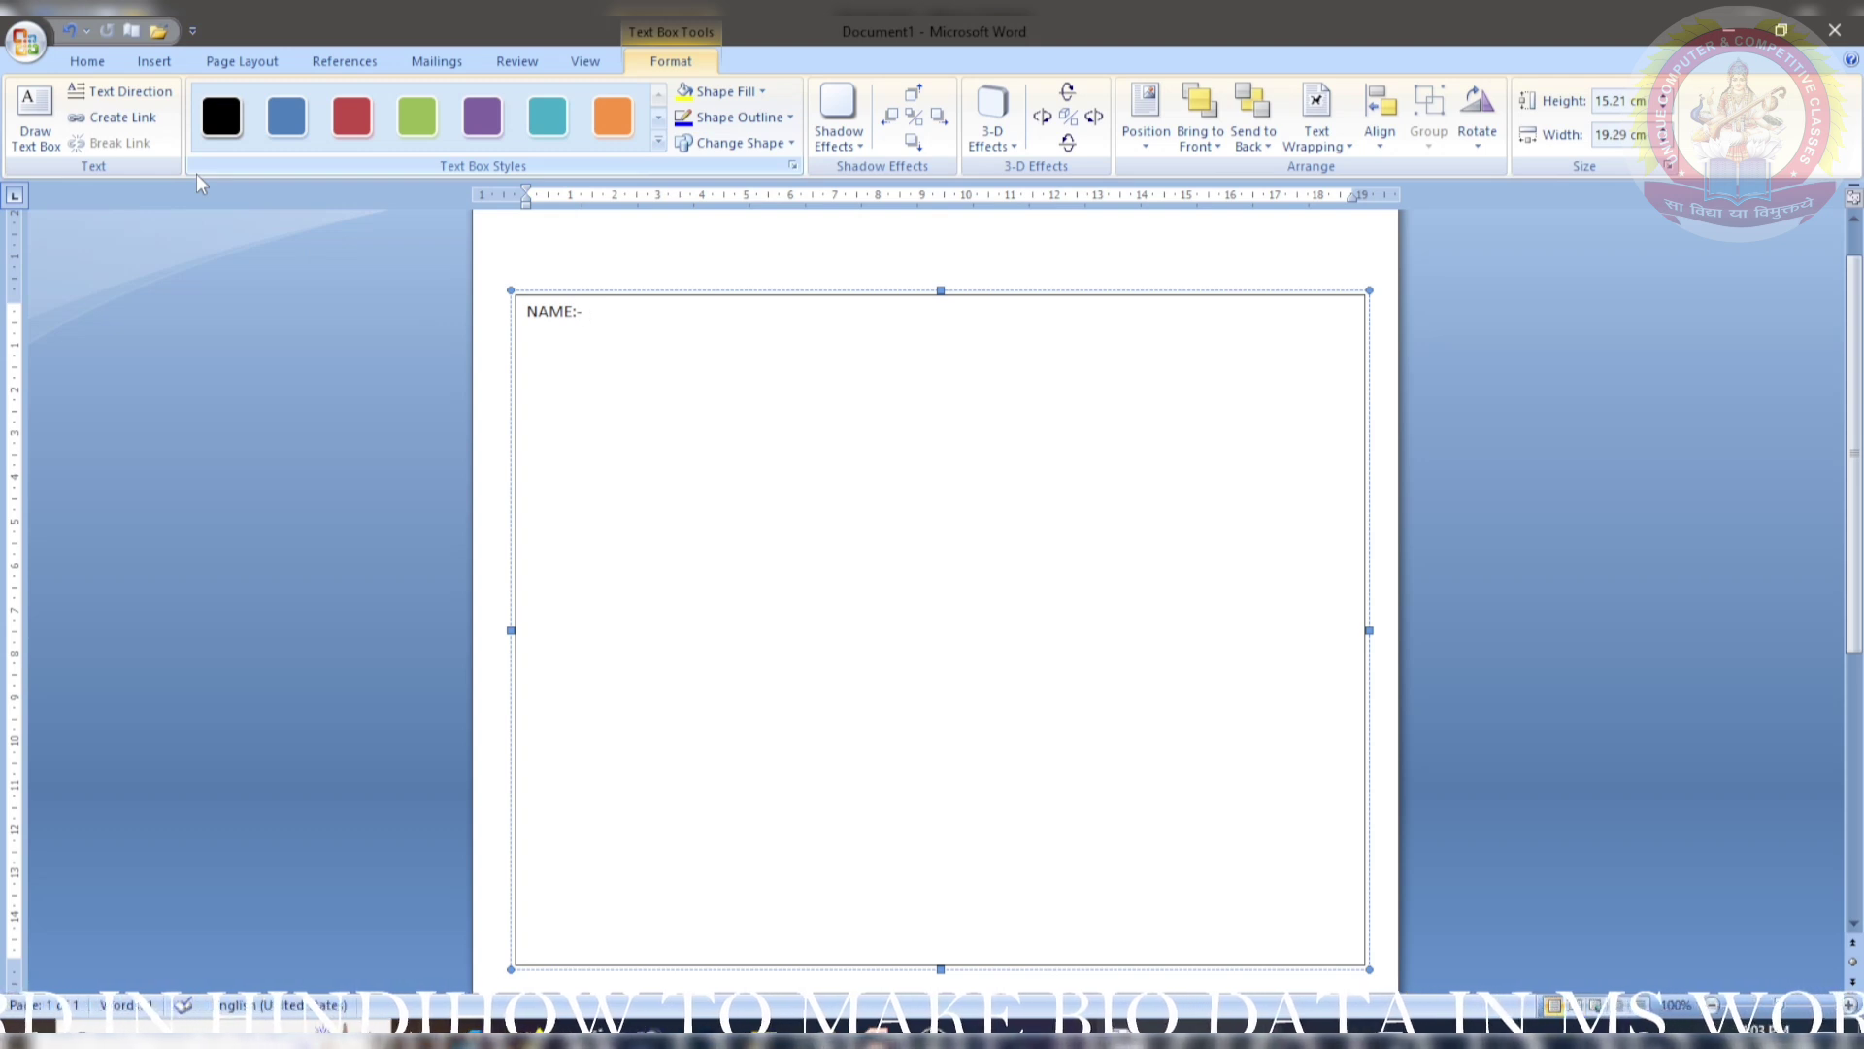
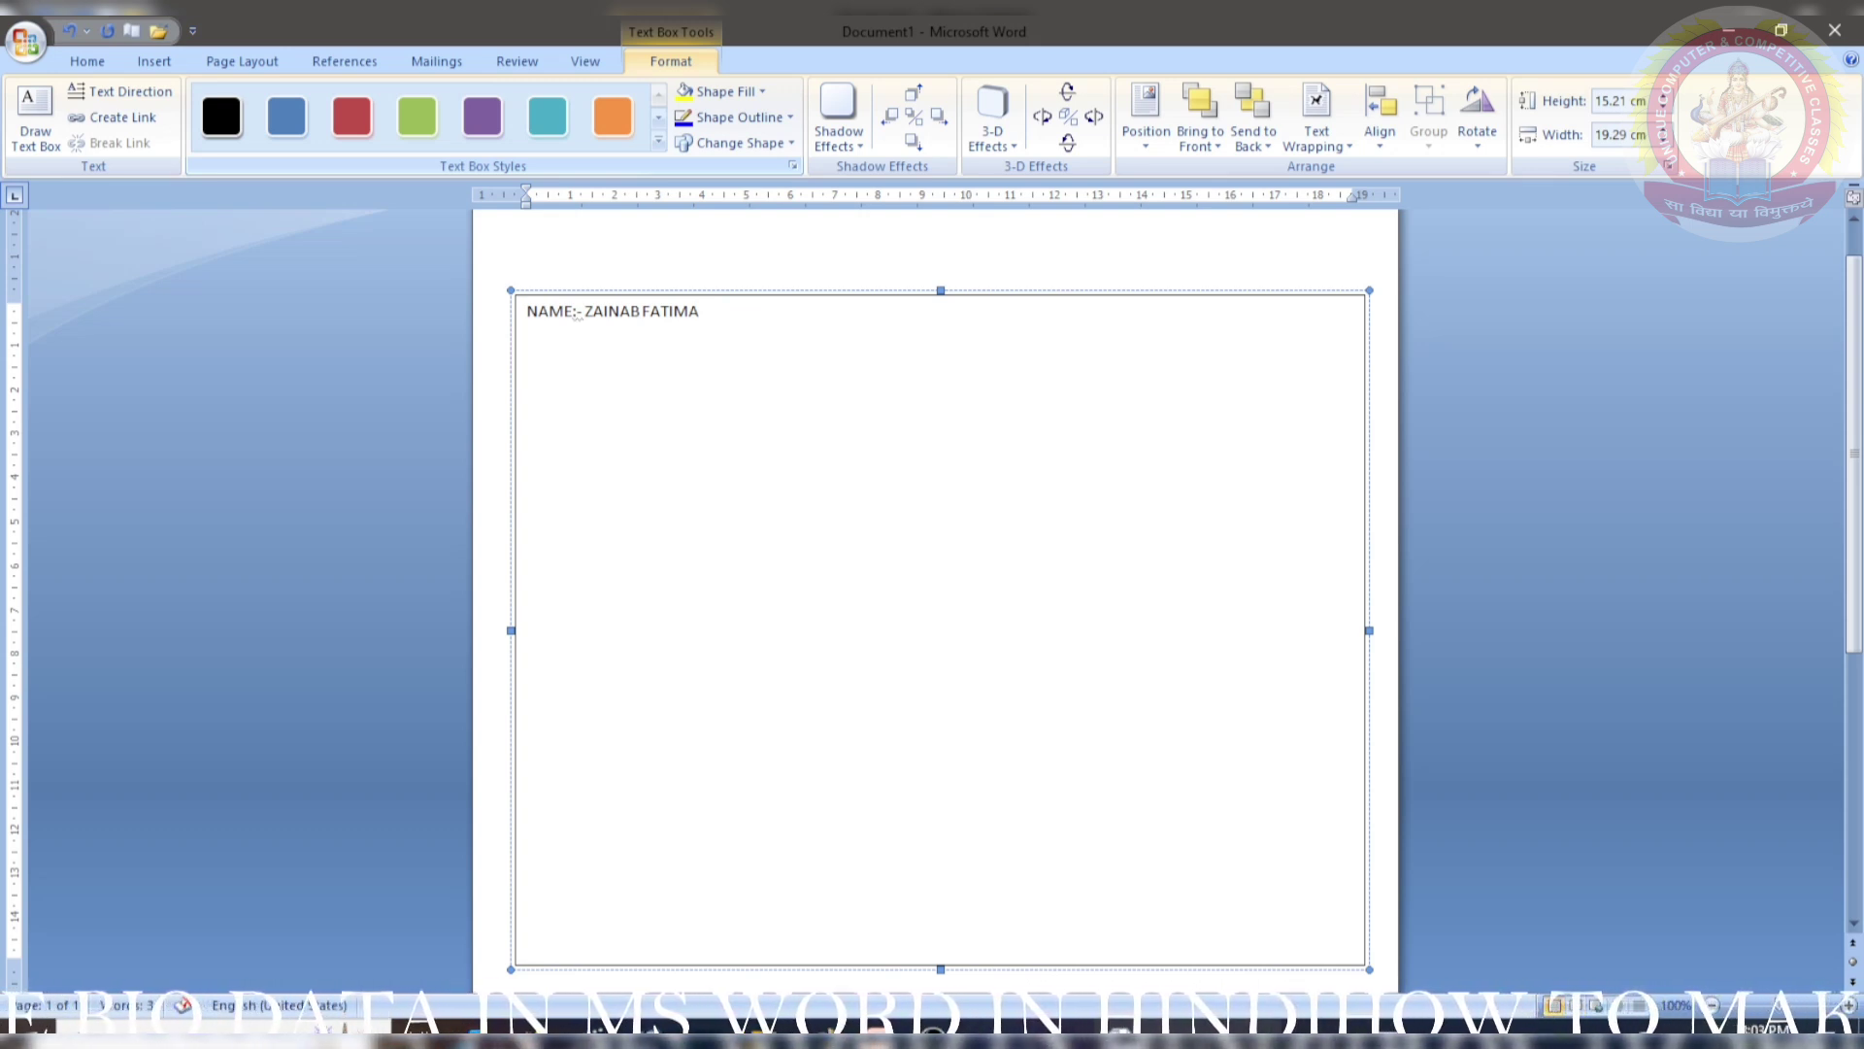
pyautogui.write('ADE')
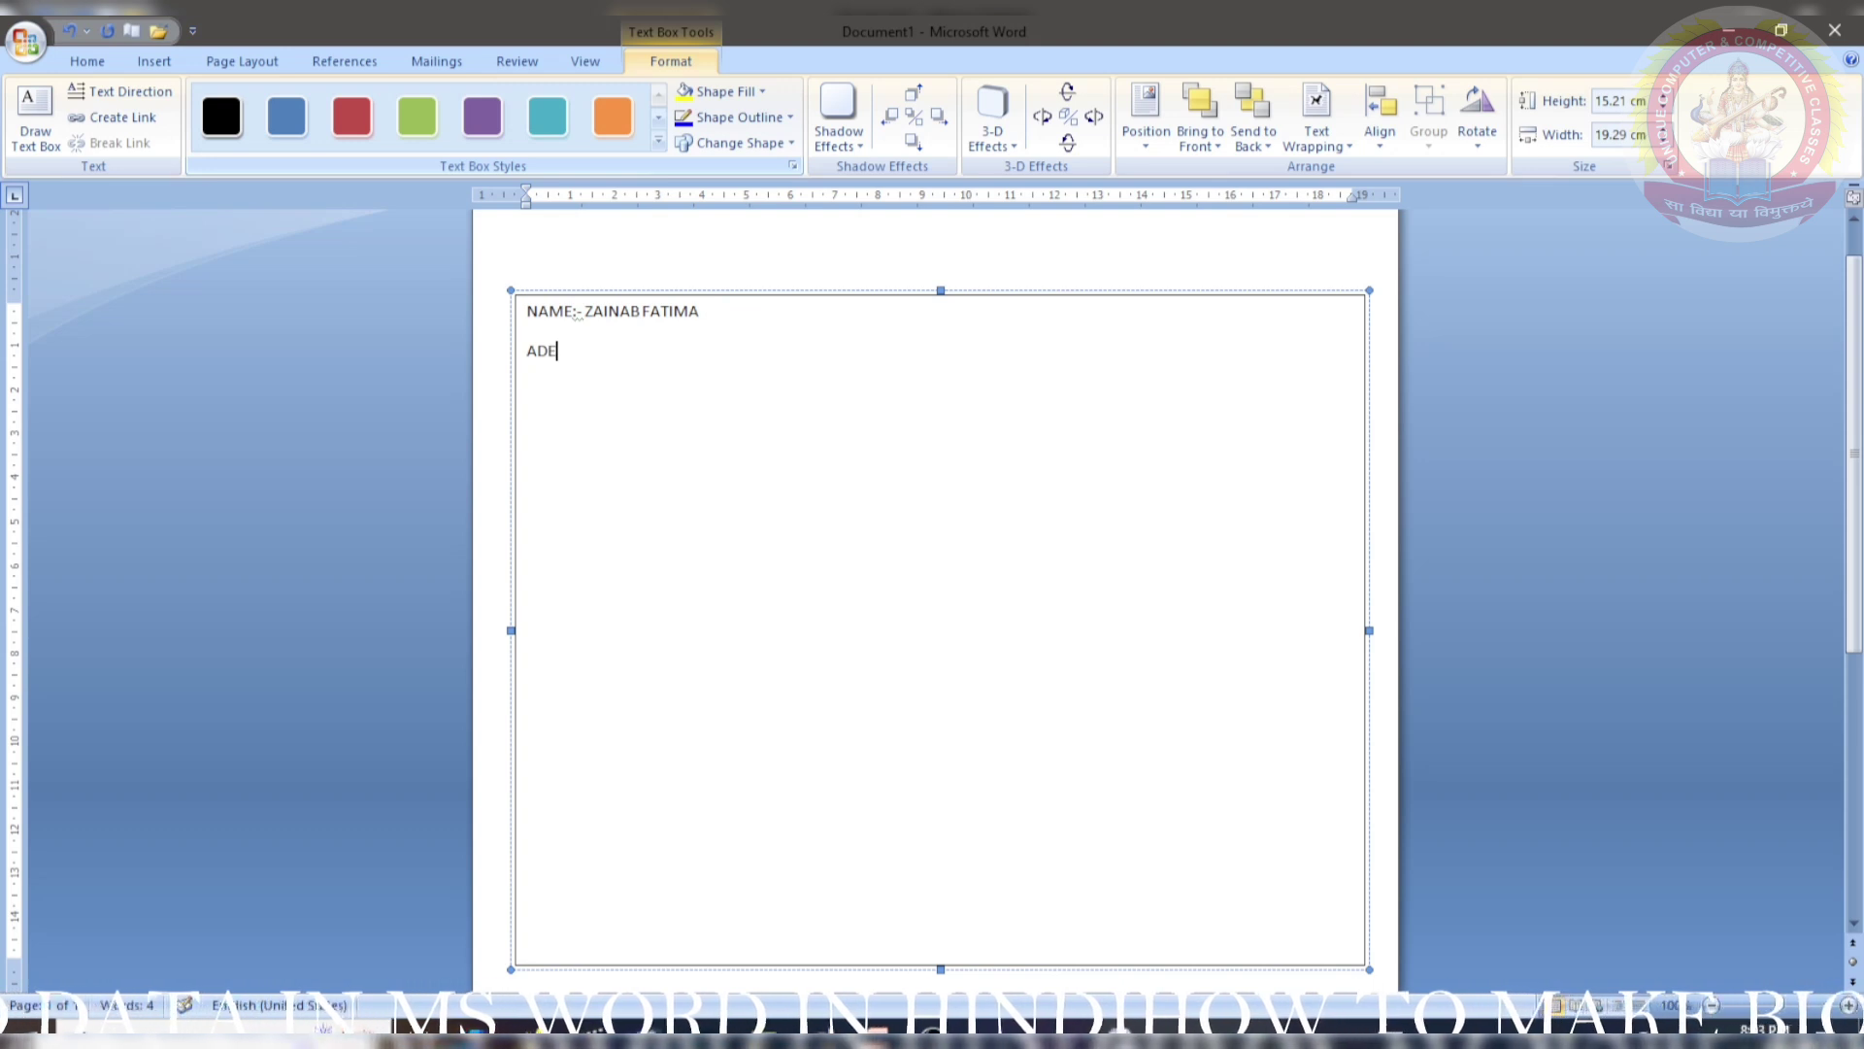
pyautogui.write('GE')
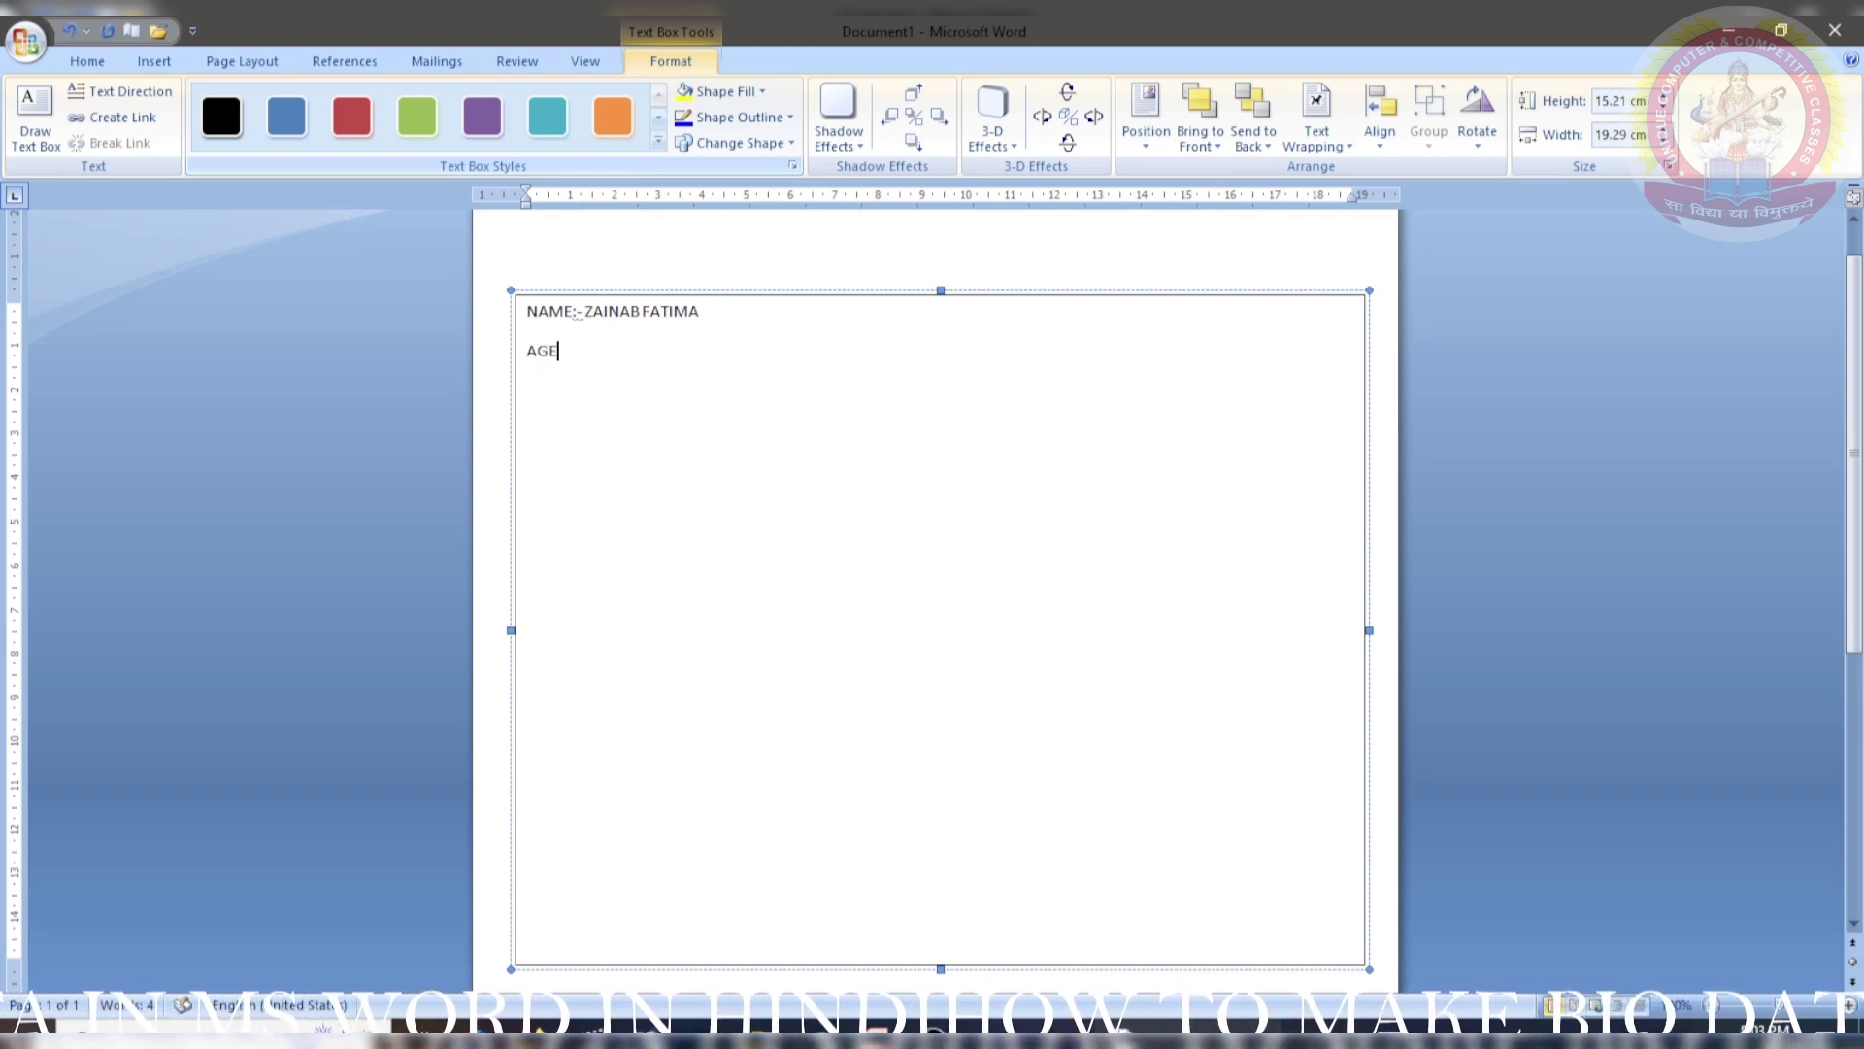
pyautogui.write(':- ')
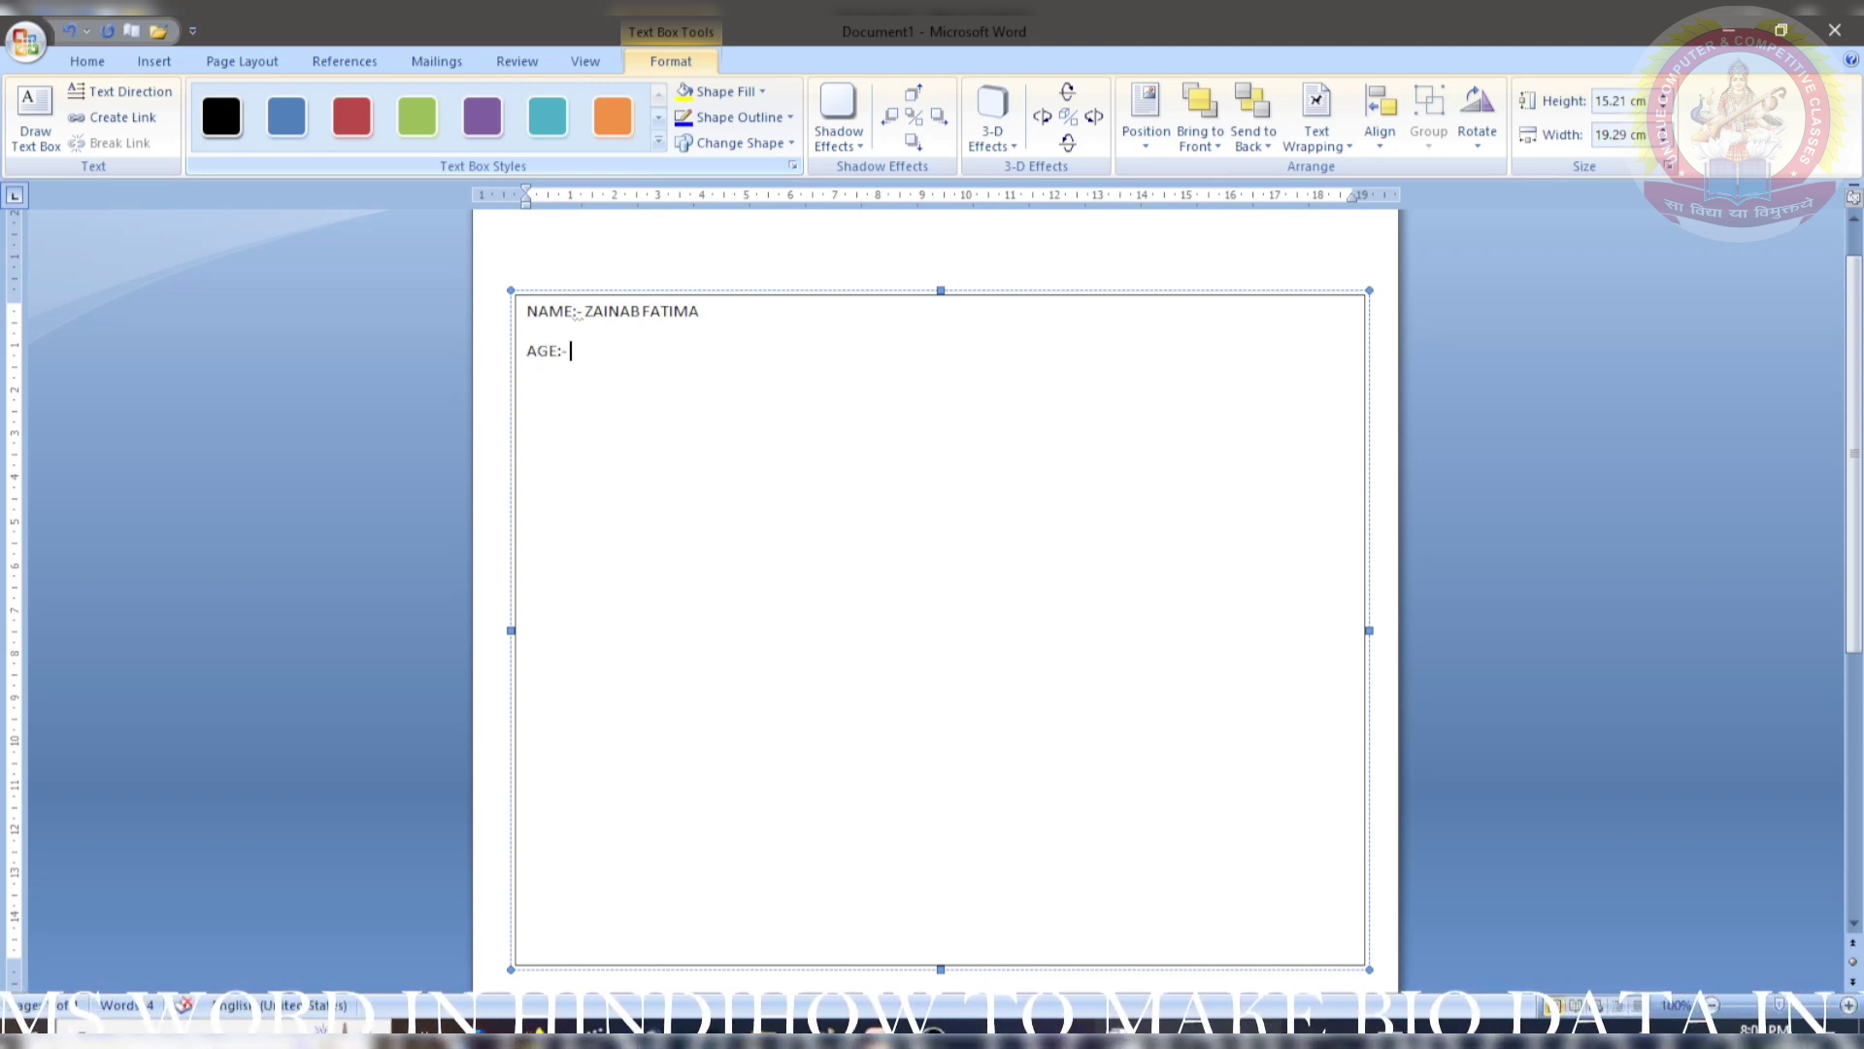
pyautogui.write('18')
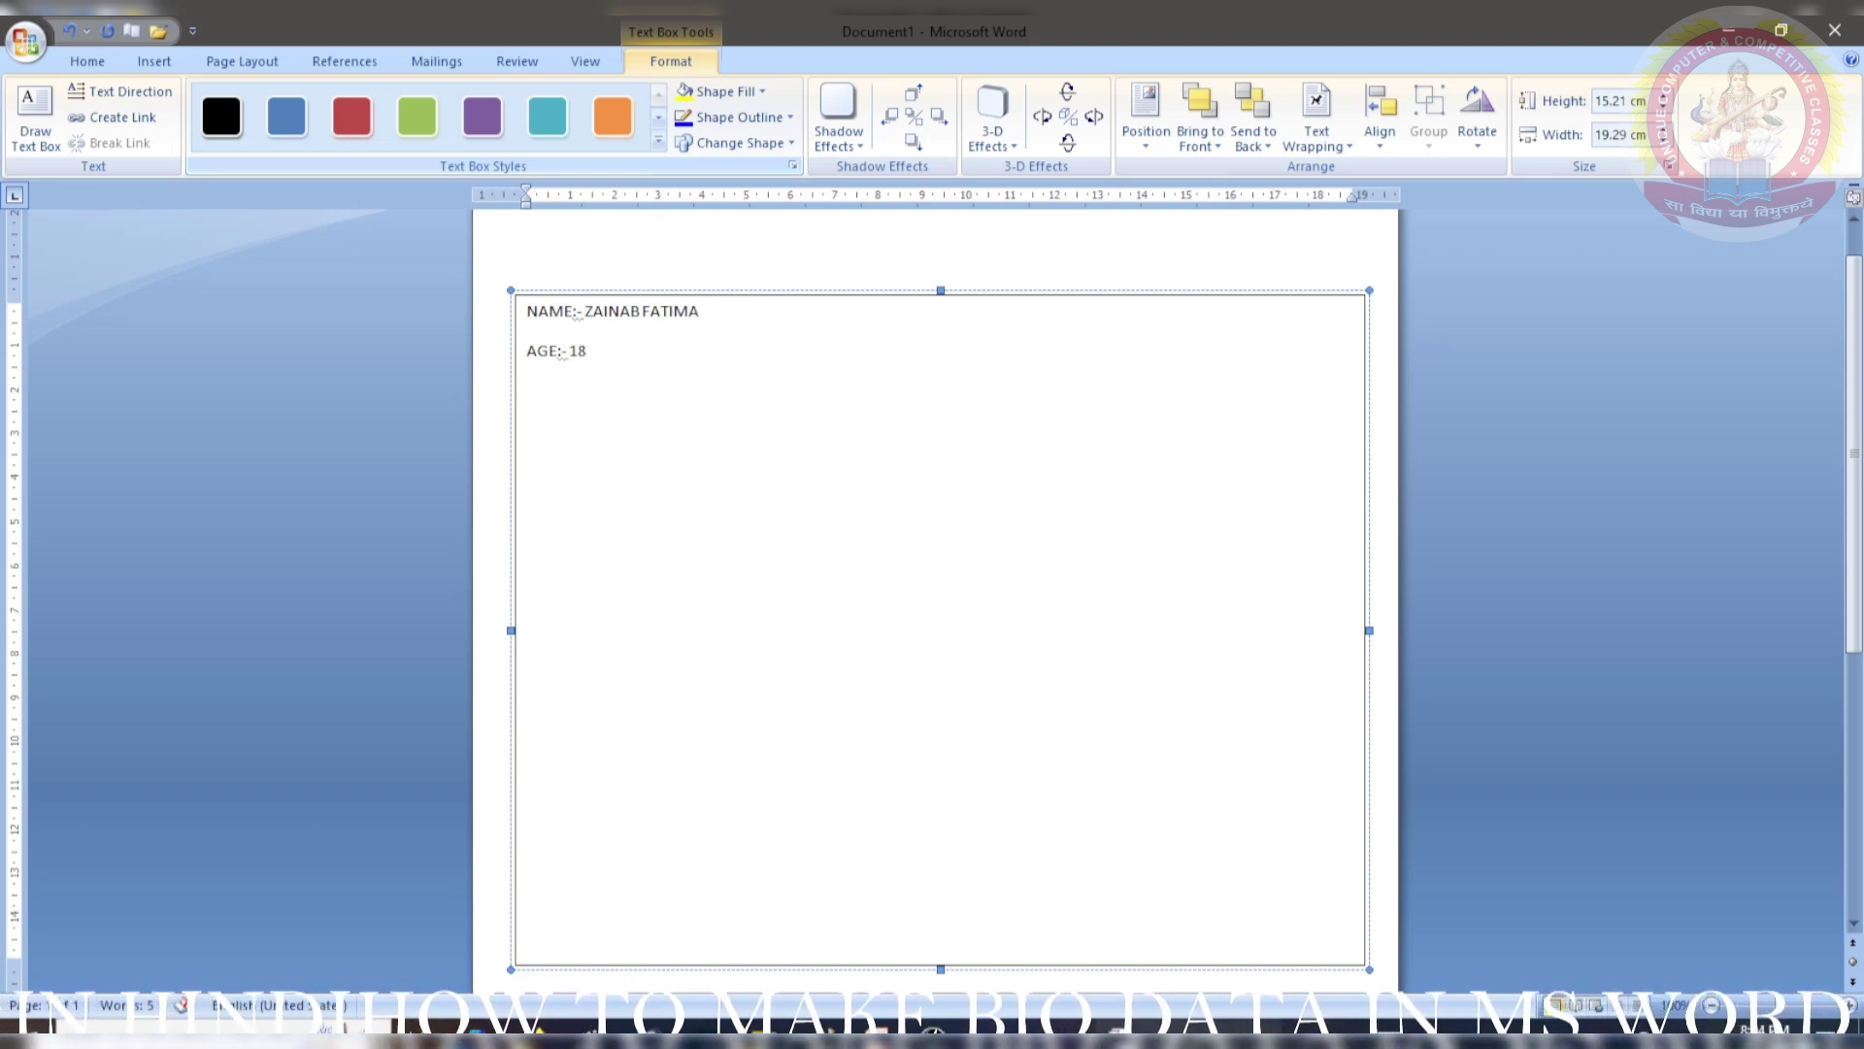
pyautogui.write('GEN')
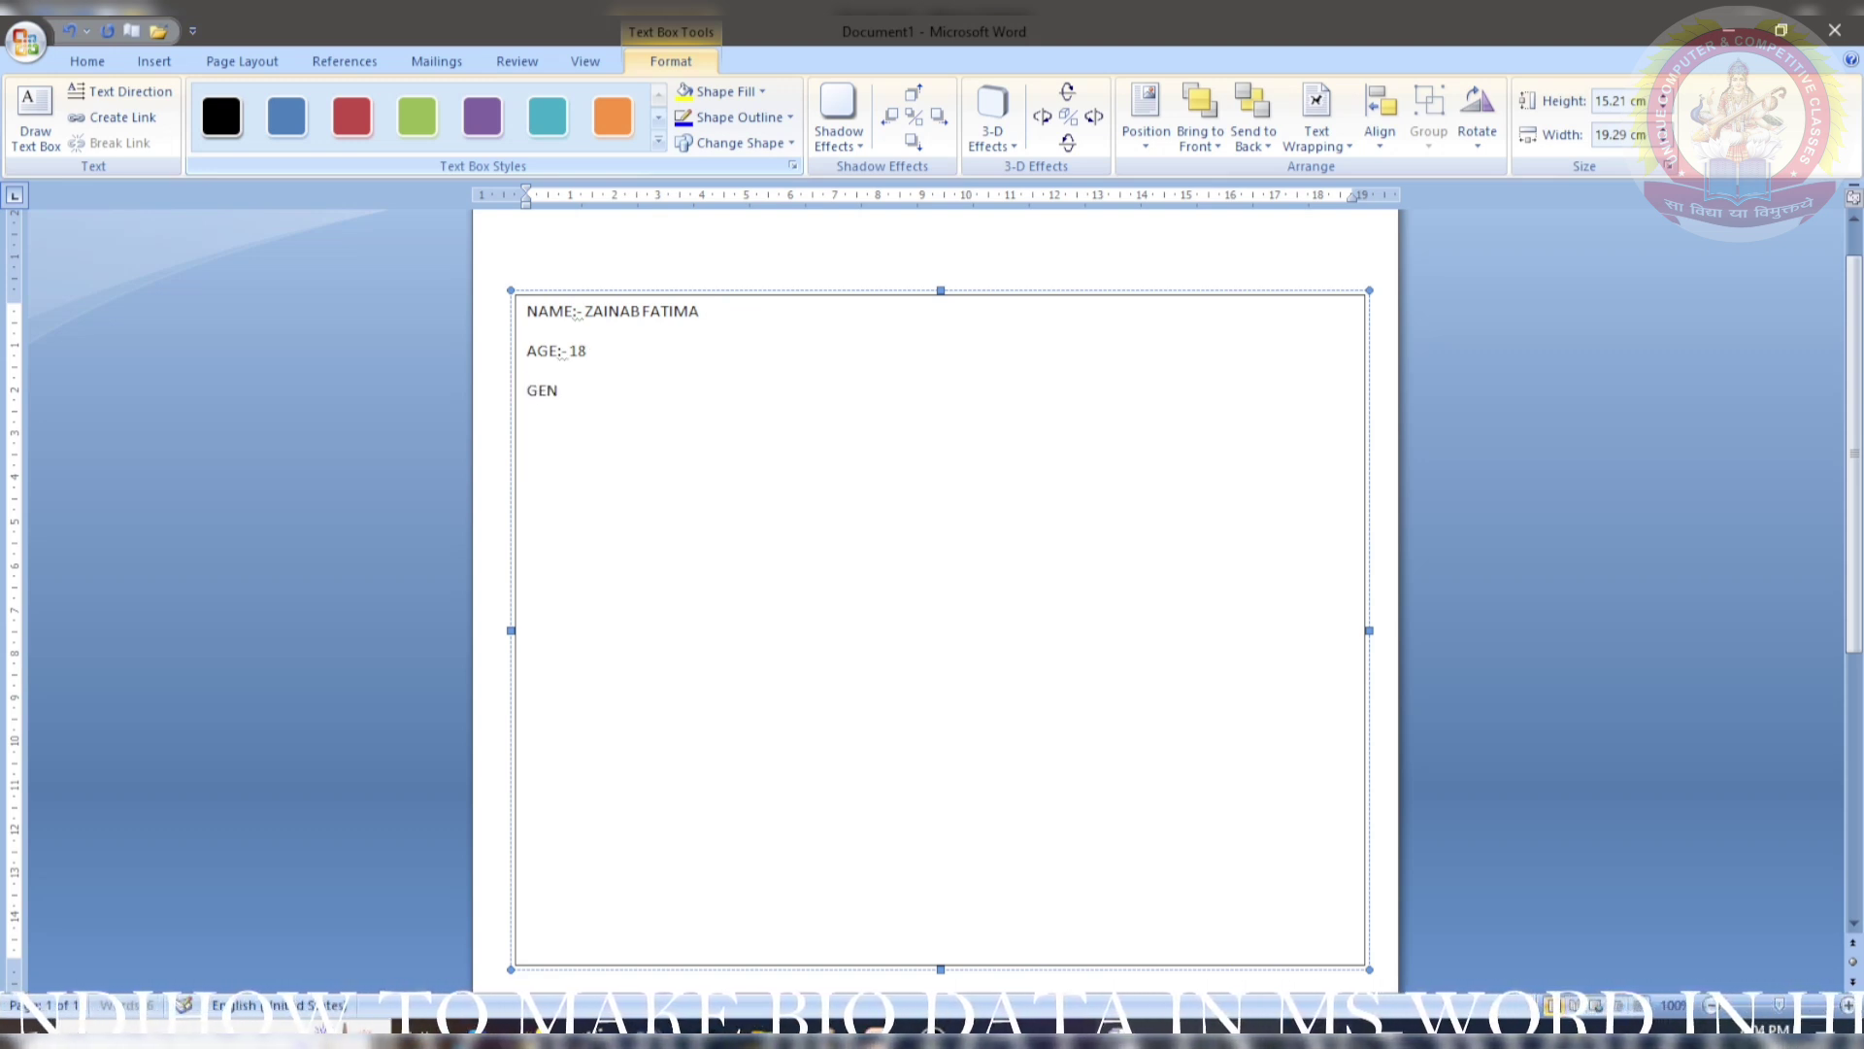
pyautogui.write('DER')
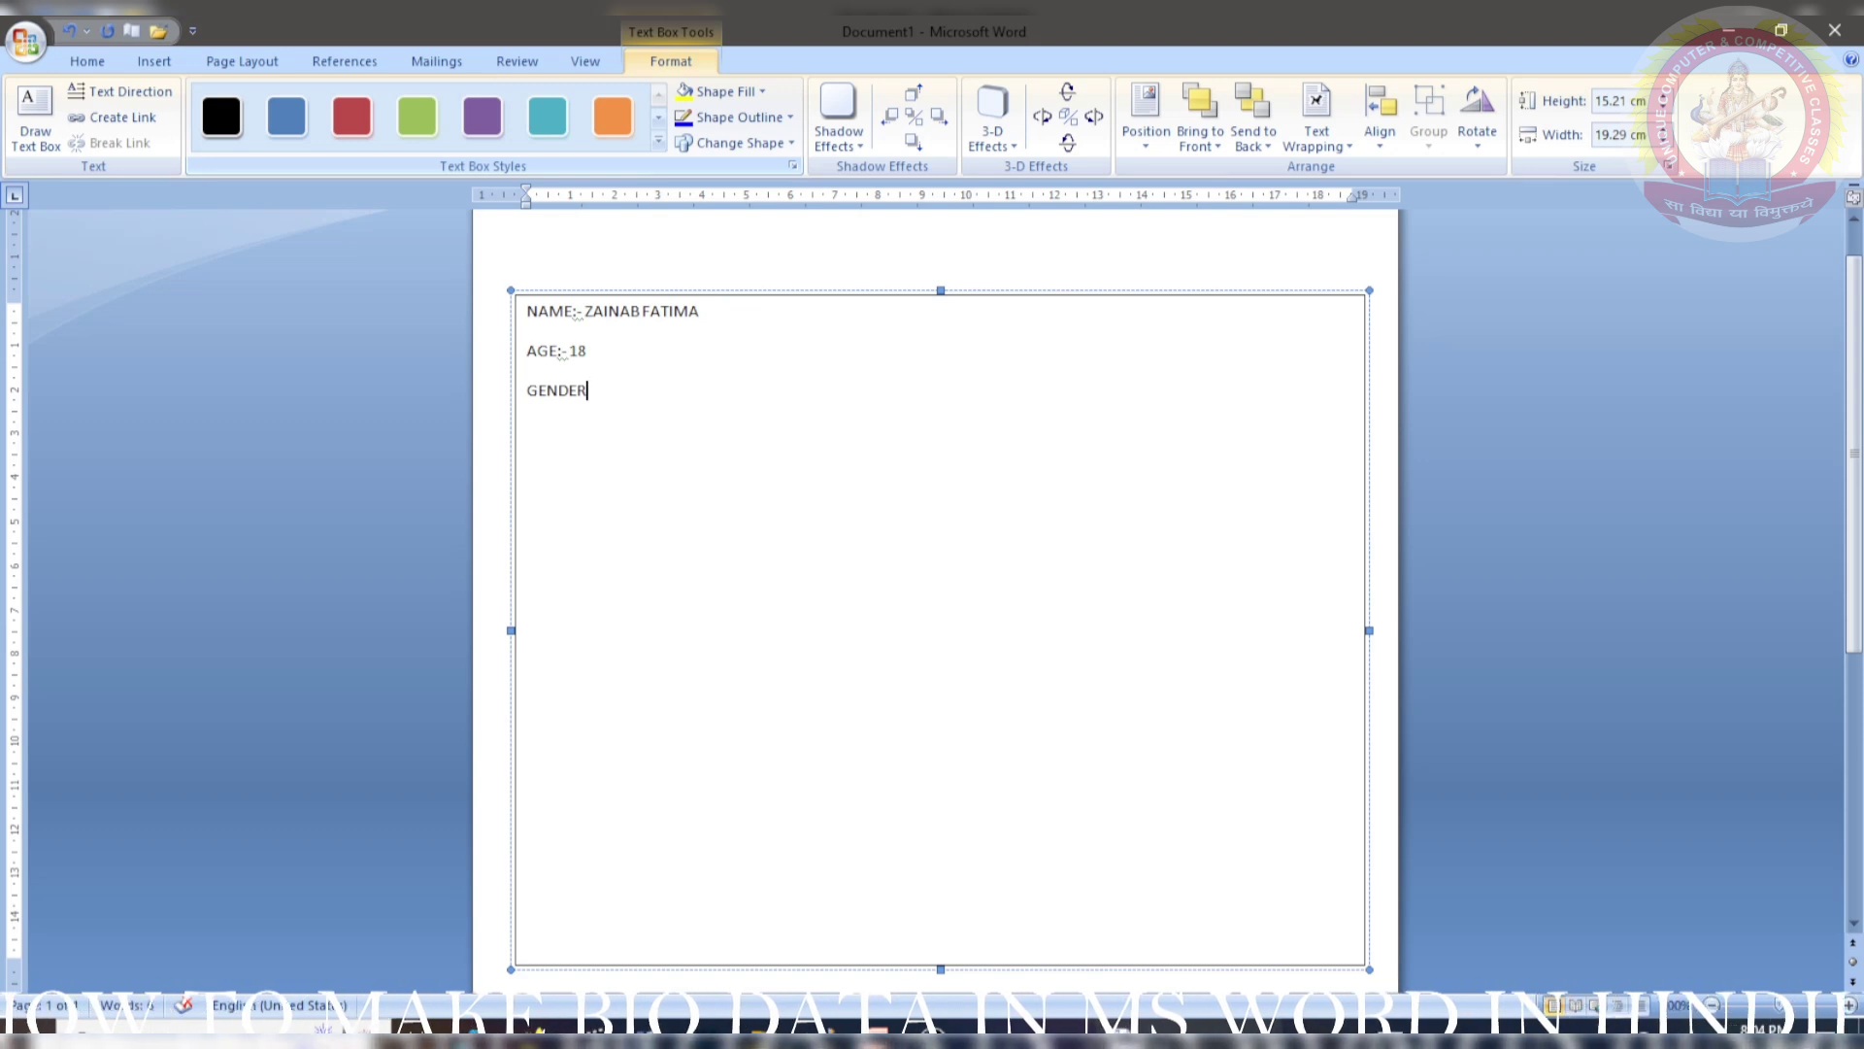
pyautogui.write(':- FEMALE')
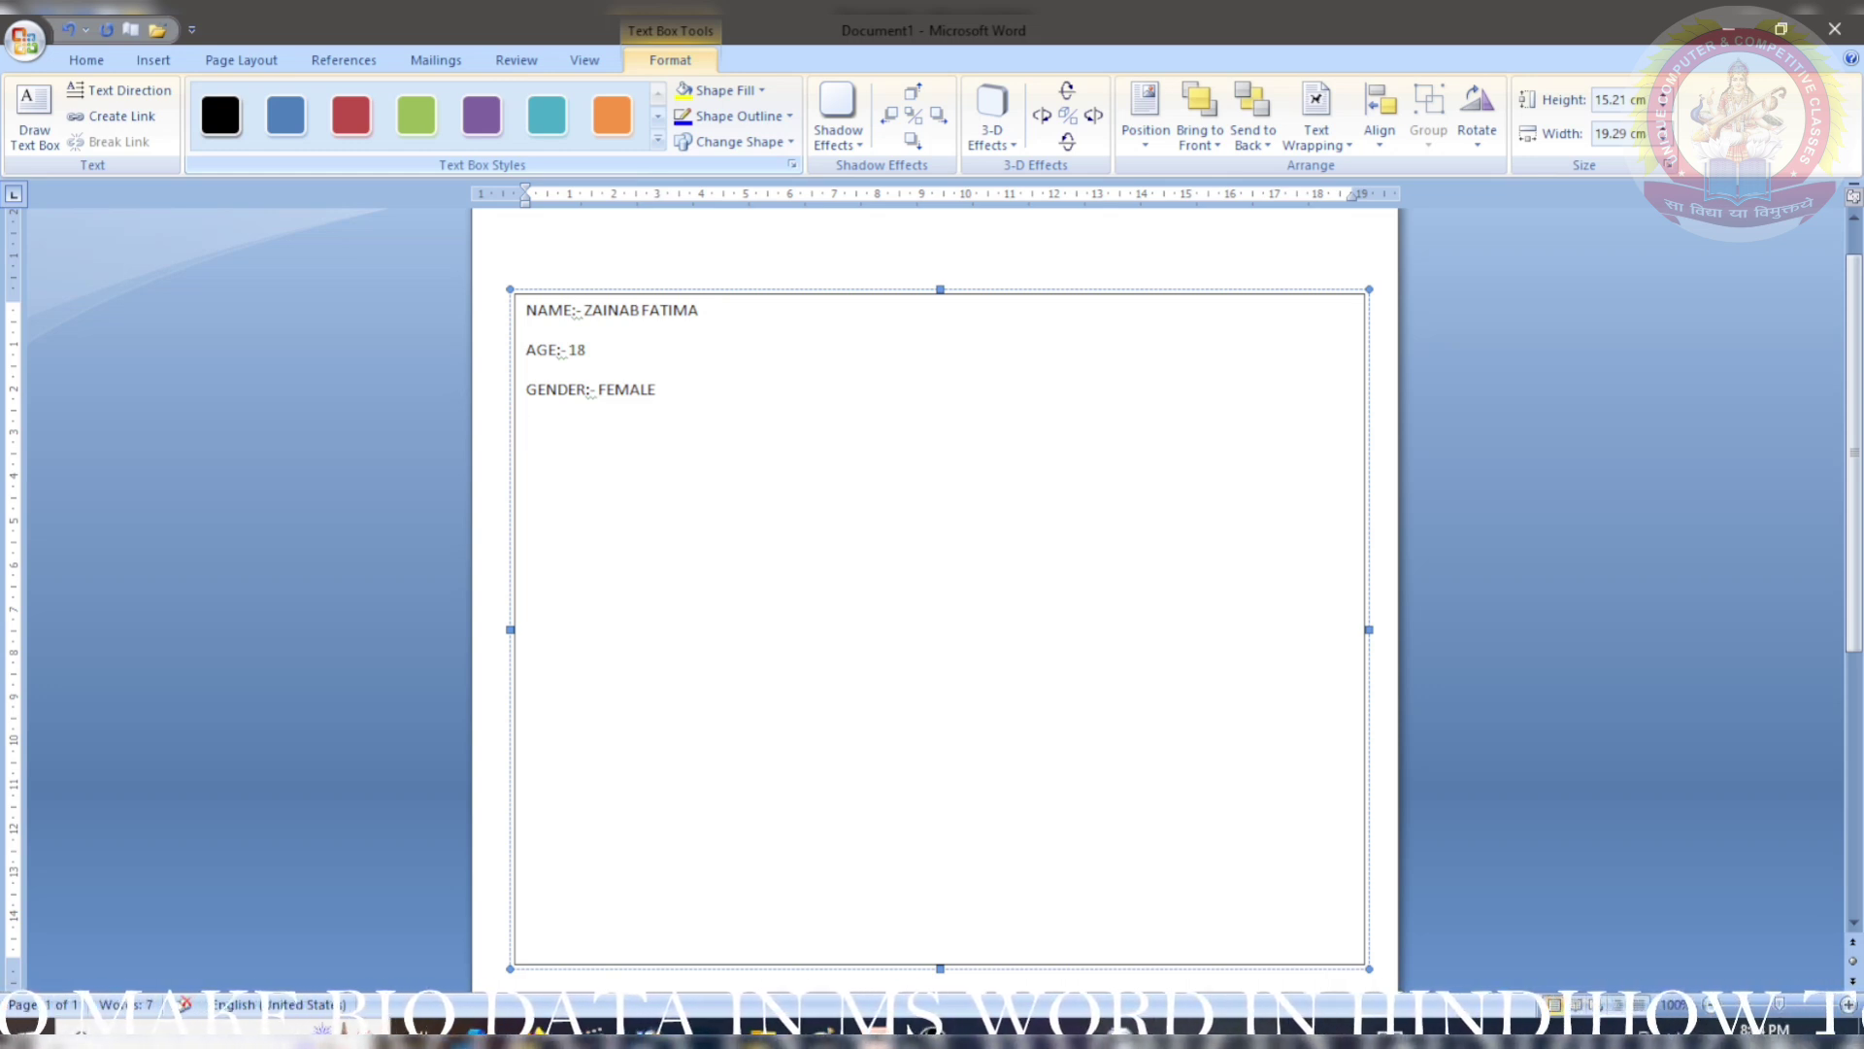
# - Type MARTIAL STATUS:- UNMARRIED, NATIONALITY:- INDIAN, RELIGION:- MUSLIM and begin the DATE OF BIRTH line
pyautogui.write('MARTIAL S')
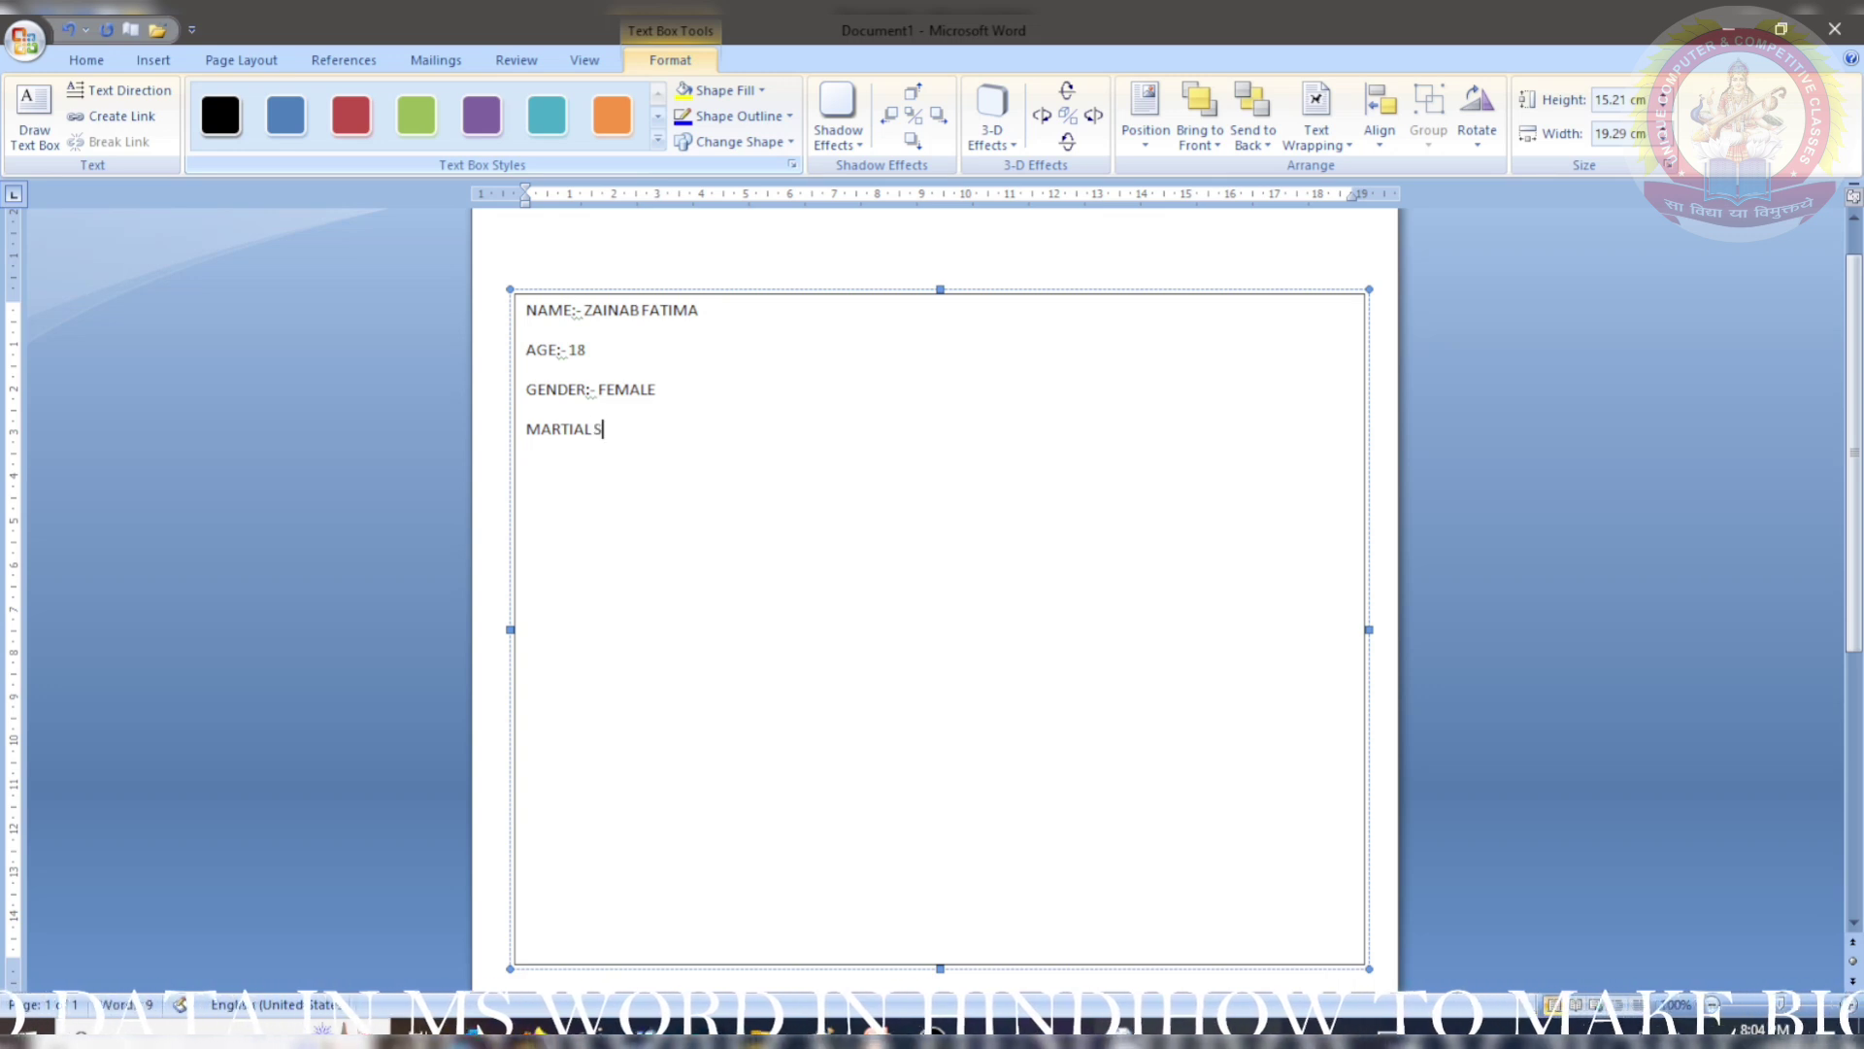
pyautogui.write('TATUS:- U')
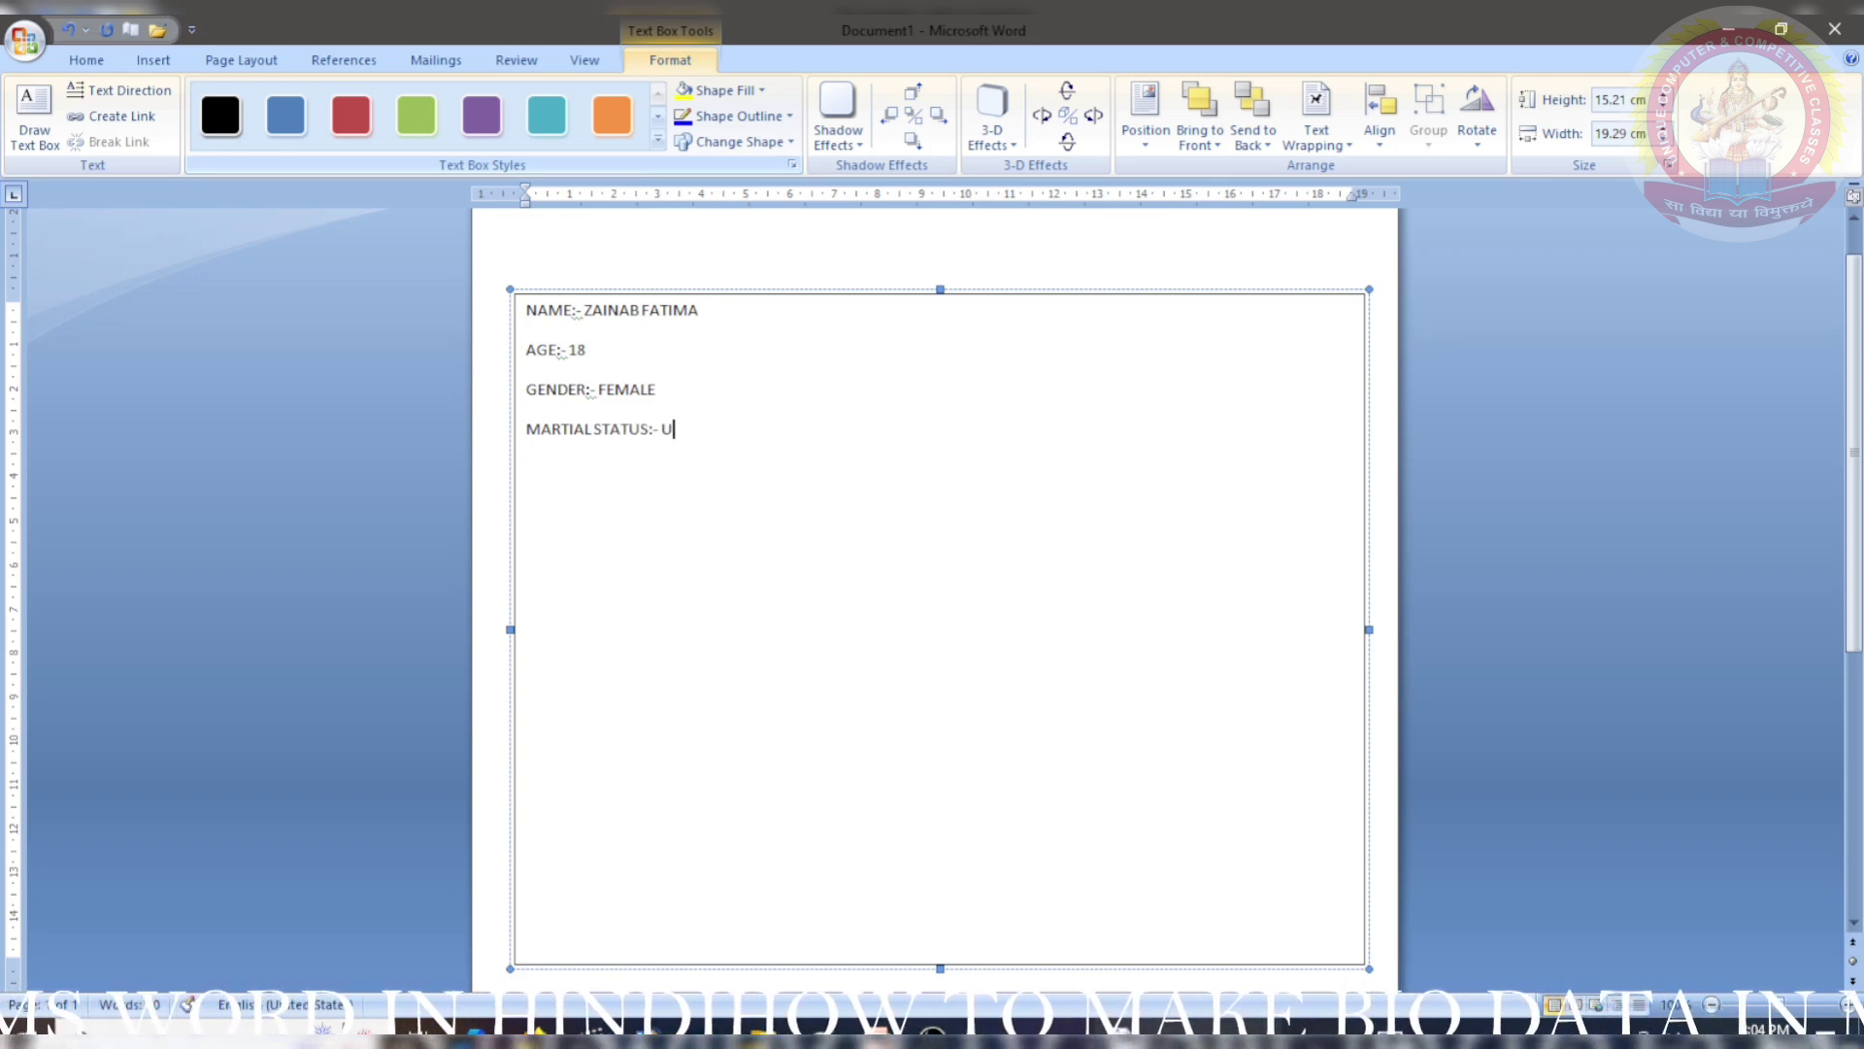
pyautogui.write('NMARRIED ')
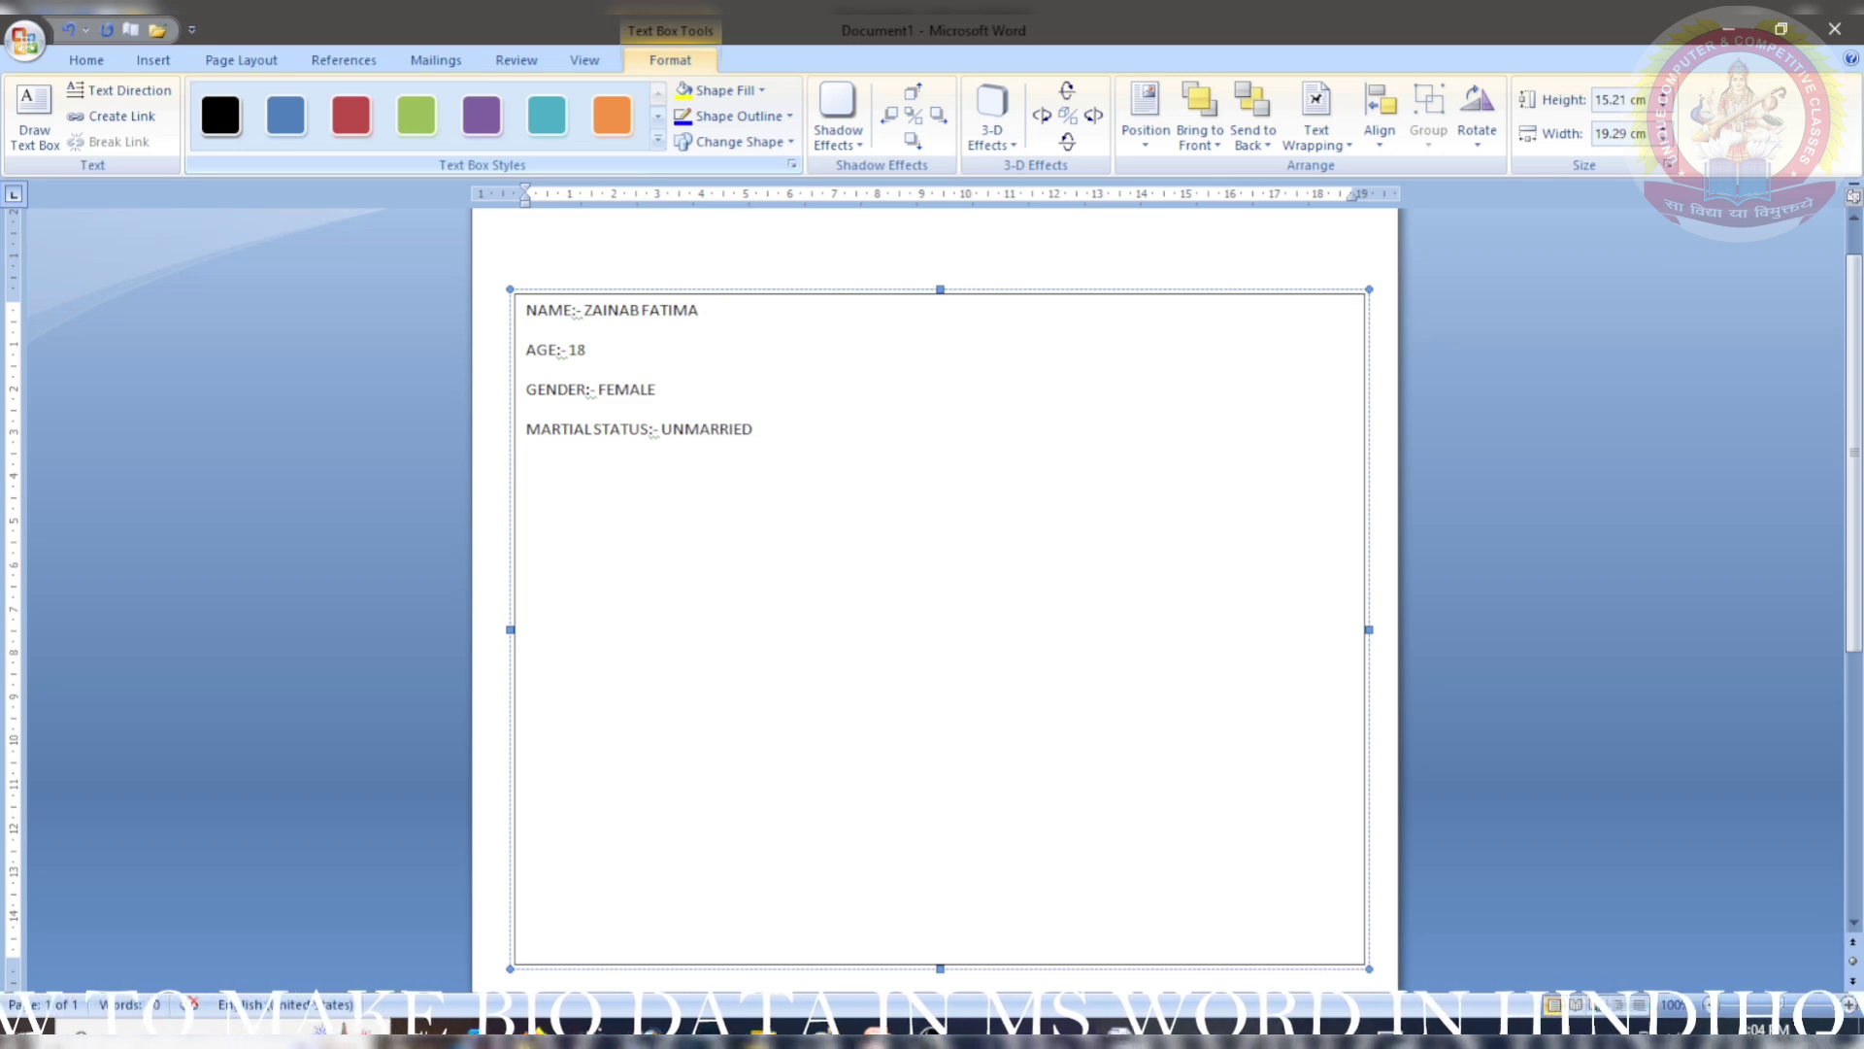
pyautogui.write('NATIONALITY:-')
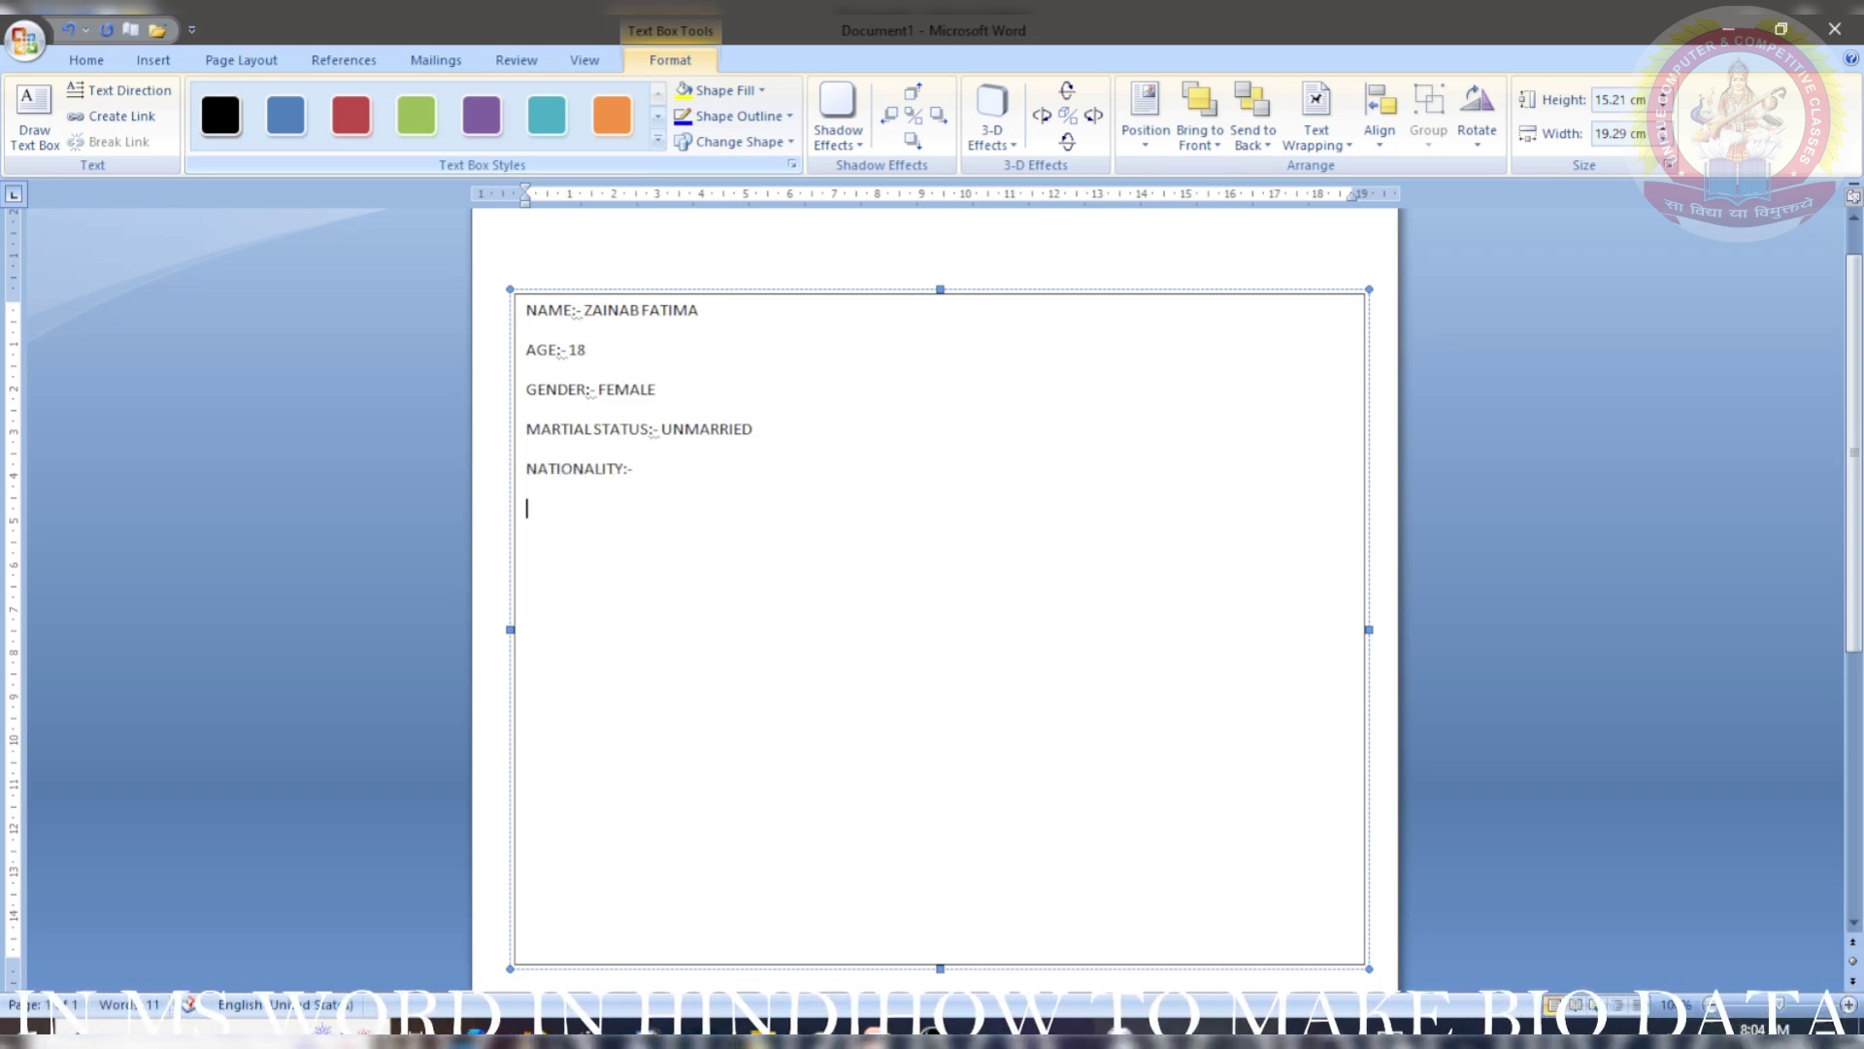
pyautogui.write(' INDIAN')
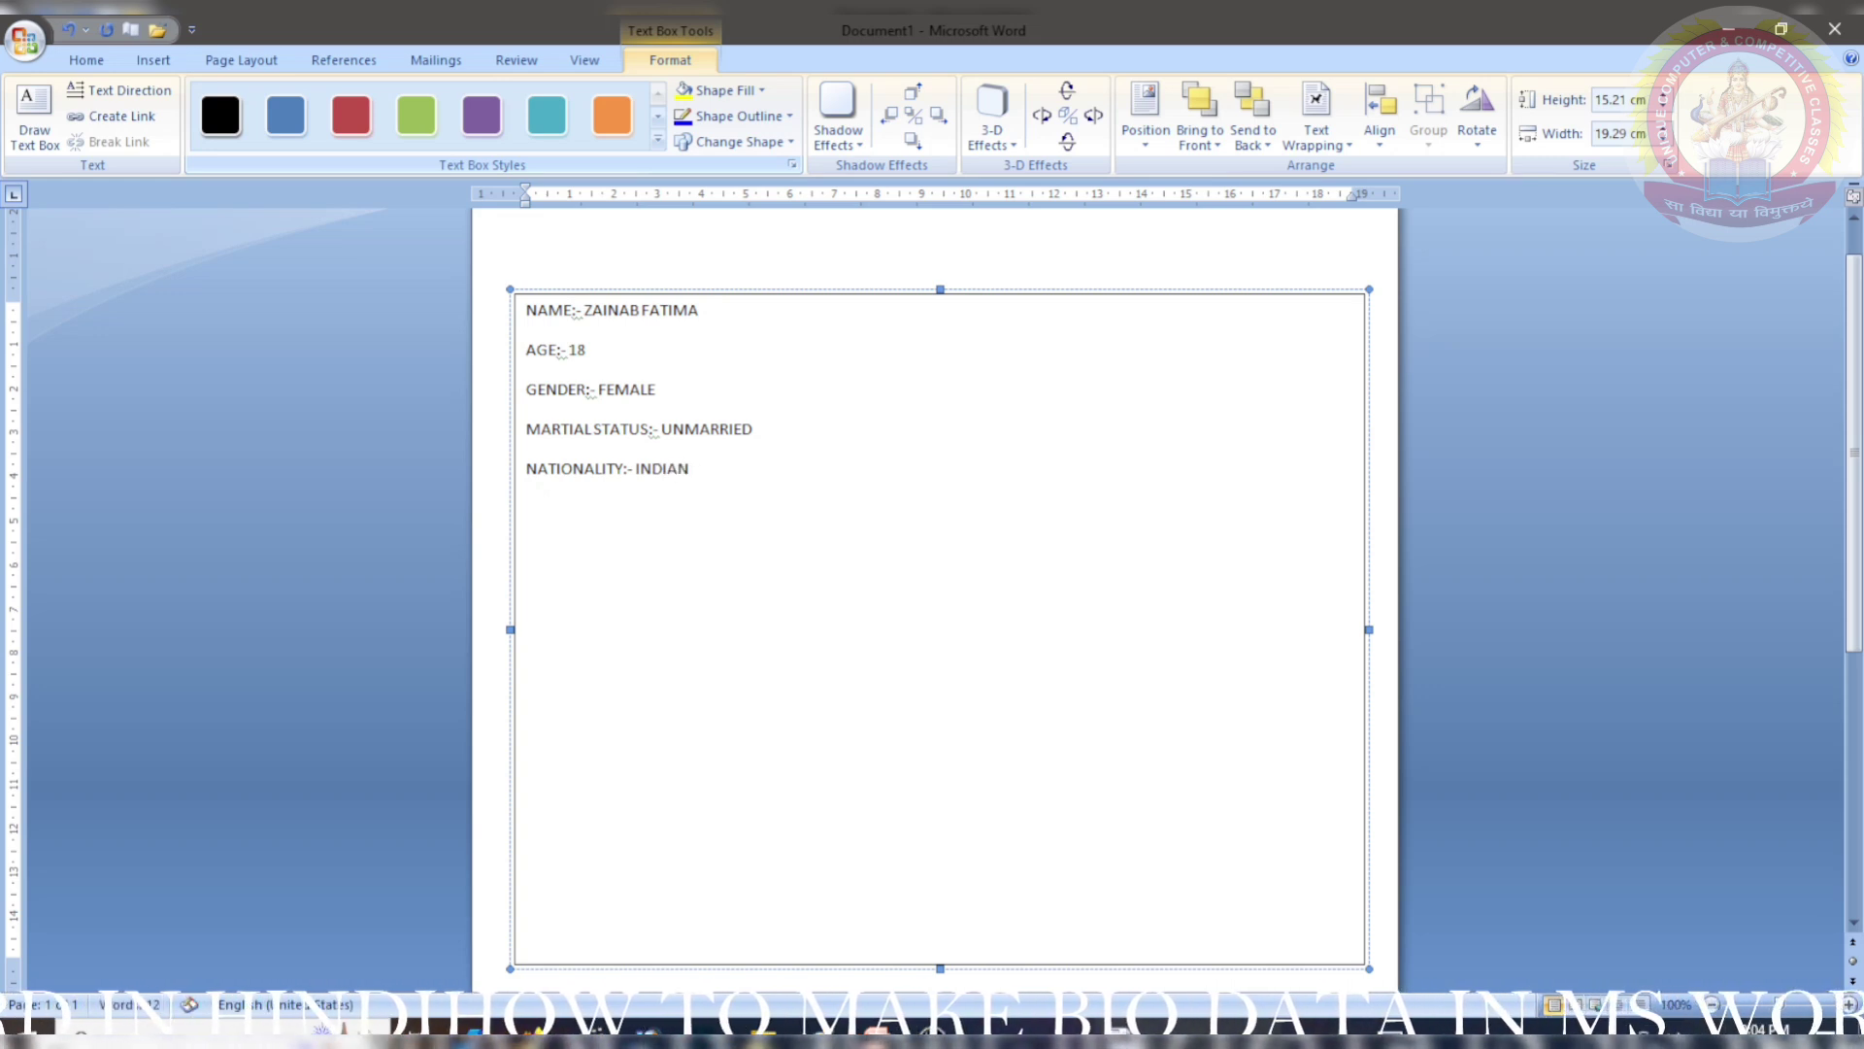
pyautogui.press('Return')
pyautogui.write('RELIGIO')
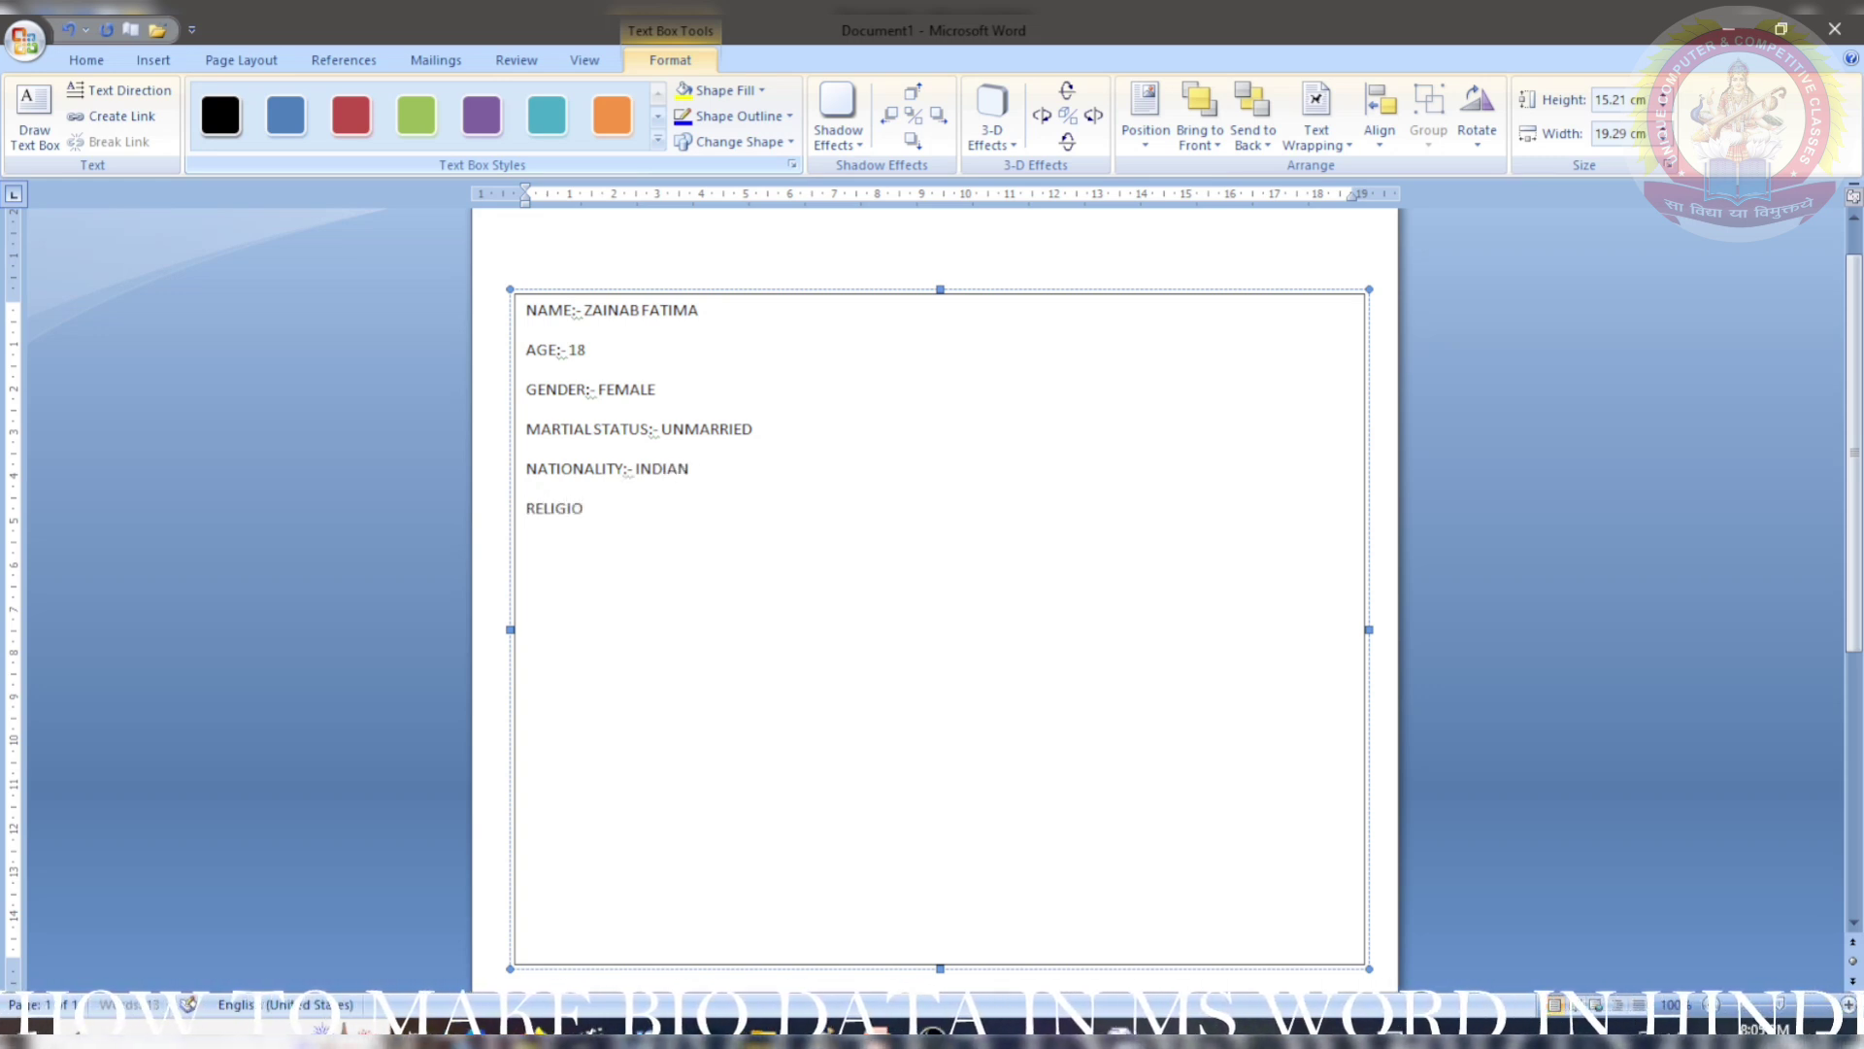
pyautogui.write('N:- MUSLIM')
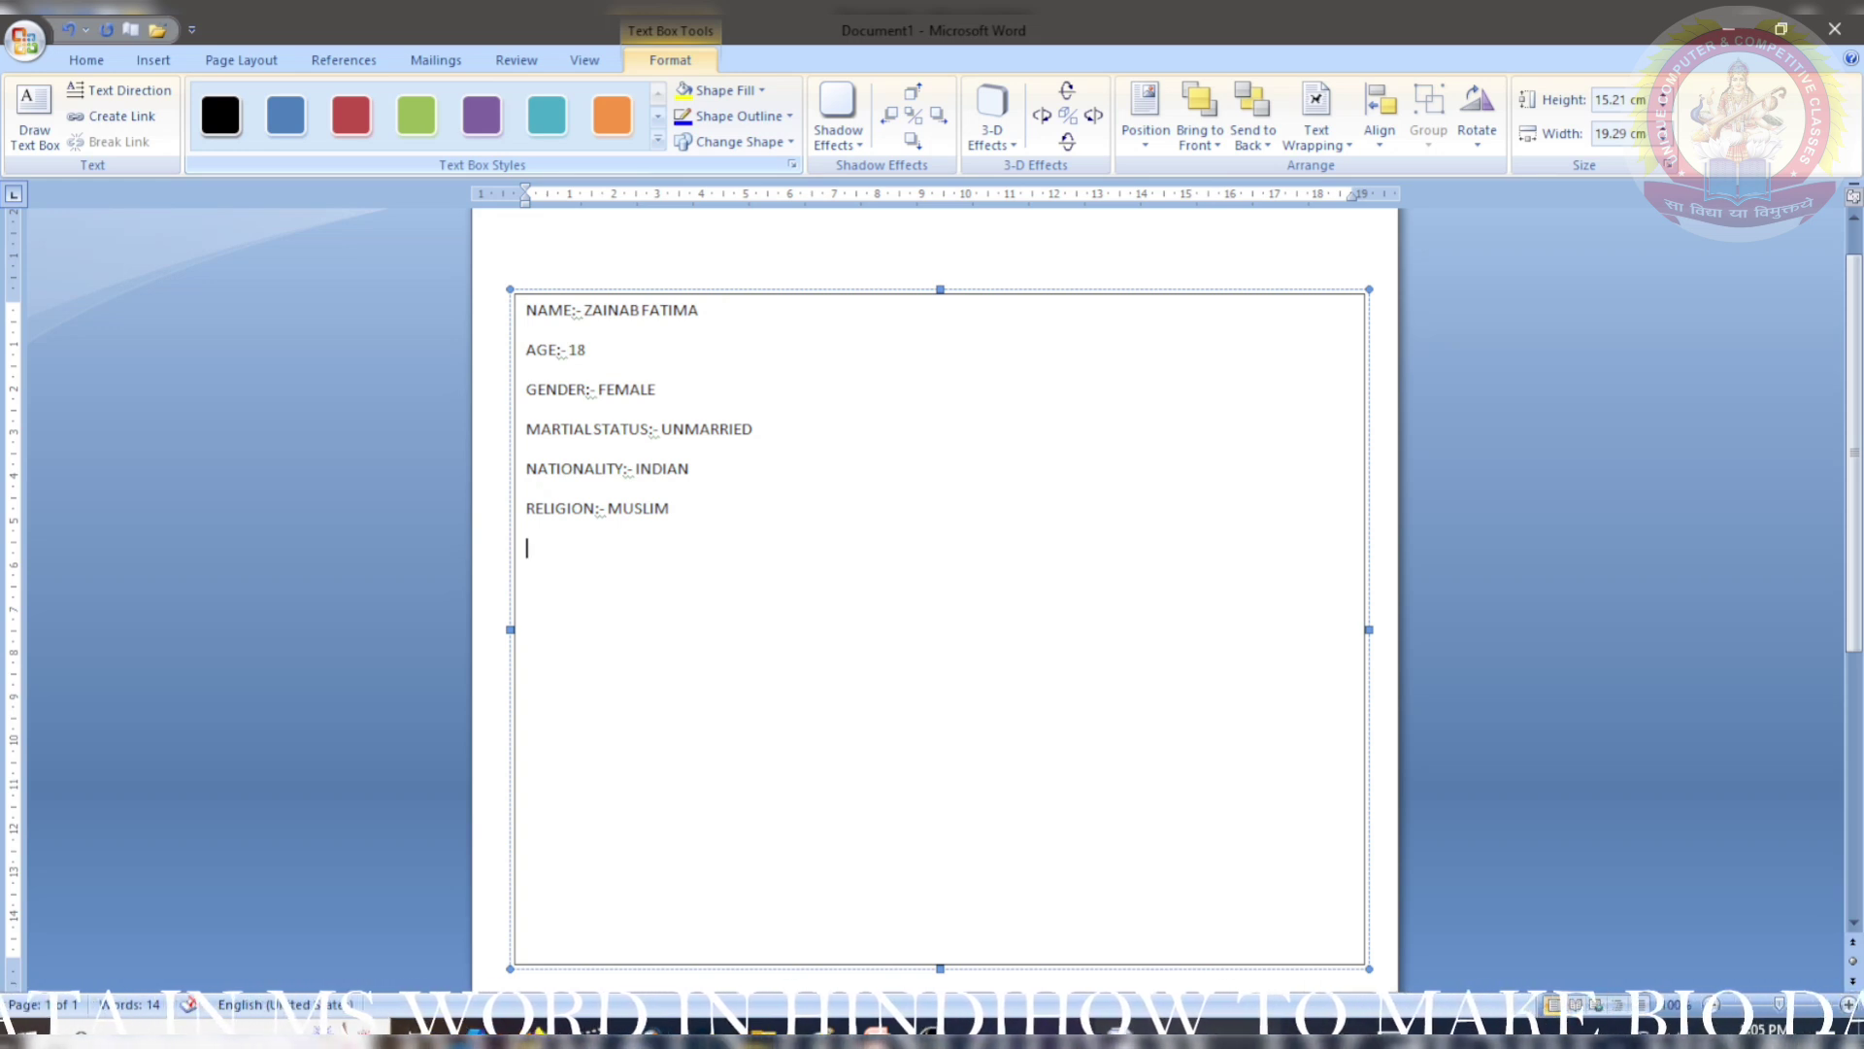
pyautogui.write('DATE O')
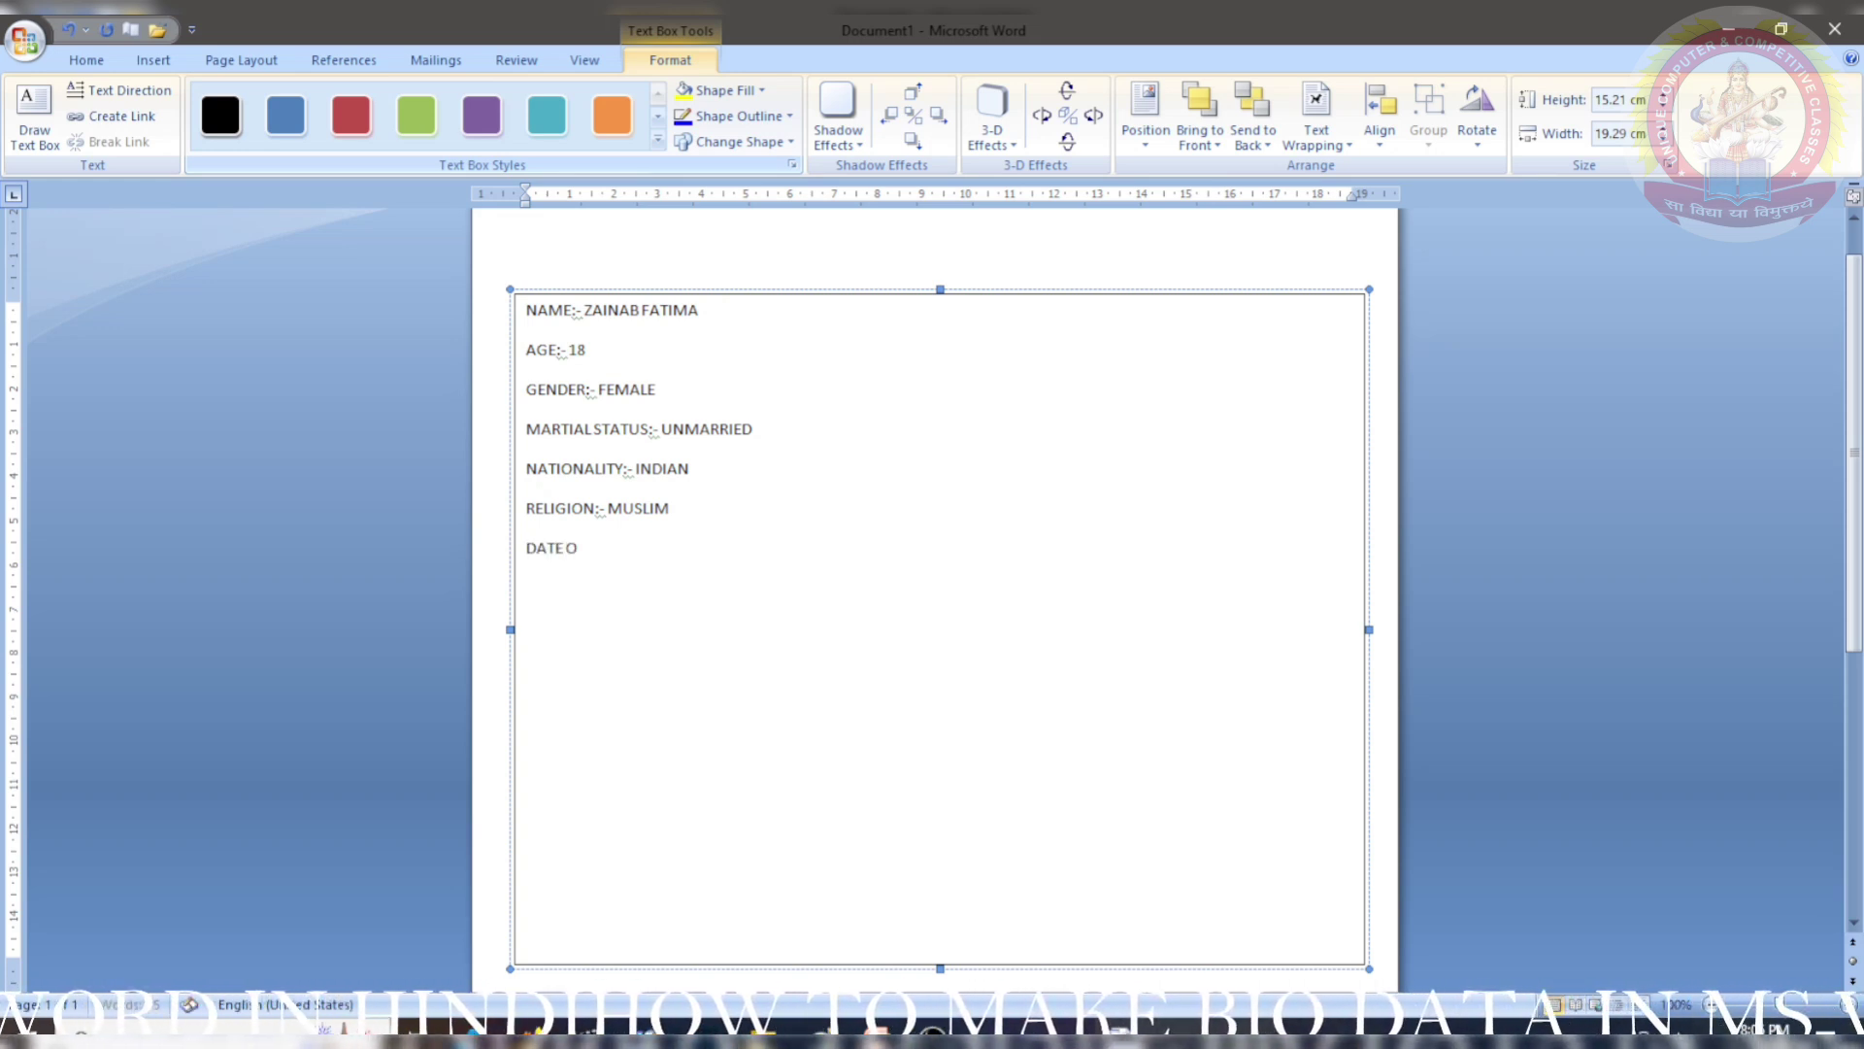
pyautogui.write('F BIRTH:-')
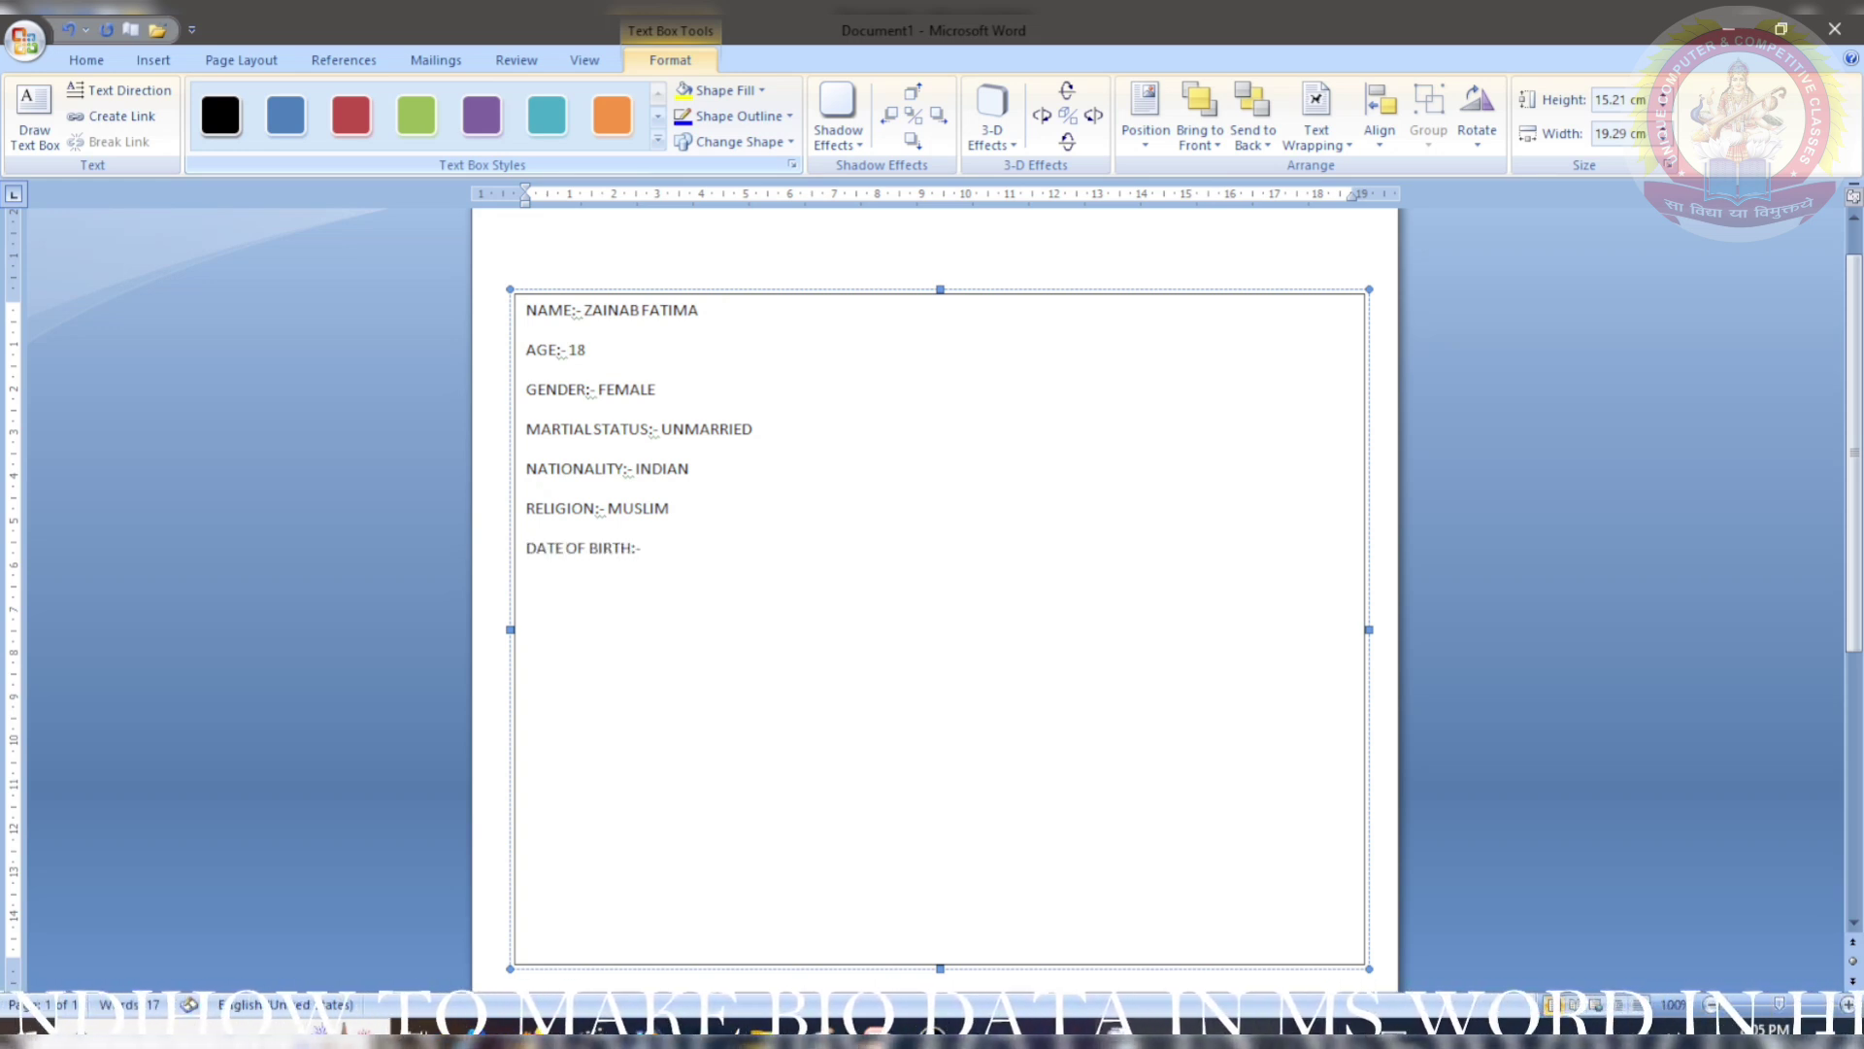
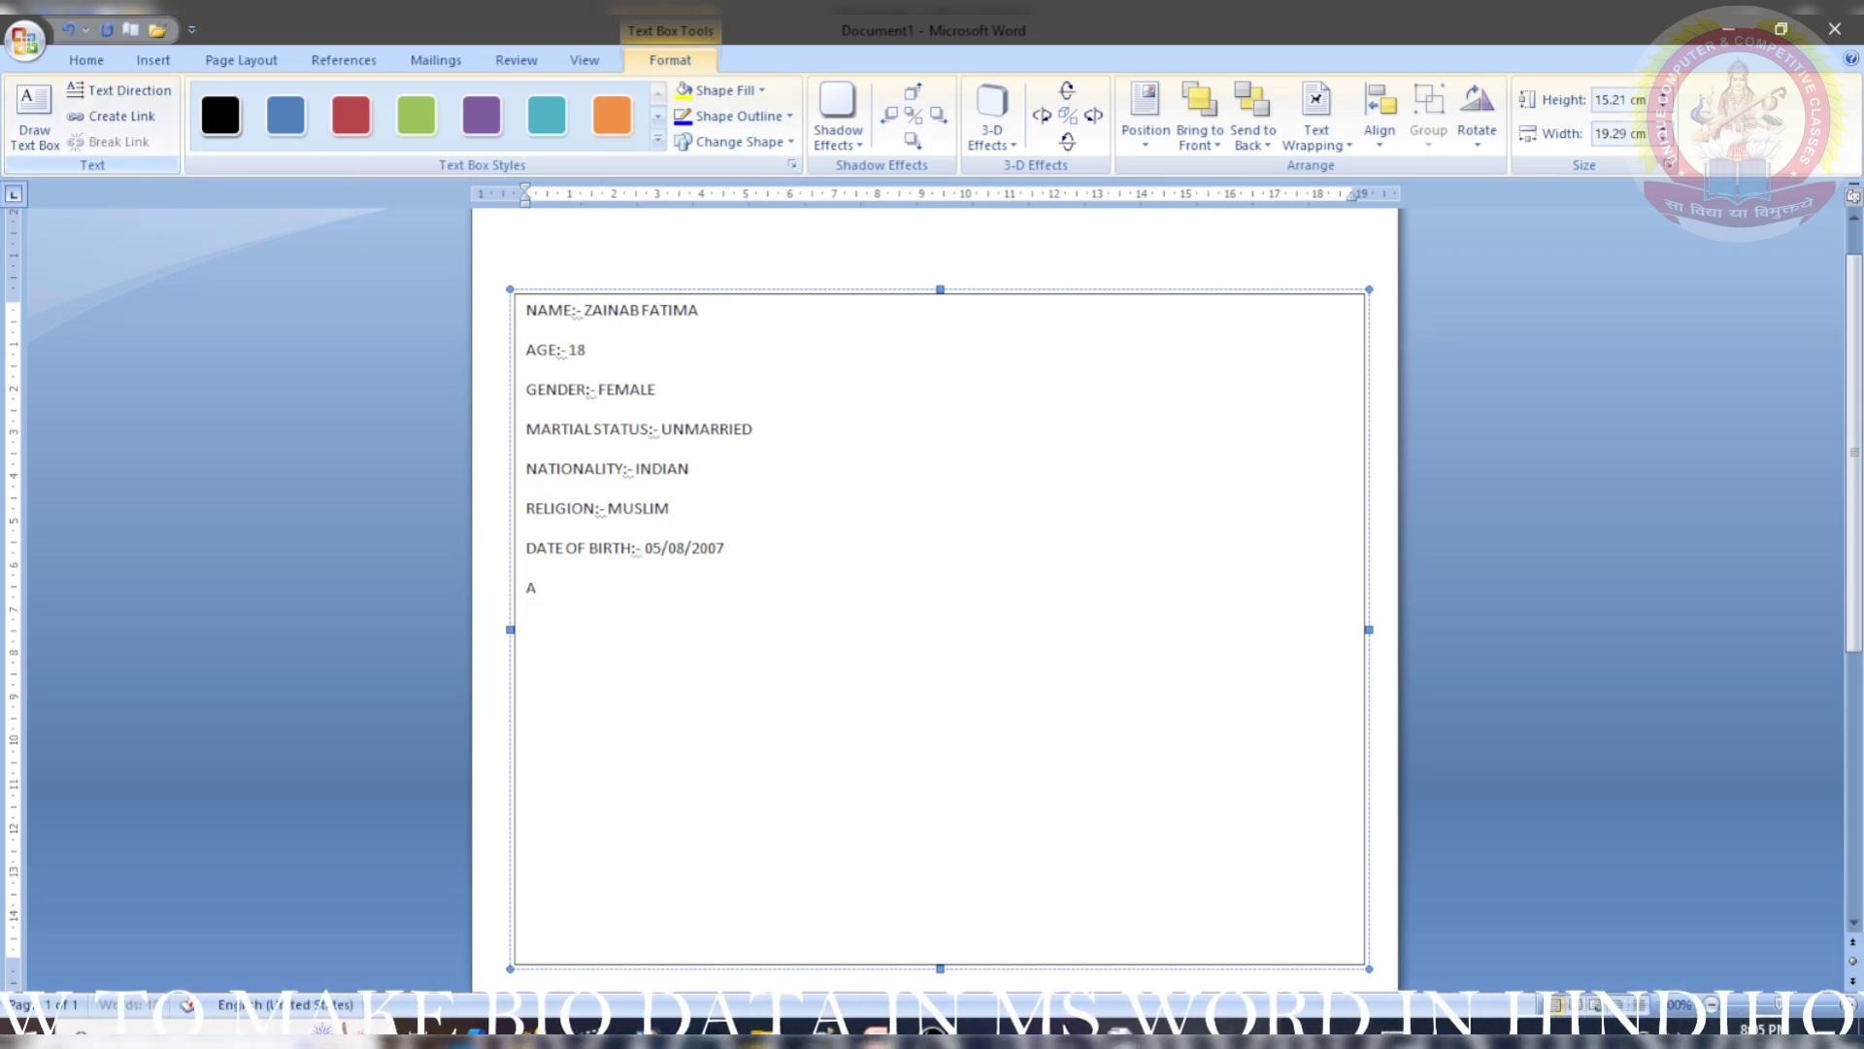
# - Complete the birth date, add the BIRTH PLACE line, and type EXPIERENCE:- 1 YEAR
pyautogui.press('BackSpace')
pyautogui.write('BIRTH PL')
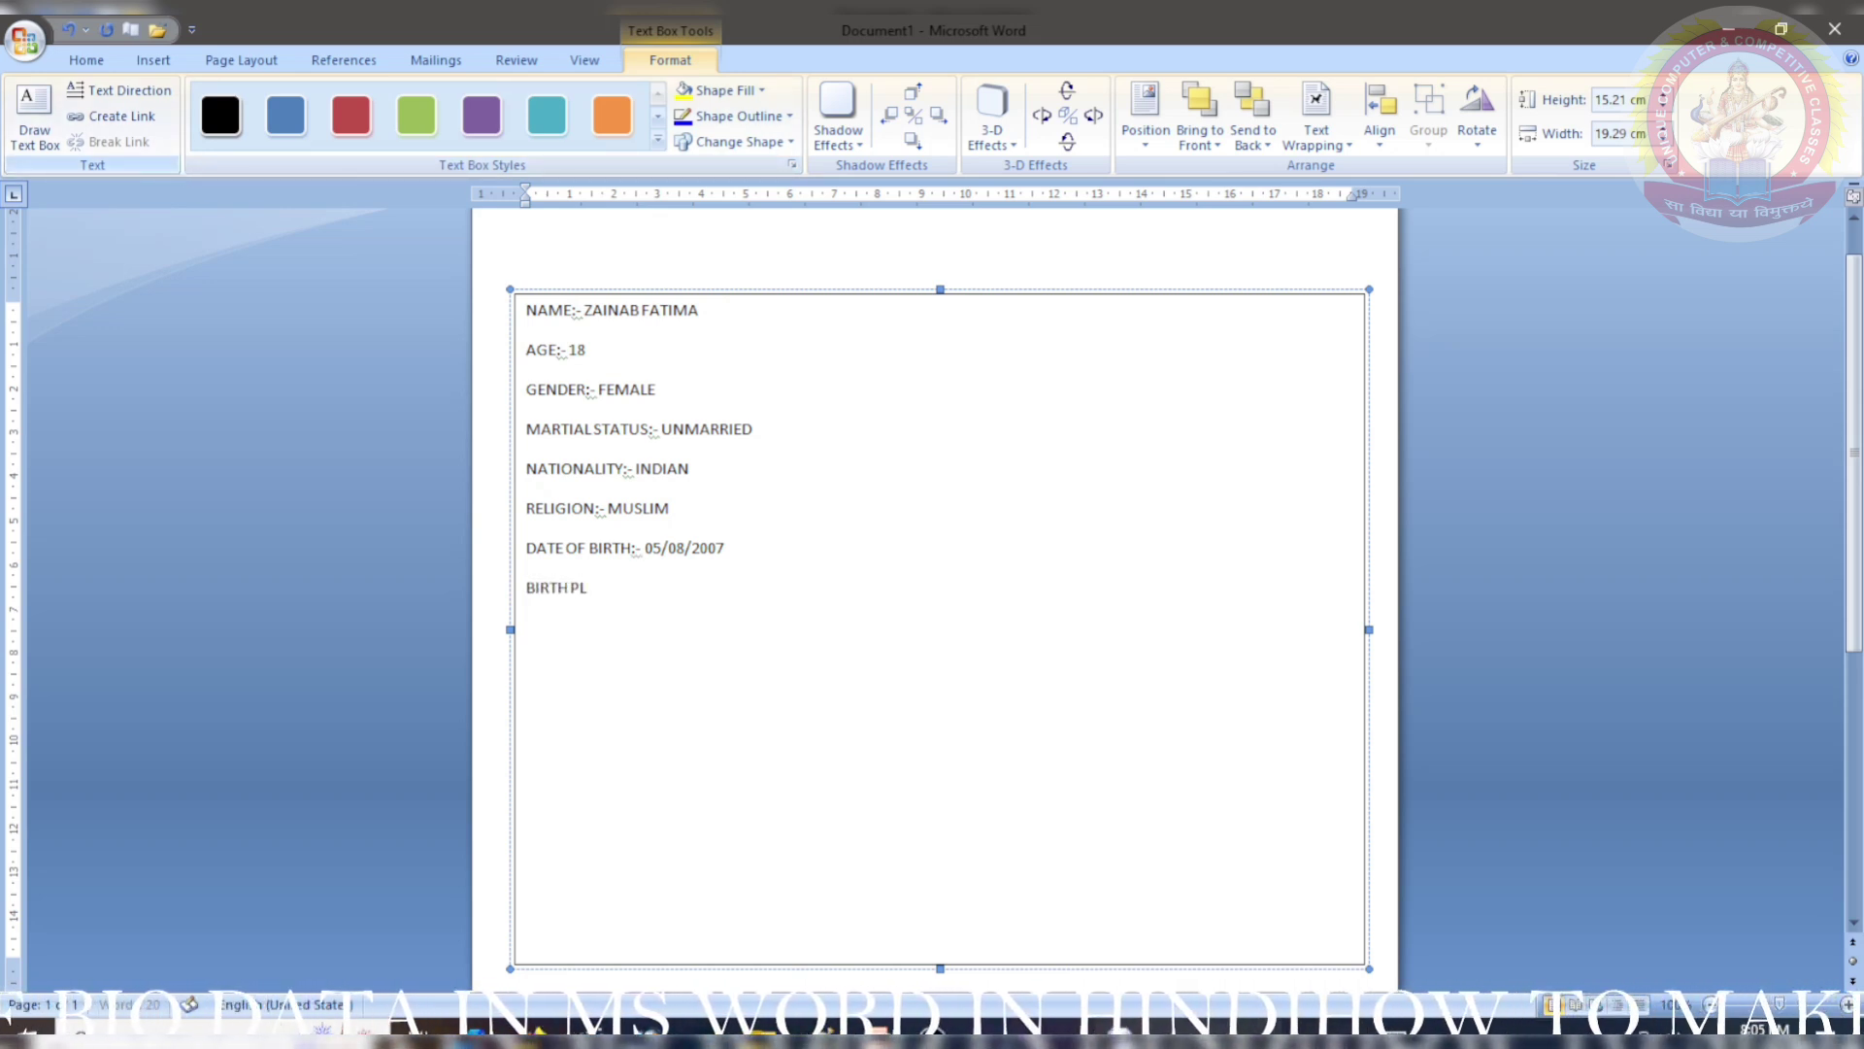
pyautogui.write('ACE:-')
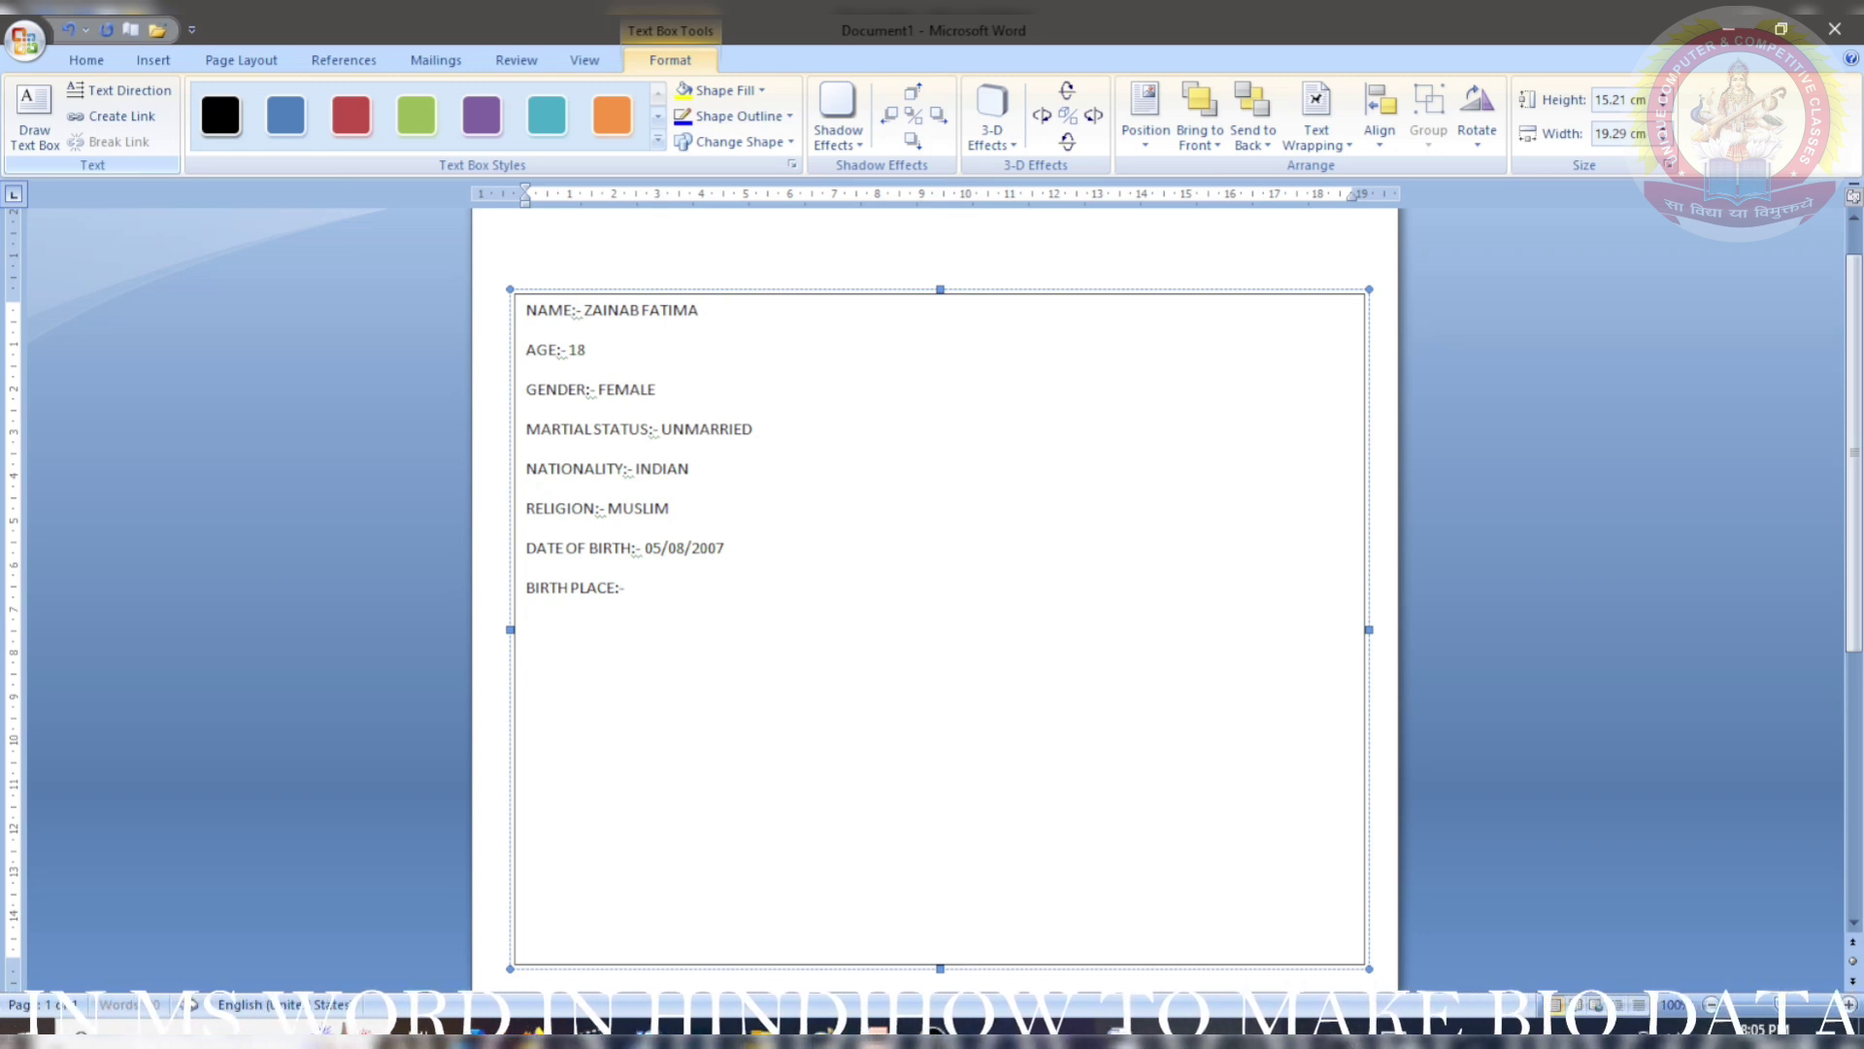
pyautogui.write(' BELTH')
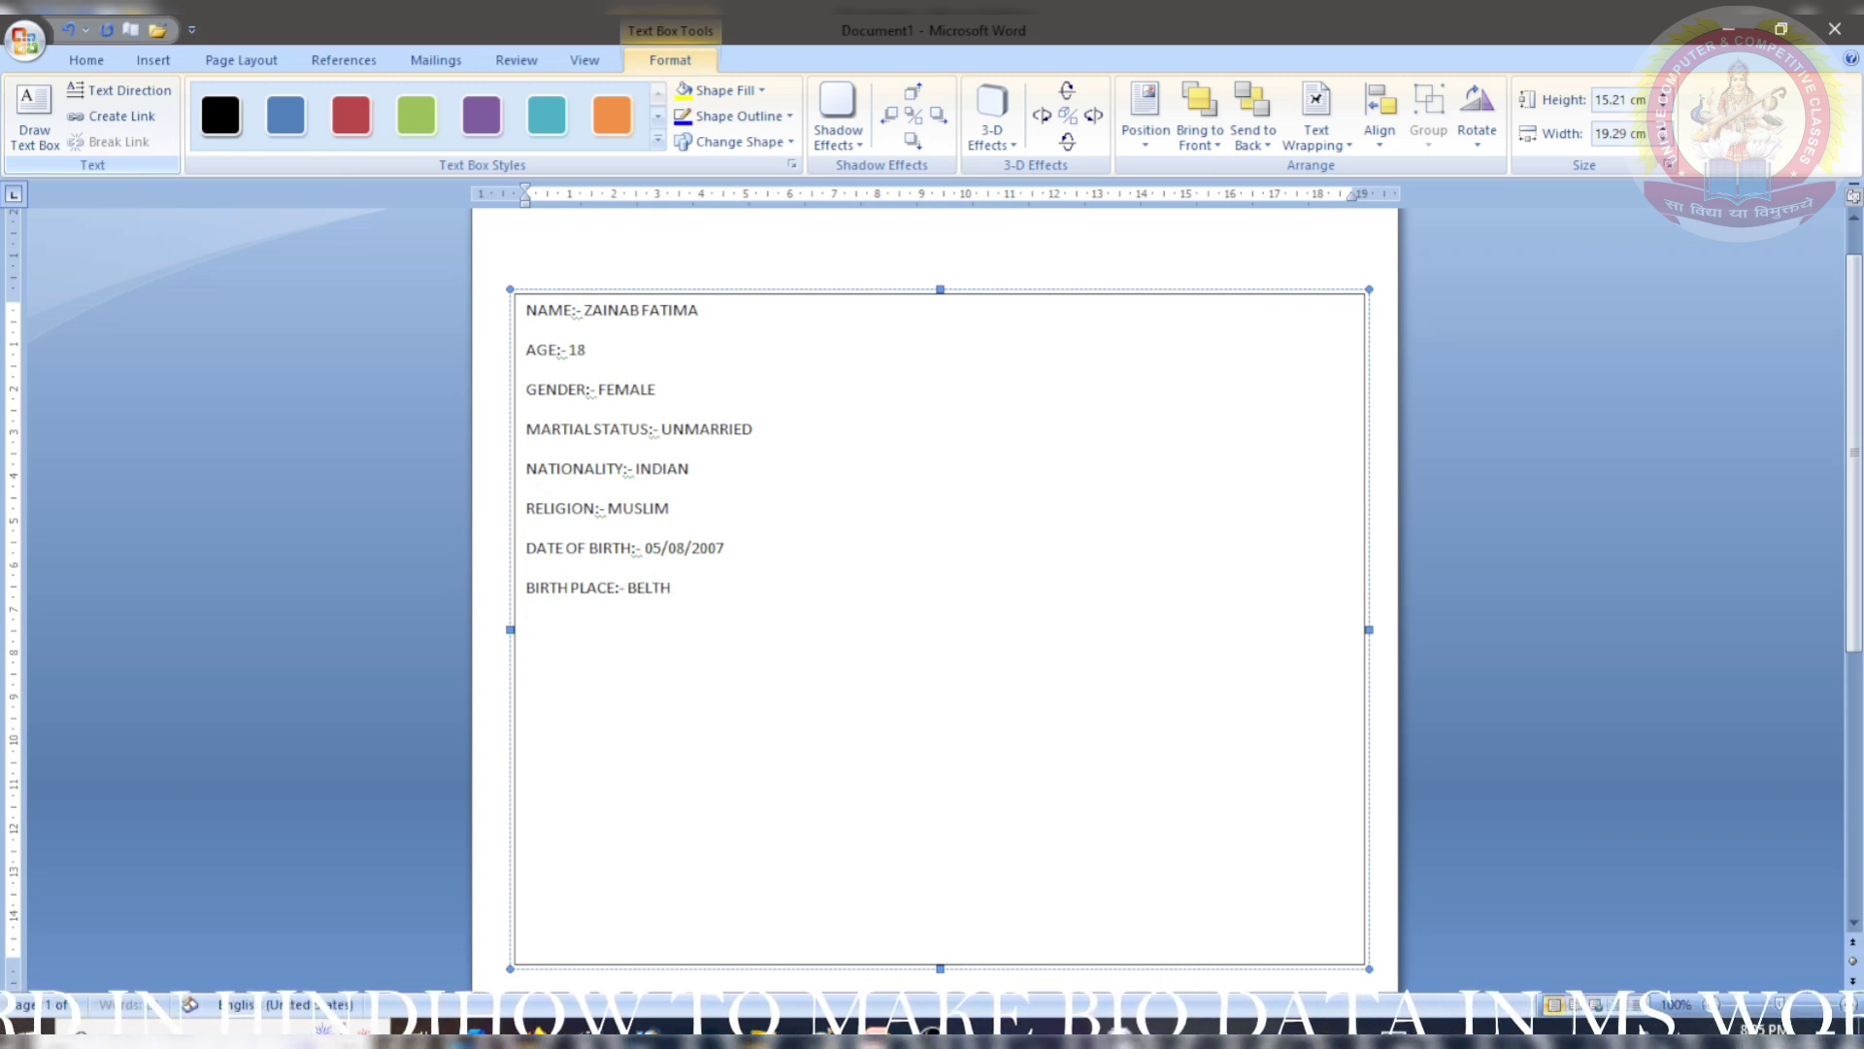
pyautogui.write('ARA ROAD, BALLIA ')
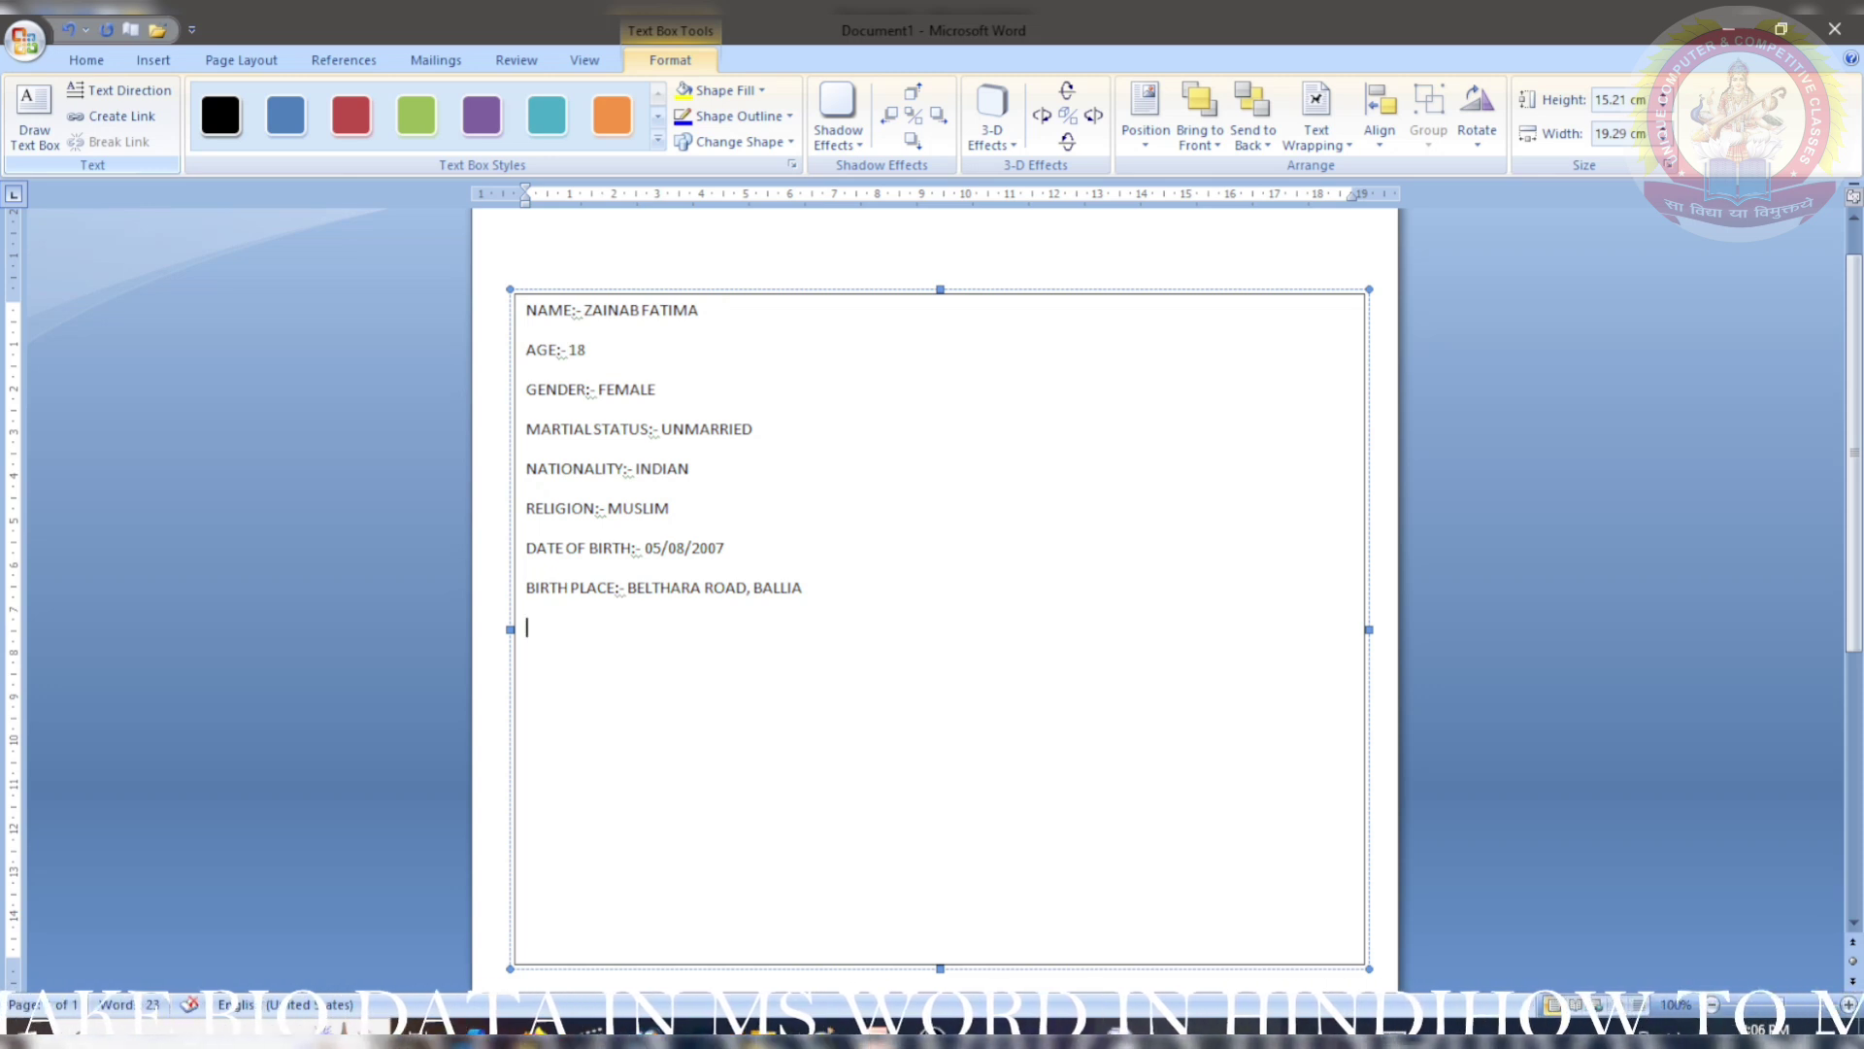
pyautogui.write('E')
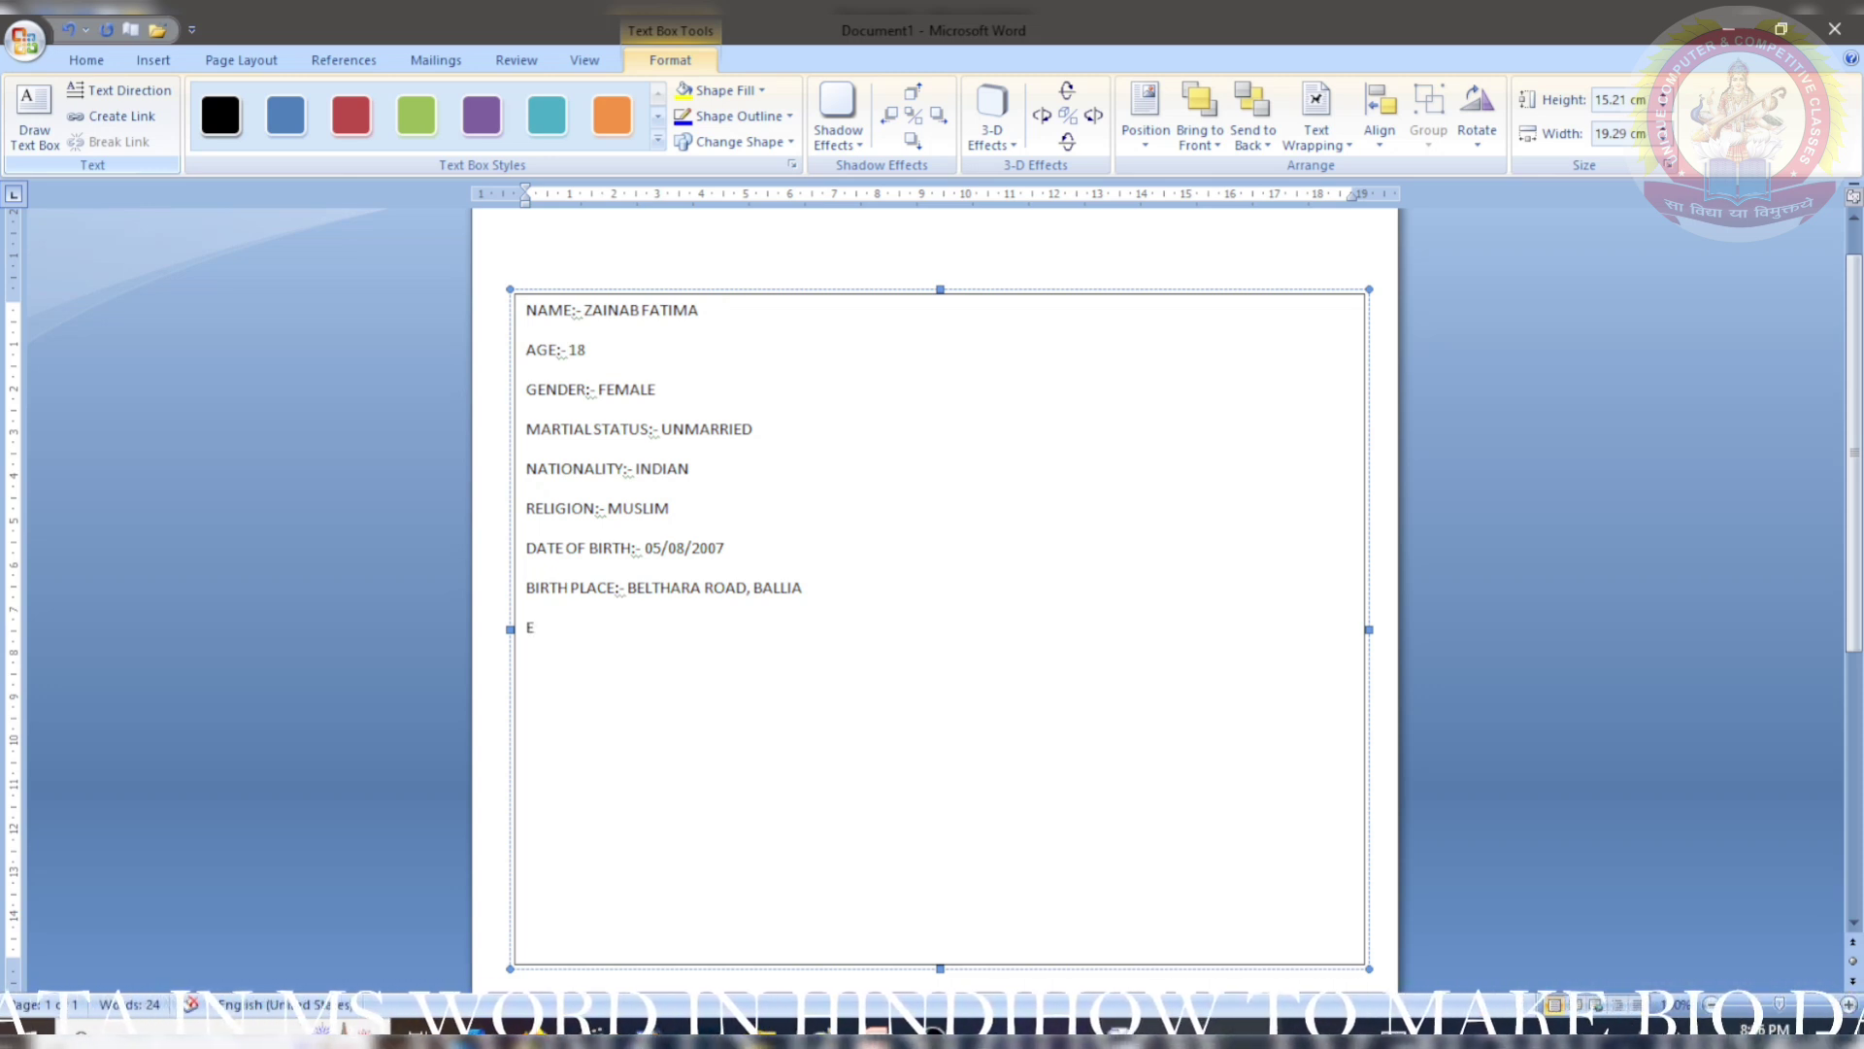
pyautogui.write('DUCATIONAL')
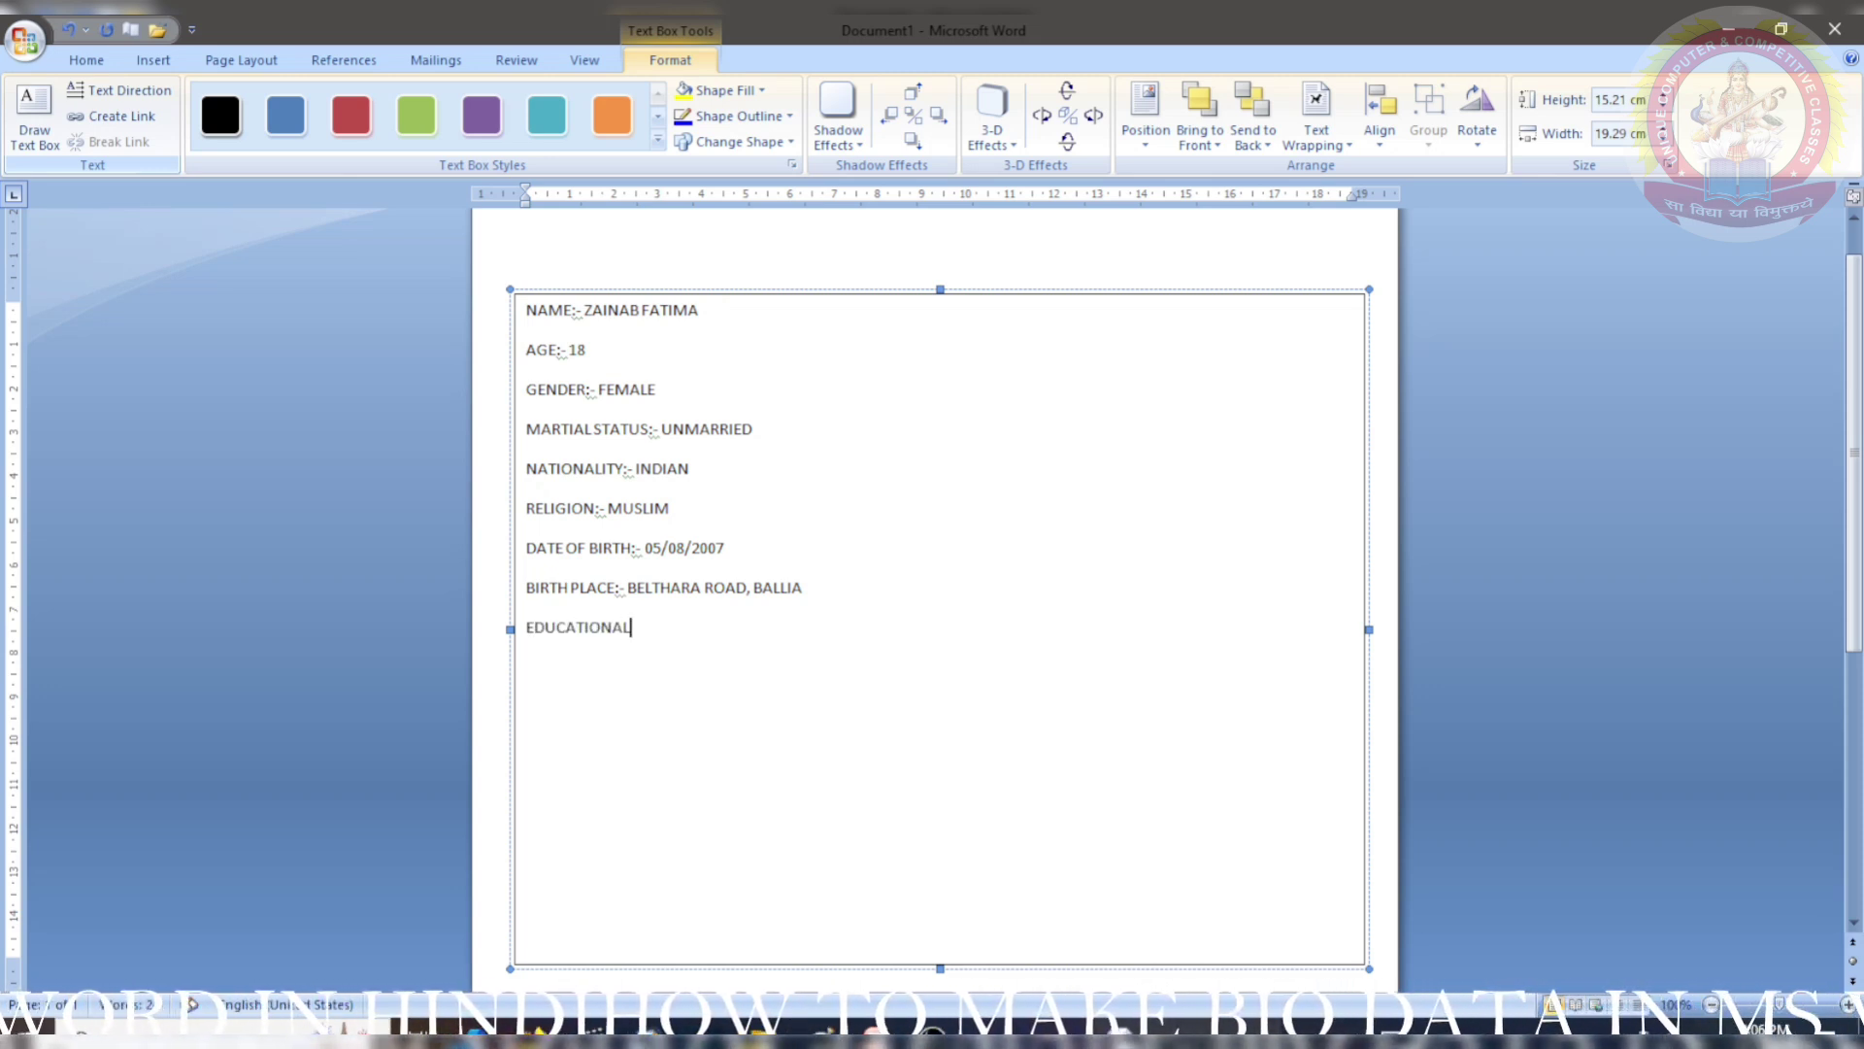
pyautogui.press('BackSpace')
pyautogui.press('BackSpace')
pyautogui.press('BackSpace')
pyautogui.press('BackSpace')
pyautogui.press('BackSpace')
pyautogui.press('BackSpace')
pyautogui.press('BackSpace')
pyautogui.press('BackSpace')
pyautogui.press('BackSpace')
pyautogui.press('BackSpace')
pyautogui.press('BackSpace')
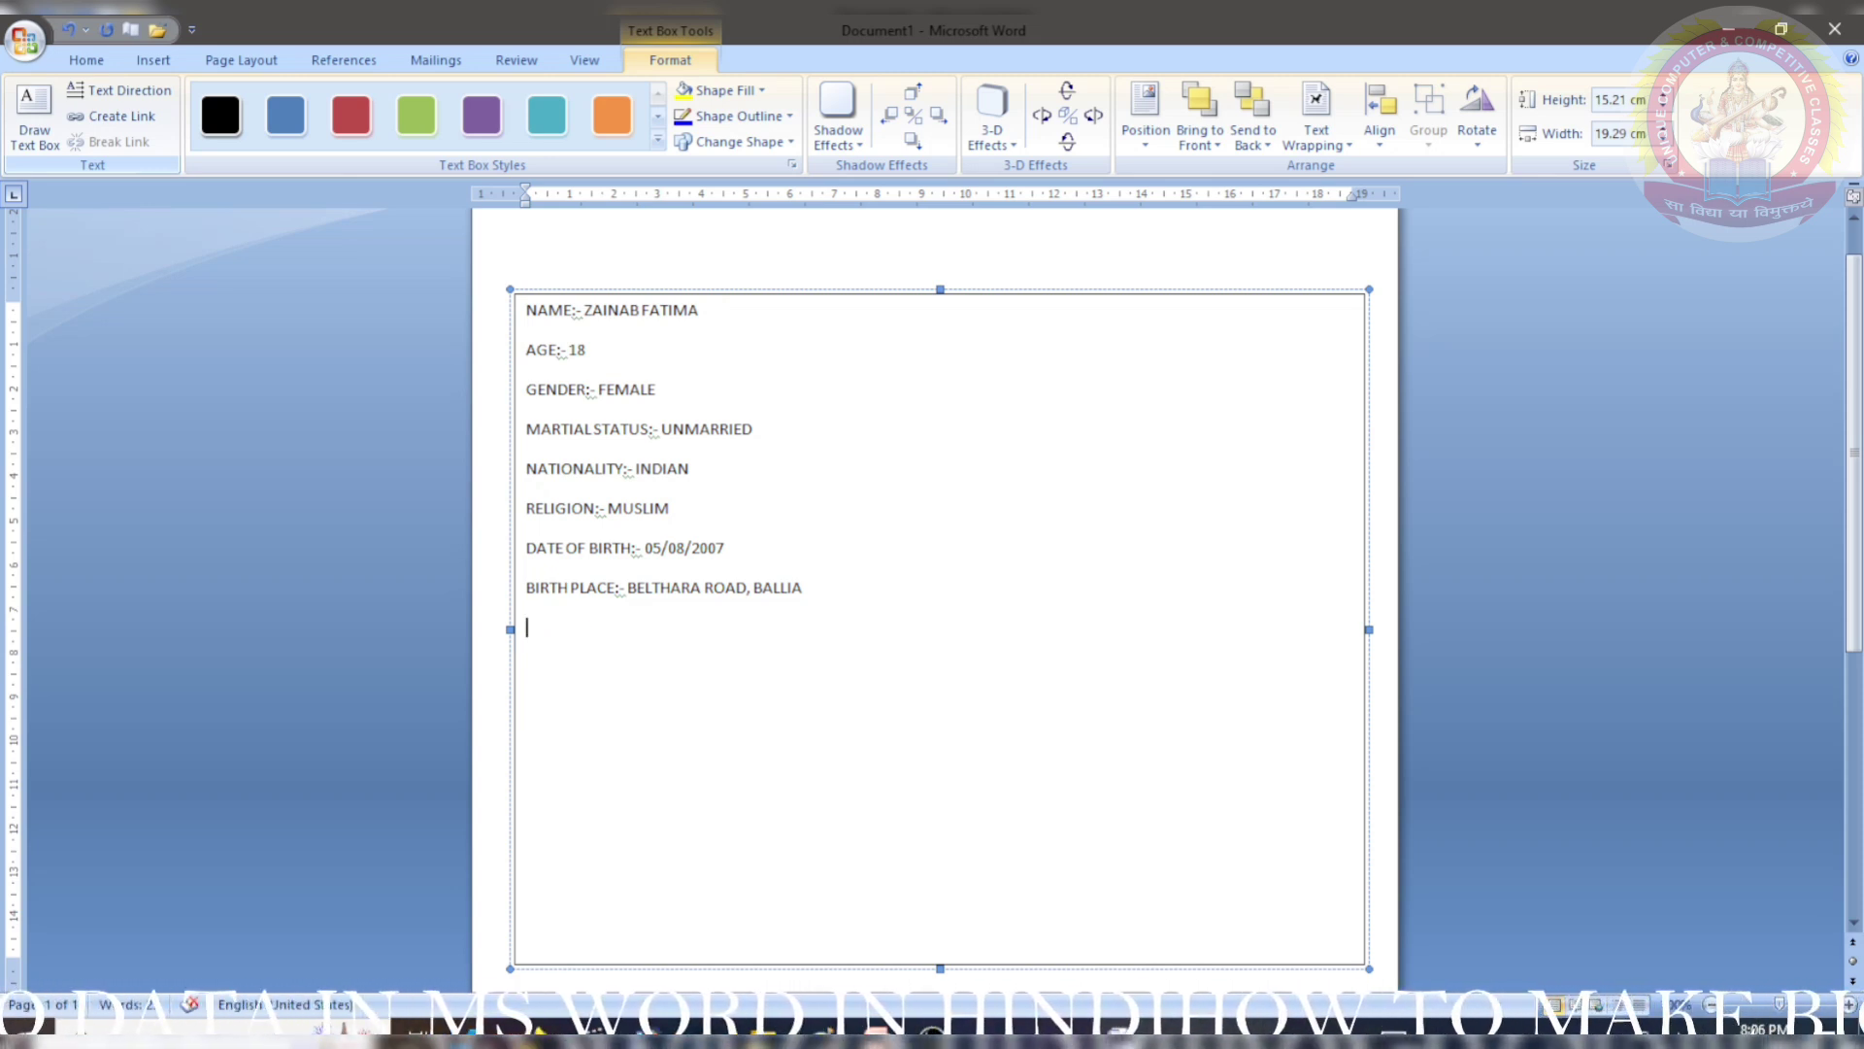
pyautogui.write('EXPIE')
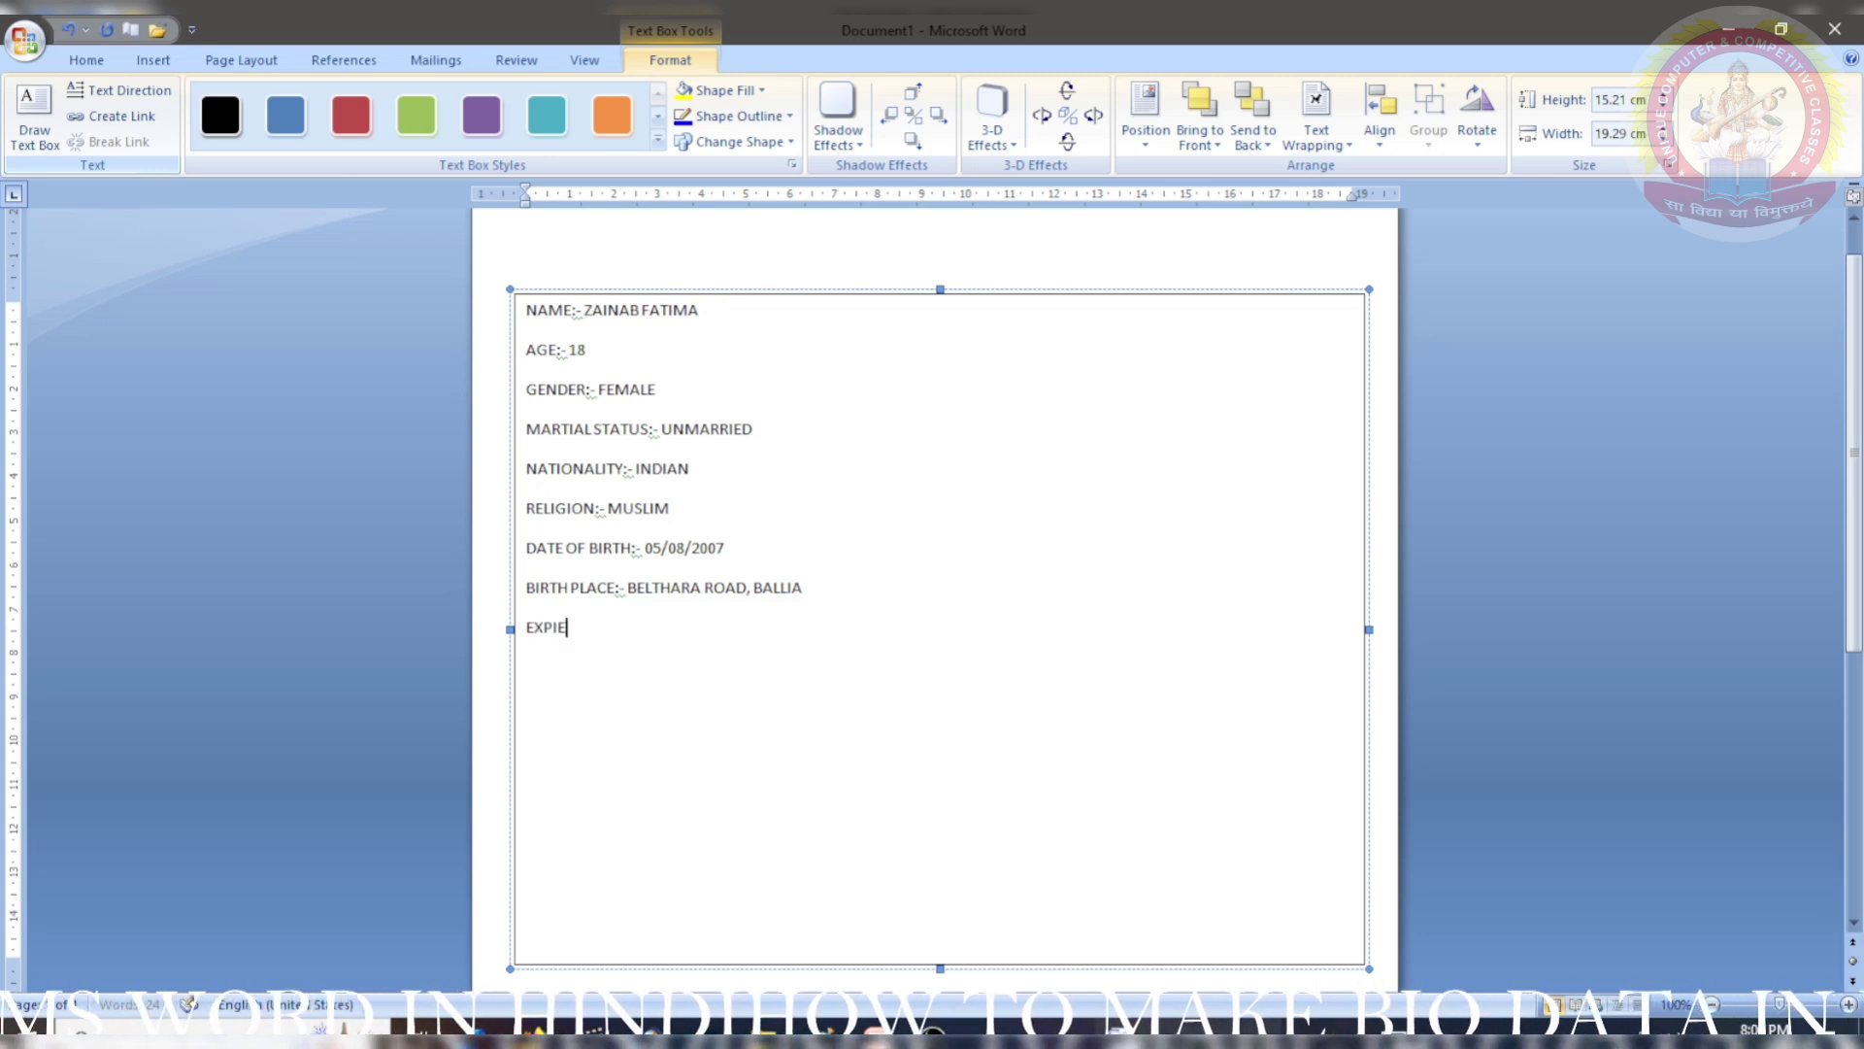
pyautogui.write('RENCE:-')
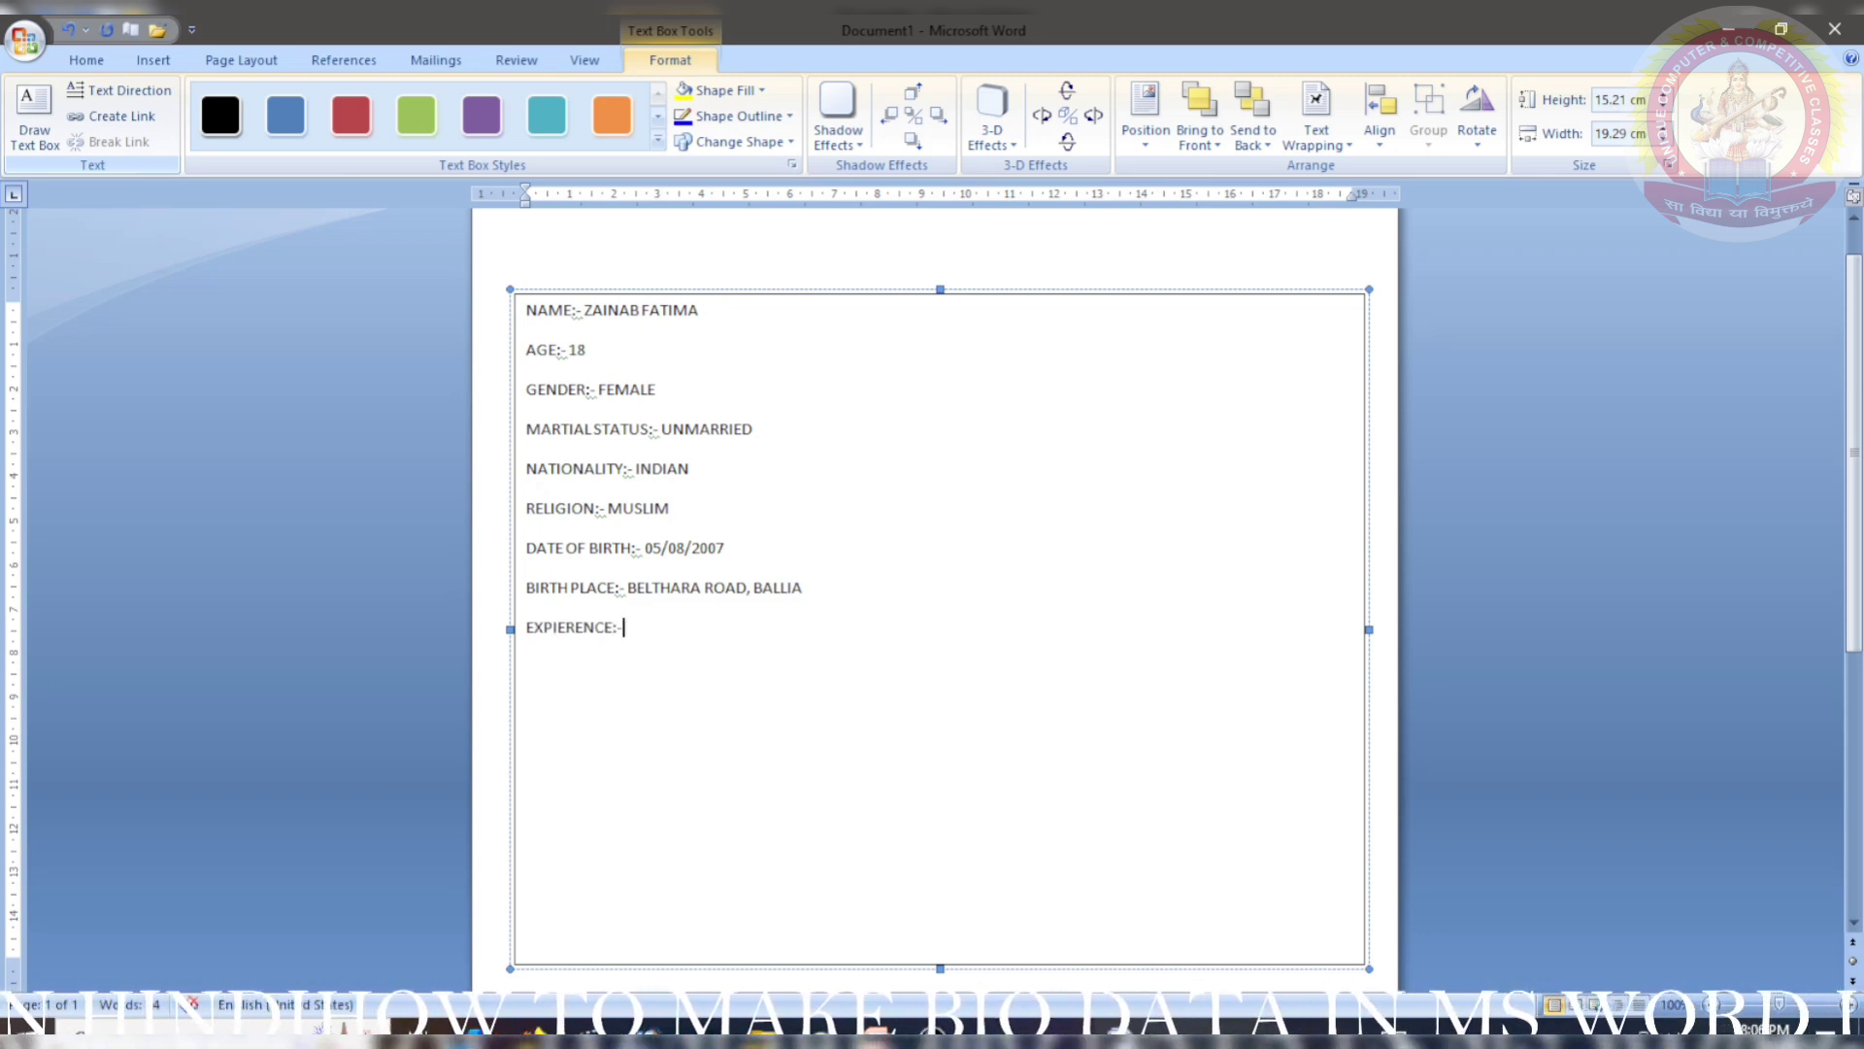
pyautogui.write(' 1')
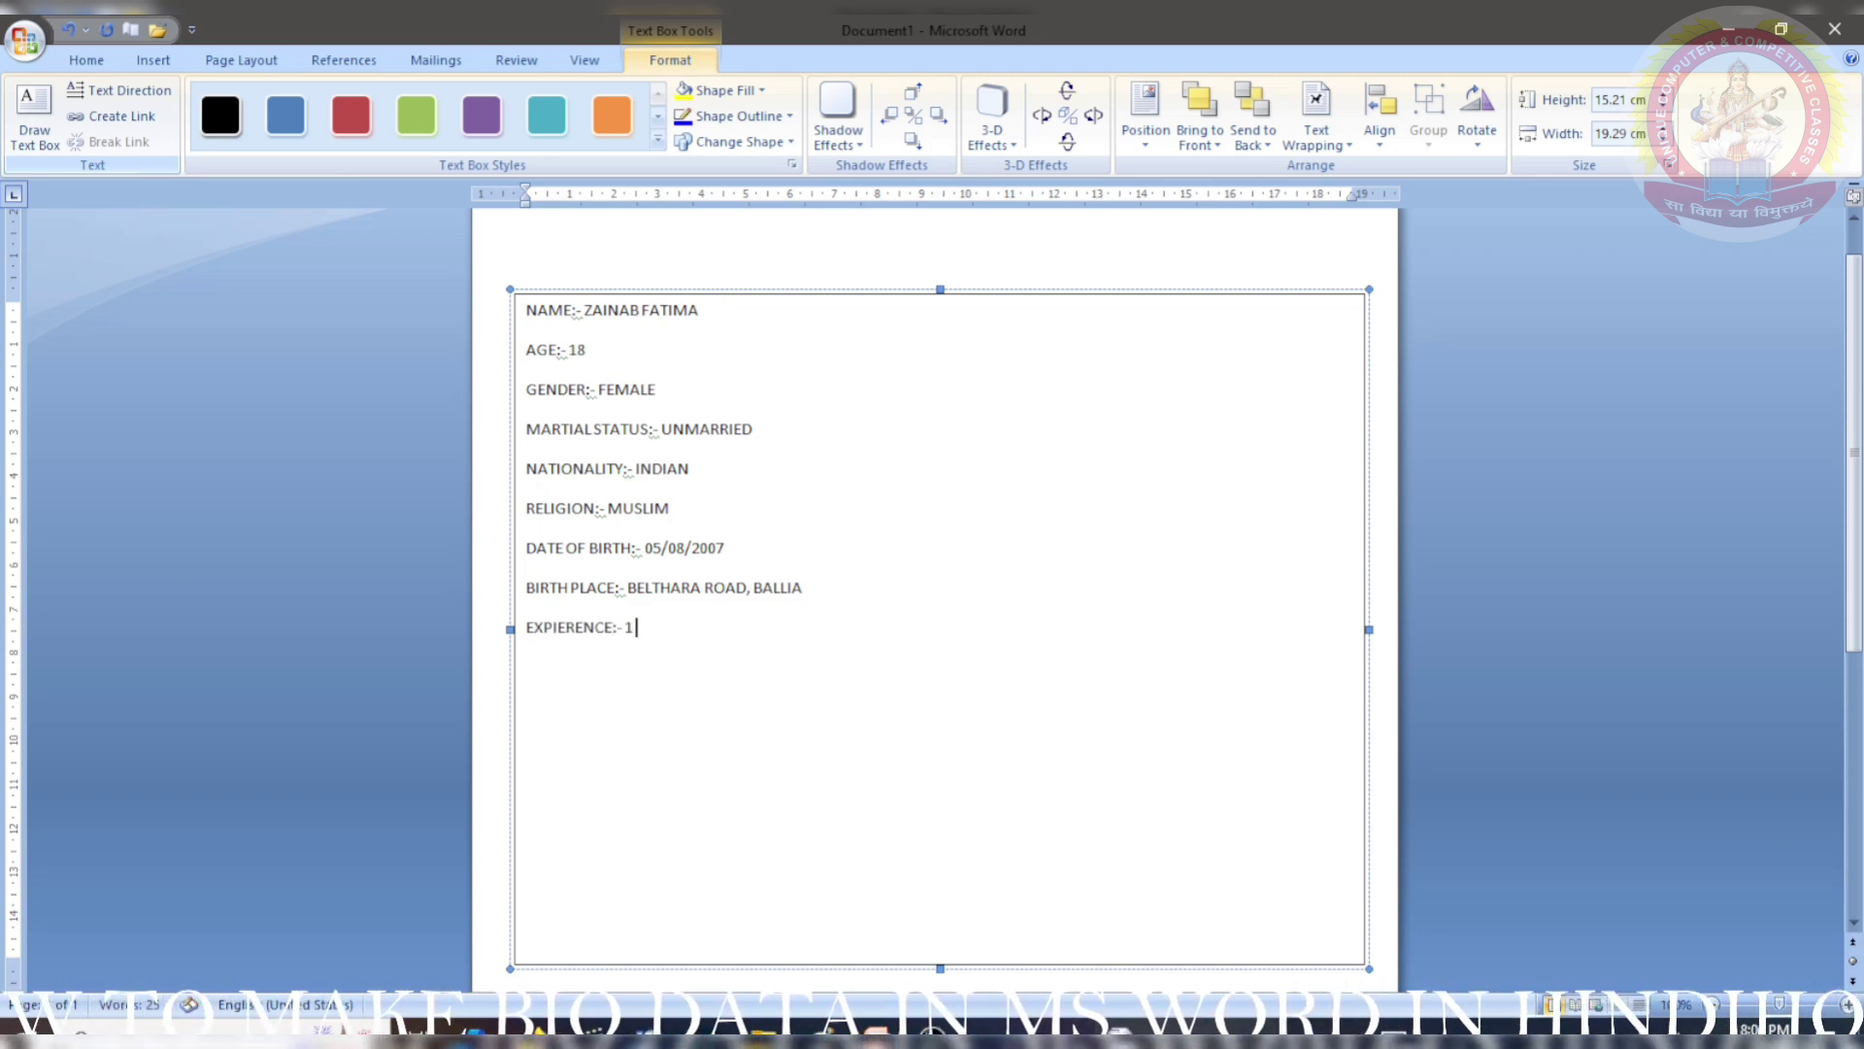
pyautogui.write(' YEARS')
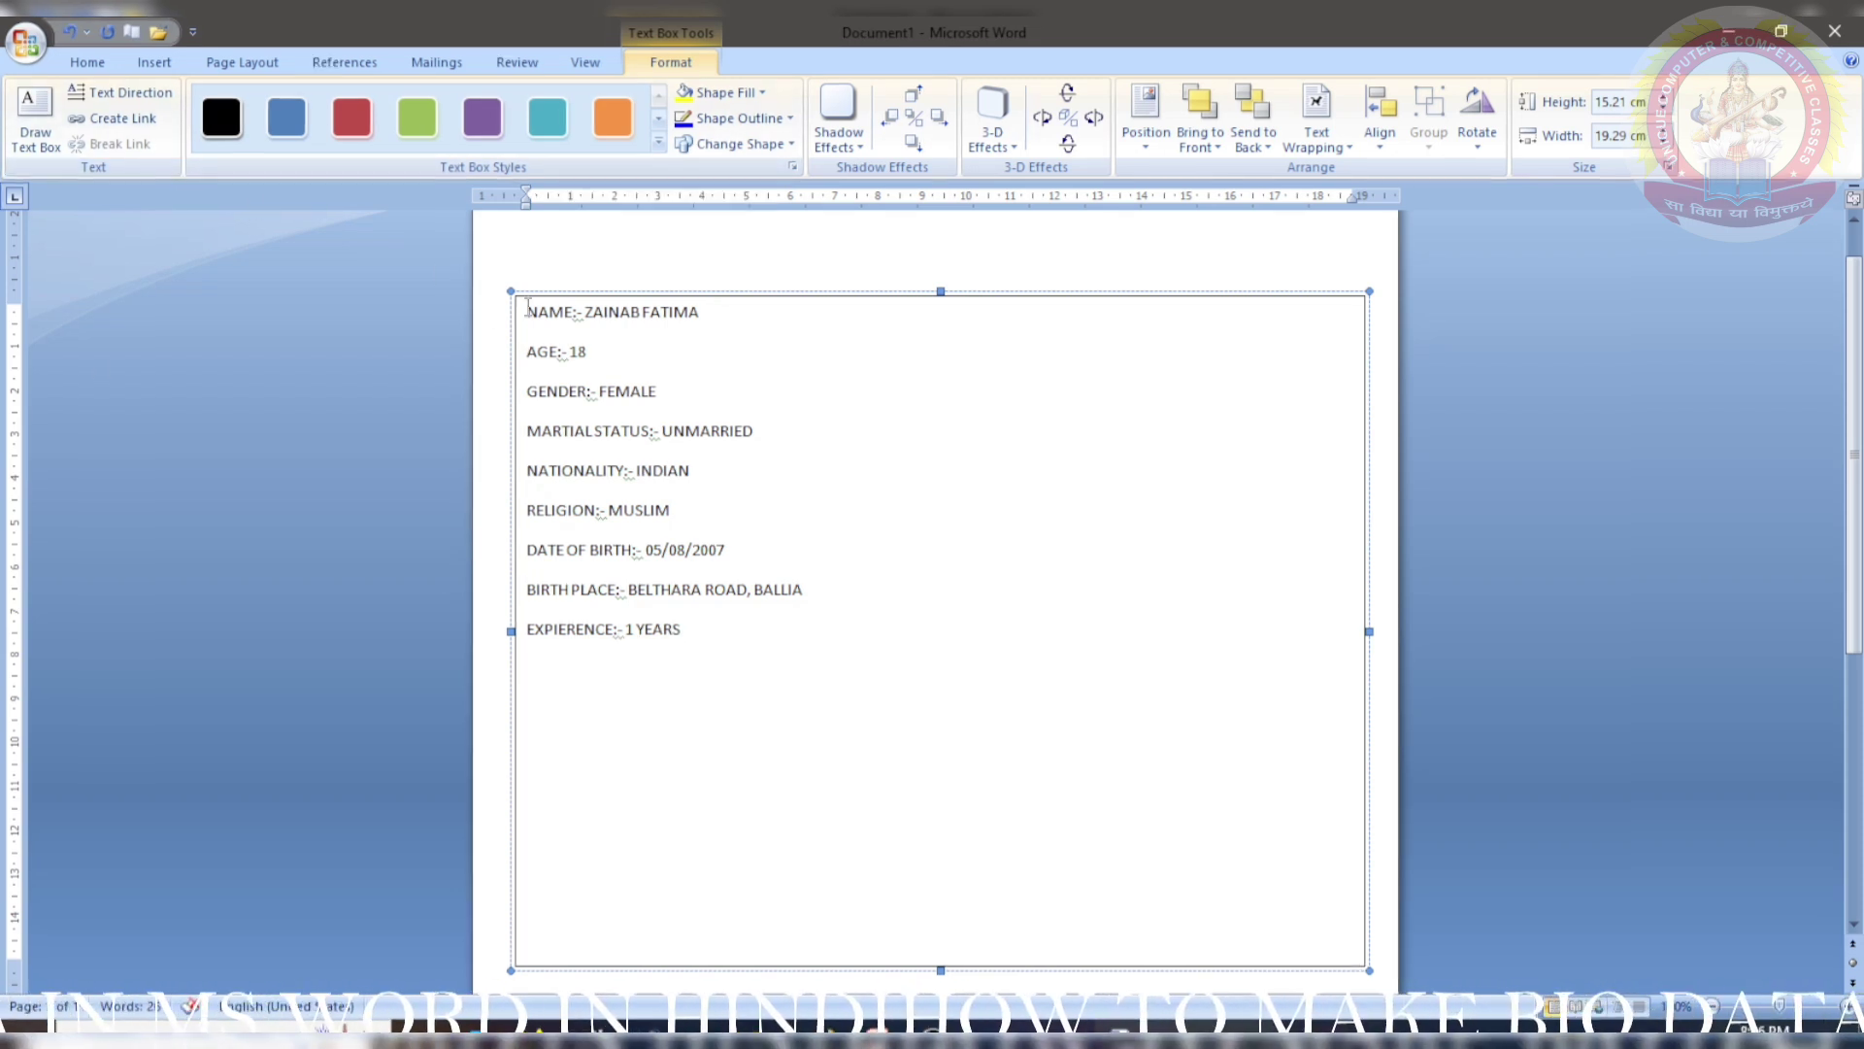
# - Set the font size of all the bio-data lines to 12
pyautogui.moveTo(526, 310); pyautogui.dragTo(762, 641)
pyautogui.click(85, 64)
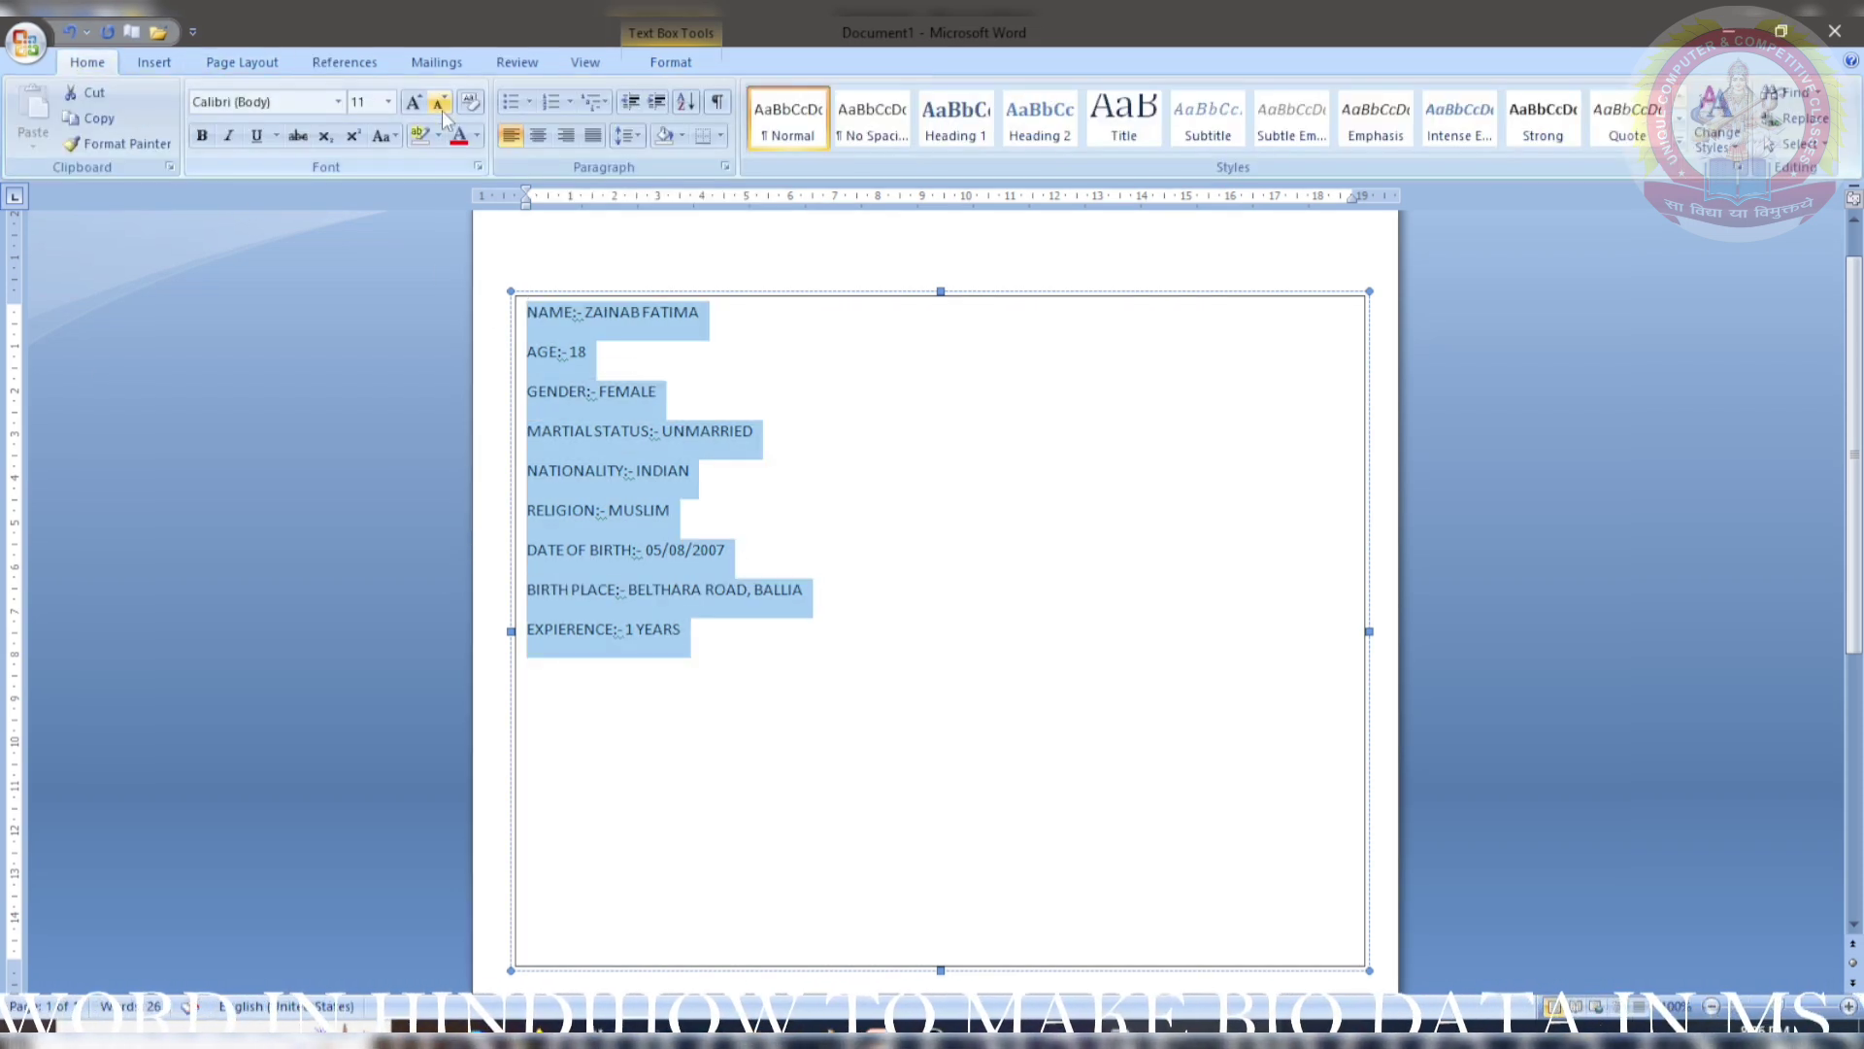
pyautogui.click(413, 101)
pyautogui.click(414, 101)
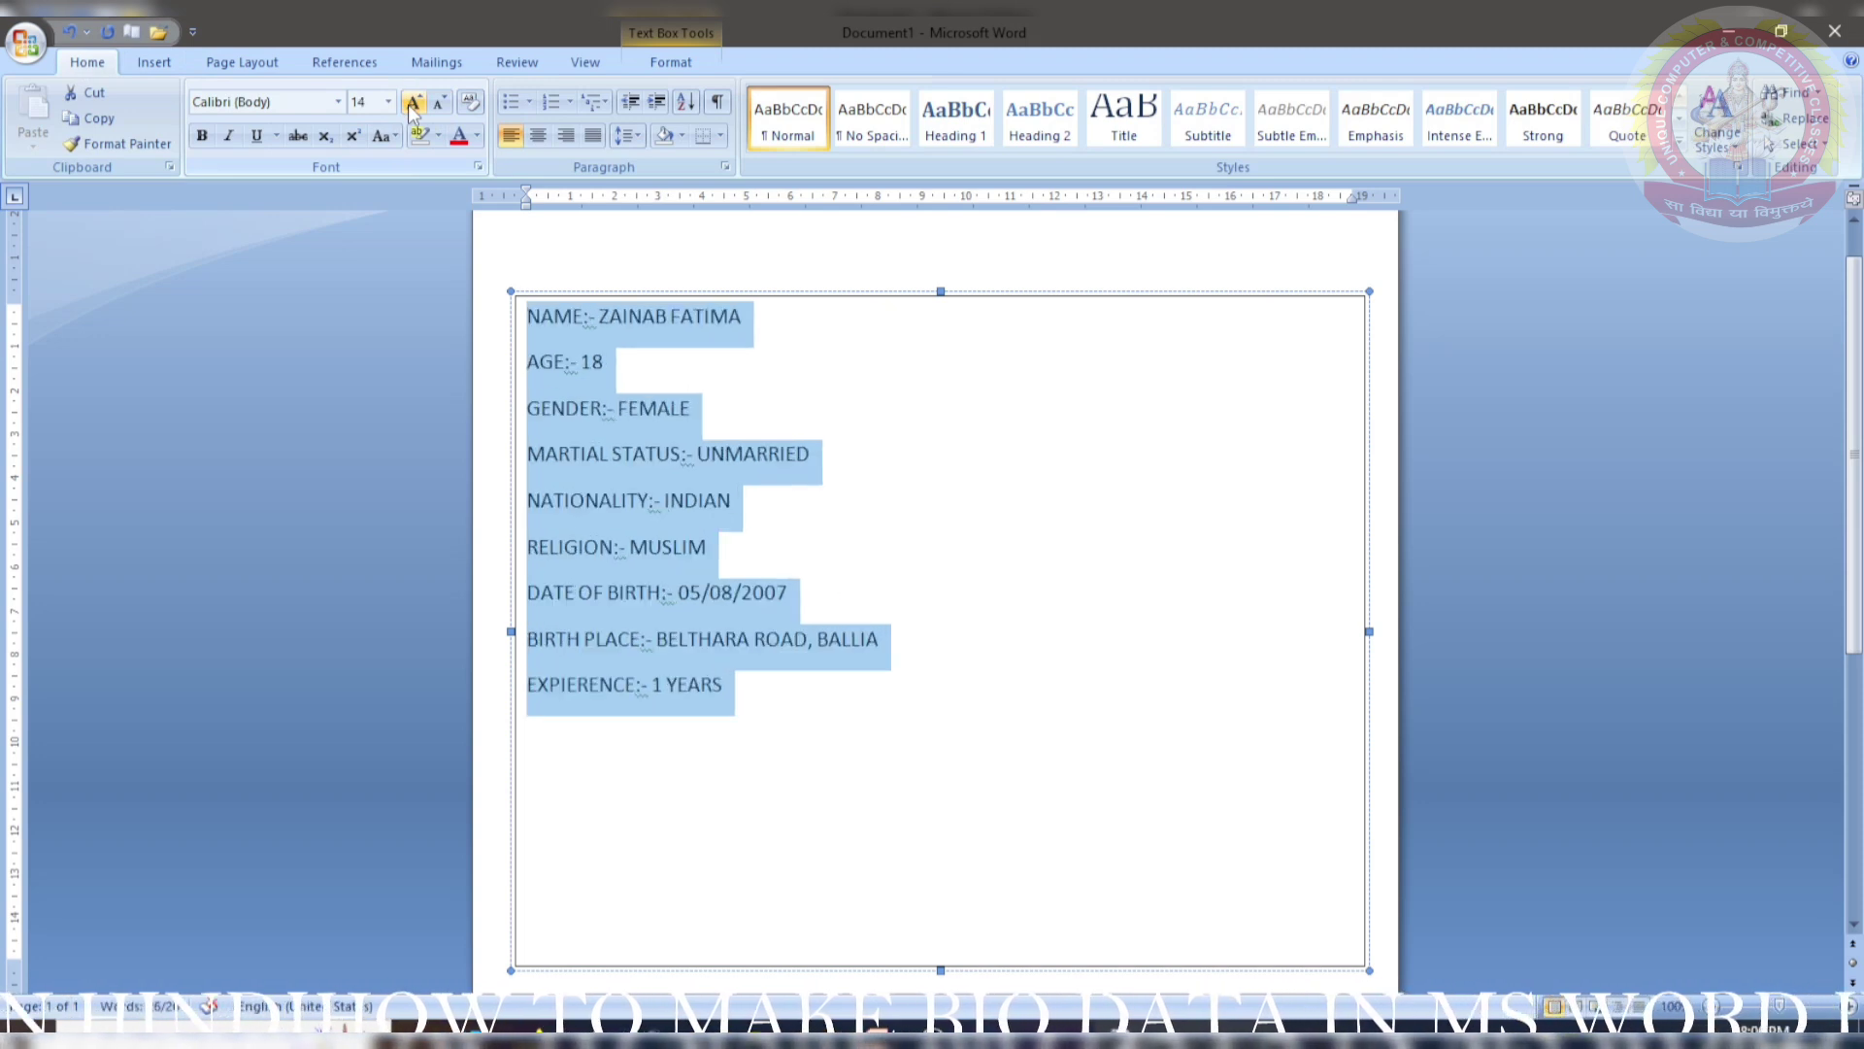
pyautogui.click(413, 101)
pyautogui.click(439, 101)
pyautogui.click(439, 101)
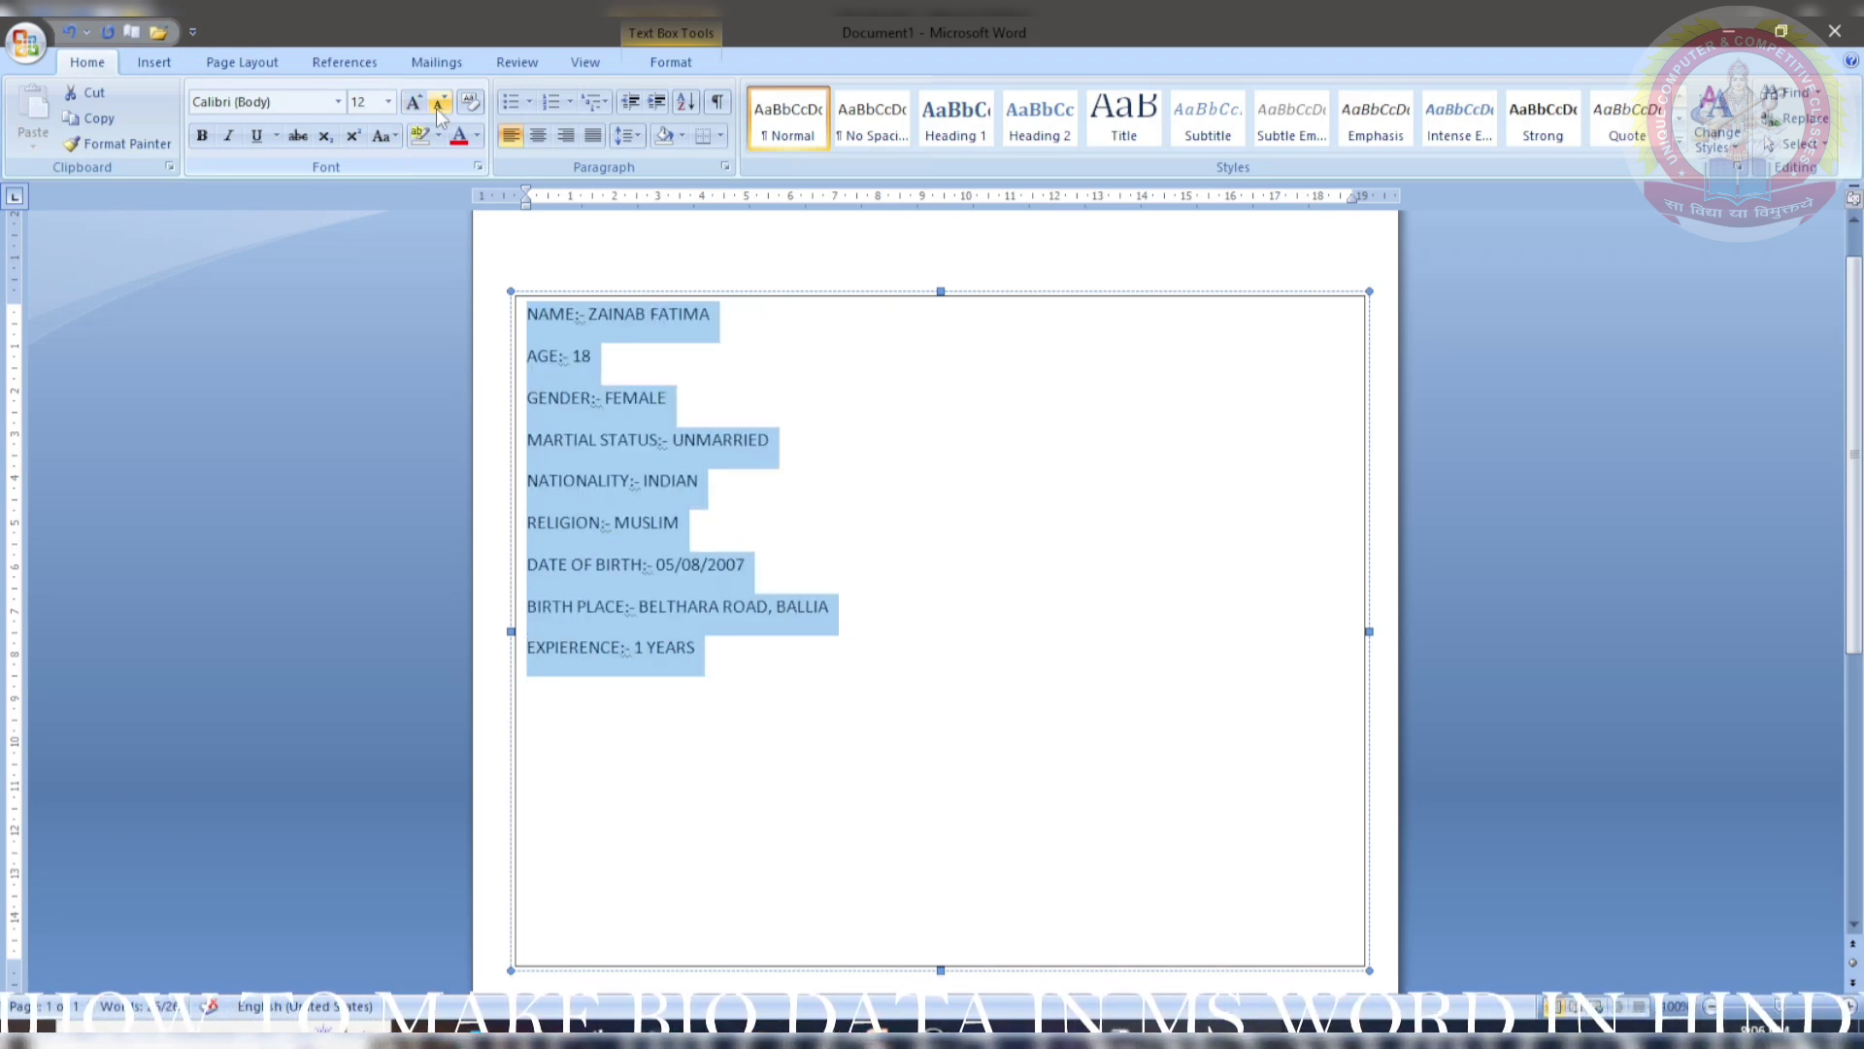
# - Space each value, from the name to 1 YEARS, rightward so the values line up in one column
pyautogui.click(586, 316)
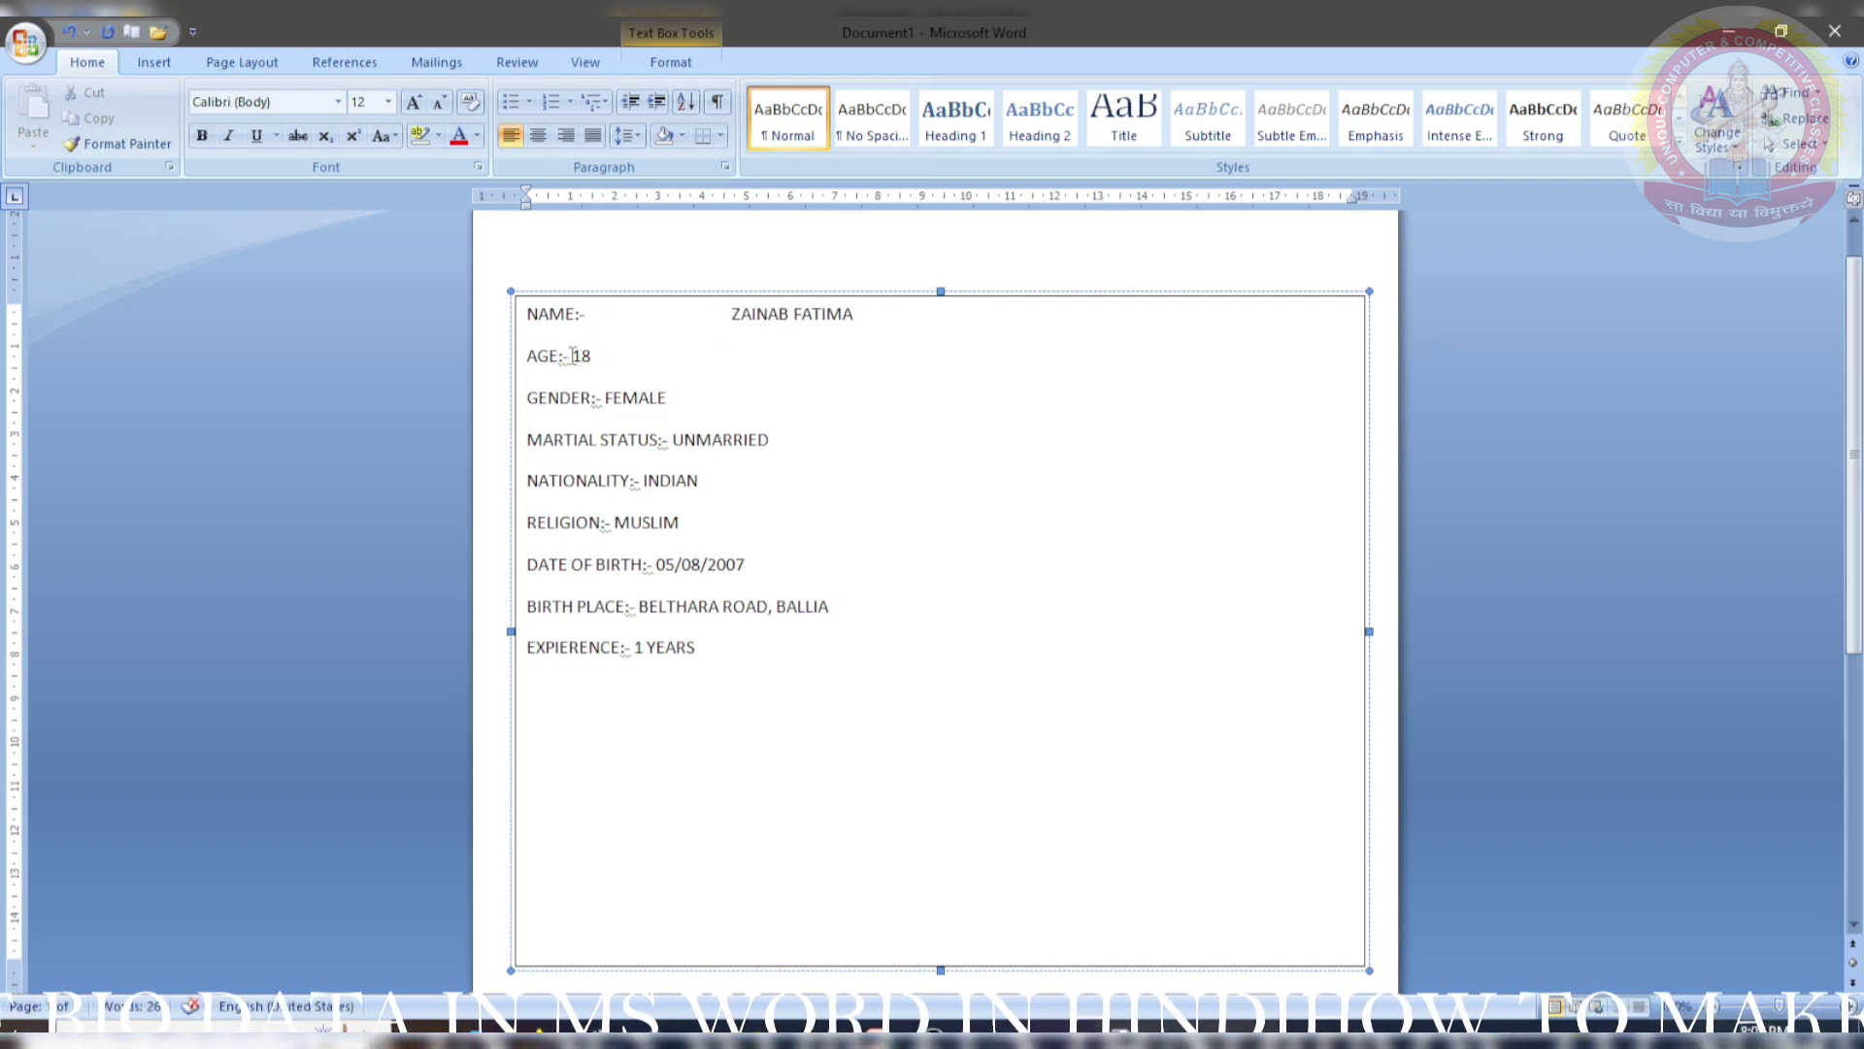
pyautogui.click(572, 356)
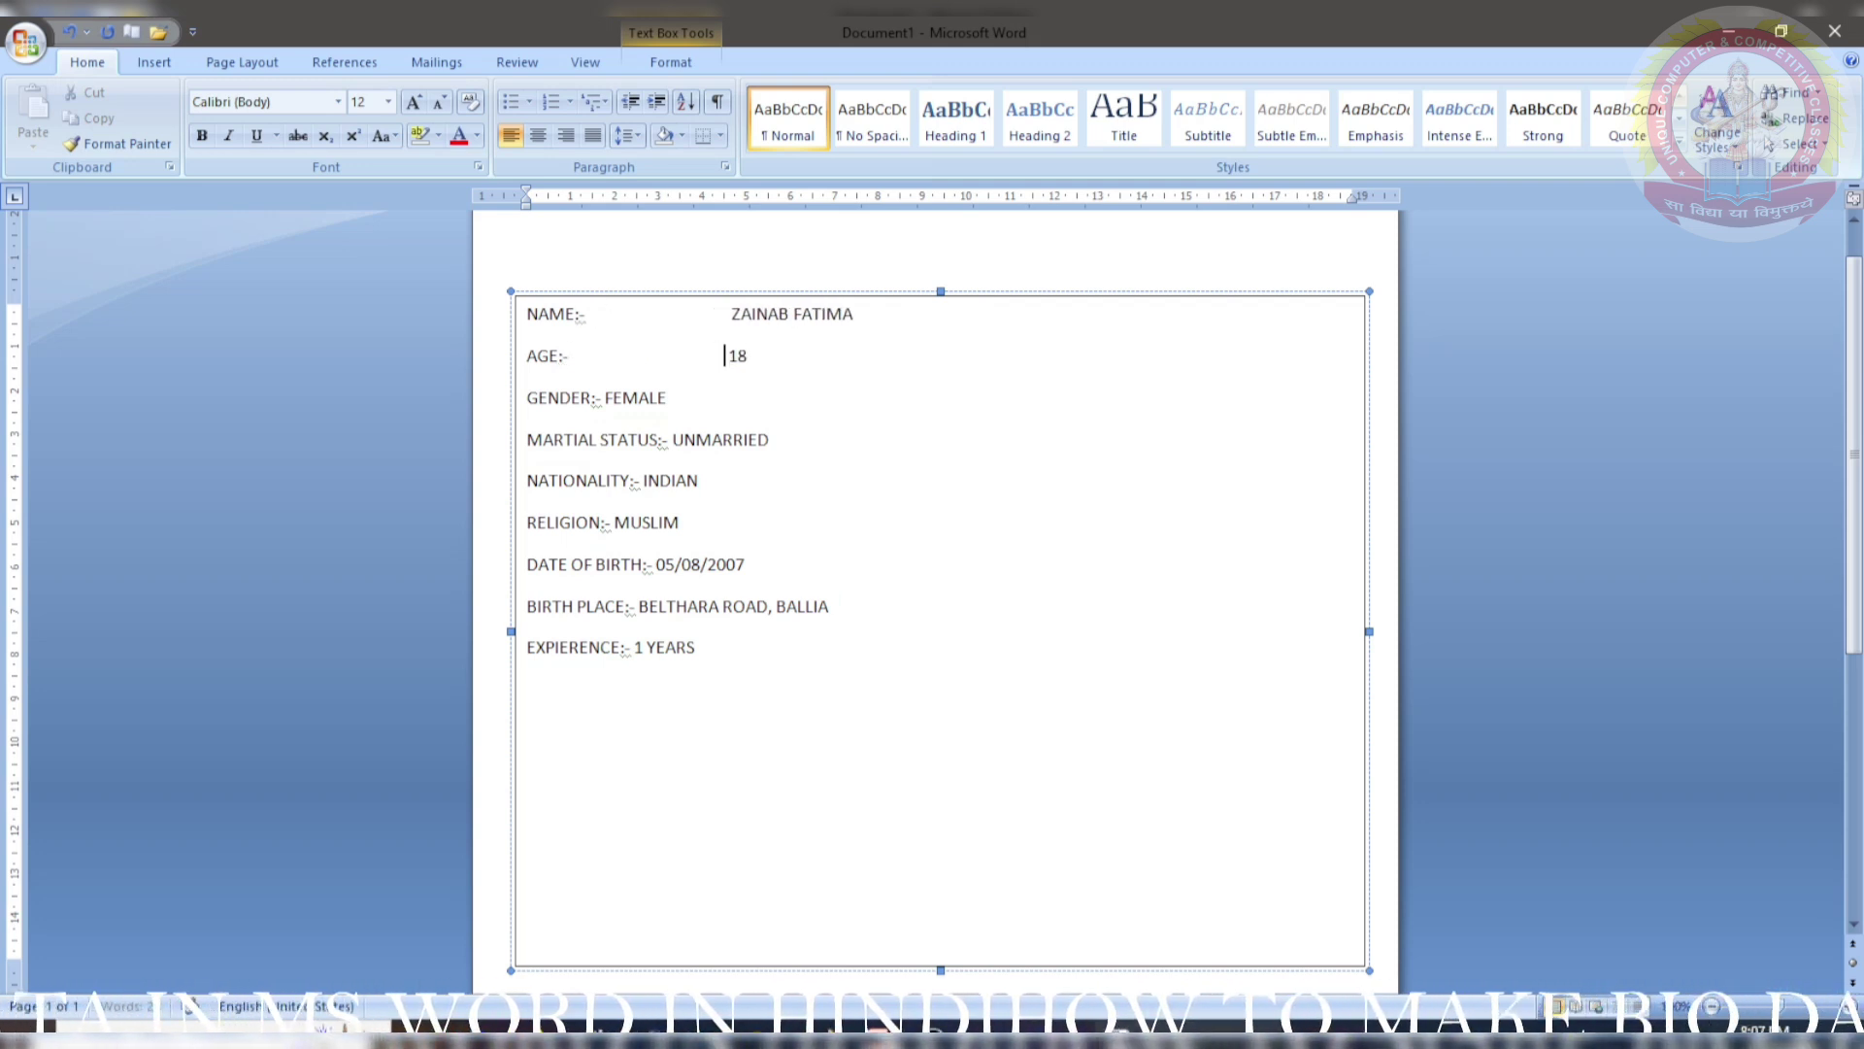
pyautogui.click(603, 397)
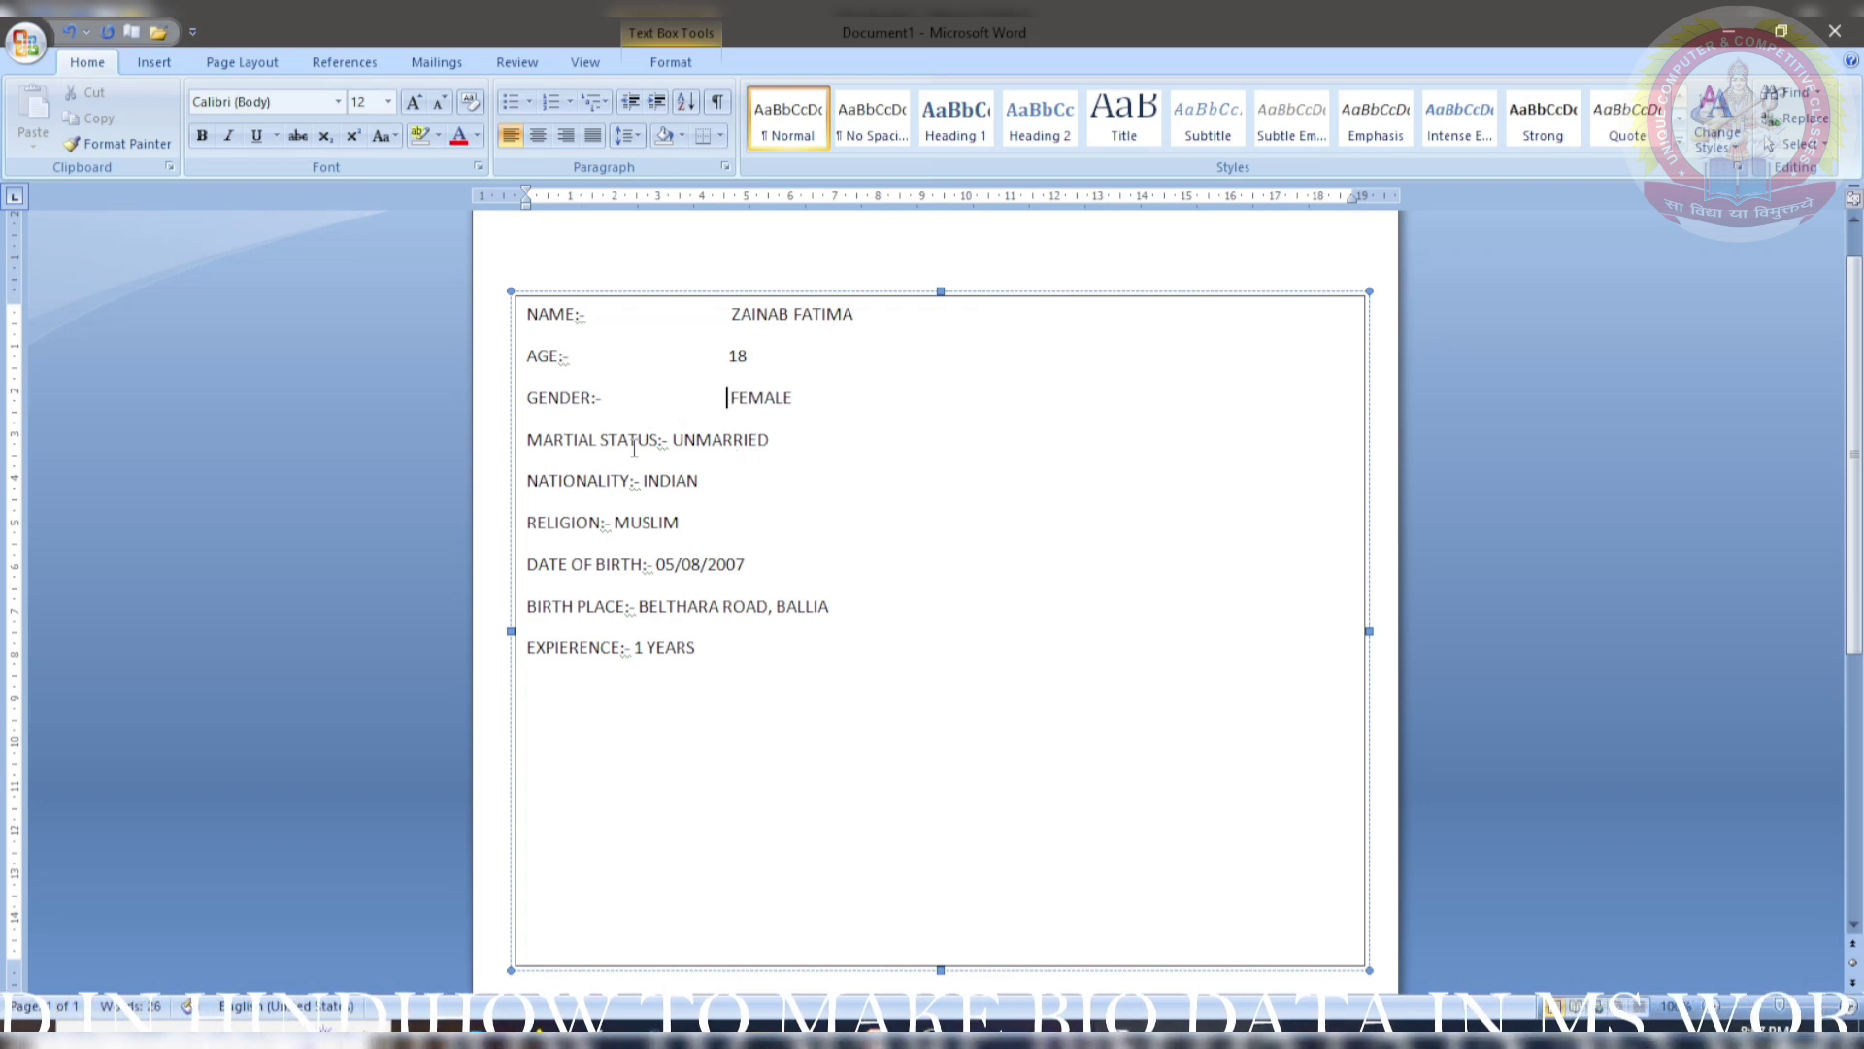
pyautogui.click(670, 439)
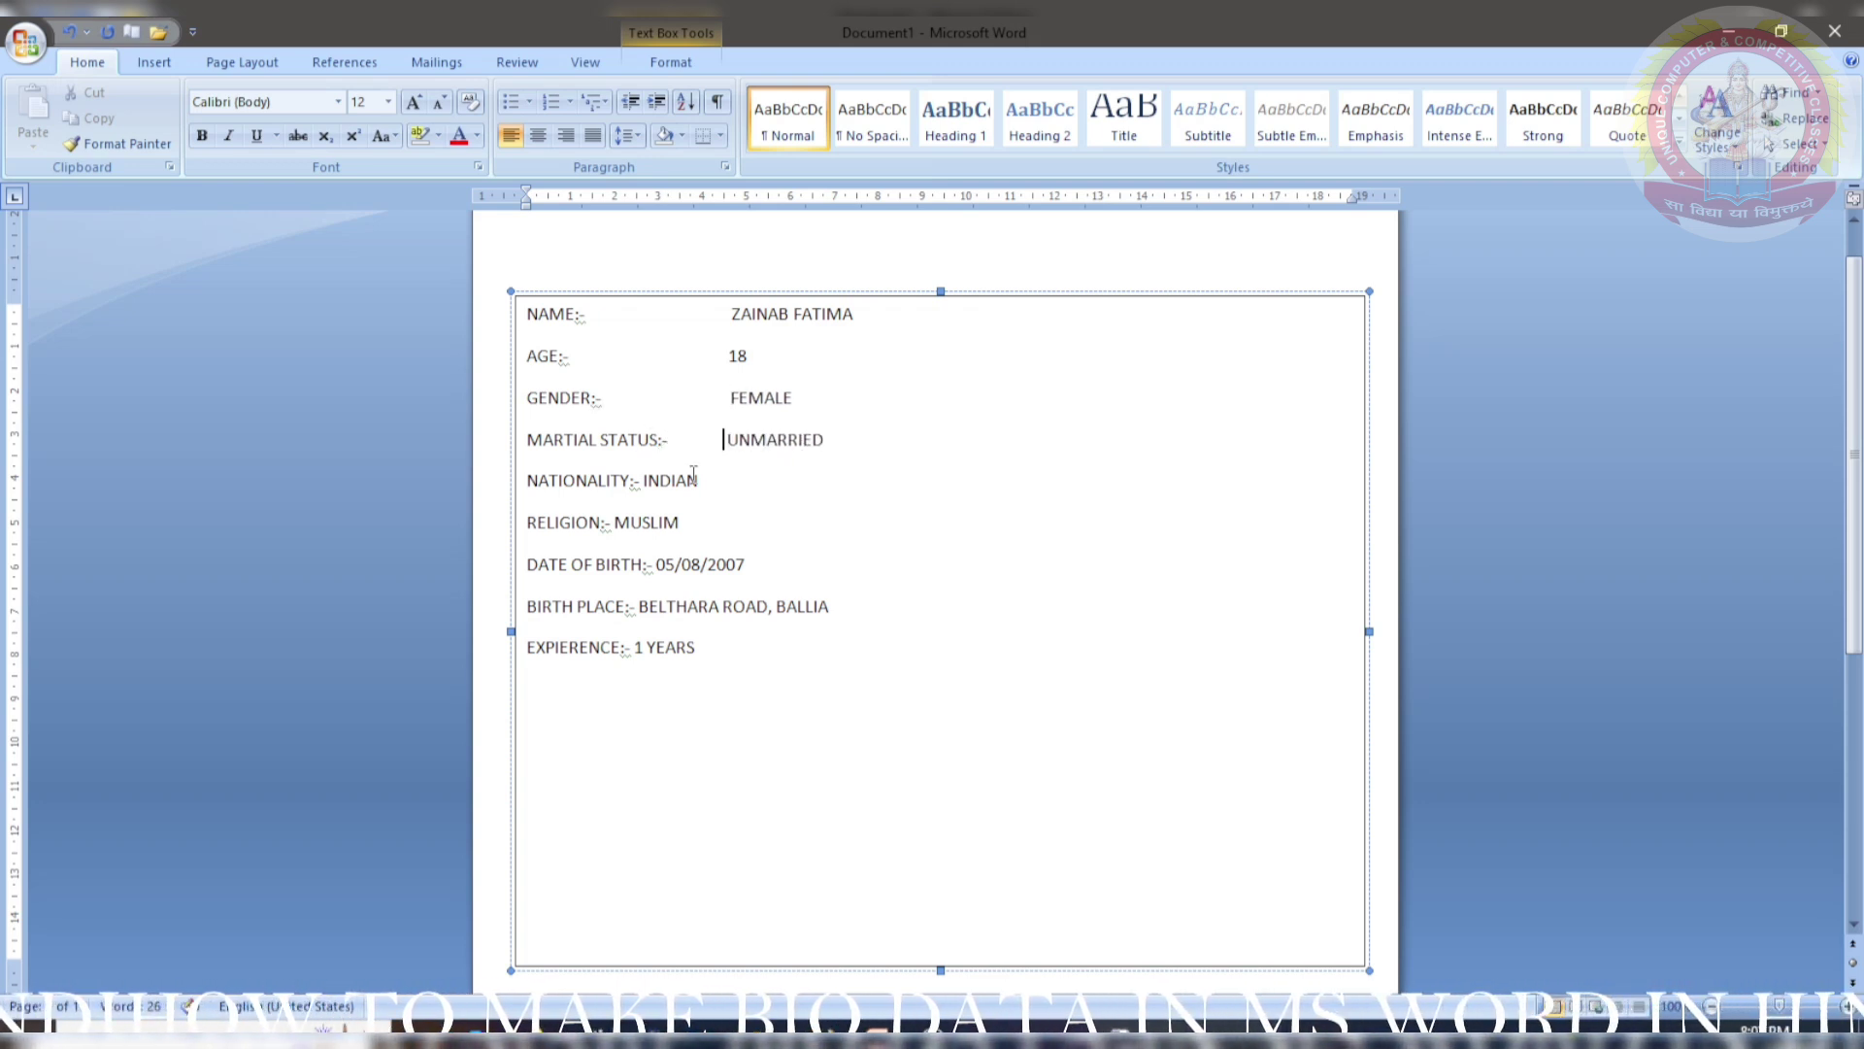
pyautogui.click(641, 480)
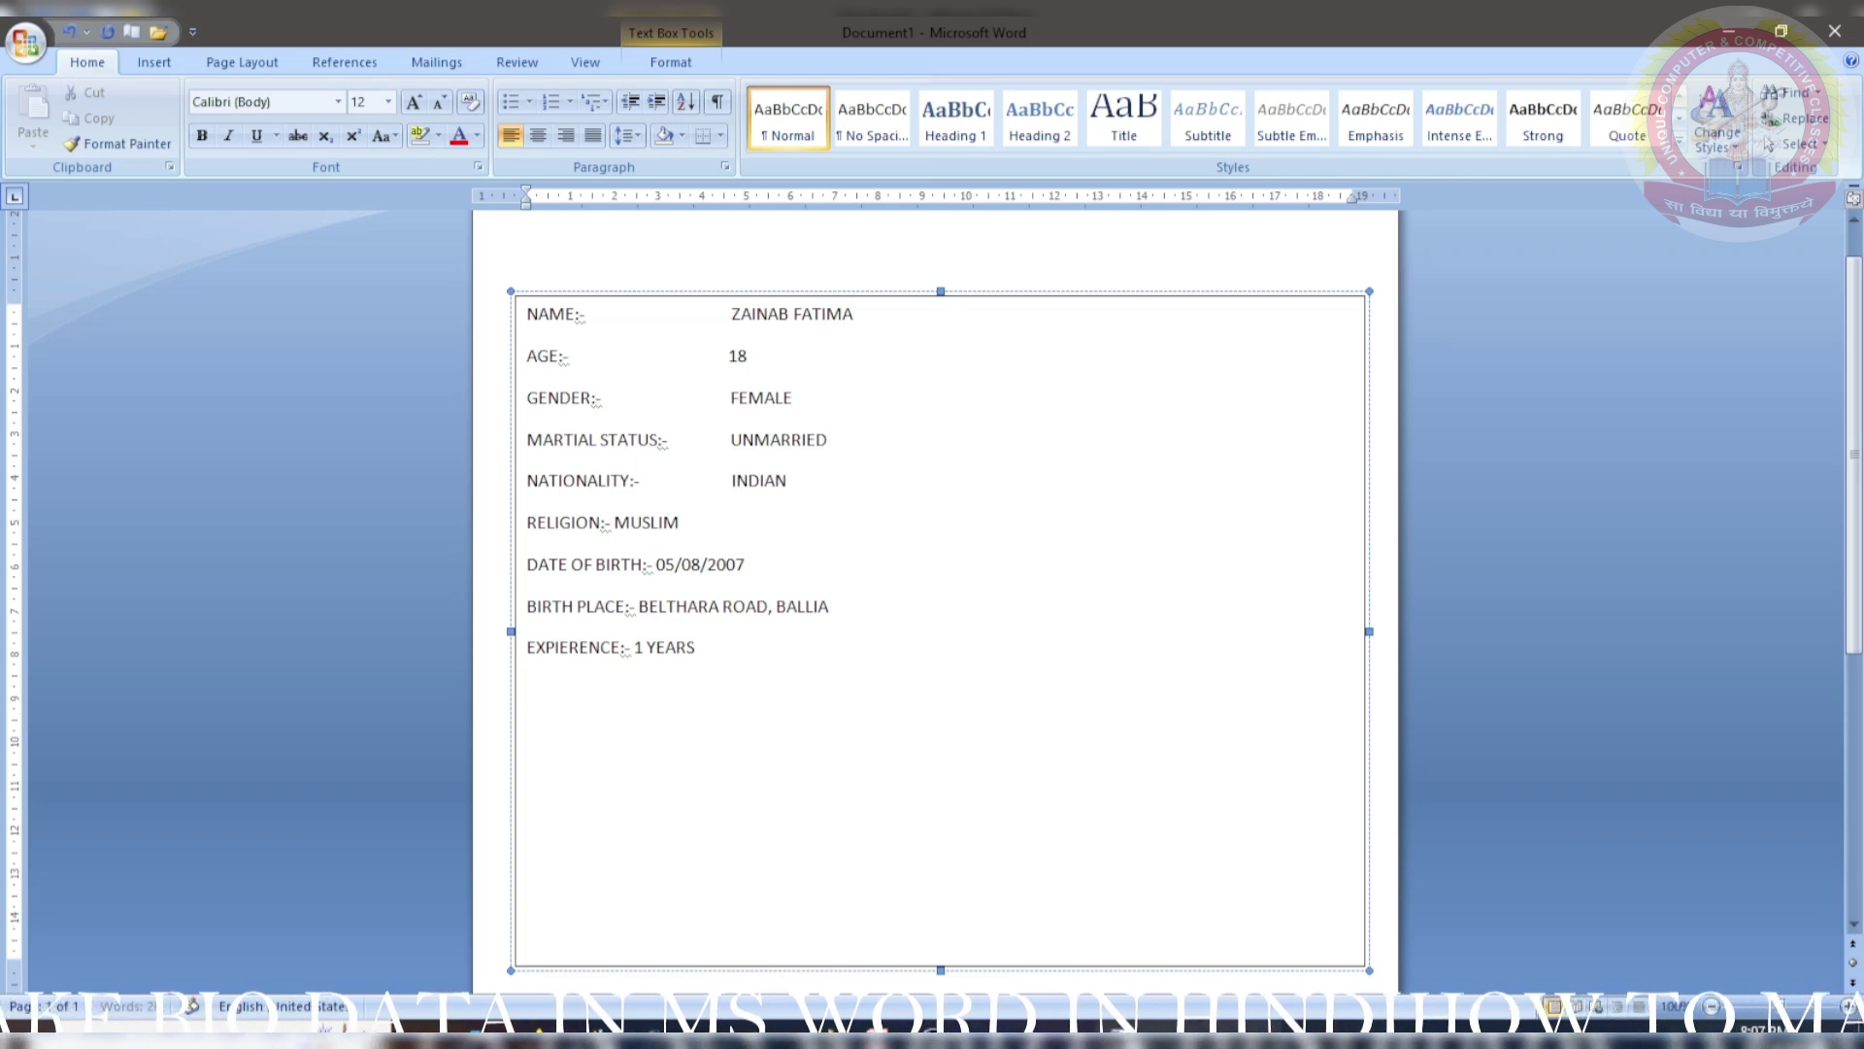
pyautogui.click(614, 521)
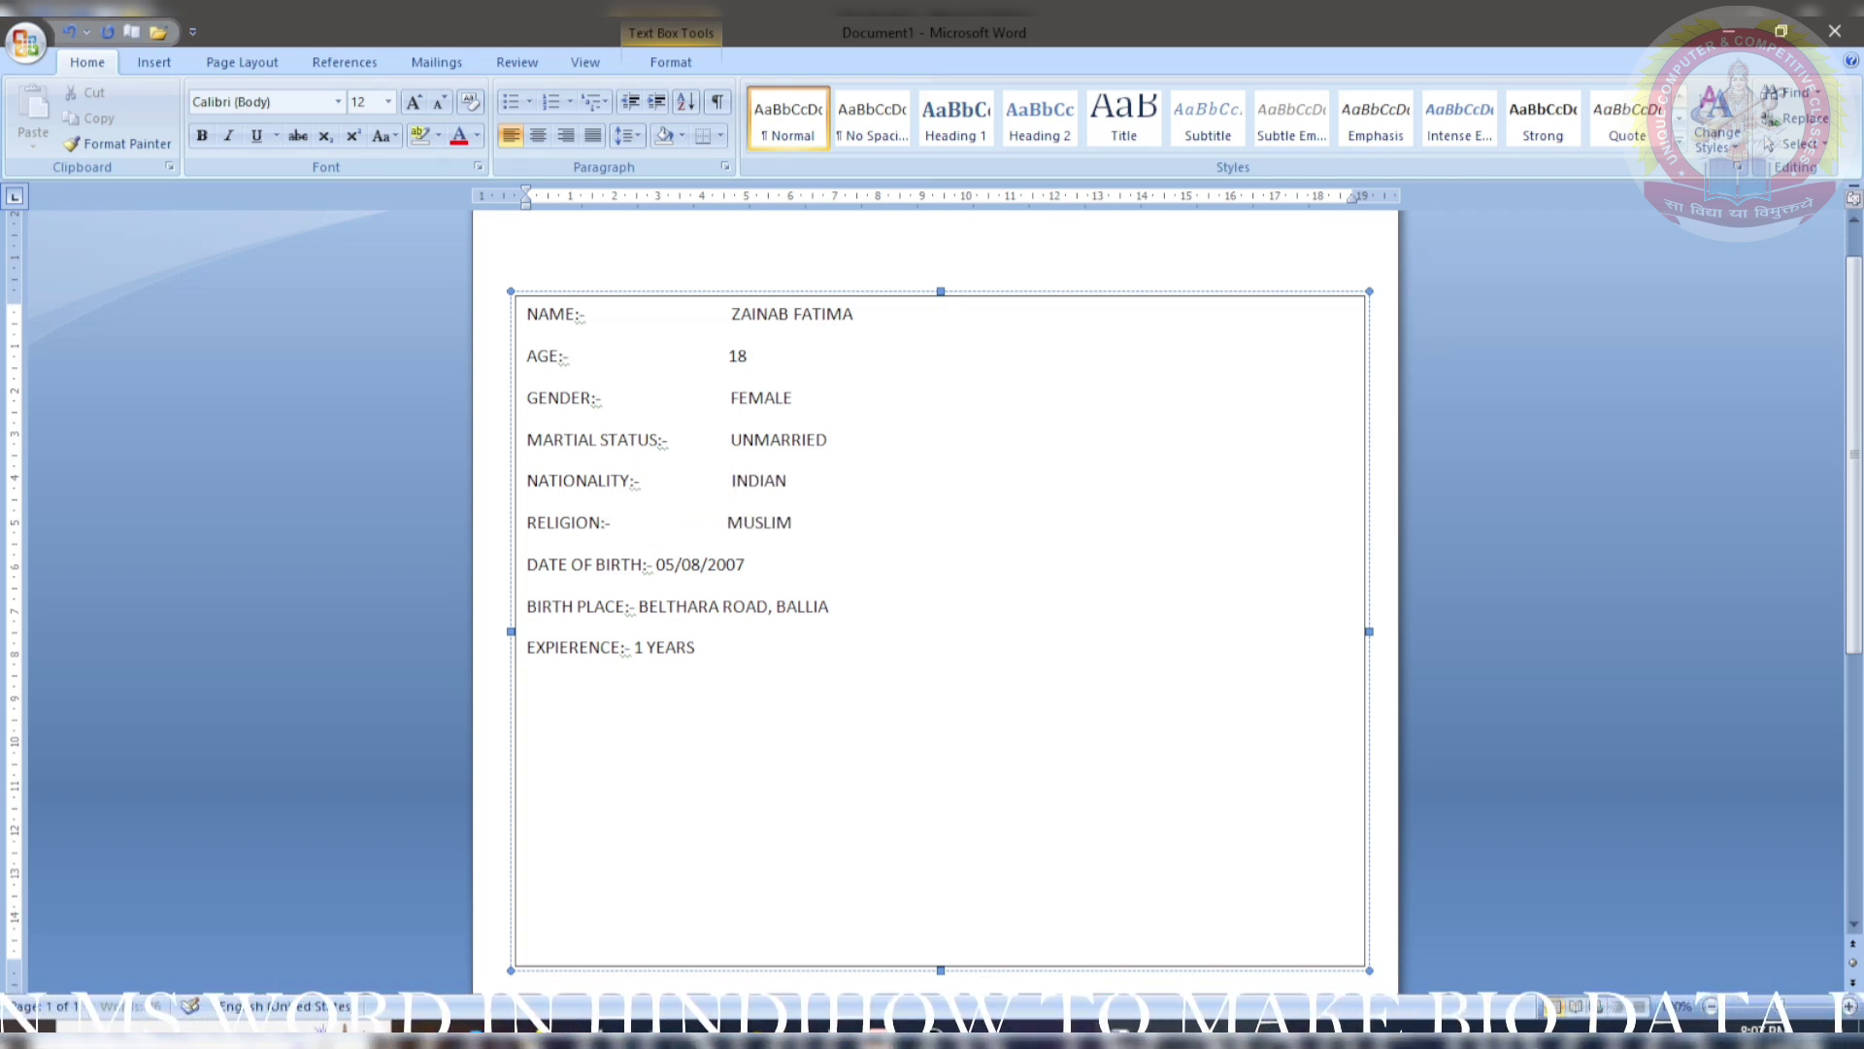
pyautogui.click(651, 564)
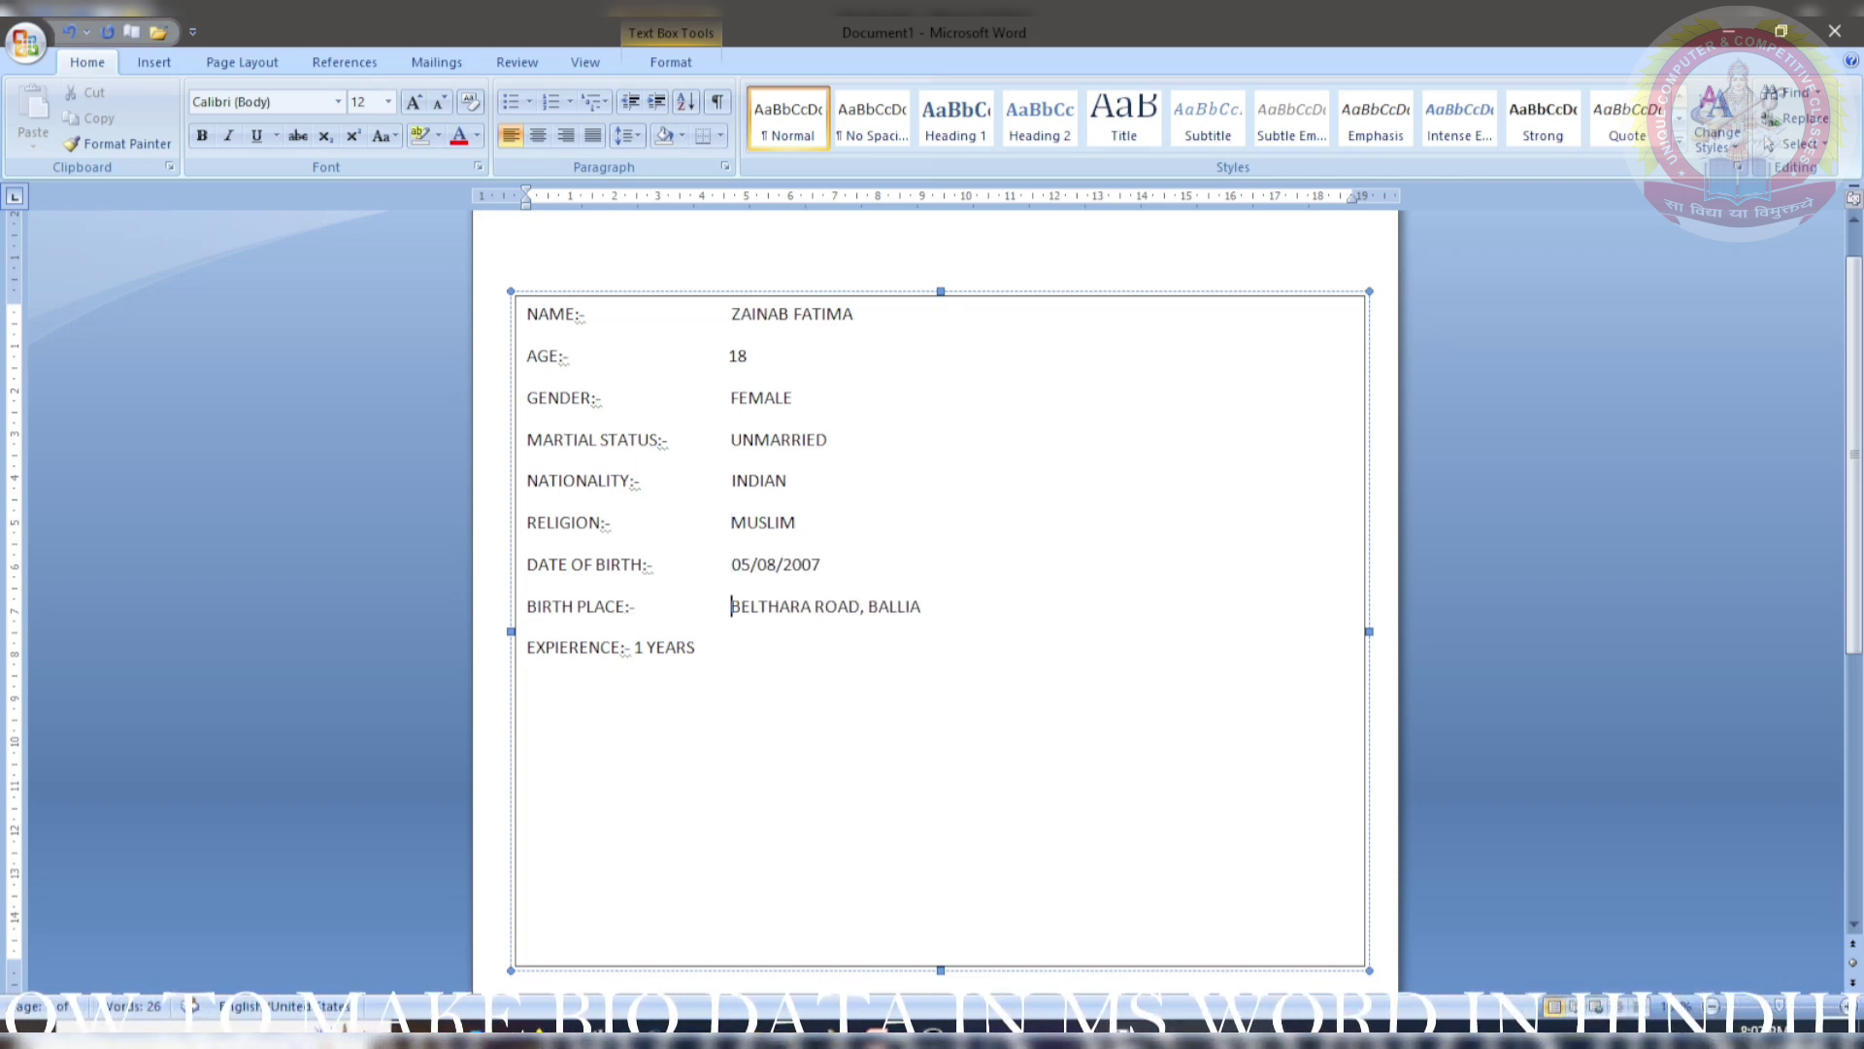
pyautogui.click(642, 649)
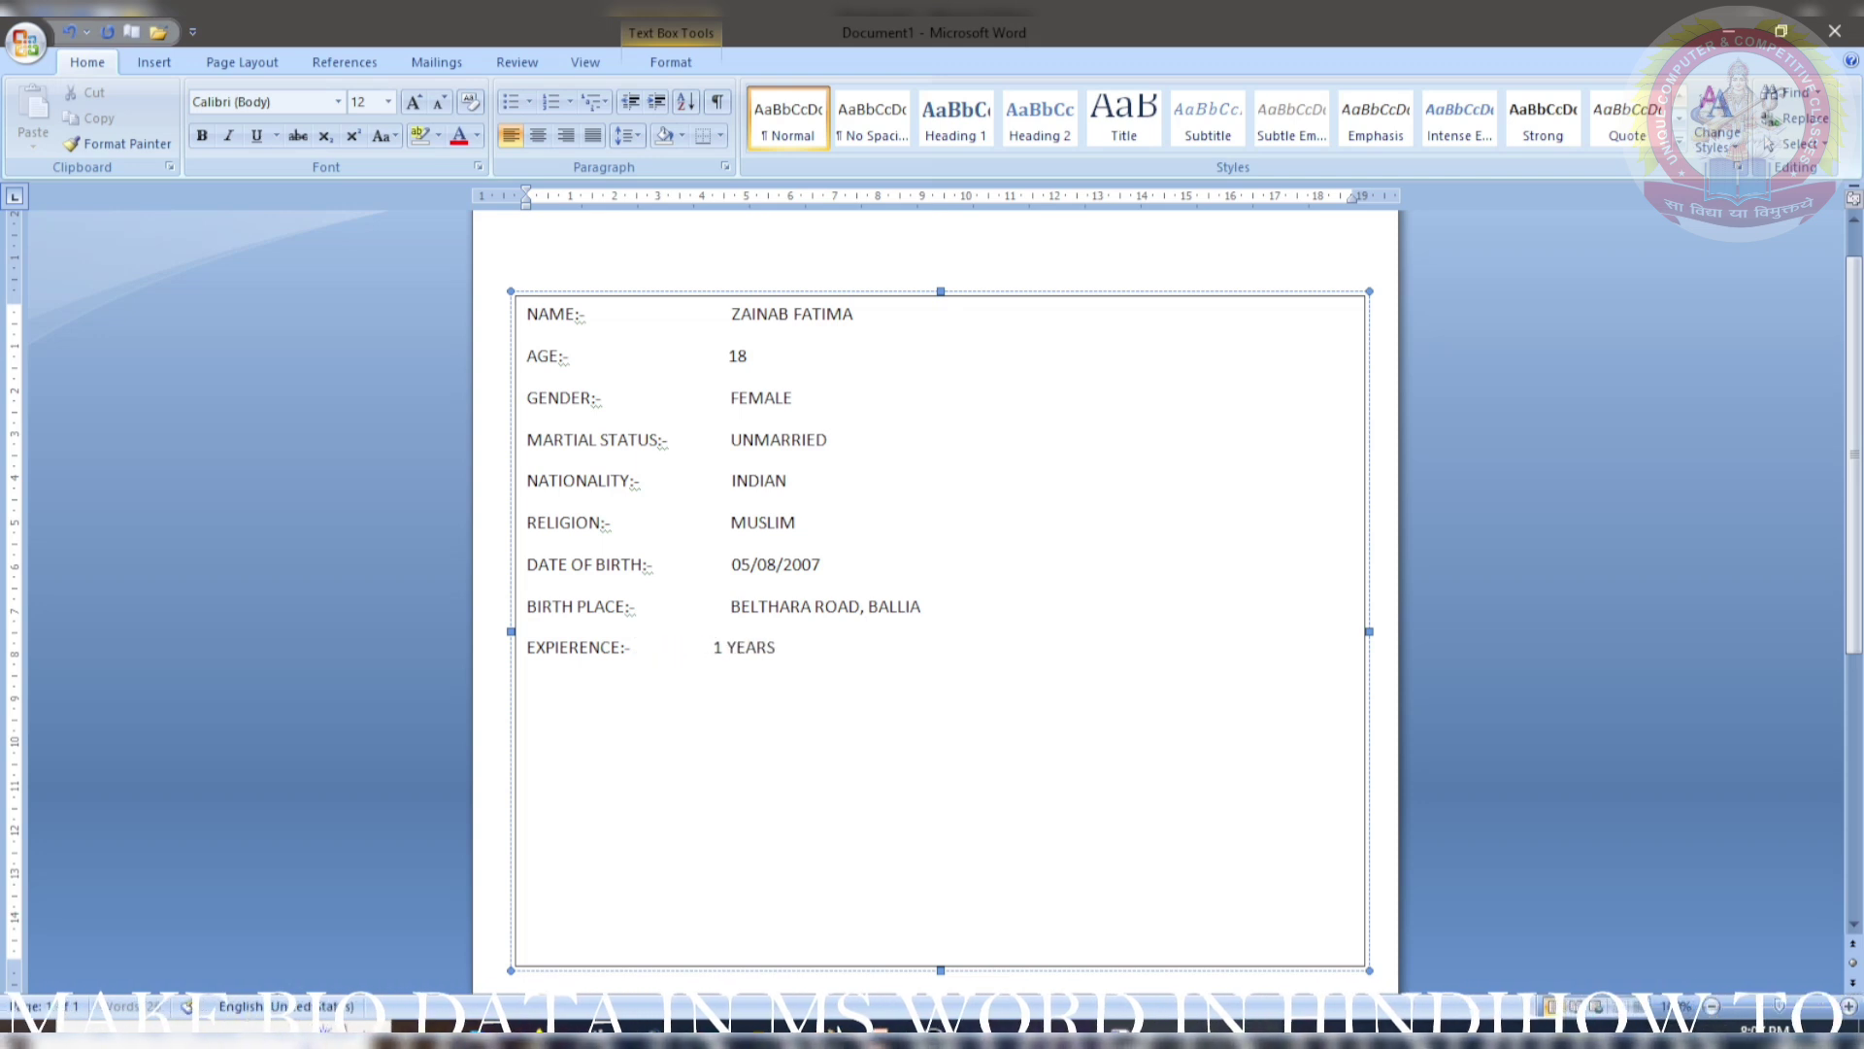
pyautogui.moveTo(582, 313); pyautogui.dragTo(512, 303)
# - Make the NAME:- label bold in the Algerian font
pyautogui.click(203, 135)
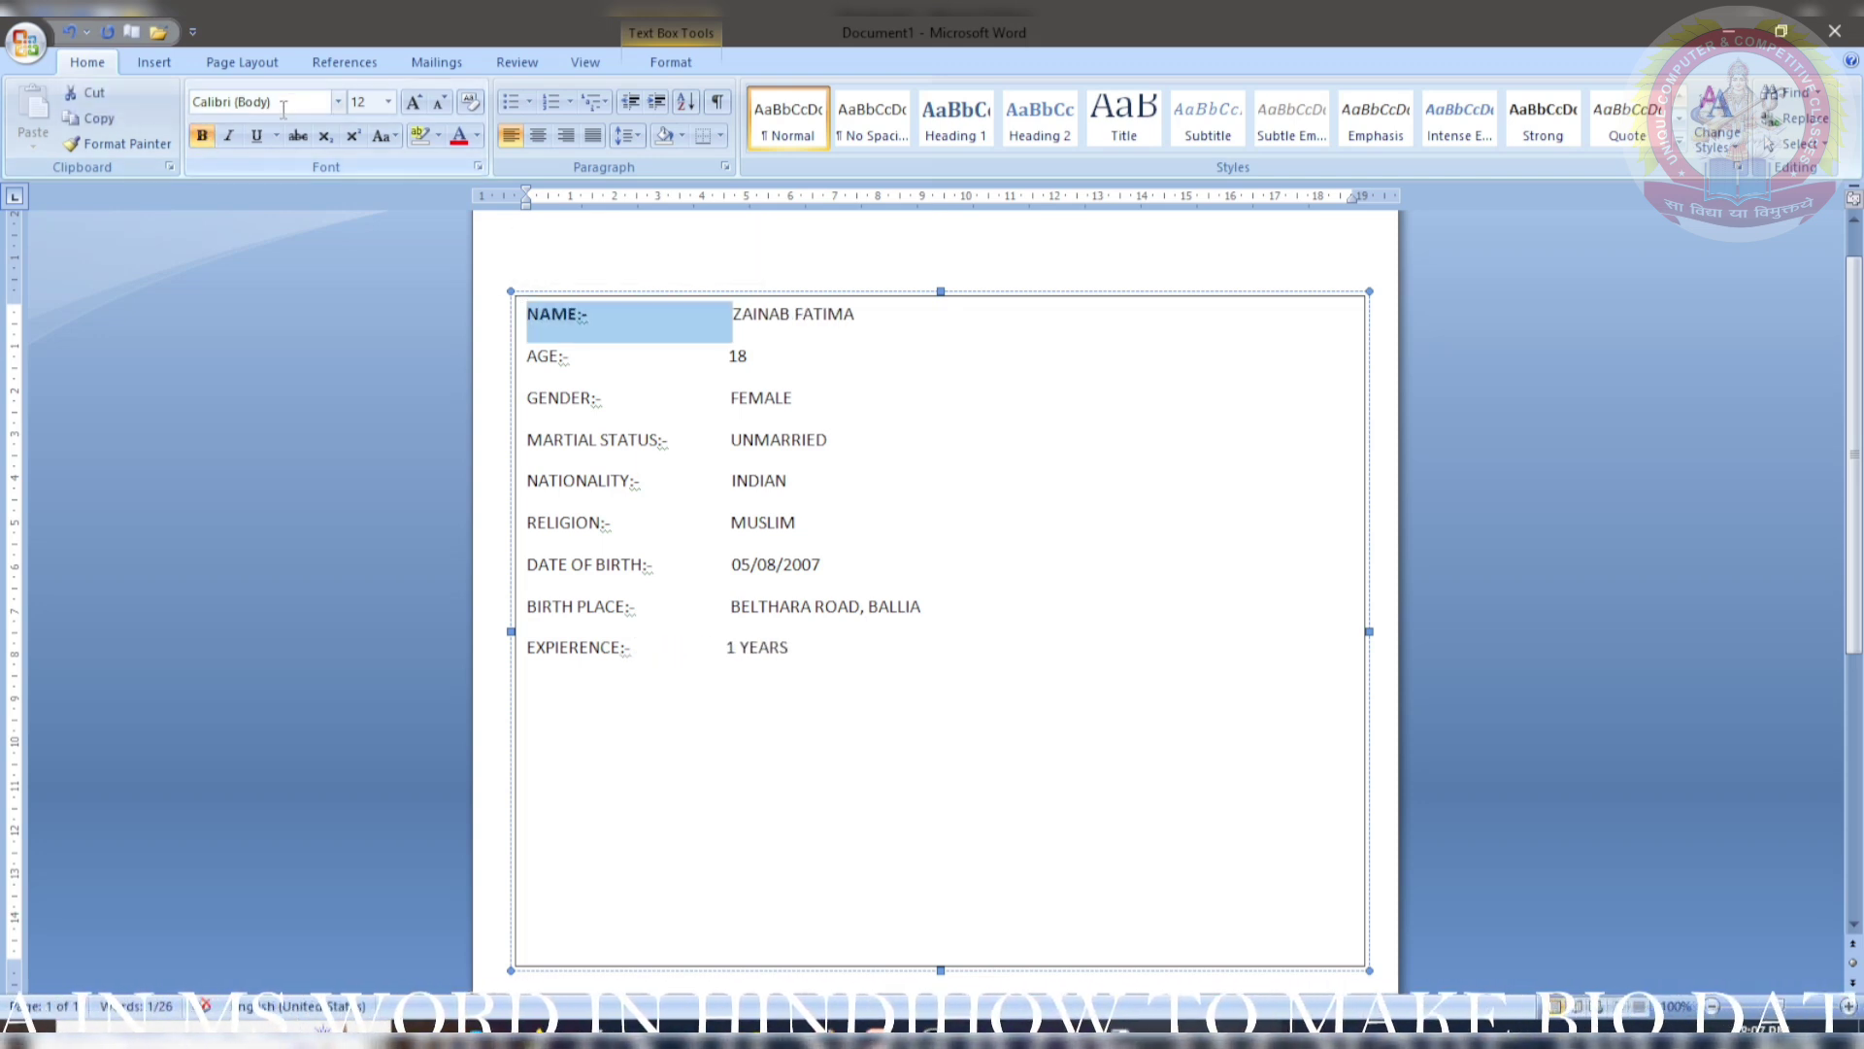
pyautogui.click(338, 102)
pyautogui.click(343, 289)
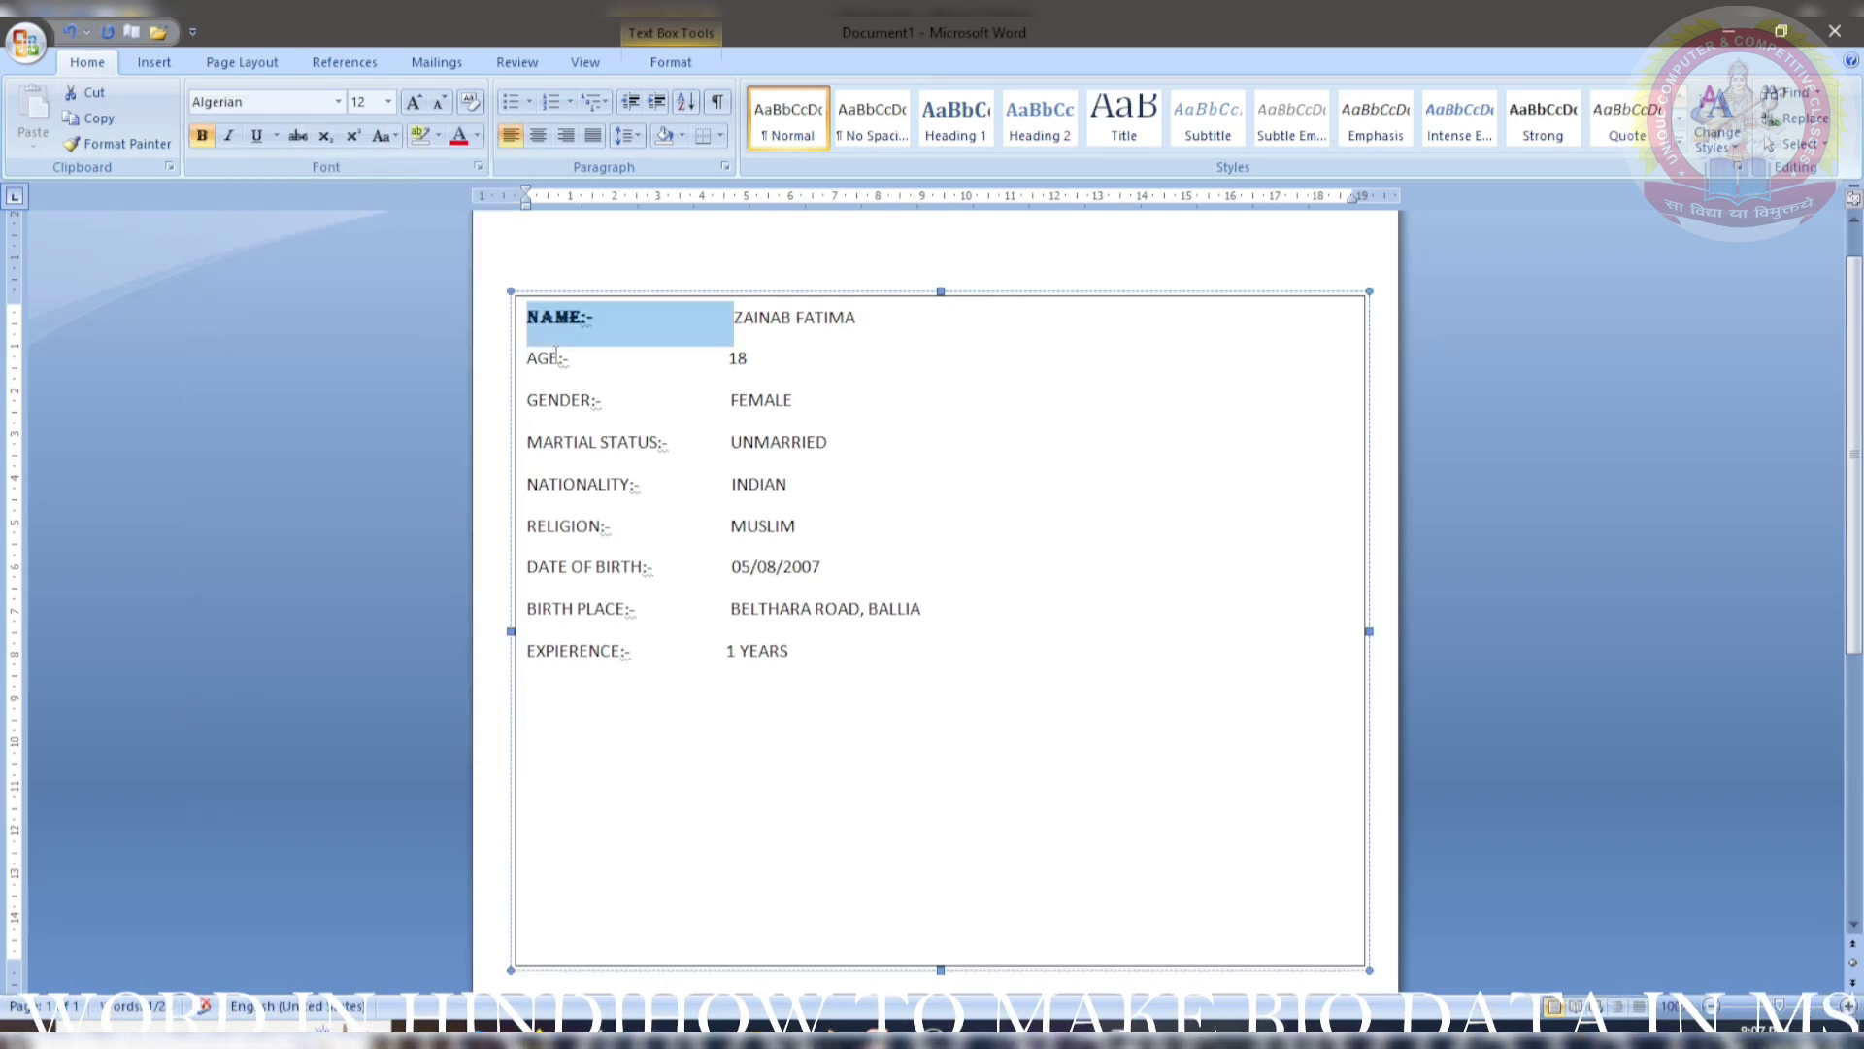
# - Copy the bold Algerian formatting onto every label from AGE:- to EXPIERENCE:- with Format Painter
pyautogui.moveTo(572, 357)
pyautogui.mouseDown()
pyautogui.moveTo(528, 352)
pyautogui.moveTo(526, 312)
pyautogui.moveTo(583, 367)
pyautogui.moveTo(570, 404)
pyautogui.moveTo(528, 404)
pyautogui.mouseUp()
pyautogui.click(144, 152)
pyautogui.moveTo(677, 445); pyautogui.dragTo(529, 449)
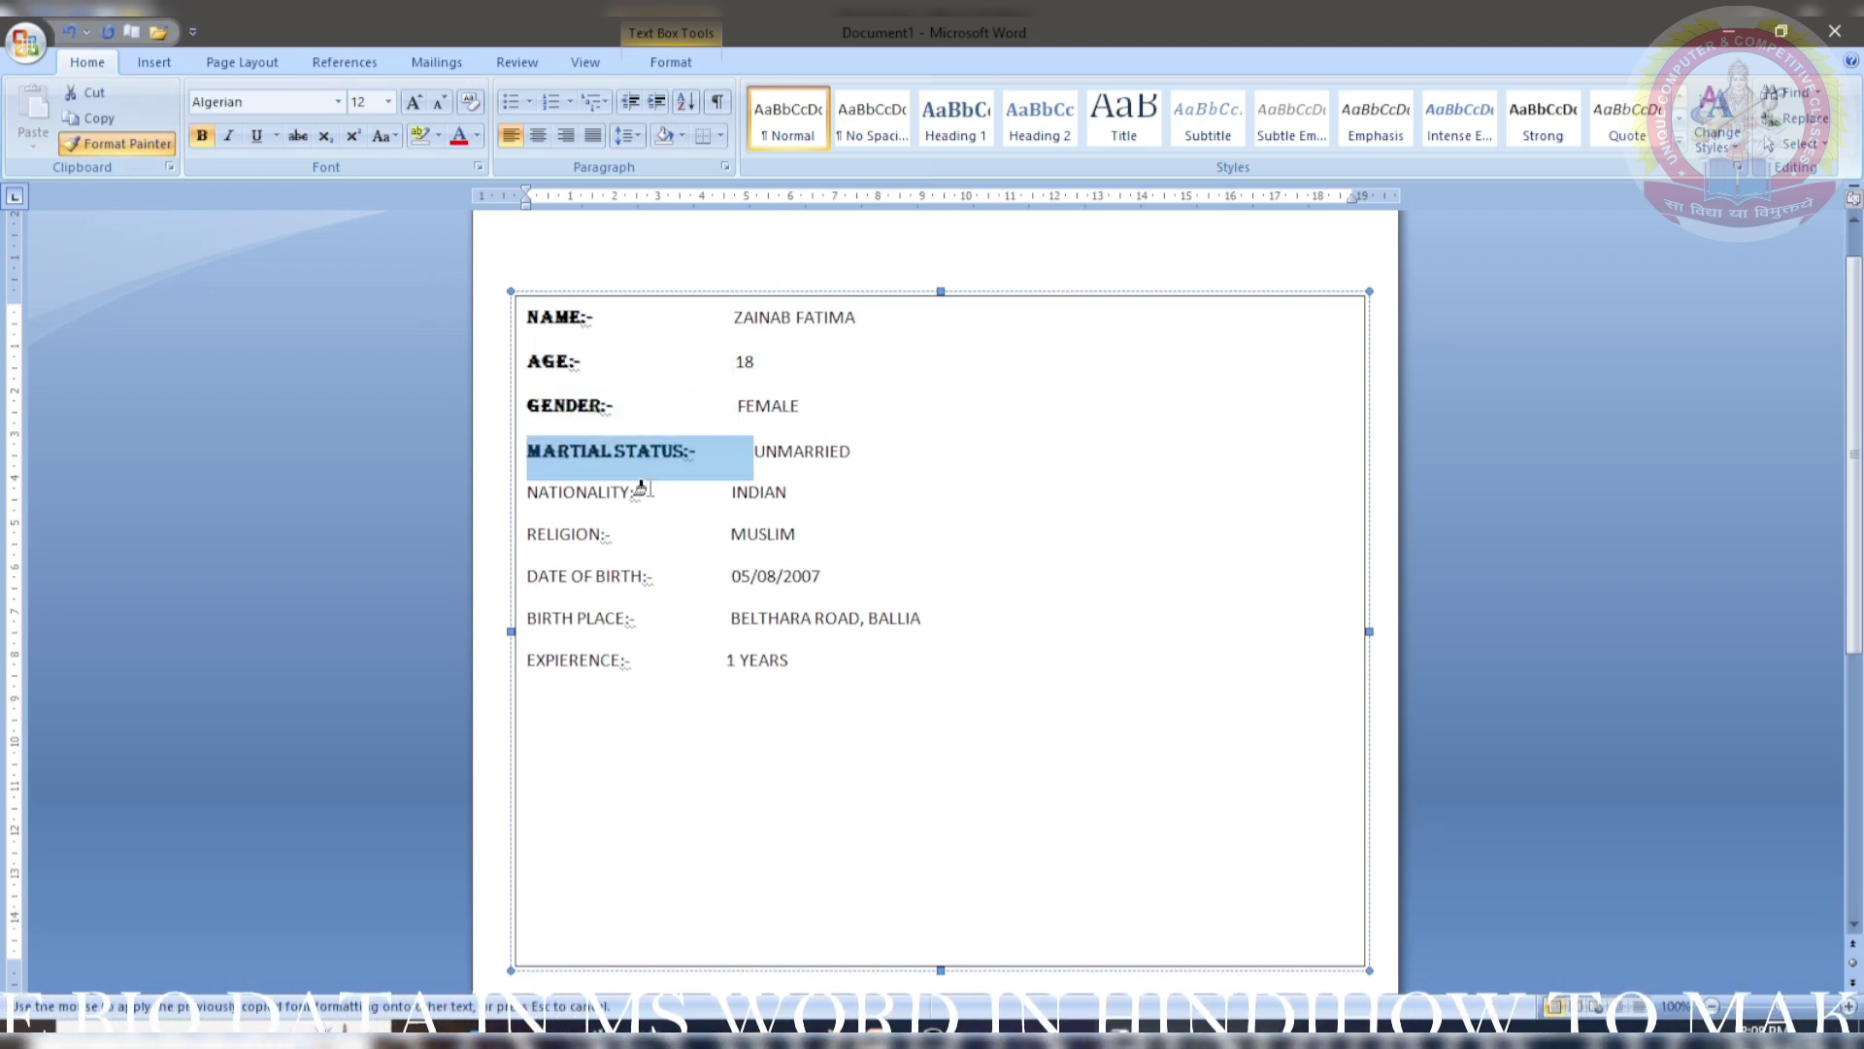
pyautogui.moveTo(646, 490)
pyautogui.mouseDown()
pyautogui.moveTo(544, 492)
pyautogui.moveTo(560, 529)
pyautogui.moveTo(532, 533)
pyautogui.mouseUp()
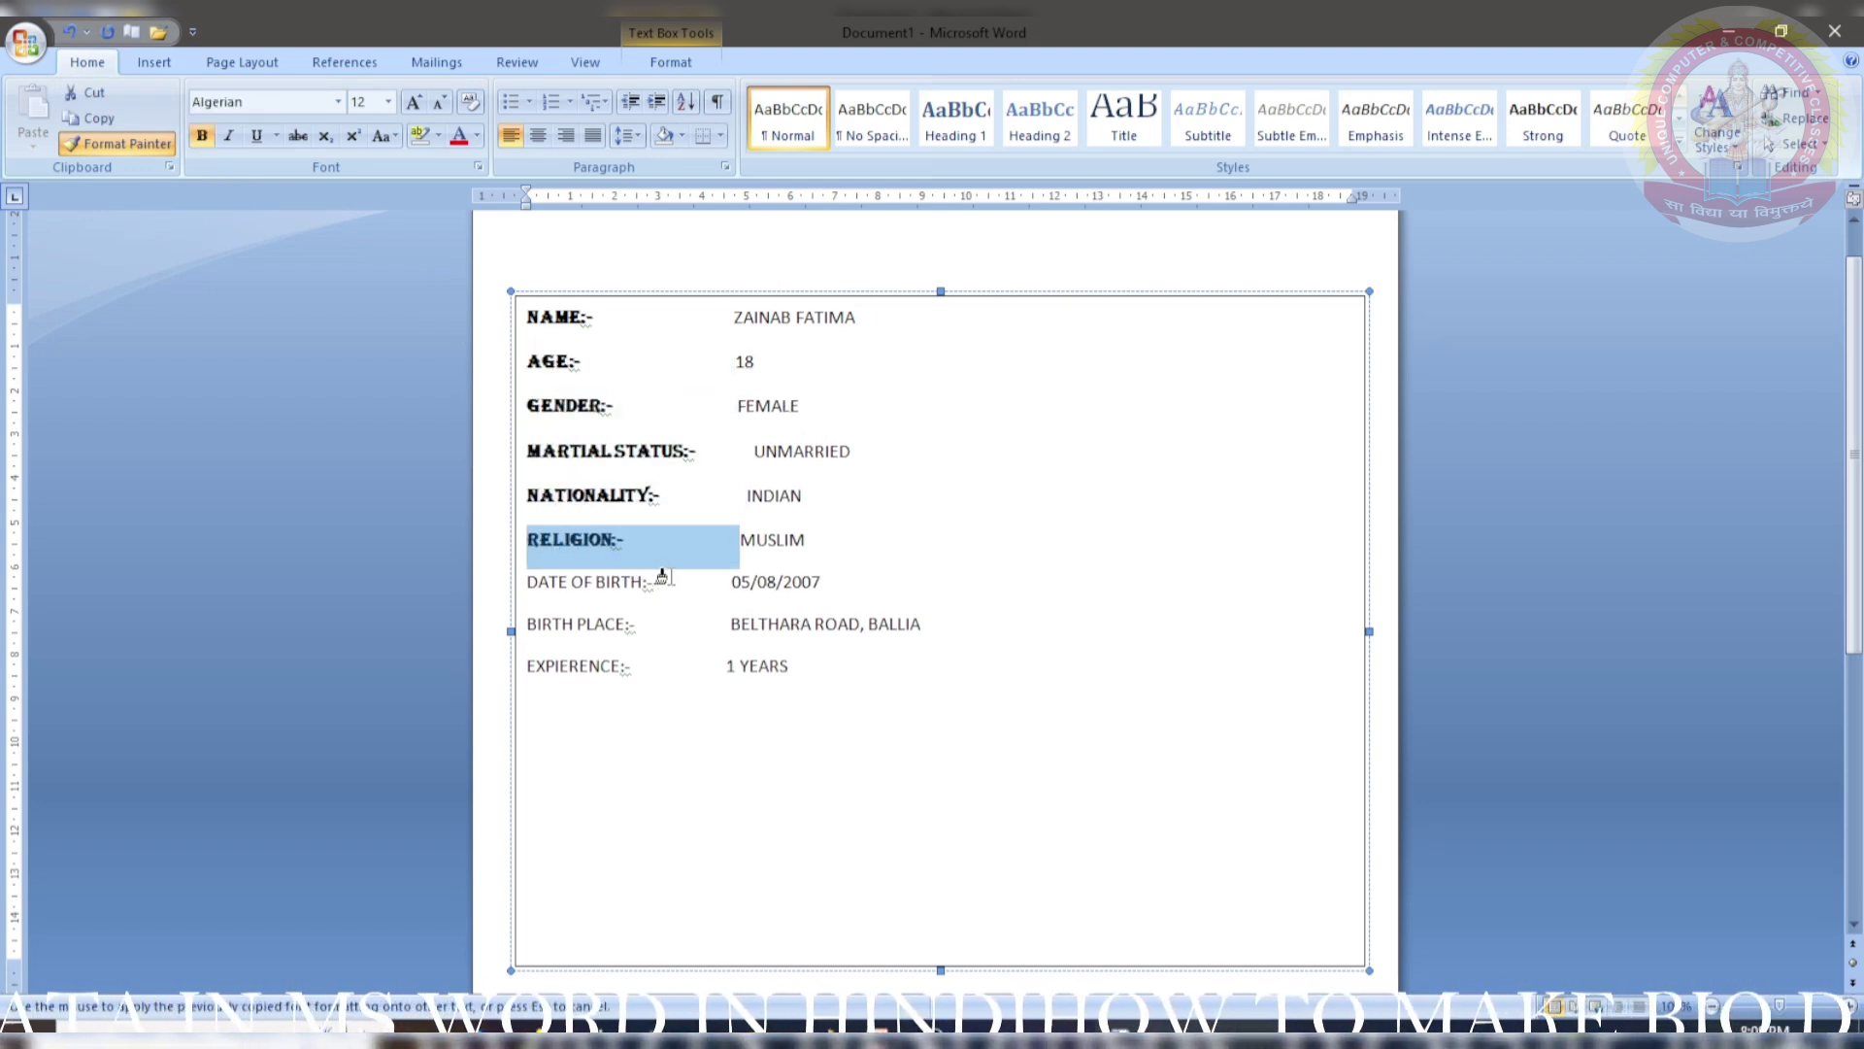
pyautogui.moveTo(664, 579); pyautogui.dragTo(529, 582)
pyautogui.moveTo(645, 621); pyautogui.dragTo(529, 621)
pyautogui.moveTo(632, 668); pyautogui.dragTo(529, 666)
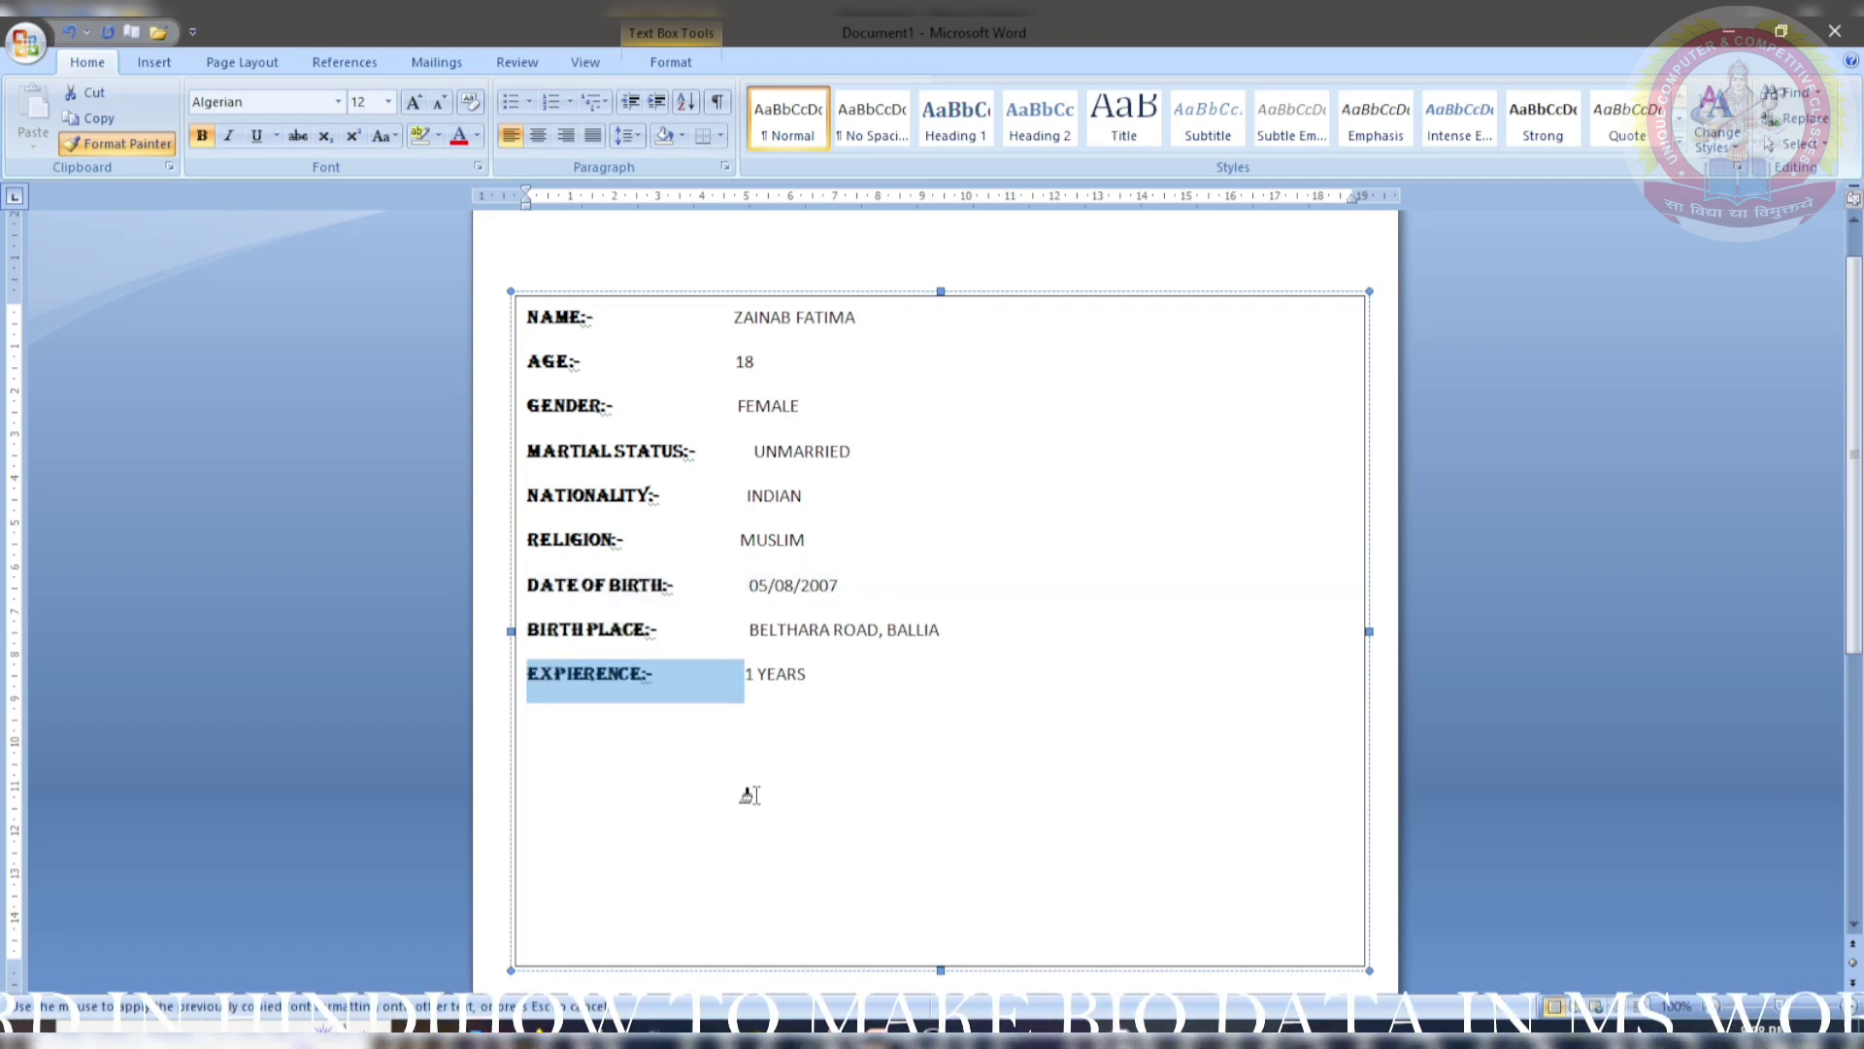
pyautogui.click(741, 791)
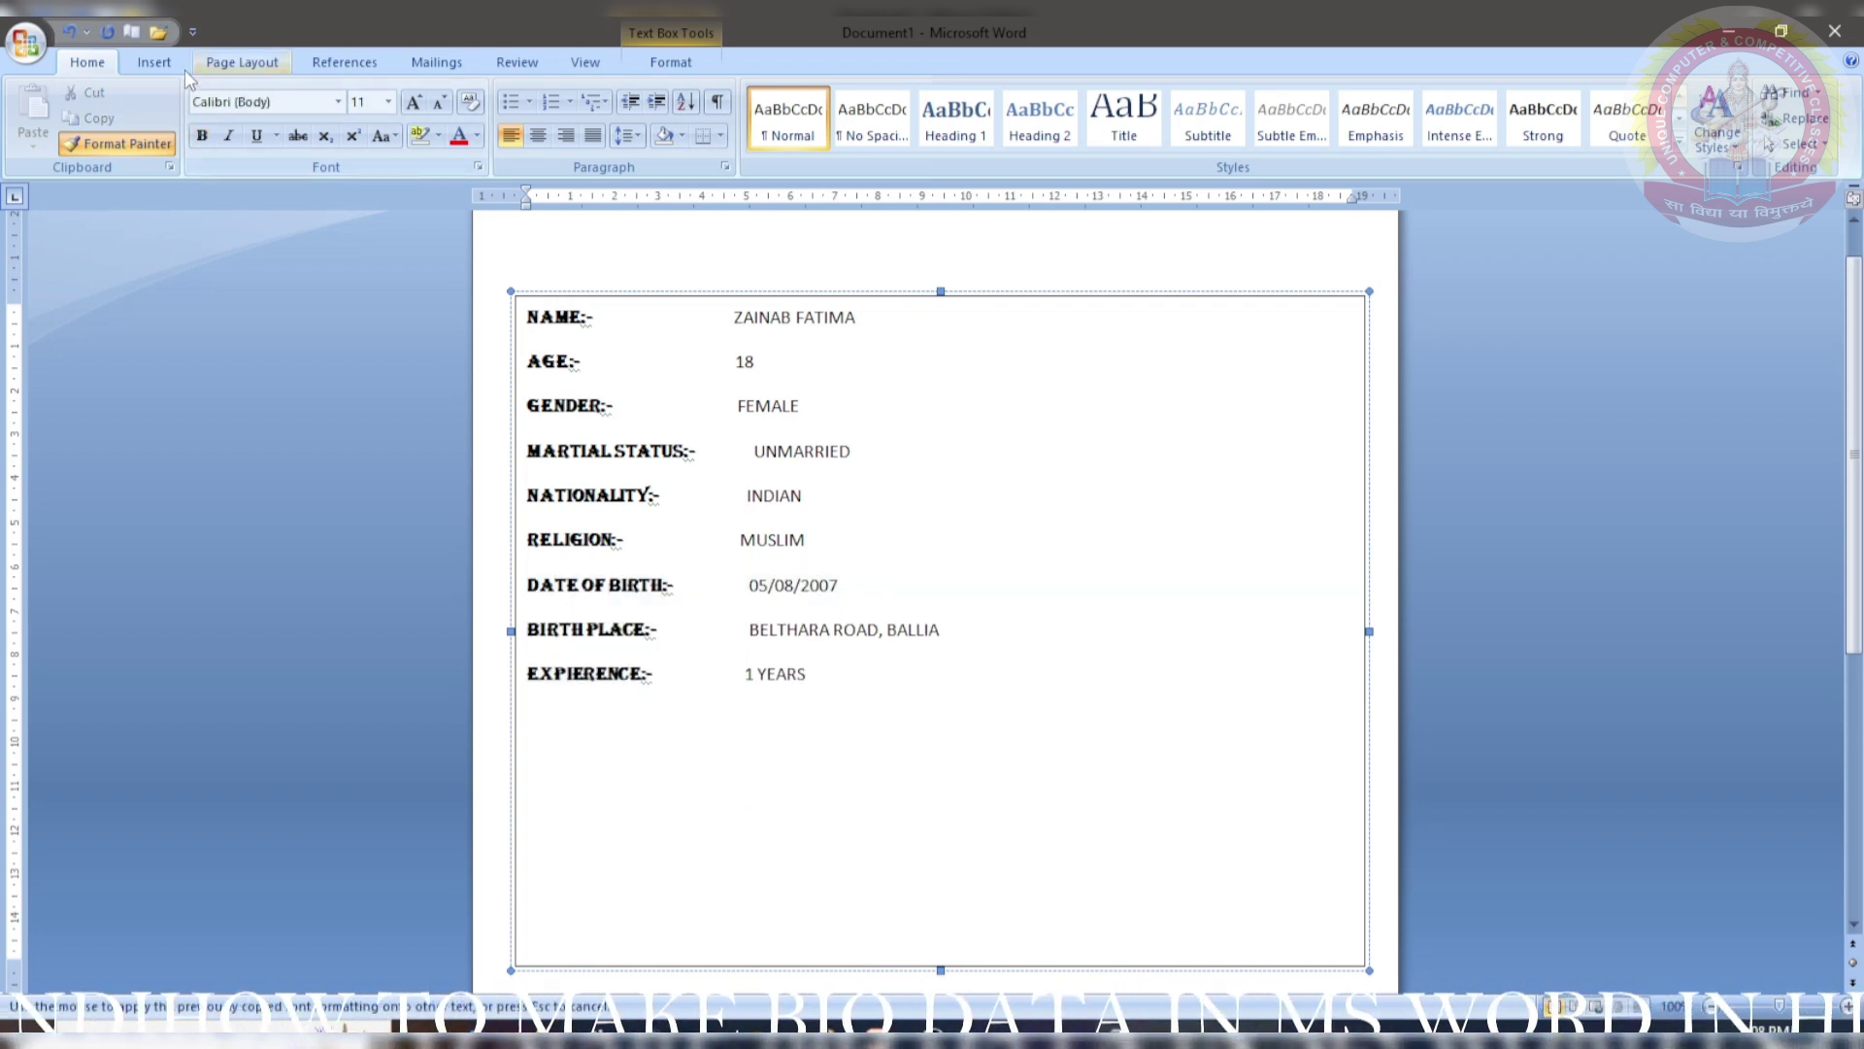
pyautogui.click(154, 61)
pyautogui.click(88, 61)
# - Remove extra spaces before UNMARRIED, the birth date, INDIAN and birth place, restoring INDIAN's lost I
pyautogui.click(118, 143)
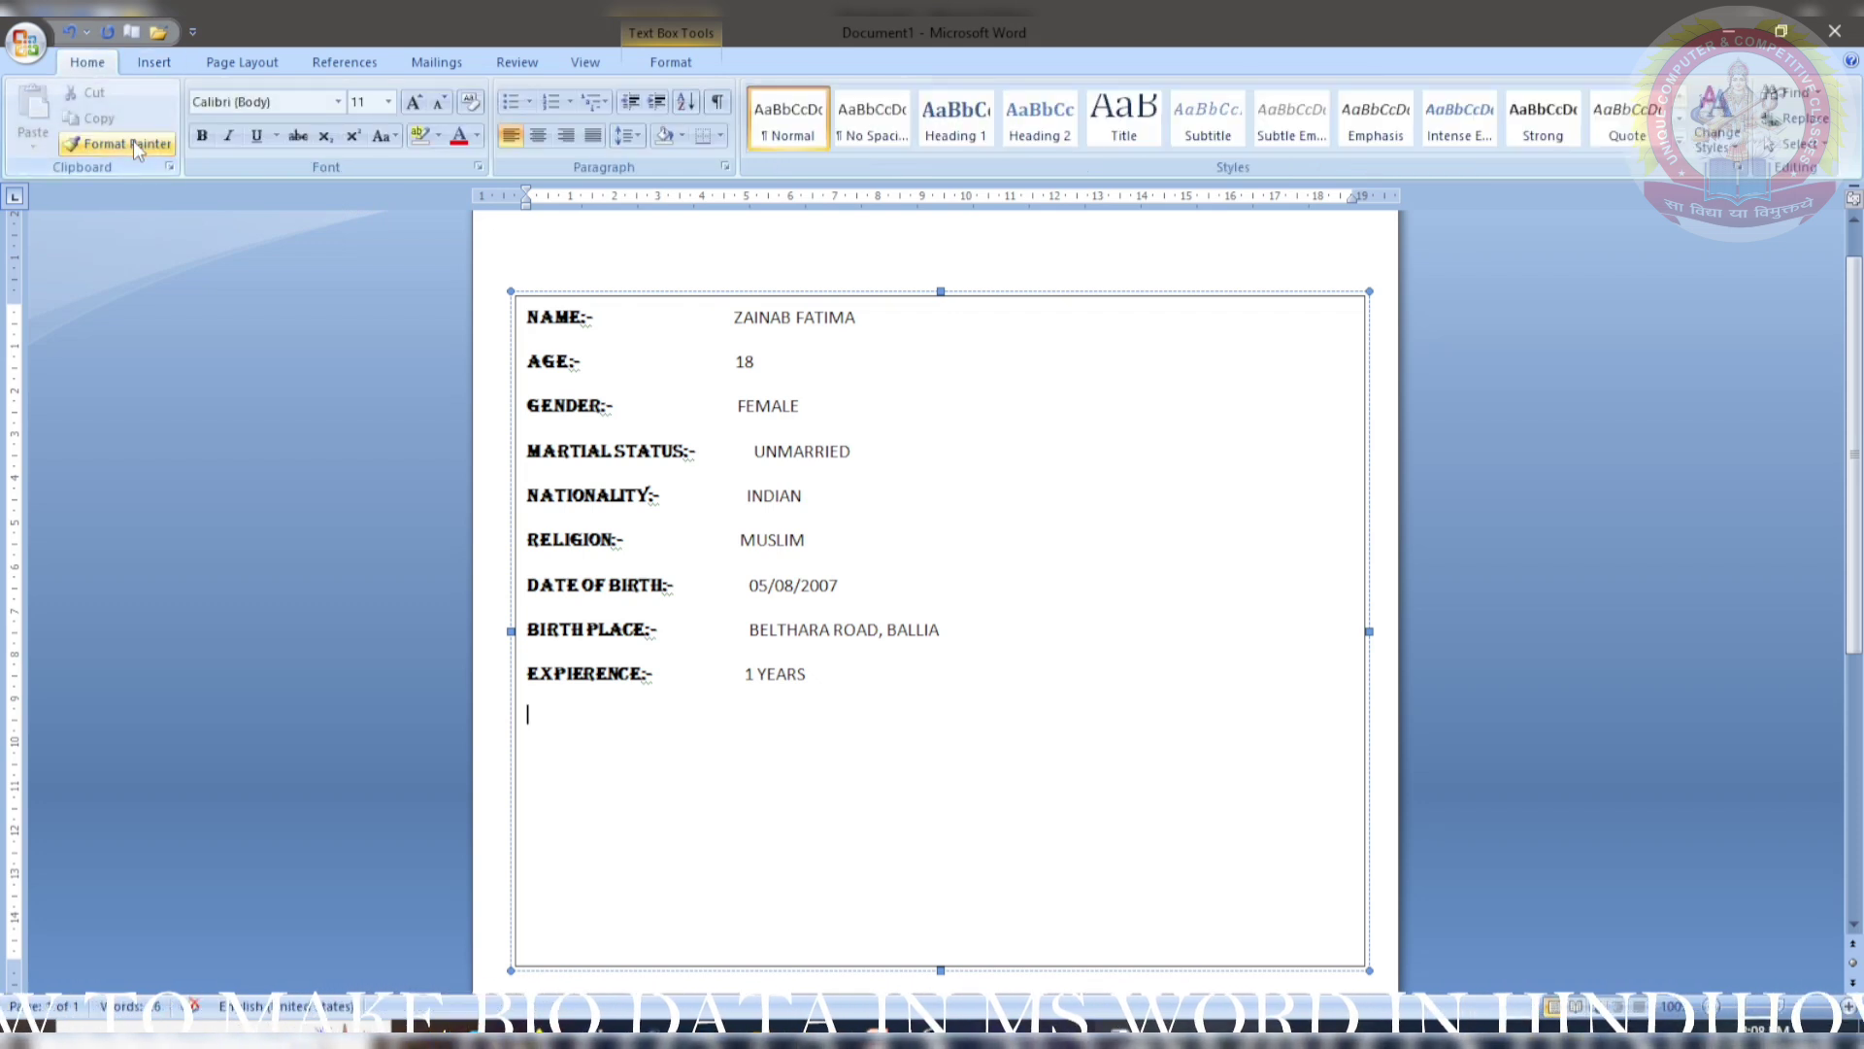
pyautogui.click(755, 452)
pyautogui.press('BackSpace')
pyautogui.press('BackSpace')
pyautogui.press('BackSpace')
pyautogui.press('BackSpace')
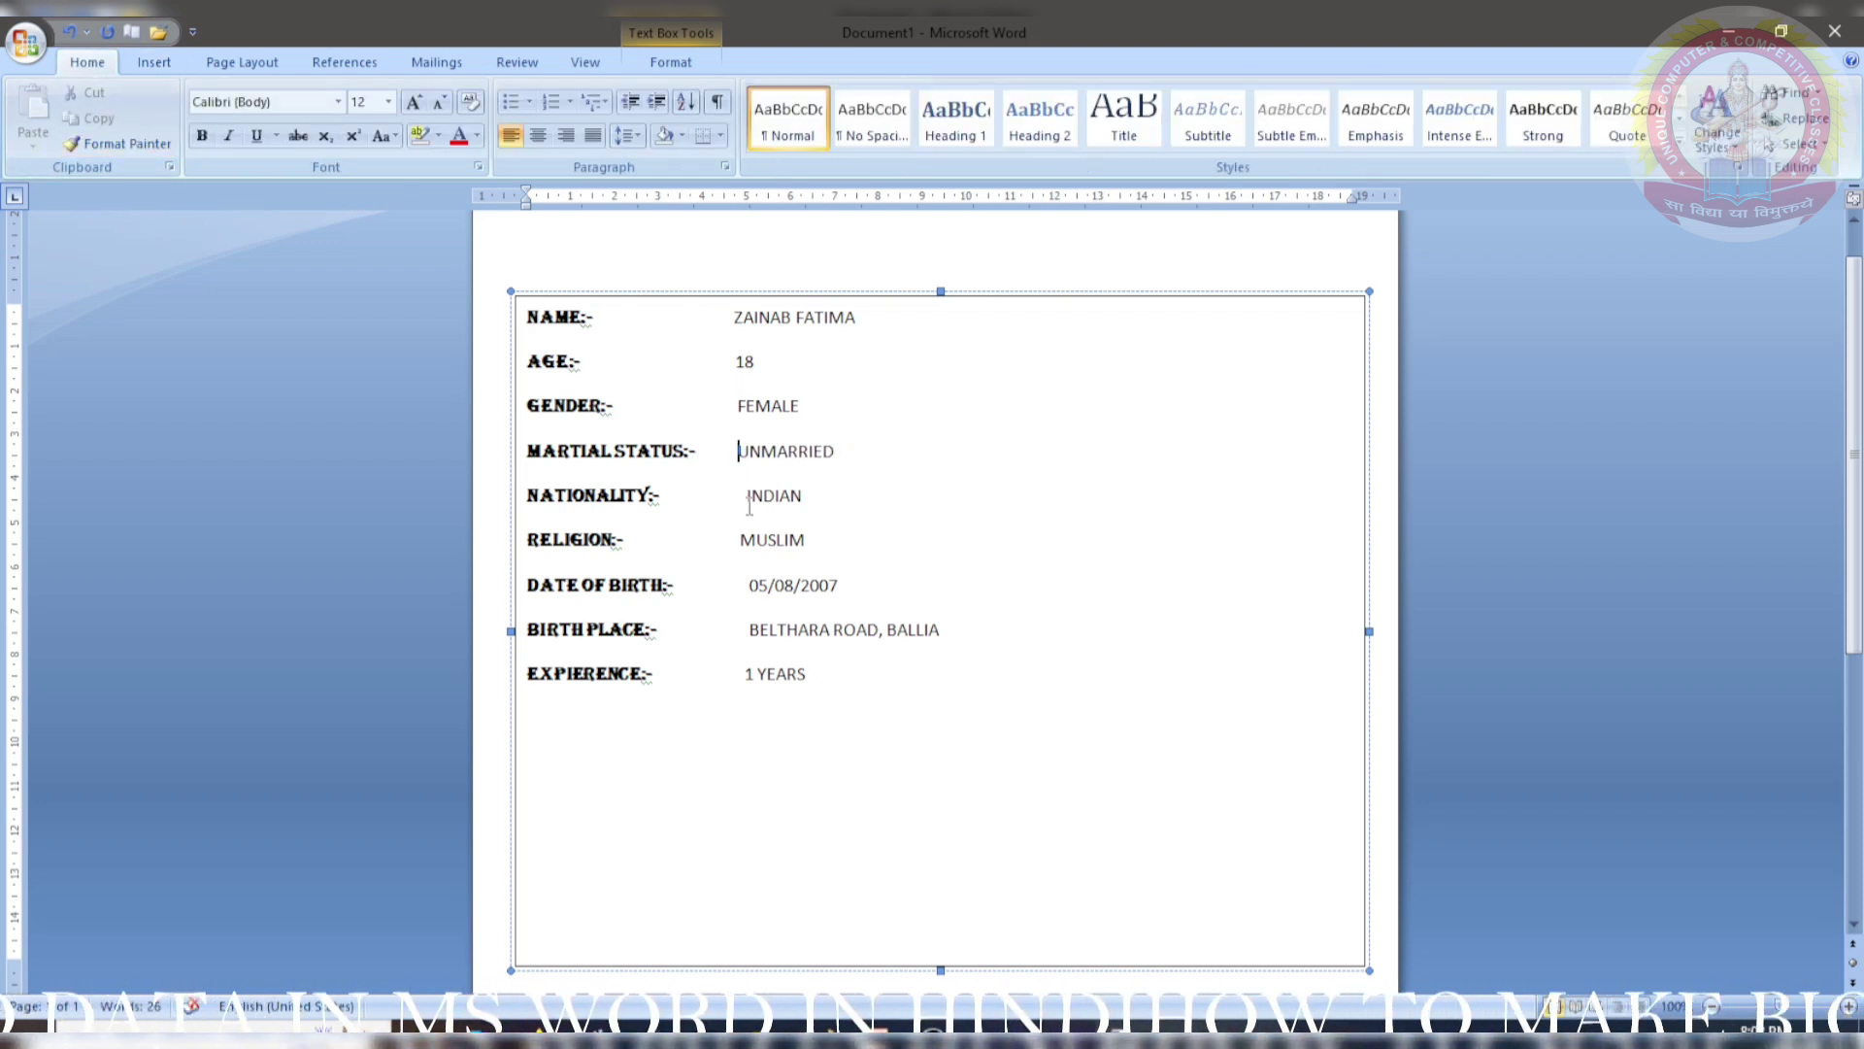
pyautogui.click(754, 590)
pyautogui.press('BackSpace')
pyautogui.press('BackSpace')
pyautogui.click(750, 496)
pyautogui.press('BackSpace')
pyautogui.press('BackSpace')
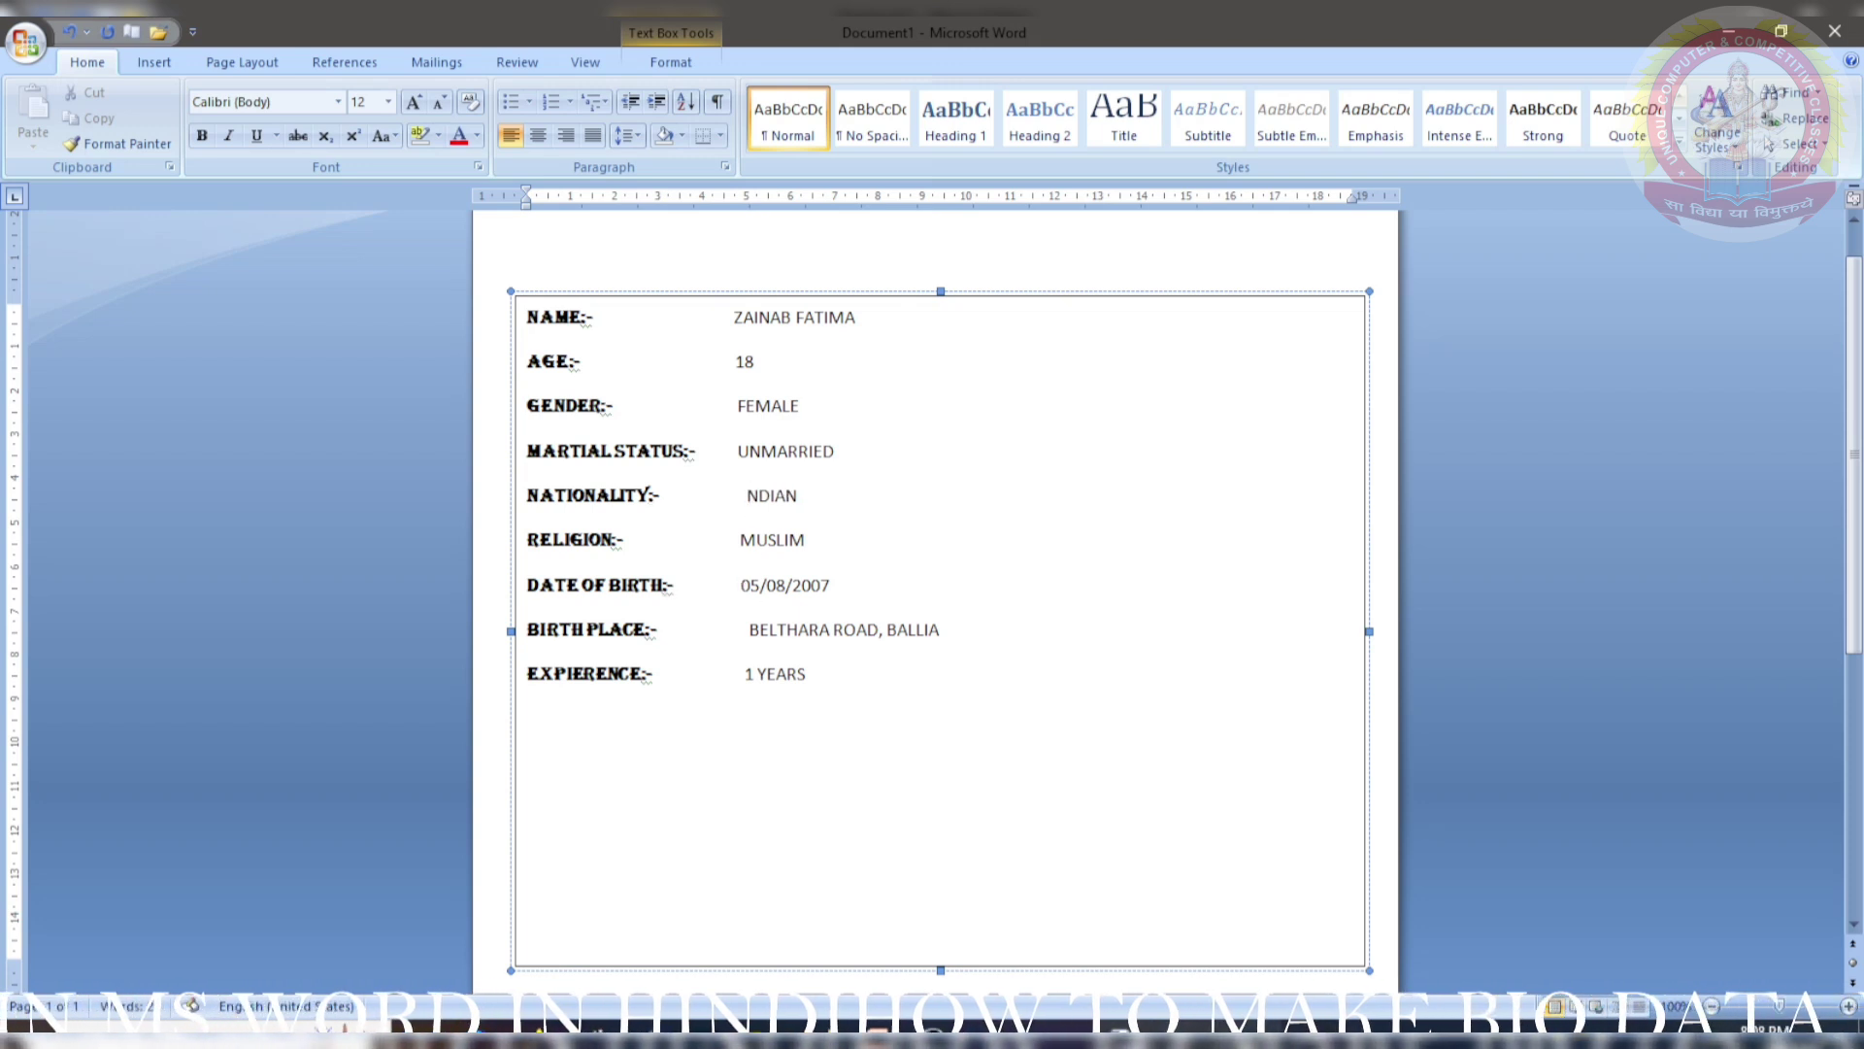
pyautogui.write('I')
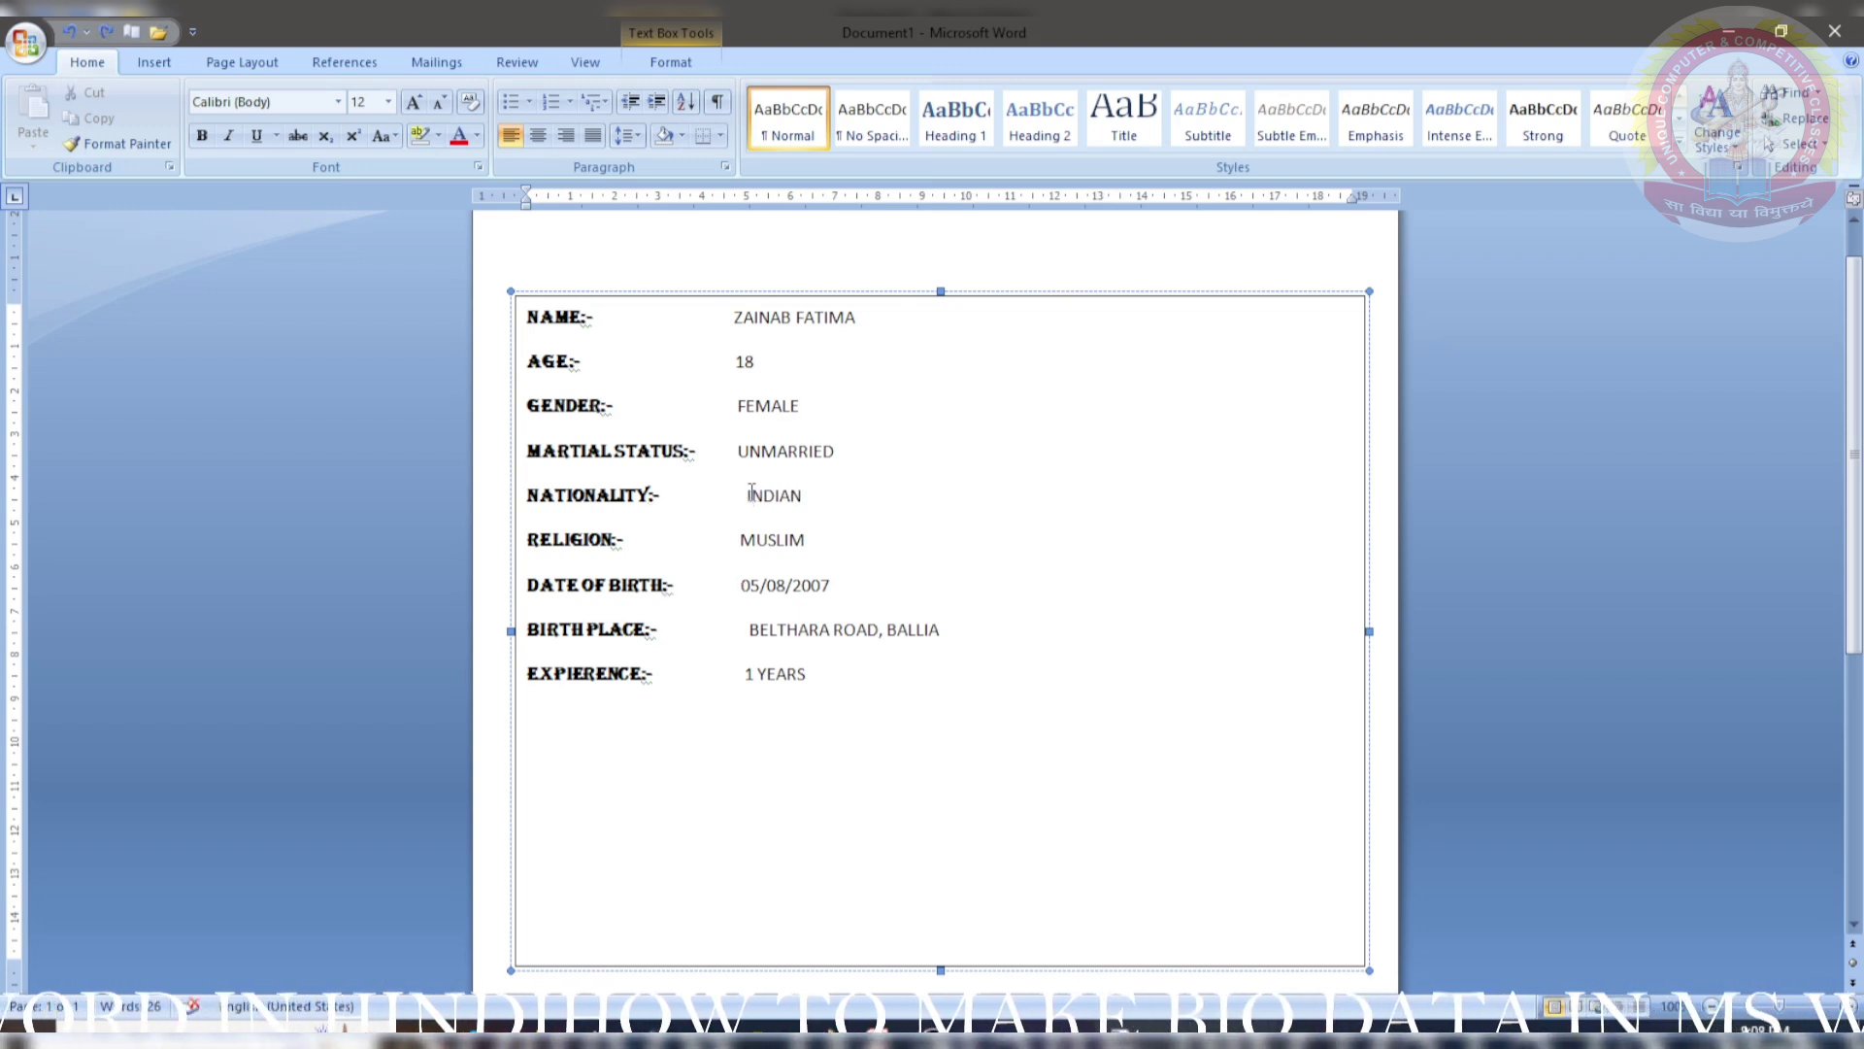
pyautogui.click(748, 498)
pyautogui.press('BackSpace')
pyautogui.press('BackSpace')
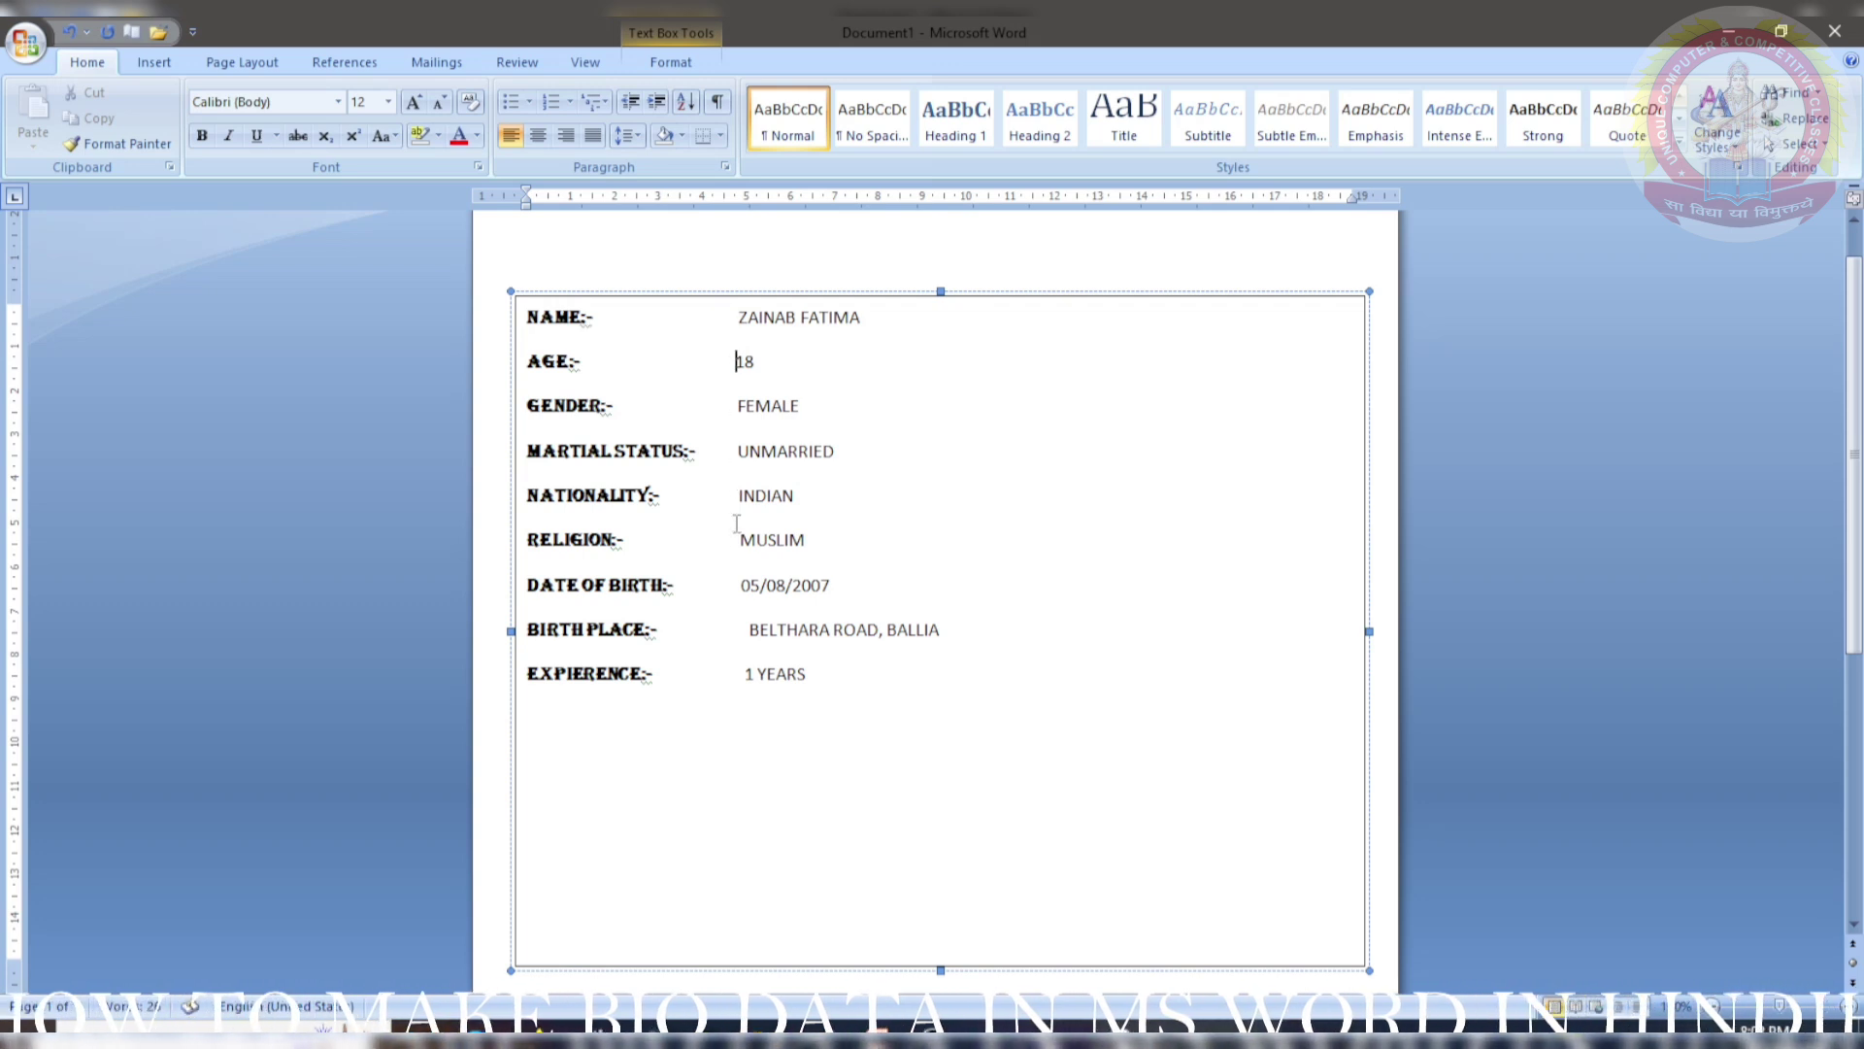
pyautogui.click(745, 633)
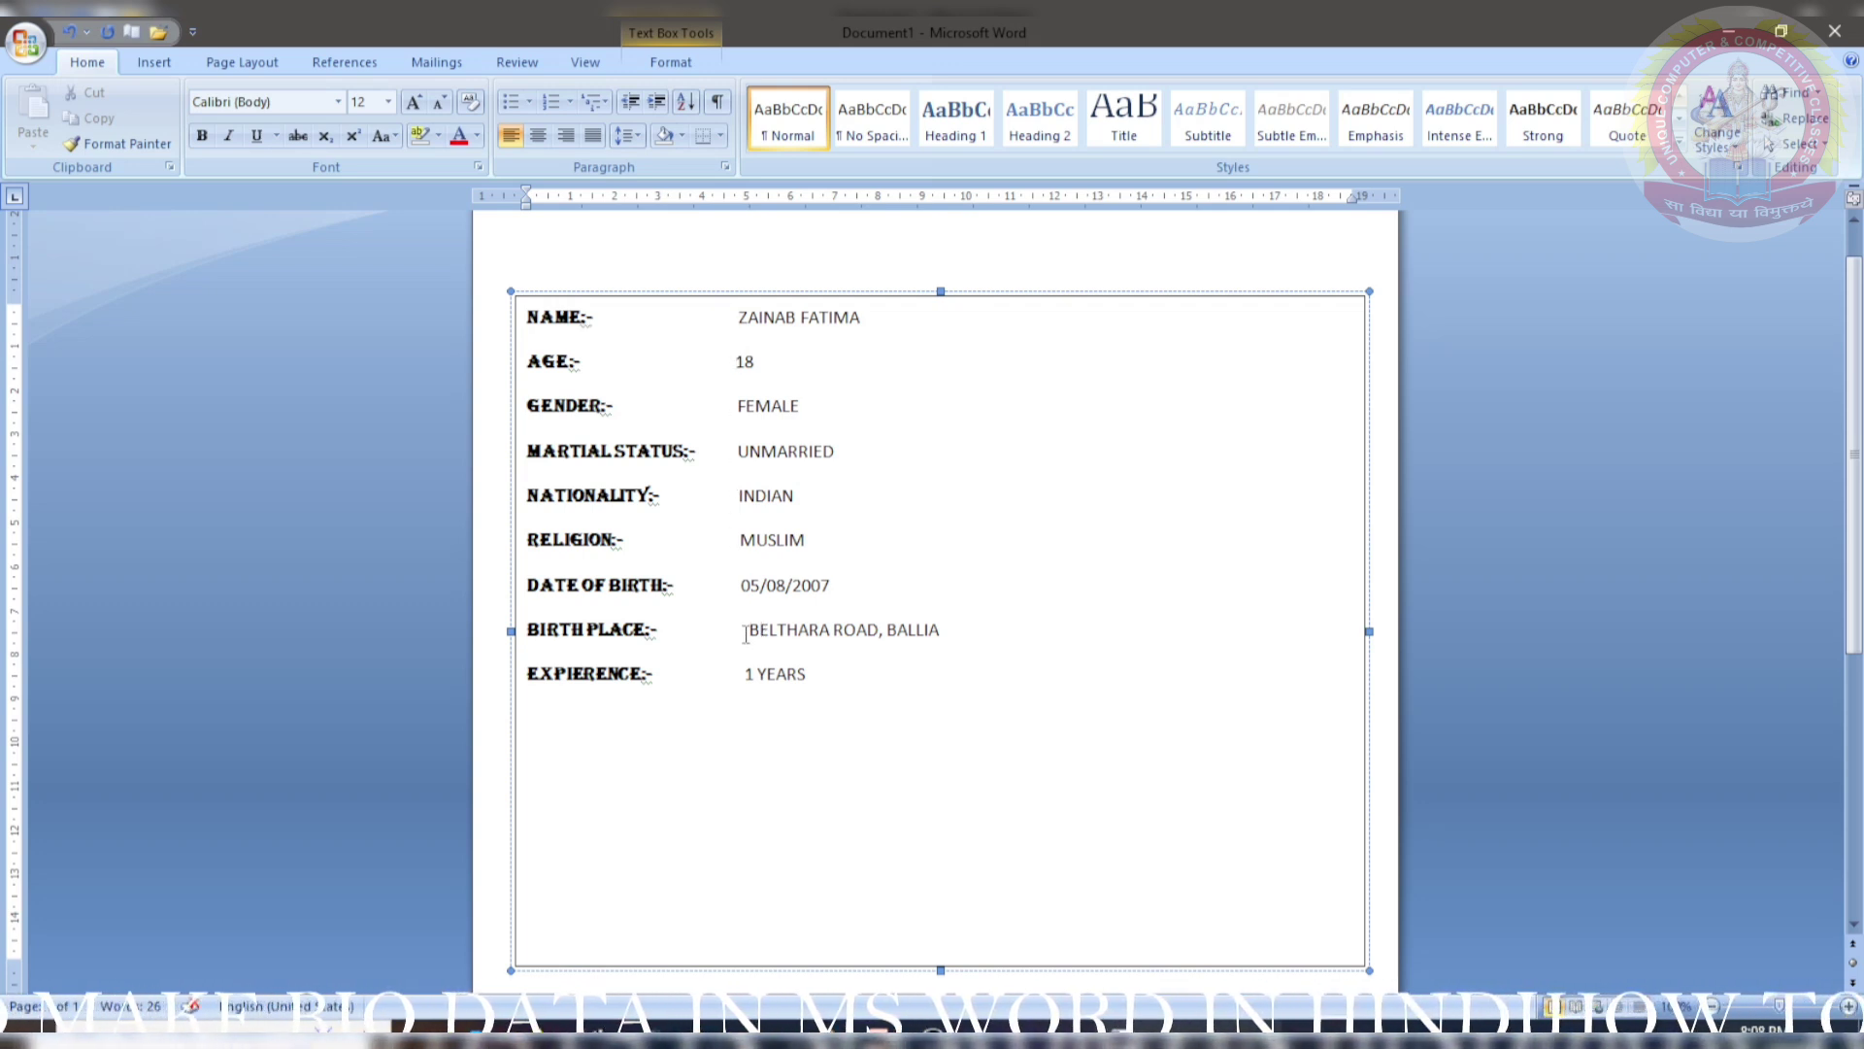
pyautogui.press('BackSpace')
# - Drag the details box's bottom edge up so it just fits its entries
pyautogui.click(798, 676)
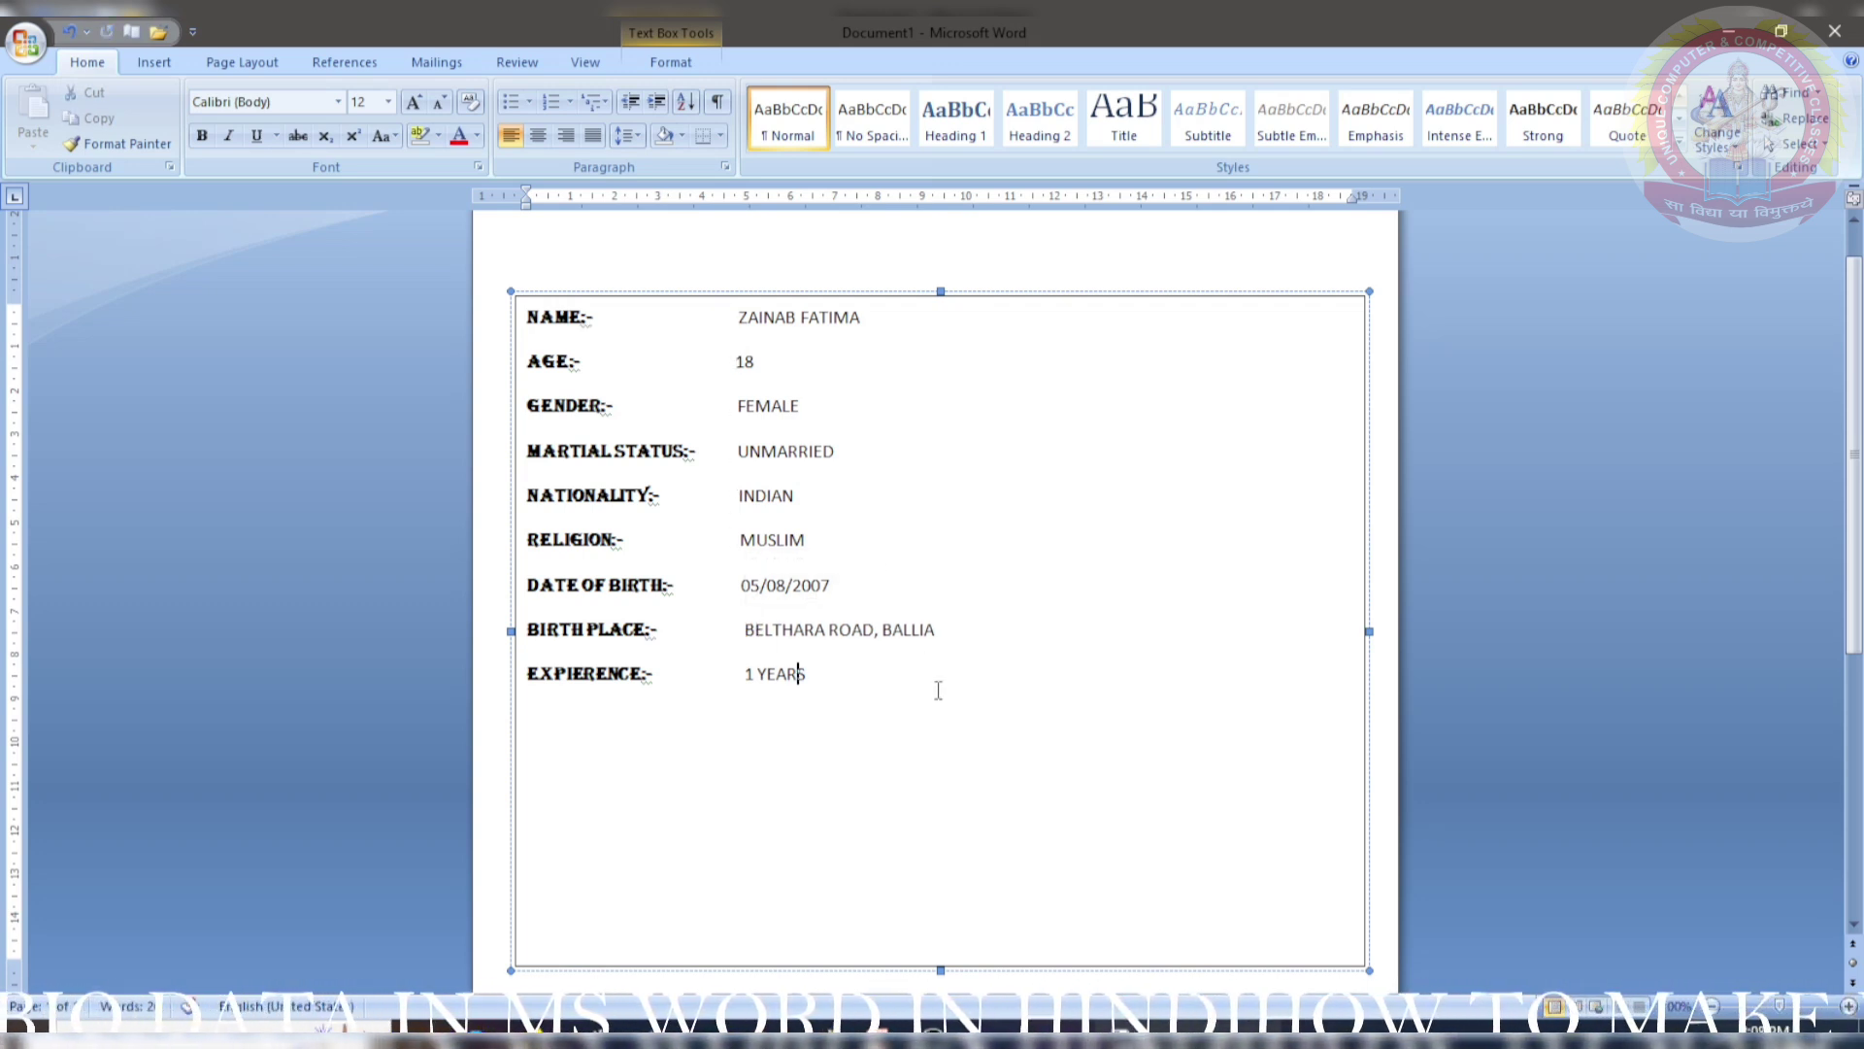
pyautogui.moveTo(941, 971); pyautogui.dragTo(938, 749)
pyautogui.click(910, 891)
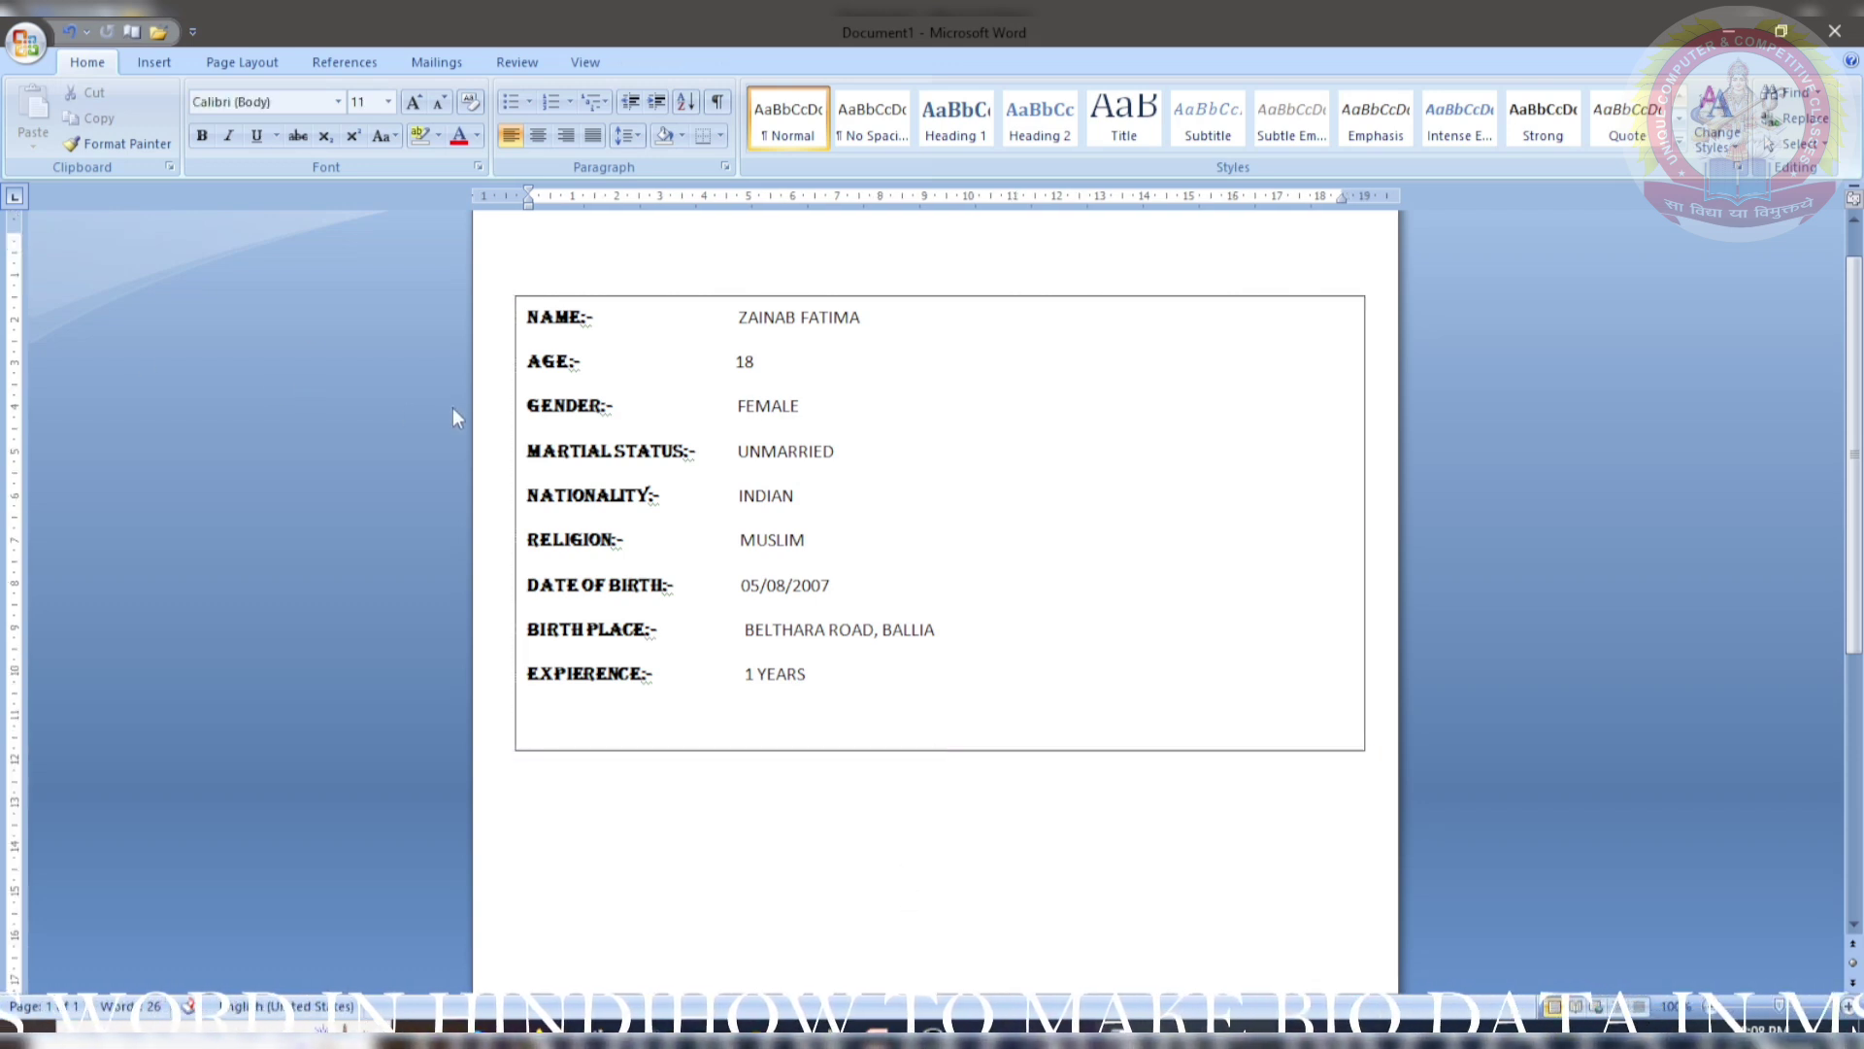
# - Draw a small text box above the details reading PERSONAL INFORMATION:- and apply the teal Text Box Style
pyautogui.scroll(1, 453, 417)
pyautogui.click(167, 64)
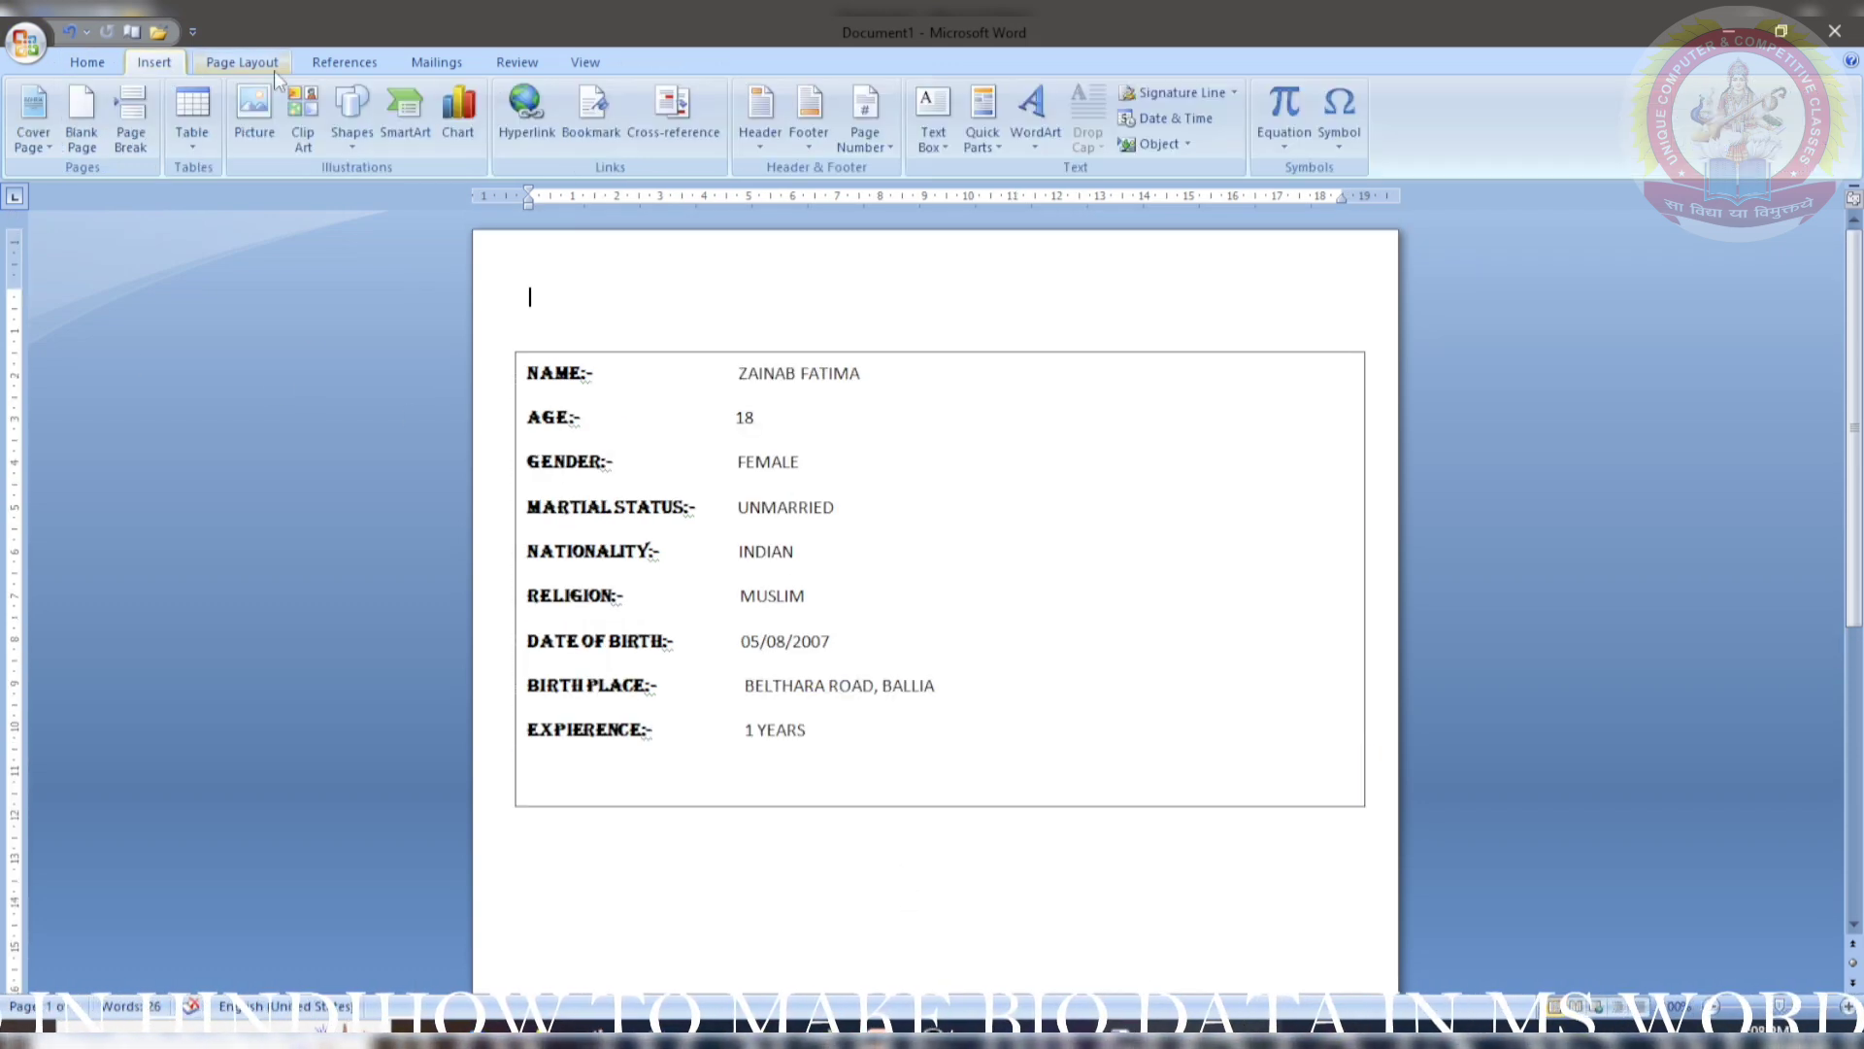
pyautogui.click(932, 124)
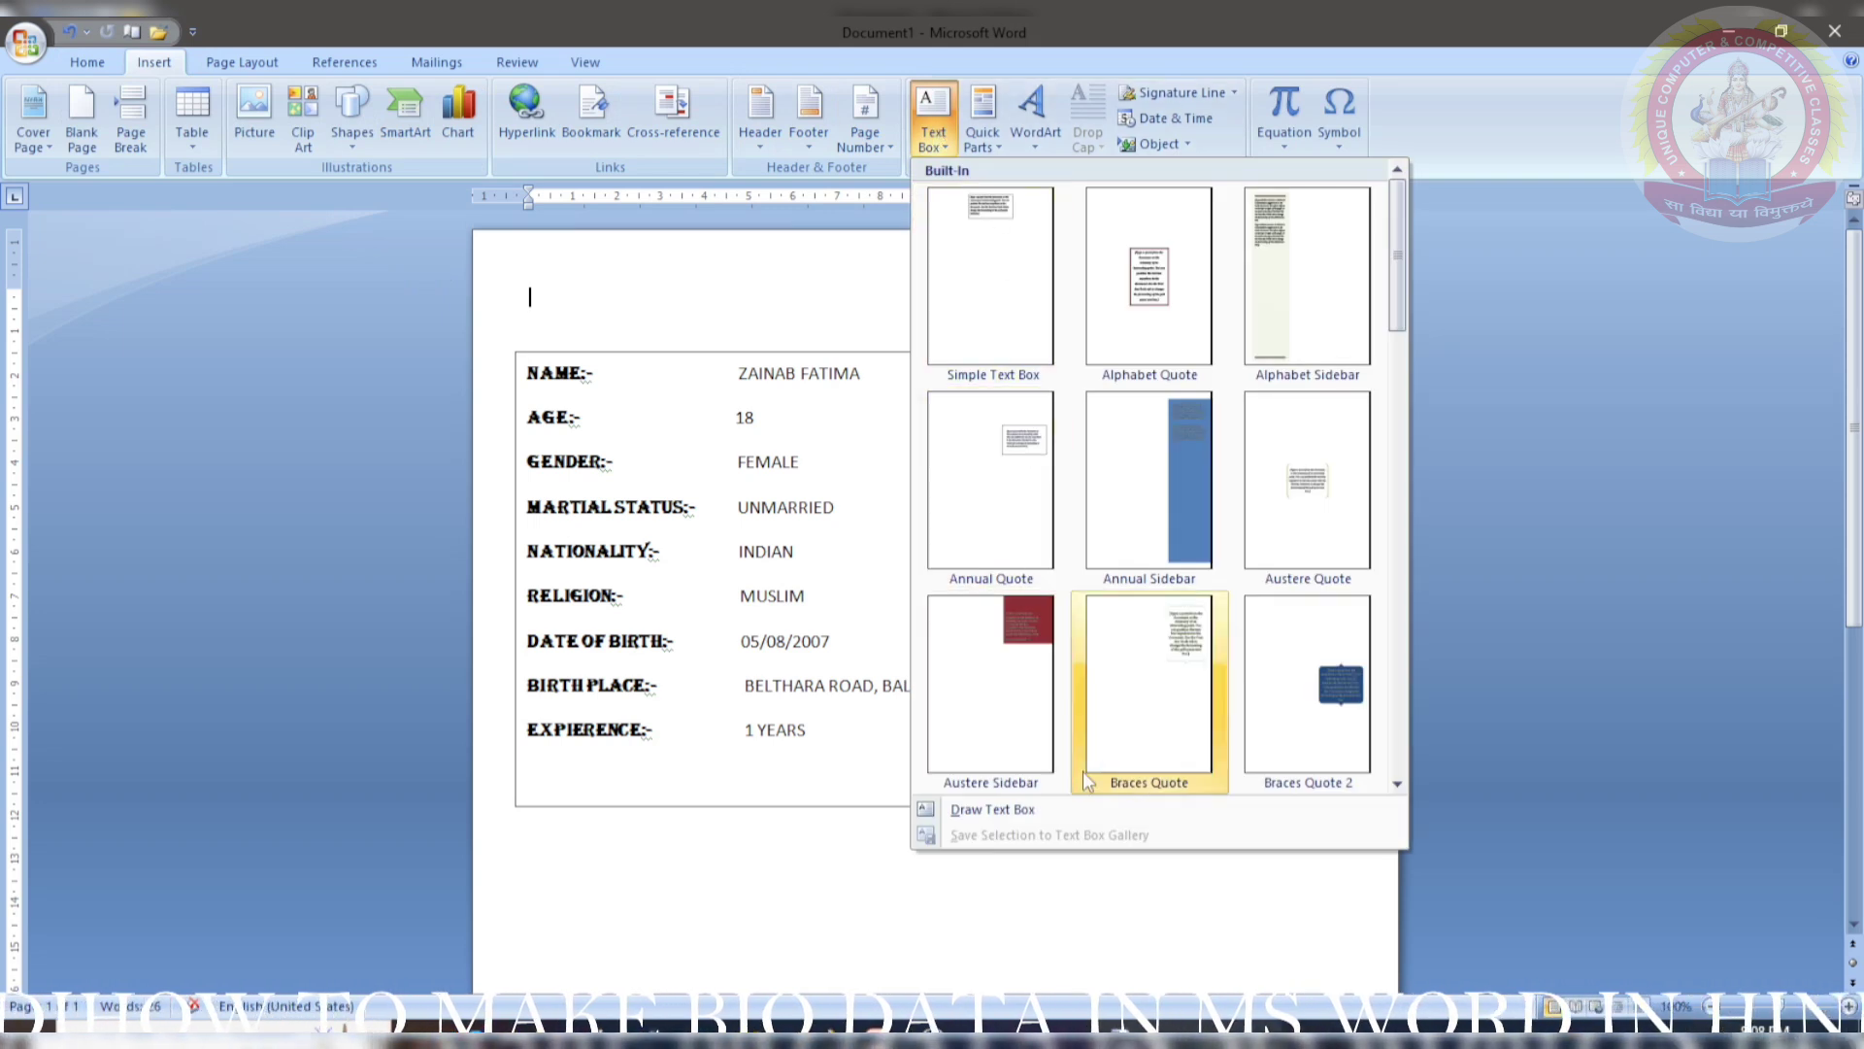
pyautogui.click(1081, 810)
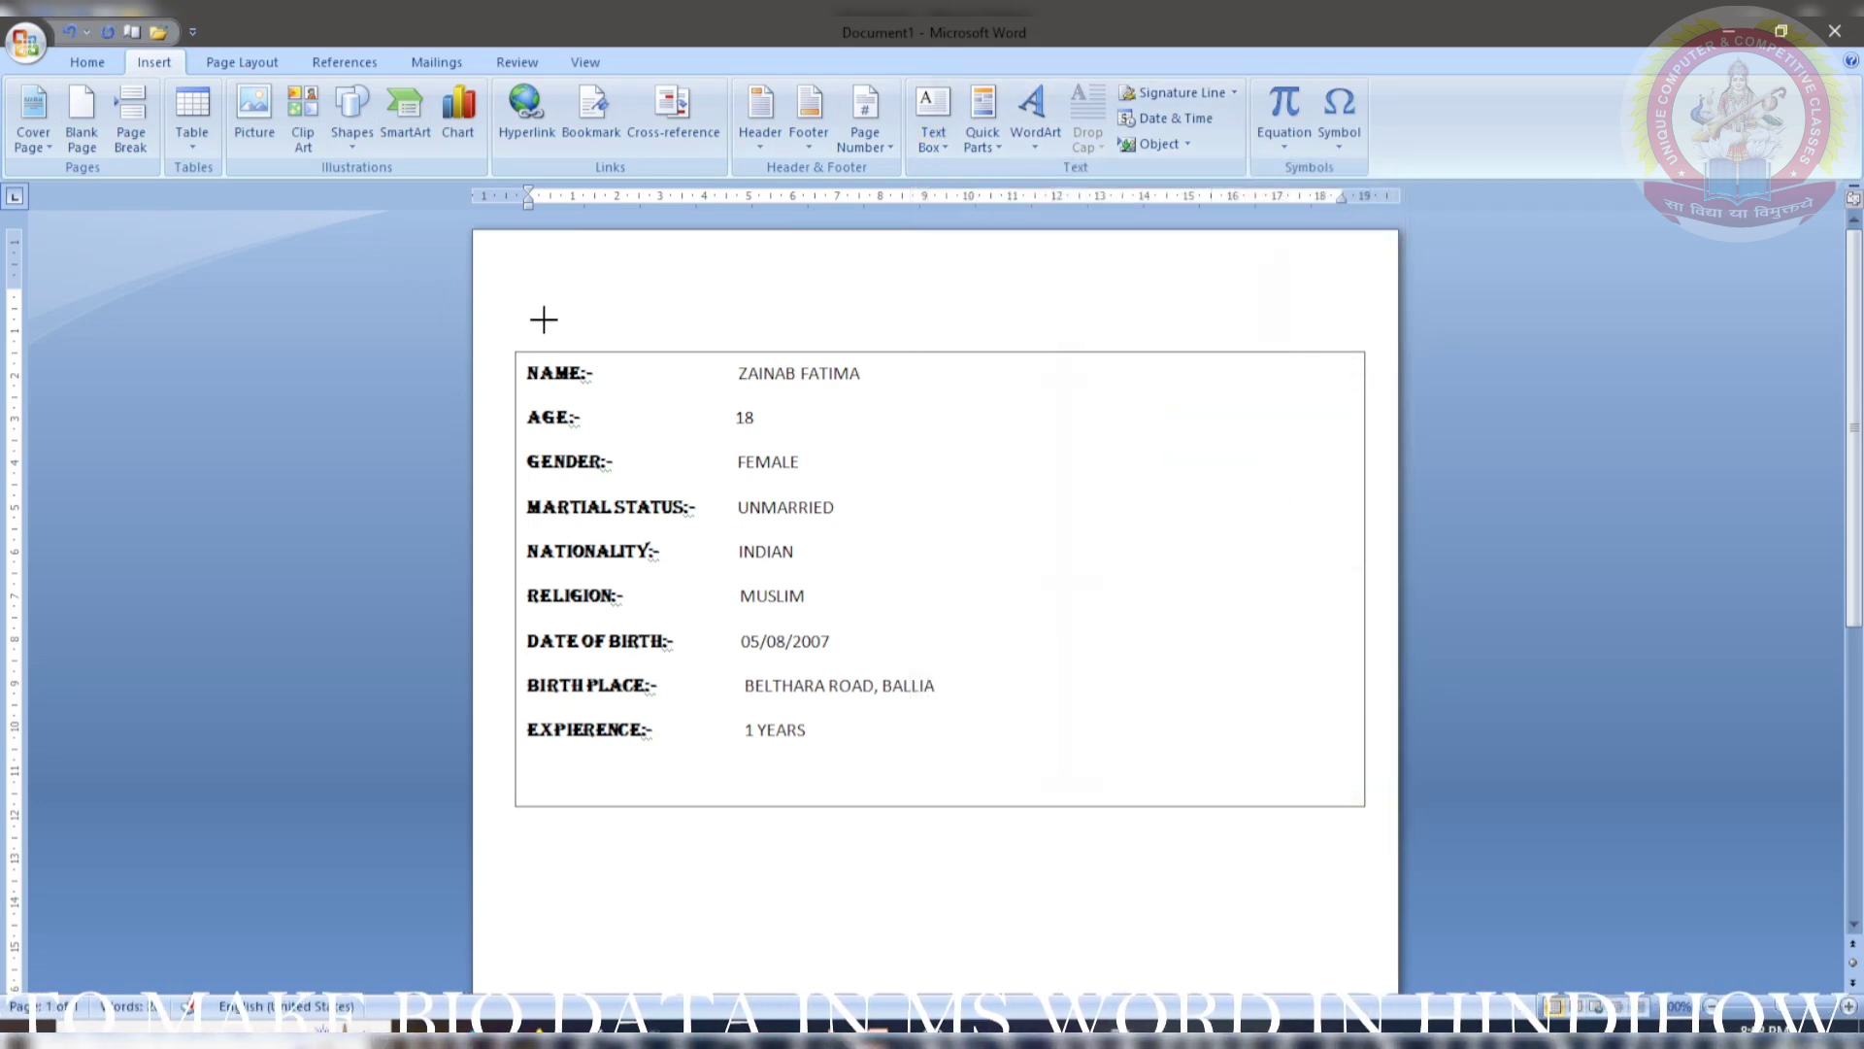
pyautogui.moveTo(530, 303); pyautogui.dragTo(787, 334)
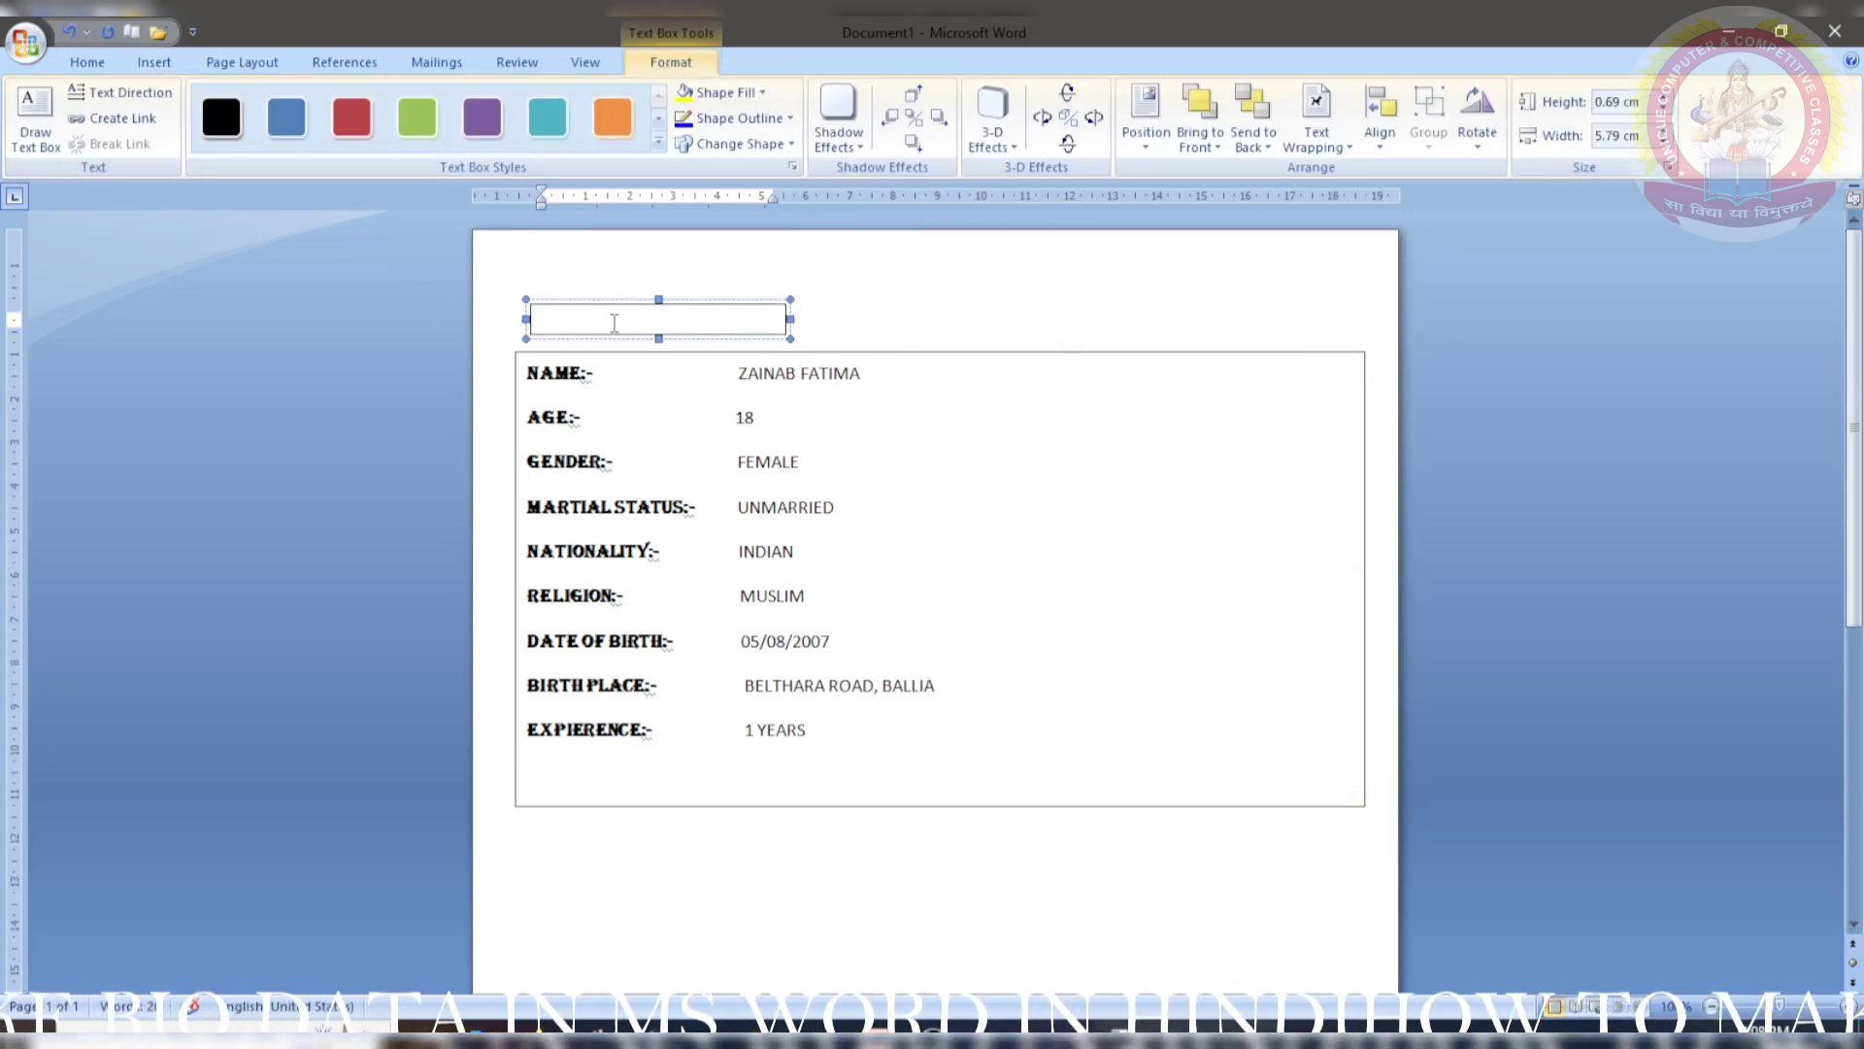
pyautogui.write('PERSONAL INFORMAT')
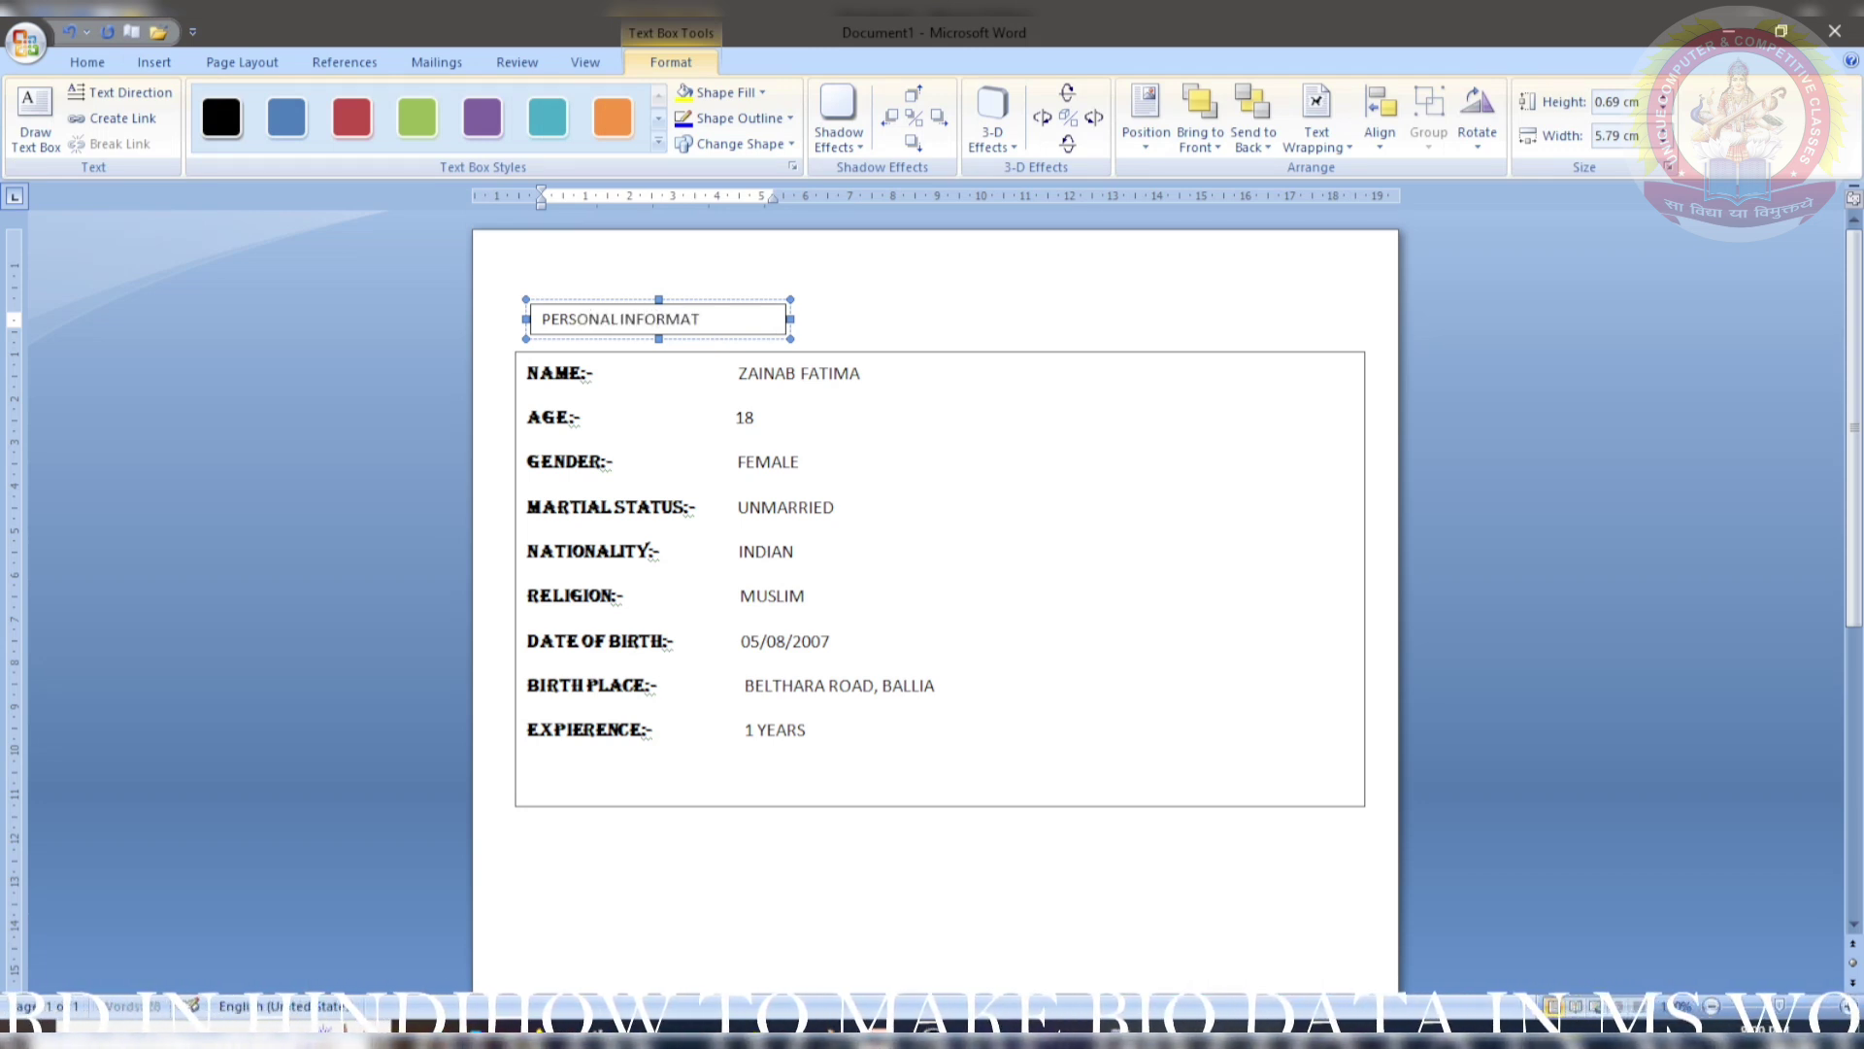
pyautogui.write('ION')
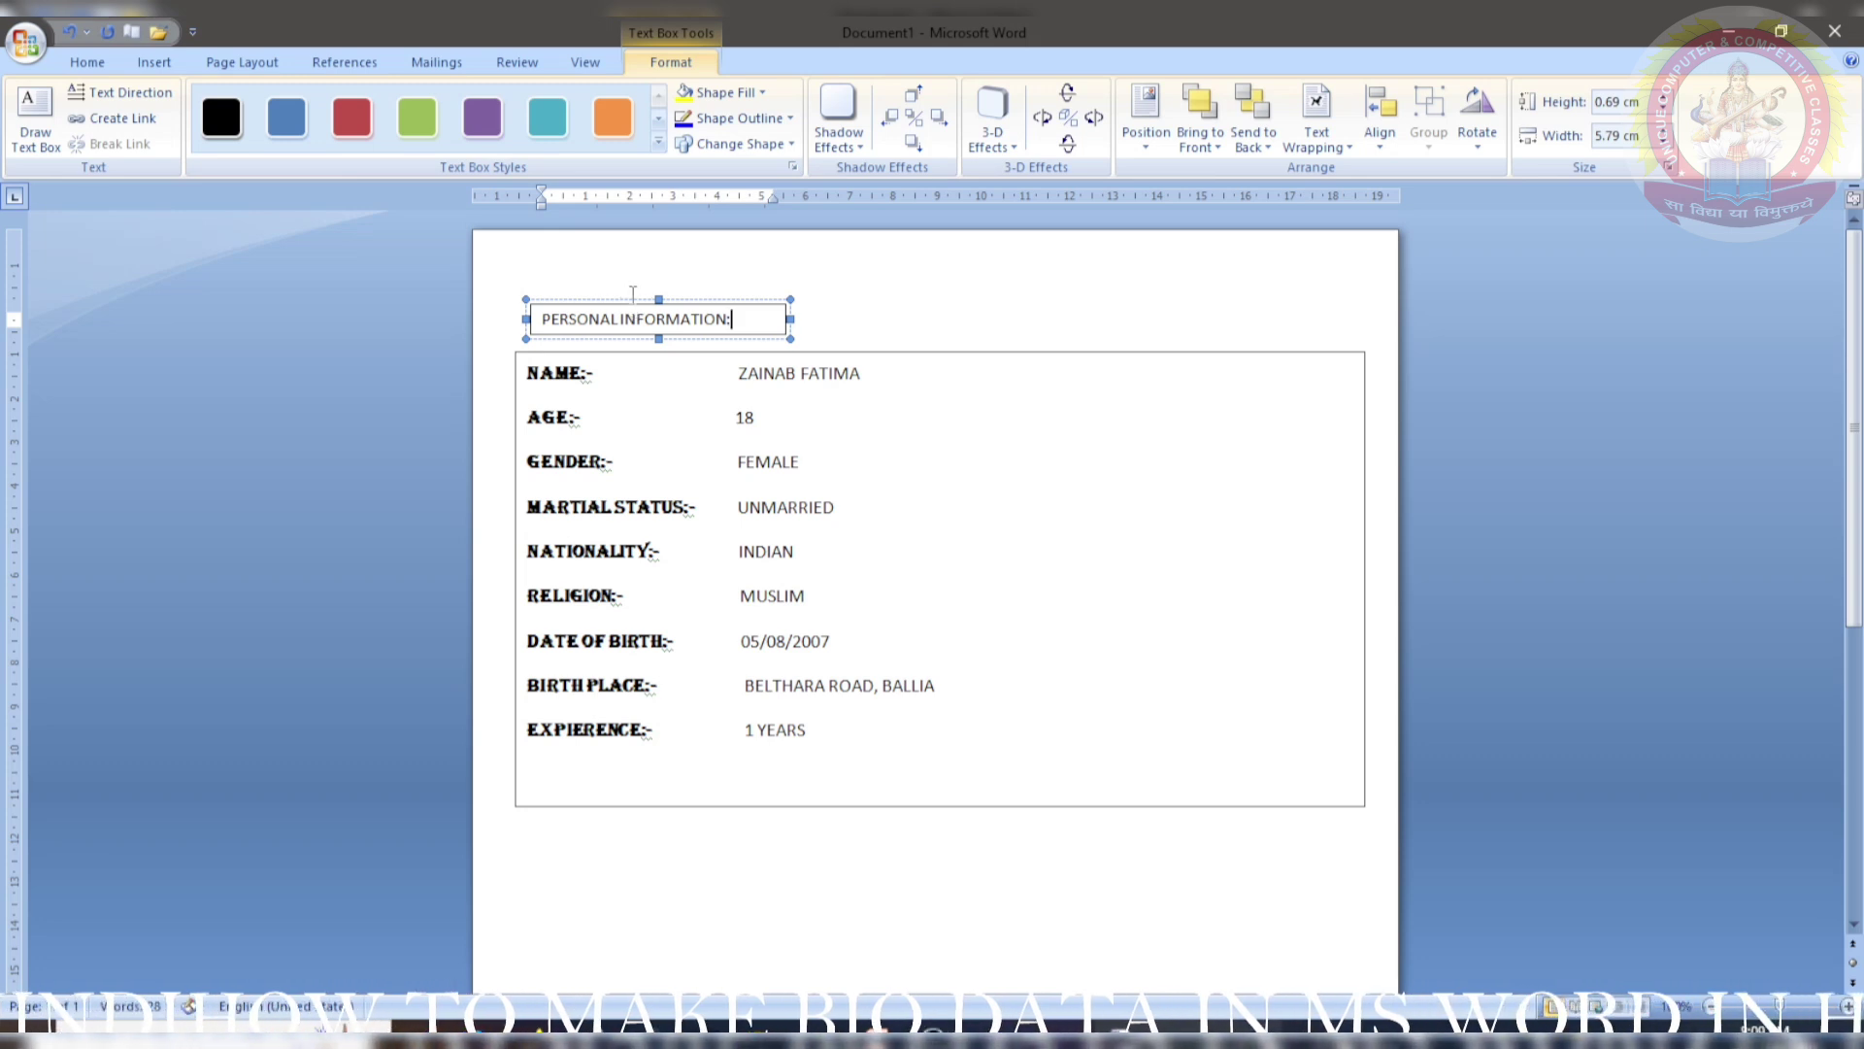
pyautogui.write(':-')
pyautogui.tripleClick(725, 318)
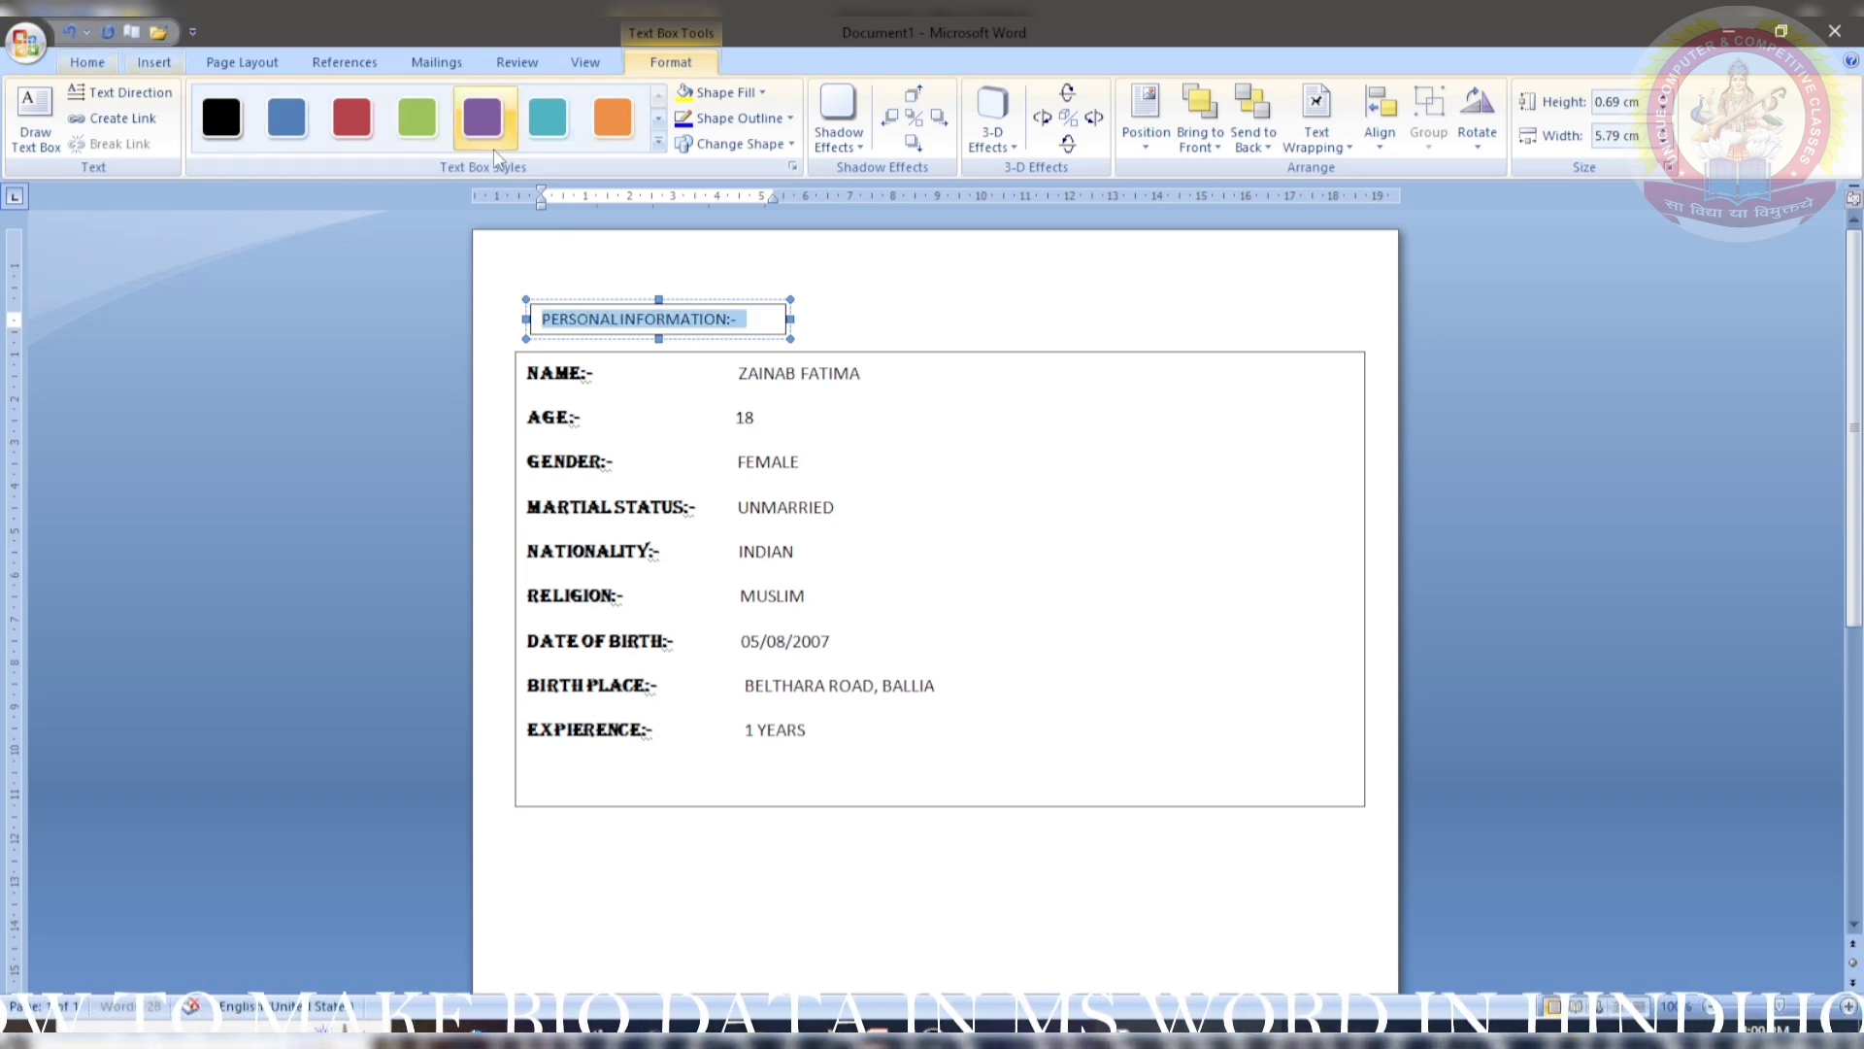
pyautogui.click(547, 117)
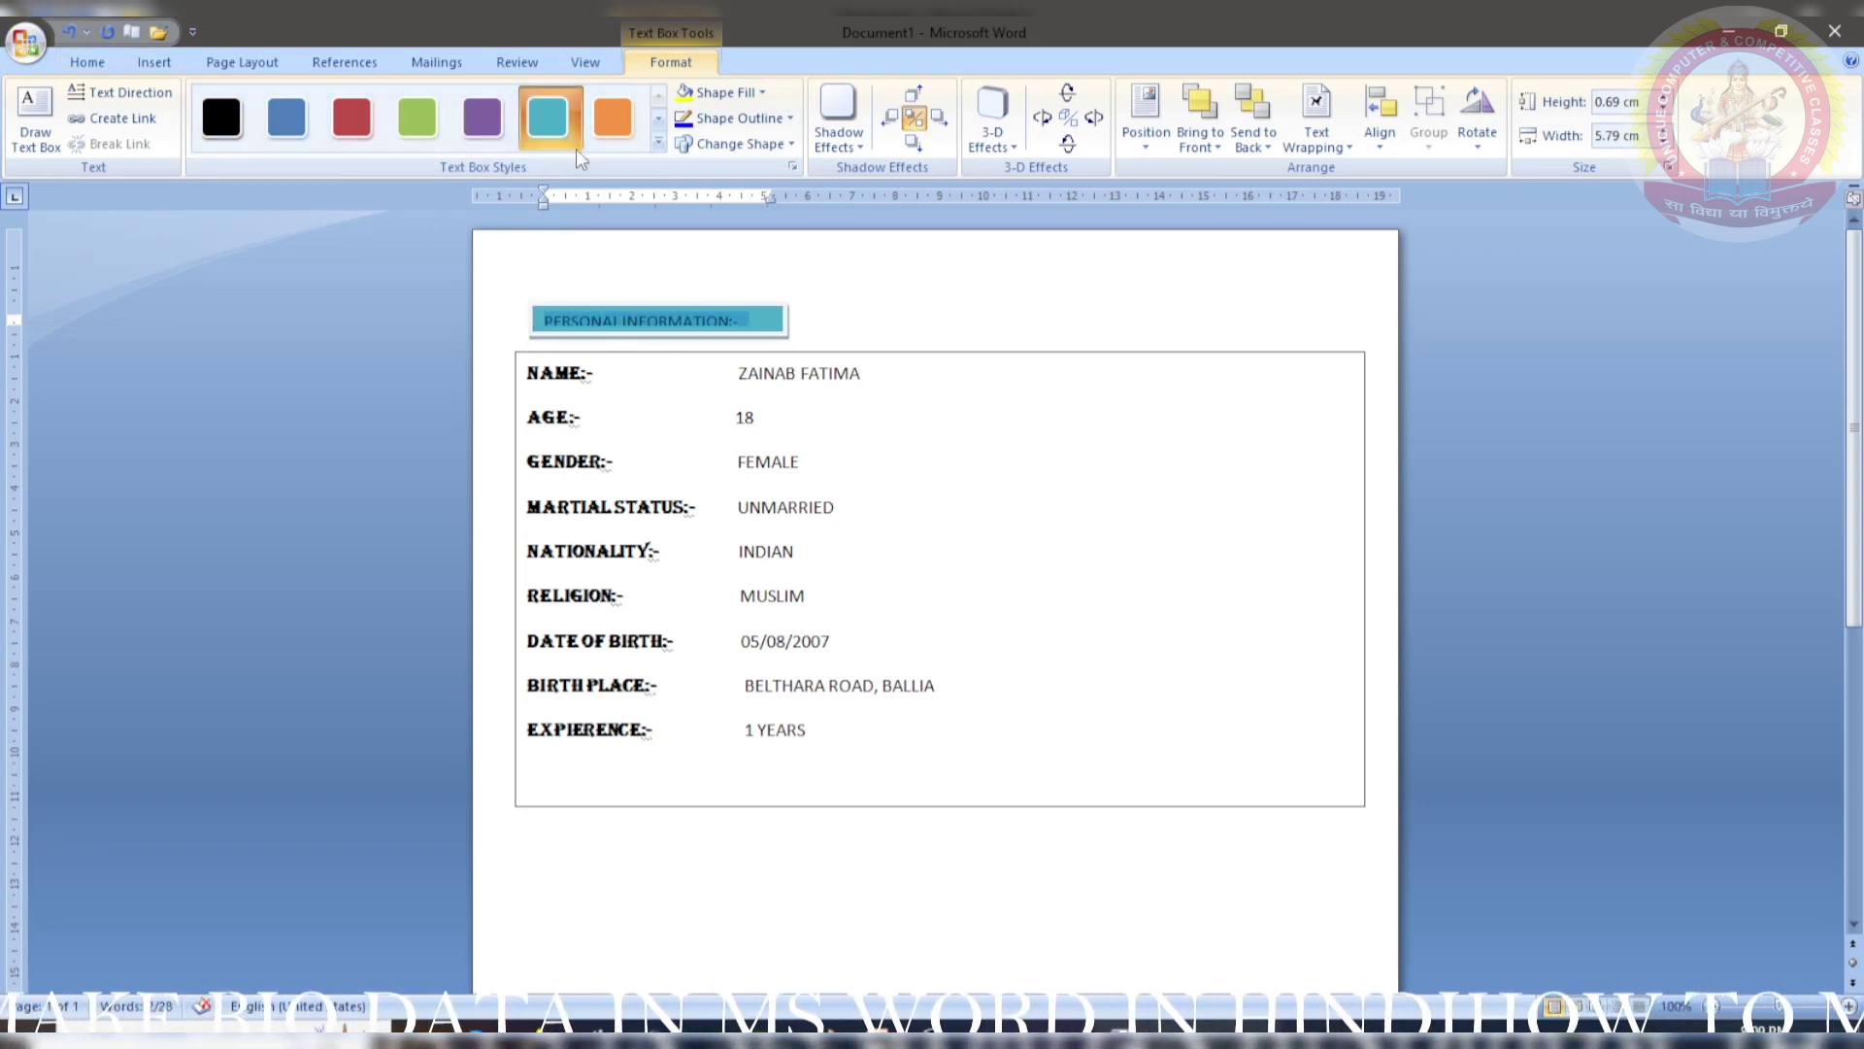
# - Grow the PERSONAL INFORMATION:- heading to 14 pt and widen its box so all text shows
pyautogui.click(87, 62)
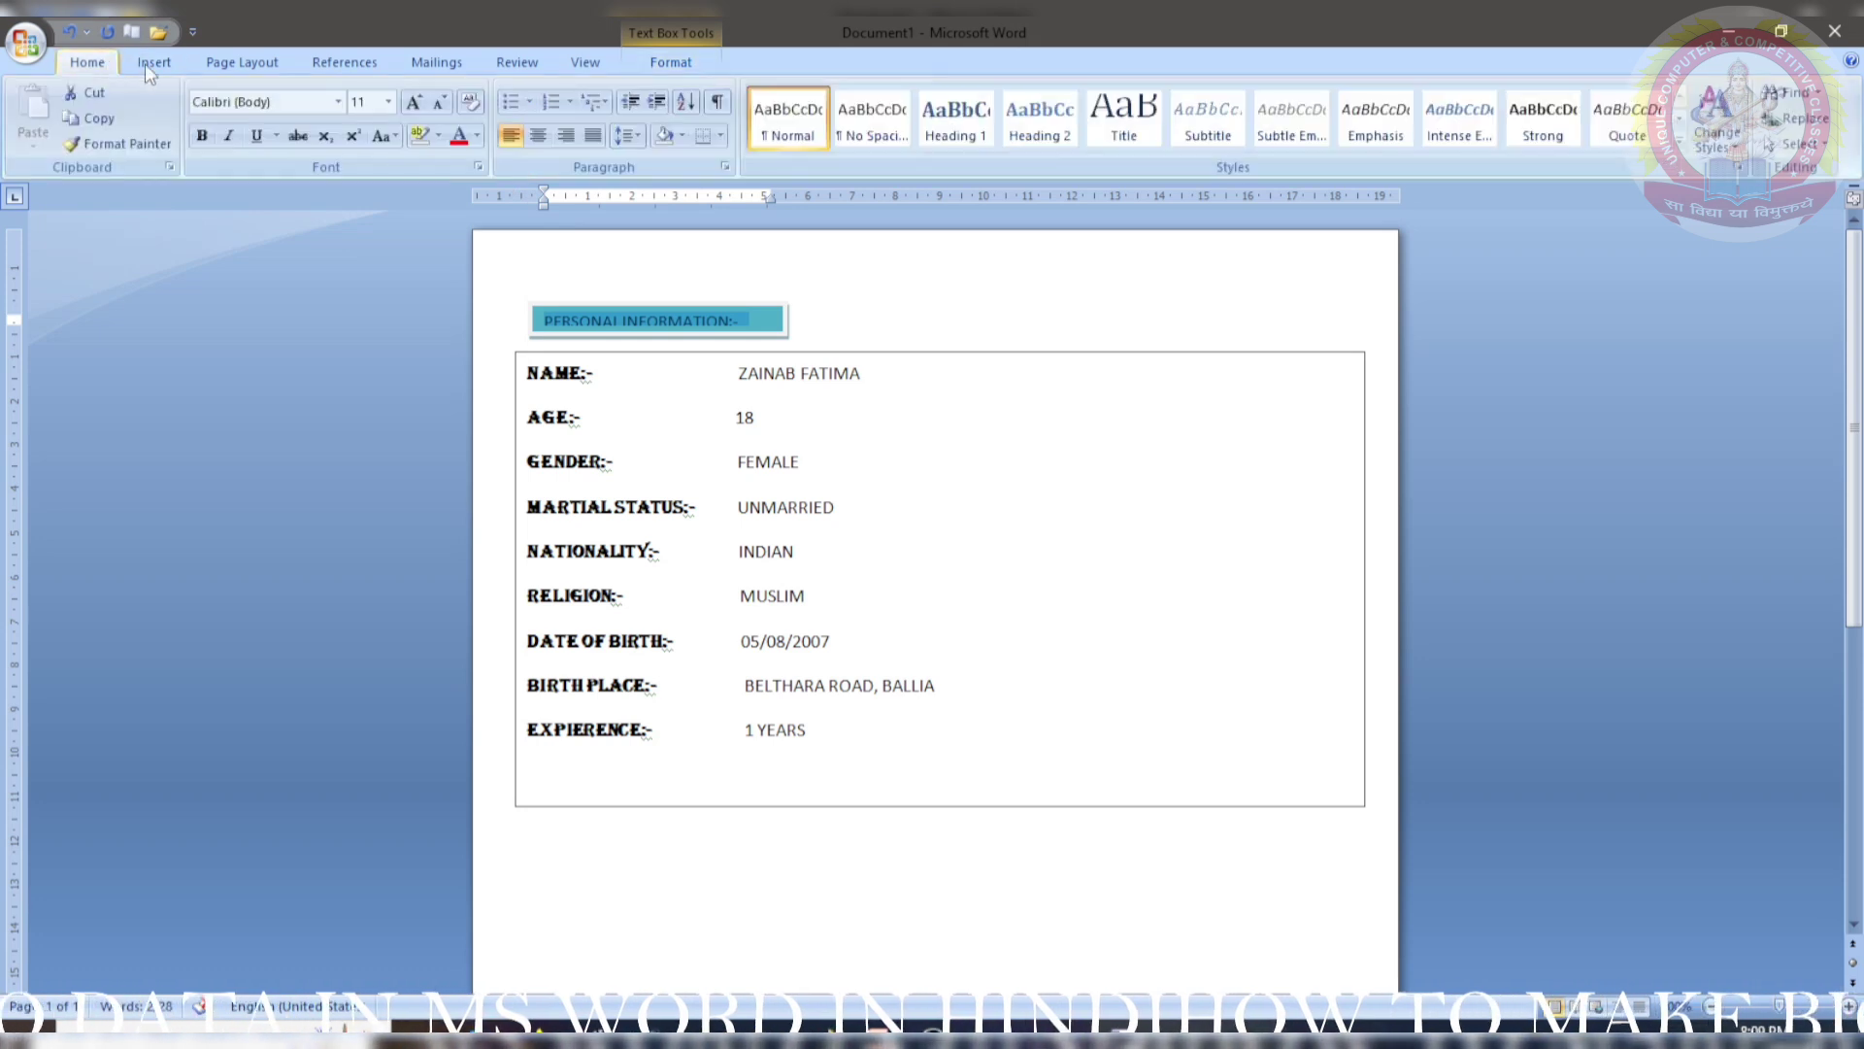
pyautogui.click(416, 103)
pyautogui.click(416, 103)
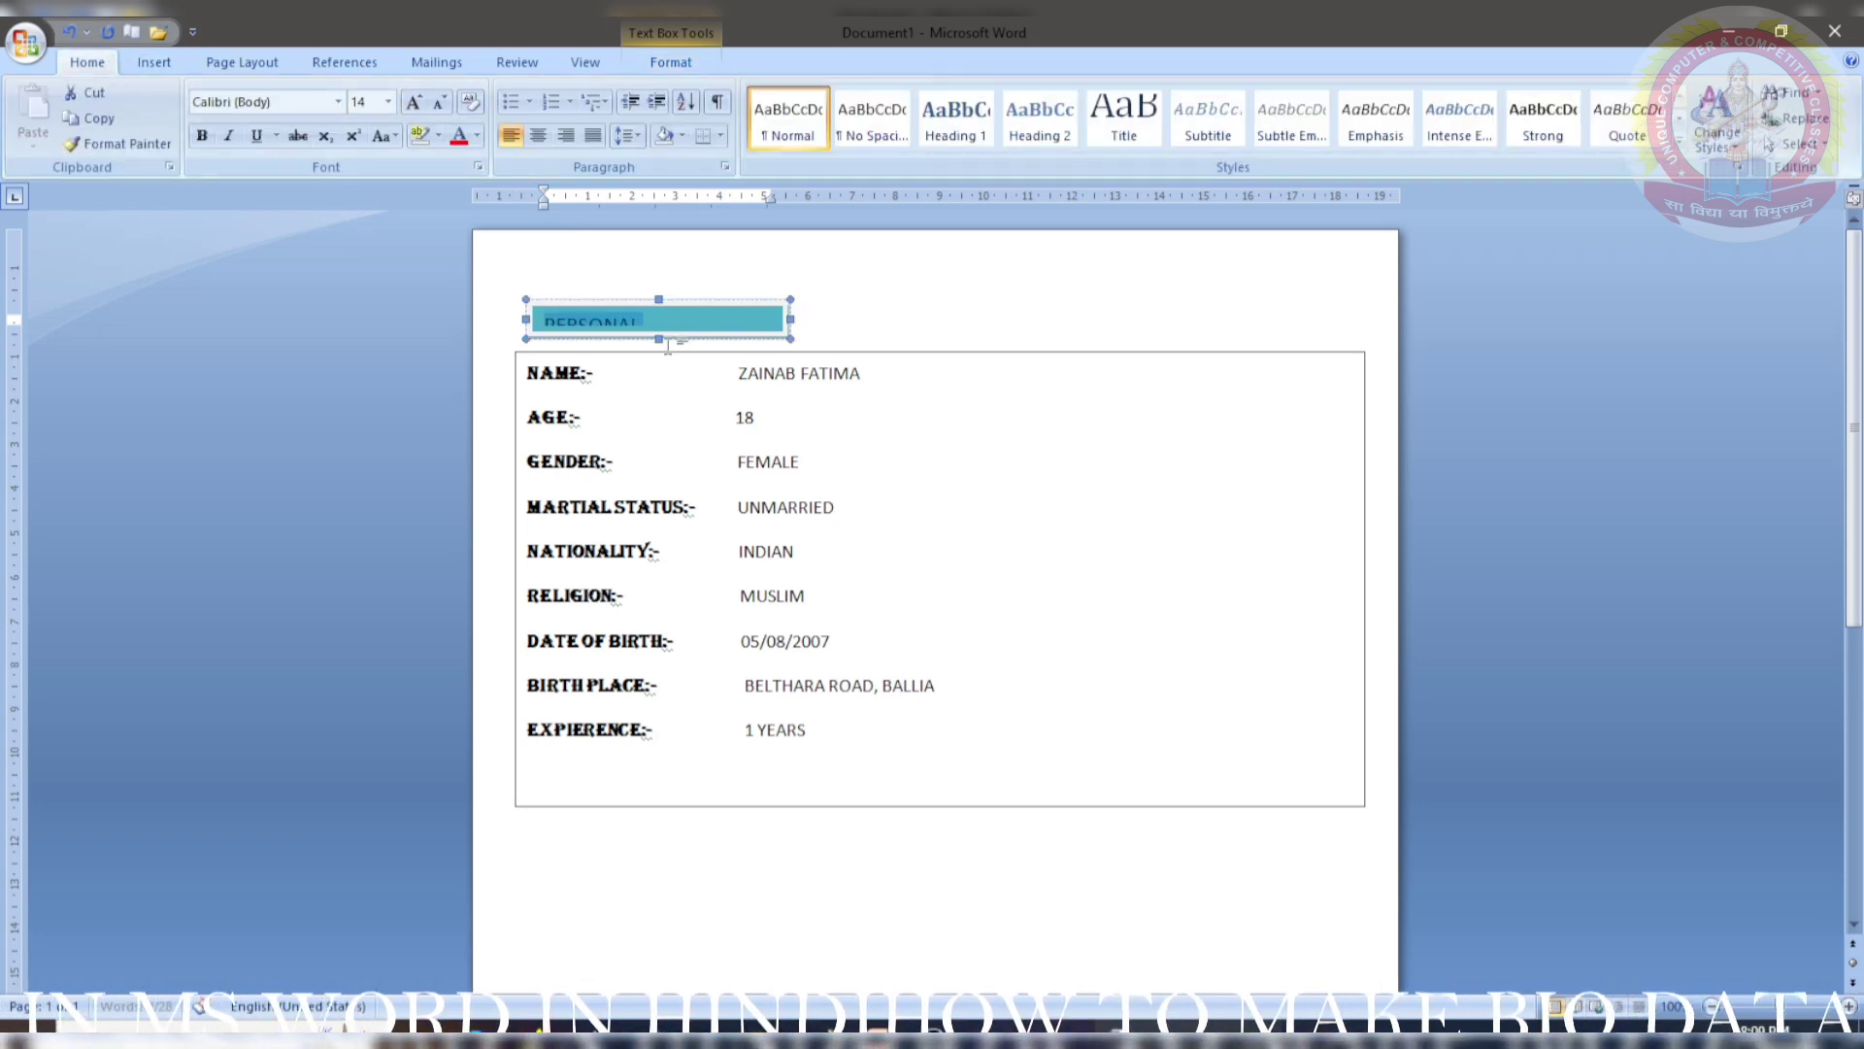
pyautogui.click(657, 342)
pyautogui.moveTo(787, 329); pyautogui.dragTo(856, 328)
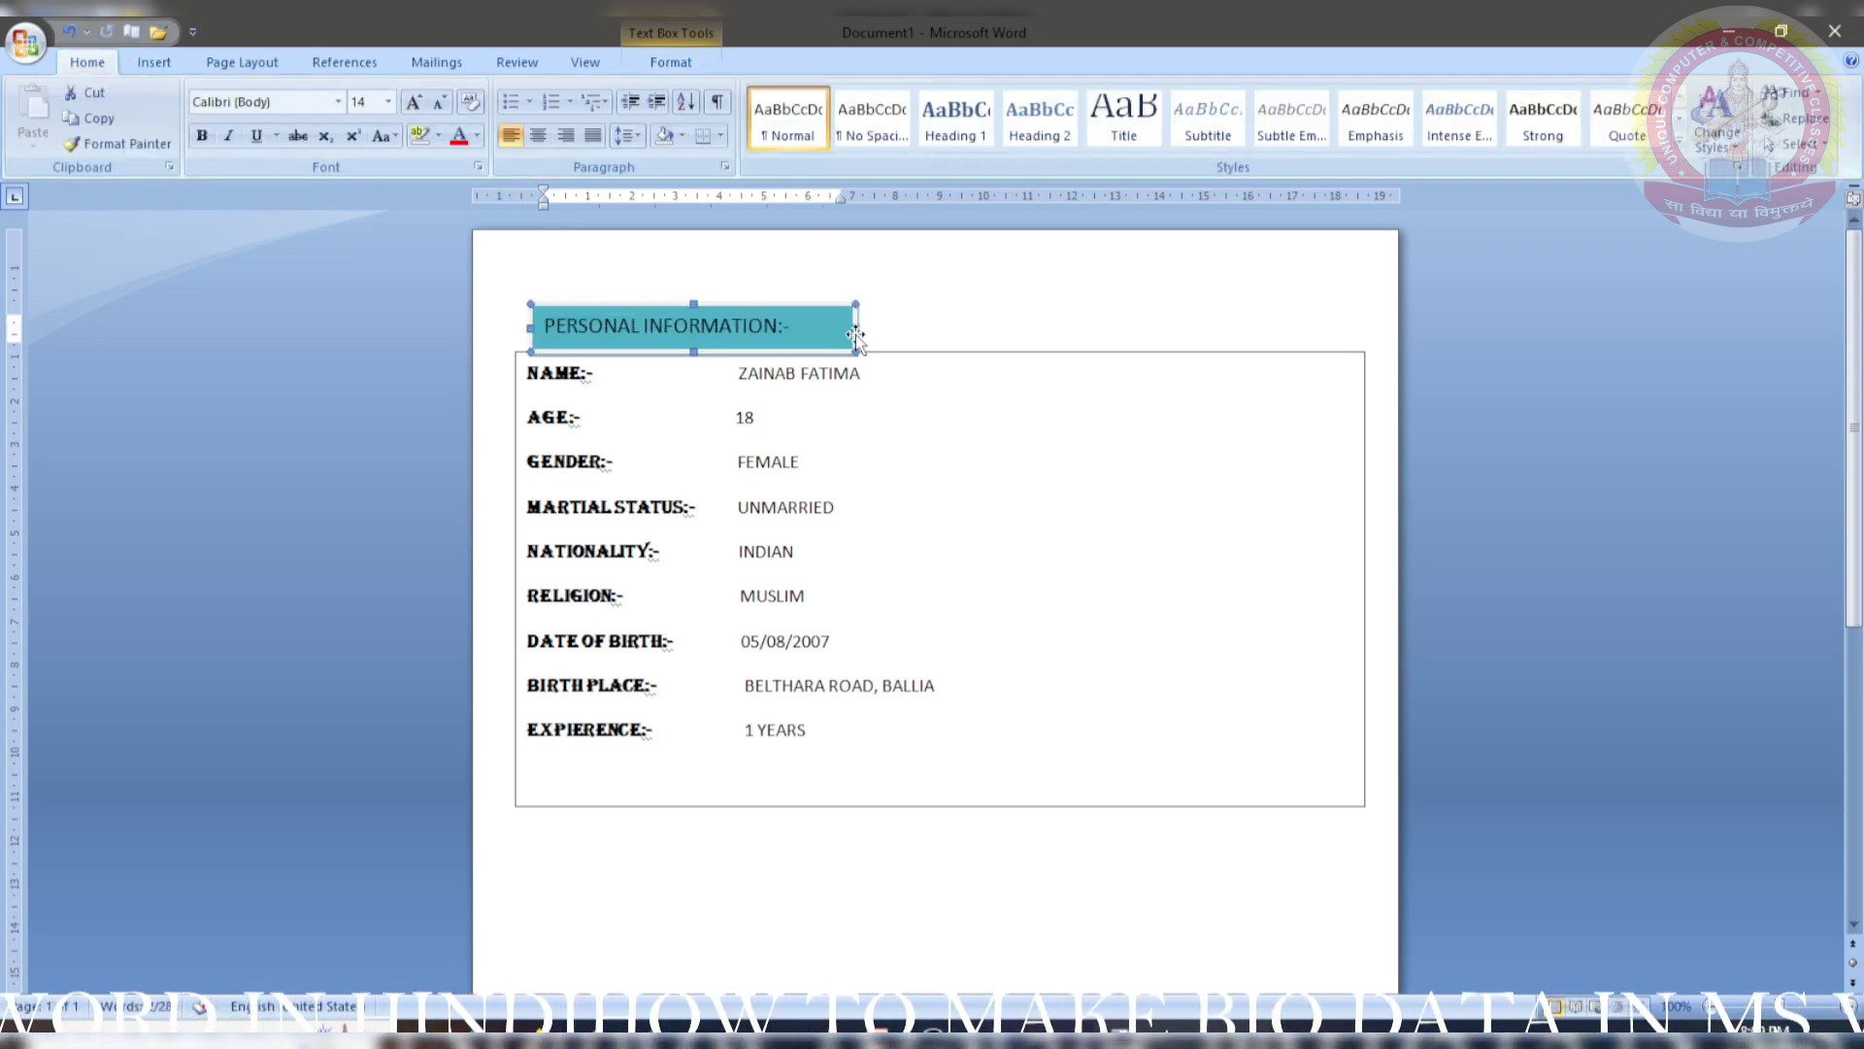
# - Lower the details box and seat the heading on its top-left edge
pyautogui.click(812, 808)
pyautogui.moveTo(812, 806); pyautogui.dragTo(815, 840)
pyautogui.click(646, 353)
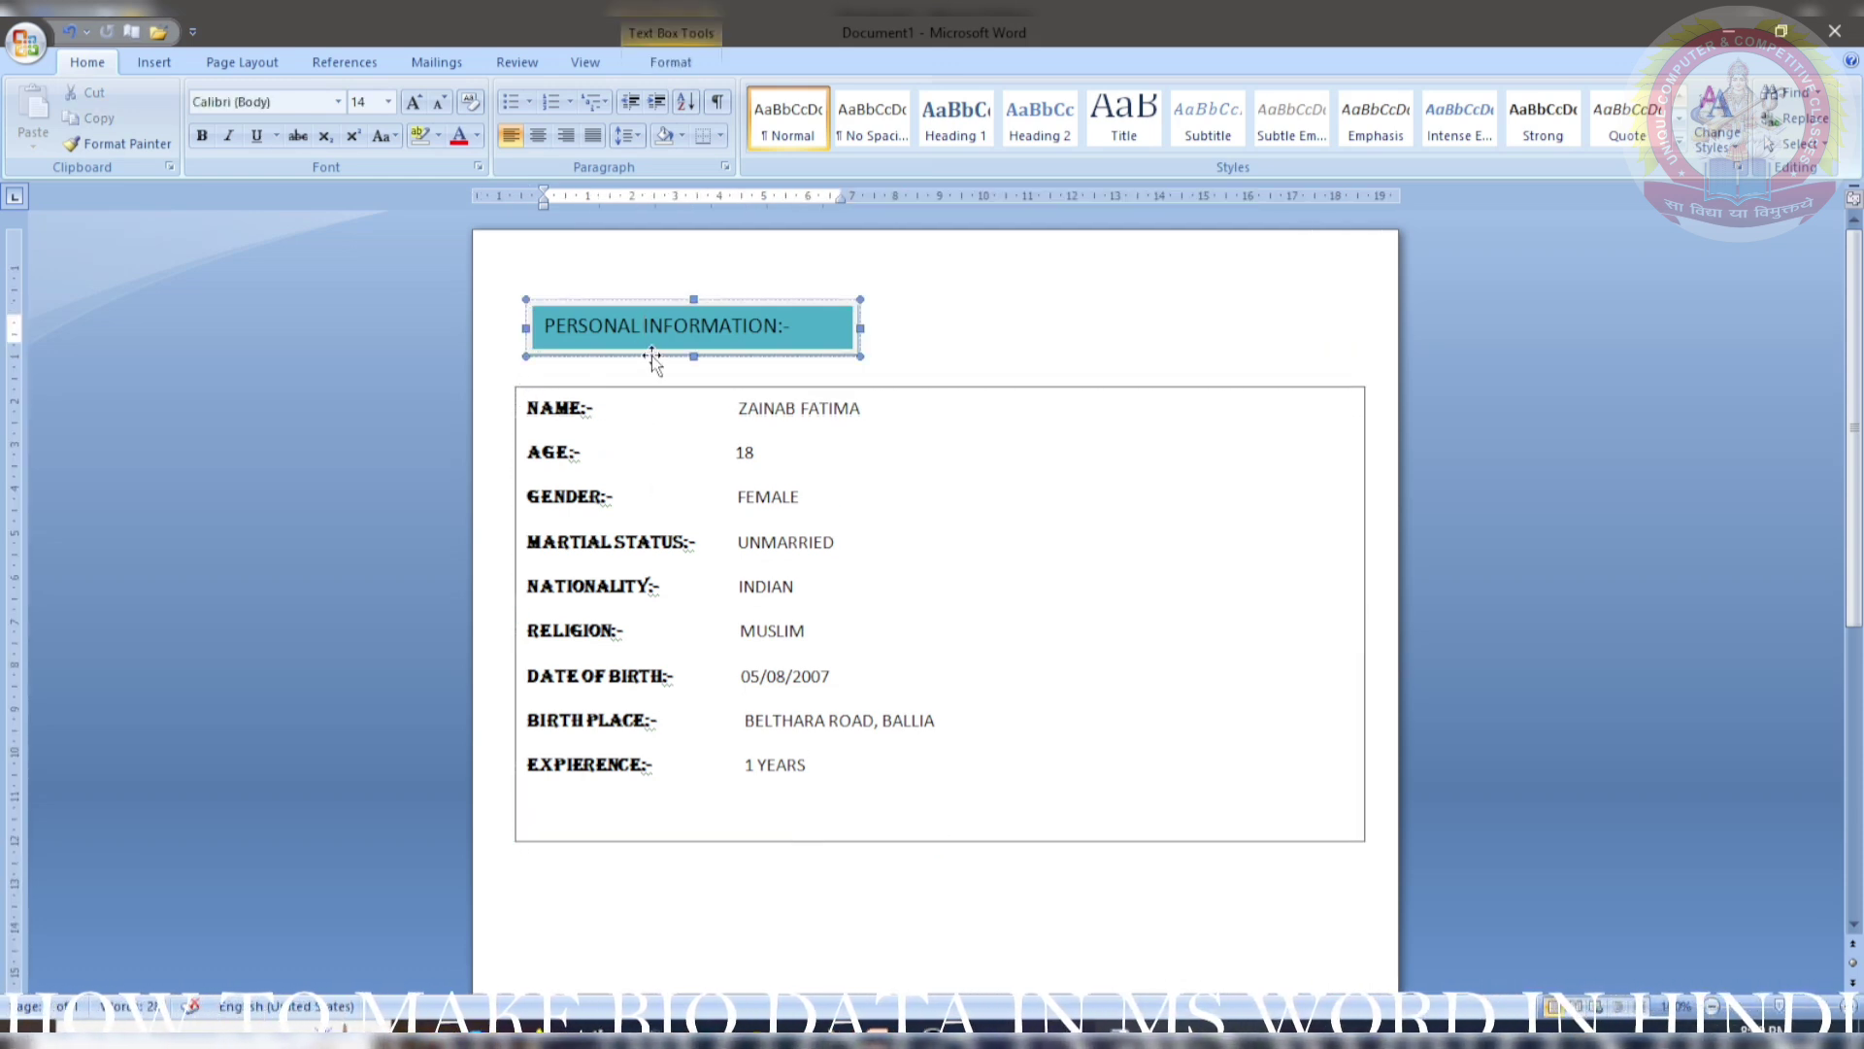
pyautogui.moveTo(631, 354); pyautogui.dragTo(643, 373)
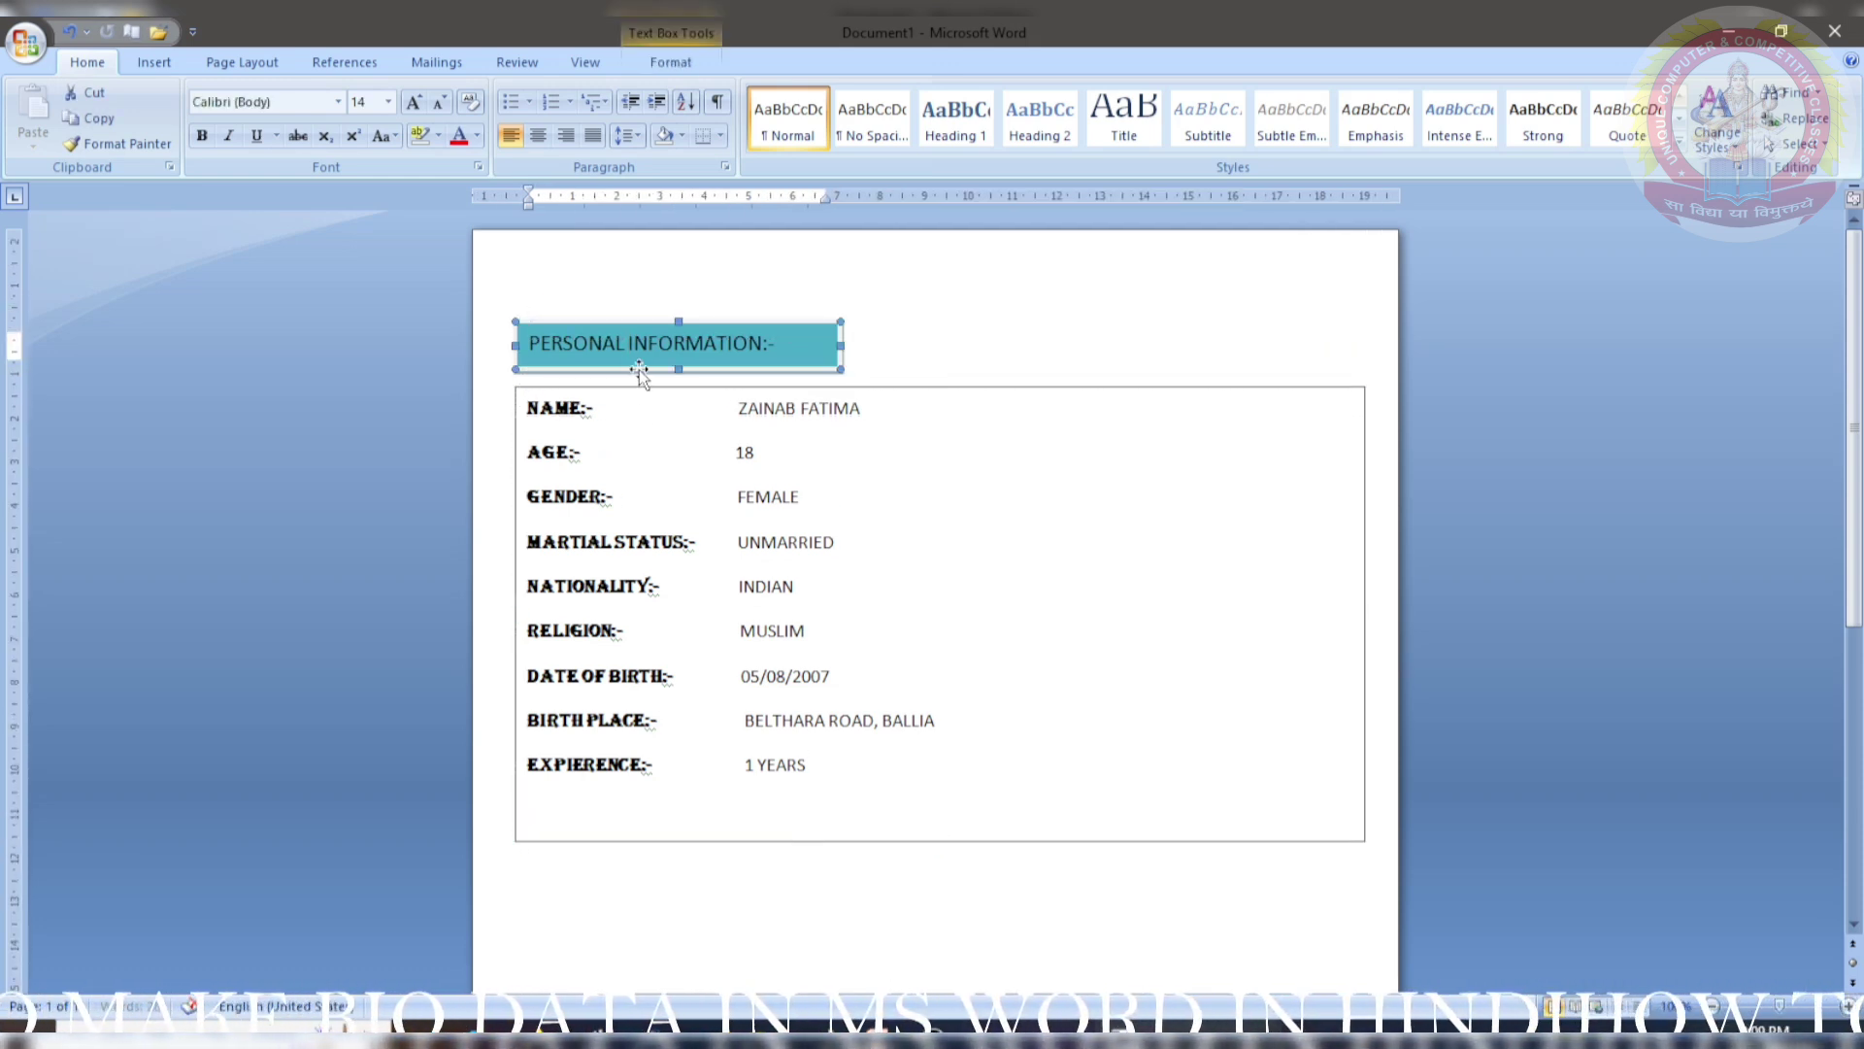
pyautogui.click(755, 825)
# - Set the details box to No Fill and No Outline
pyautogui.click(680, 61)
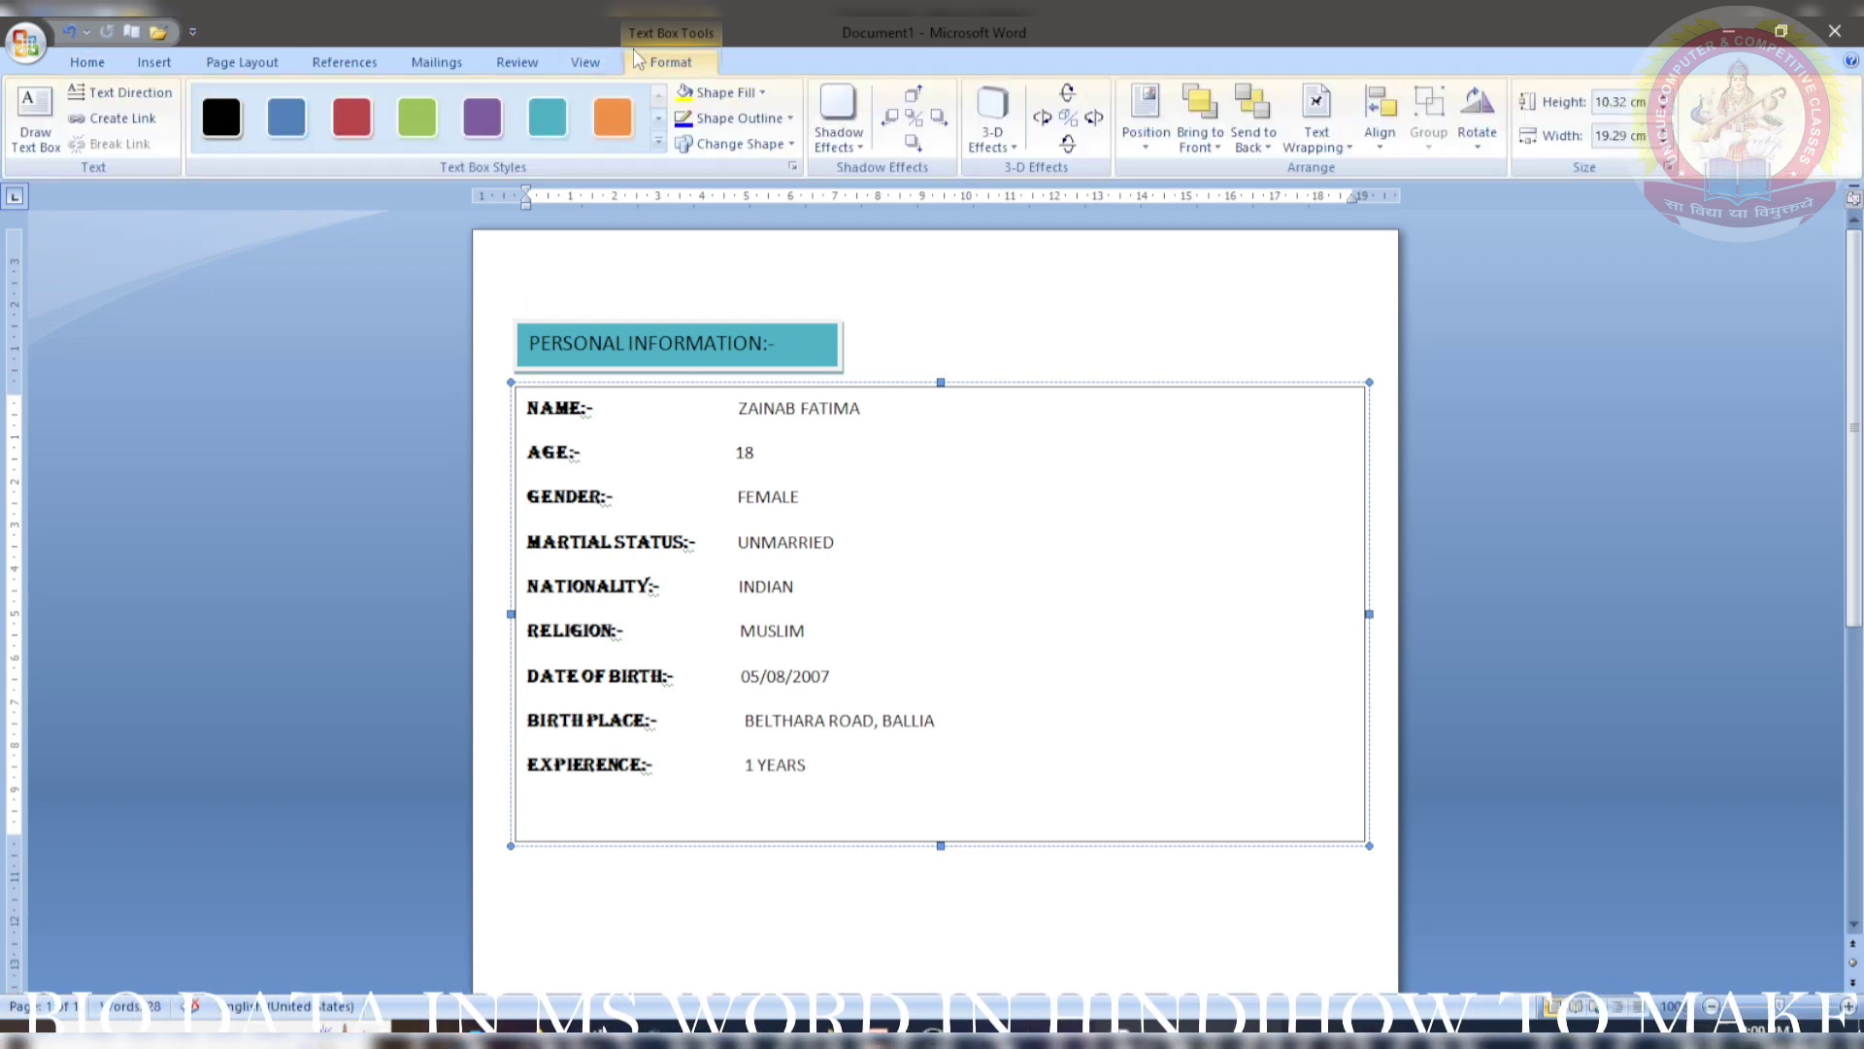
pyautogui.click(726, 92)
pyautogui.click(728, 292)
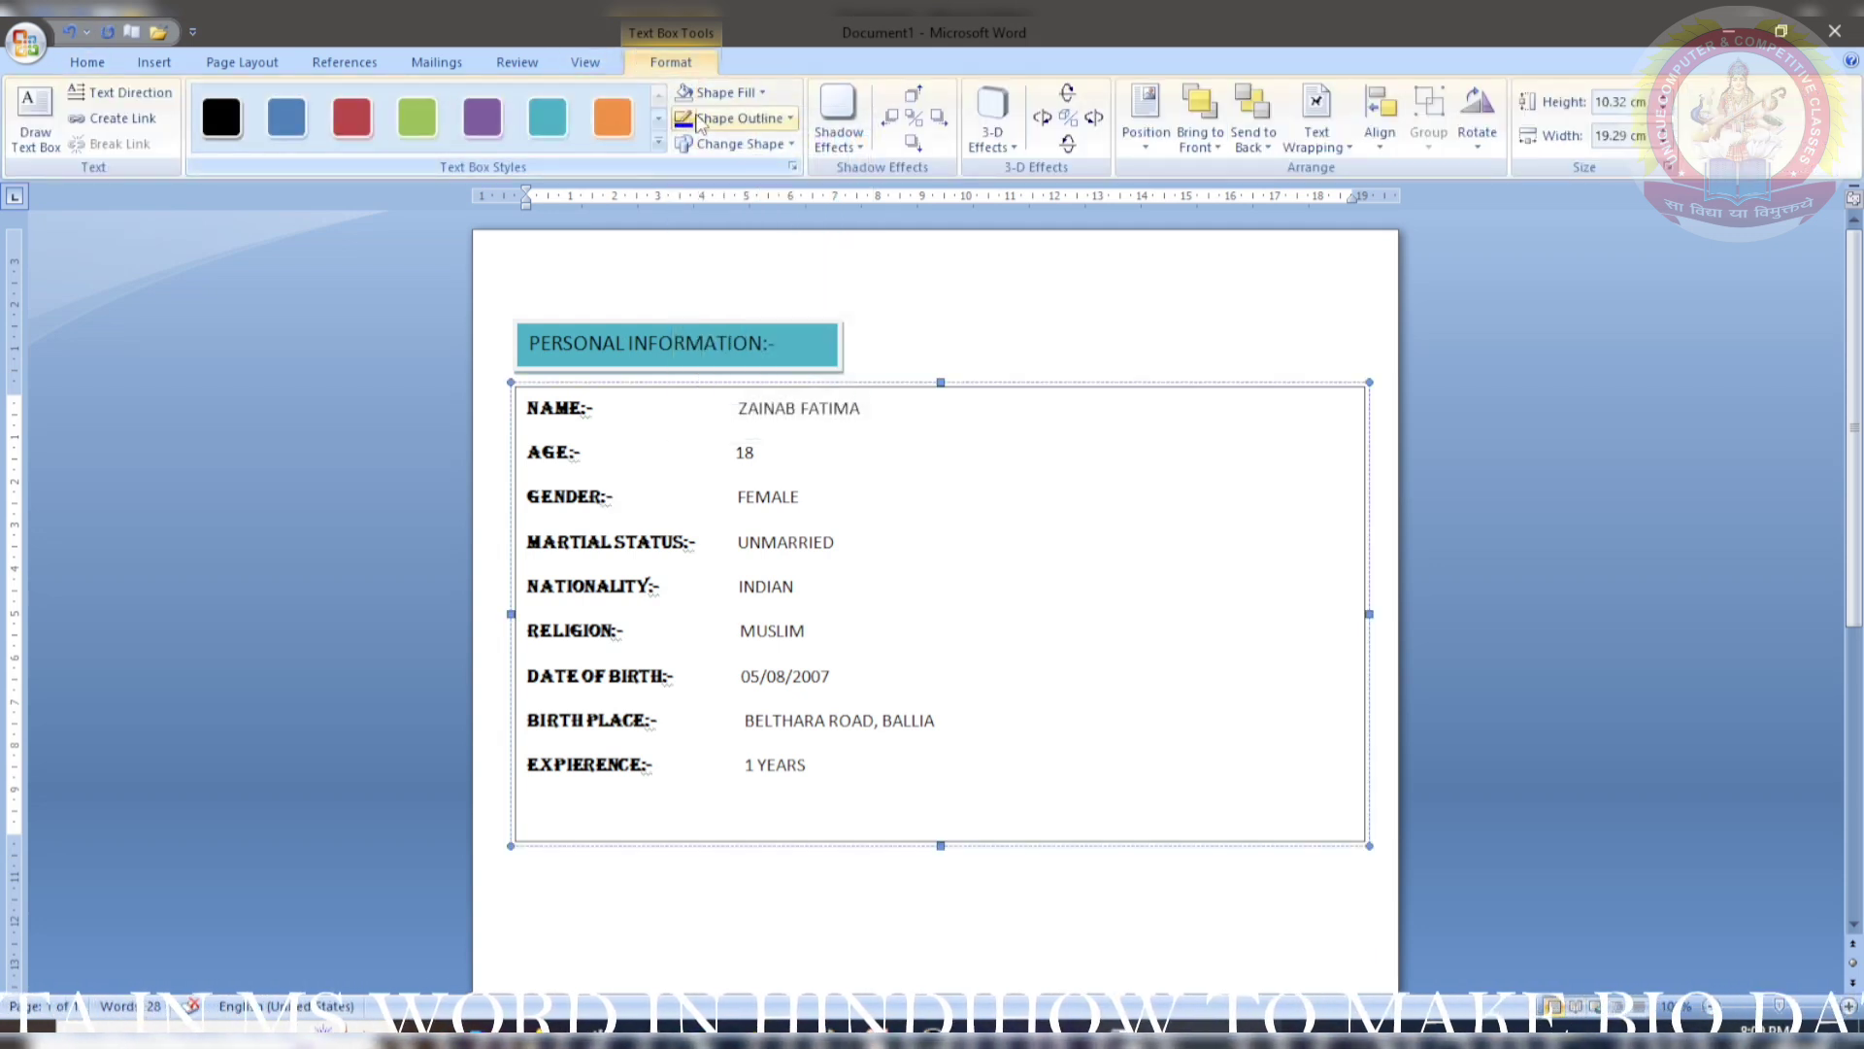
pyautogui.click(719, 116)
pyautogui.click(728, 319)
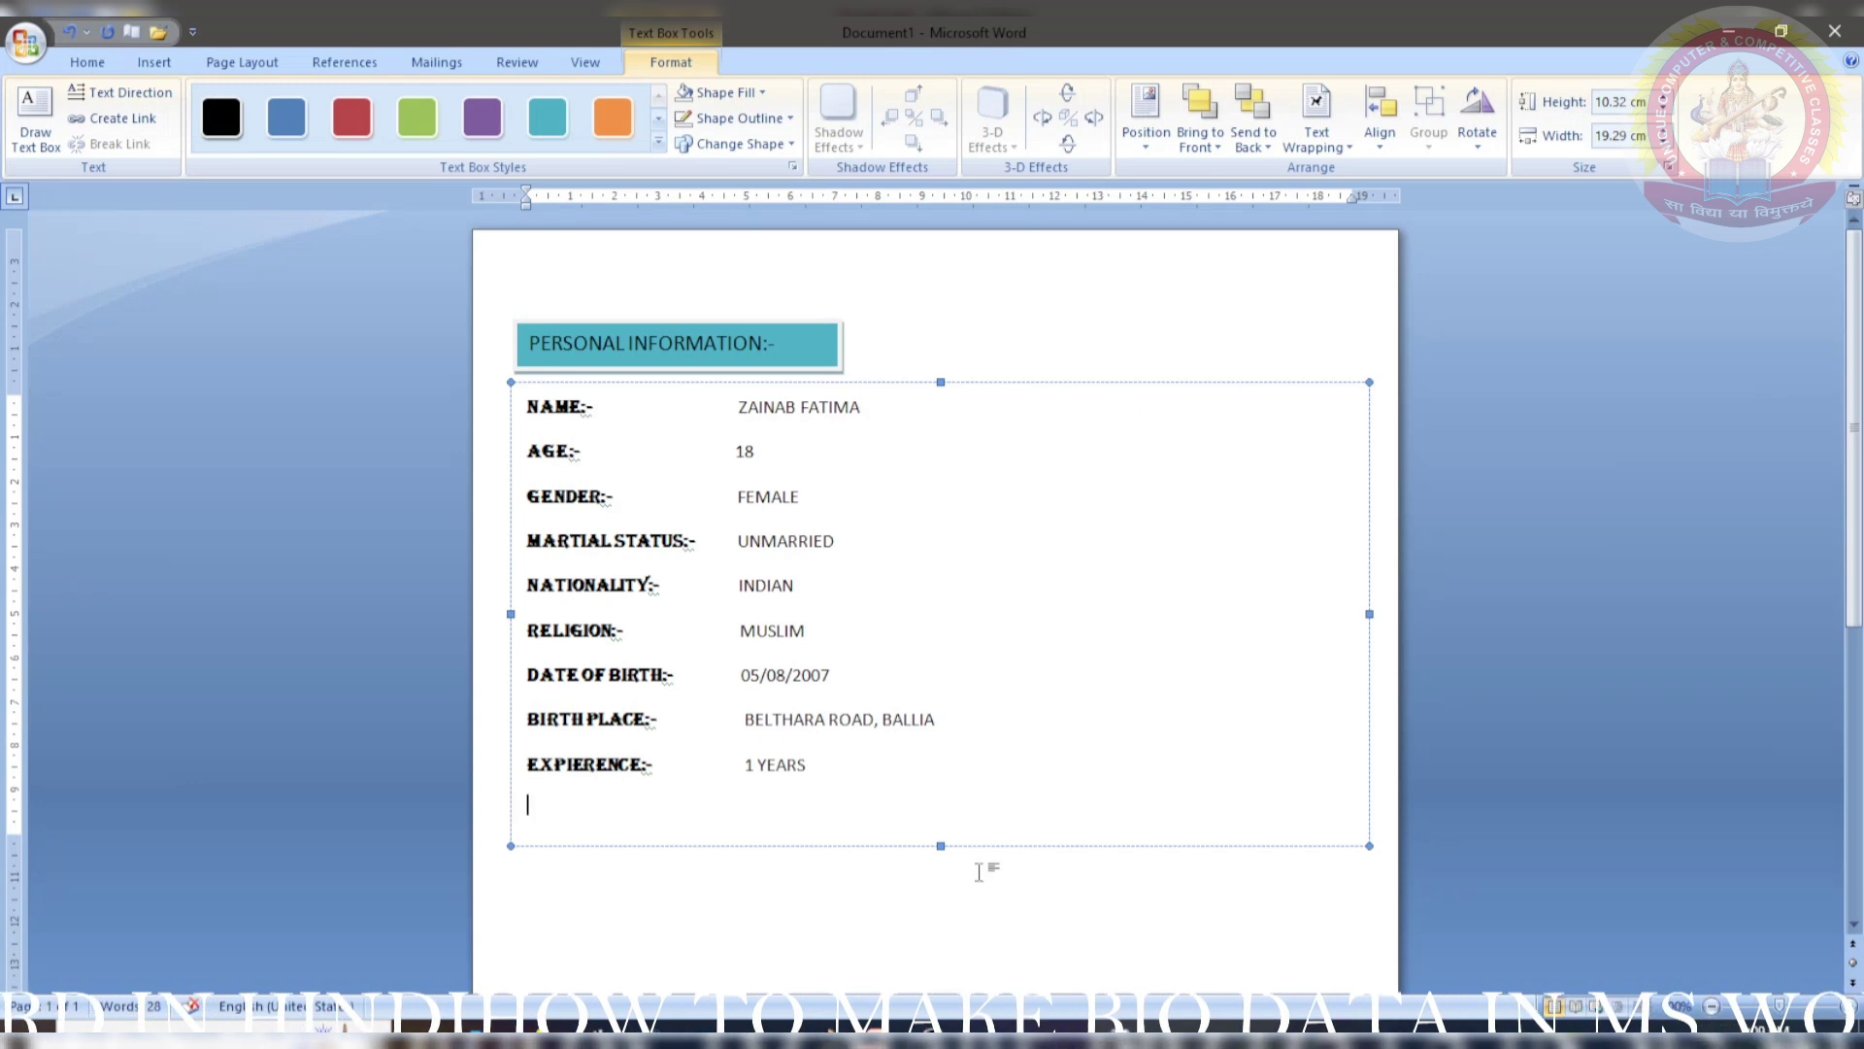
pyautogui.click(992, 865)
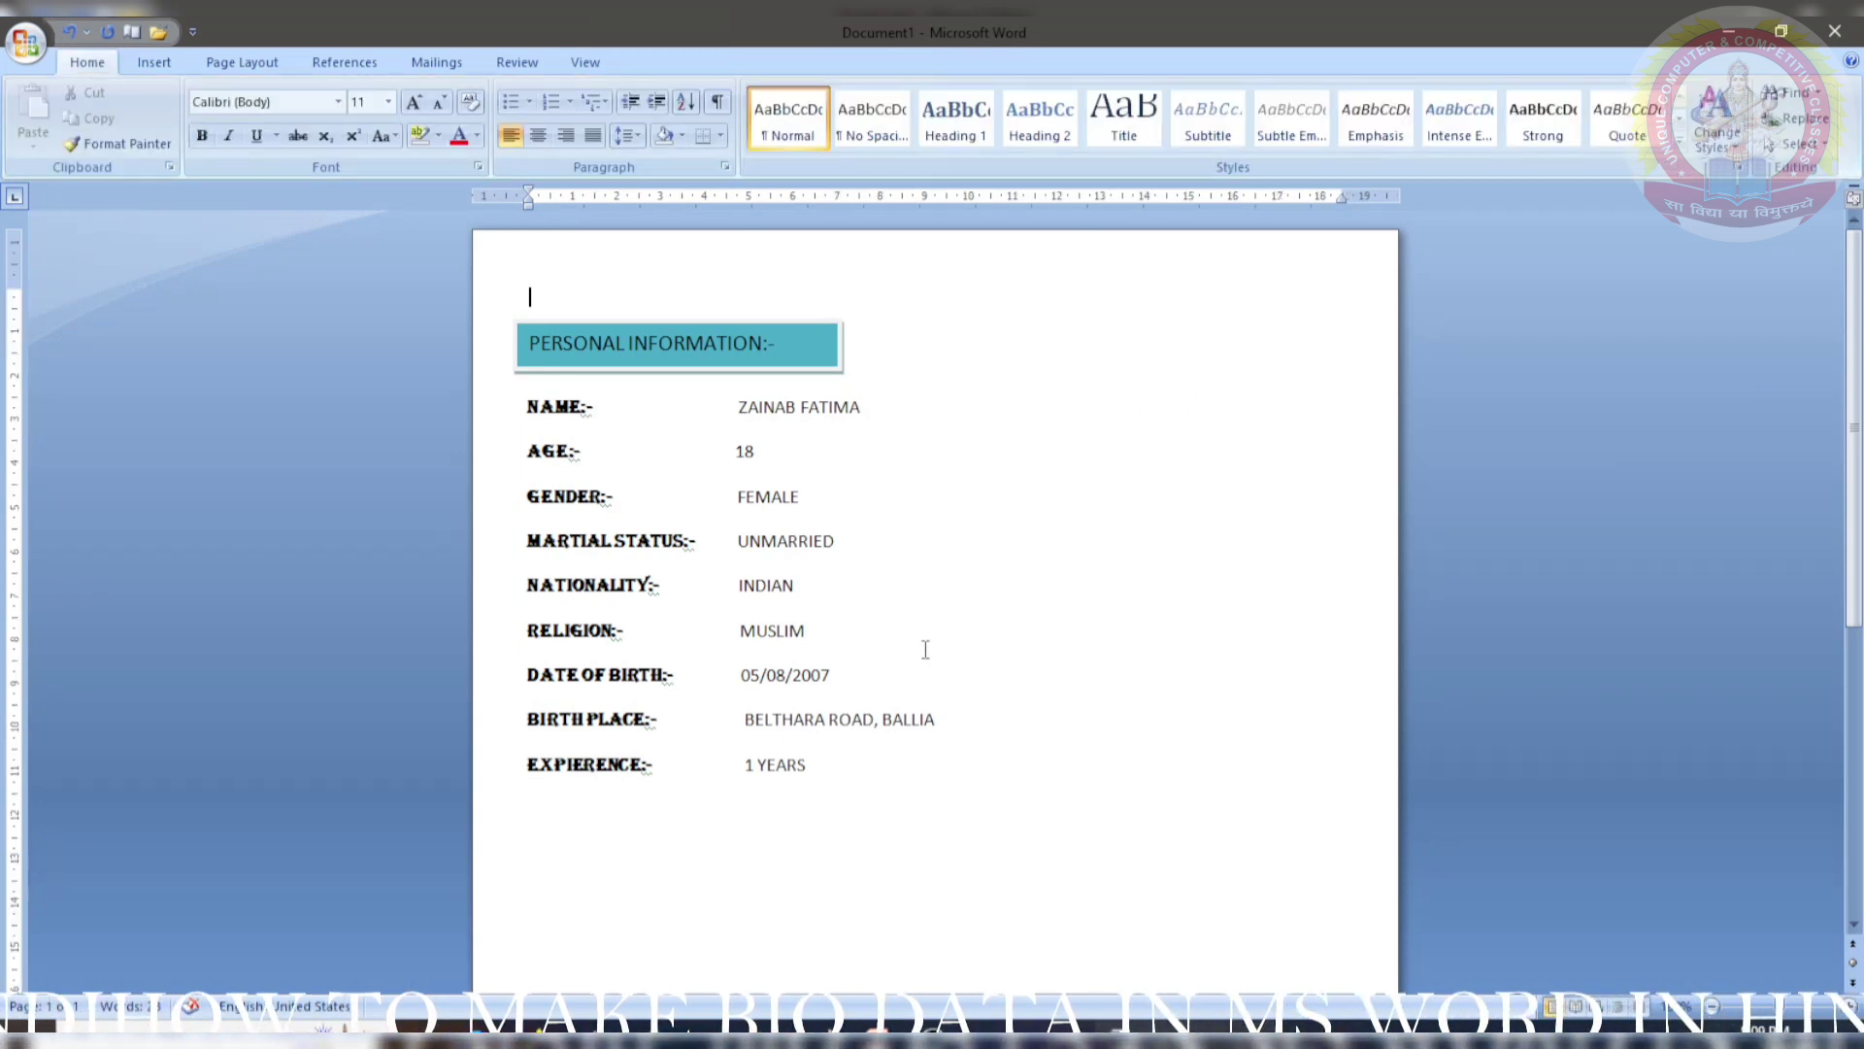
# - Choose Draw Text Box from the Insert Text Box gallery
pyautogui.scroll(-10, 767, 523)
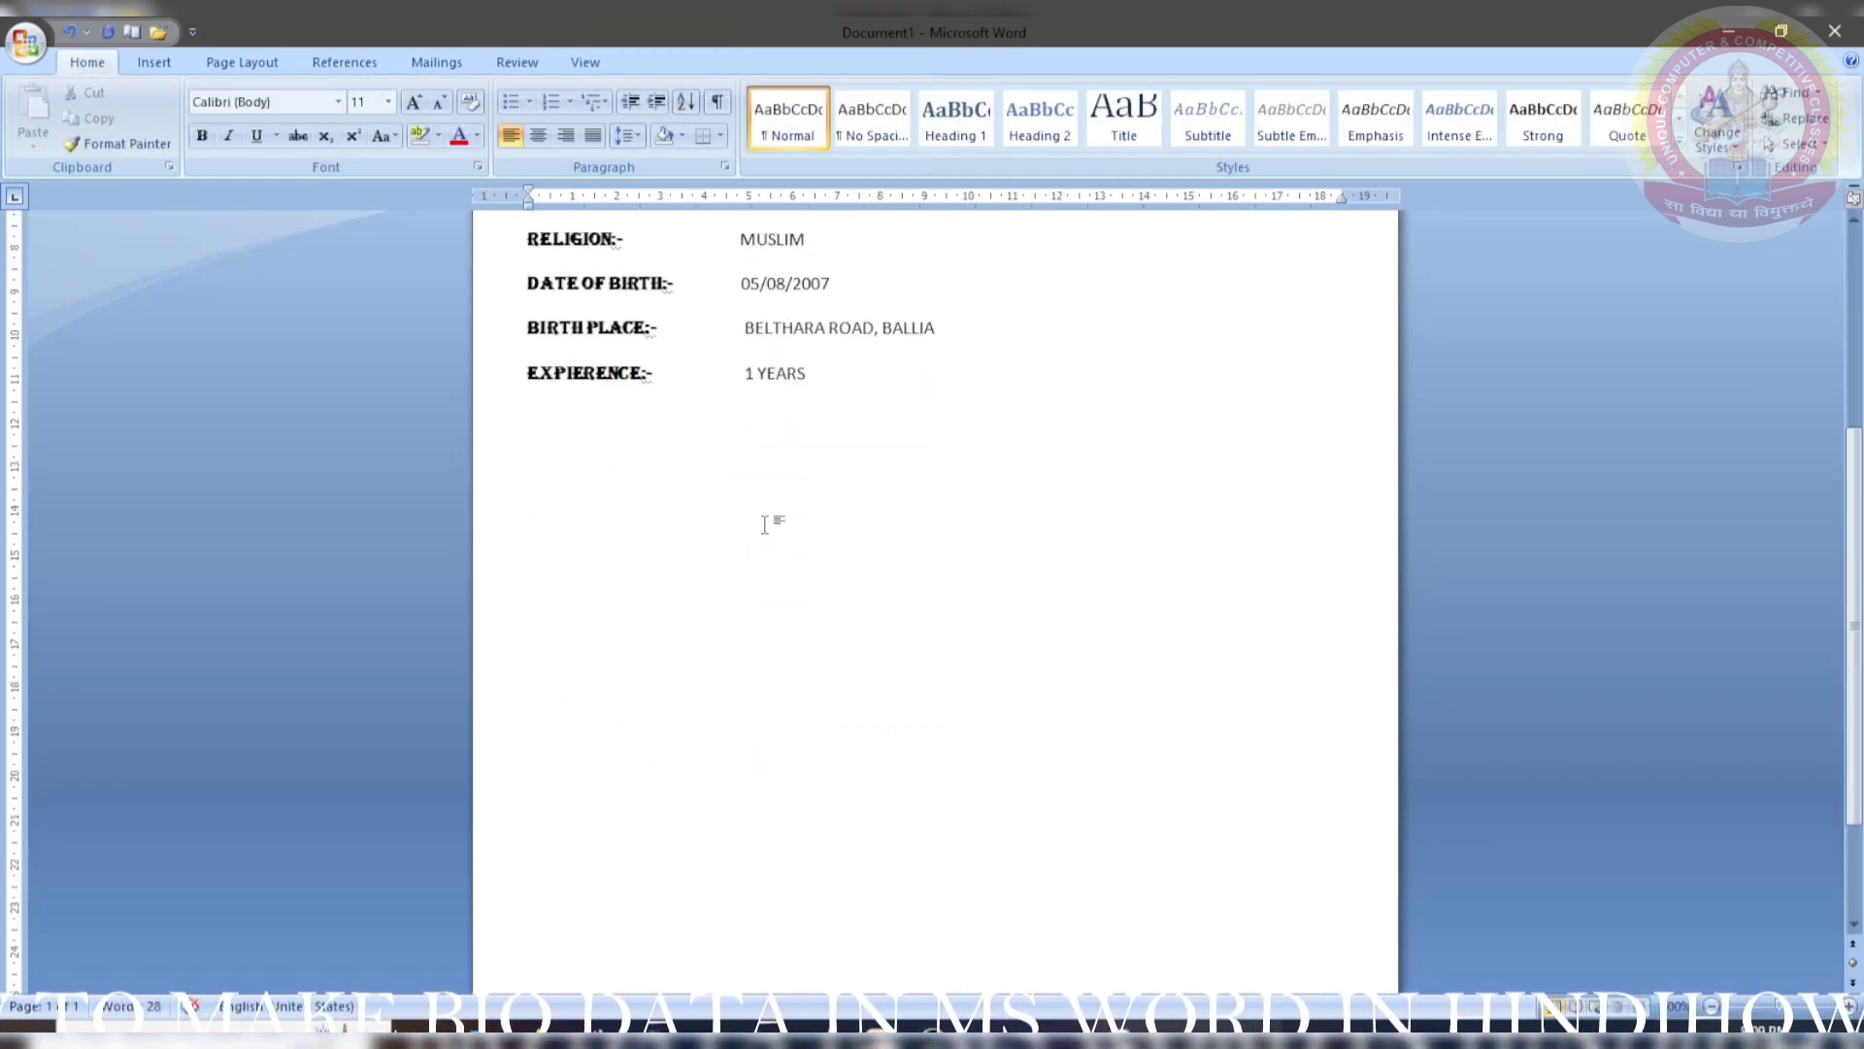
pyautogui.scroll(10, 765, 524)
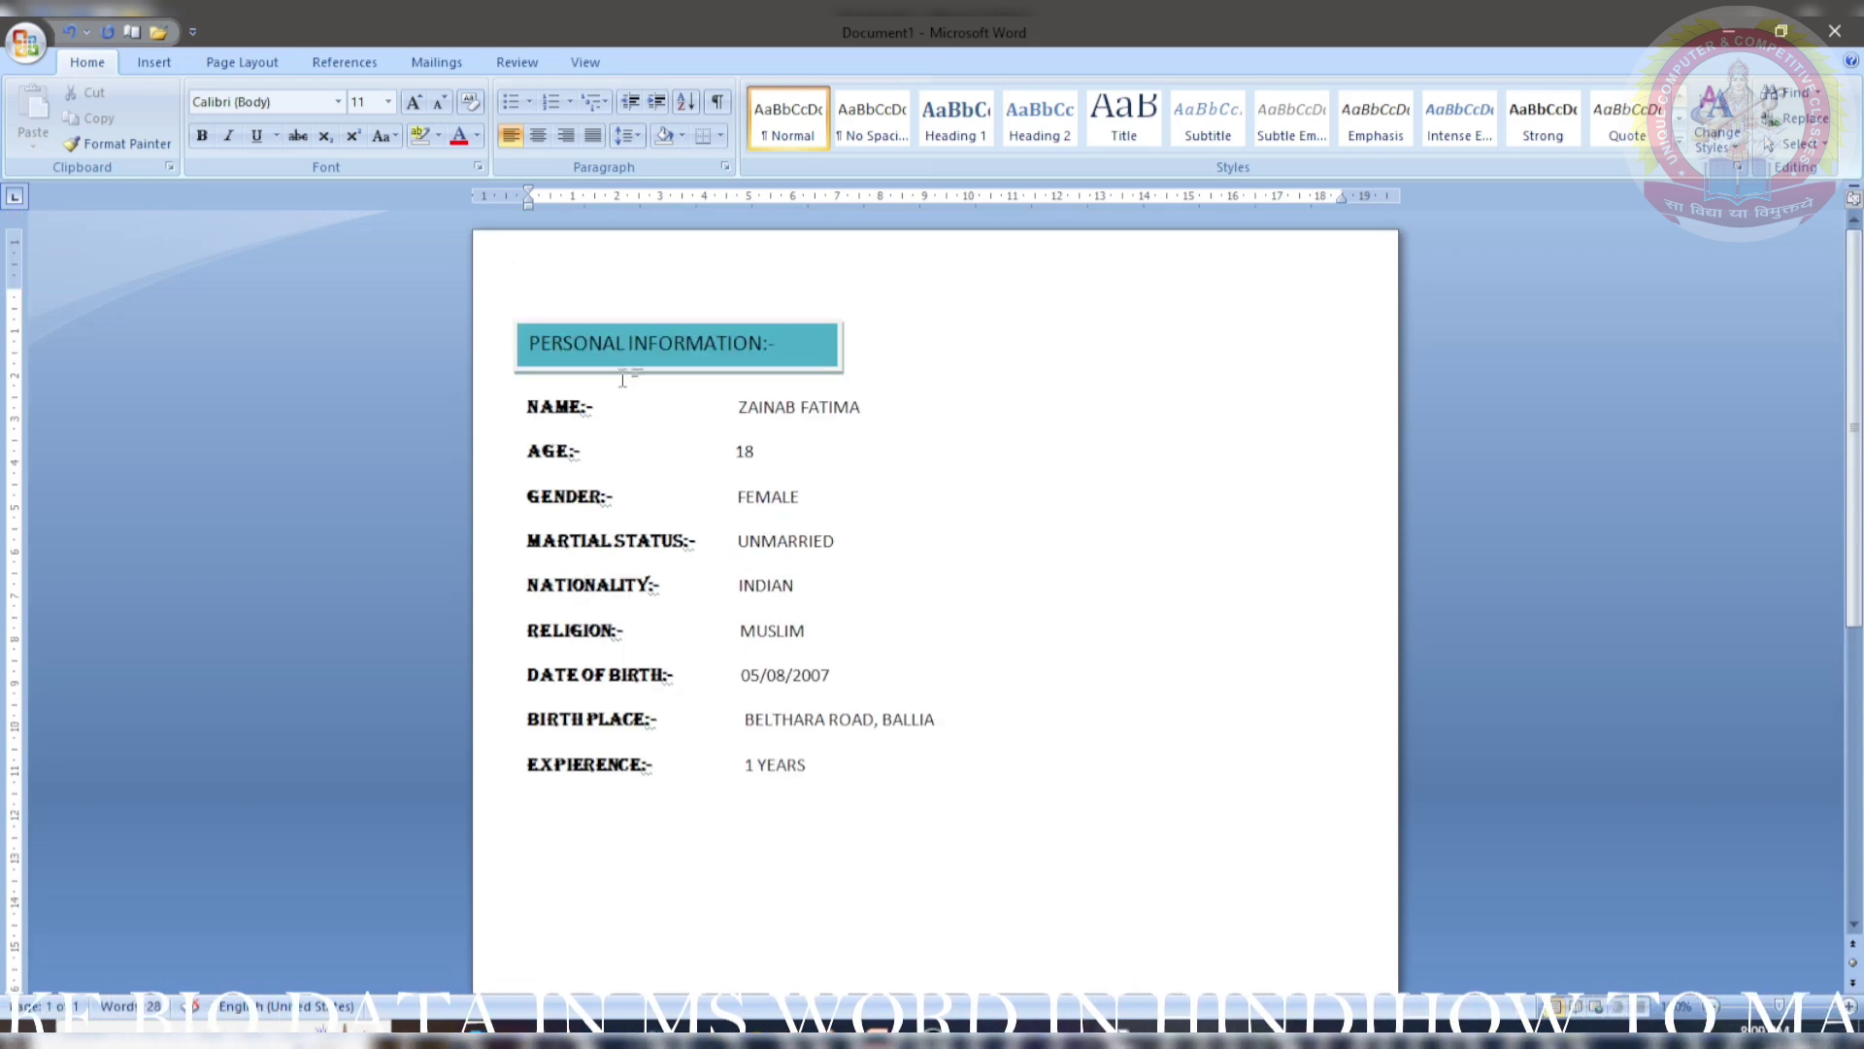
pyautogui.click(157, 66)
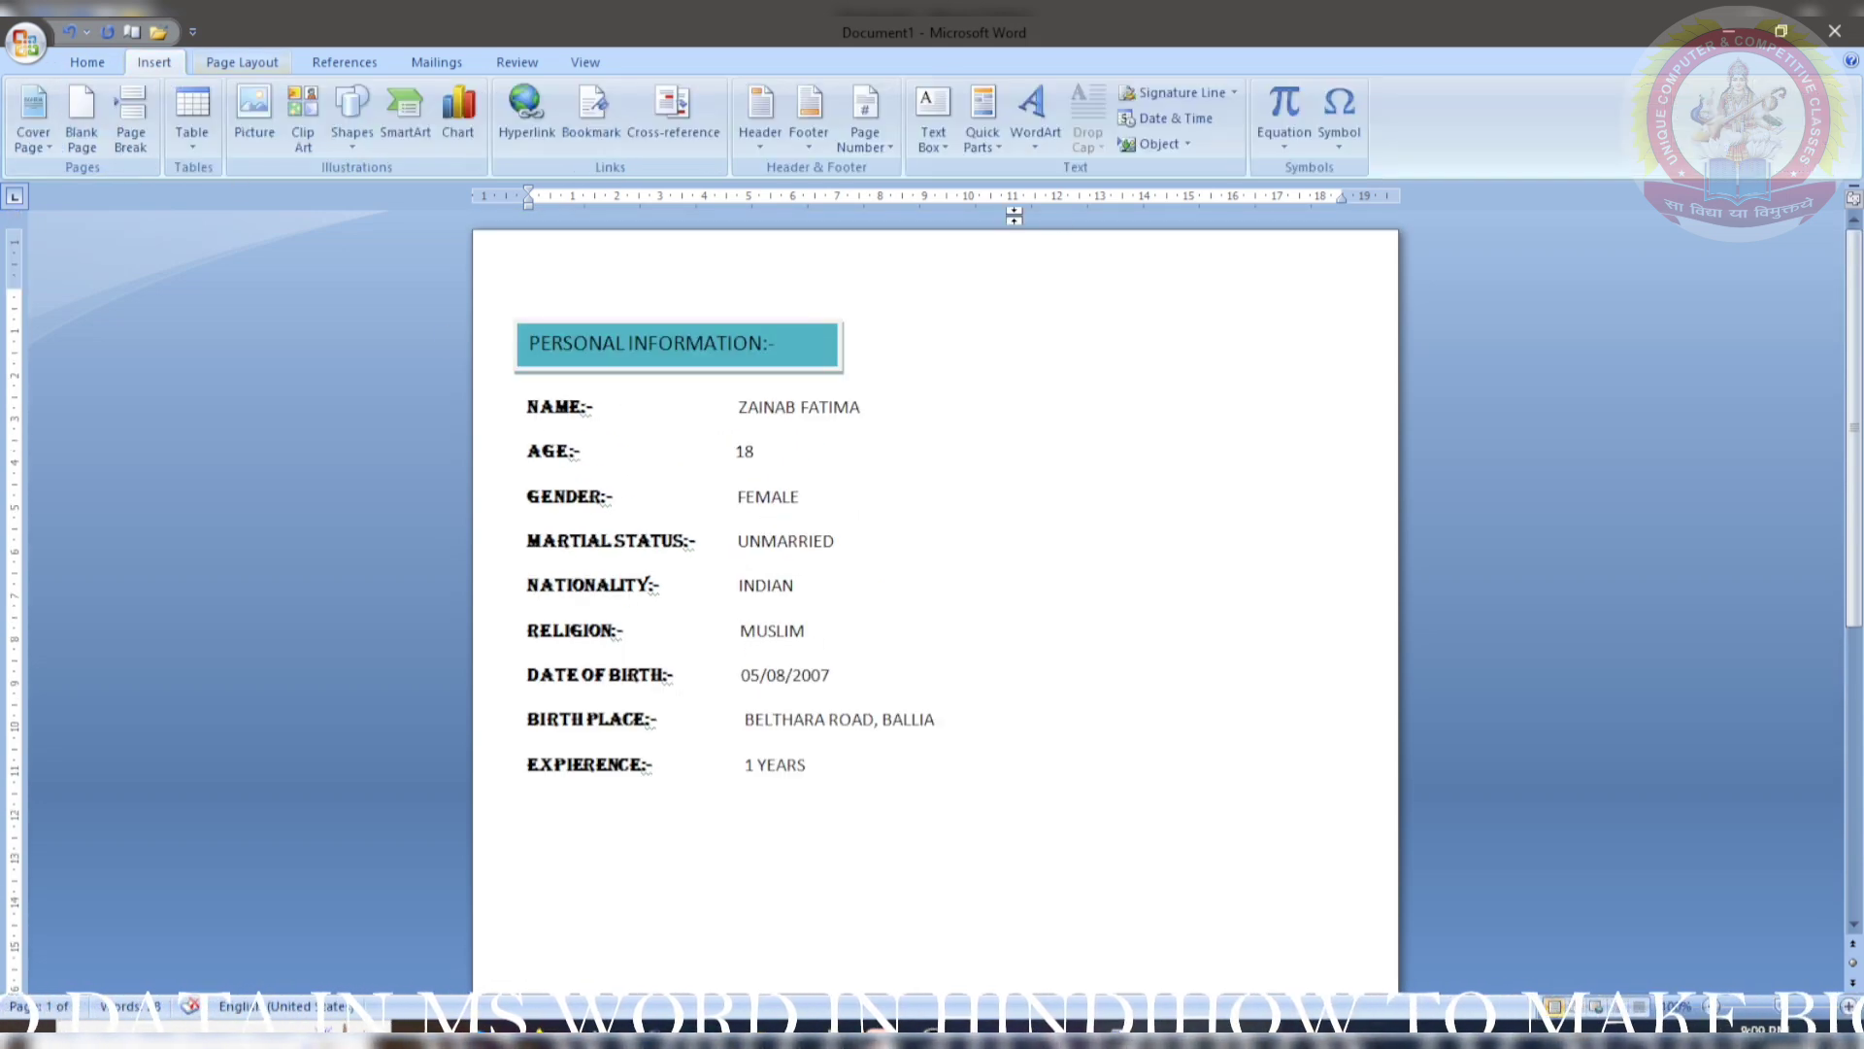
pyautogui.click(932, 119)
pyautogui.click(993, 808)
# - Draw a text box below the experience line for the EDUCATIONAL QUALIFICATION:- heading
pyautogui.scroll(-3, 583, 621)
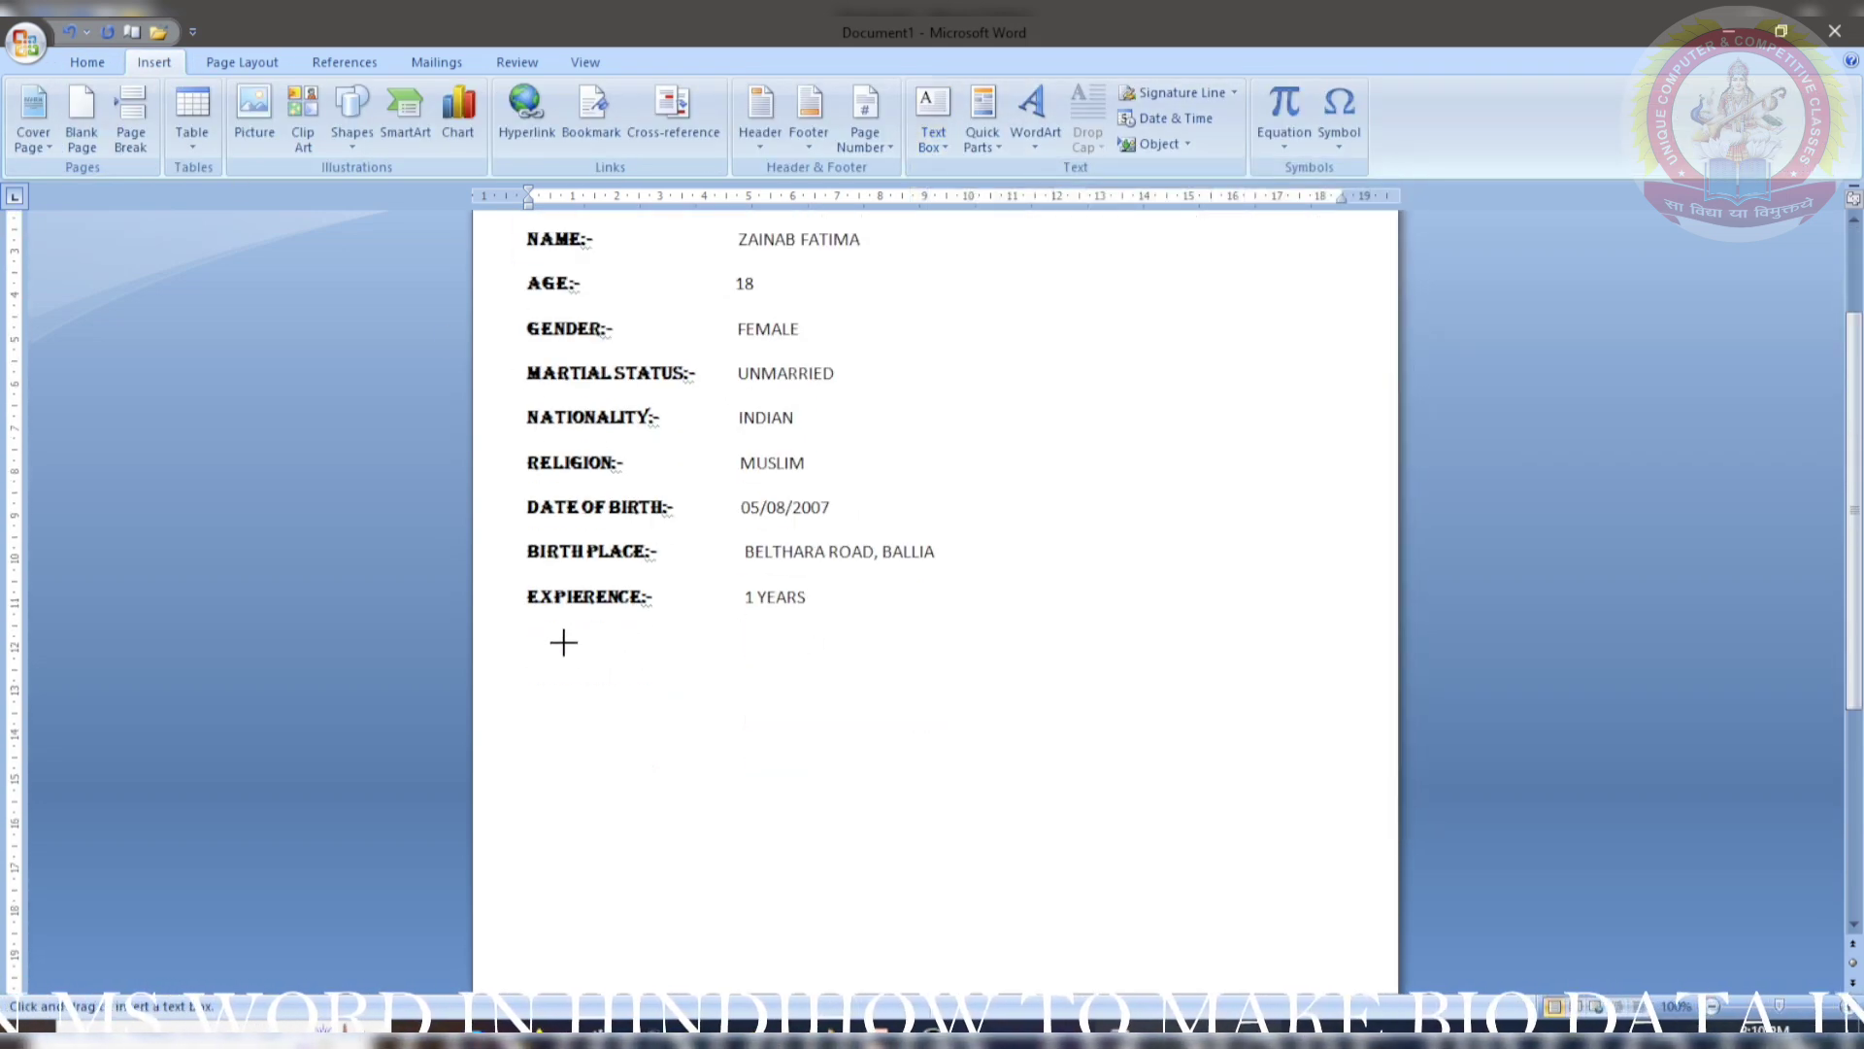
pyautogui.moveTo(526, 627)
pyautogui.mouseDown()
pyautogui.moveTo(550, 666)
pyautogui.moveTo(842, 678)
pyautogui.mouseUp()
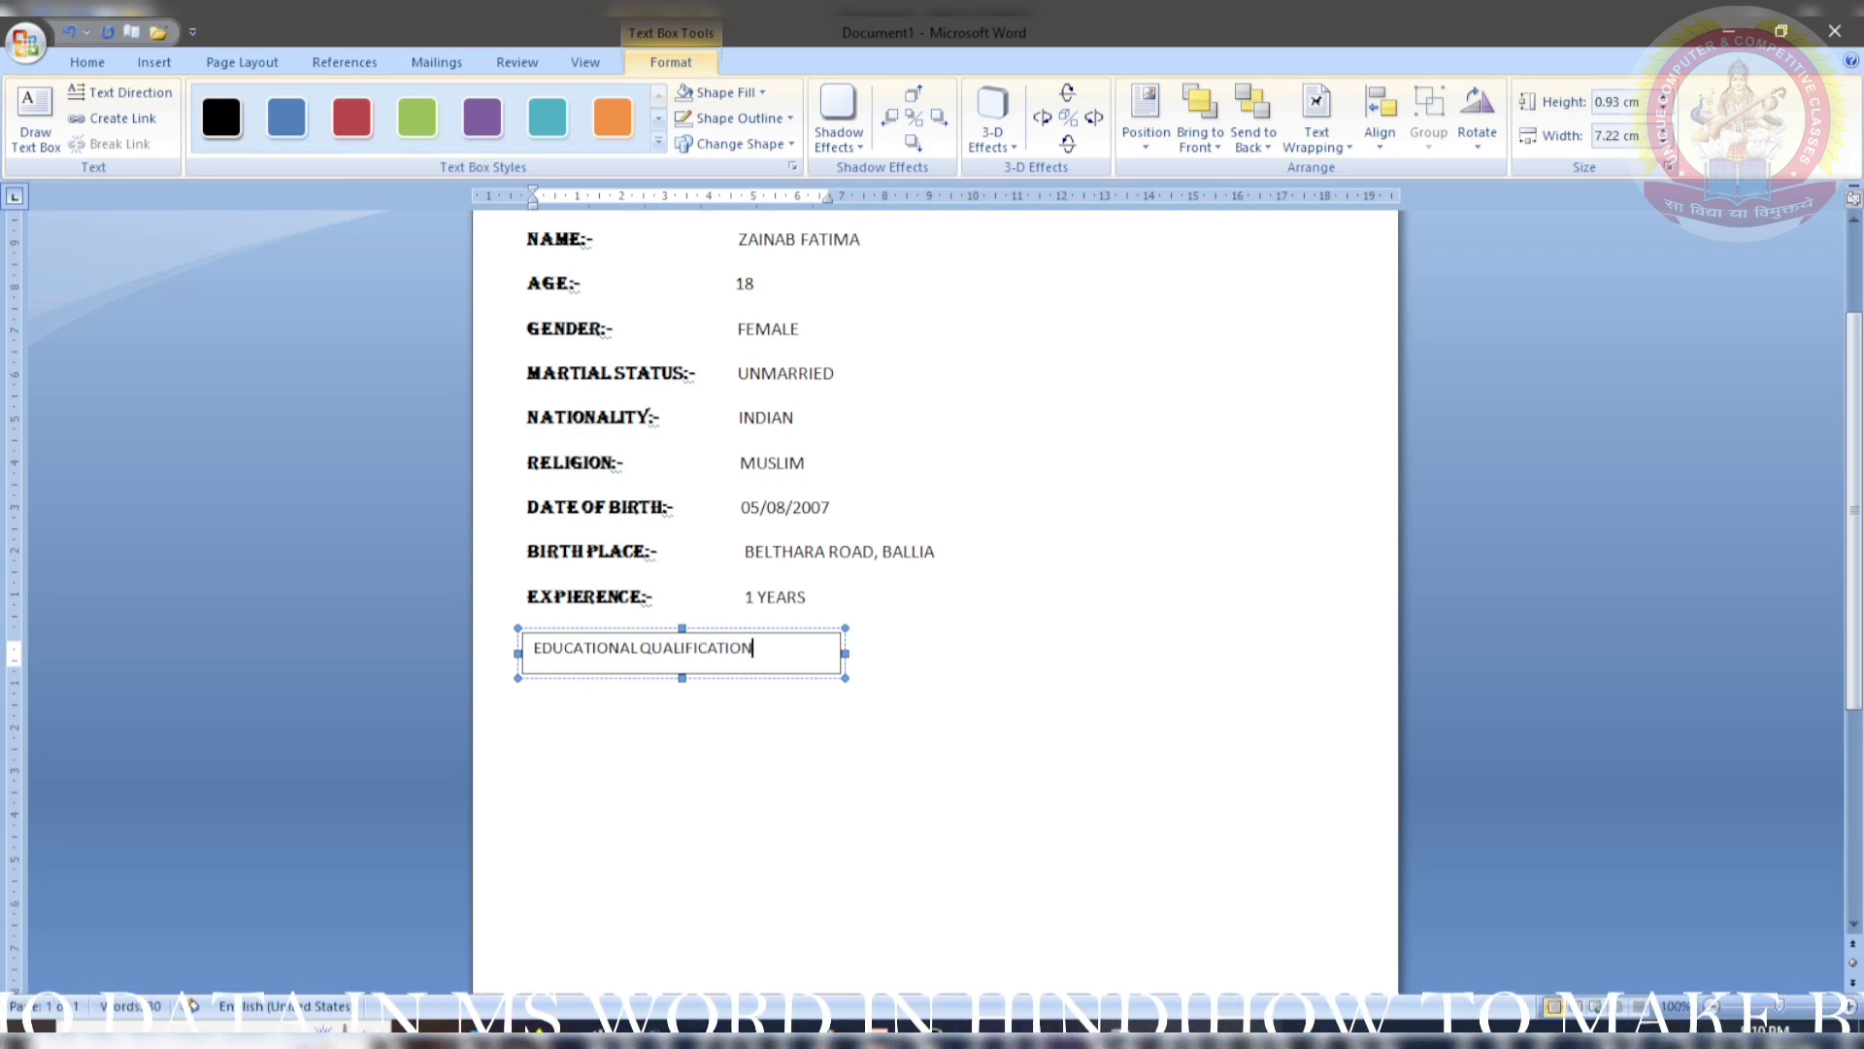
pyautogui.scroll(3, 741, 613)
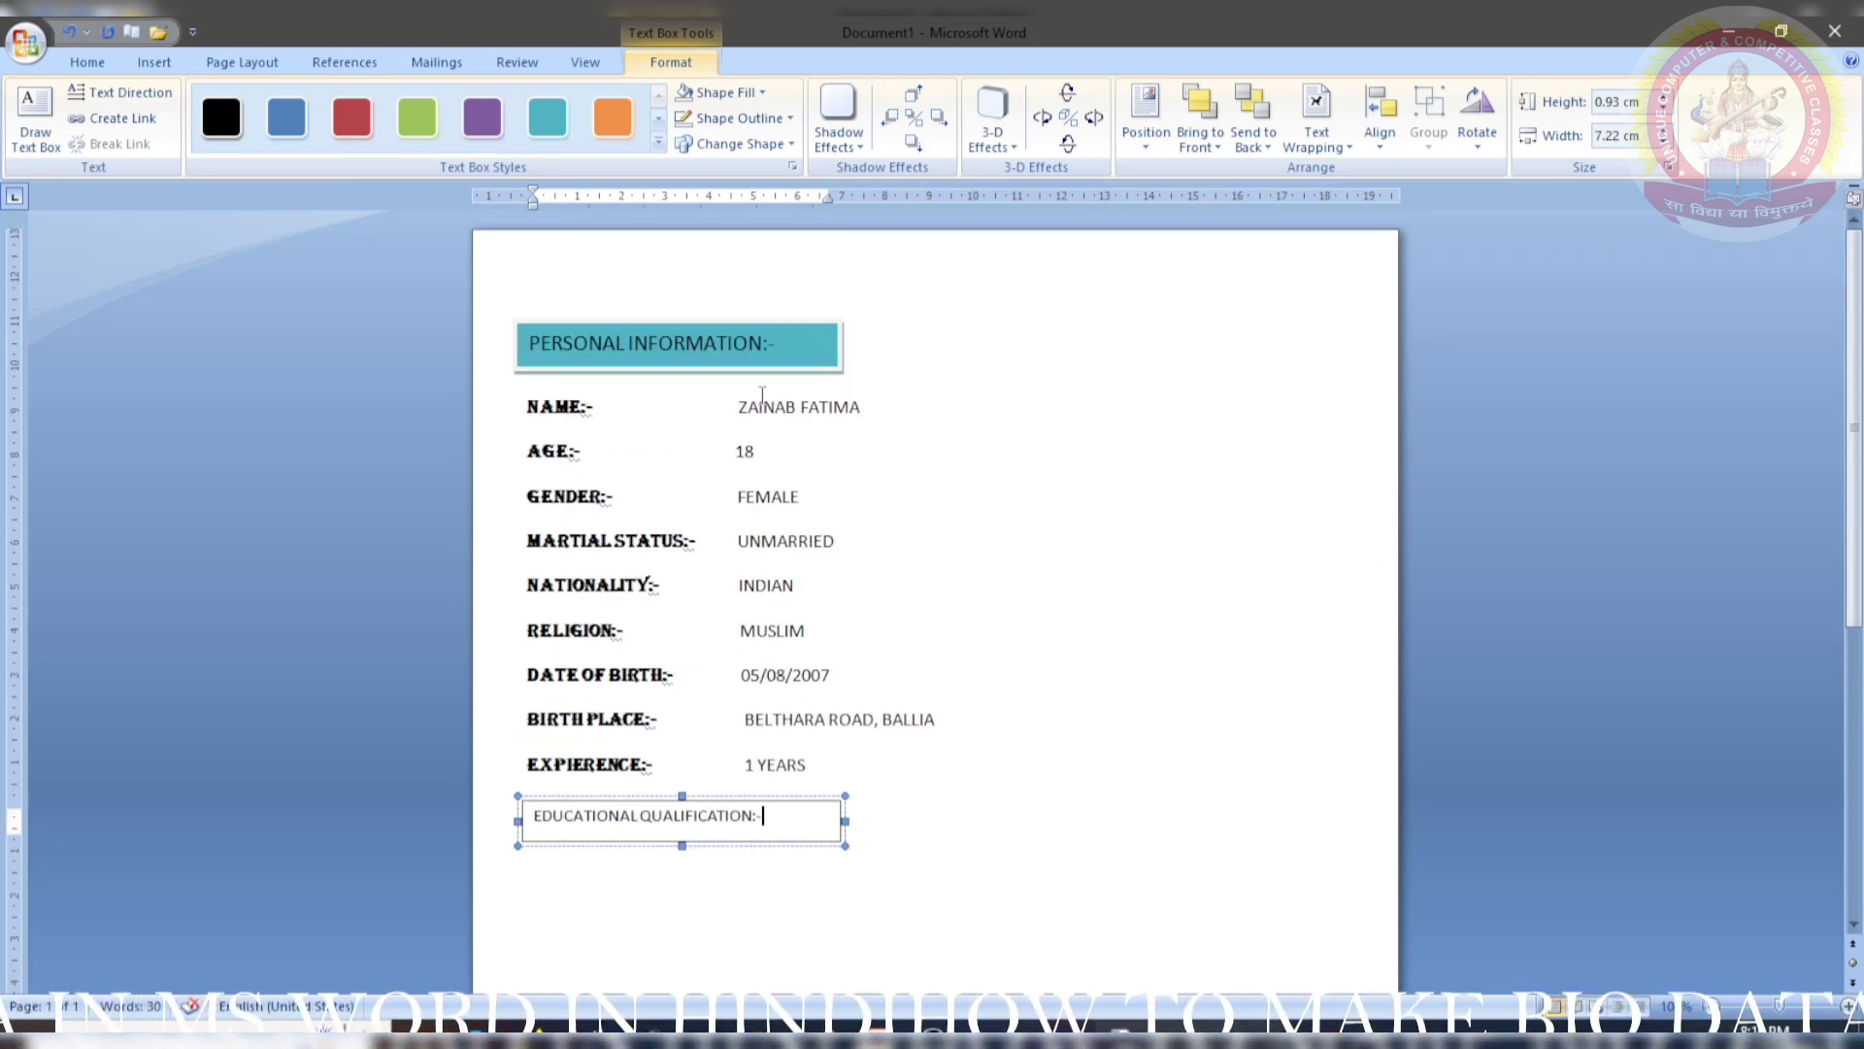
pyautogui.moveTo(784, 346); pyautogui.dragTo(531, 345)
# - Copy the PERSONAL INFORMATION heading's format to EDUCATIONAL QUALIFICATION:- and apply the teal box style
pyautogui.click(87, 61)
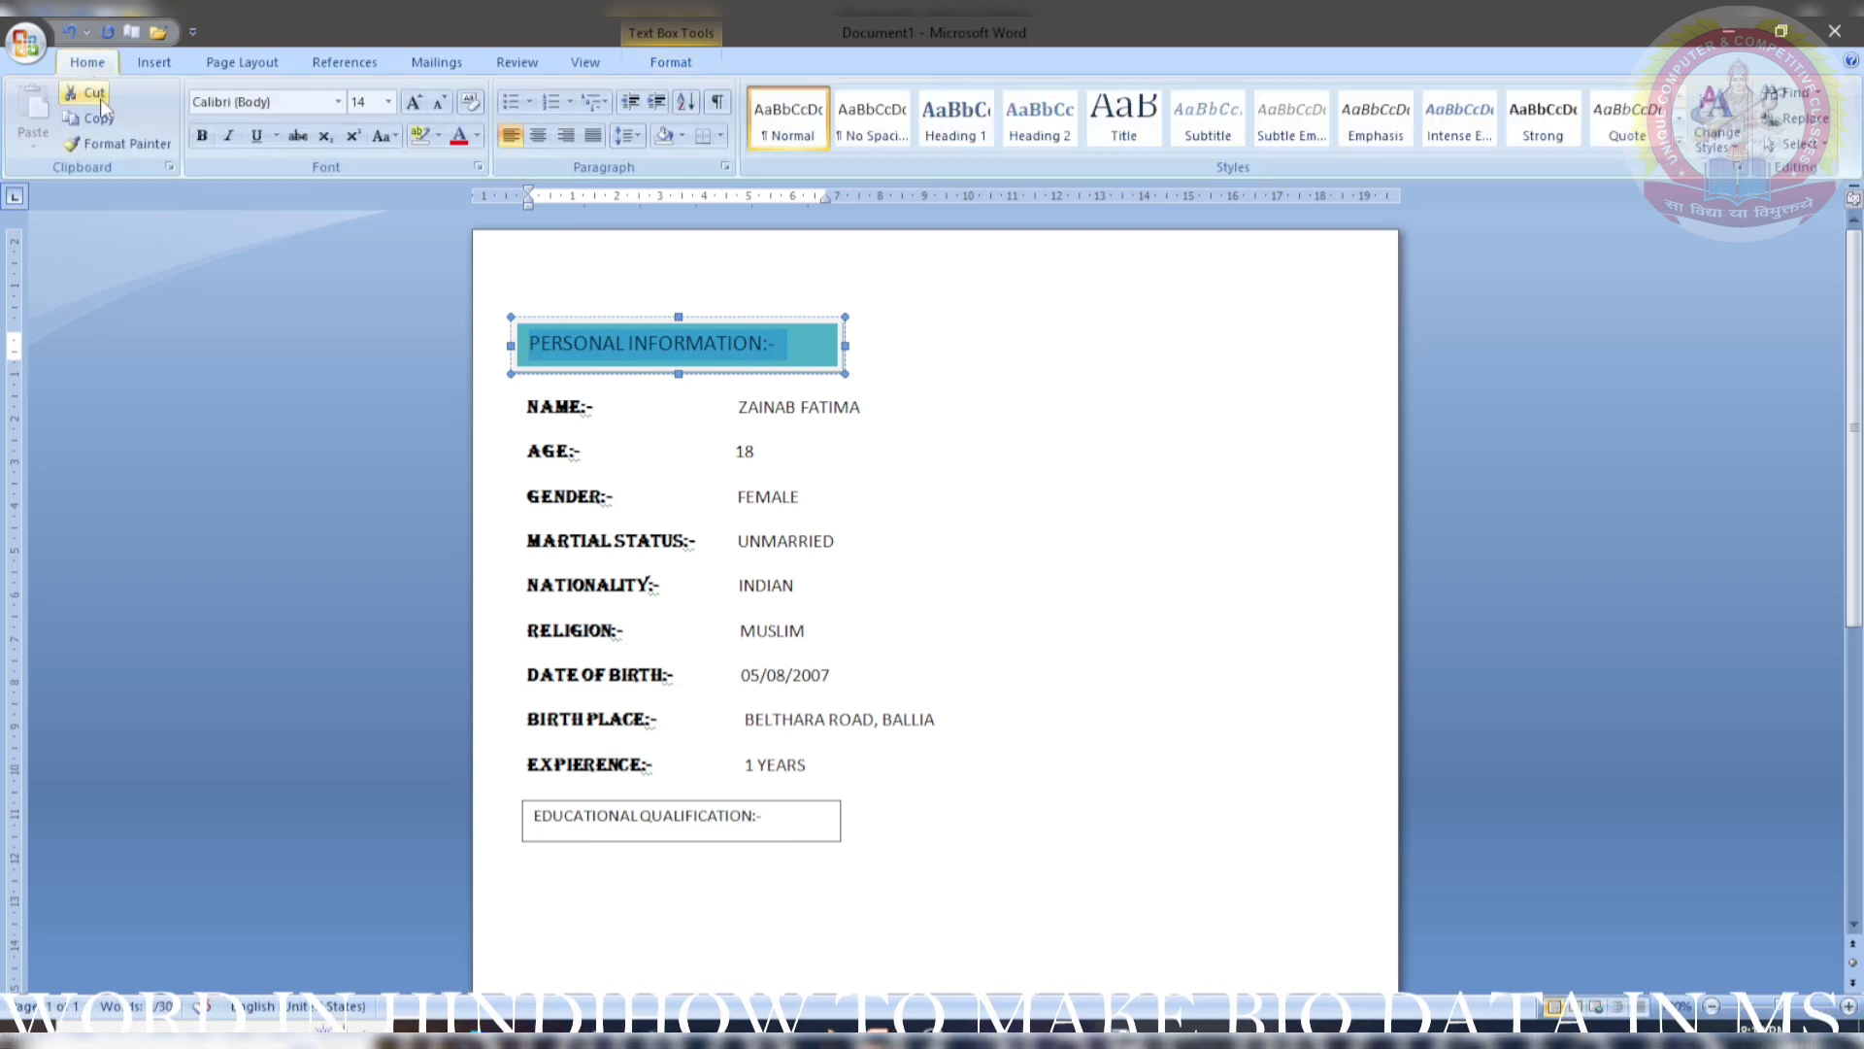
pyautogui.click(116, 144)
pyautogui.moveTo(783, 818); pyautogui.dragTo(533, 819)
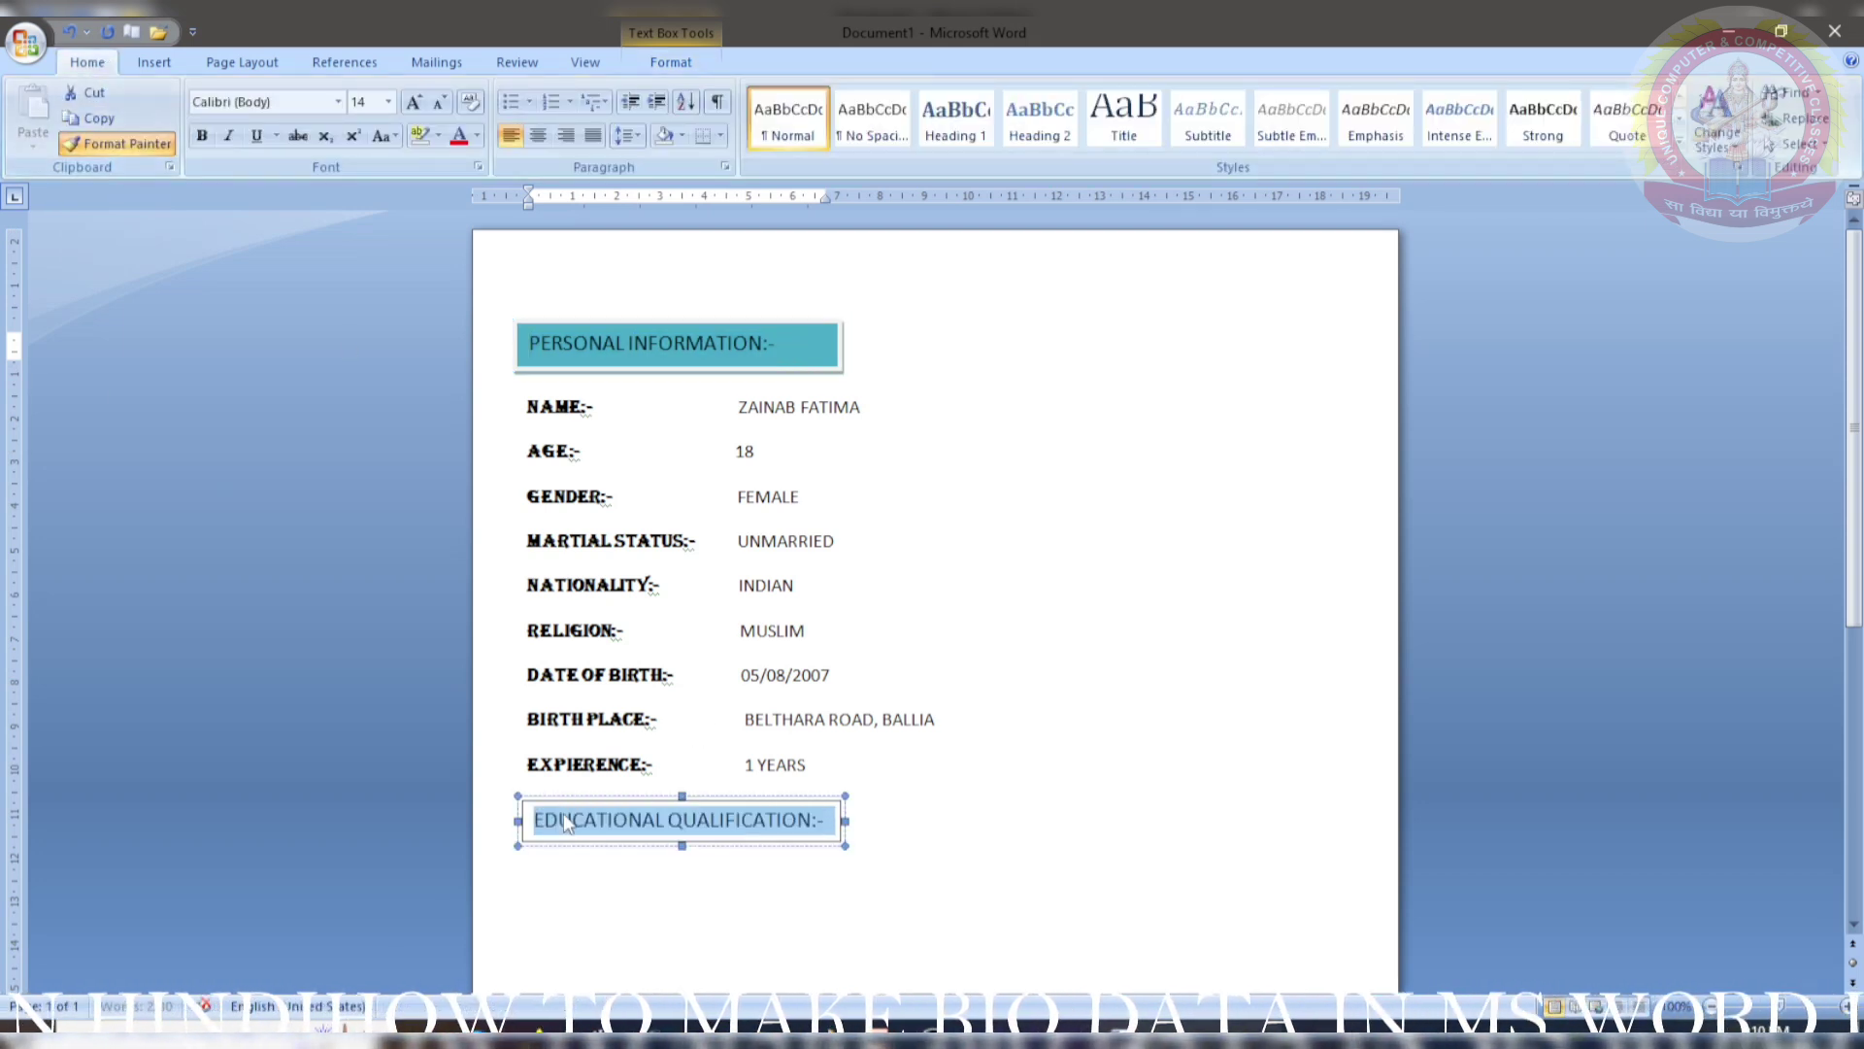
pyautogui.click(670, 61)
pyautogui.click(548, 117)
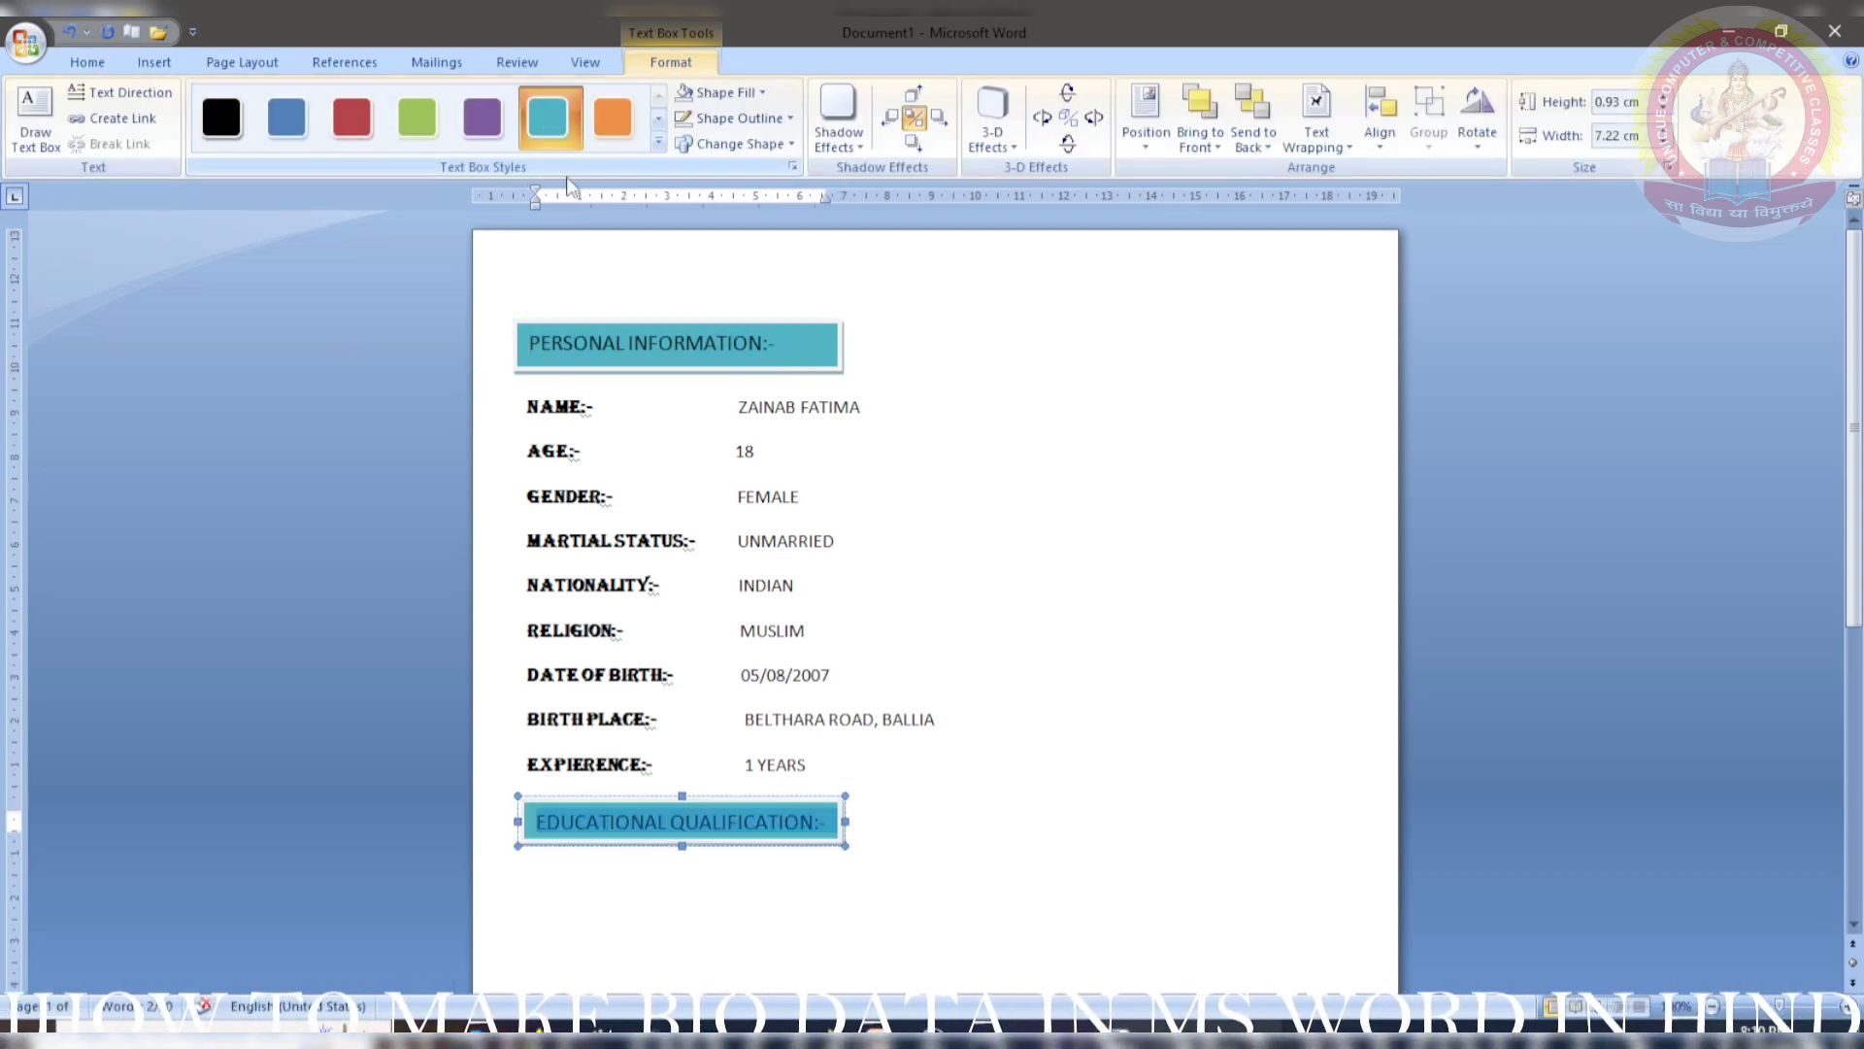
# - Nudge the EDUCATIONAL QUALIFICATION:- heading box slightly left to line it up
pyautogui.click(738, 913)
pyautogui.click(626, 820)
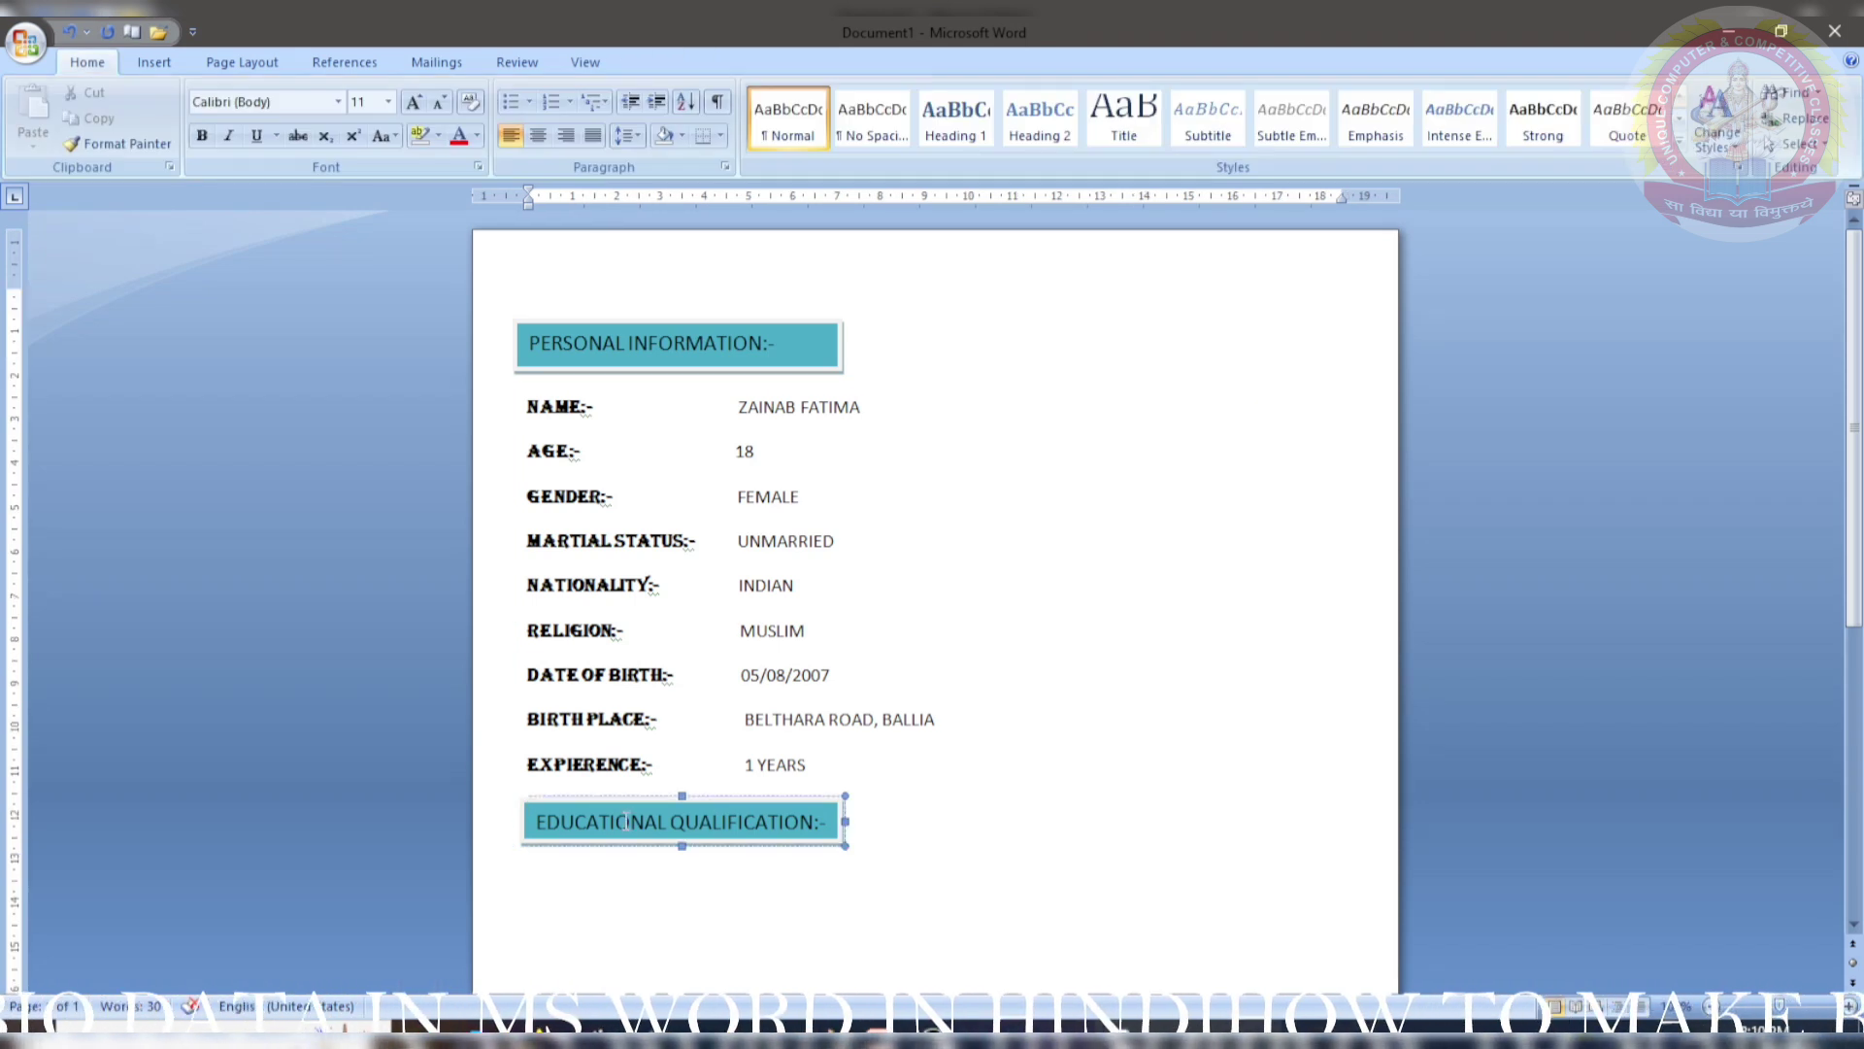
pyautogui.moveTo(626, 842); pyautogui.dragTo(614, 841)
pyautogui.click(616, 888)
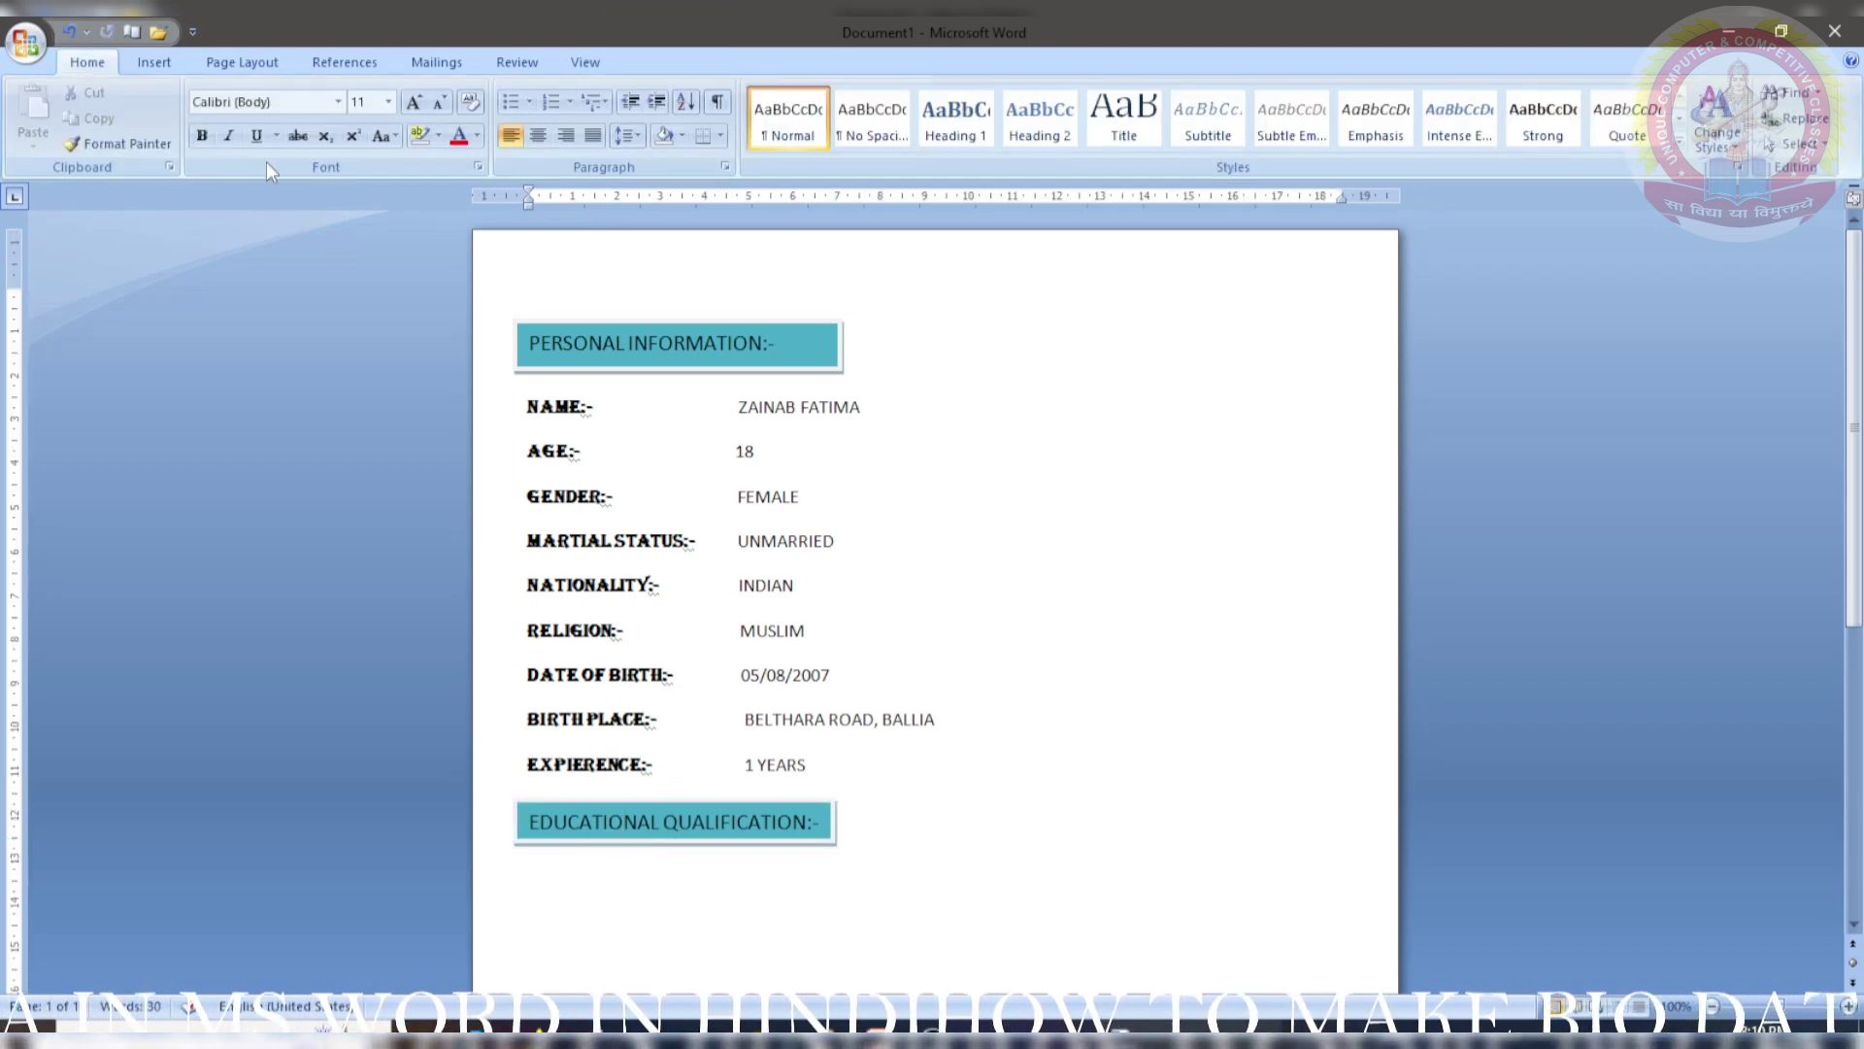
pyautogui.click(156, 61)
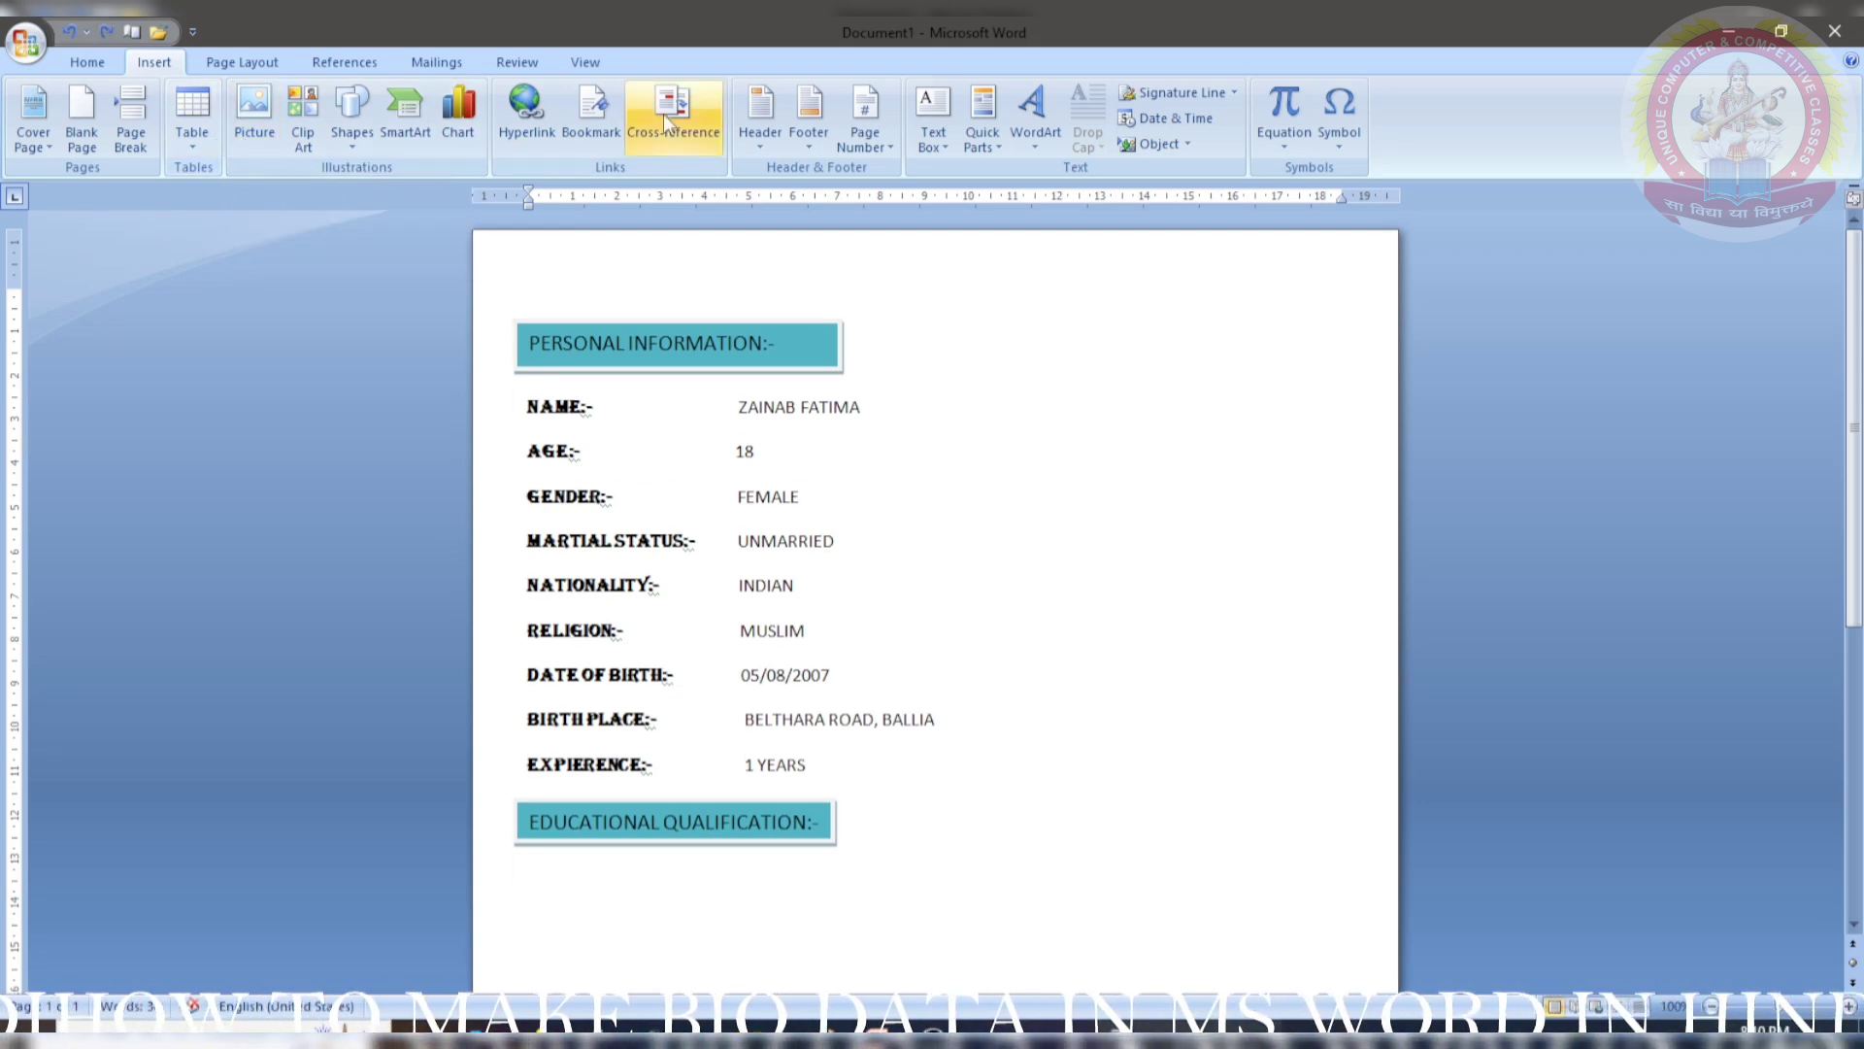
# - Draw a large text box below the EDUCATIONAL QUALIFICATION:- heading
pyautogui.click(932, 117)
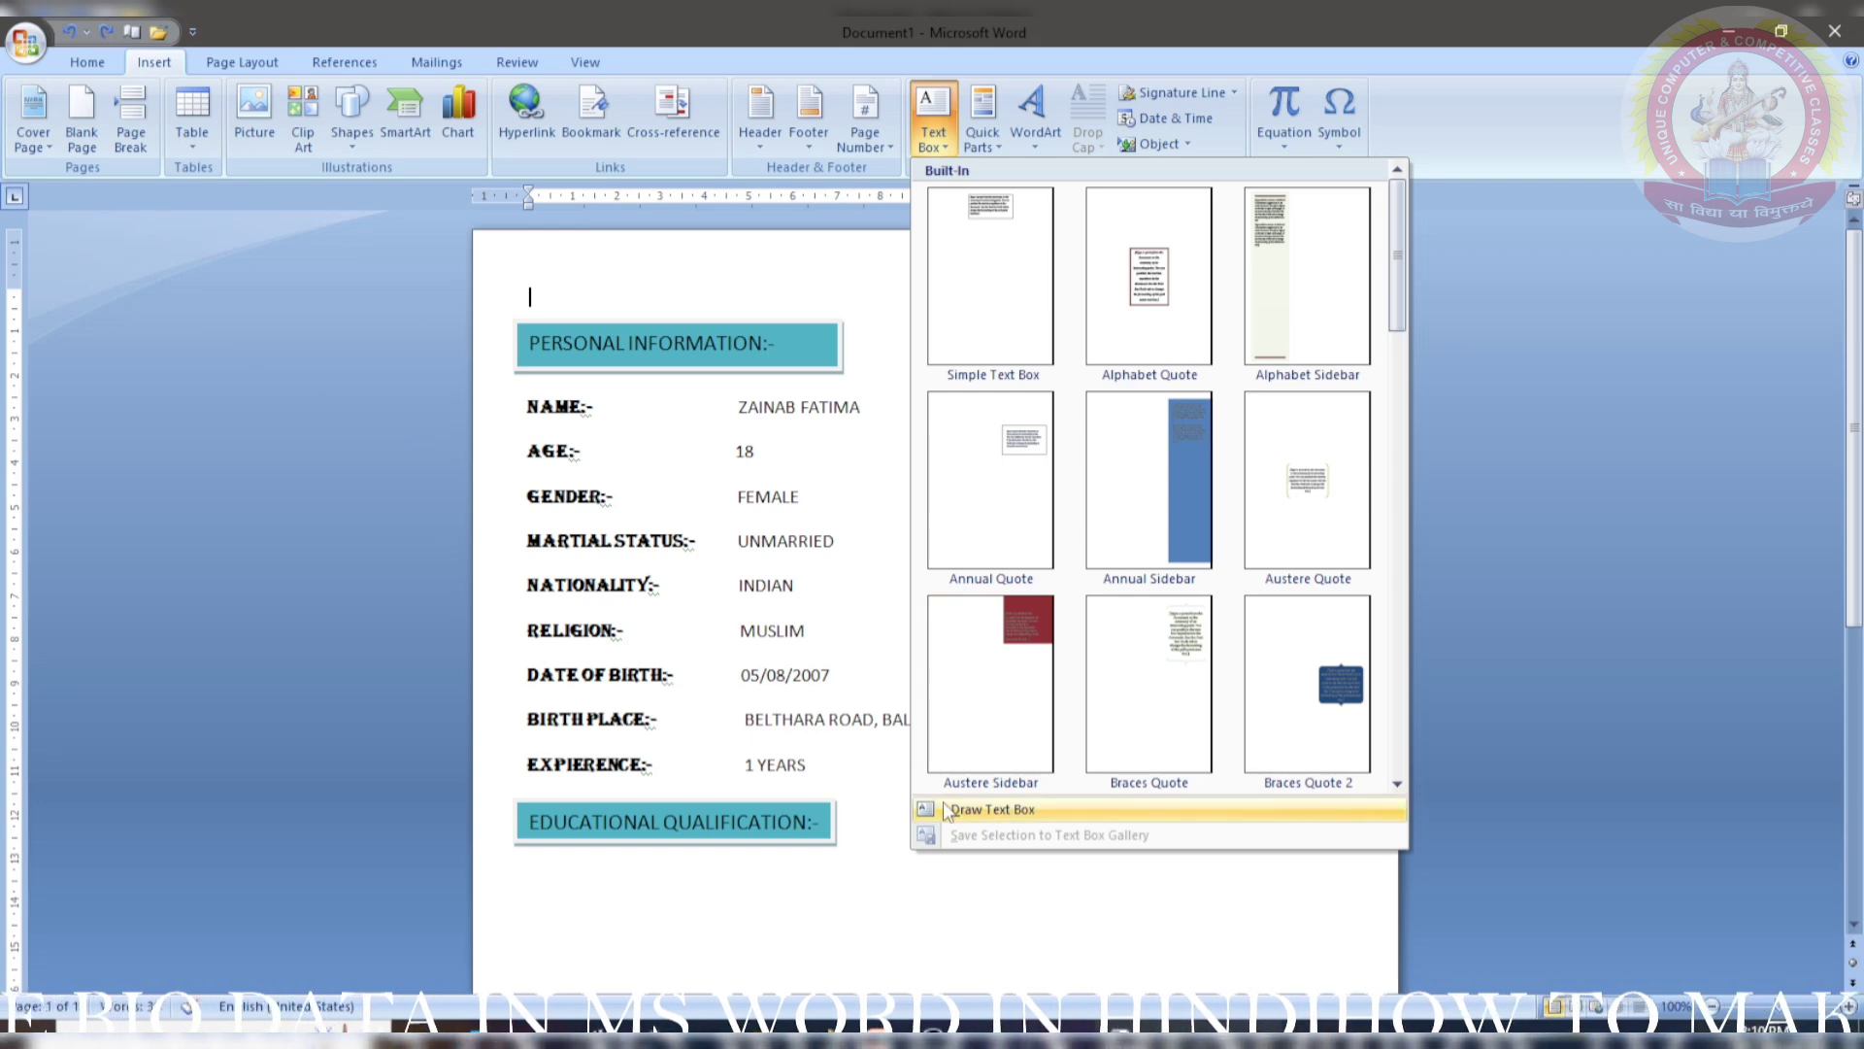
pyautogui.click(990, 809)
pyautogui.scroll(-4, 781, 728)
pyautogui.moveTo(513, 637); pyautogui.dragTo(1245, 872)
pyautogui.press('super')
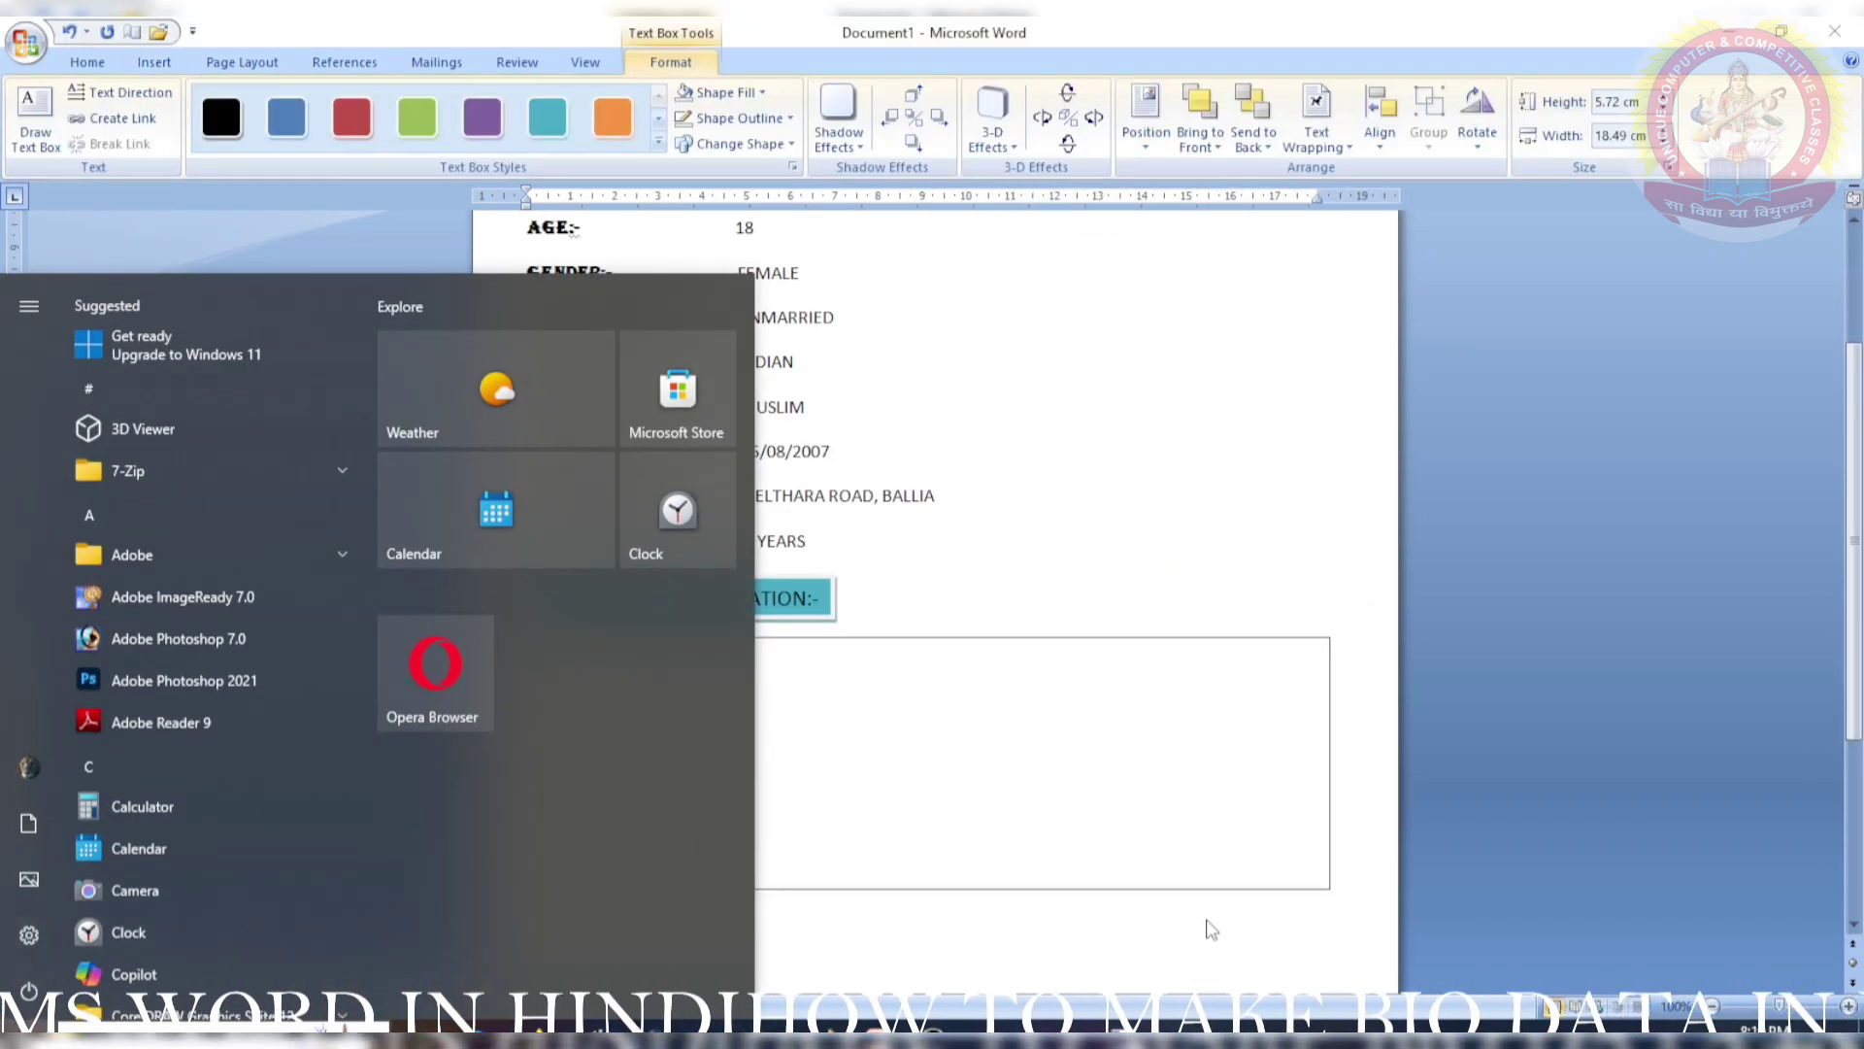
pyautogui.press('super')
# - Insert a 3x3 table into the box and shrink the box to fit it
pyautogui.click(153, 63)
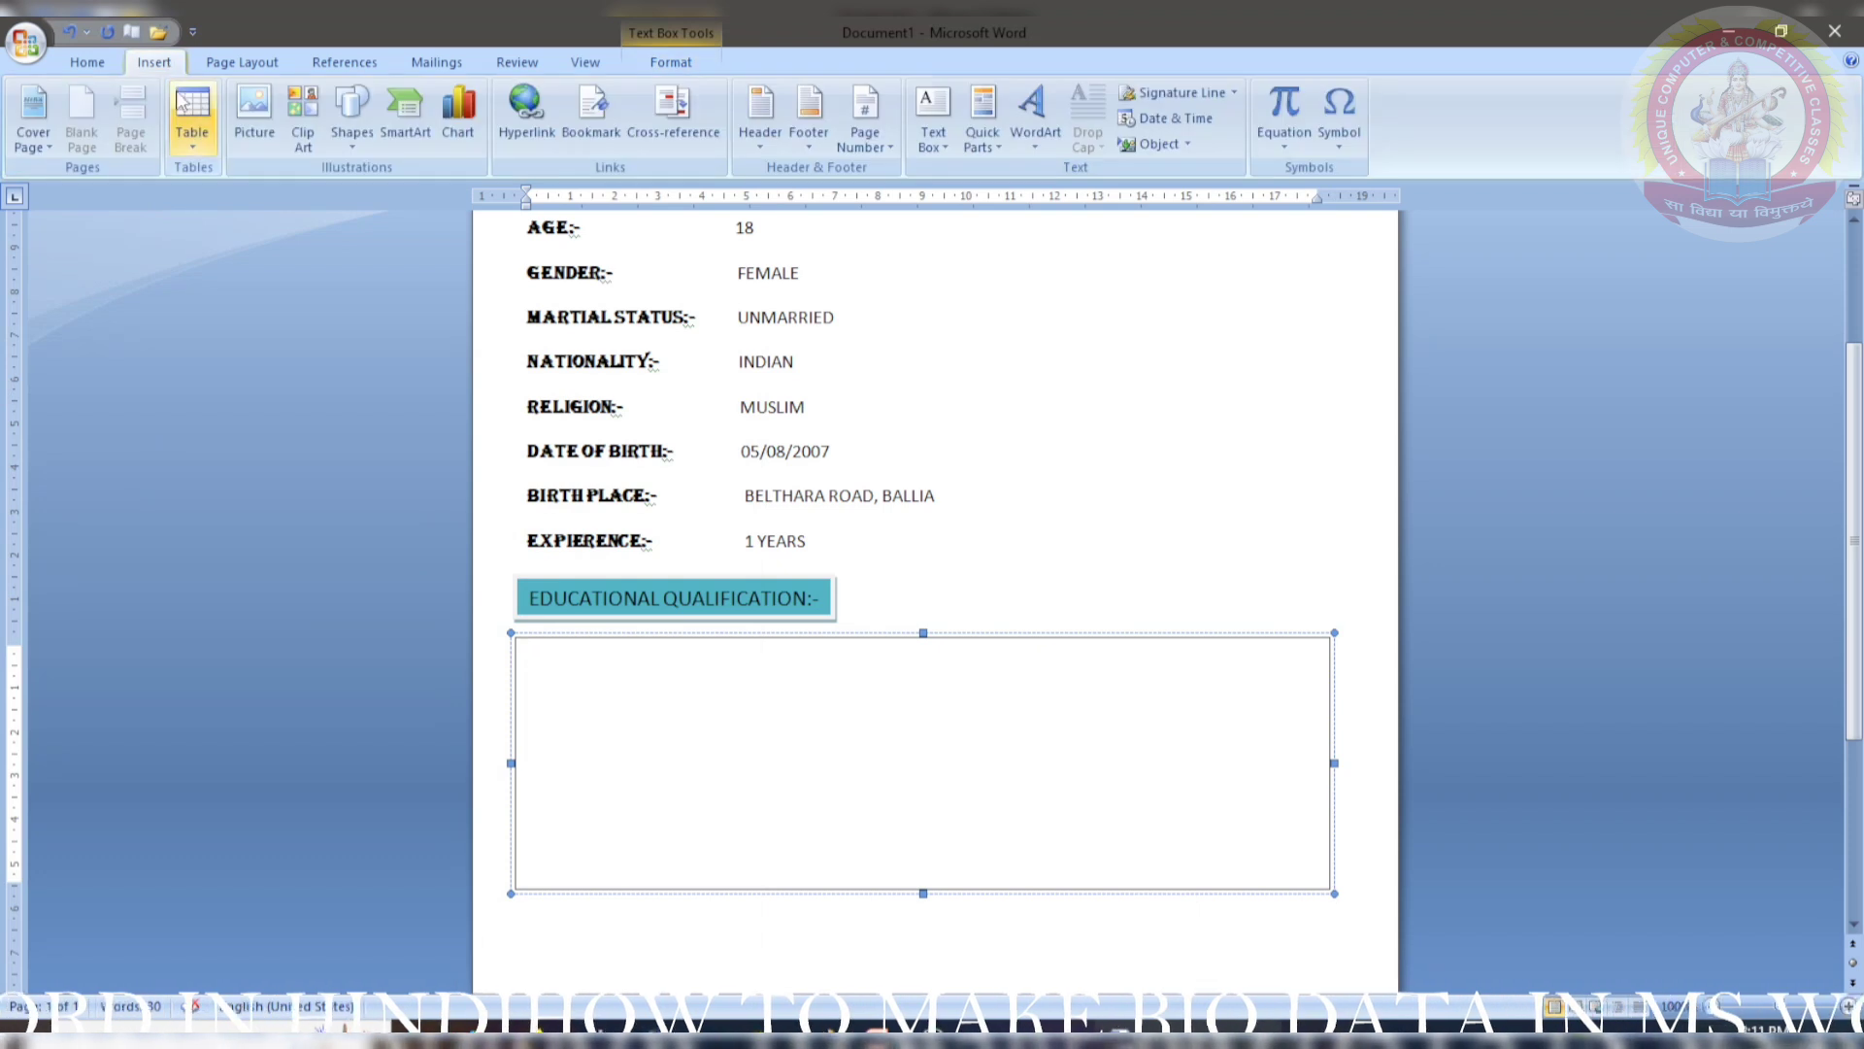
pyautogui.click(193, 144)
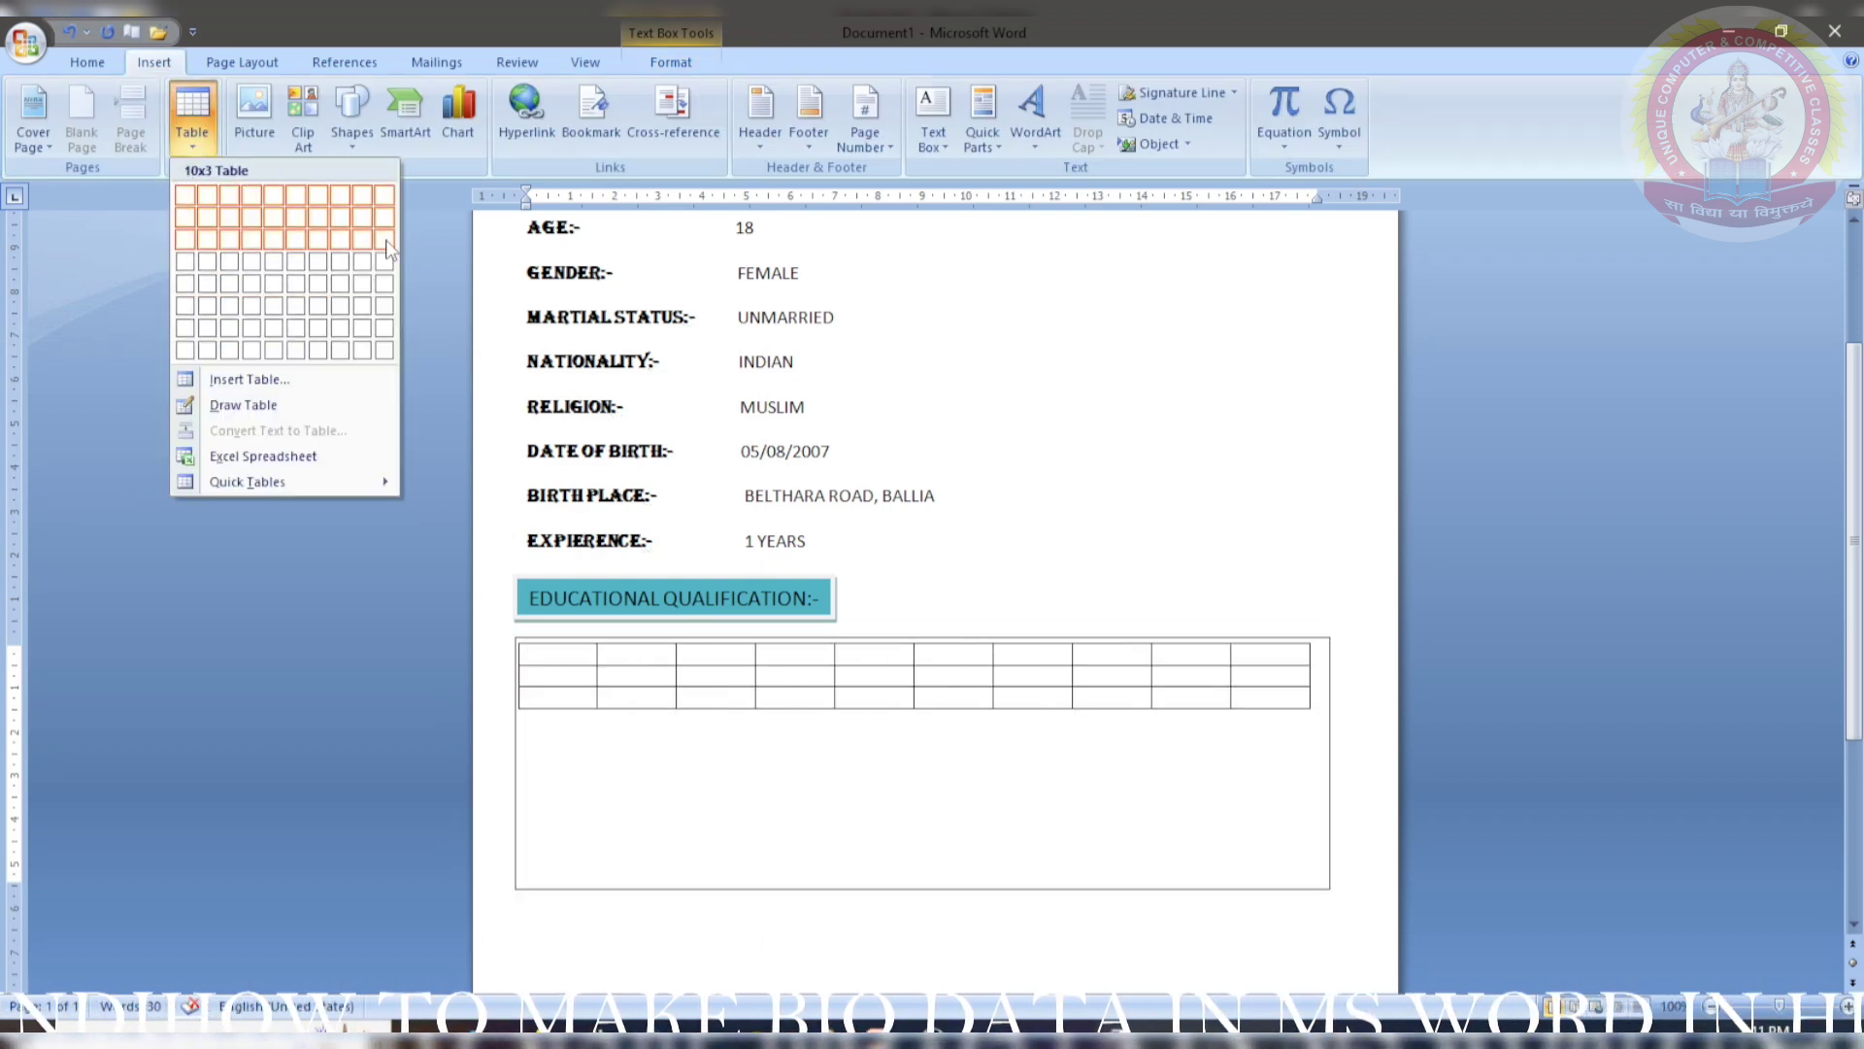
pyautogui.click(230, 239)
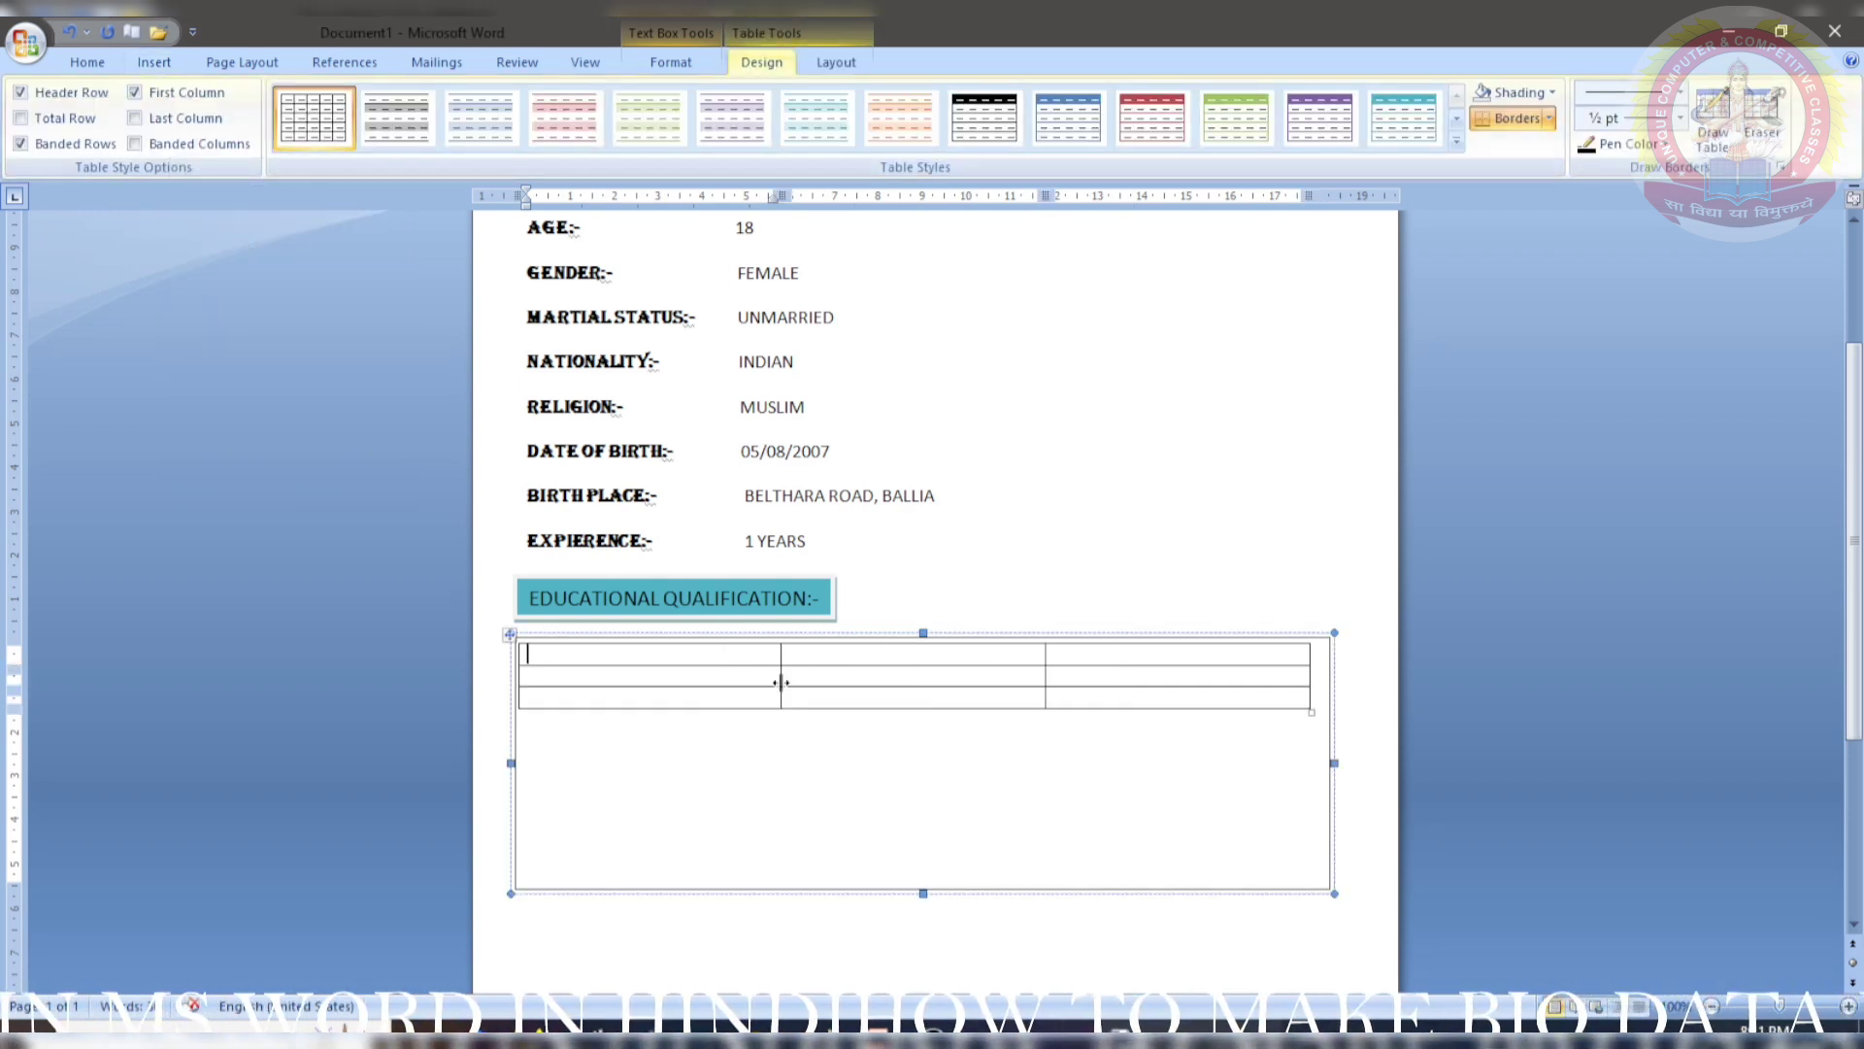
pyautogui.moveTo(923, 892); pyautogui.dragTo(940, 730)
pyautogui.click(928, 836)
pyautogui.click(603, 823)
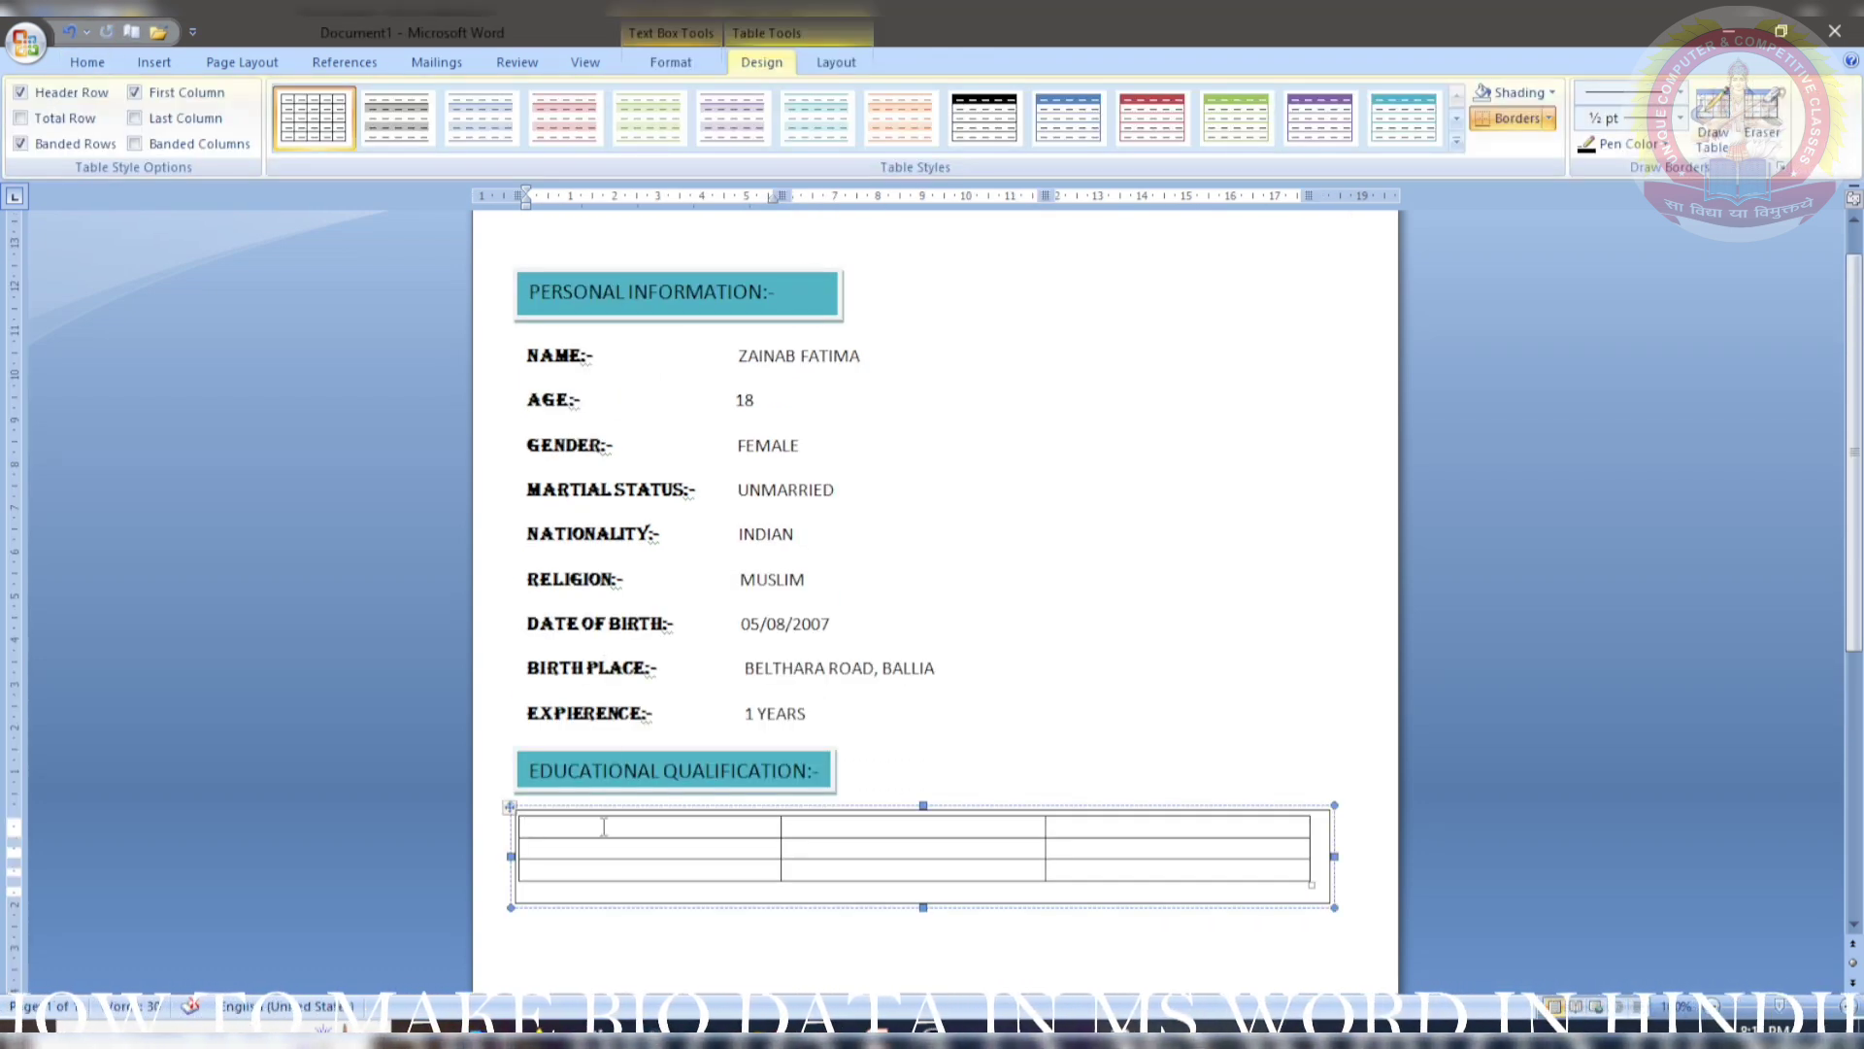
# - Fill rows 1-2 with HIGH SCHOOL and INTERMIDEATE, their boards, and 79.08% and 70.08%
pyautogui.write('HIGH SCHOOL')
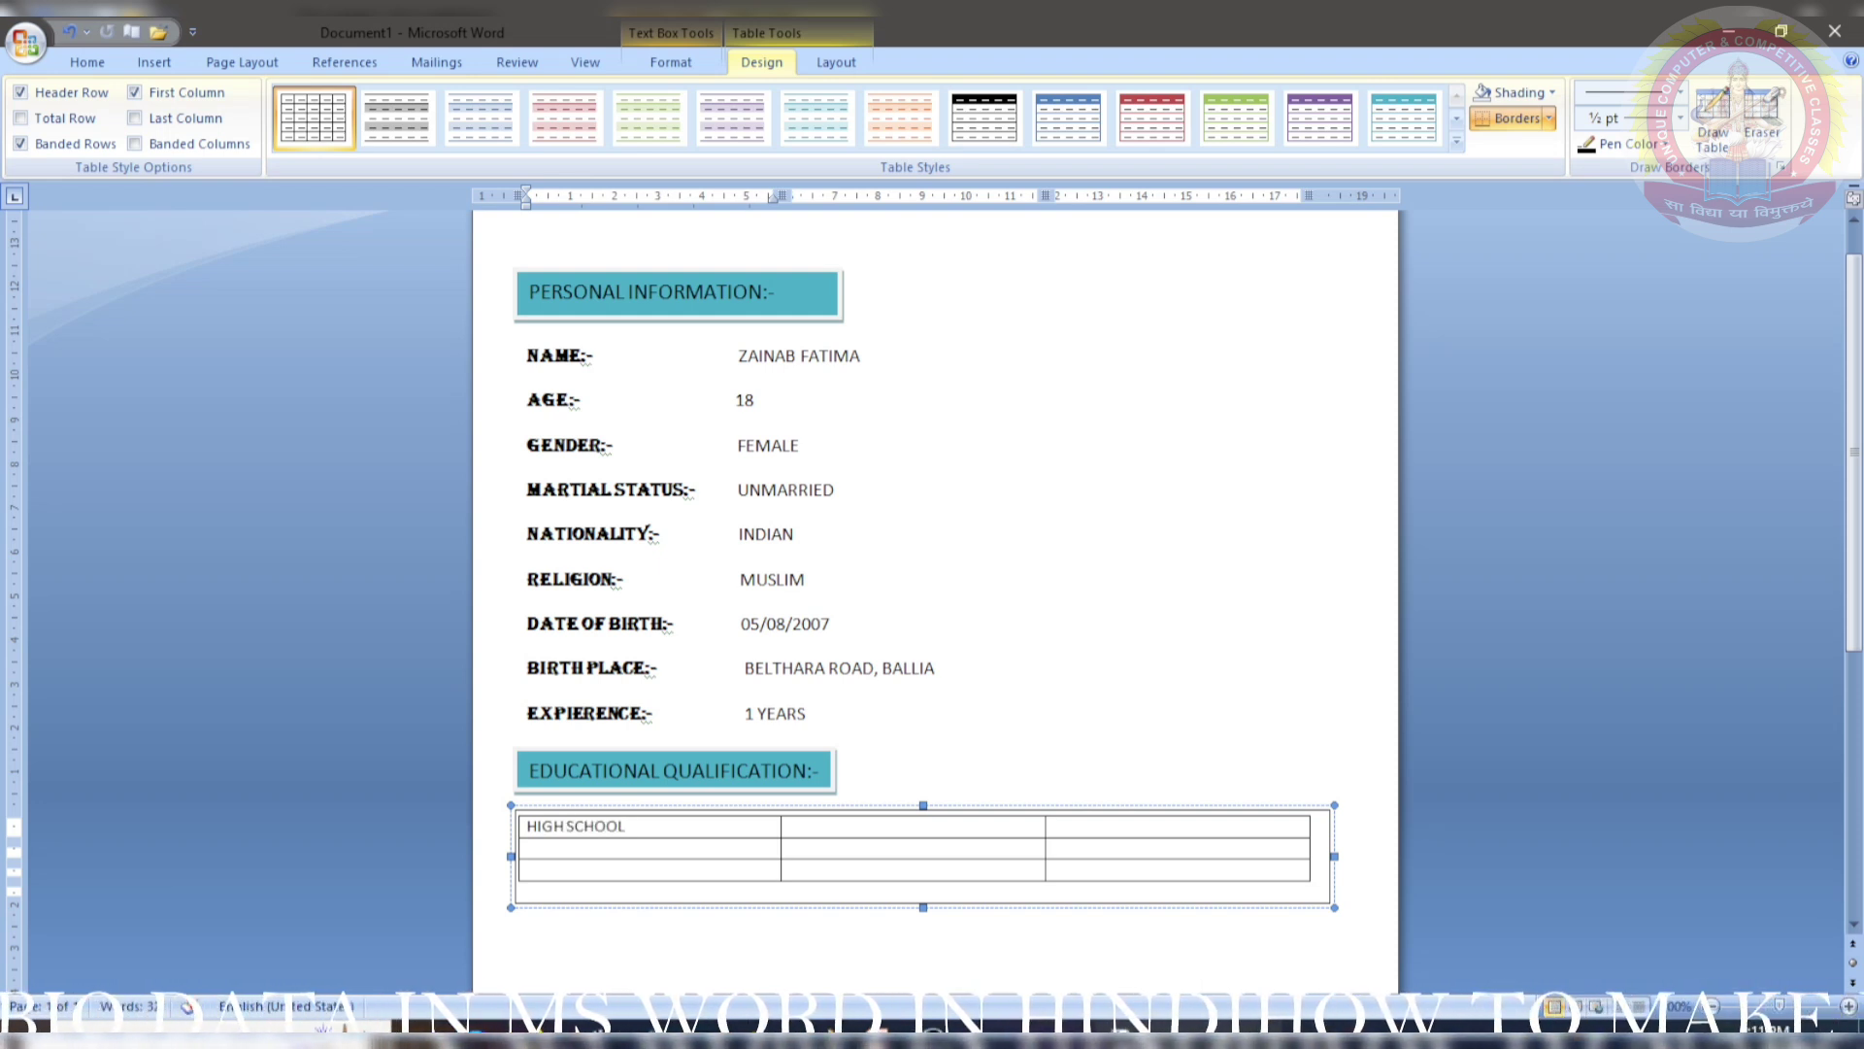
pyautogui.press('Tab')
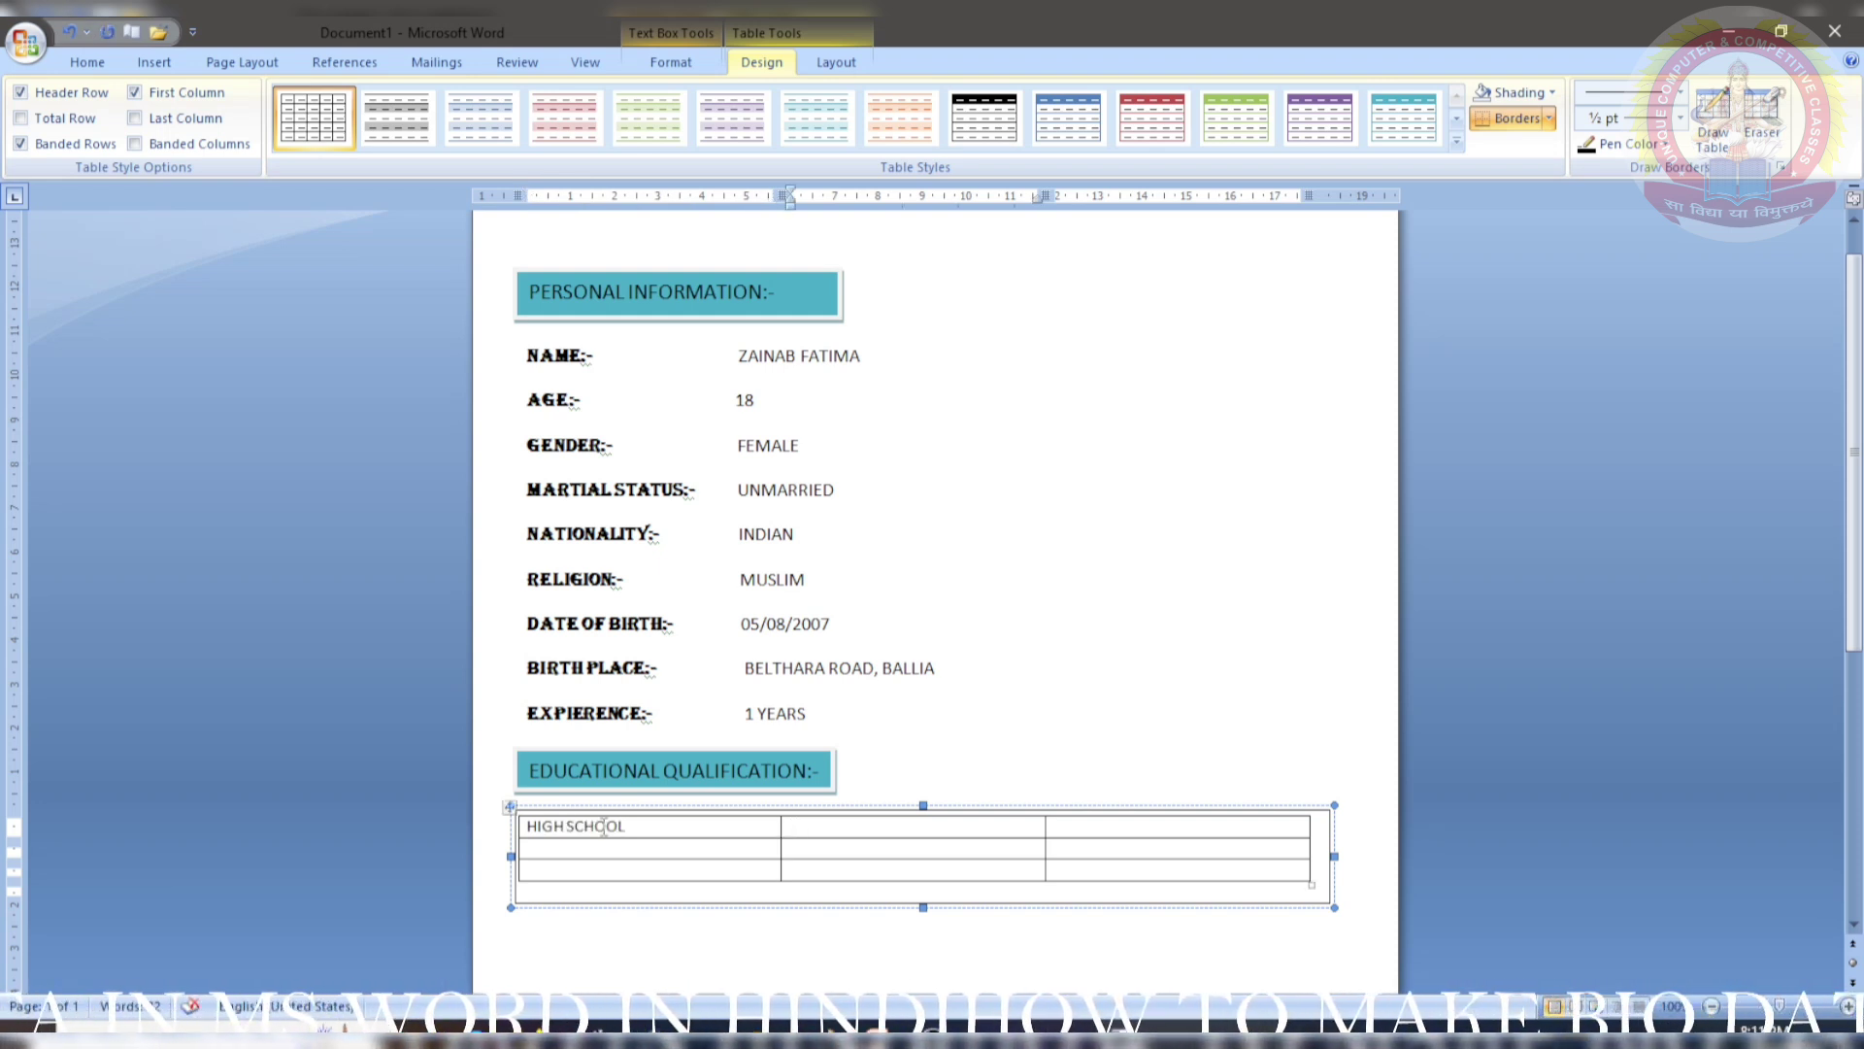
pyautogui.write('UP BOARD')
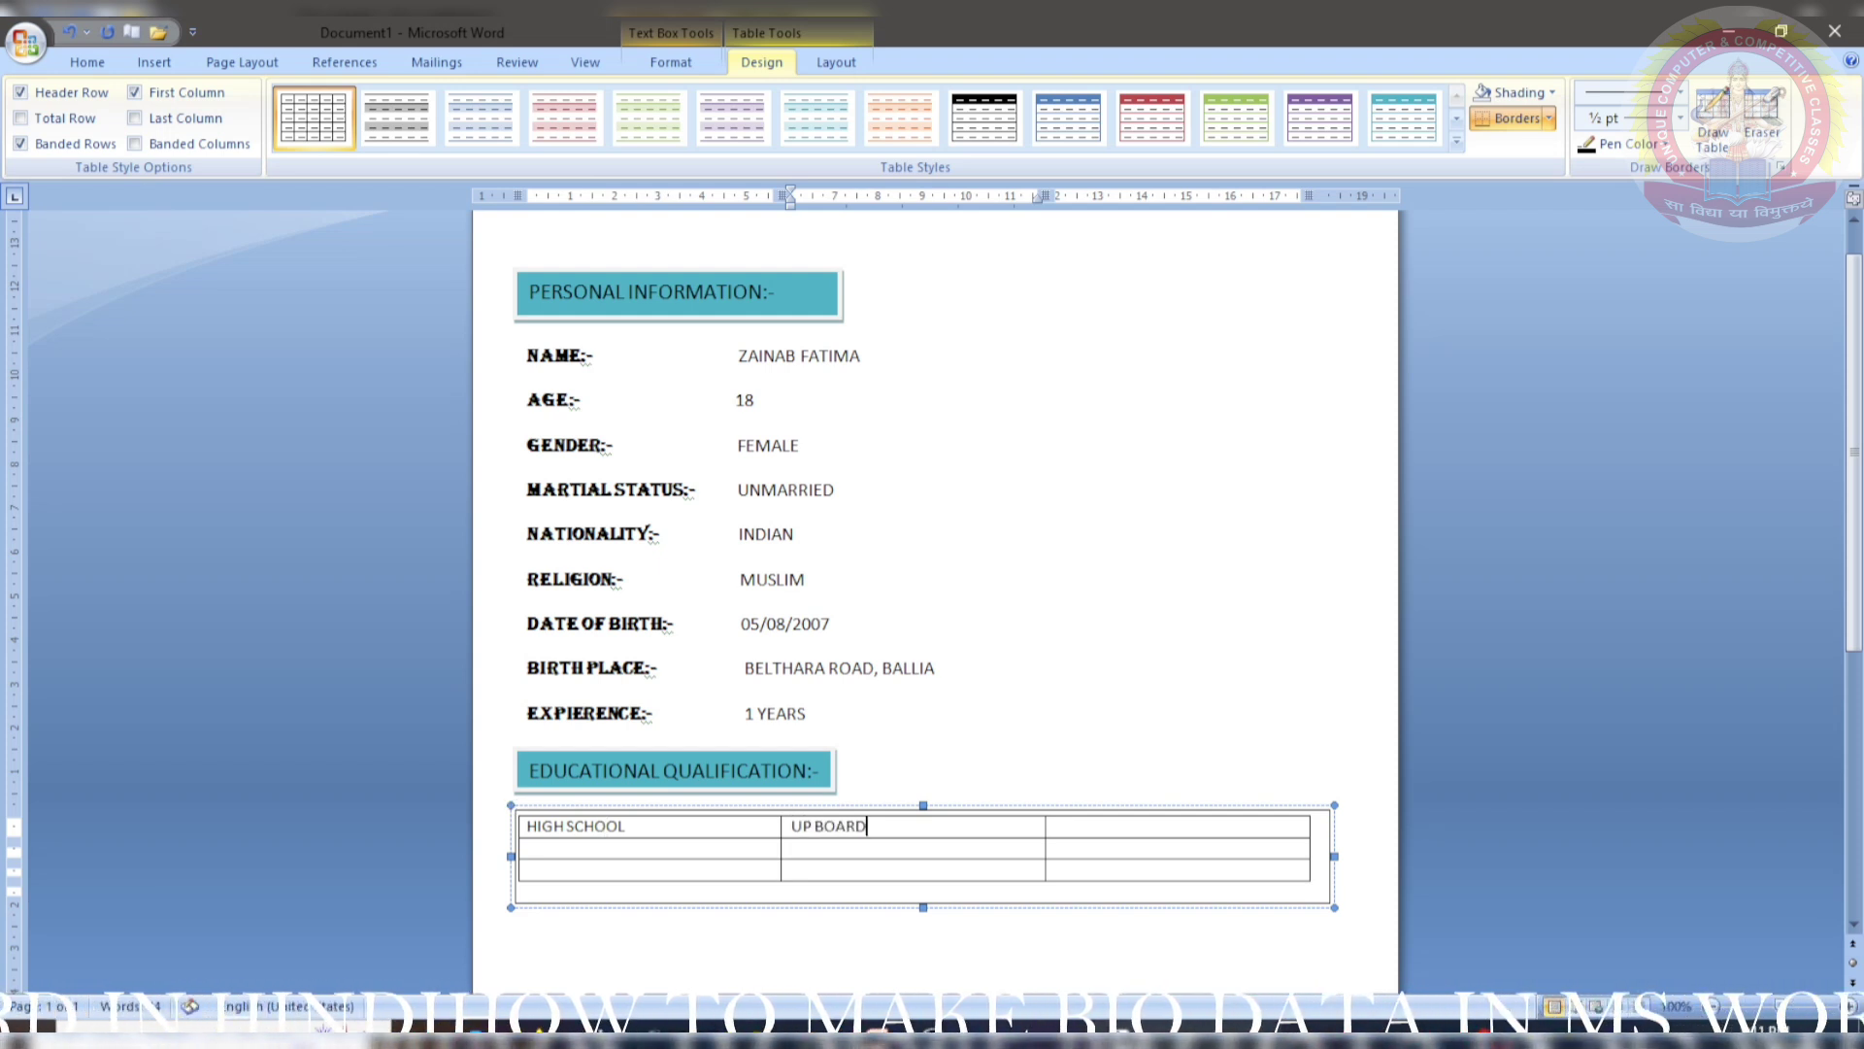
pyautogui.press('Tab')
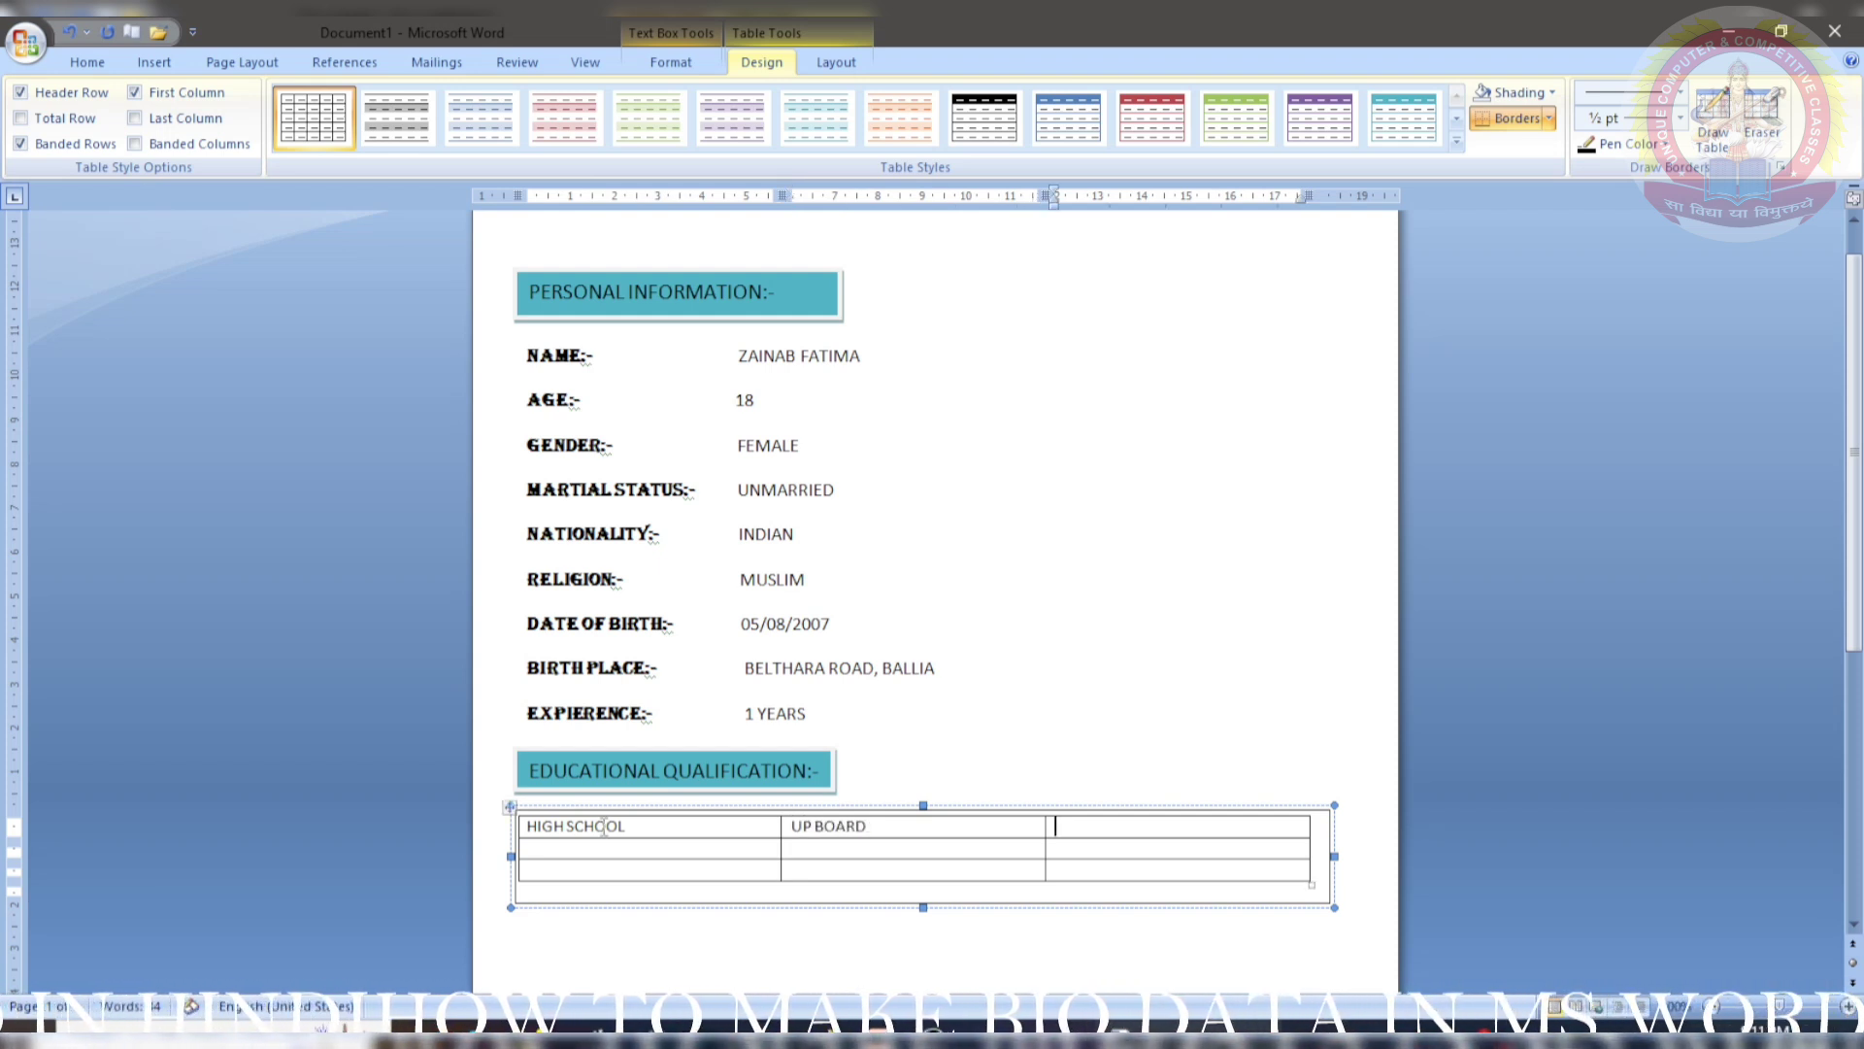
pyautogui.write('79.08')
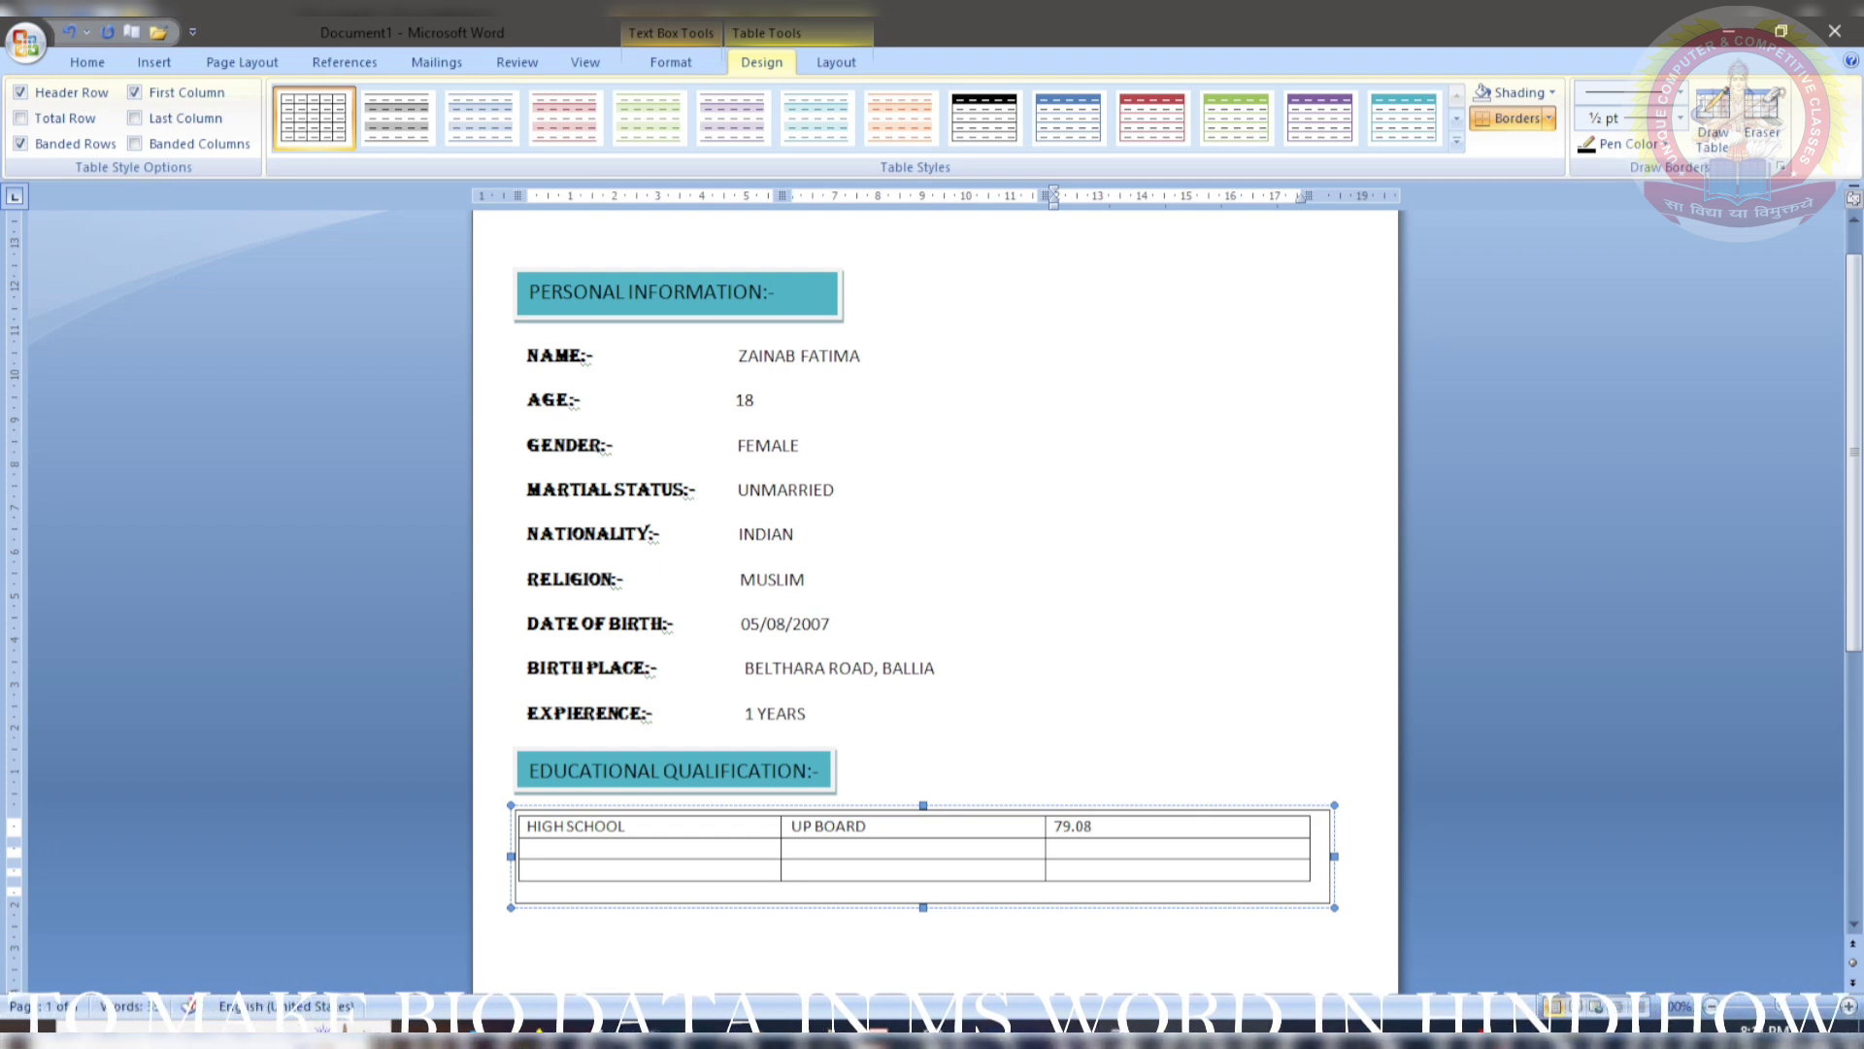
pyautogui.press('Tab')
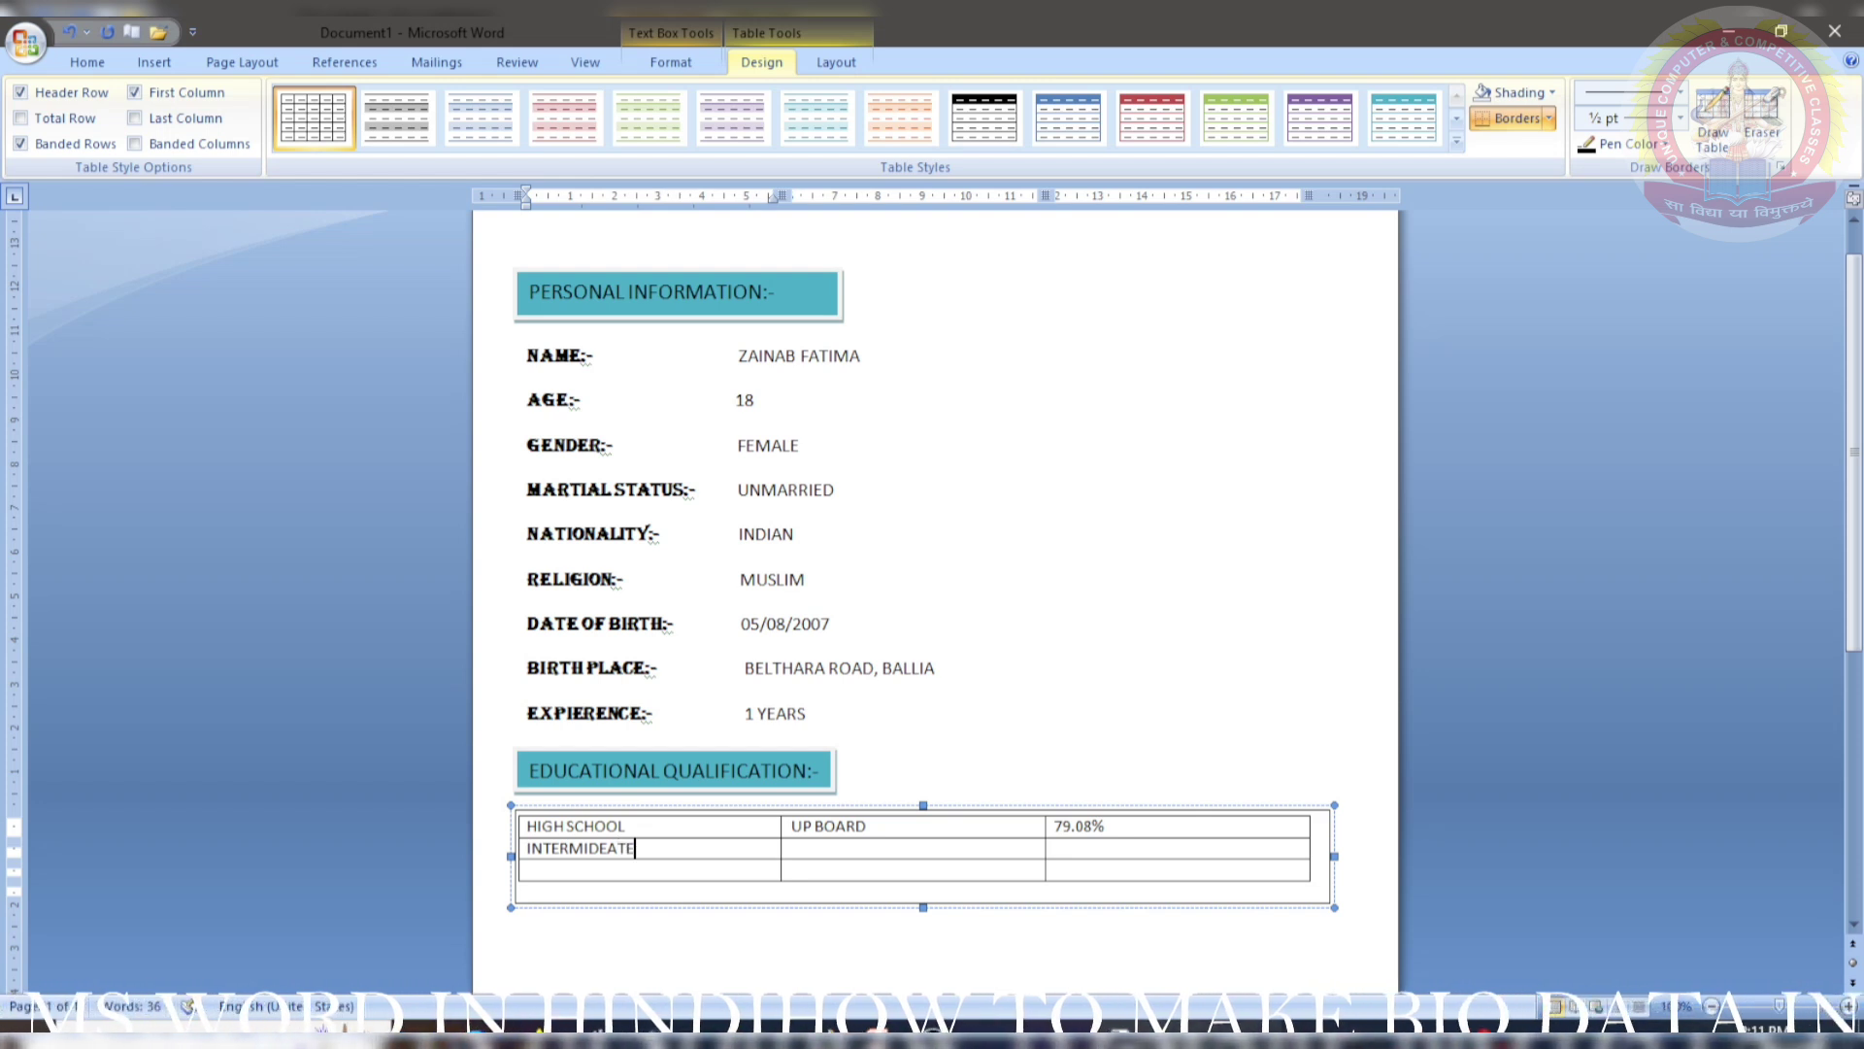
pyautogui.press('Tab')
pyautogui.write('U')
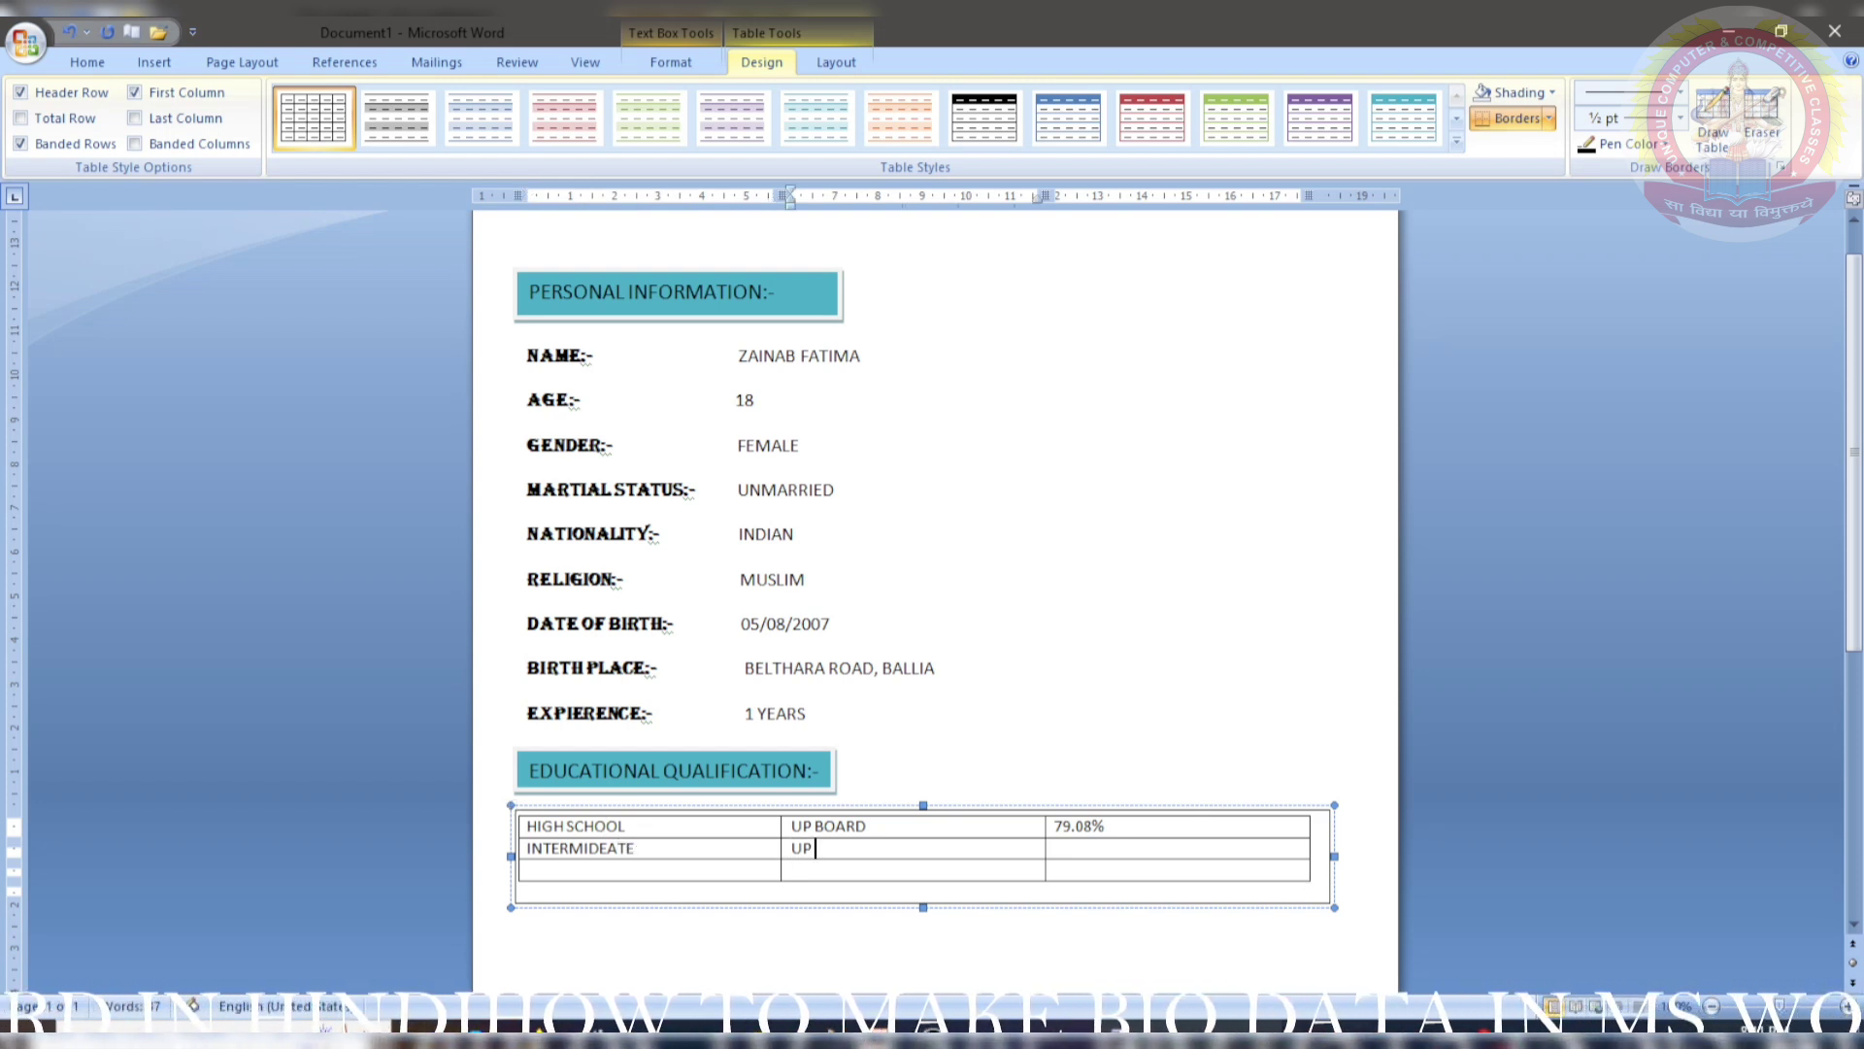
pyautogui.press('Tab')
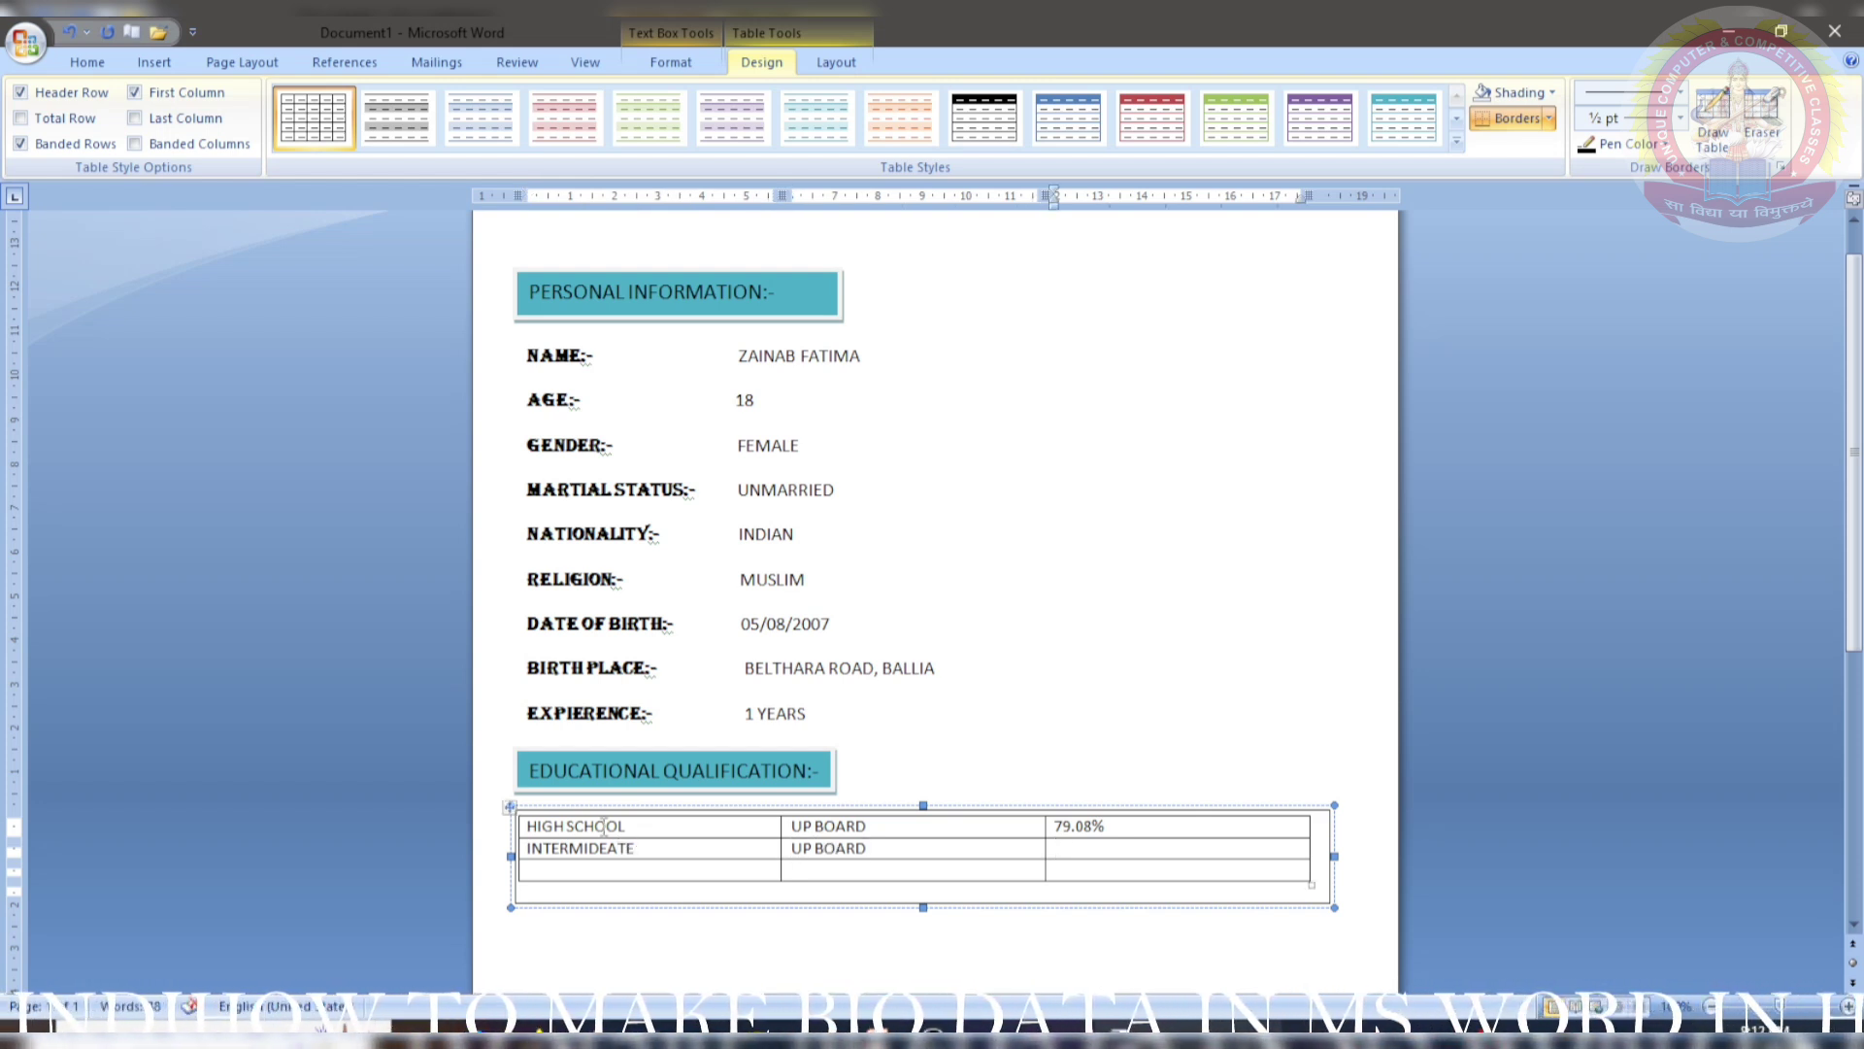
pyautogui.write('70.08')
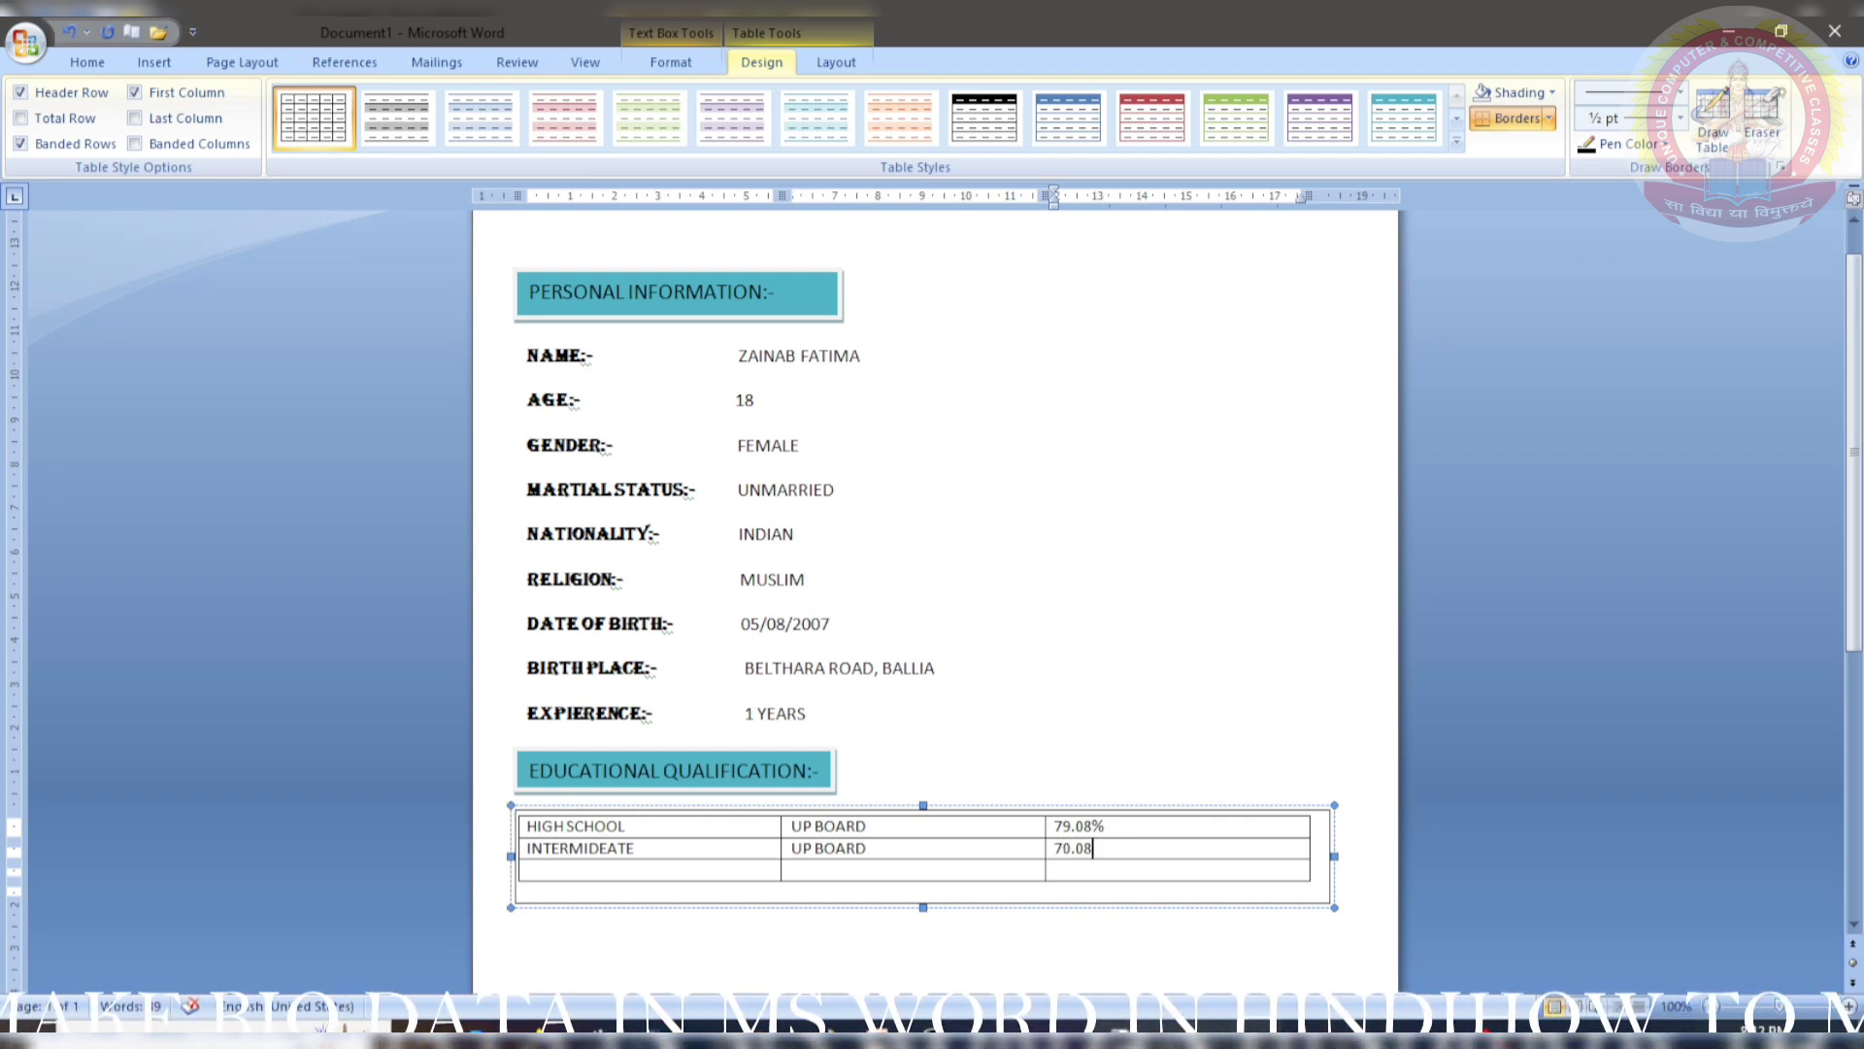
# - Enter ADVANCE DIPLOMA IN COMPUTER APPLICATION, POINEER INSTITUTE OF COMPUTER TECHNOLOGY and 81.03% in row 3
pyautogui.press('Tab')
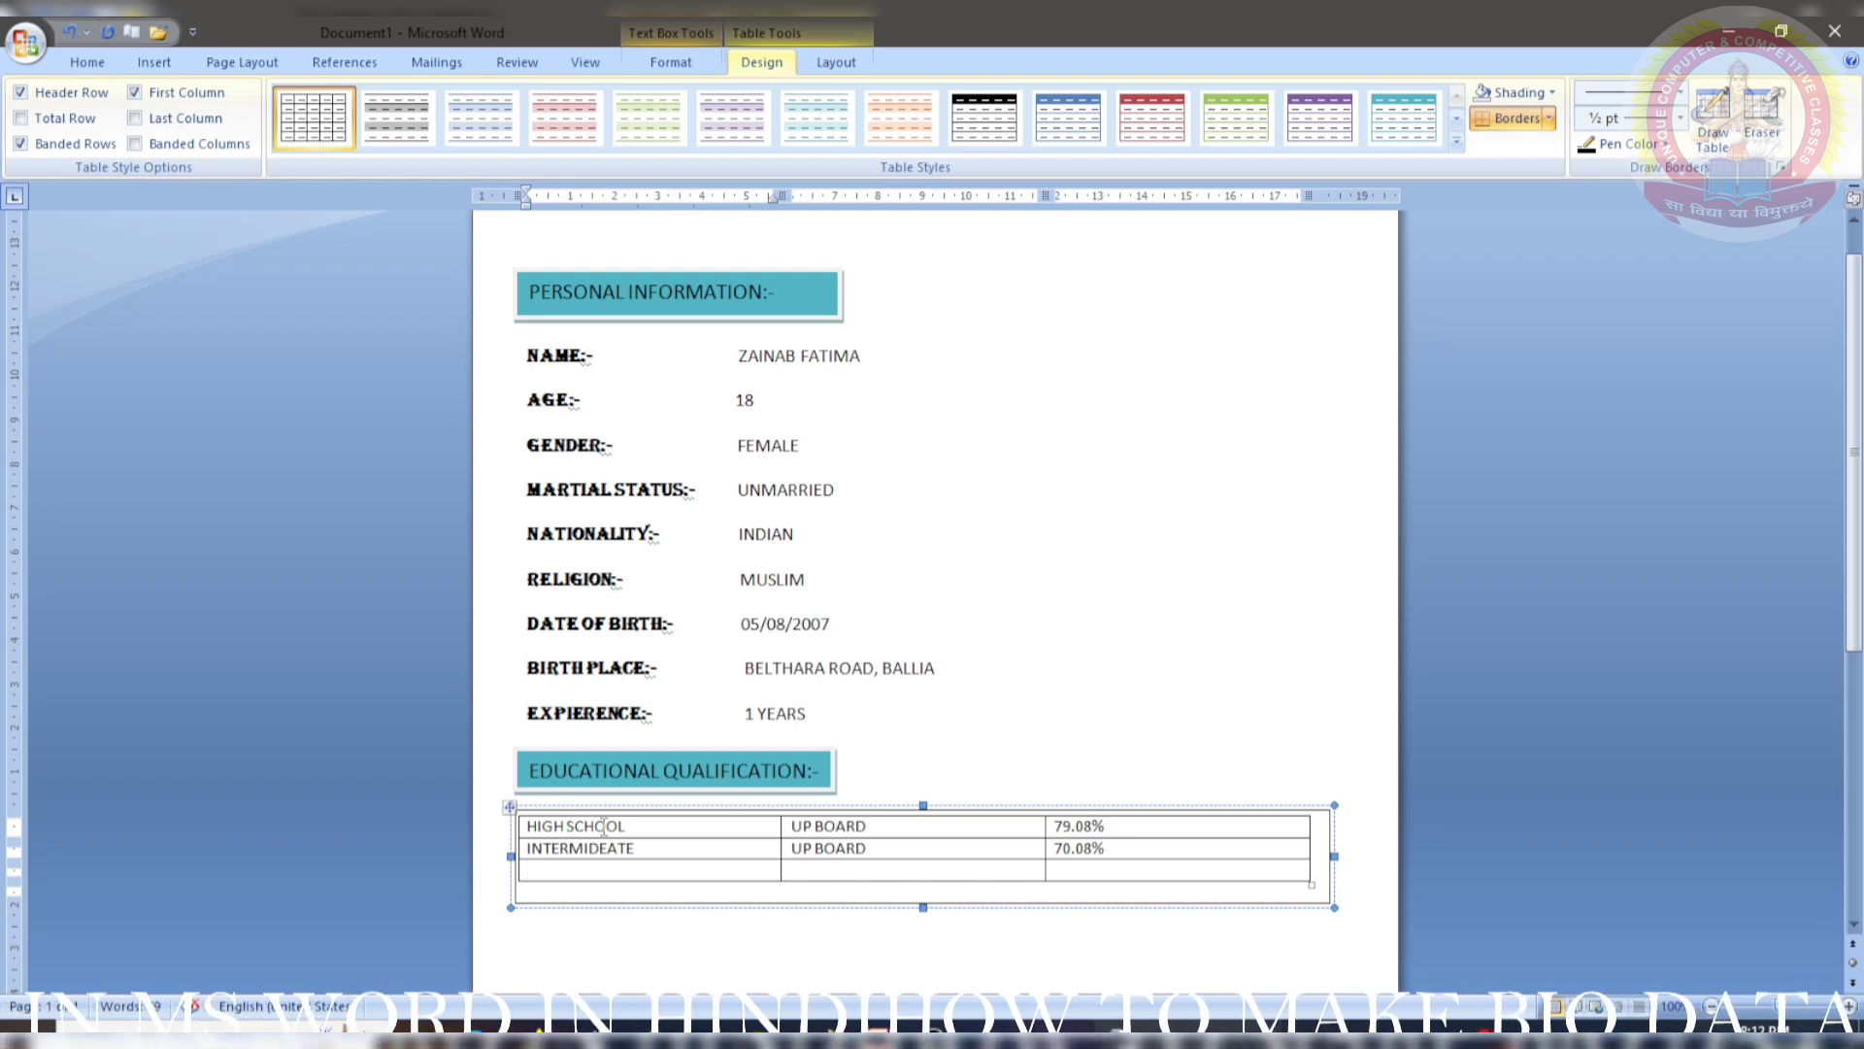
pyautogui.write('ADVANCE DIPLOMA IN COMP')
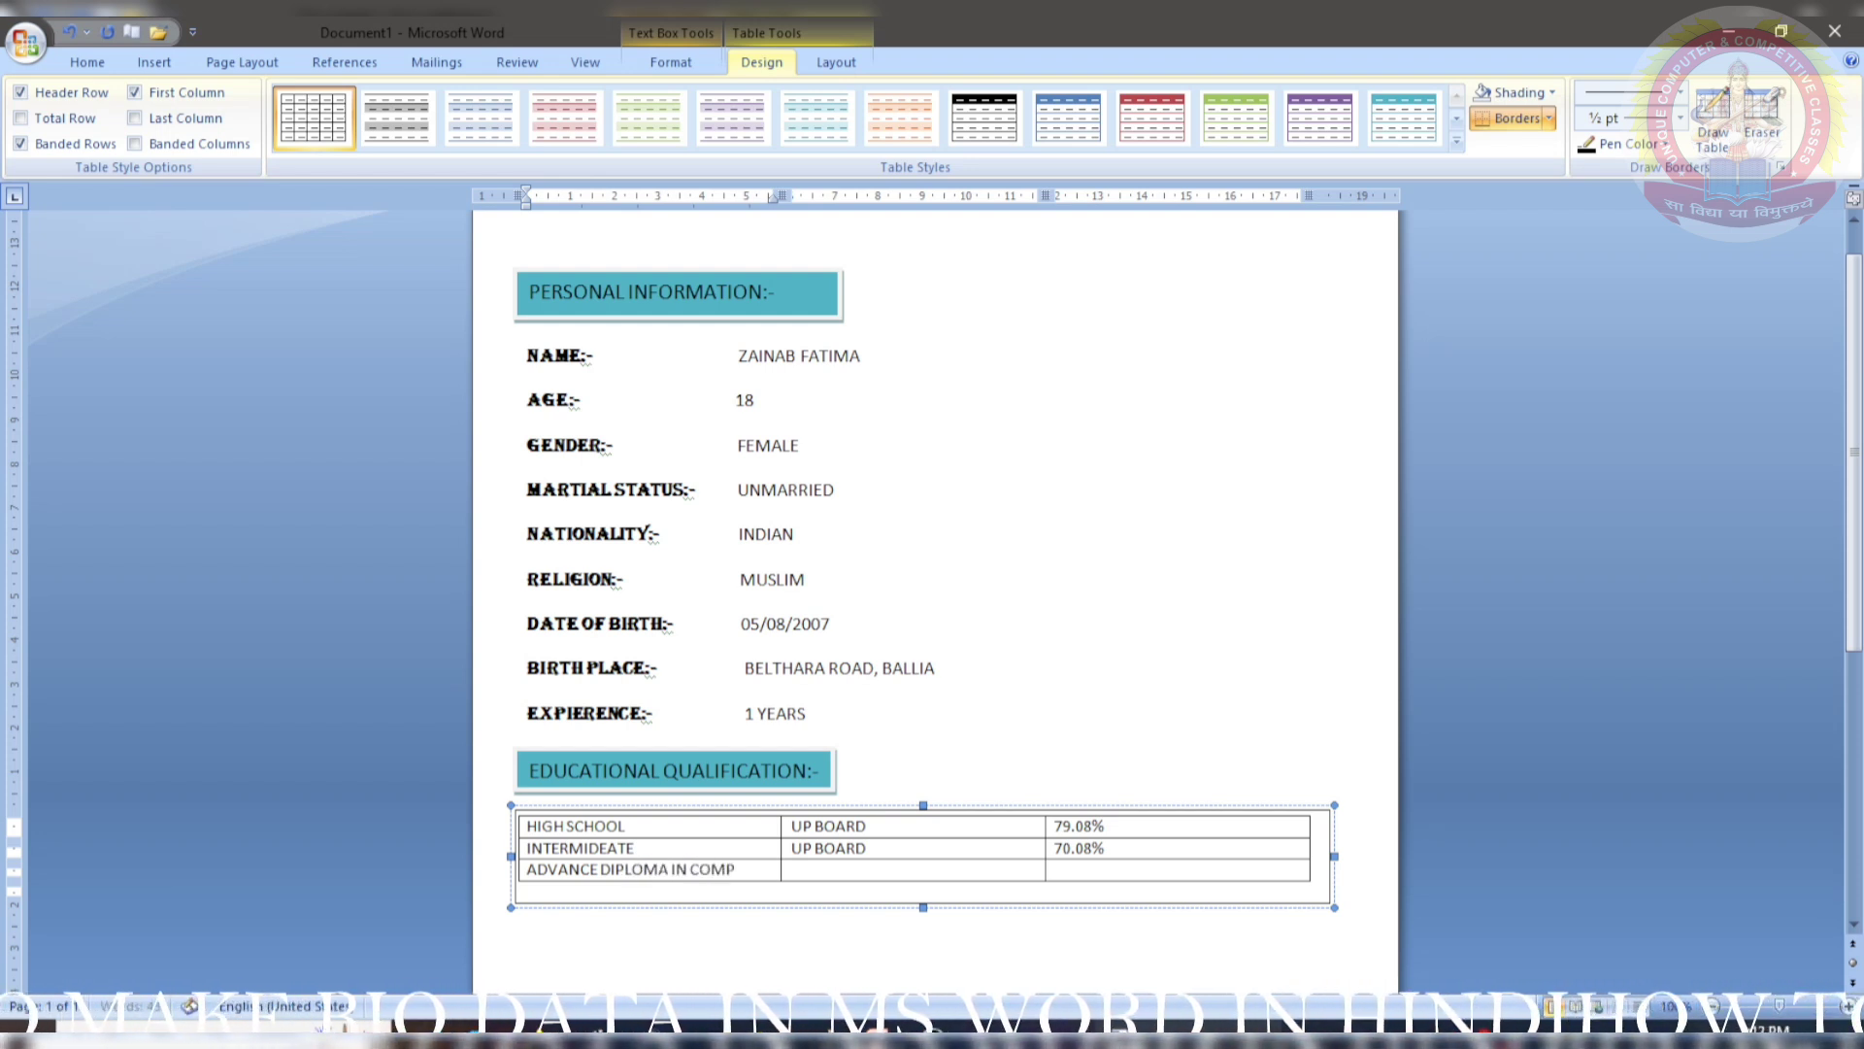
pyautogui.write('APPLICATION')
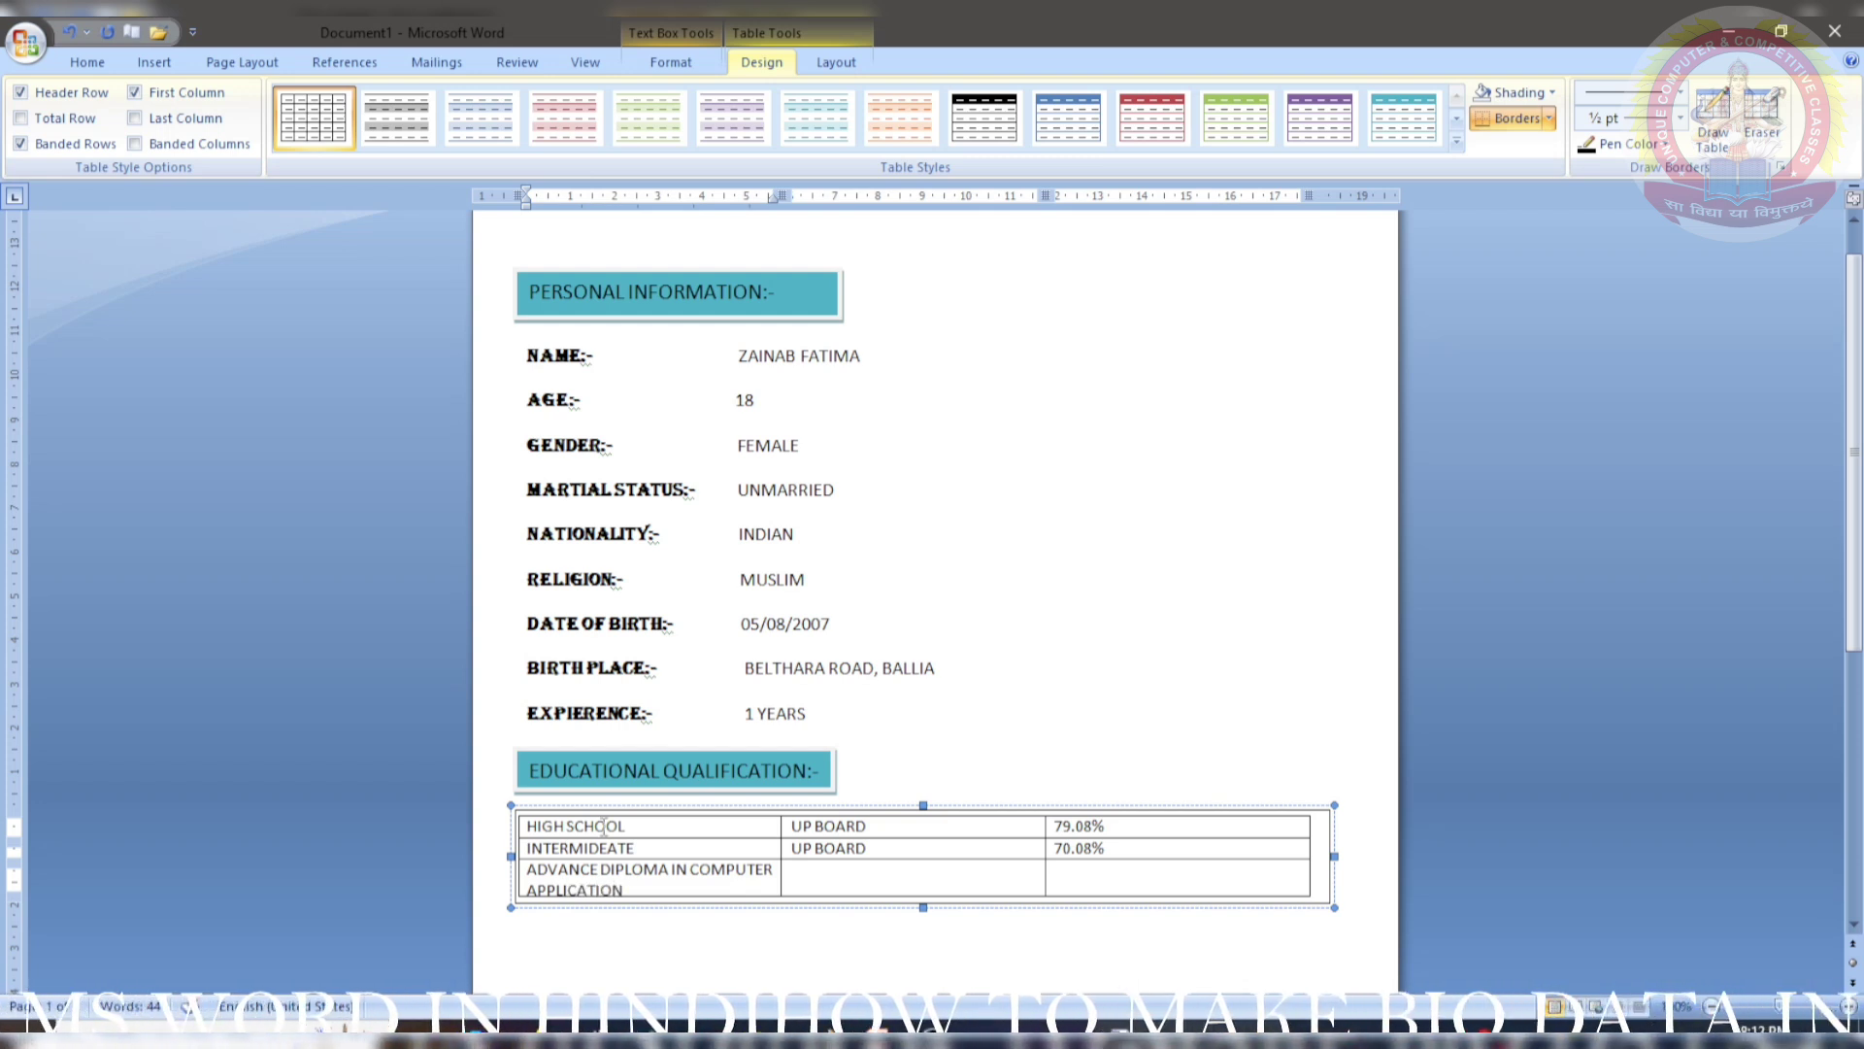
pyautogui.press('Tab')
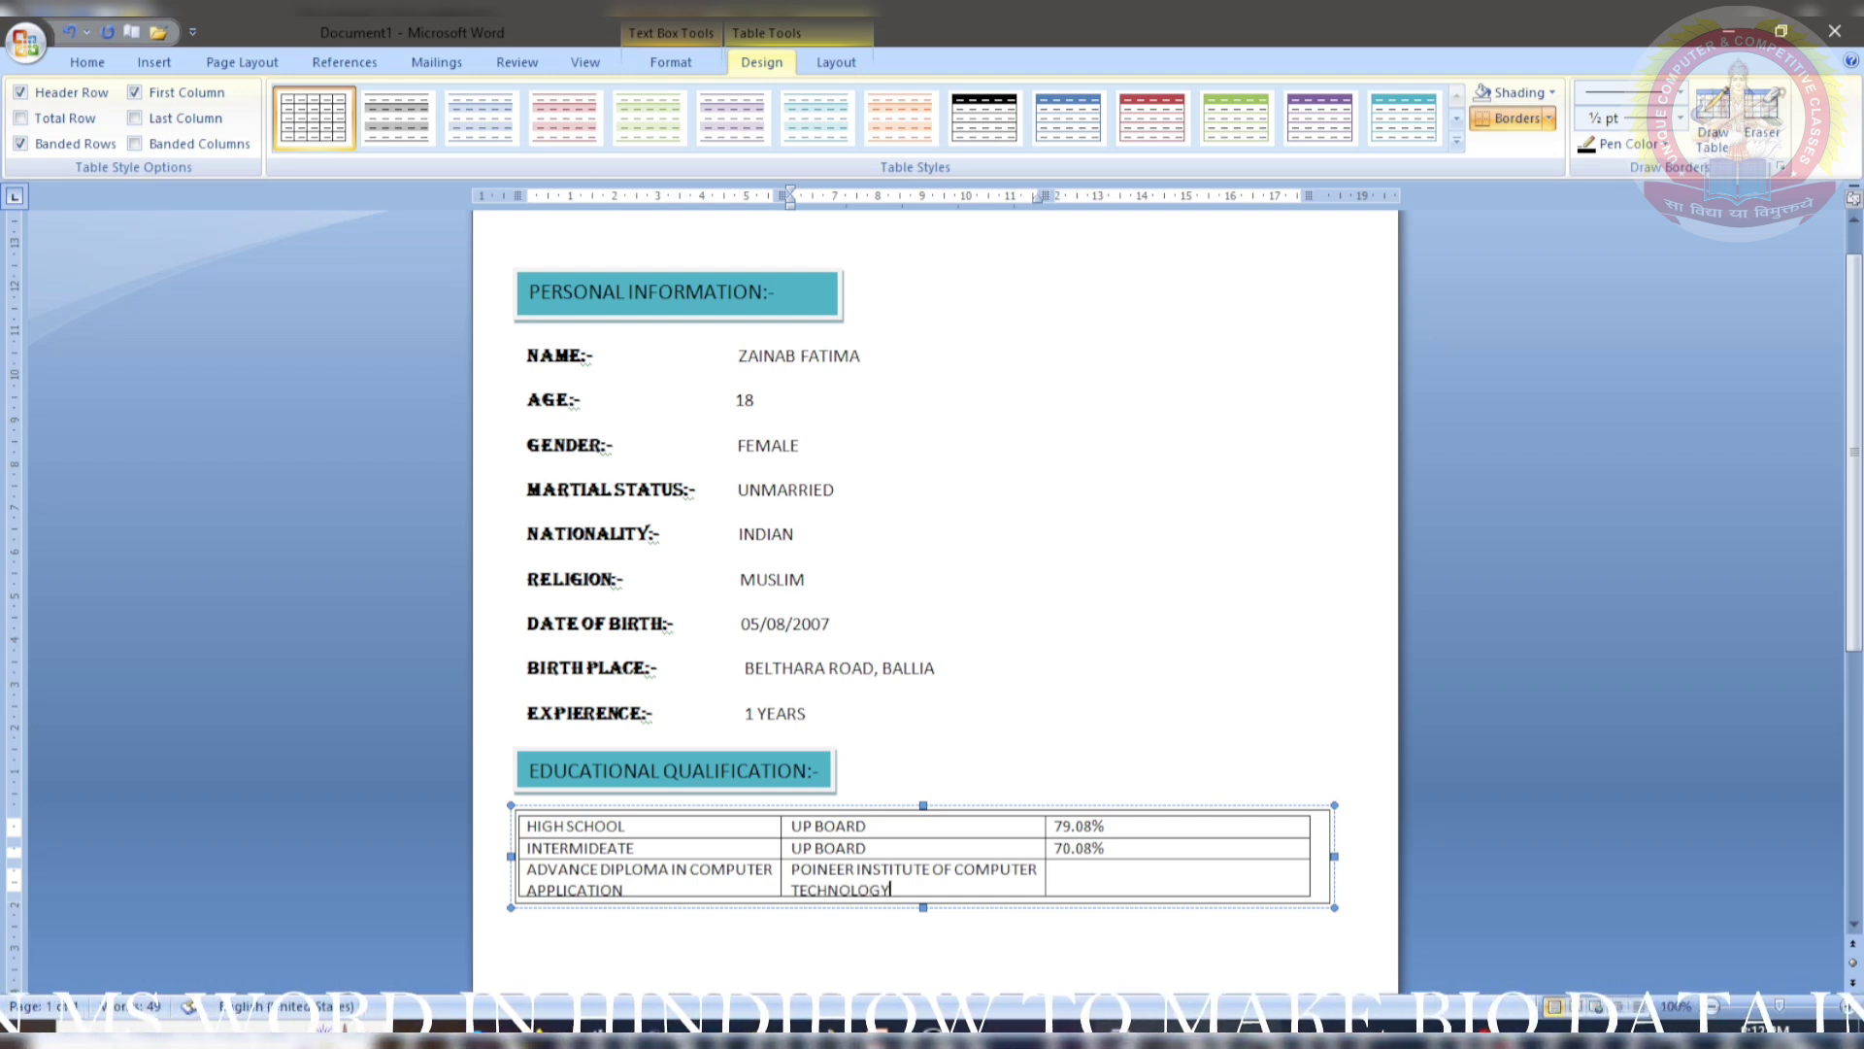
pyautogui.press('Tab')
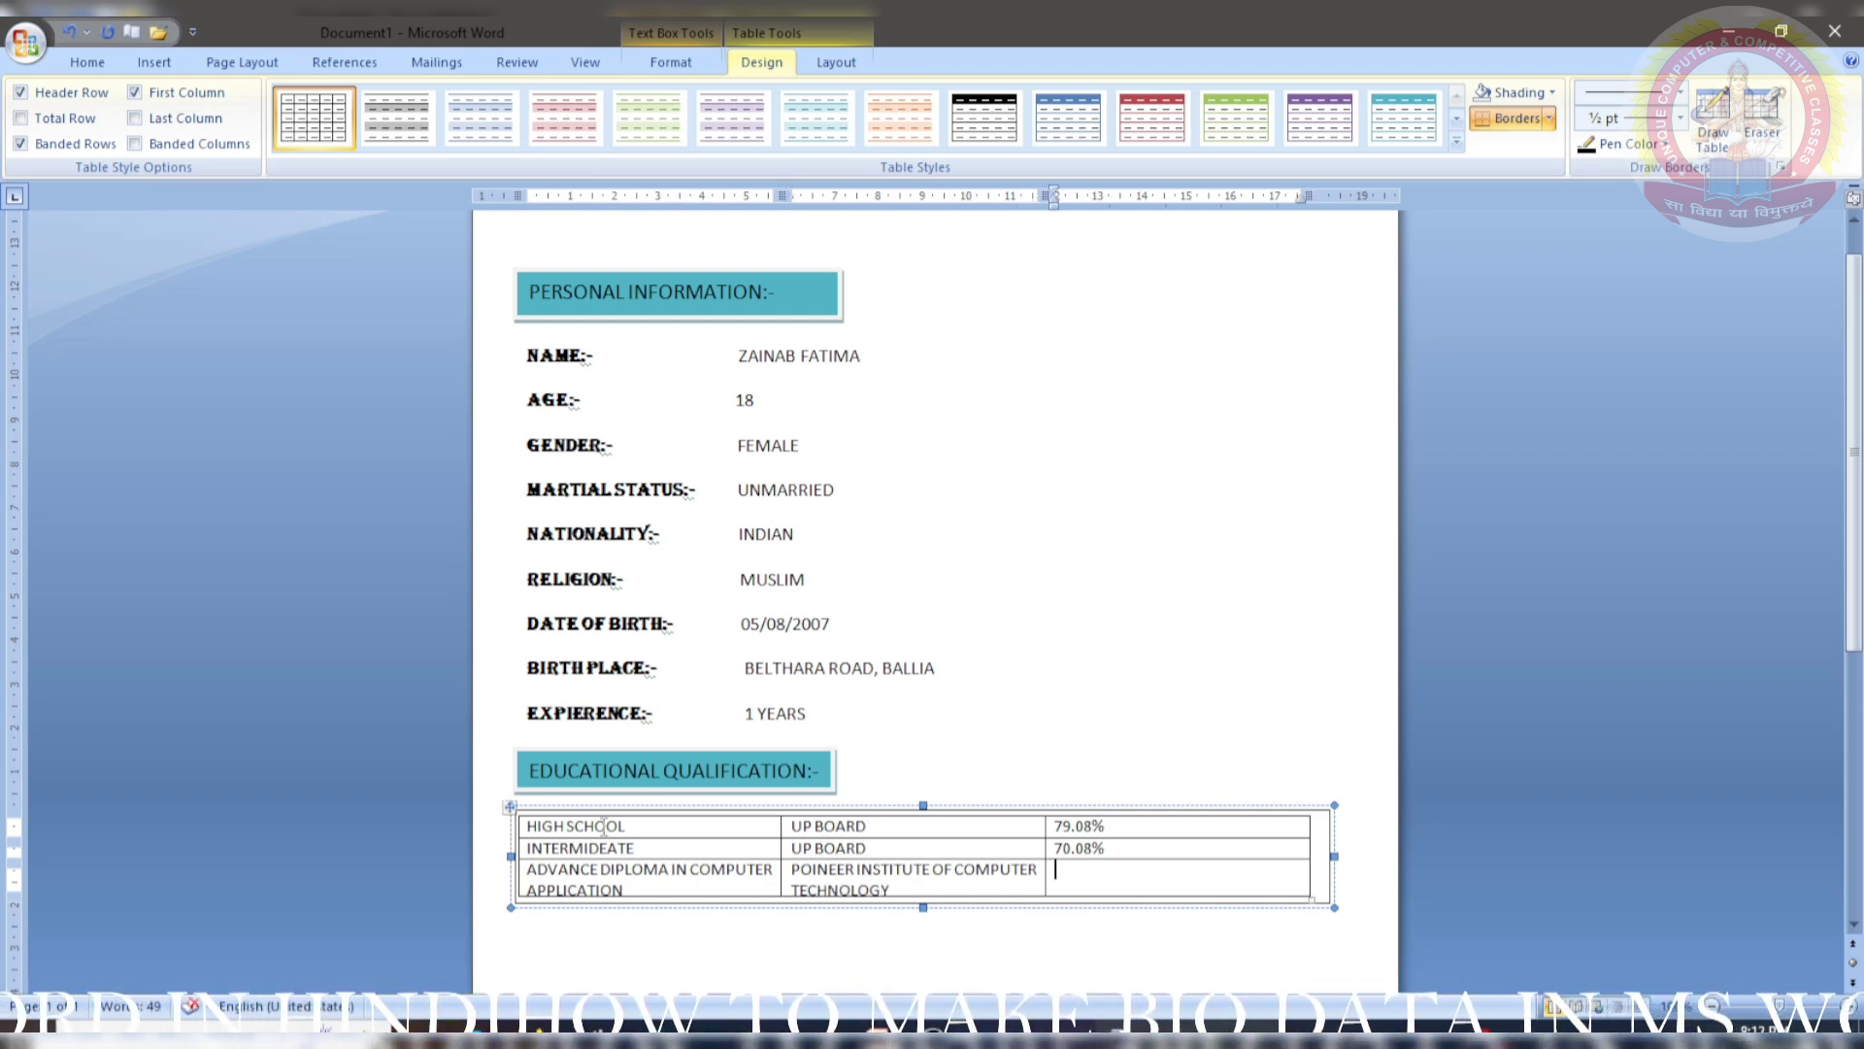
pyautogui.write('81.03')
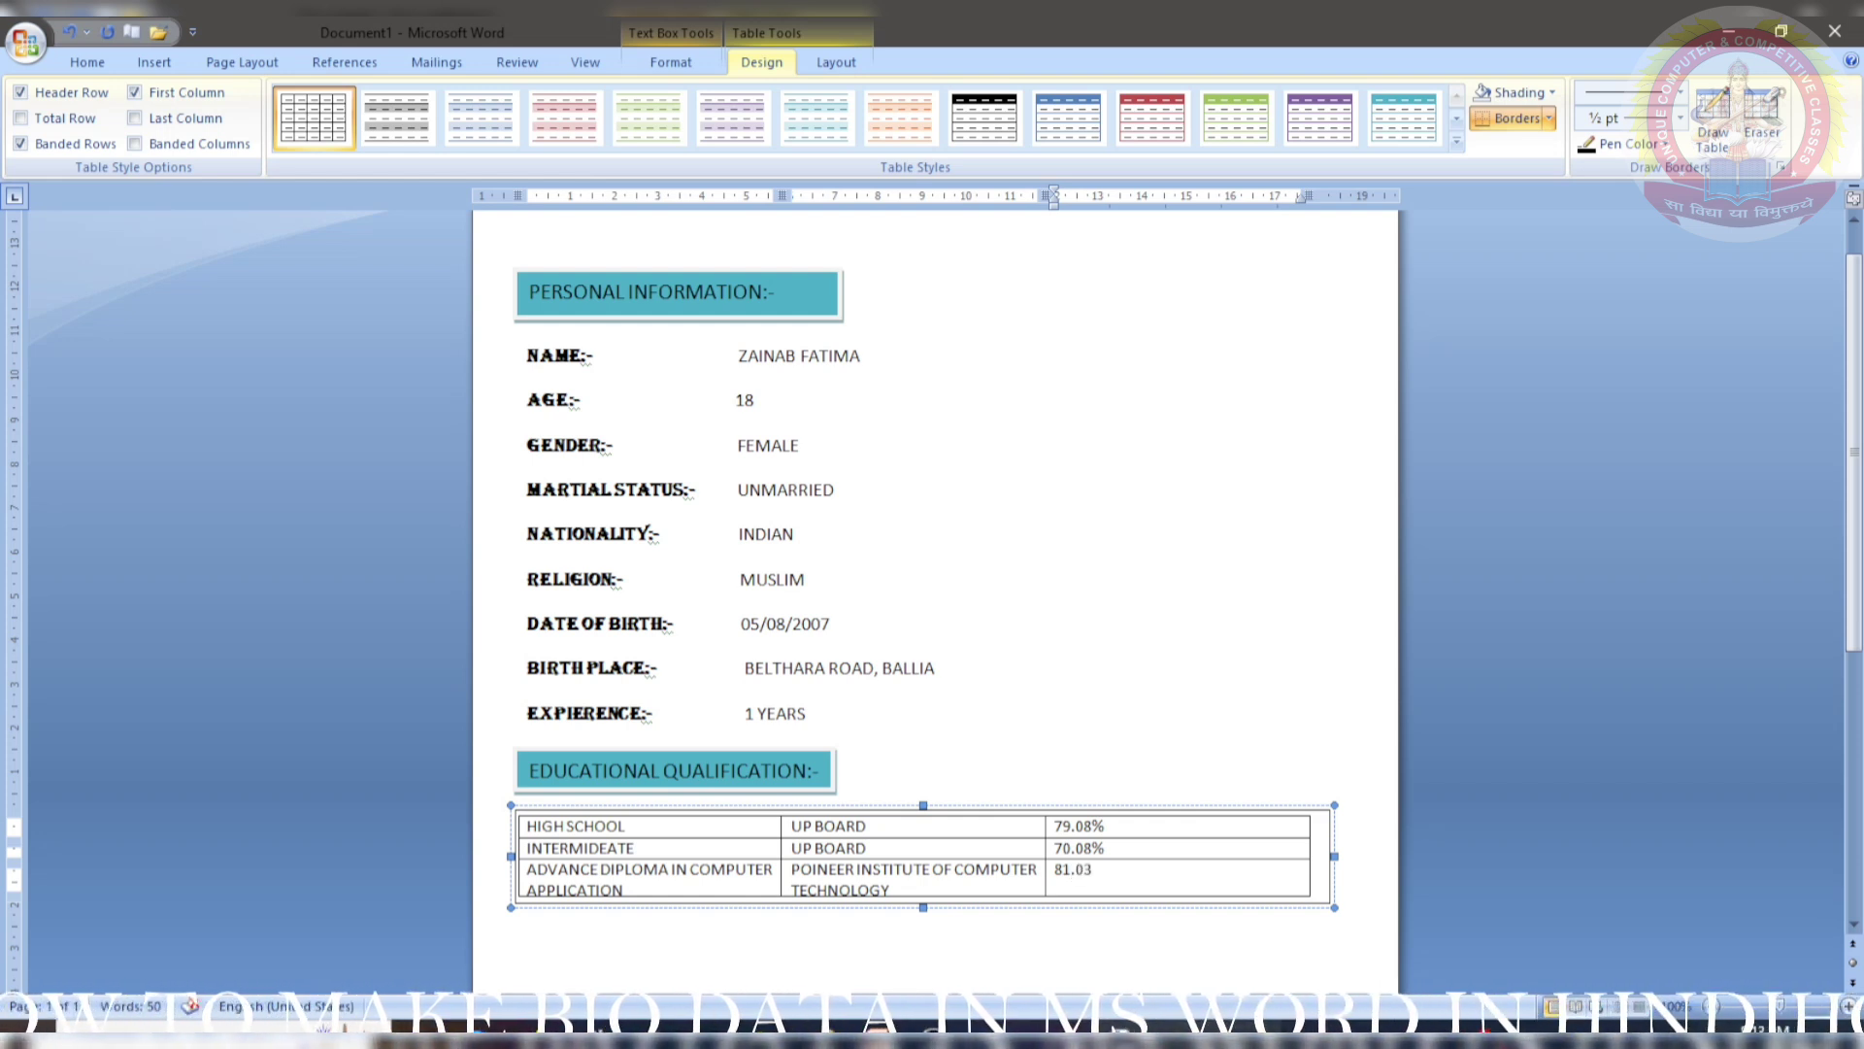
pyautogui.click(836, 62)
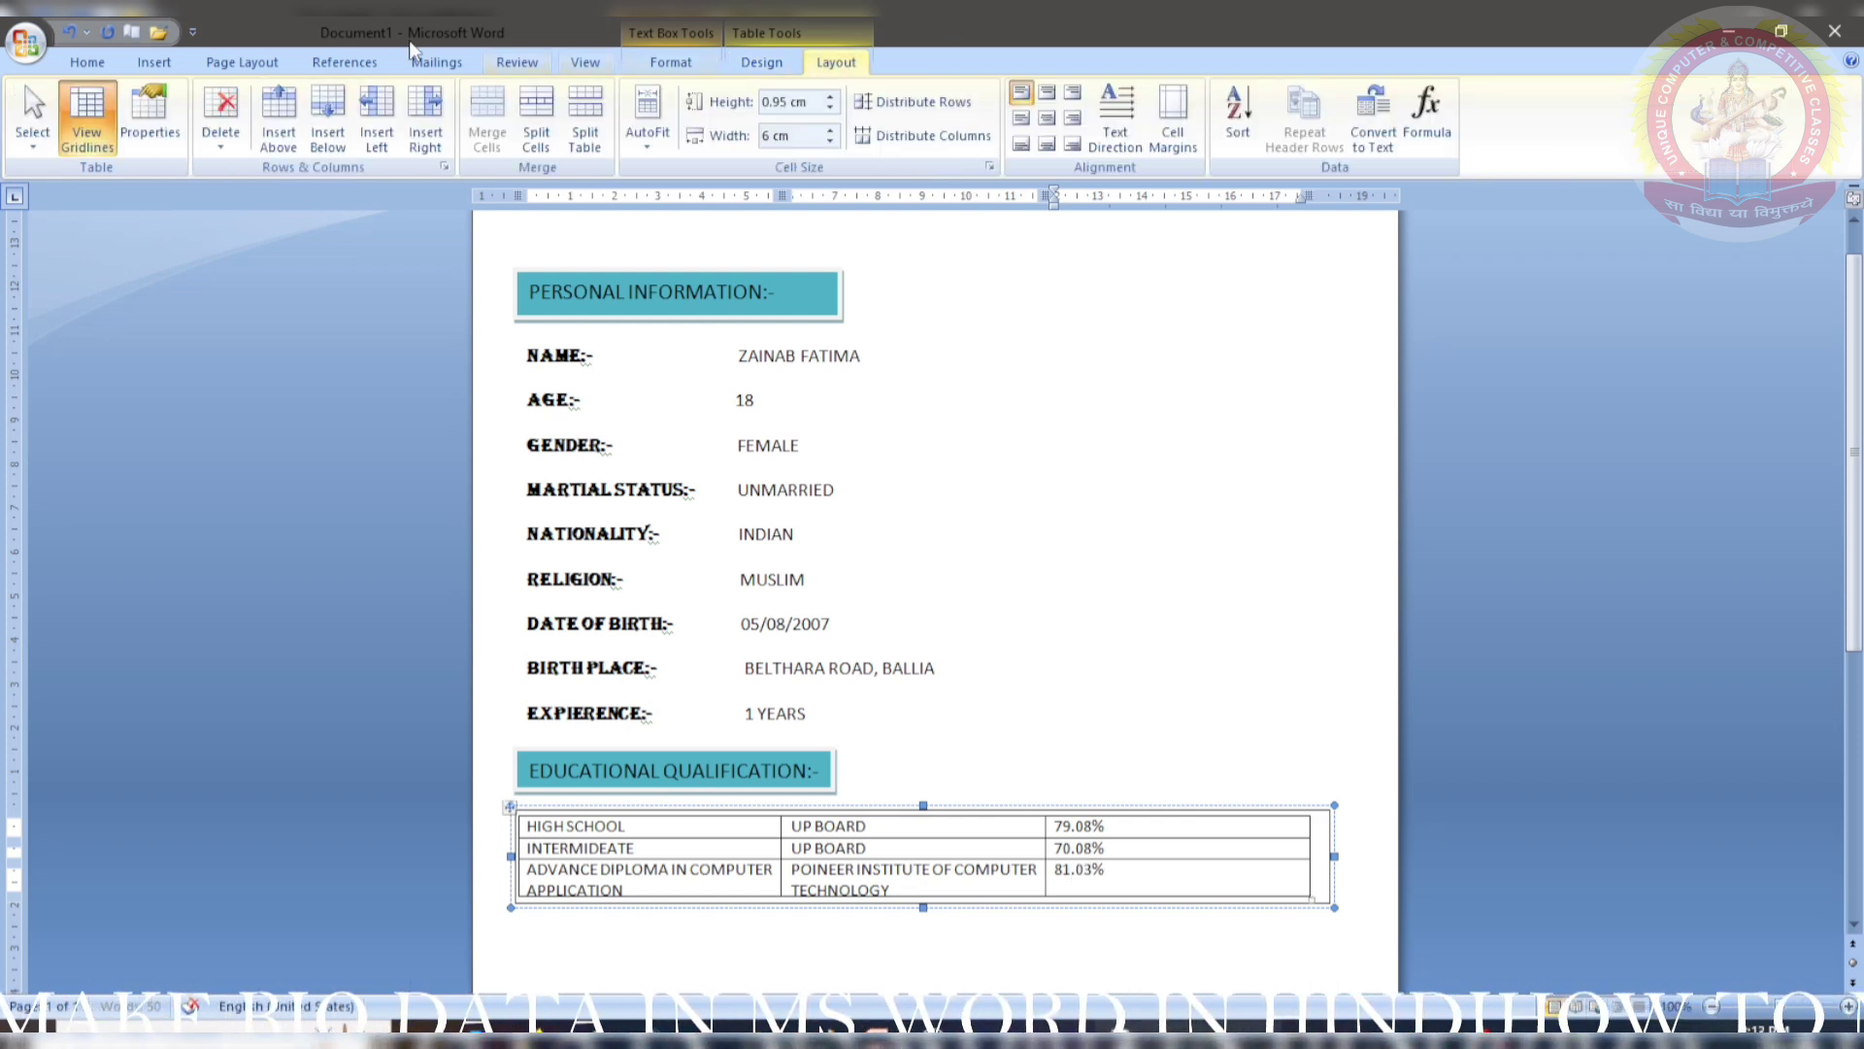
# - Fill the education table's text box with Aqua, Lighter 60%
pyautogui.click(87, 62)
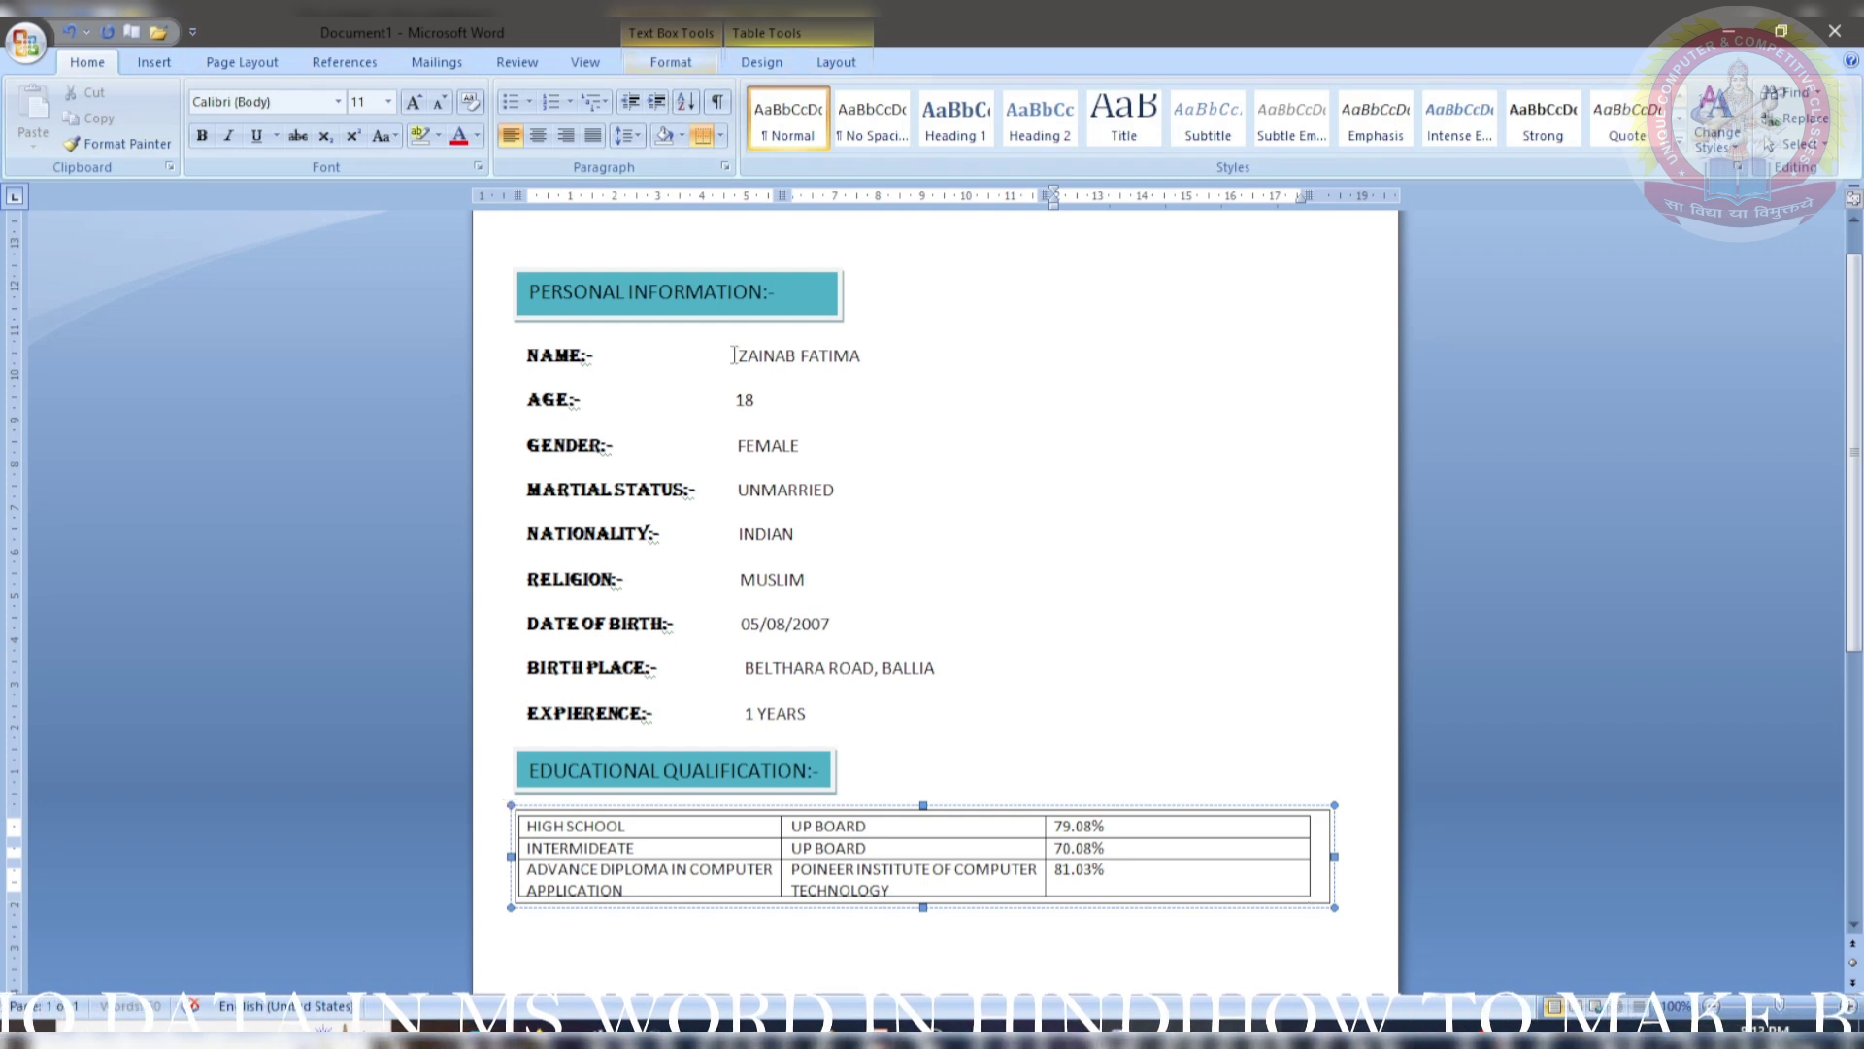
pyautogui.click(841, 942)
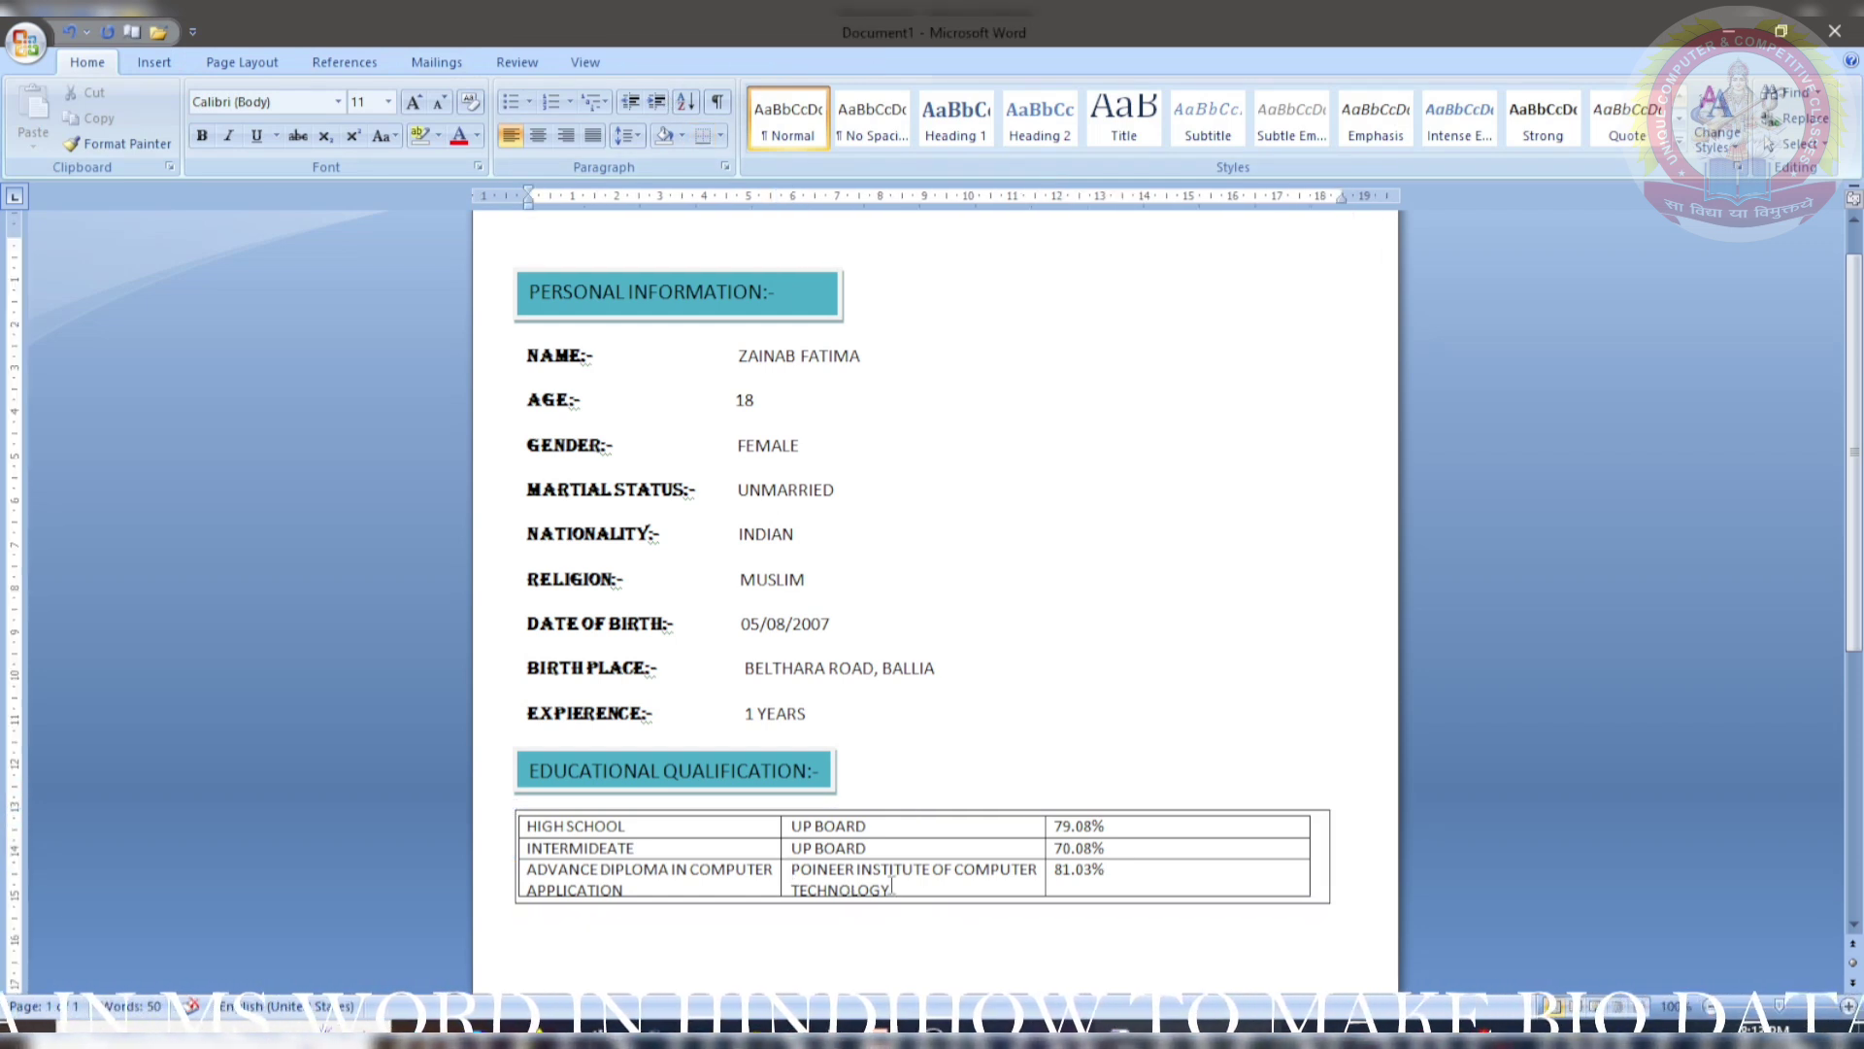
pyautogui.click(1274, 879)
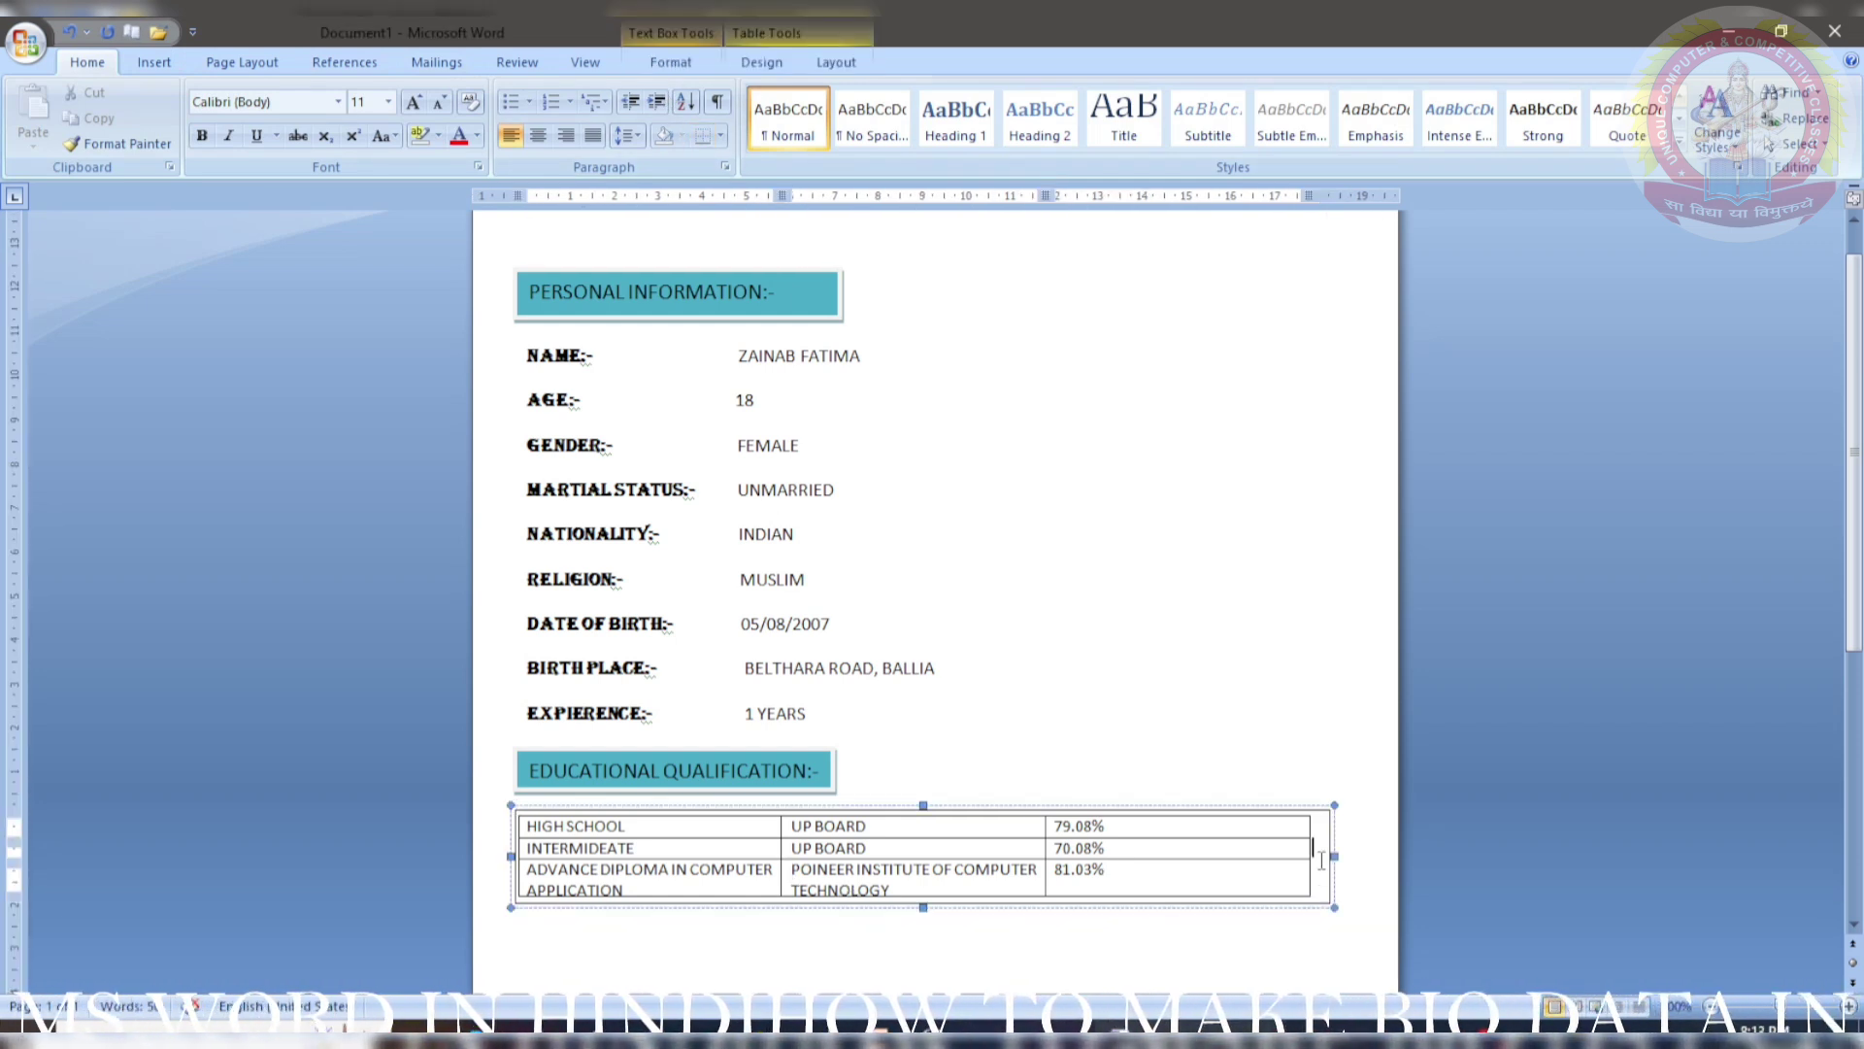
pyautogui.click(643, 64)
pyautogui.click(738, 93)
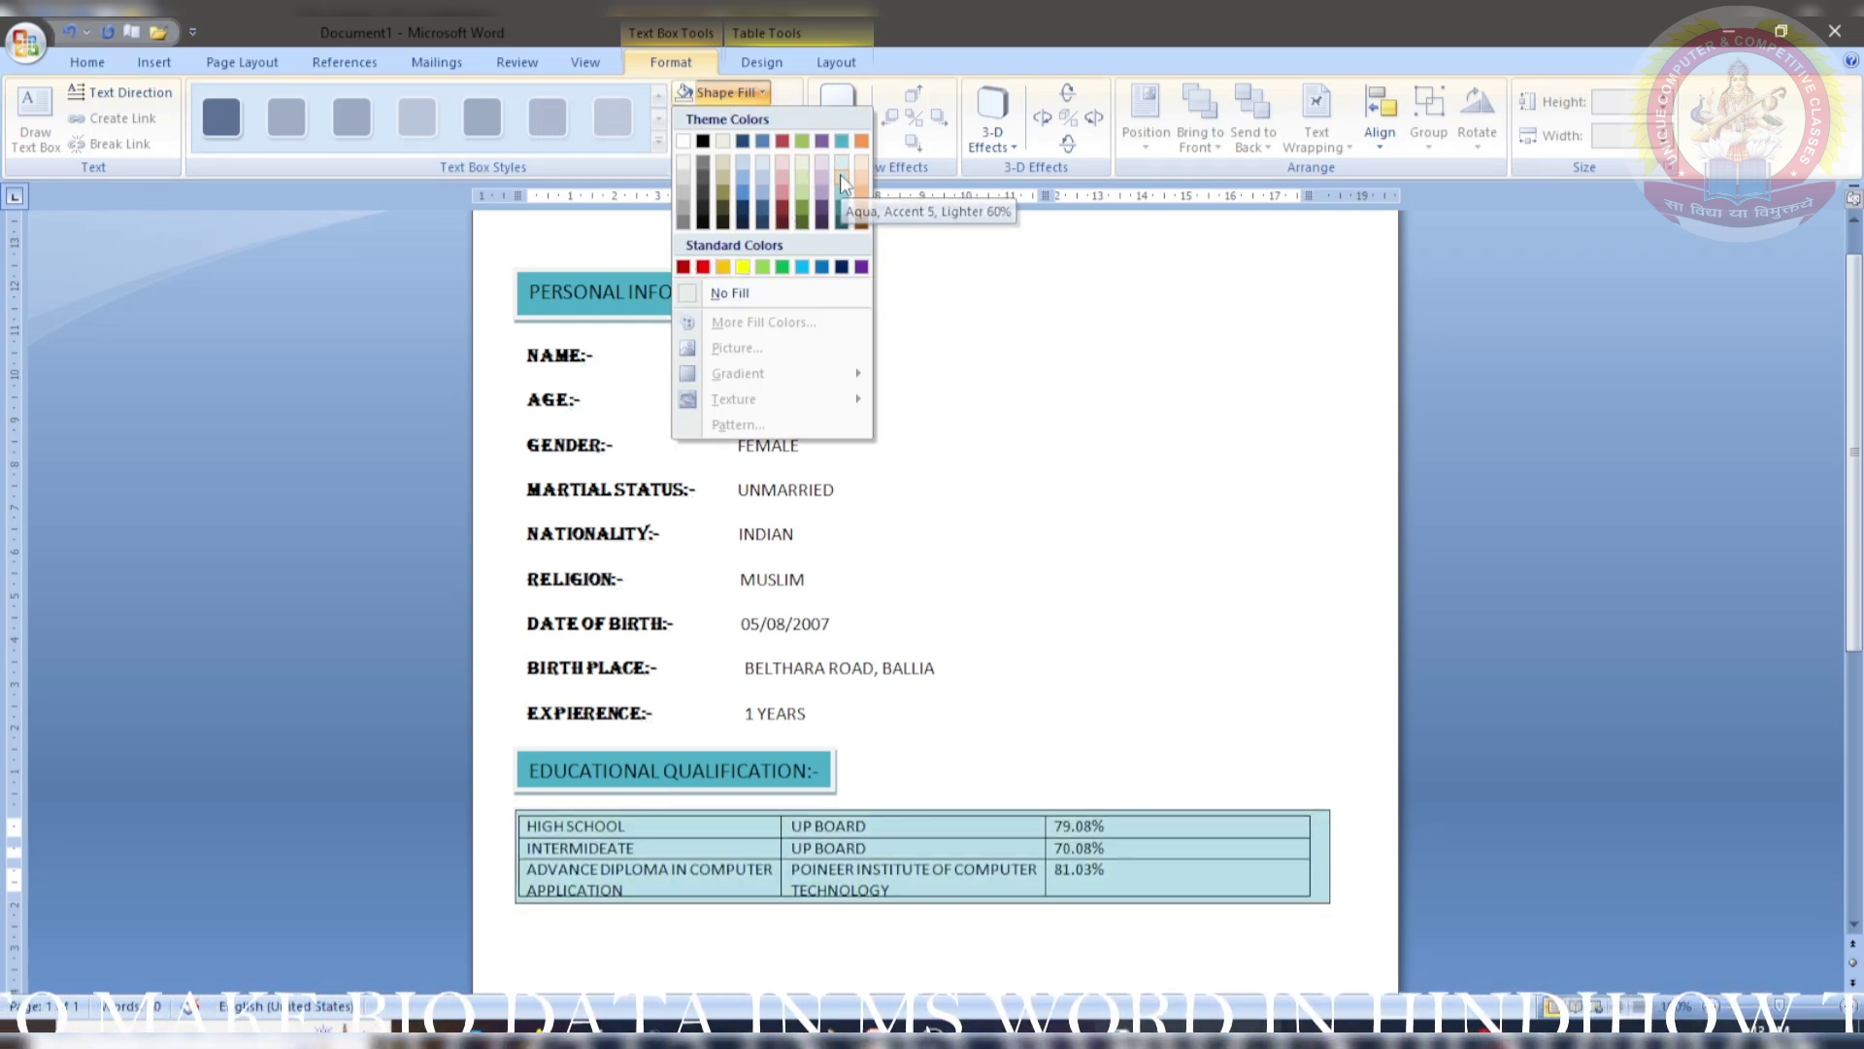
pyautogui.click(841, 173)
# - Bold HIGH SCHOOL, INTERMIDEATE and ADVANCE DIPLOMA IN COMPUTER APPLICATION in the first column
pyautogui.click(523, 825)
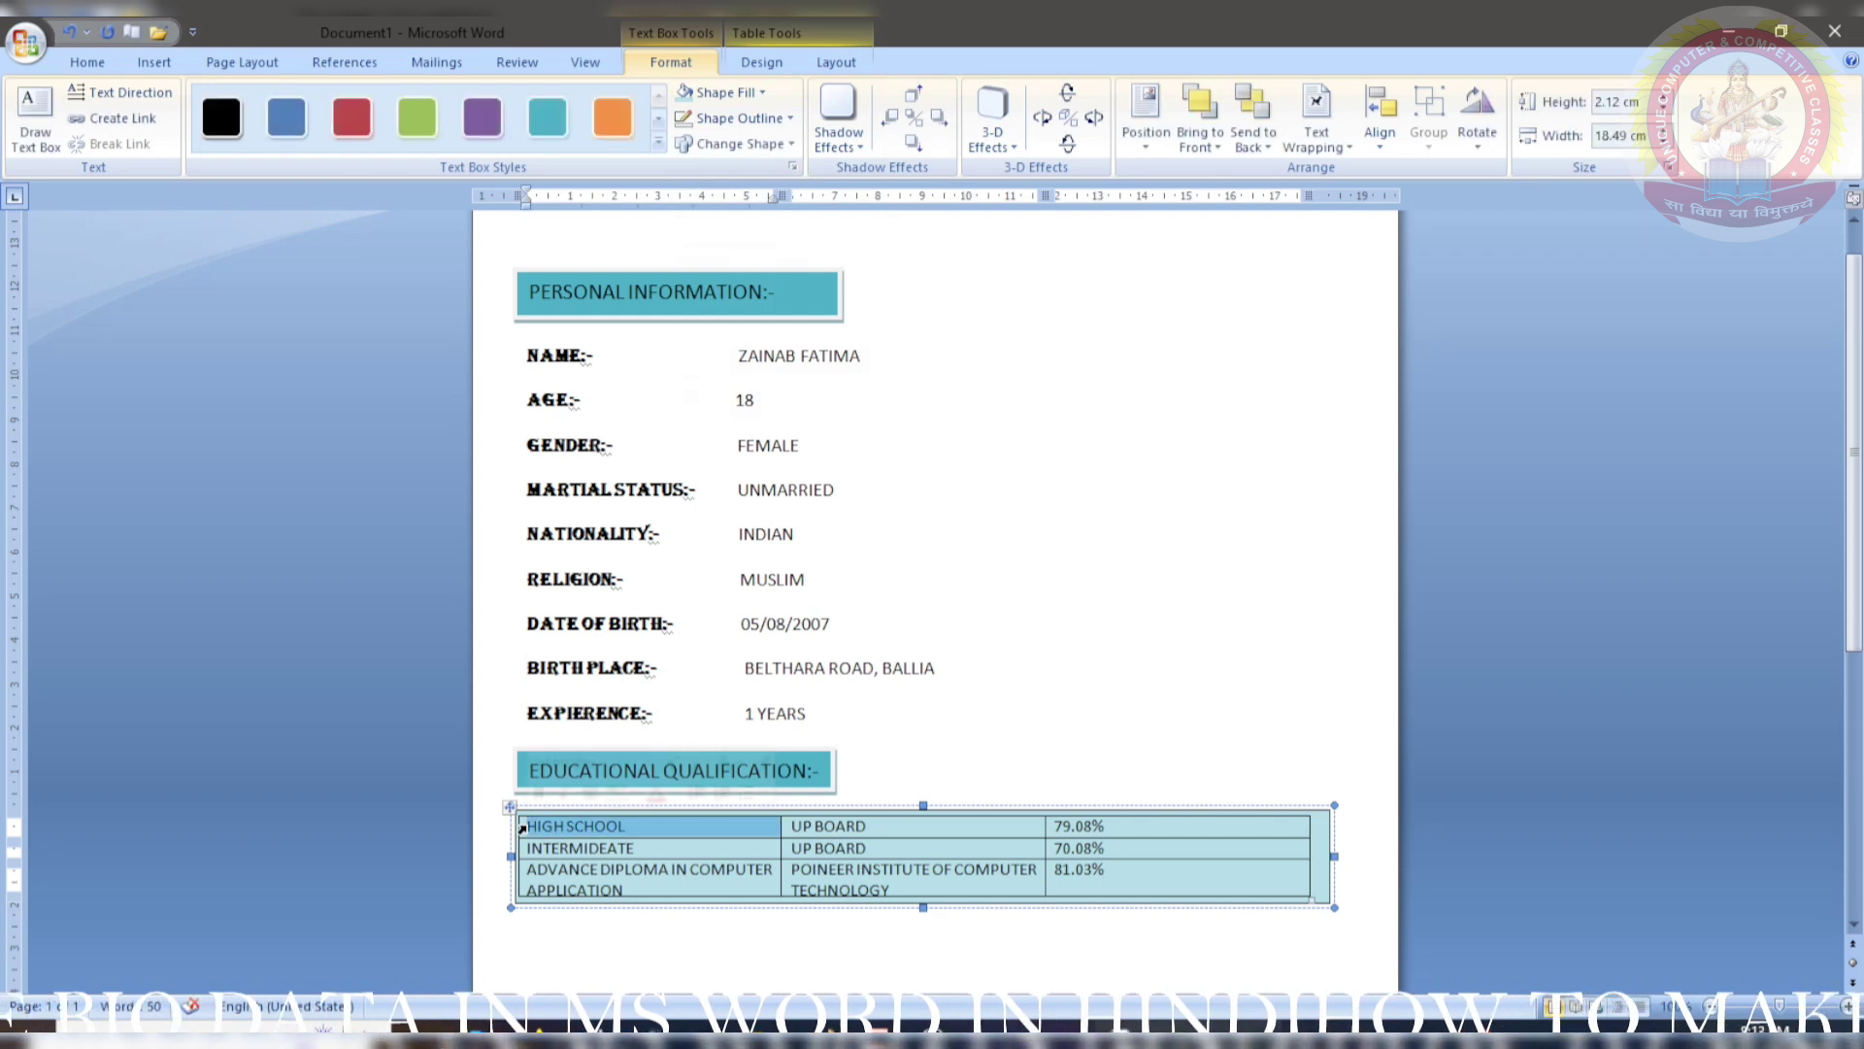
pyautogui.click(88, 61)
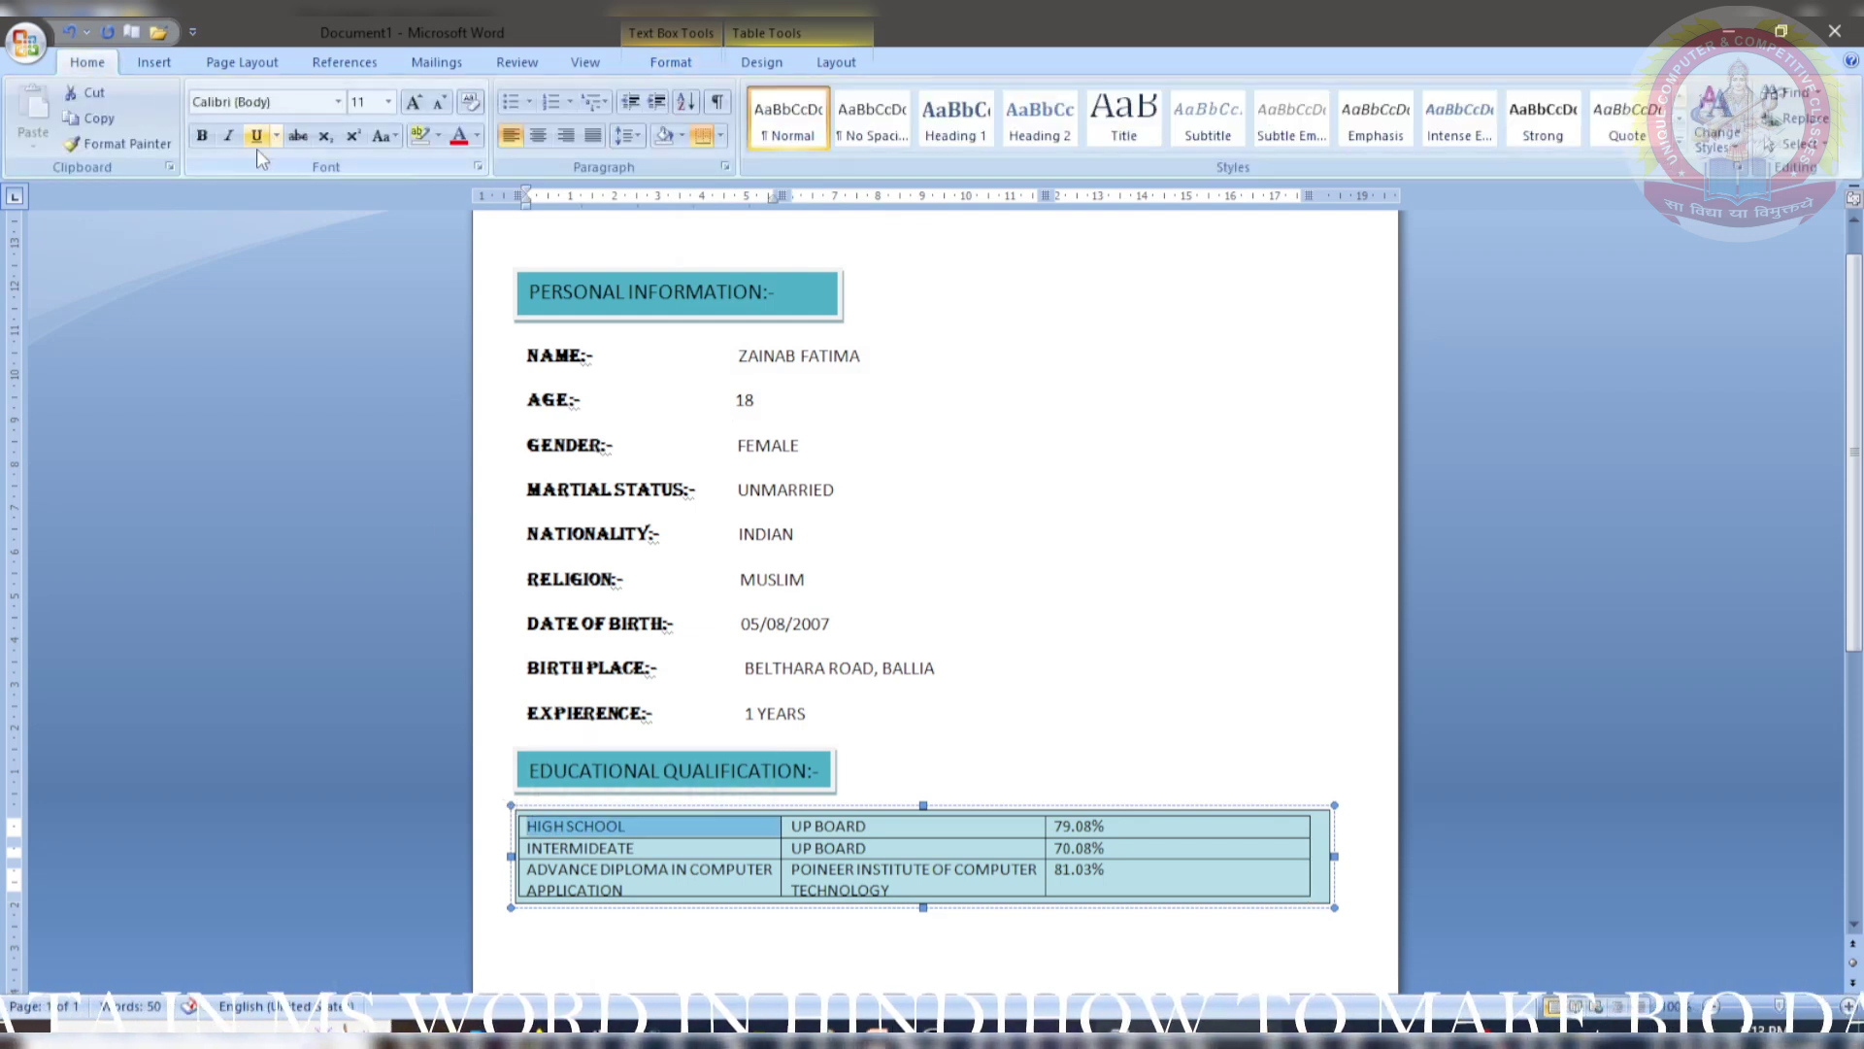
pyautogui.click(210, 143)
pyautogui.click(530, 847)
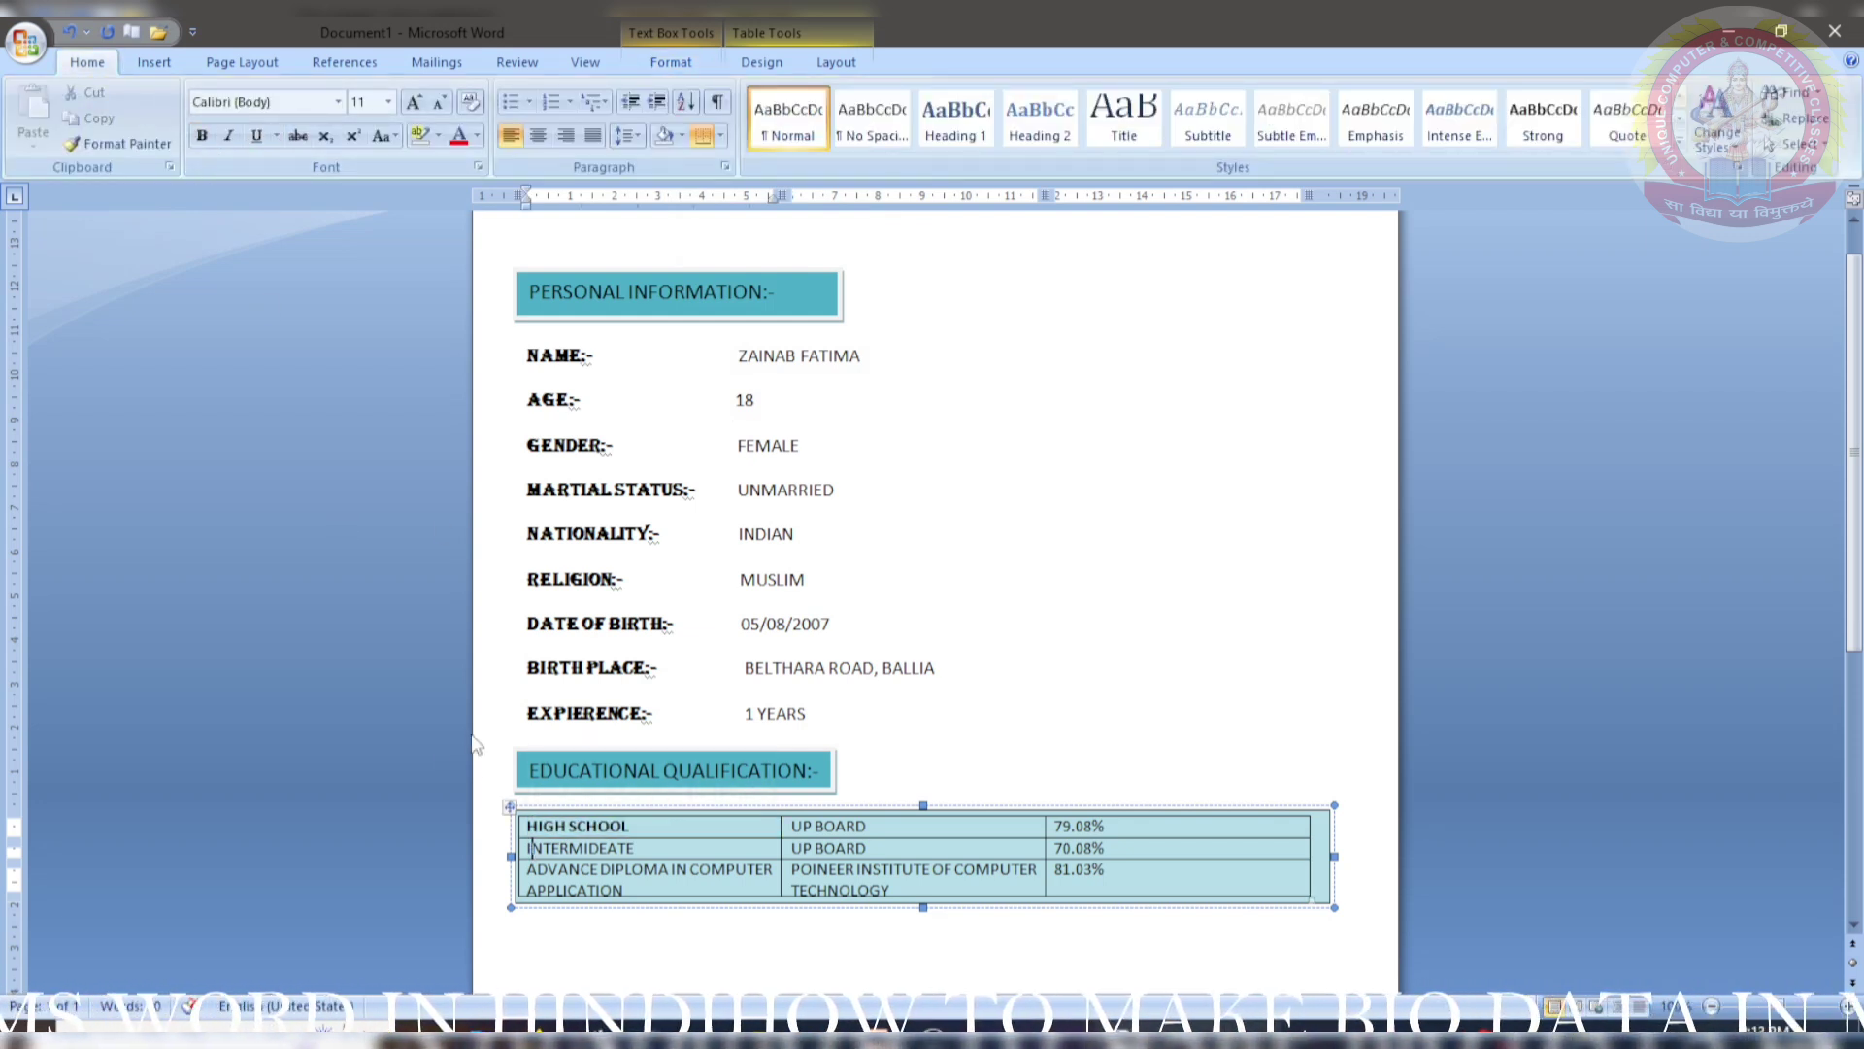
pyautogui.moveTo(643, 850); pyautogui.dragTo(601, 825)
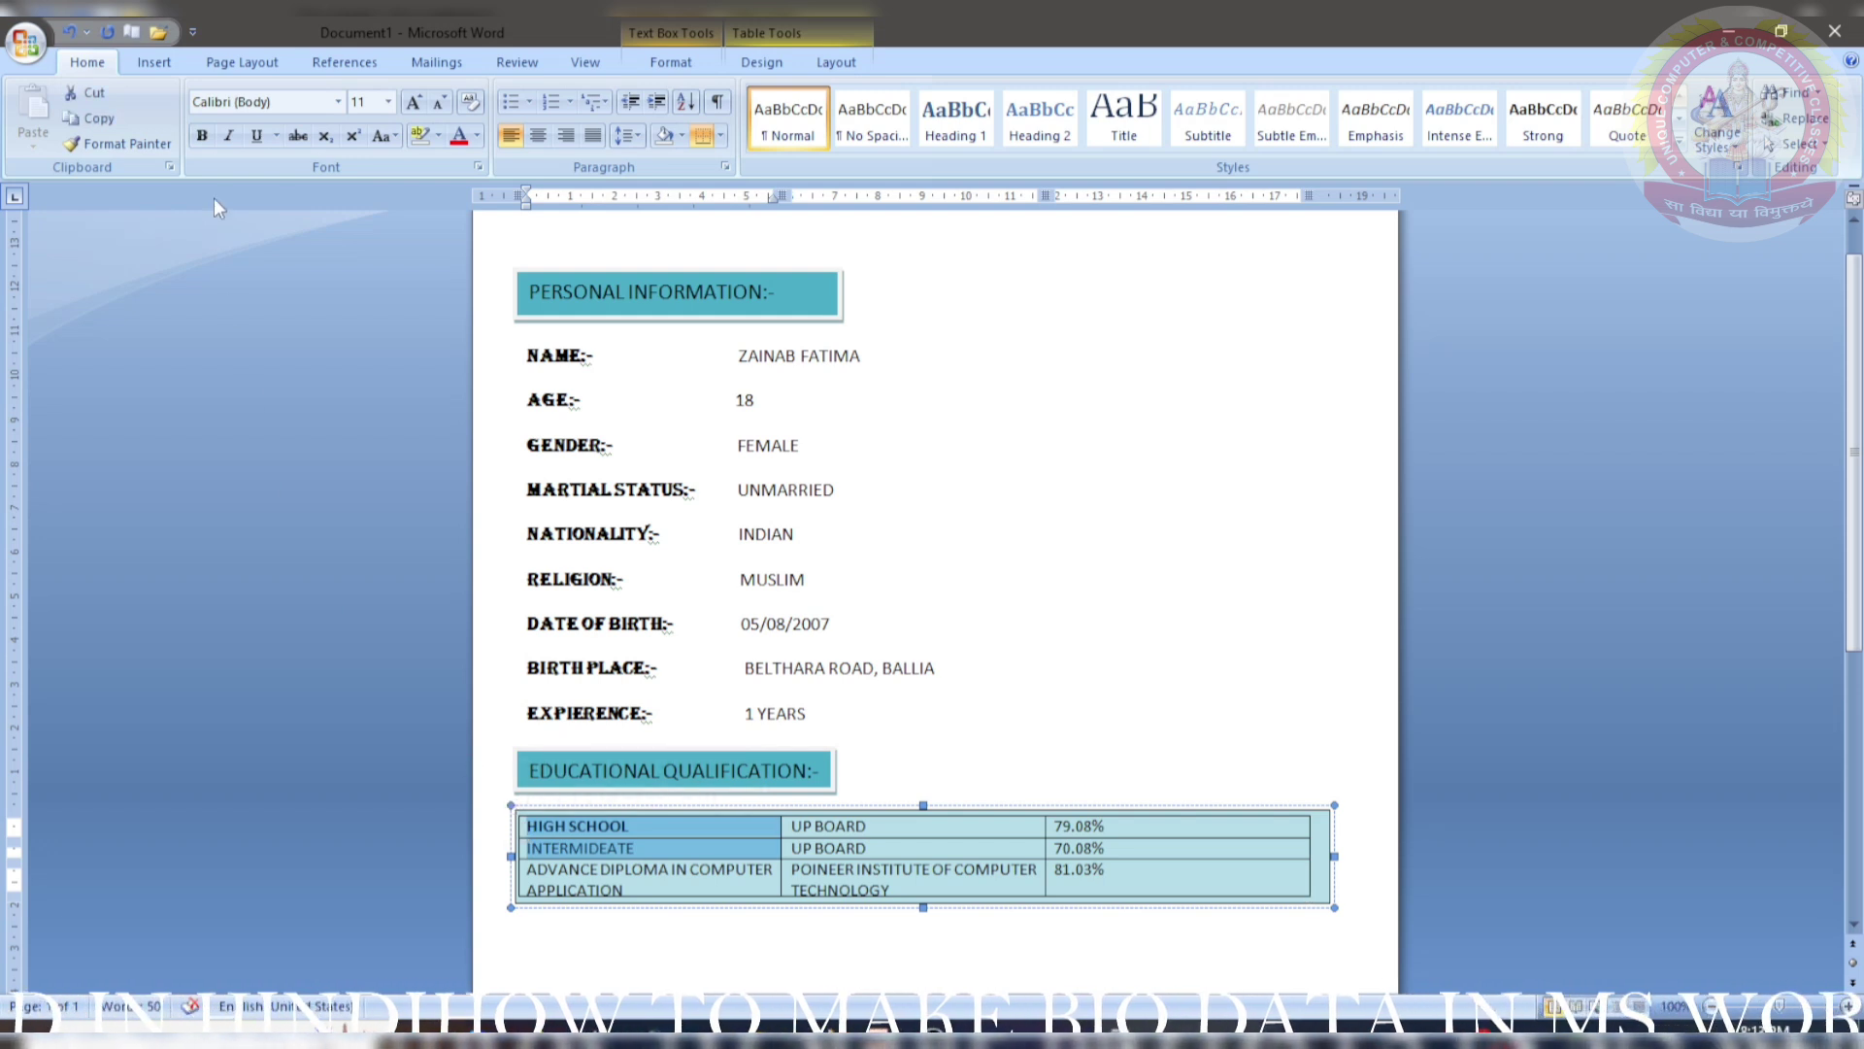
pyautogui.click(201, 136)
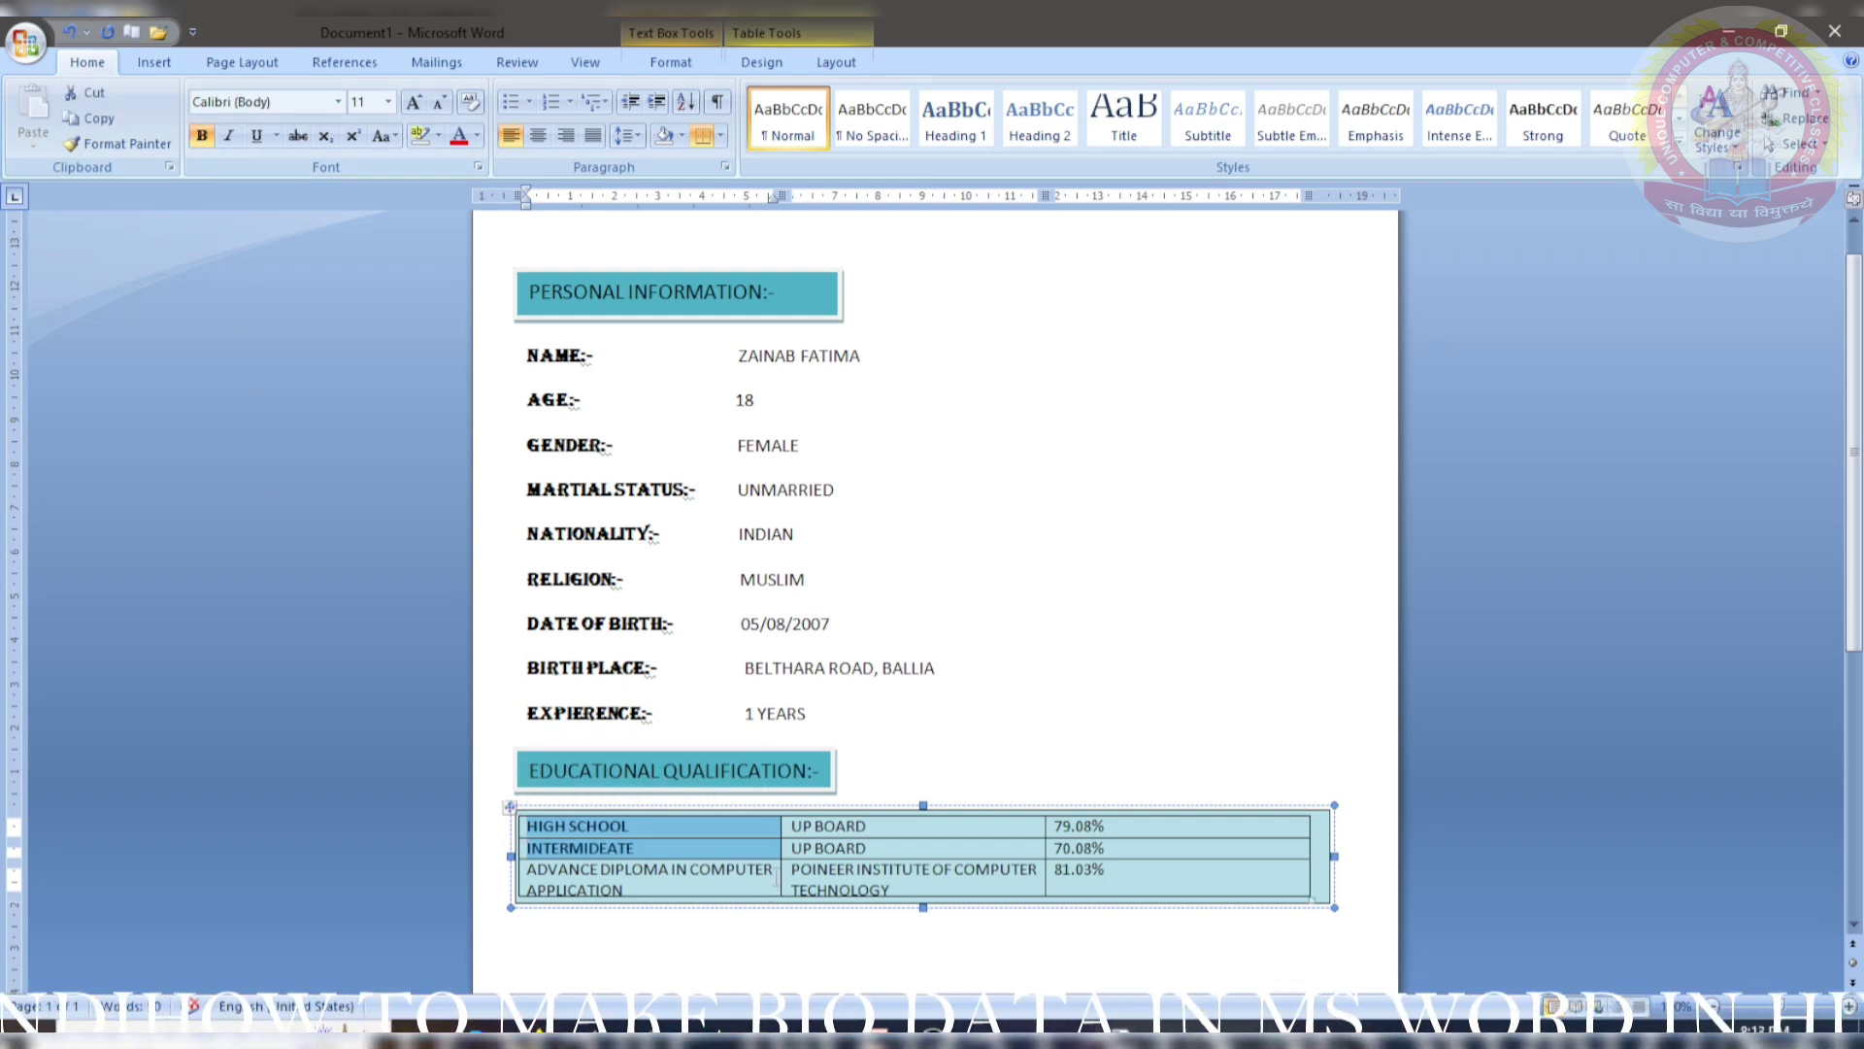
pyautogui.moveTo(597, 869); pyautogui.dragTo(526, 868)
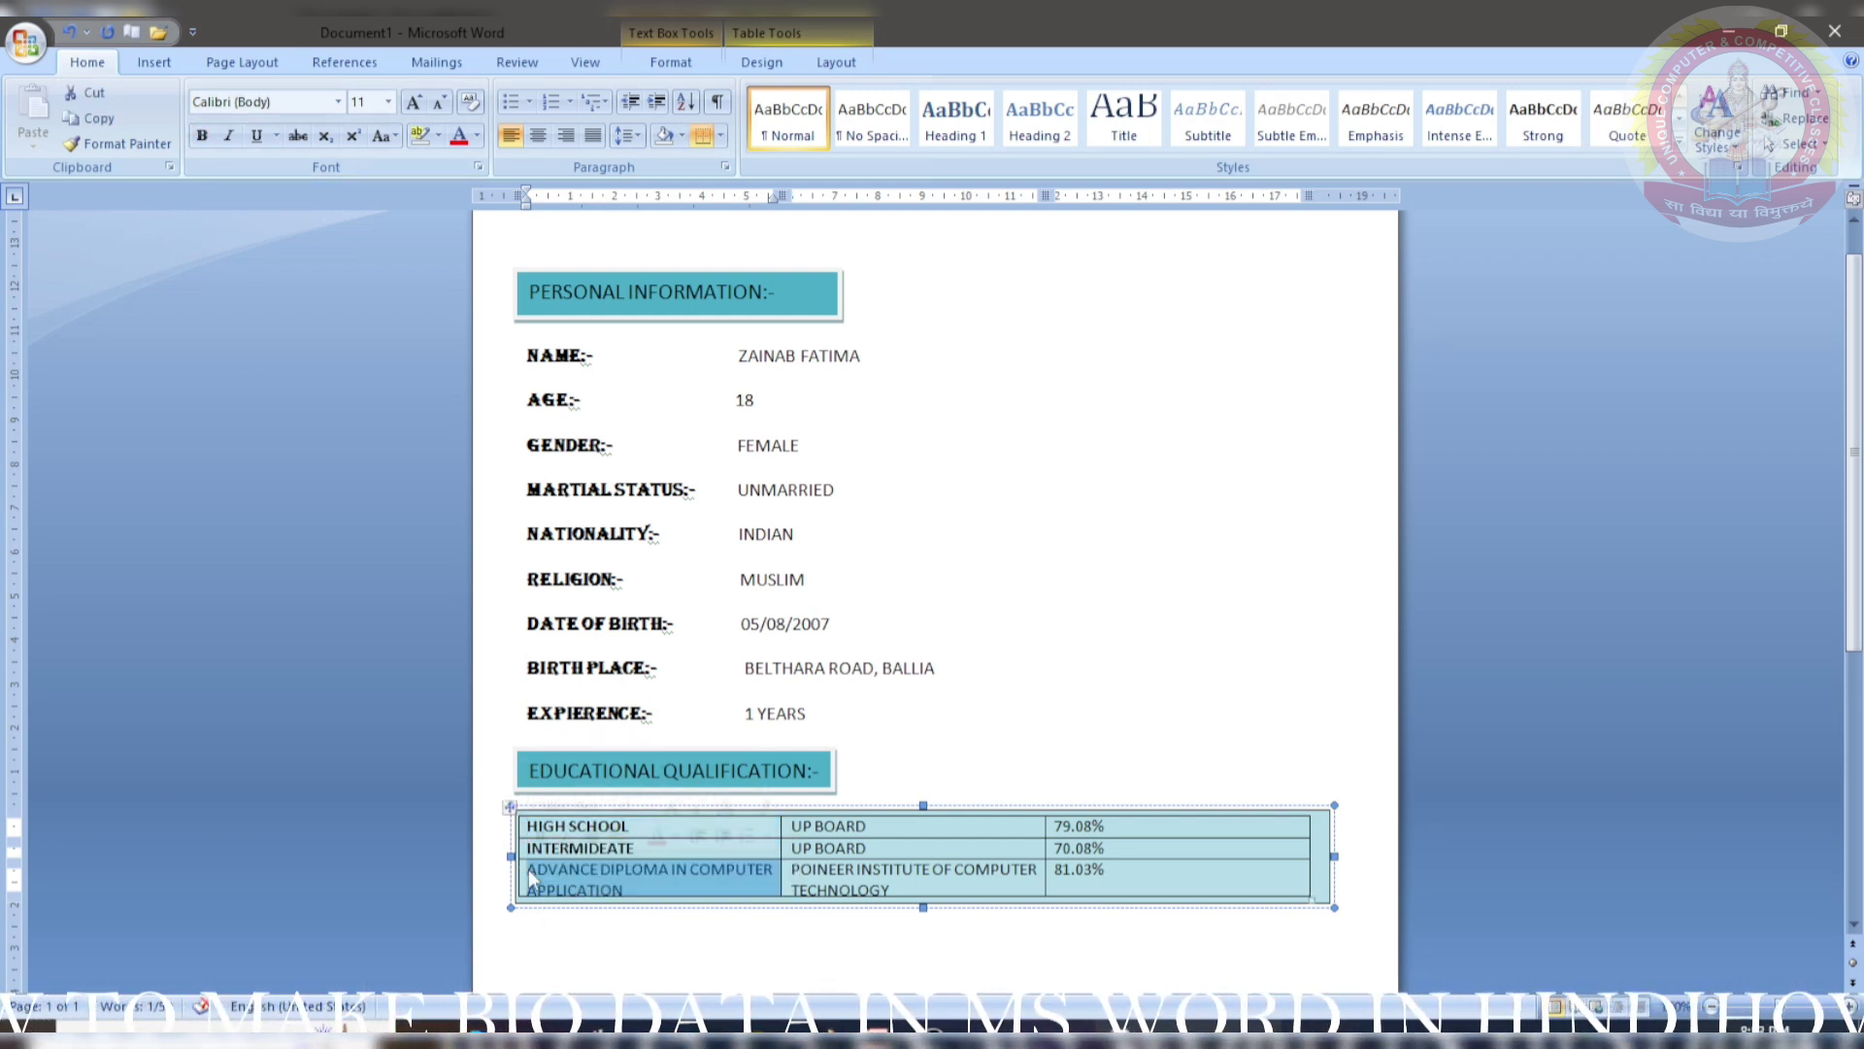
pyautogui.click(201, 136)
pyautogui.click(624, 959)
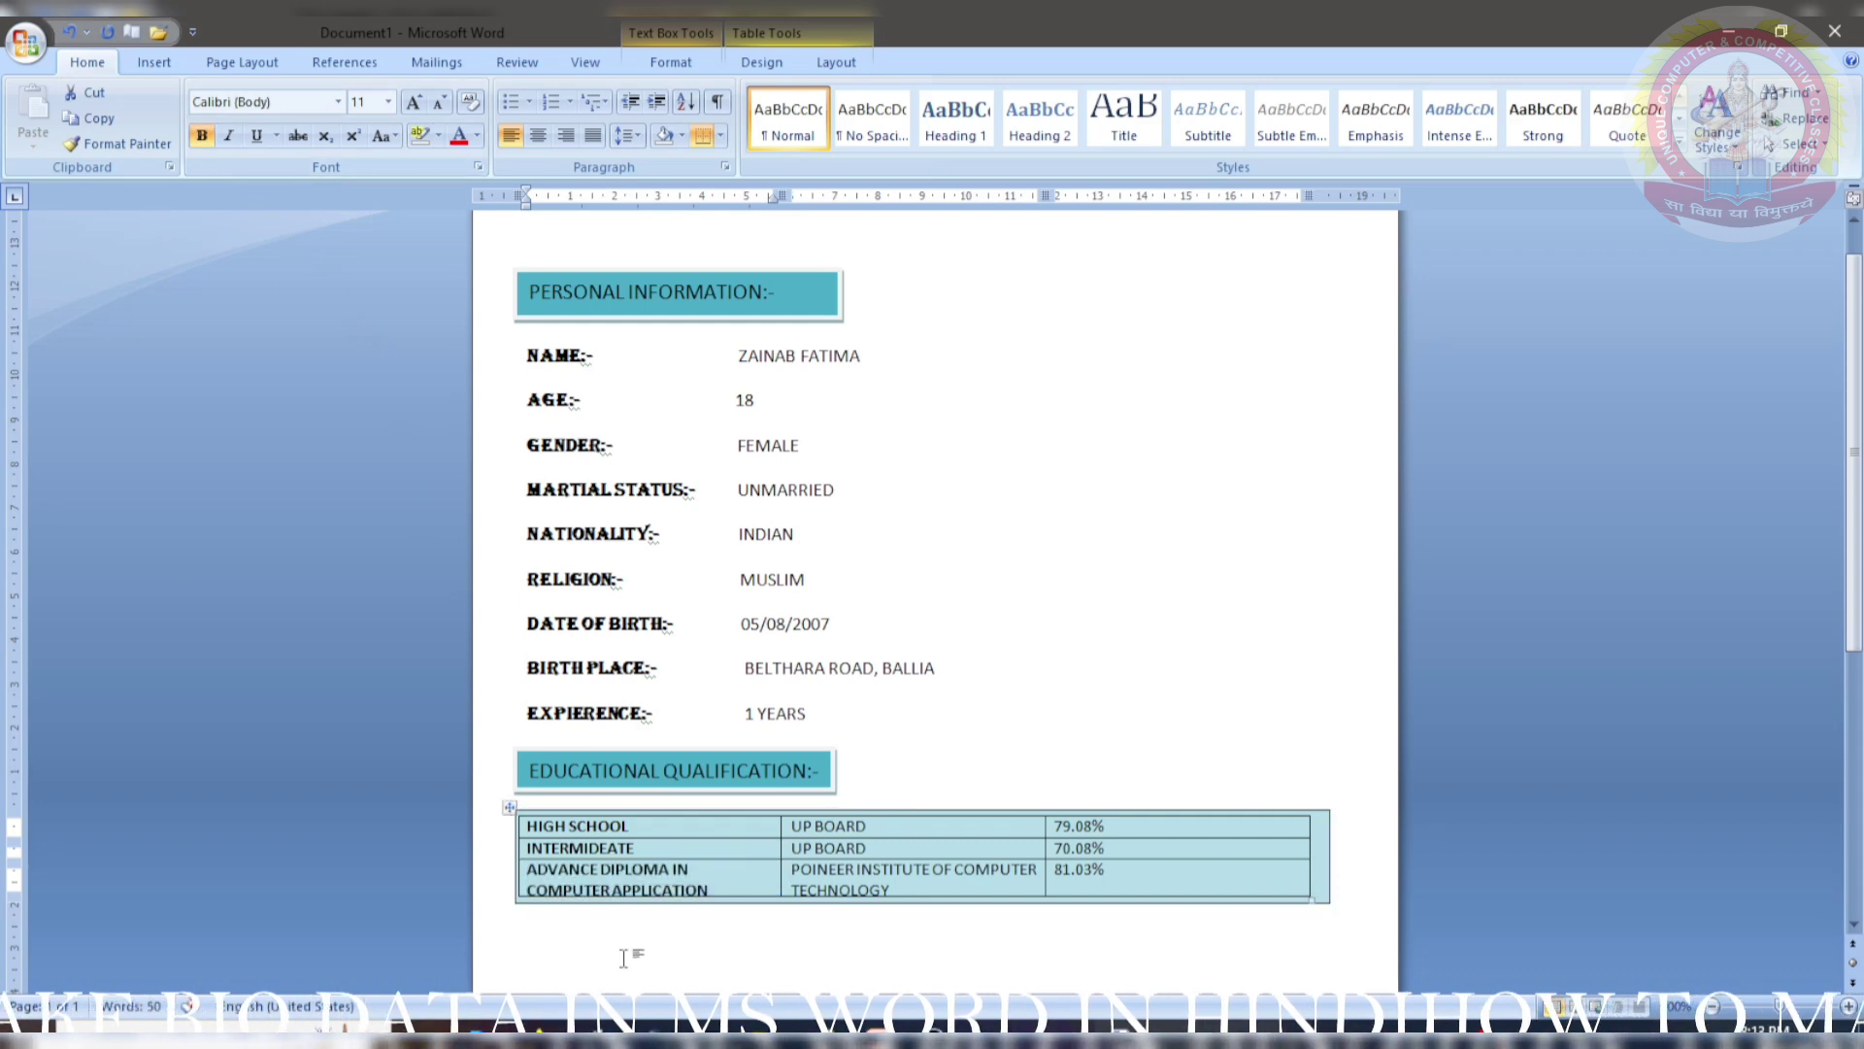
pyautogui.scroll(-5, 880, 837)
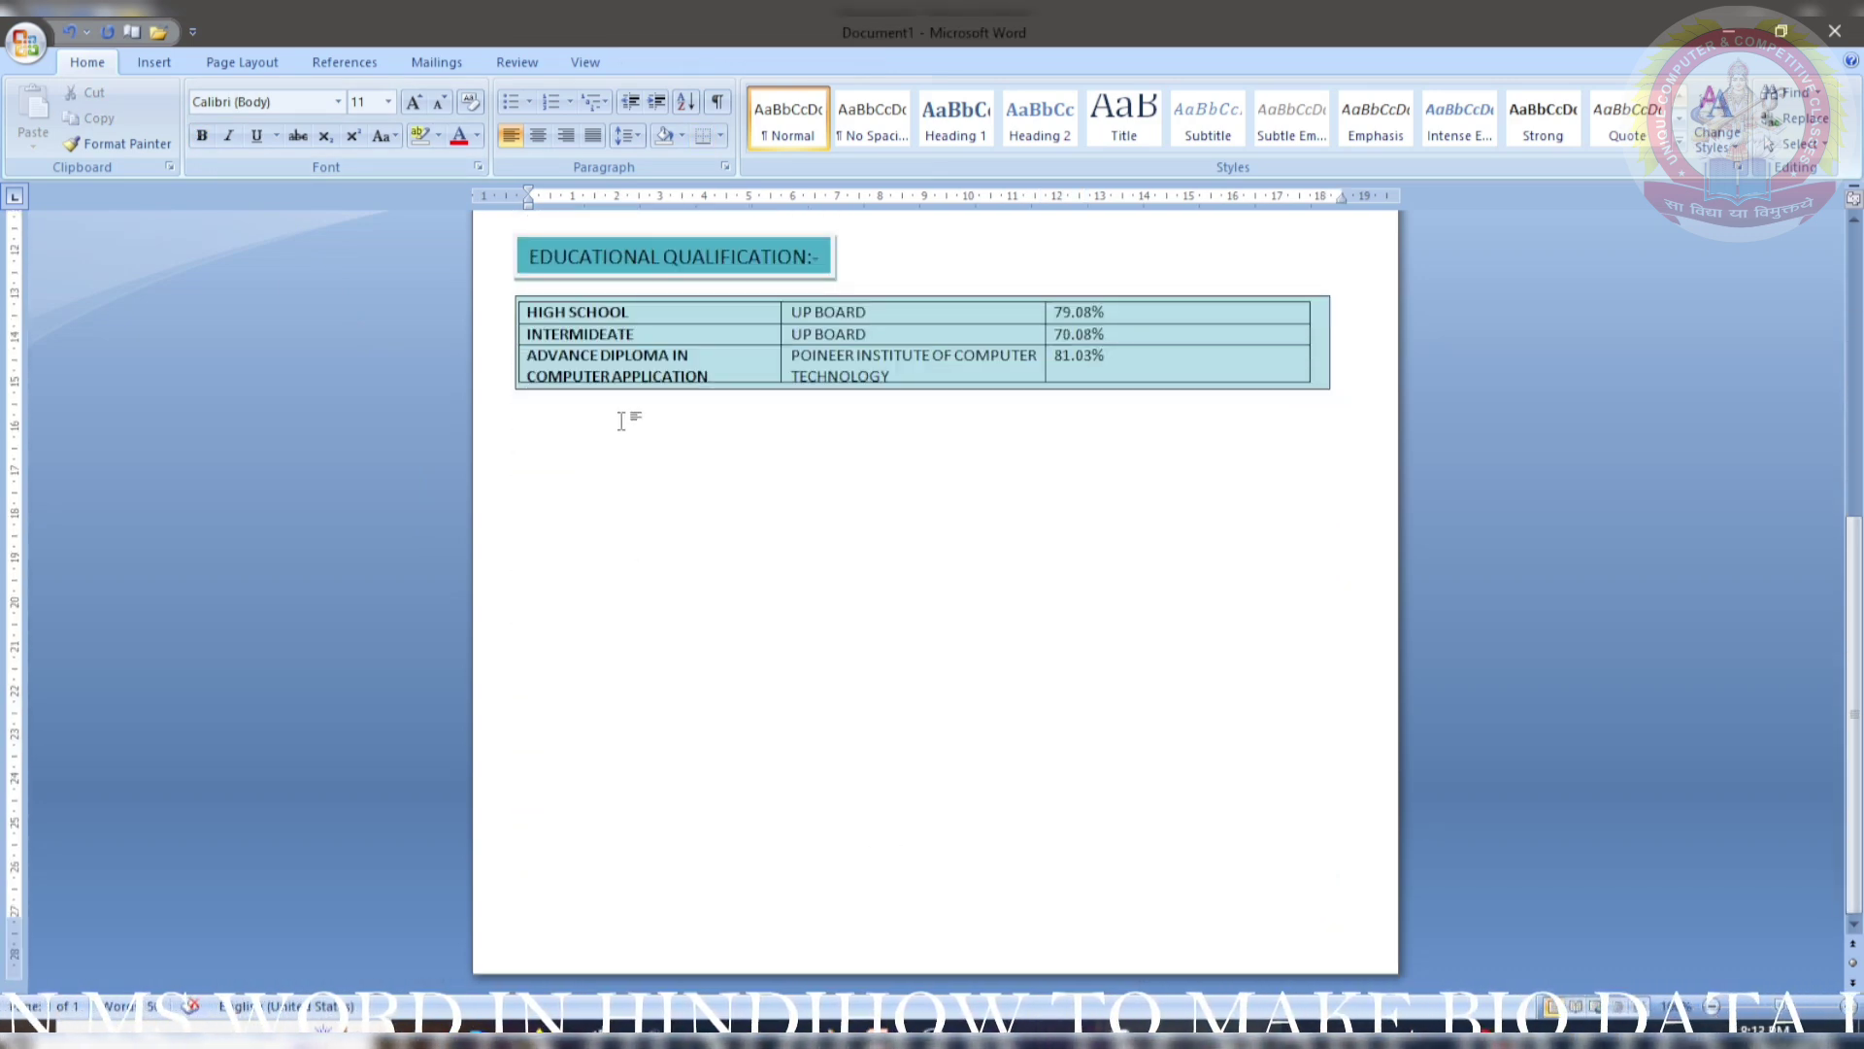
# - Draw a text box below the education table and give it the teal style
pyautogui.click(154, 62)
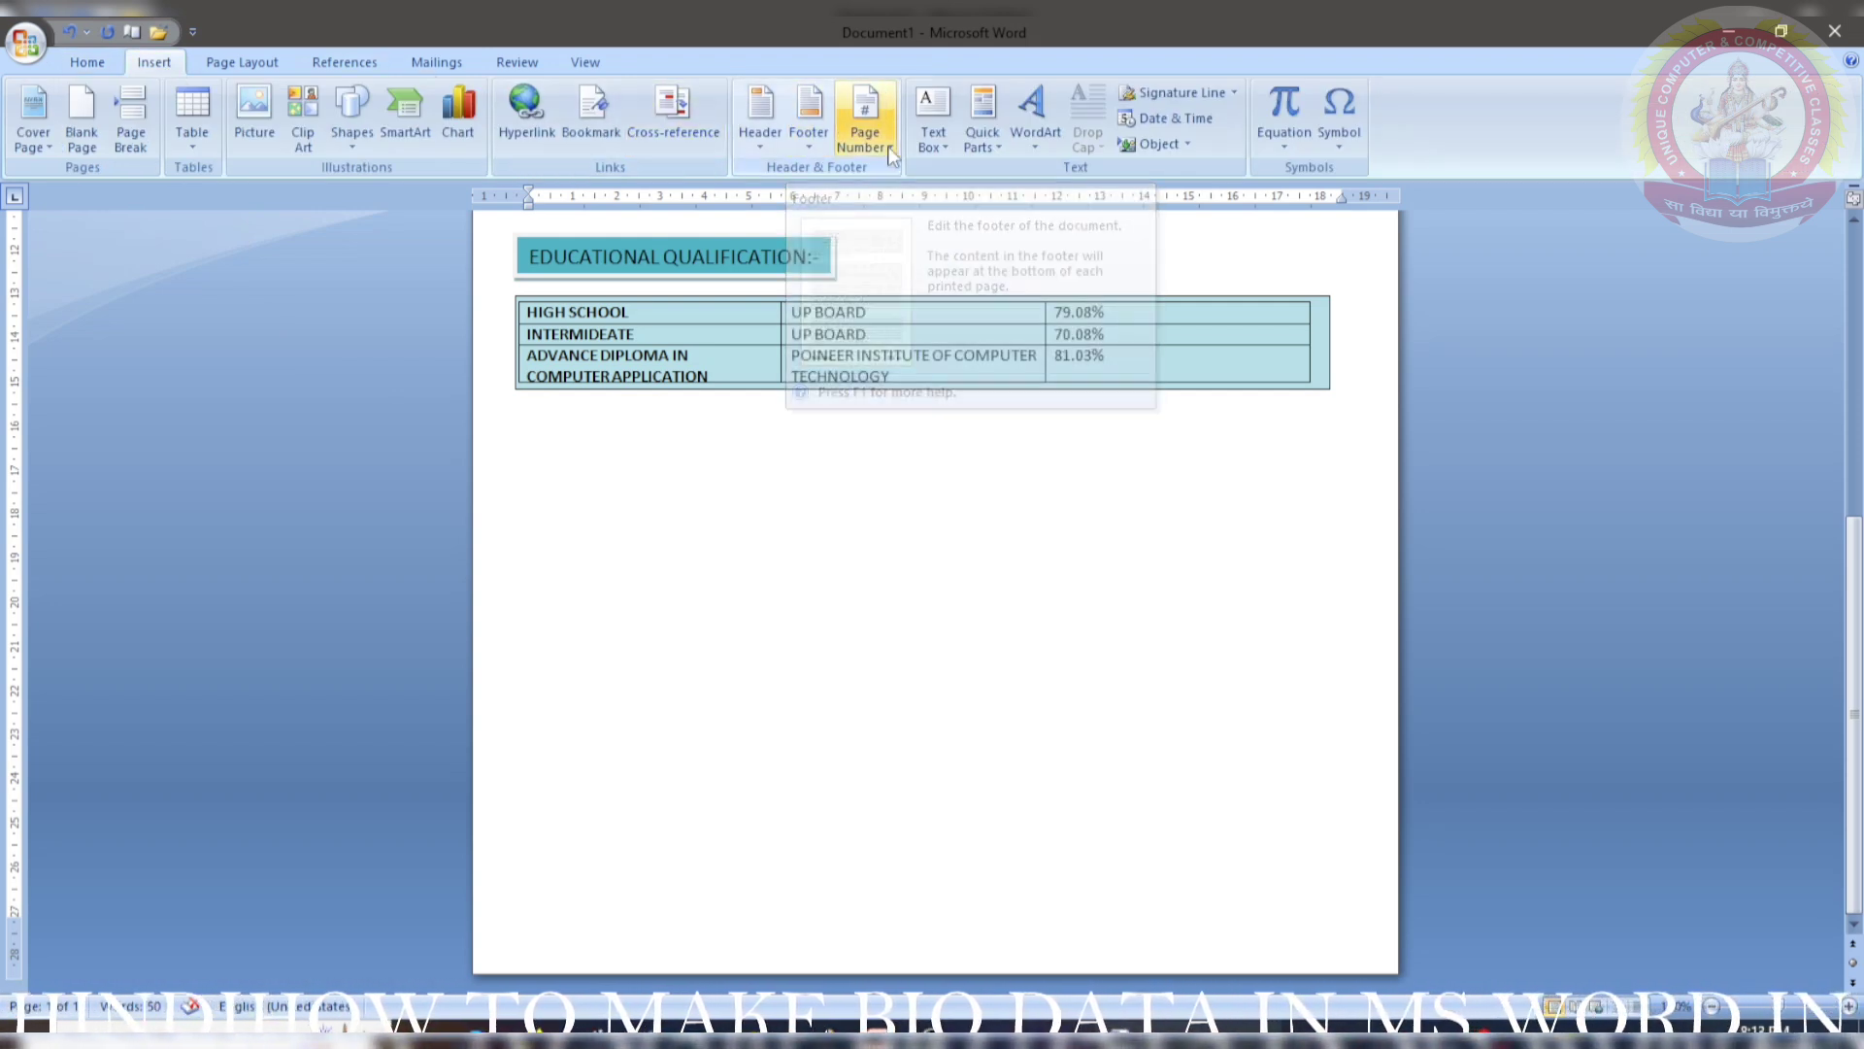
pyautogui.click(930, 146)
pyautogui.click(976, 810)
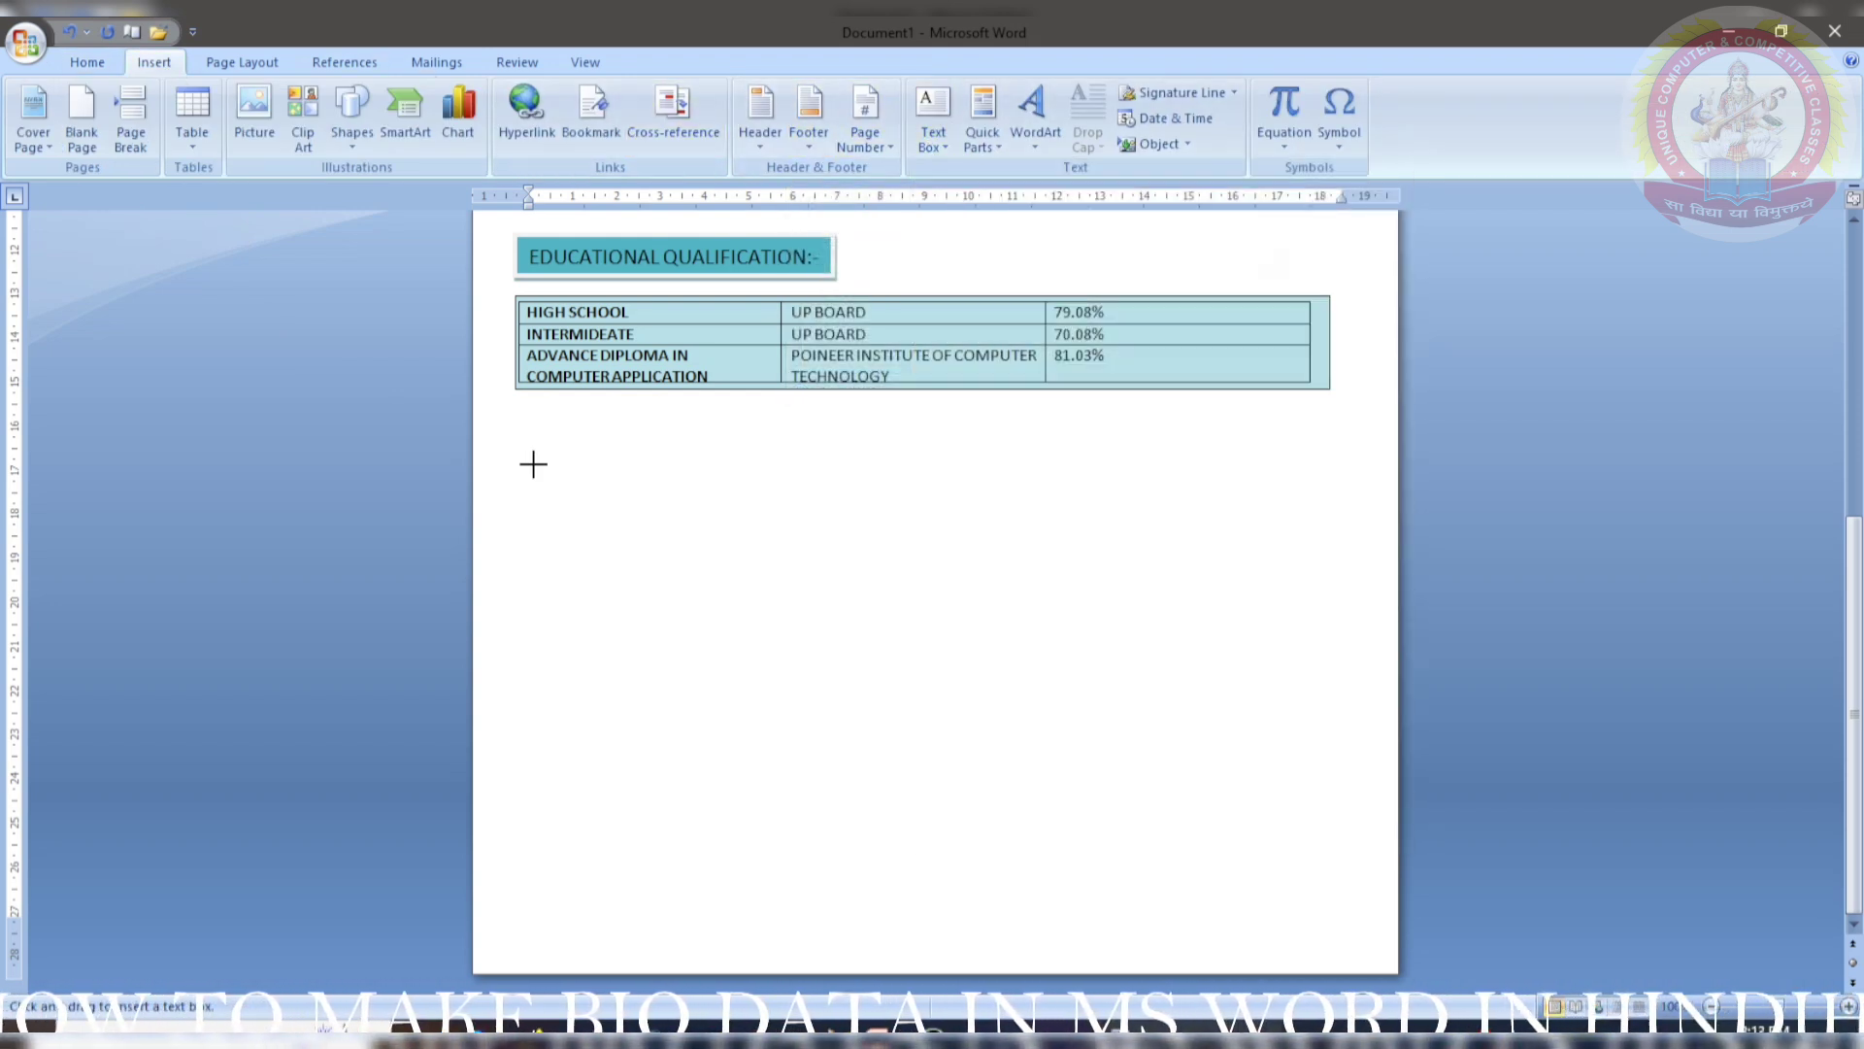
pyautogui.moveTo(523, 404); pyautogui.dragTo(845, 457)
pyautogui.moveTo(545, 451); pyautogui.dragTo(549, 464)
pyautogui.click(547, 117)
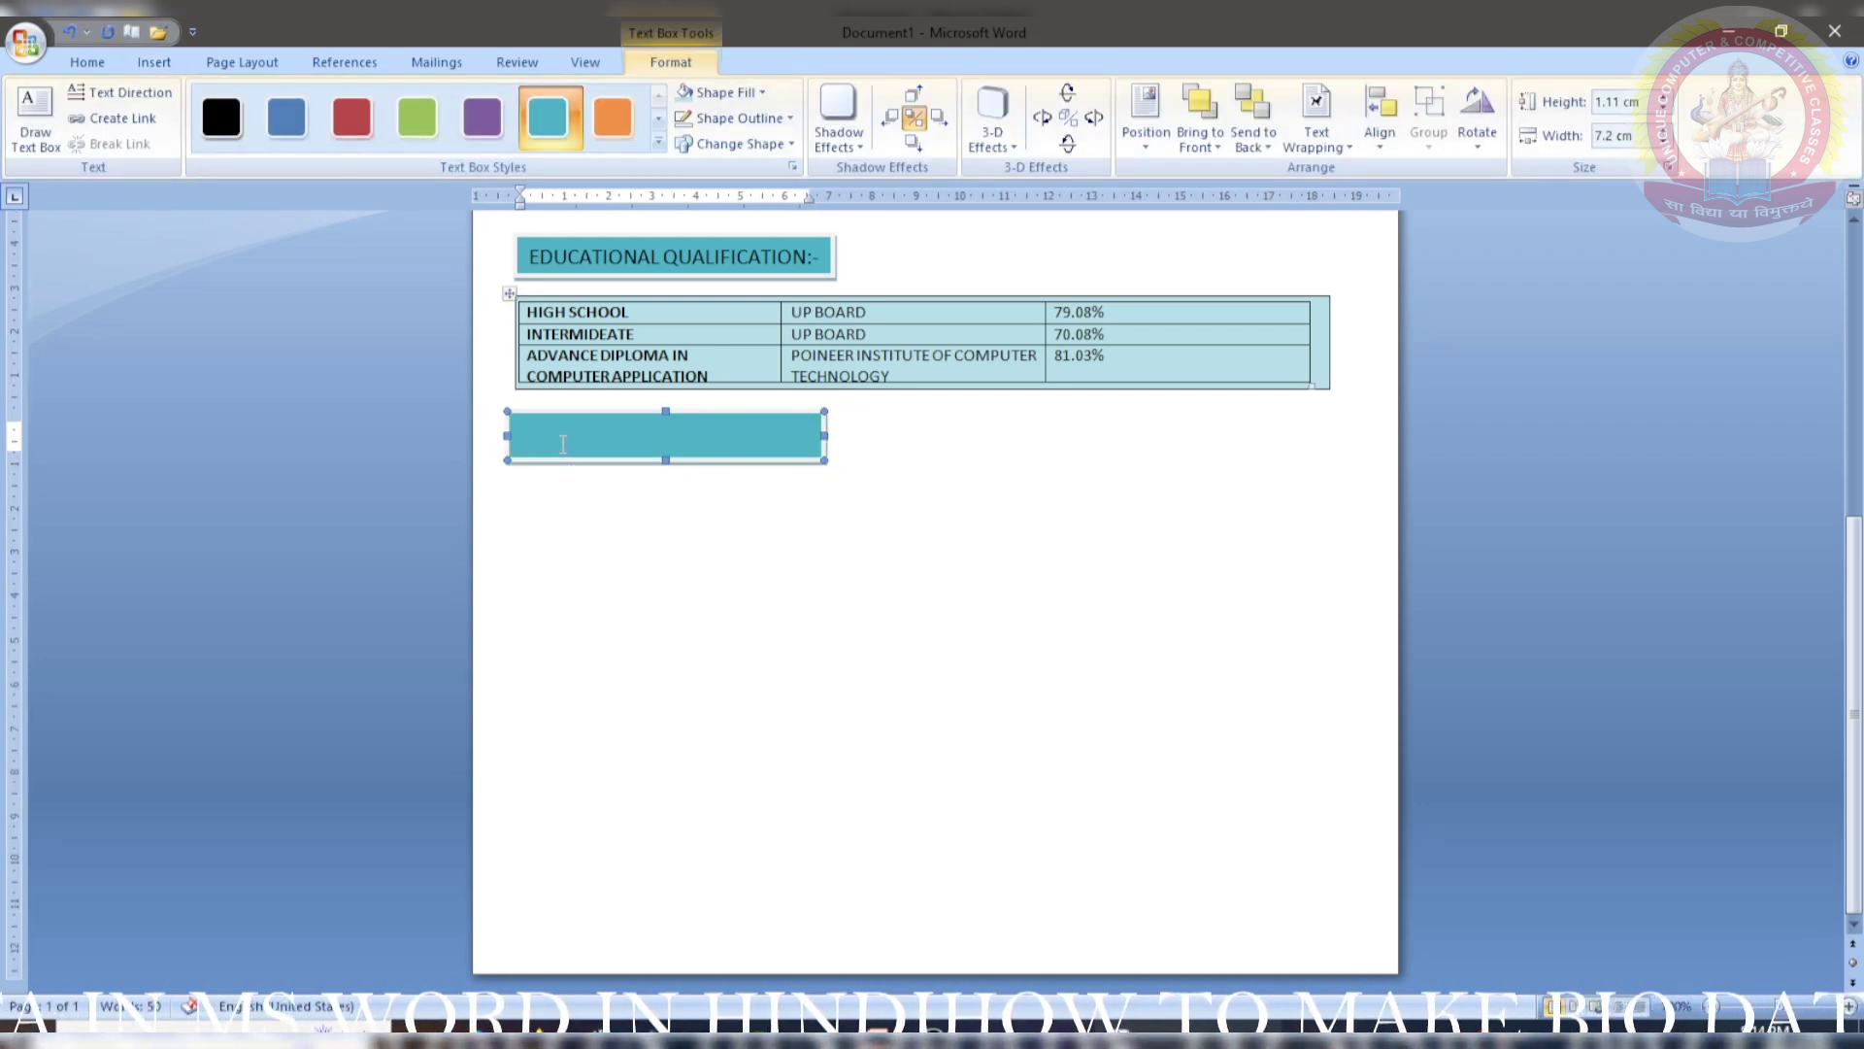
# - Type SKILLS:- and copy the EDUCATIONAL QUALIFICATION heading's format onto it with Format Painter
pyautogui.click(530, 439)
pyautogui.write('SKILL')
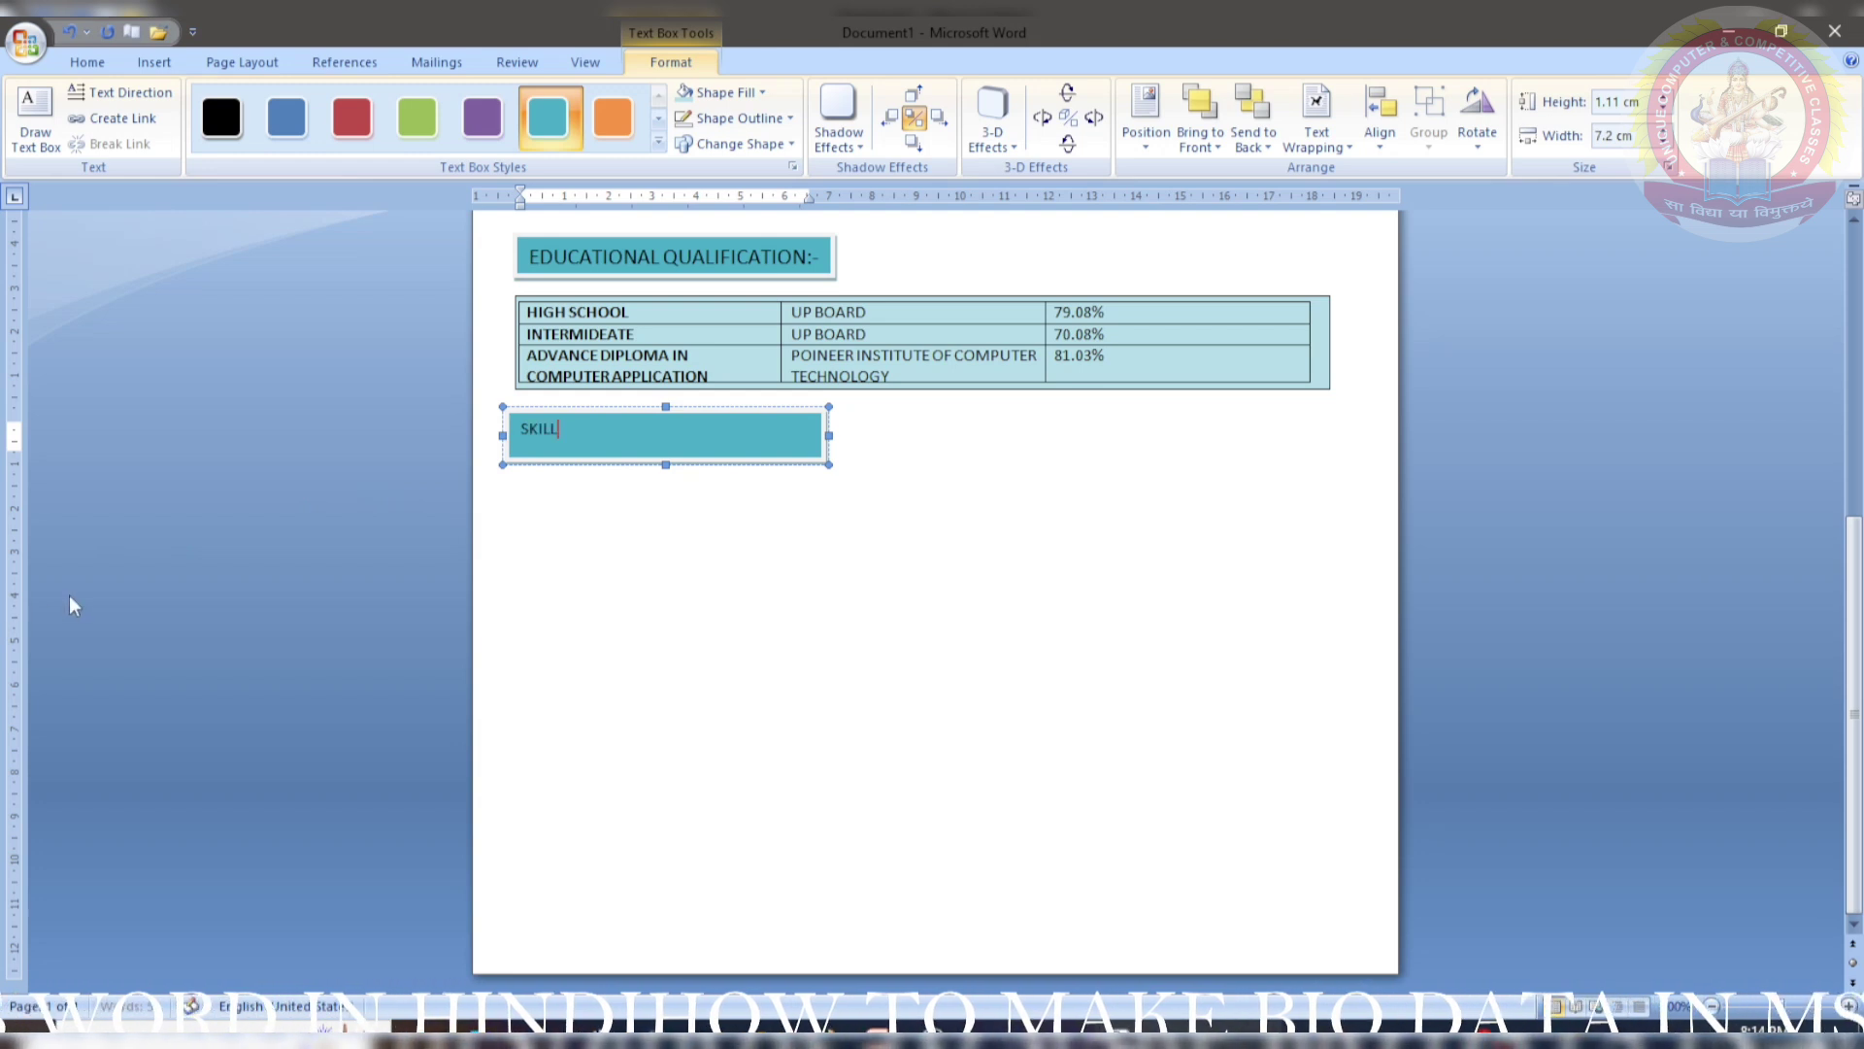
pyautogui.write('S')
pyautogui.click(821, 236)
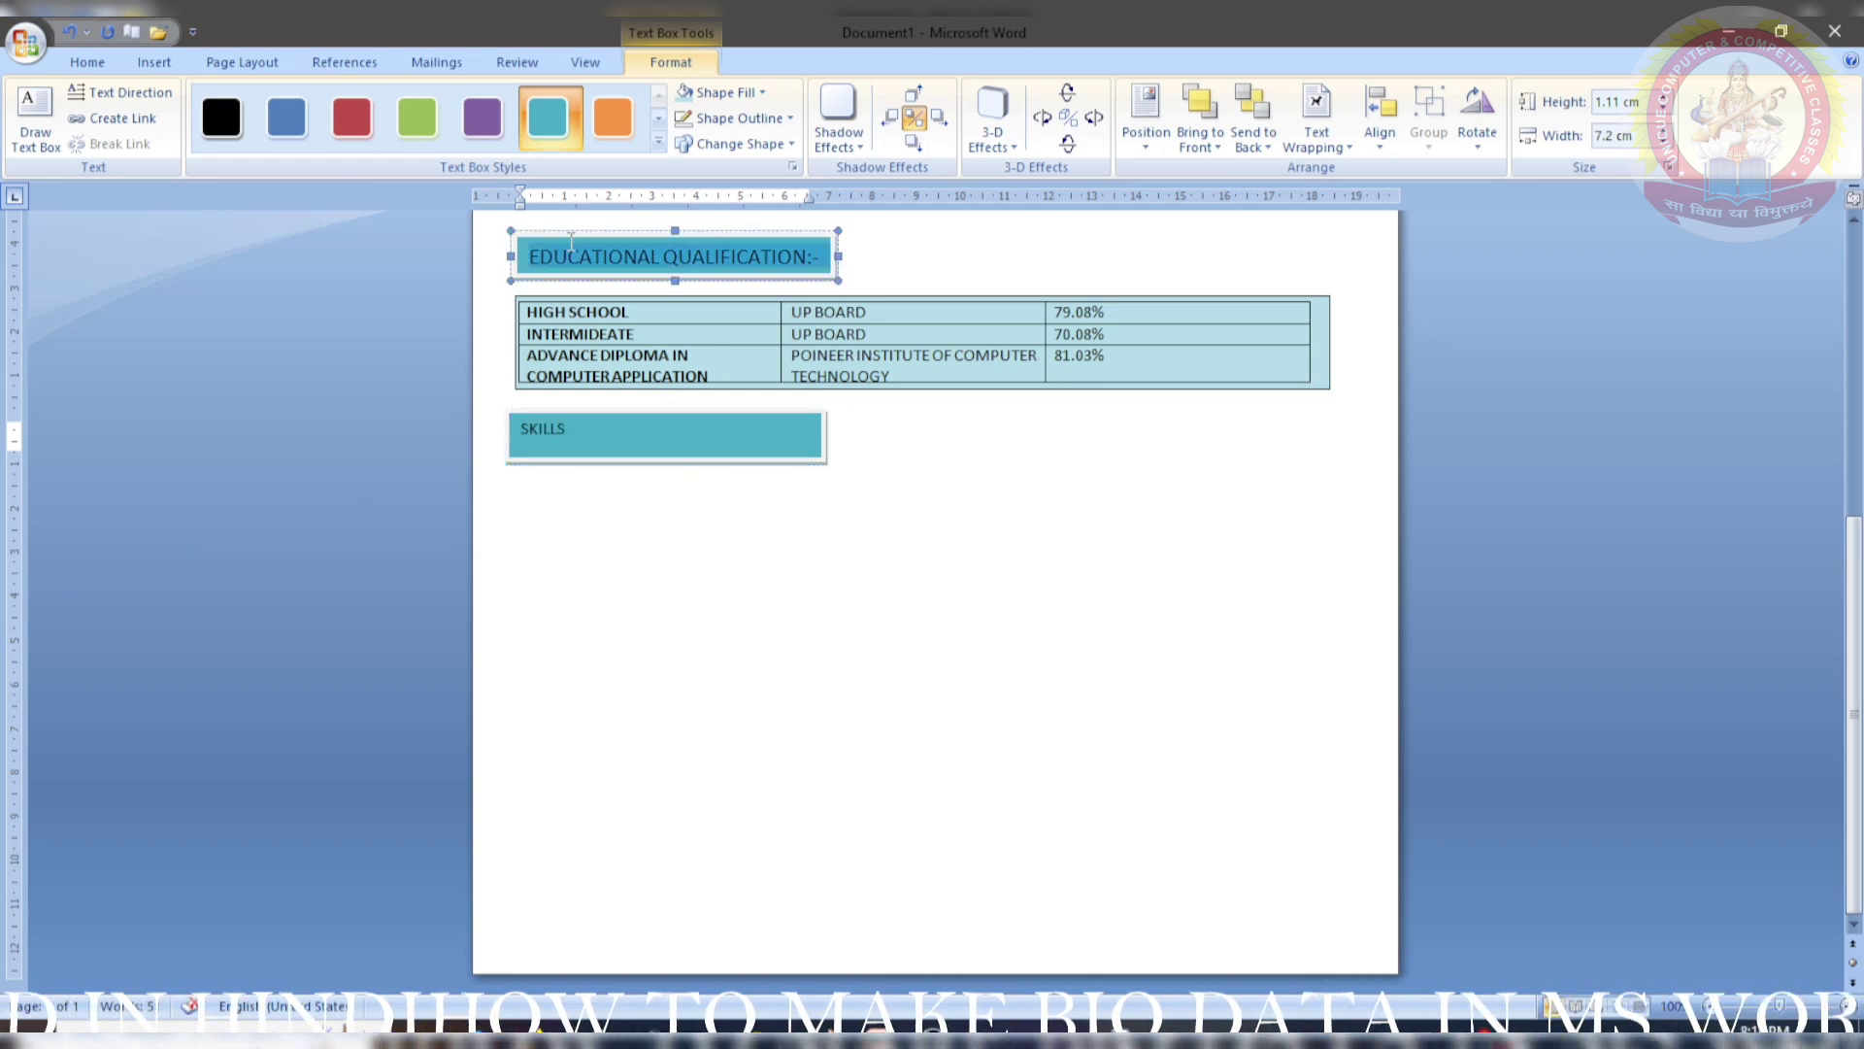
pyautogui.click(88, 62)
pyautogui.click(118, 143)
pyautogui.click(643, 439)
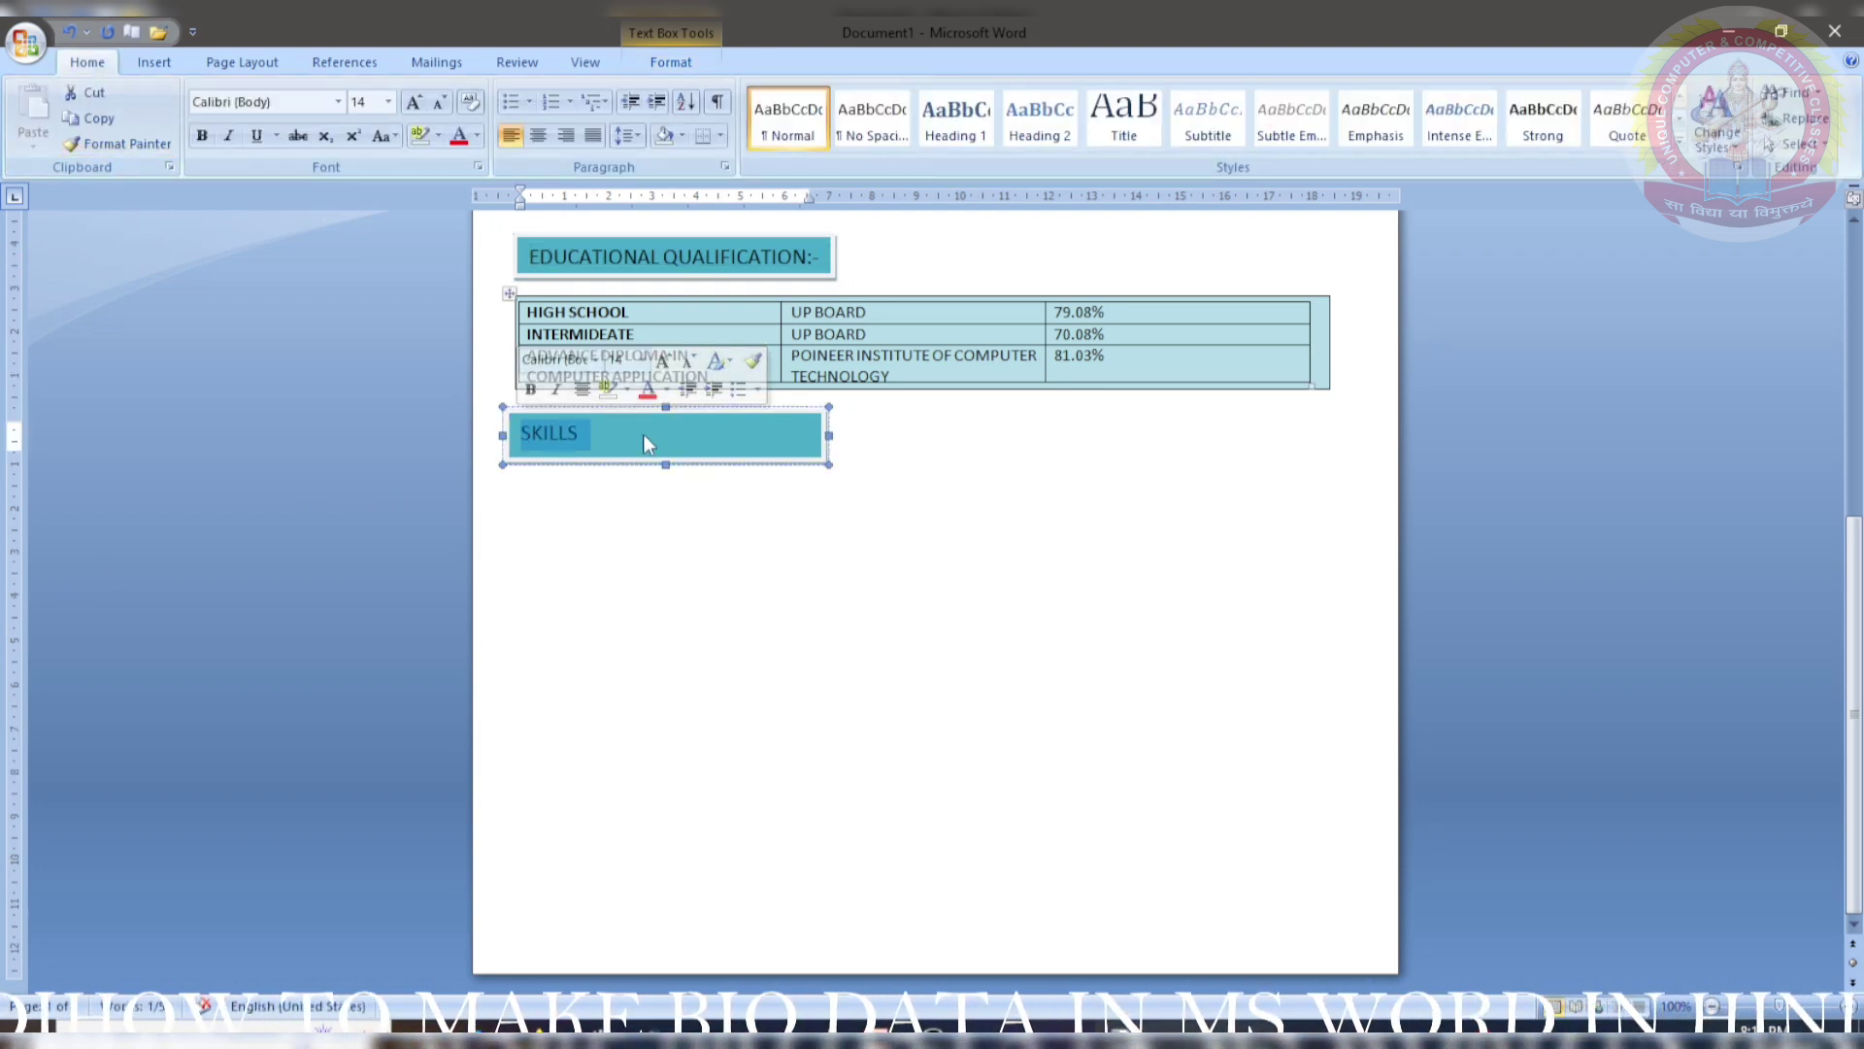
pyautogui.click(614, 433)
pyautogui.write(':-')
pyautogui.click(653, 504)
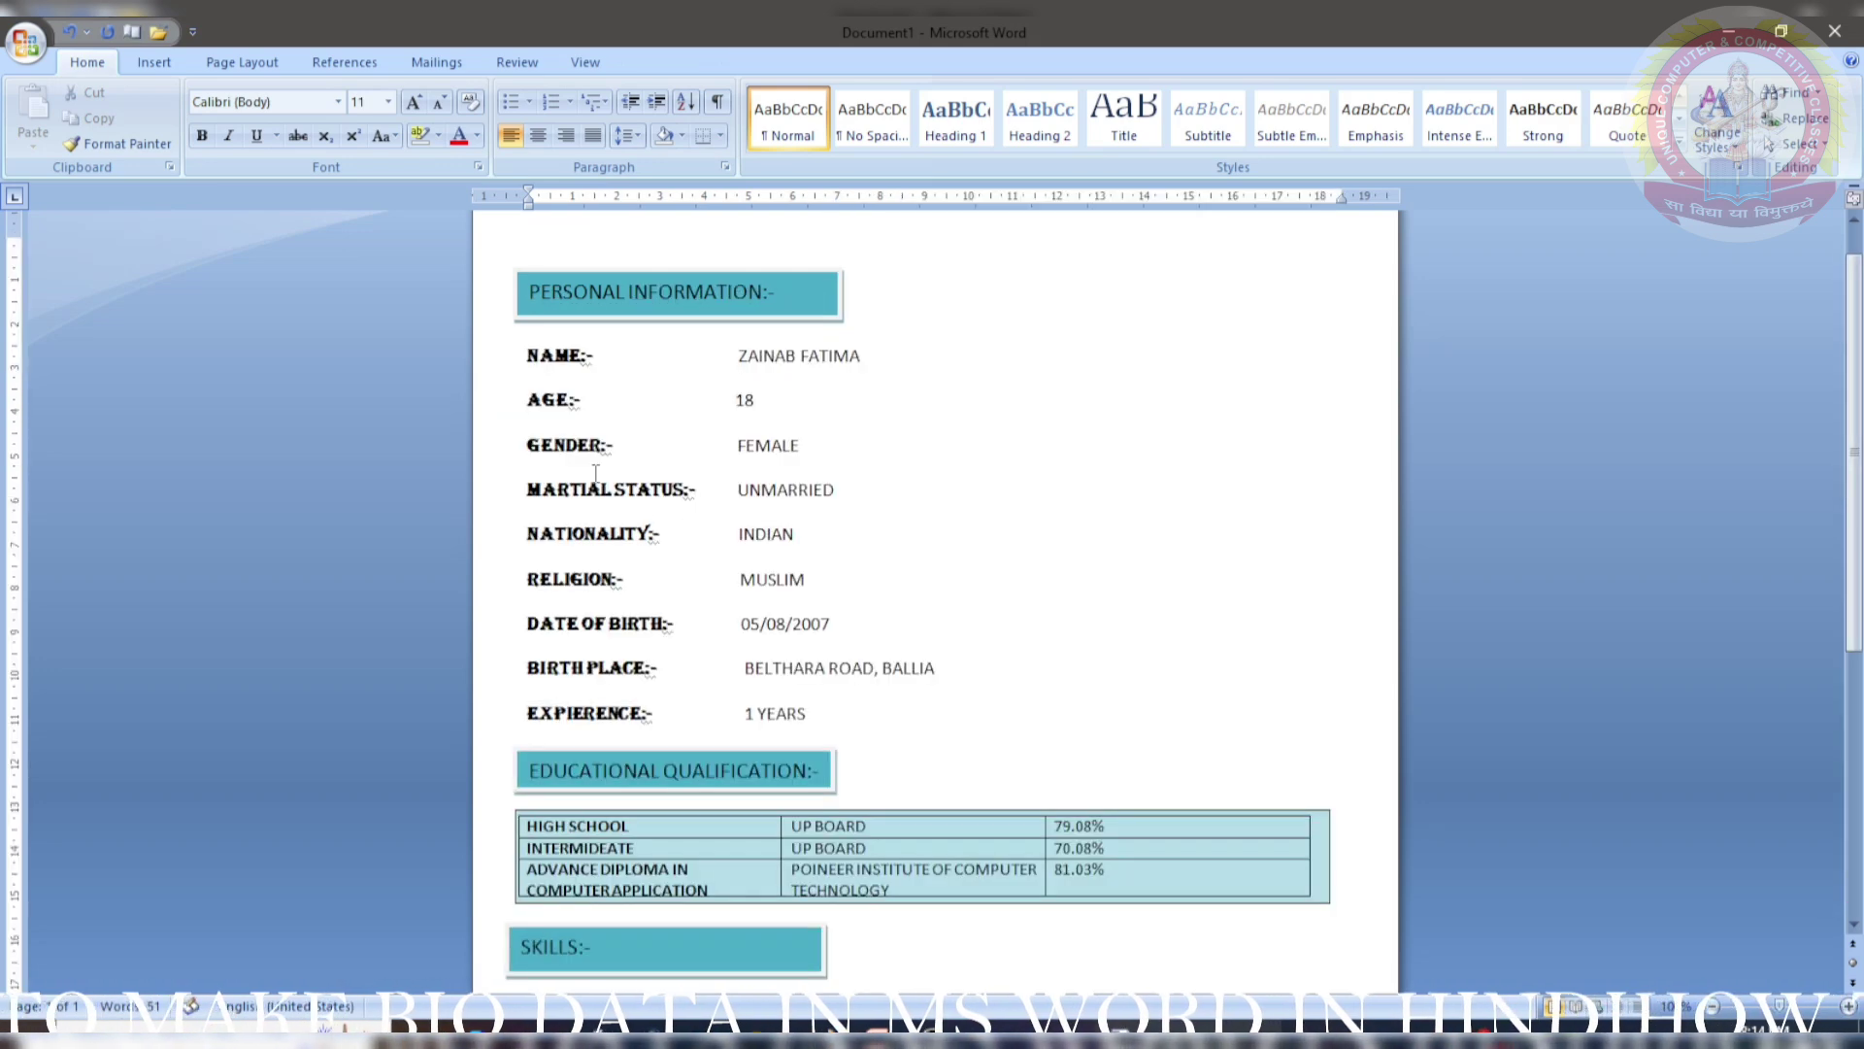
pyautogui.scroll(-3, 683, 531)
pyautogui.scroll(4, 686, 544)
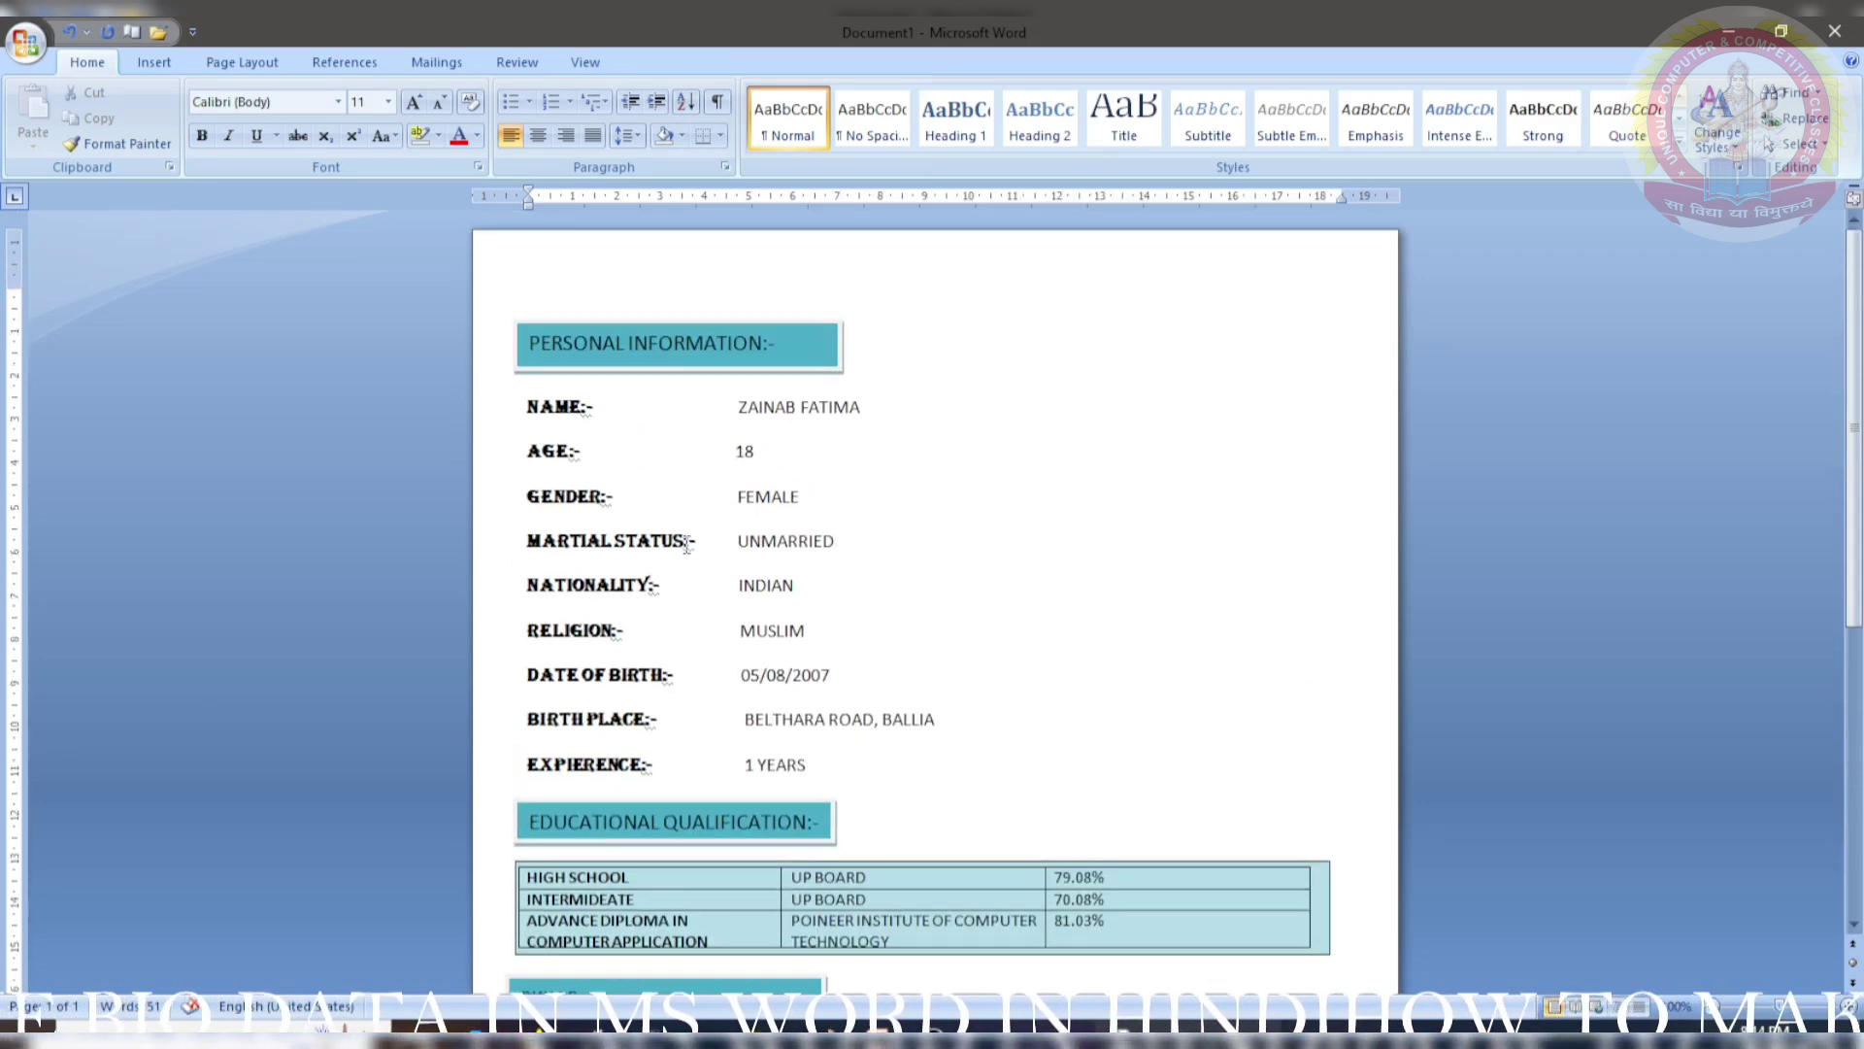
pyautogui.scroll(-6, 687, 544)
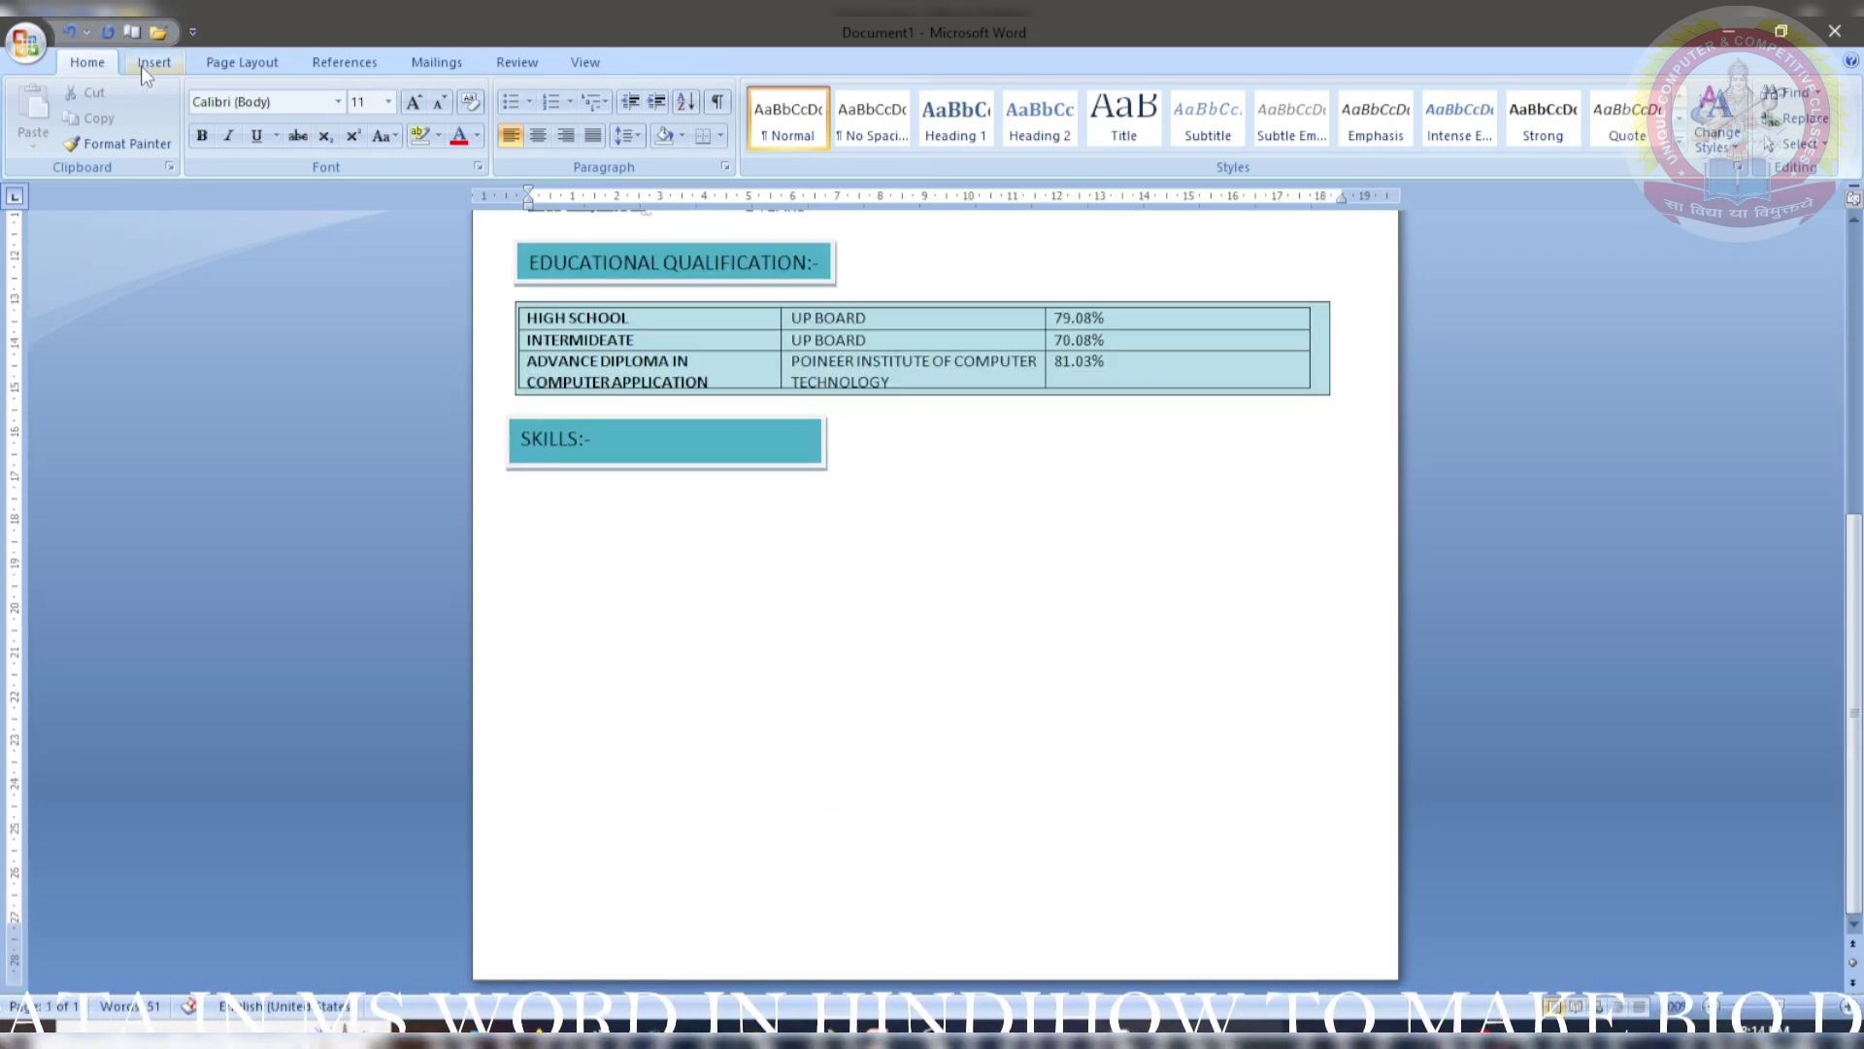
# - Draw a large text box below the SKILLS:- heading
pyautogui.click(151, 62)
pyautogui.click(932, 116)
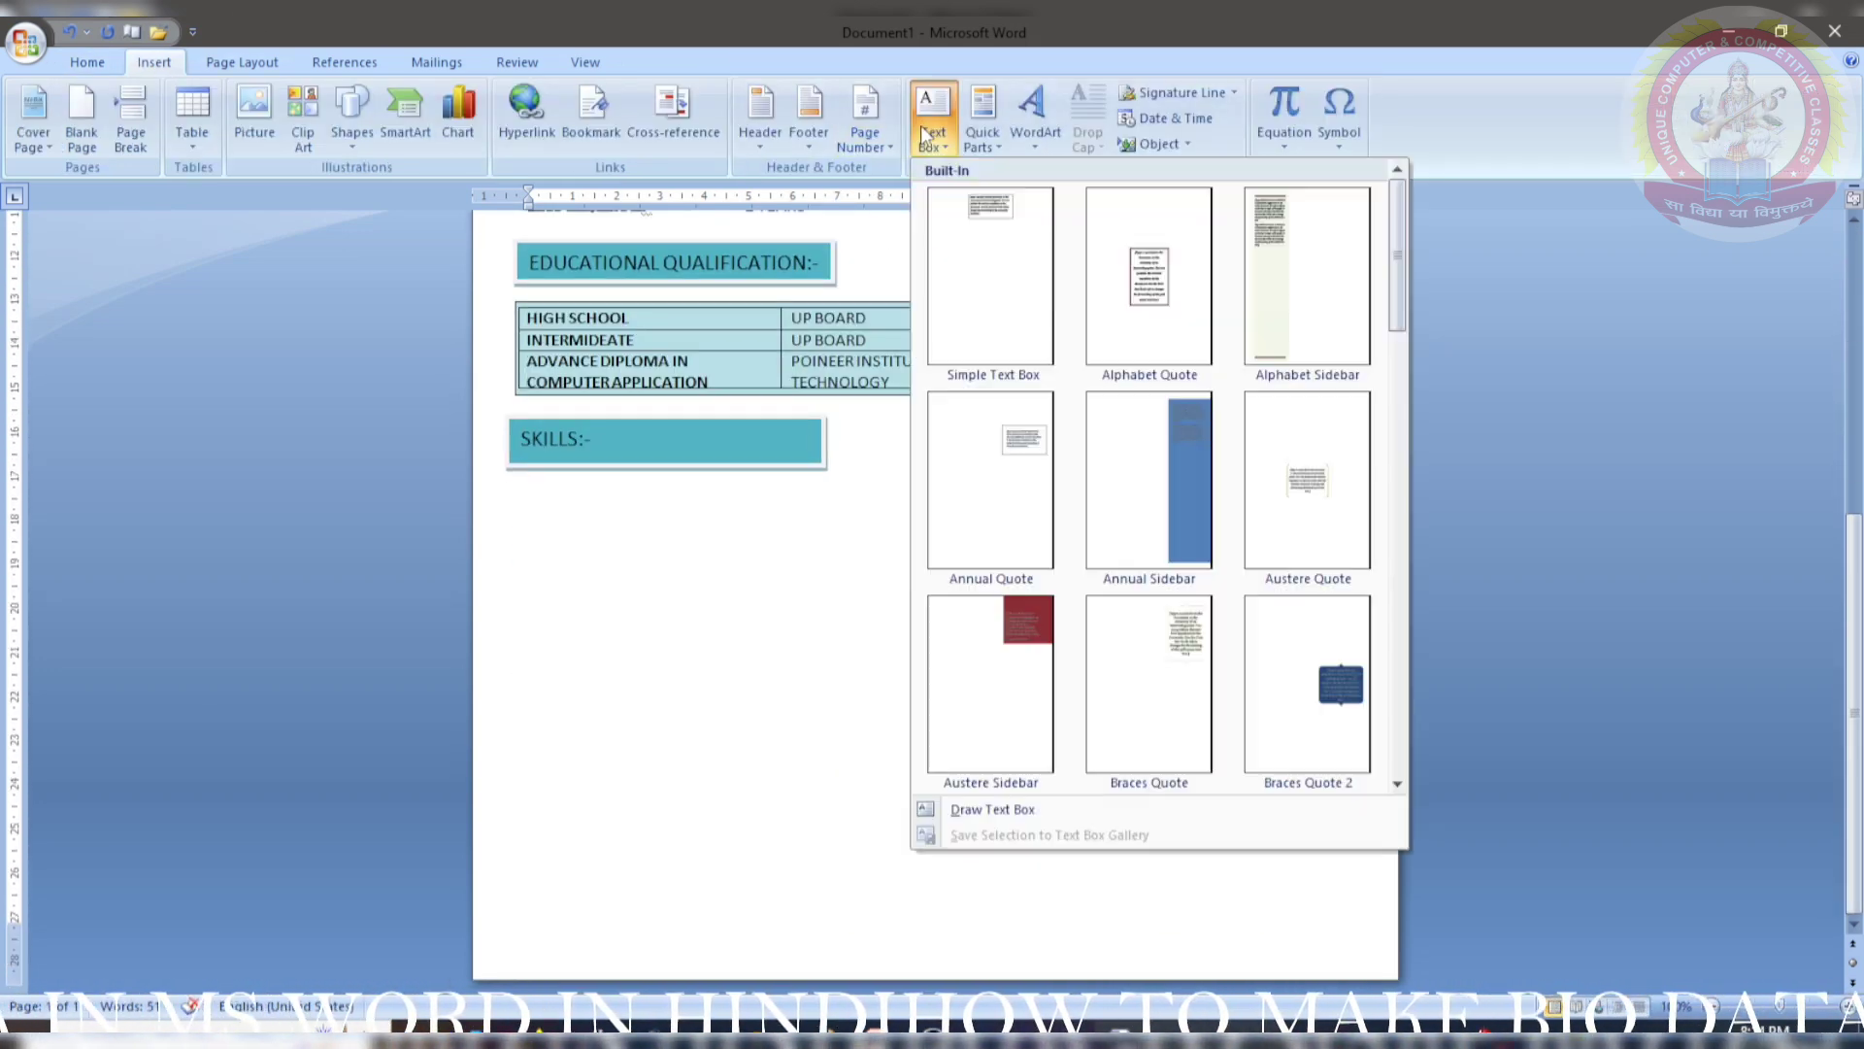
pyautogui.click(967, 801)
pyautogui.moveTo(516, 485)
pyautogui.mouseDown()
pyautogui.moveTo(544, 515)
pyautogui.moveTo(975, 624)
pyautogui.moveTo(1278, 679)
pyautogui.moveTo(1328, 669)
pyautogui.mouseUp()
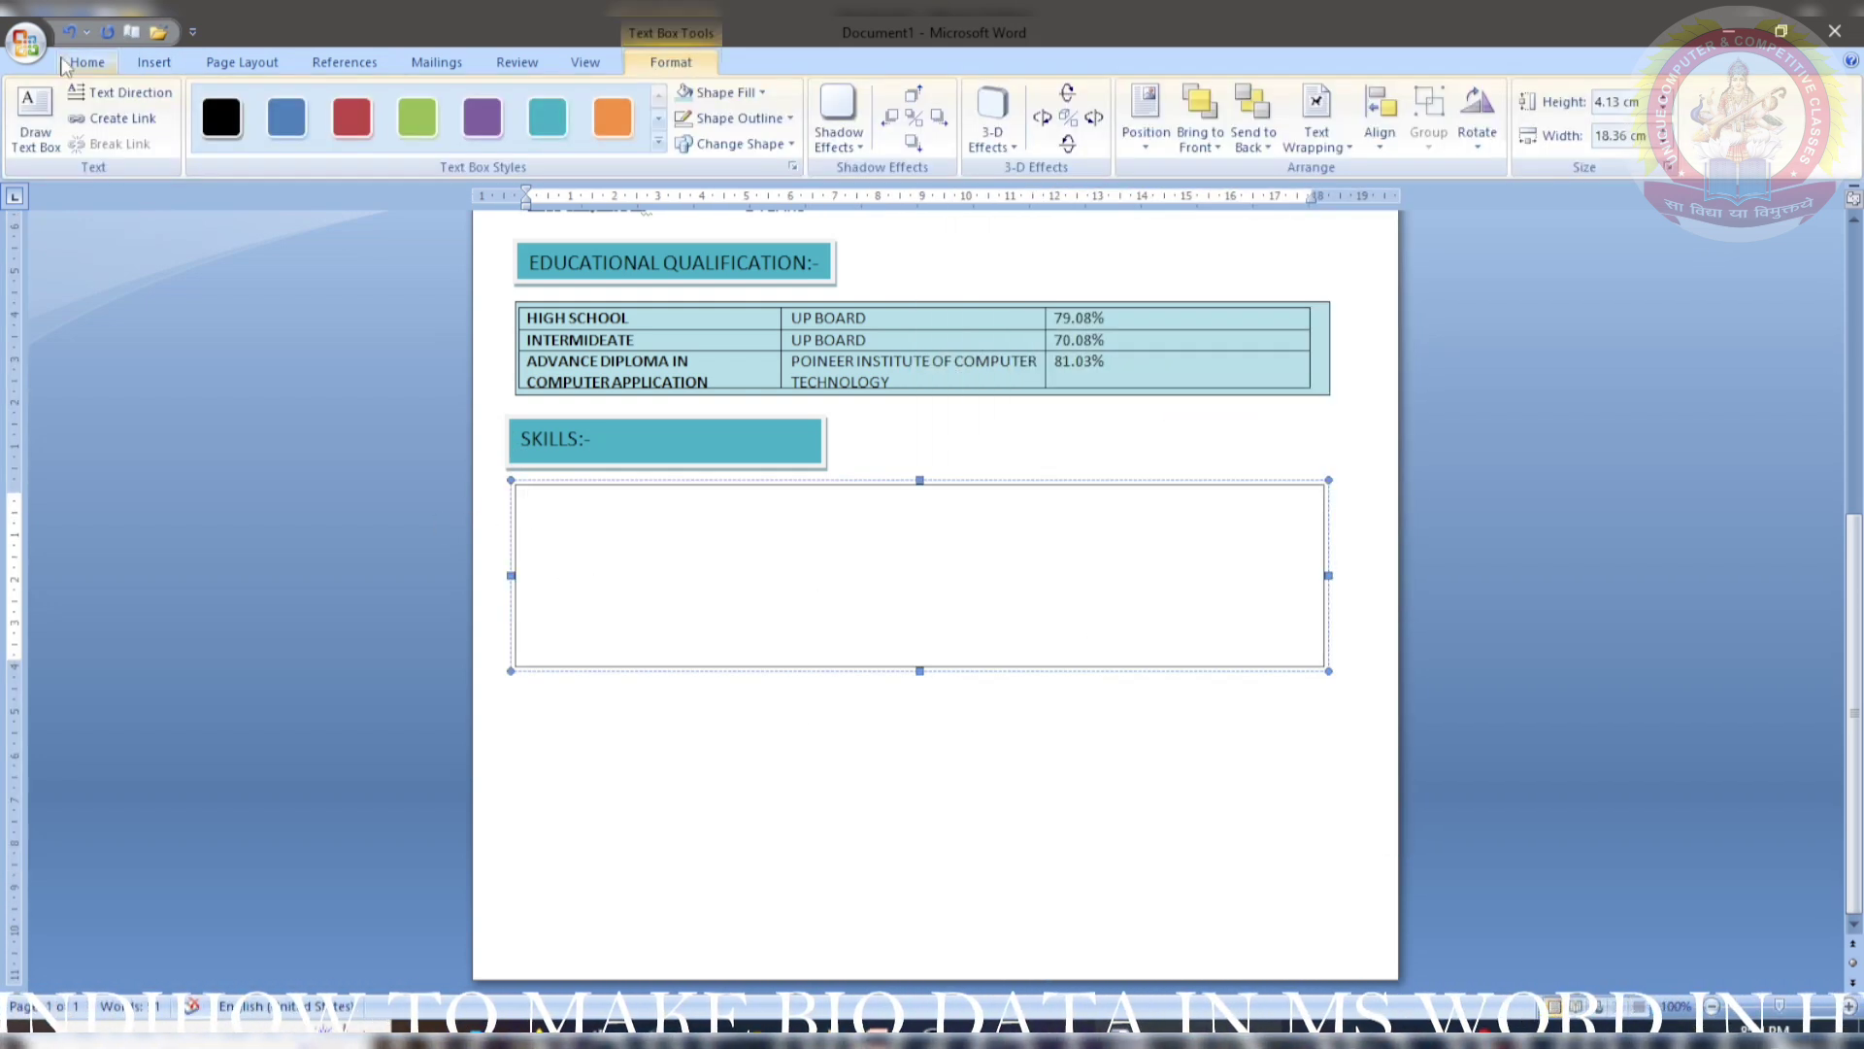
# - Type a bulleted list: COMPUTER KNOWLEDGE, COMMUNICATIONAL SKILLS, MANAGEMENT SKILLS, TIME MANAGEMENT, through ADVANCE EXCEL
pyautogui.click(86, 63)
pyautogui.click(507, 104)
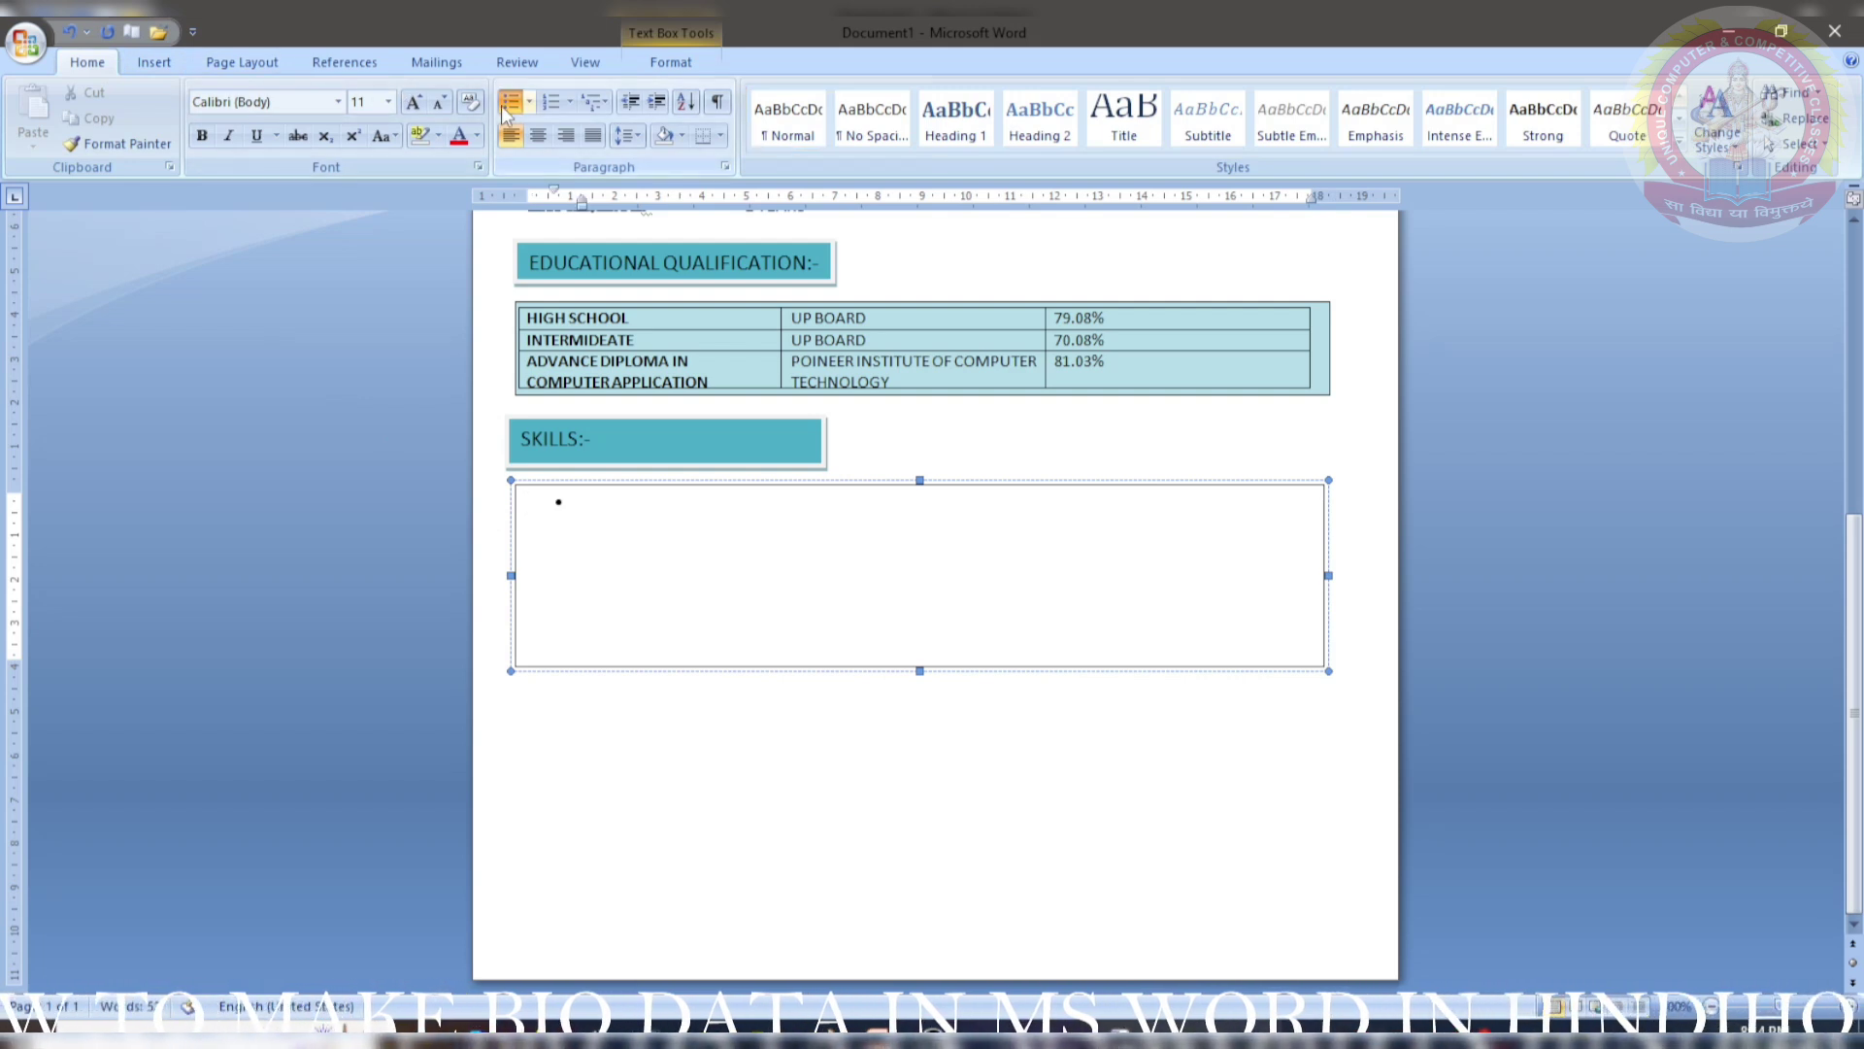
pyautogui.write('COMPUTER')
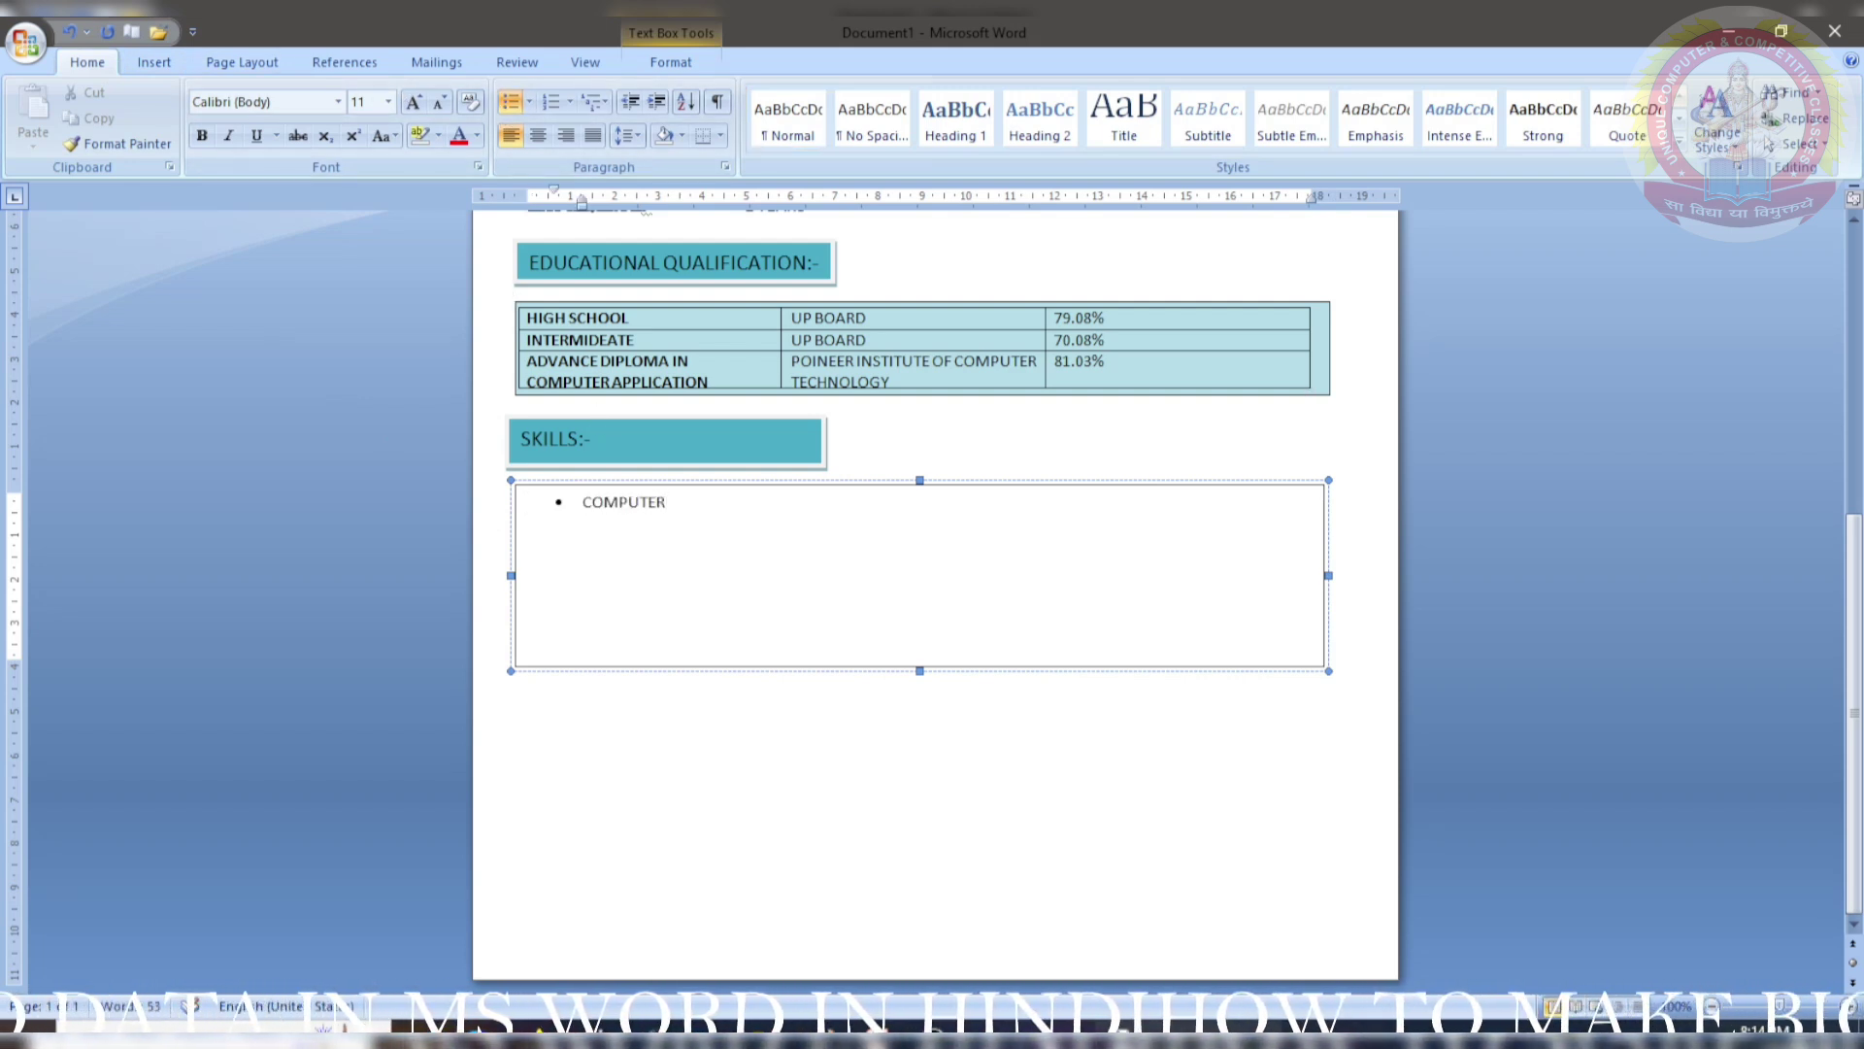
pyautogui.write(' KNOWLED')
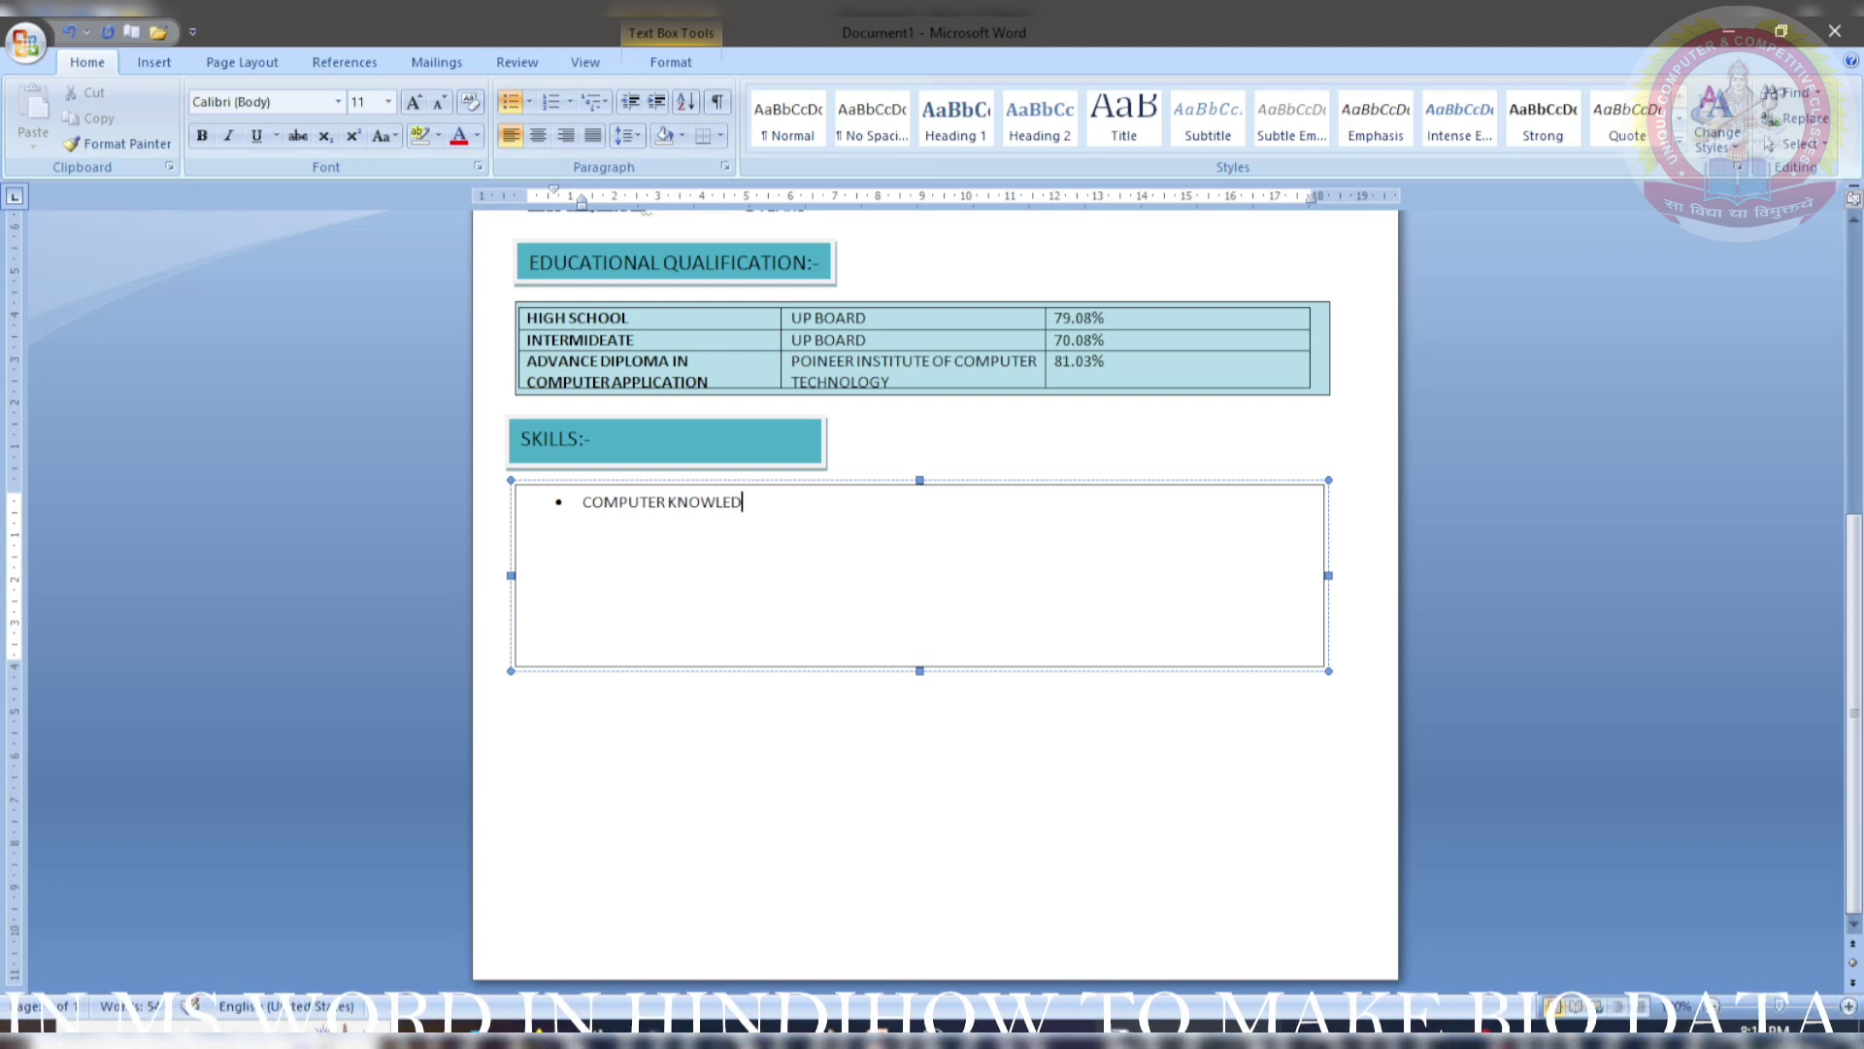
pyautogui.write('GE')
pyautogui.press('Left')
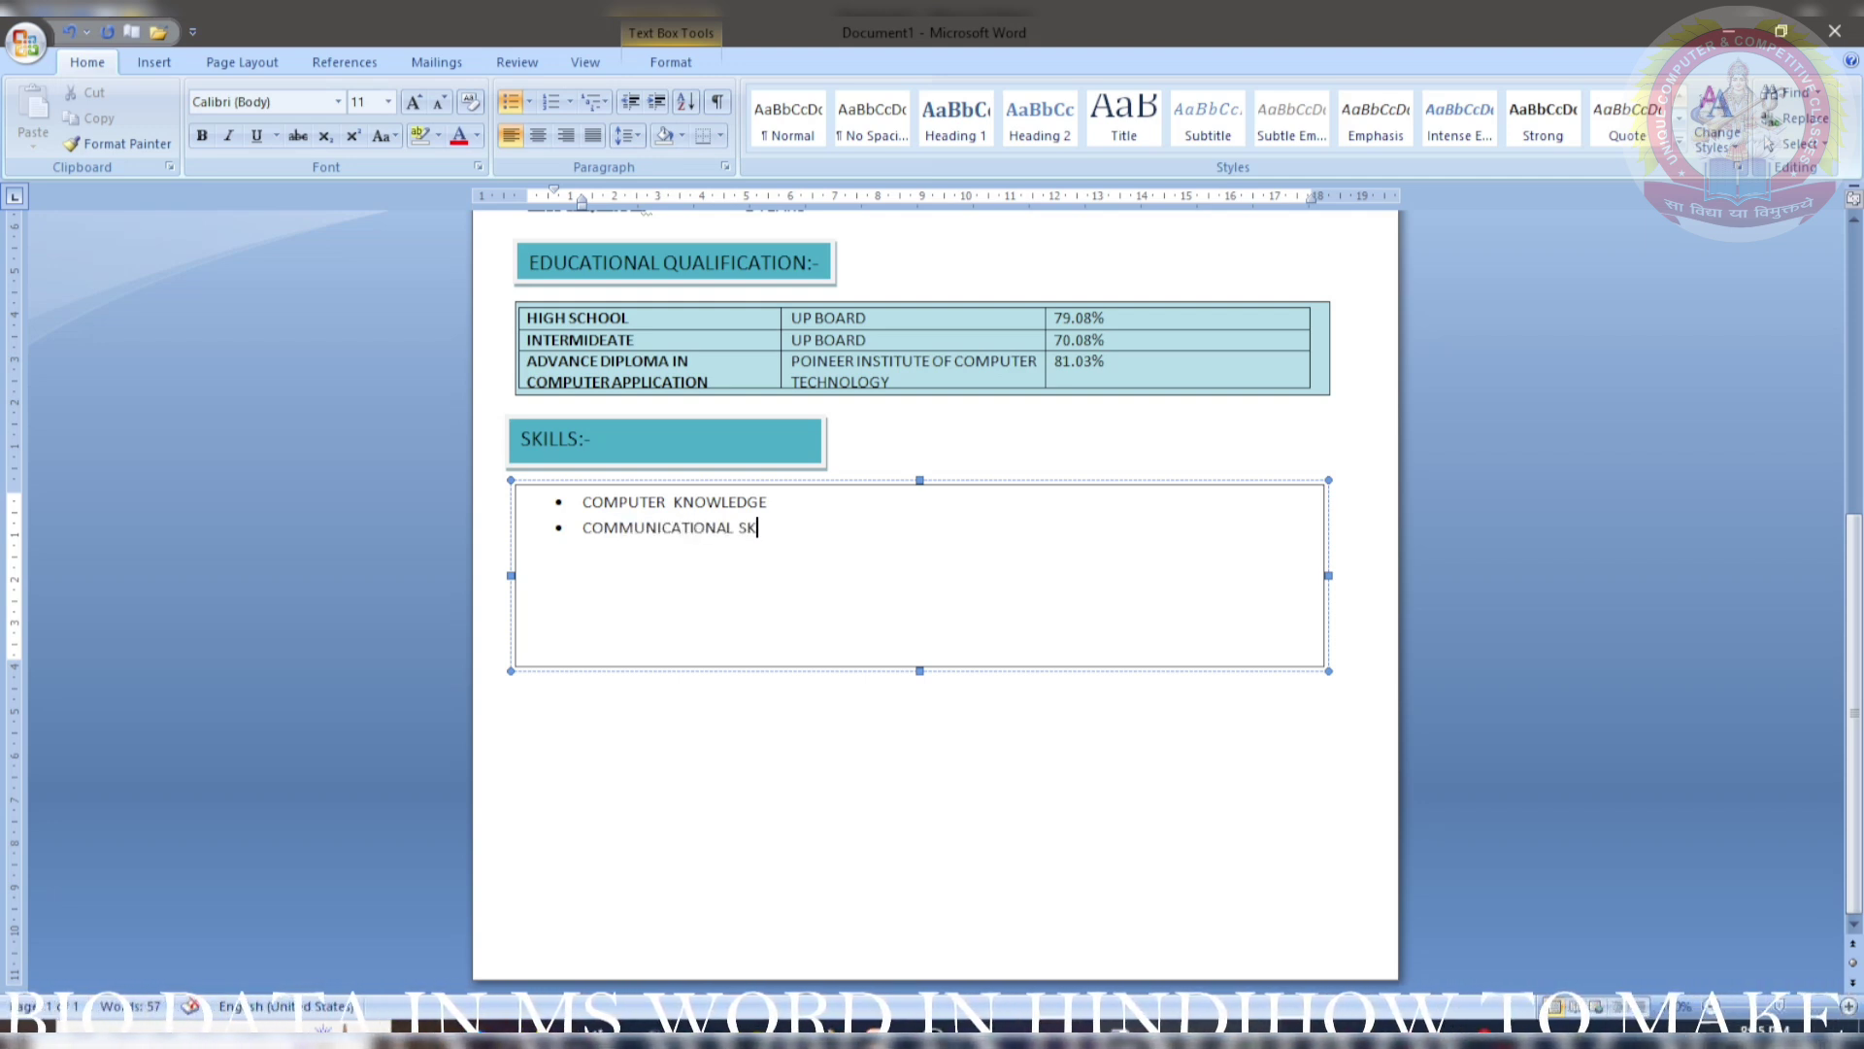
pyautogui.press('Return')
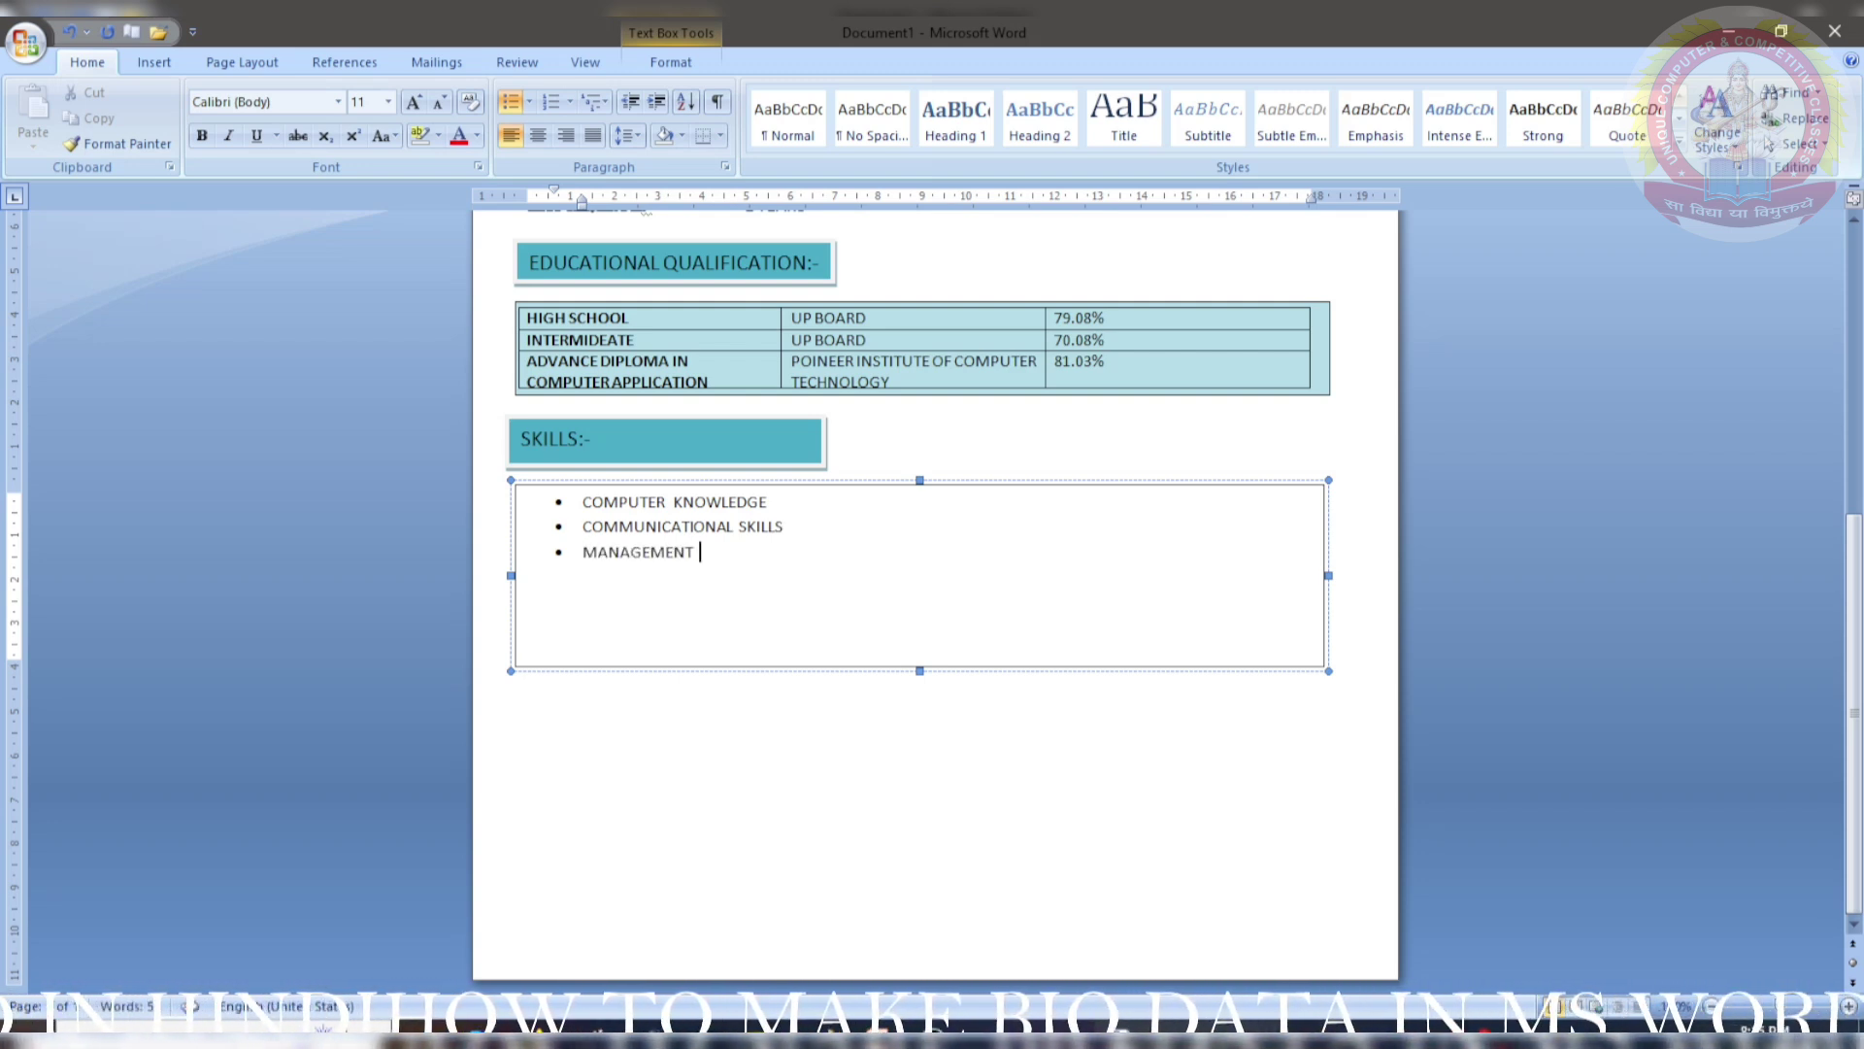
pyautogui.press('Return')
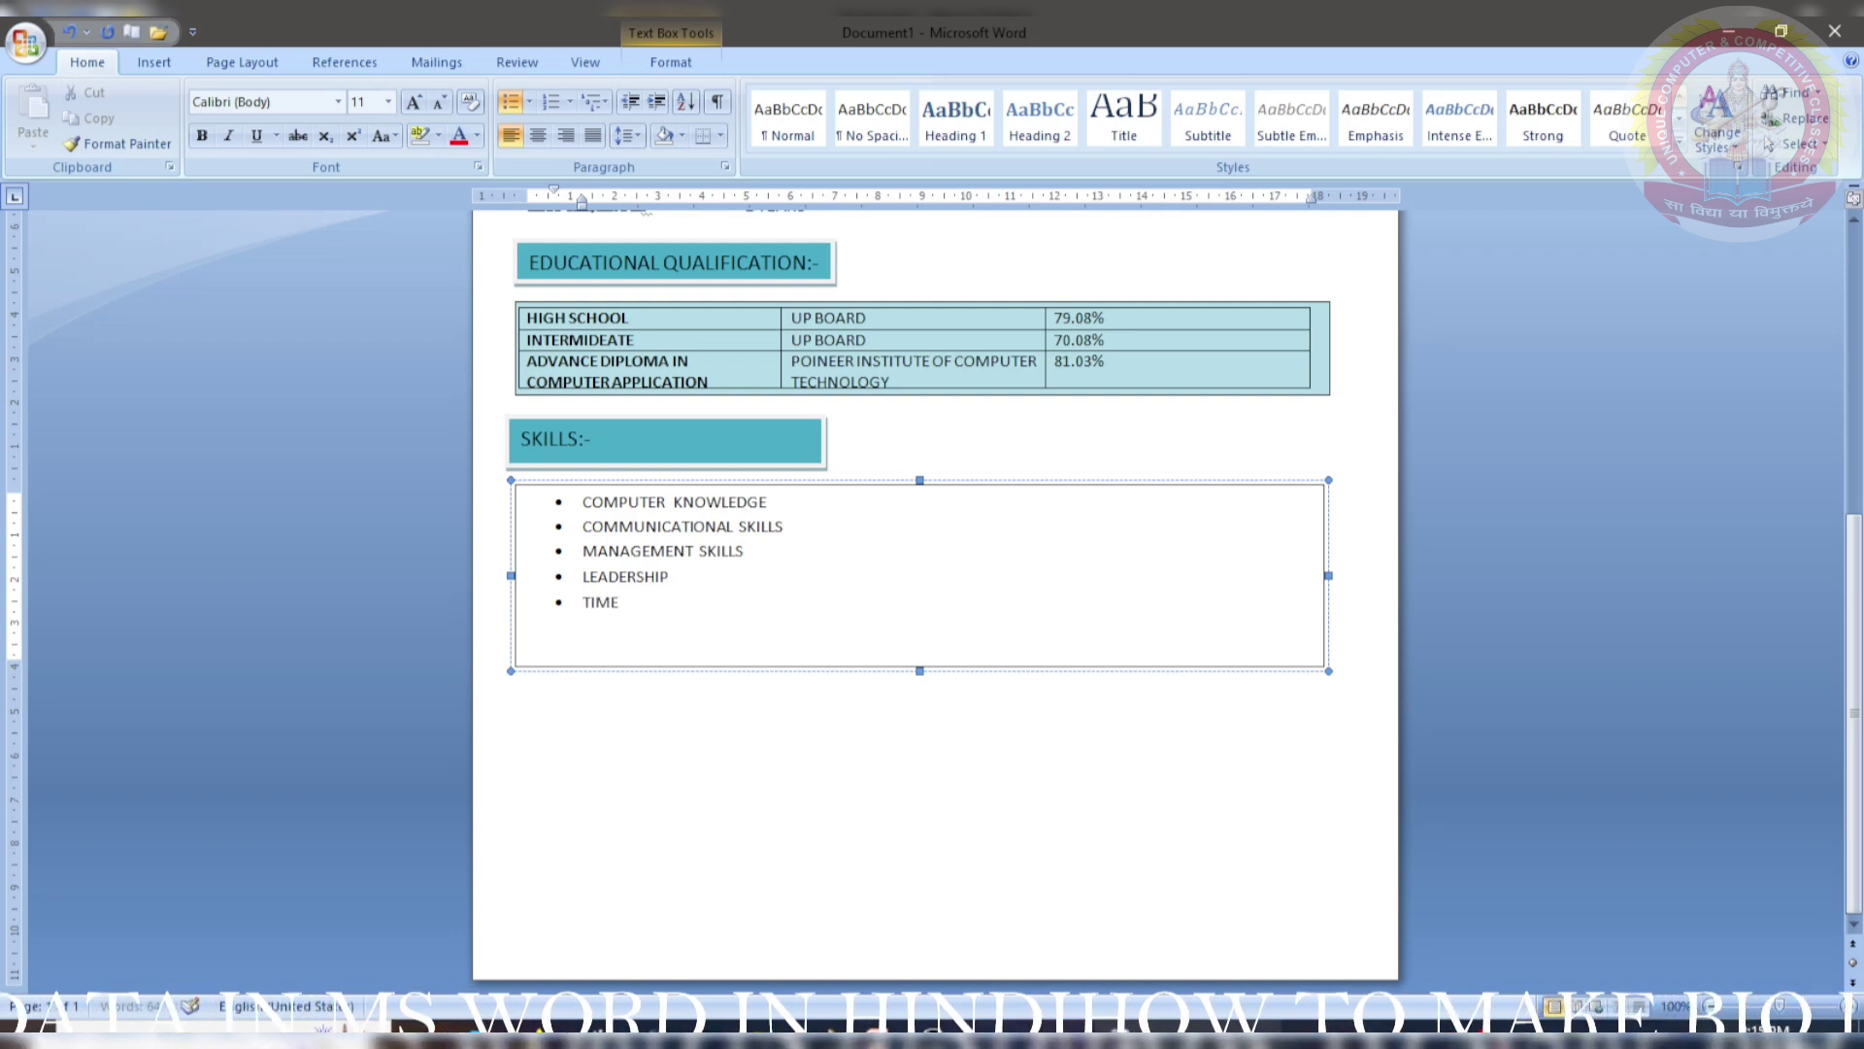
pyautogui.write('ME')
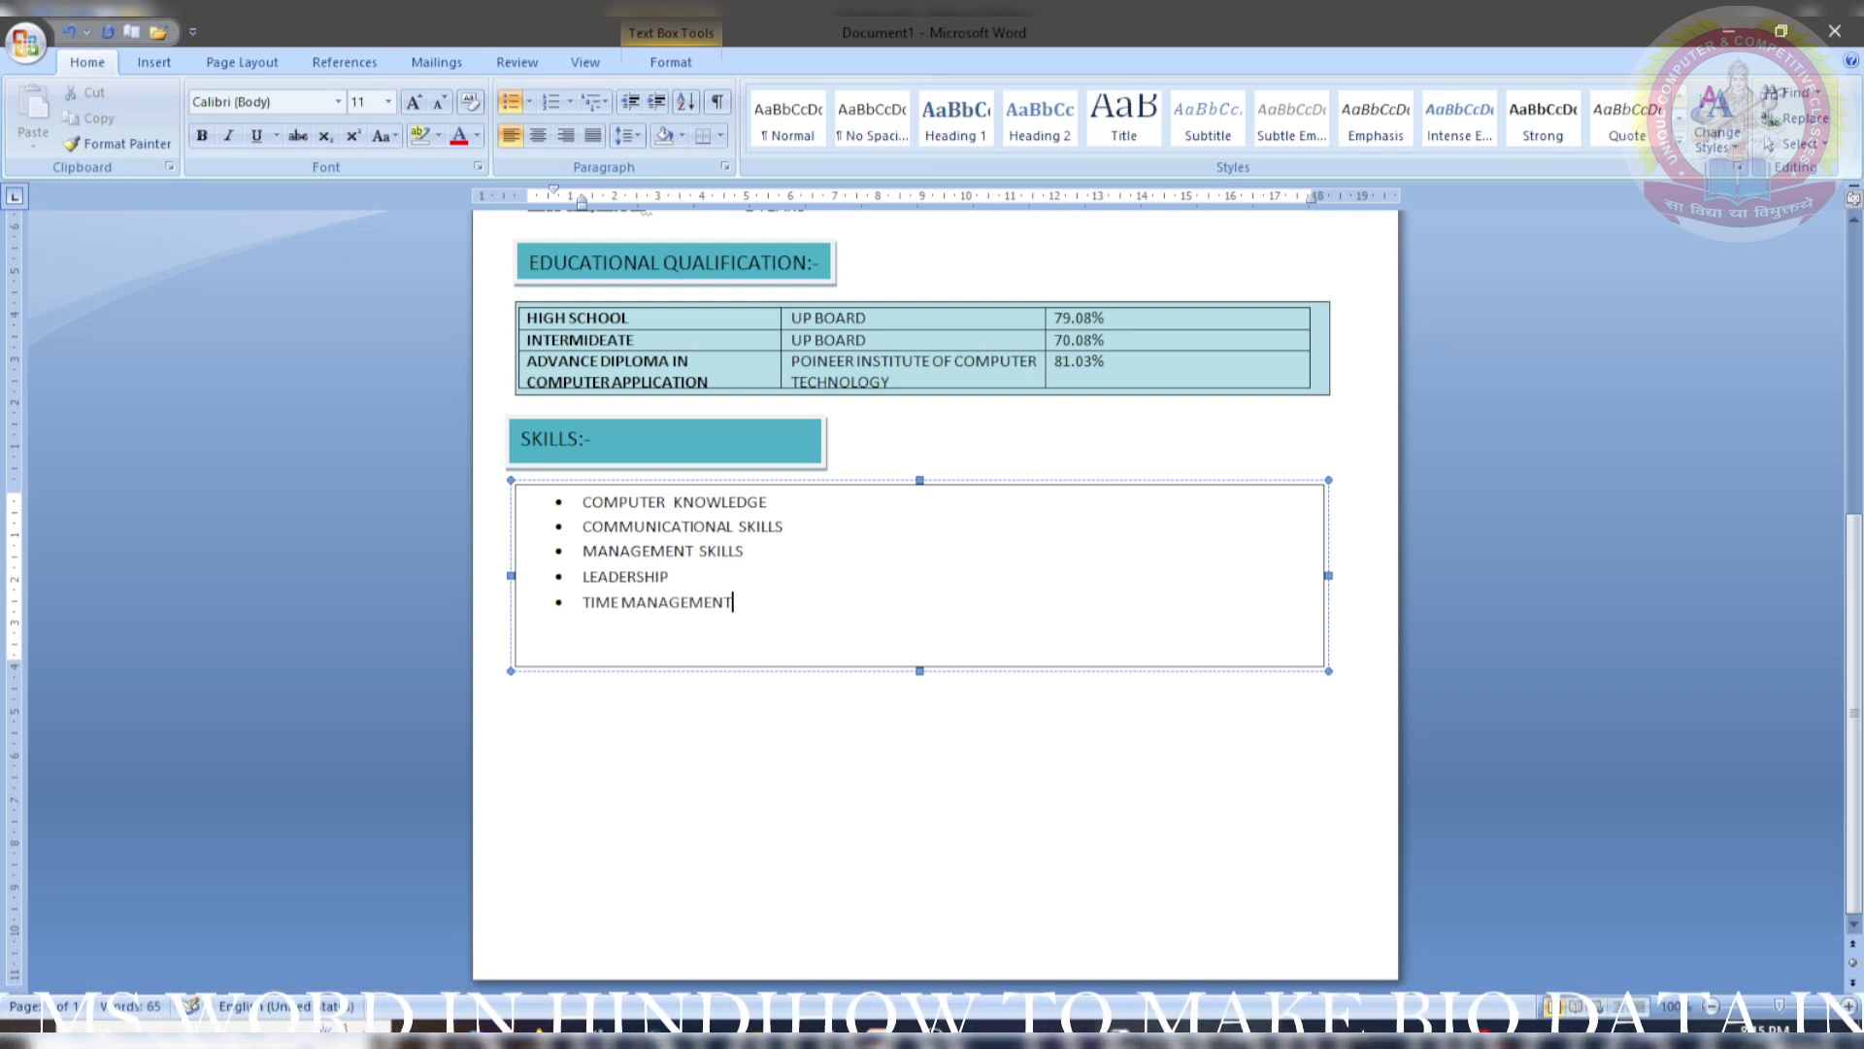
pyautogui.write('NT')
pyautogui.press('Return')
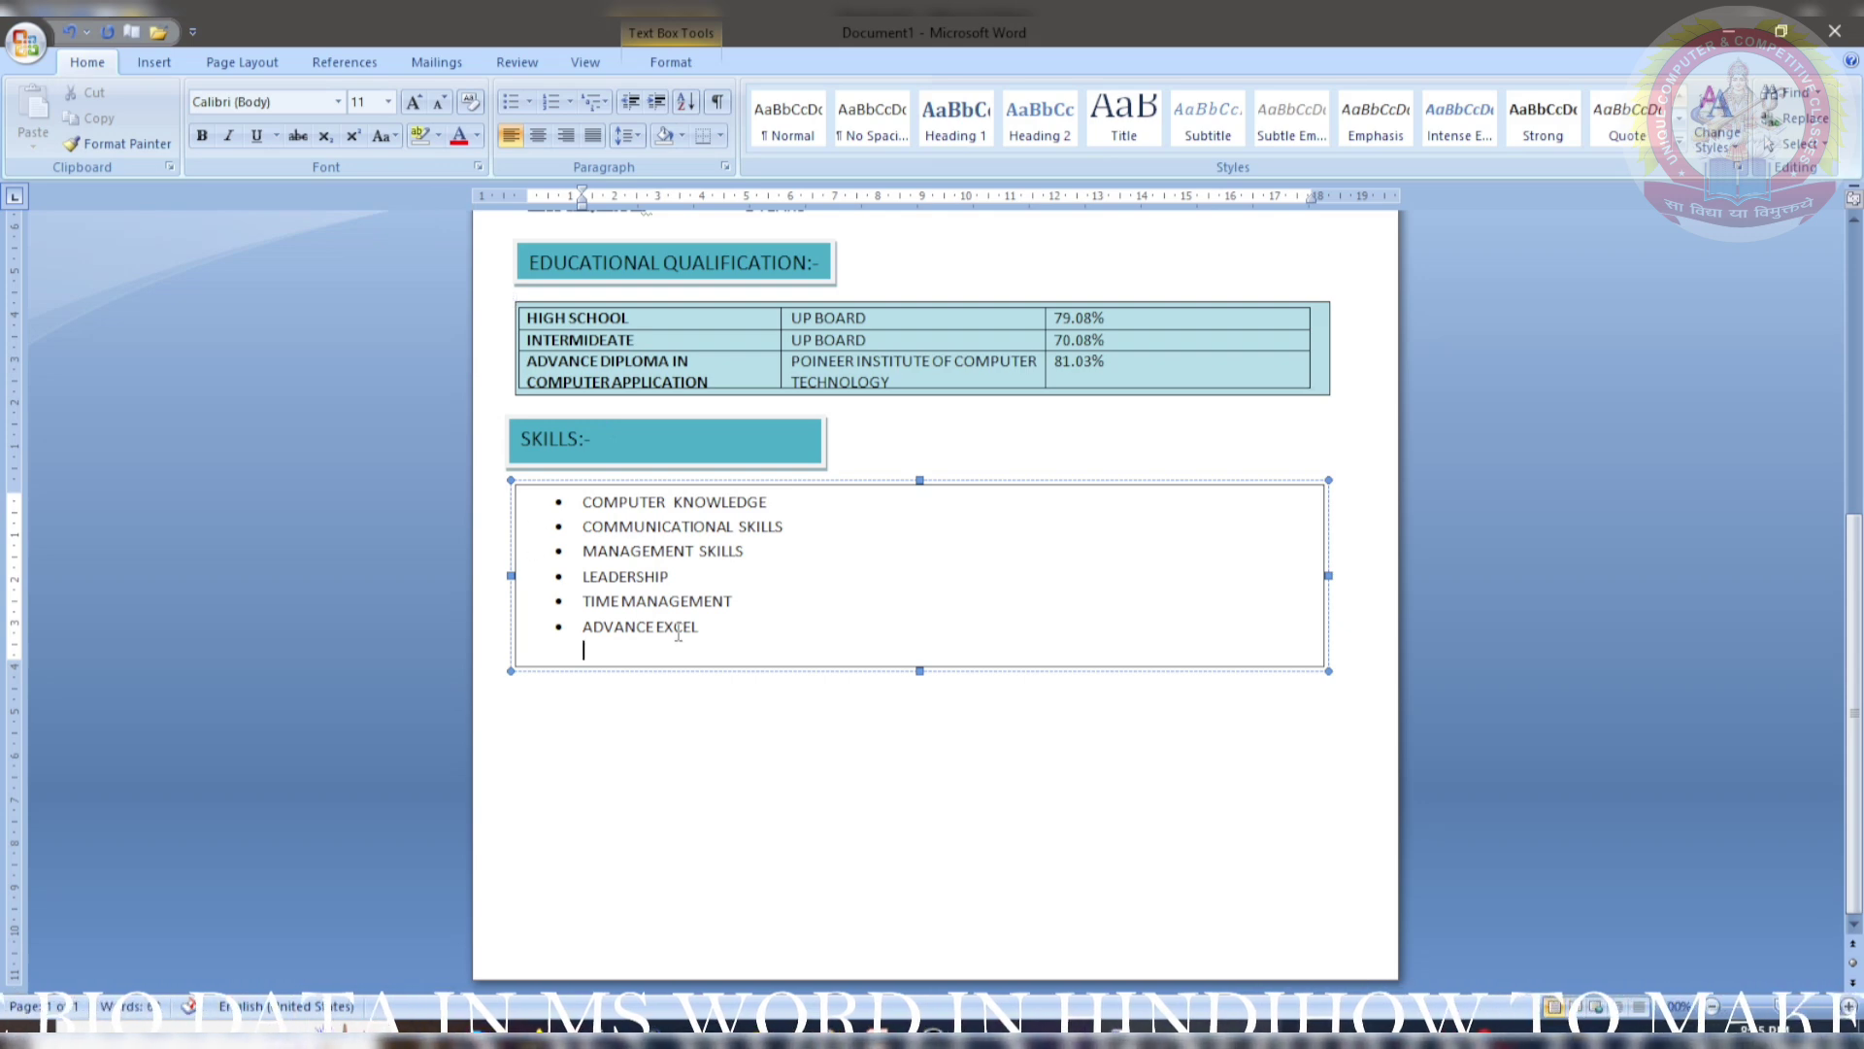
# - Move the skills box slightly left and make all six skill bullets bold
pyautogui.moveTo(683, 670); pyautogui.dragTo(661, 667)
pyautogui.click(658, 668)
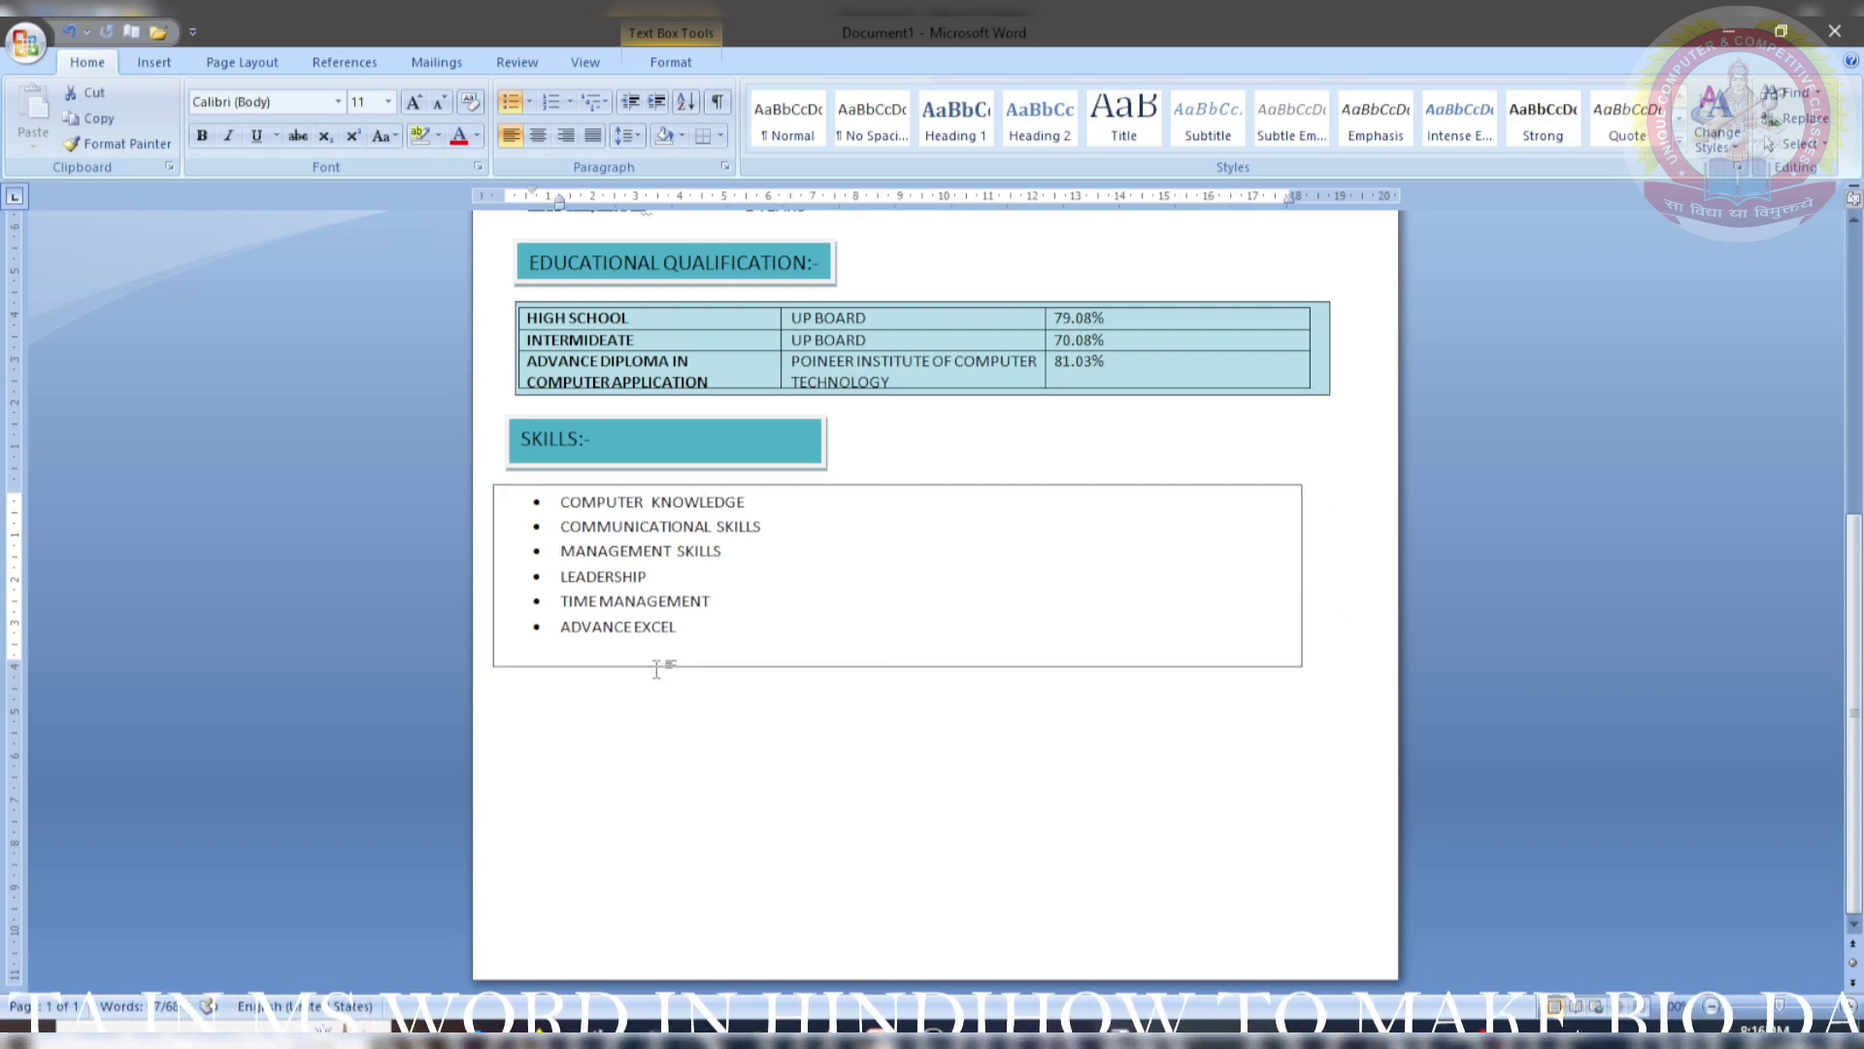
pyautogui.scroll(-5, 657, 668)
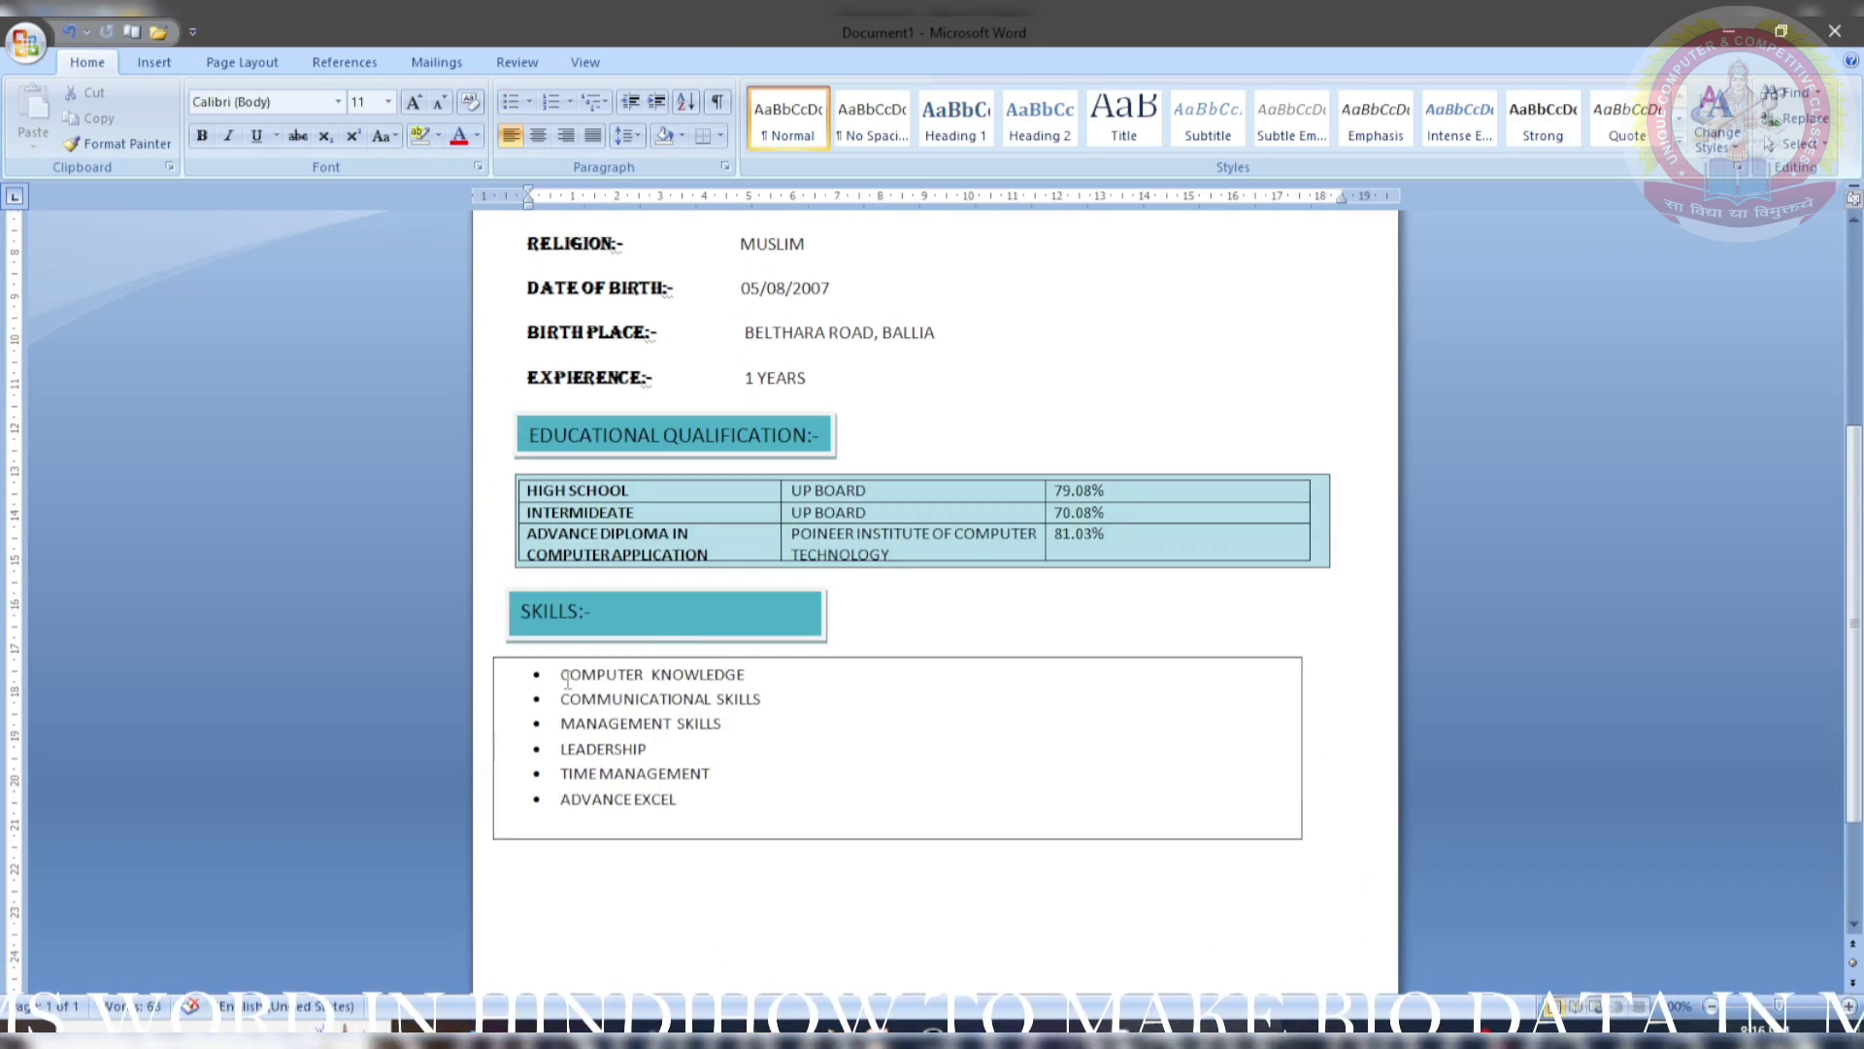
pyautogui.moveTo(562, 674); pyautogui.dragTo(685, 806)
pyautogui.click(202, 134)
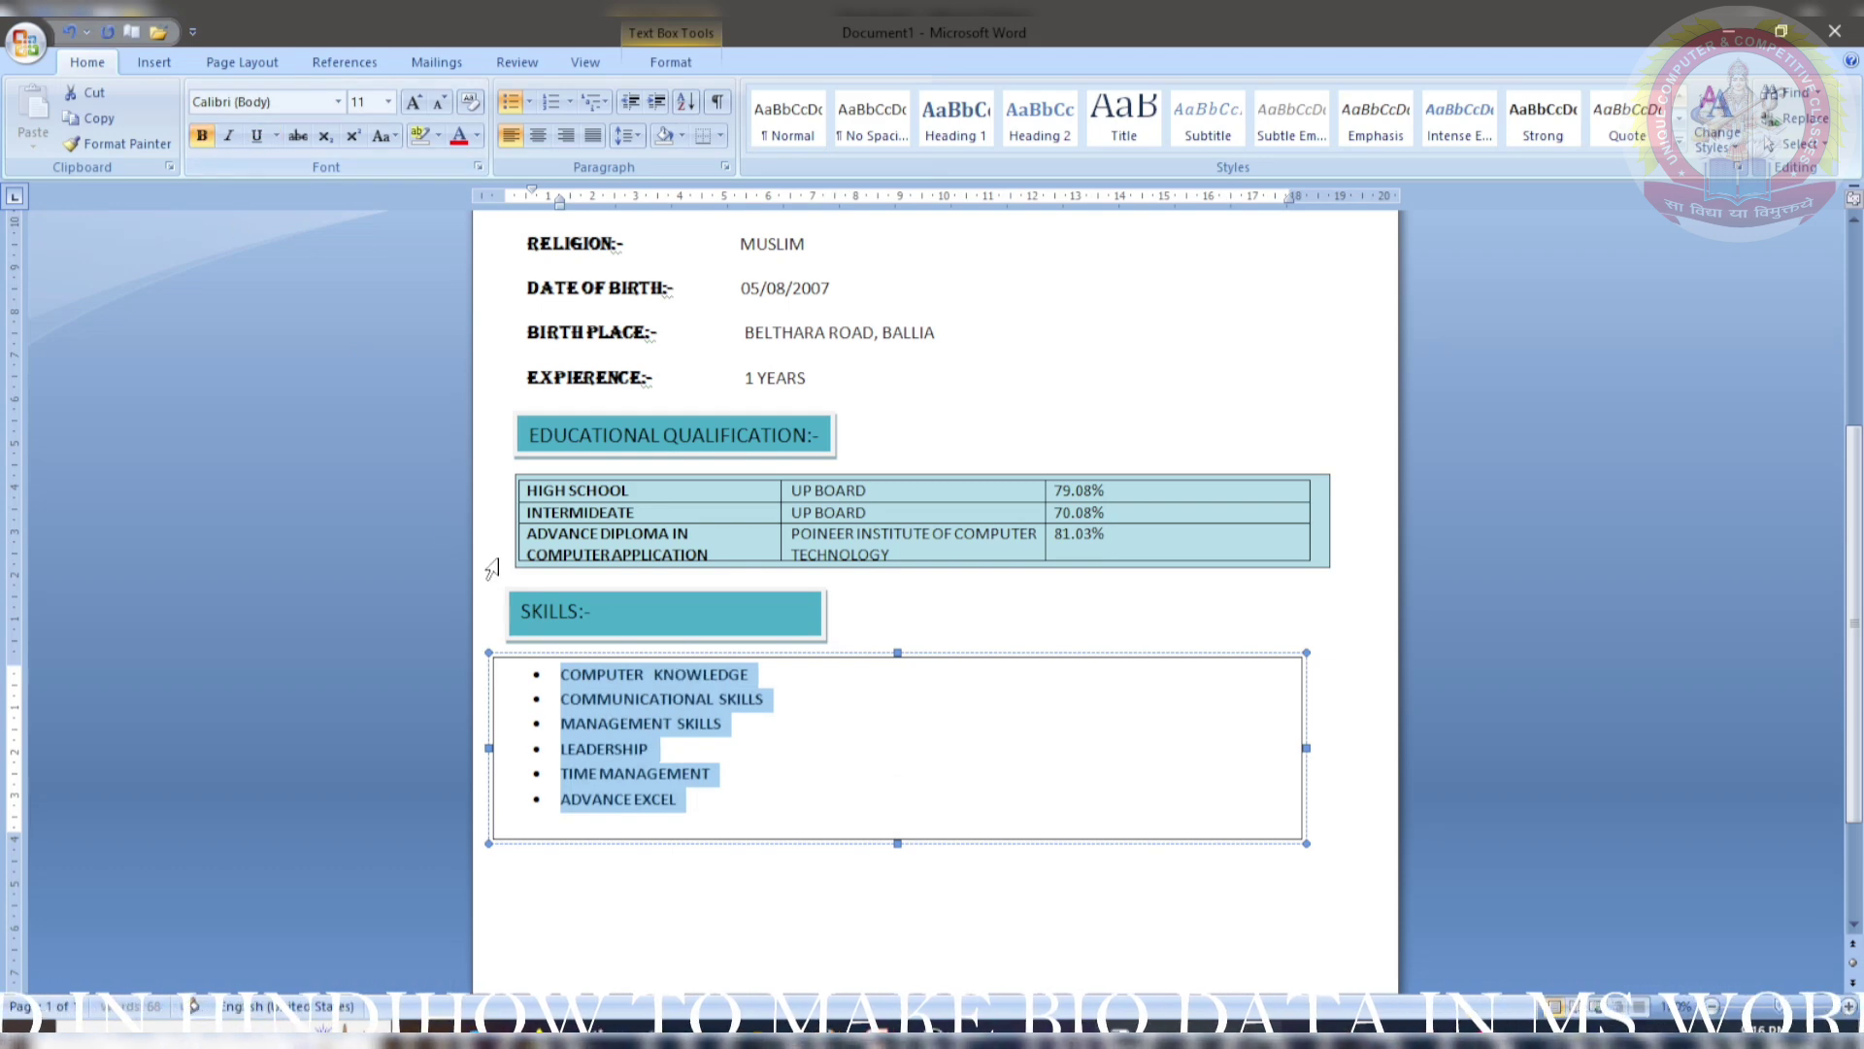
# - Set the skills box's Shape Fill to No Fill so no outline shows
pyautogui.click(671, 62)
pyautogui.click(719, 92)
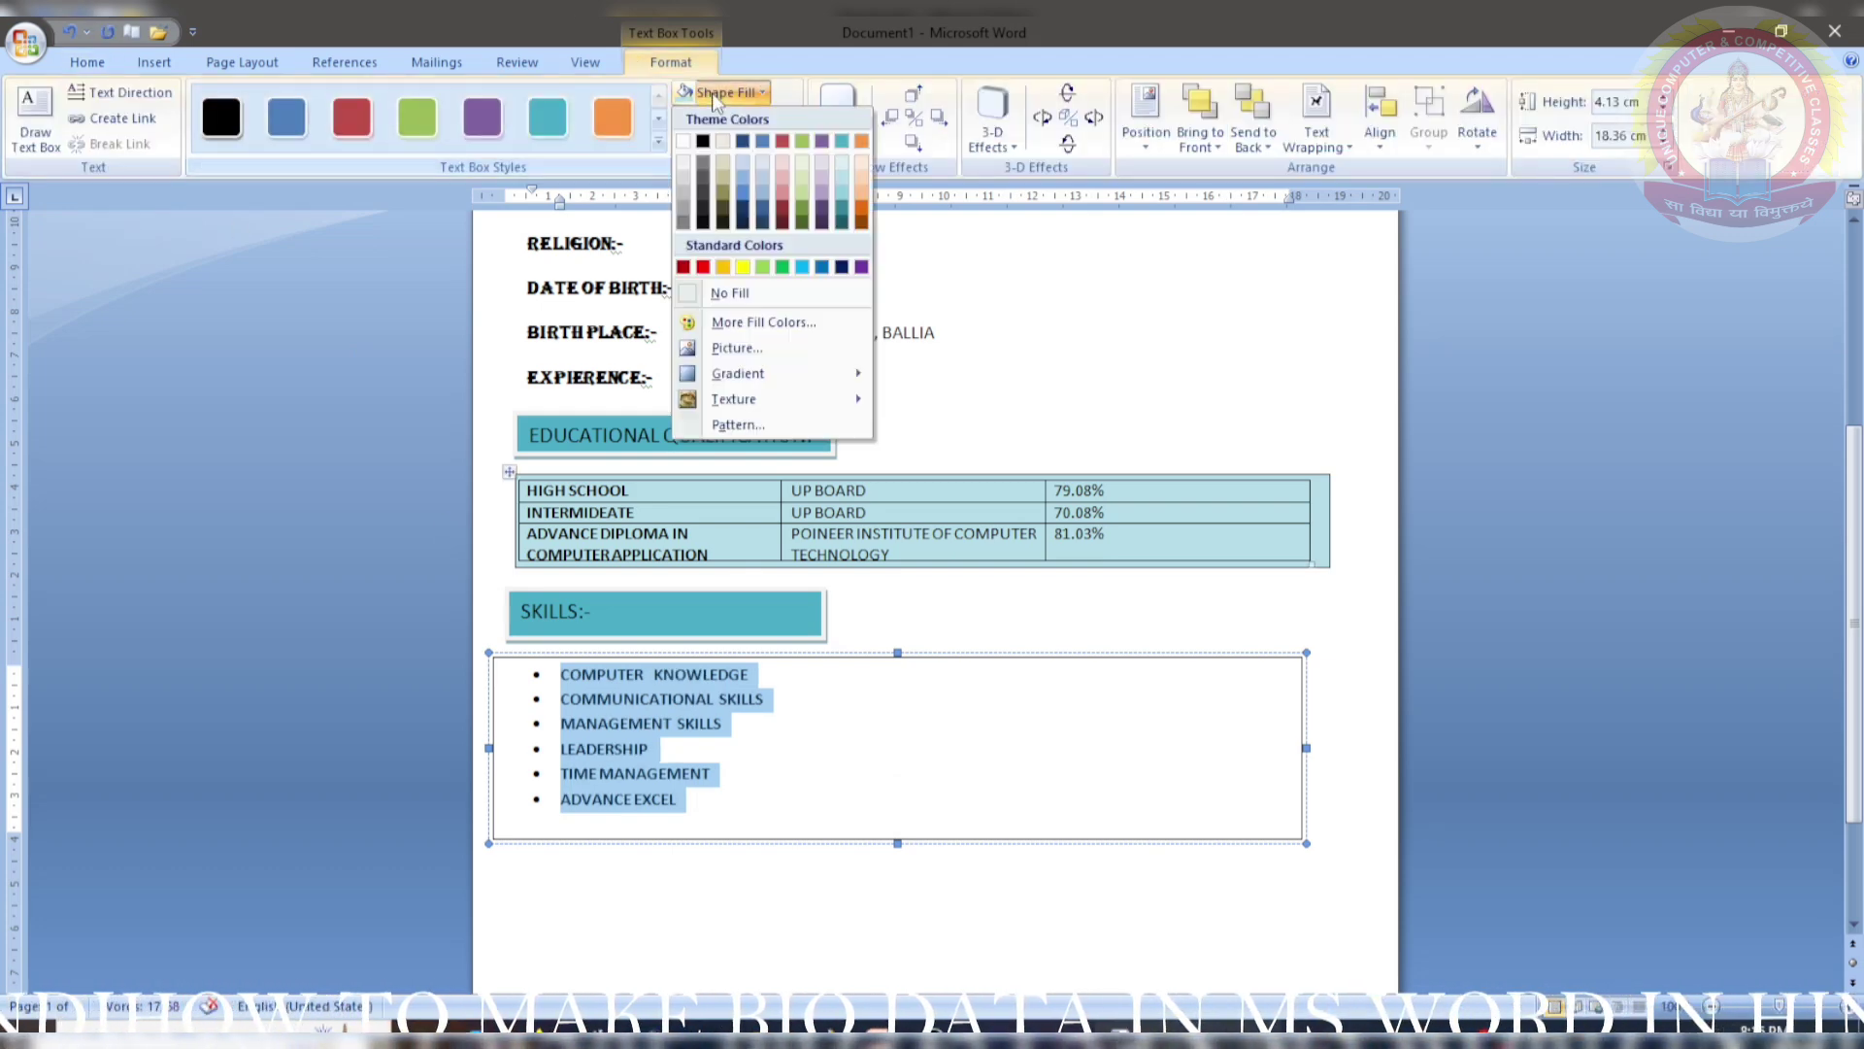
pyautogui.click(730, 293)
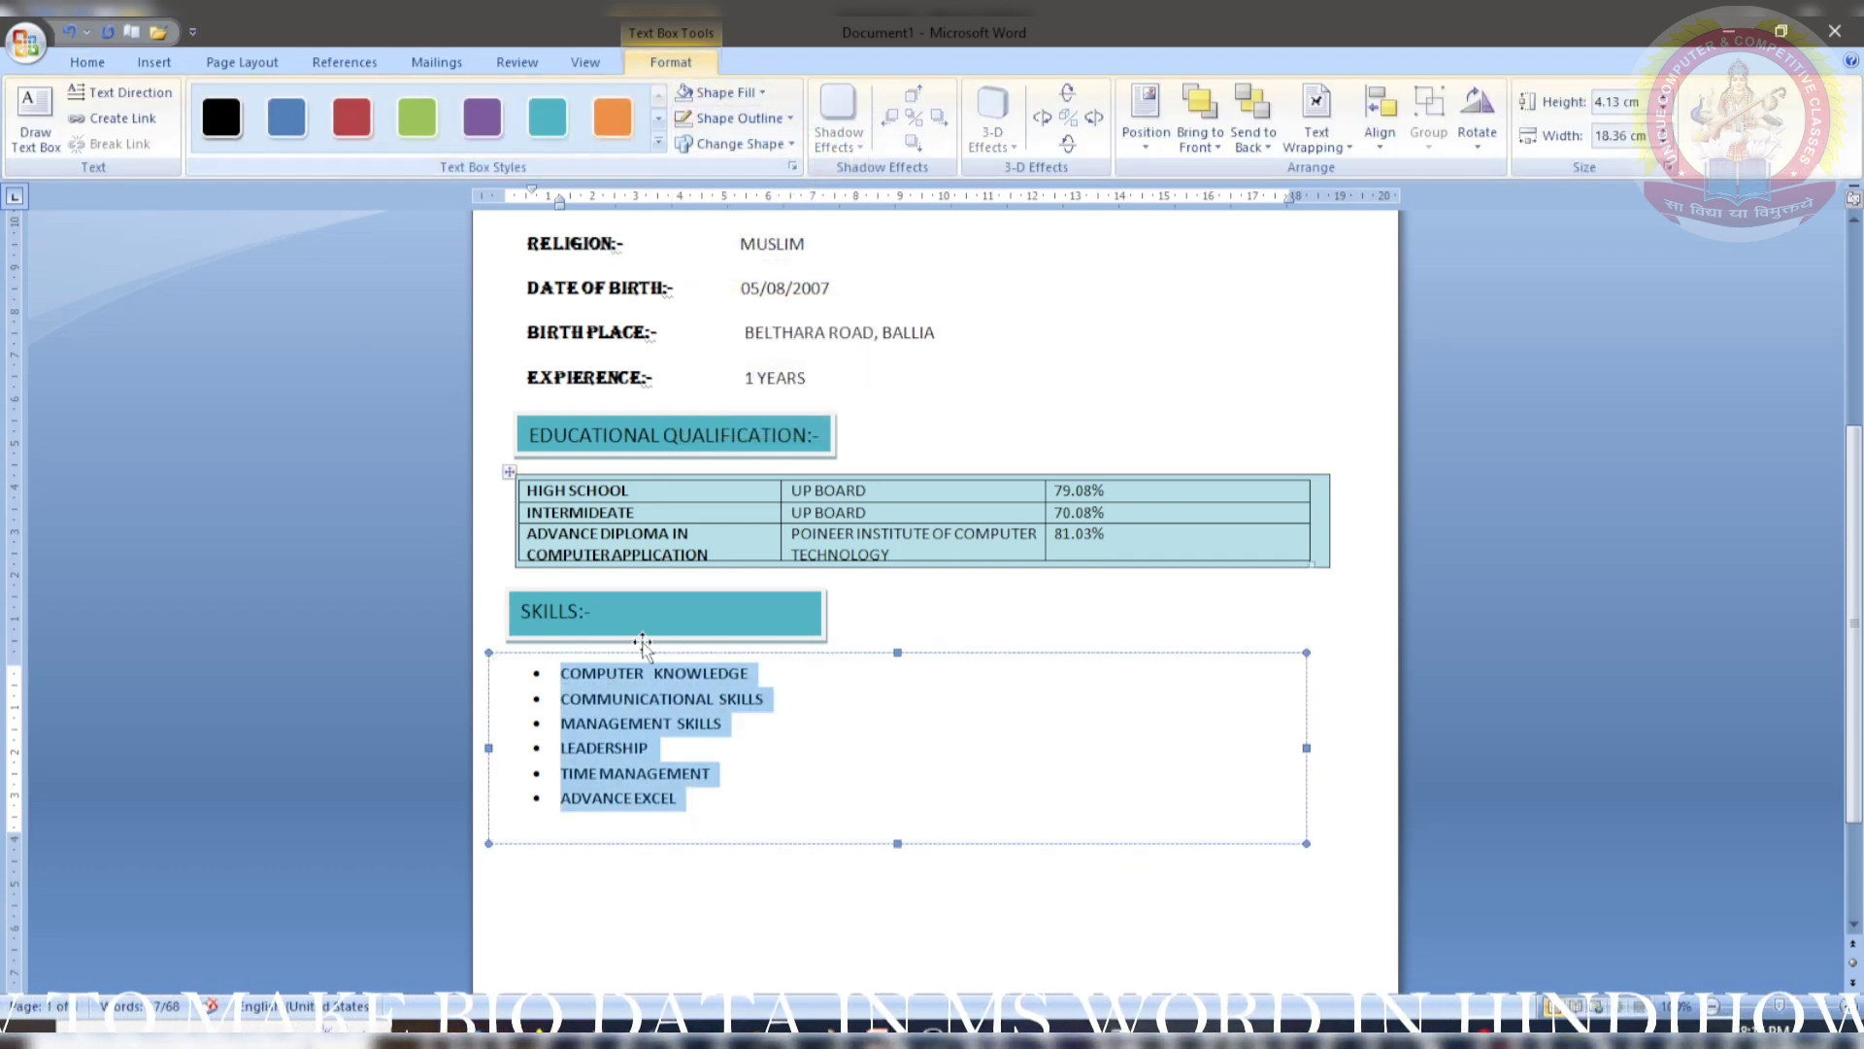
pyautogui.click(643, 647)
pyautogui.scroll(6, 644, 640)
pyautogui.scroll(-9, 643, 617)
pyautogui.scroll(5, 644, 607)
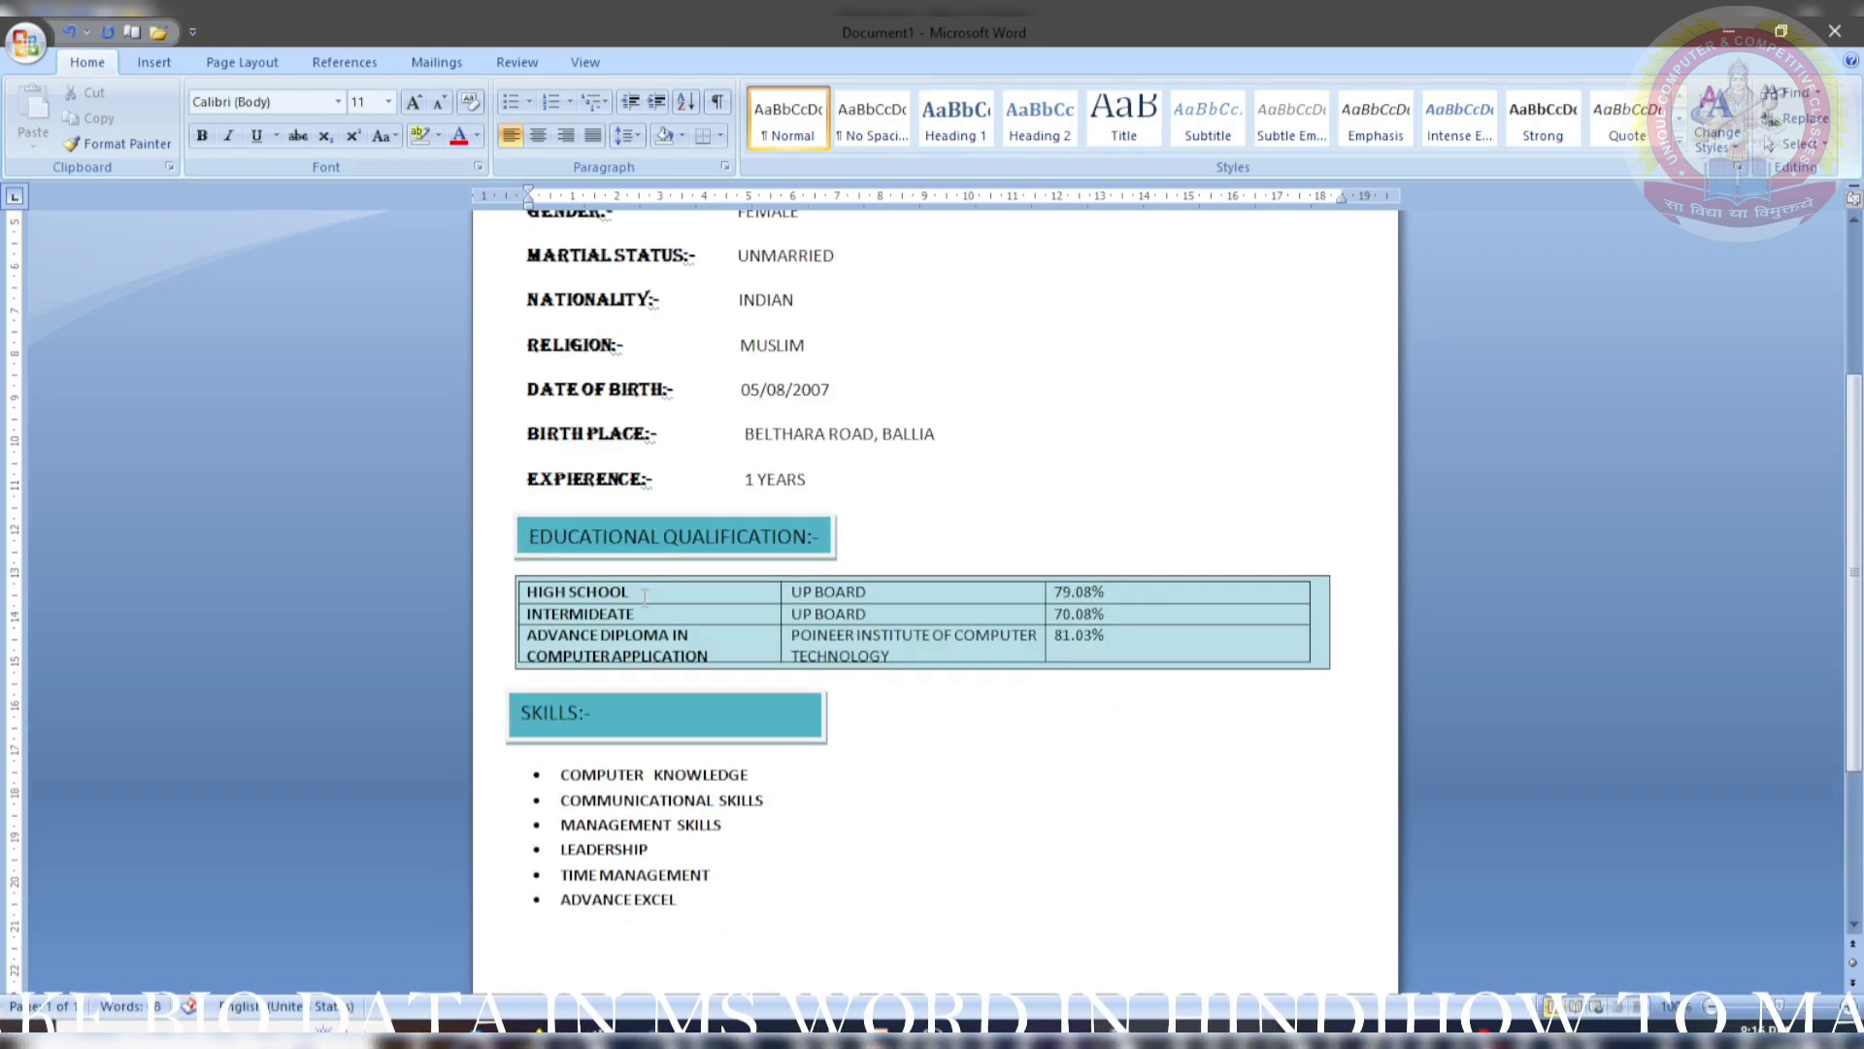
pyautogui.scroll(-5, 645, 595)
pyautogui.click(148, 60)
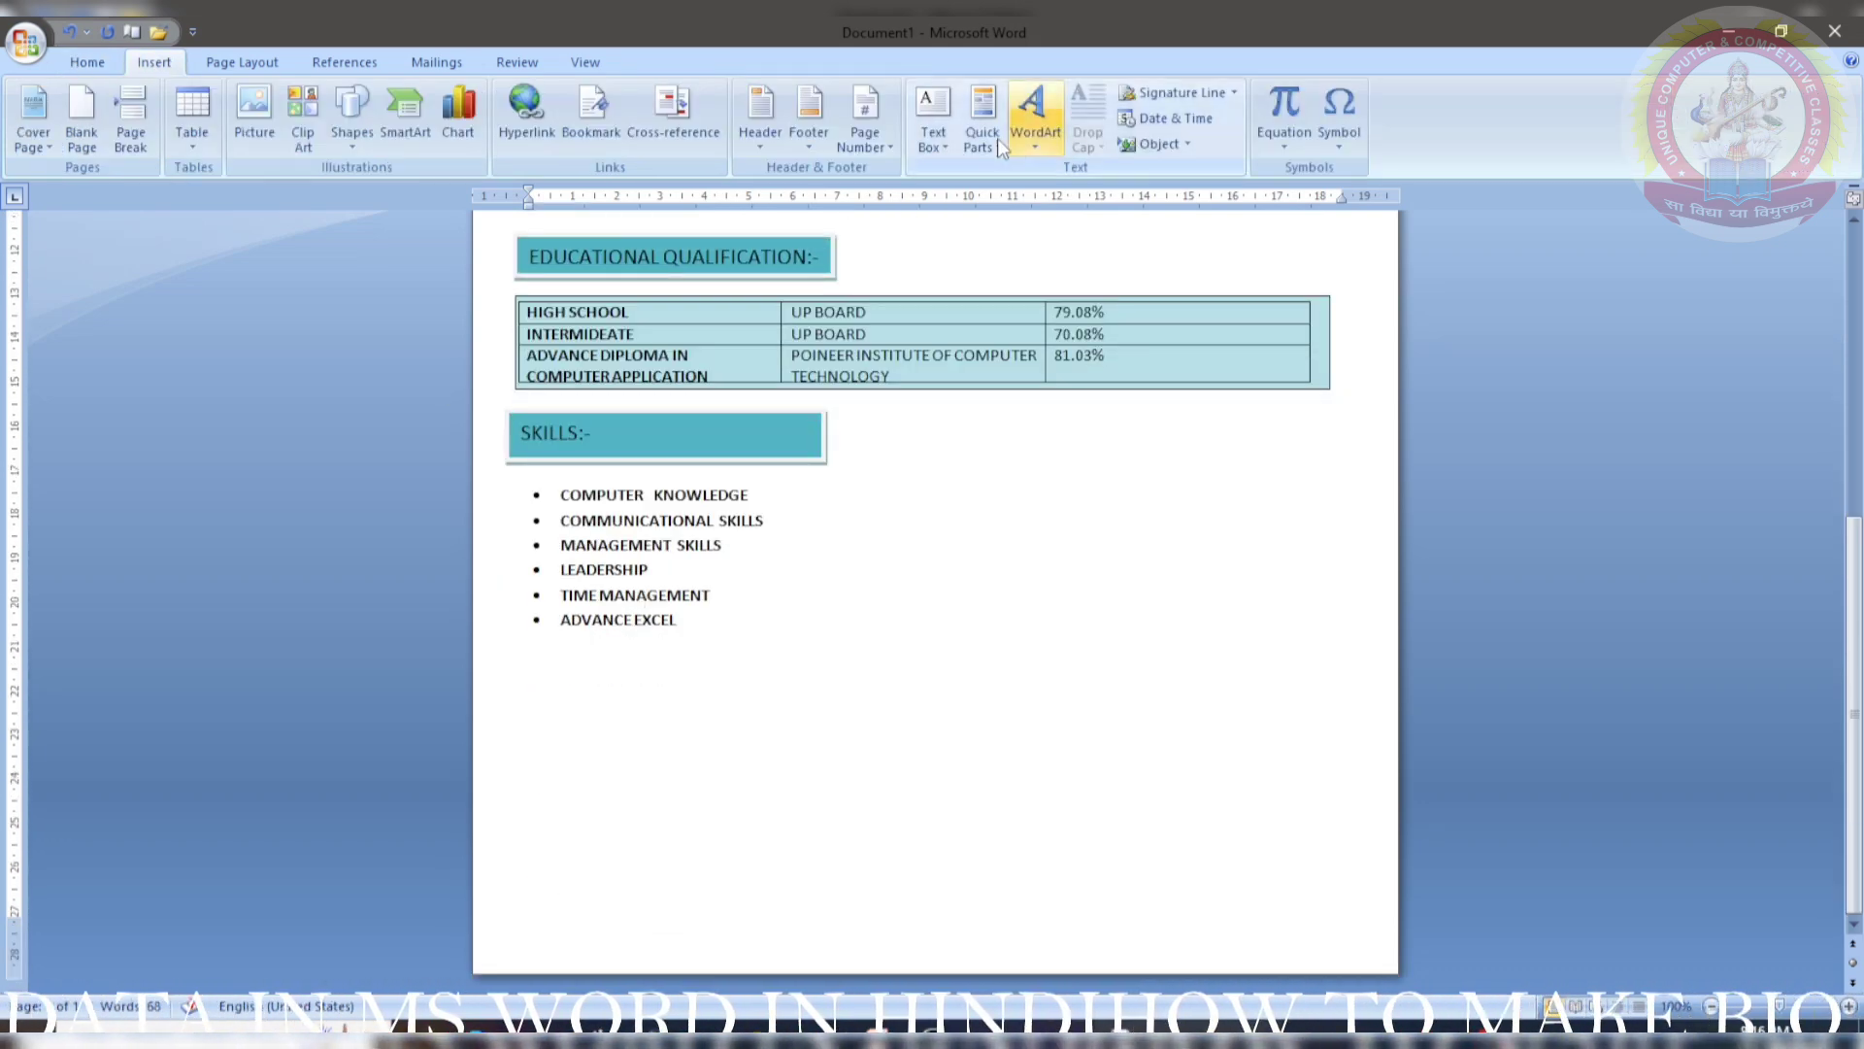
# - Draw a LANGUAGE KNOWN:- text box below the skills list with the teal style
pyautogui.click(932, 116)
pyautogui.click(992, 809)
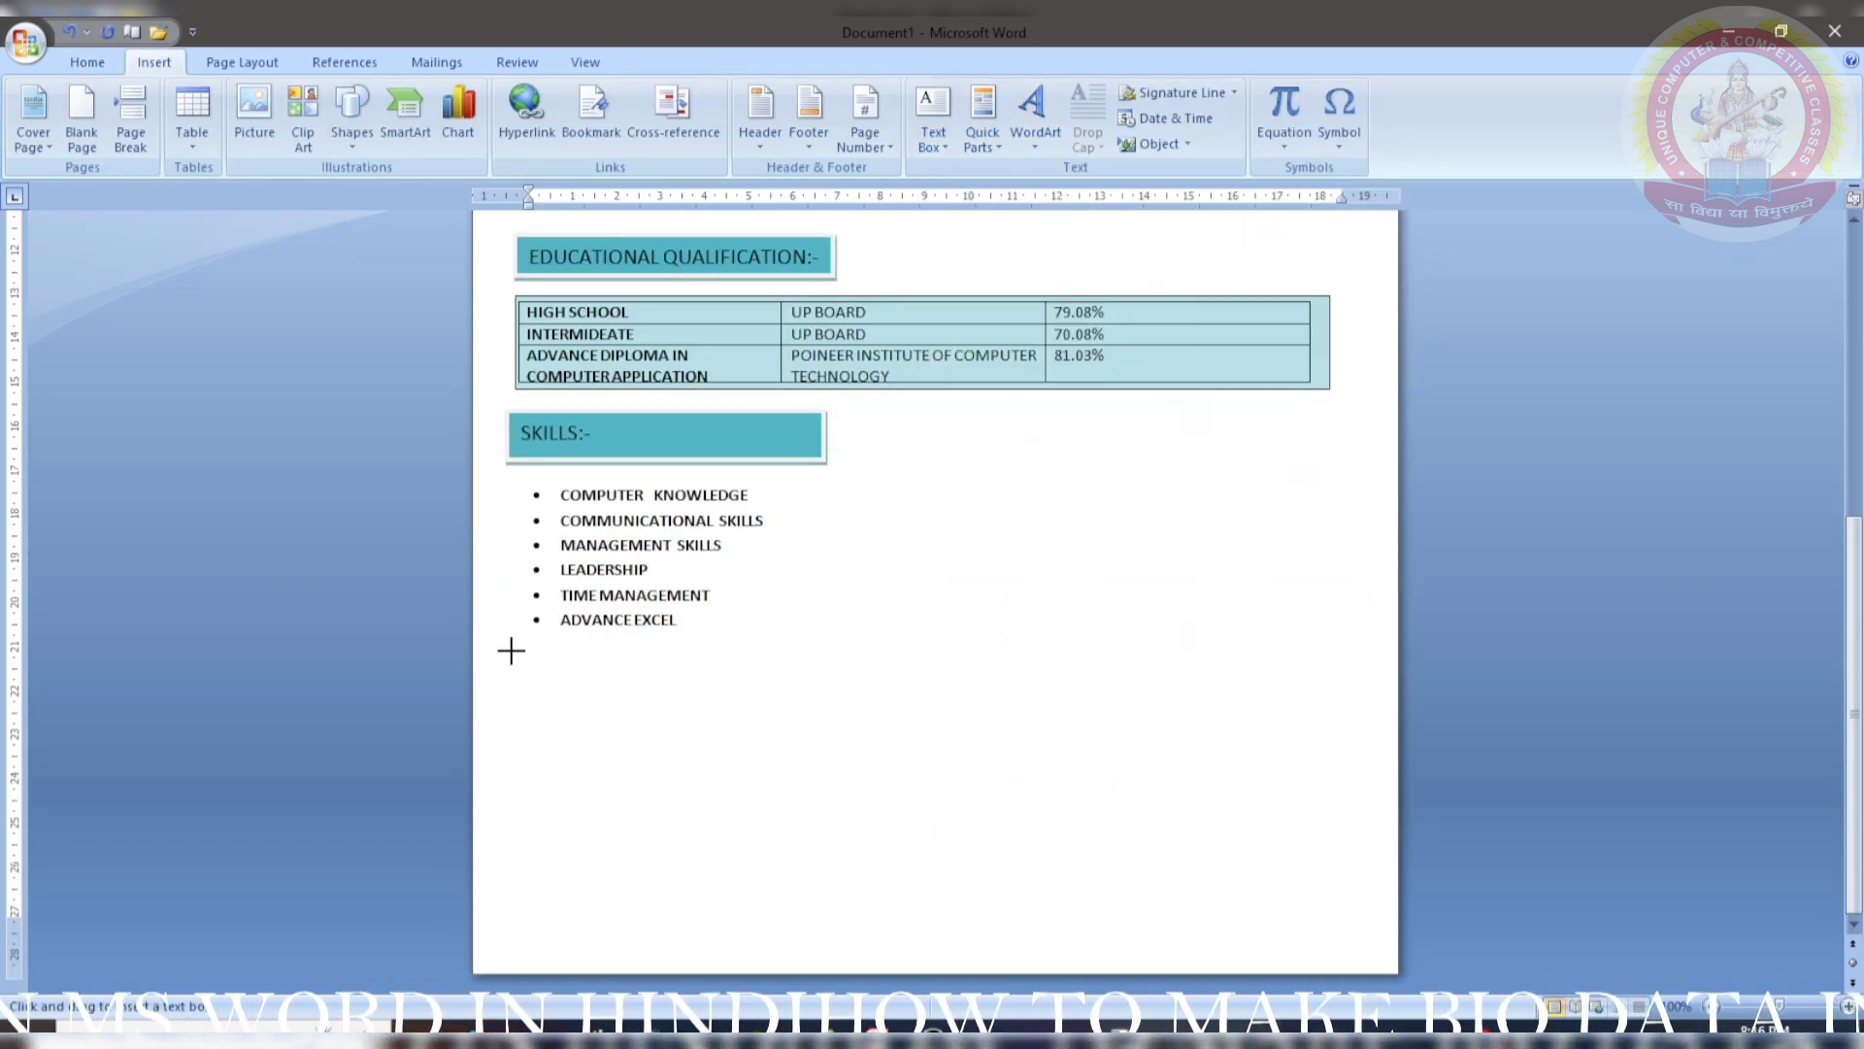
pyautogui.moveTo(514, 650); pyautogui.dragTo(828, 699)
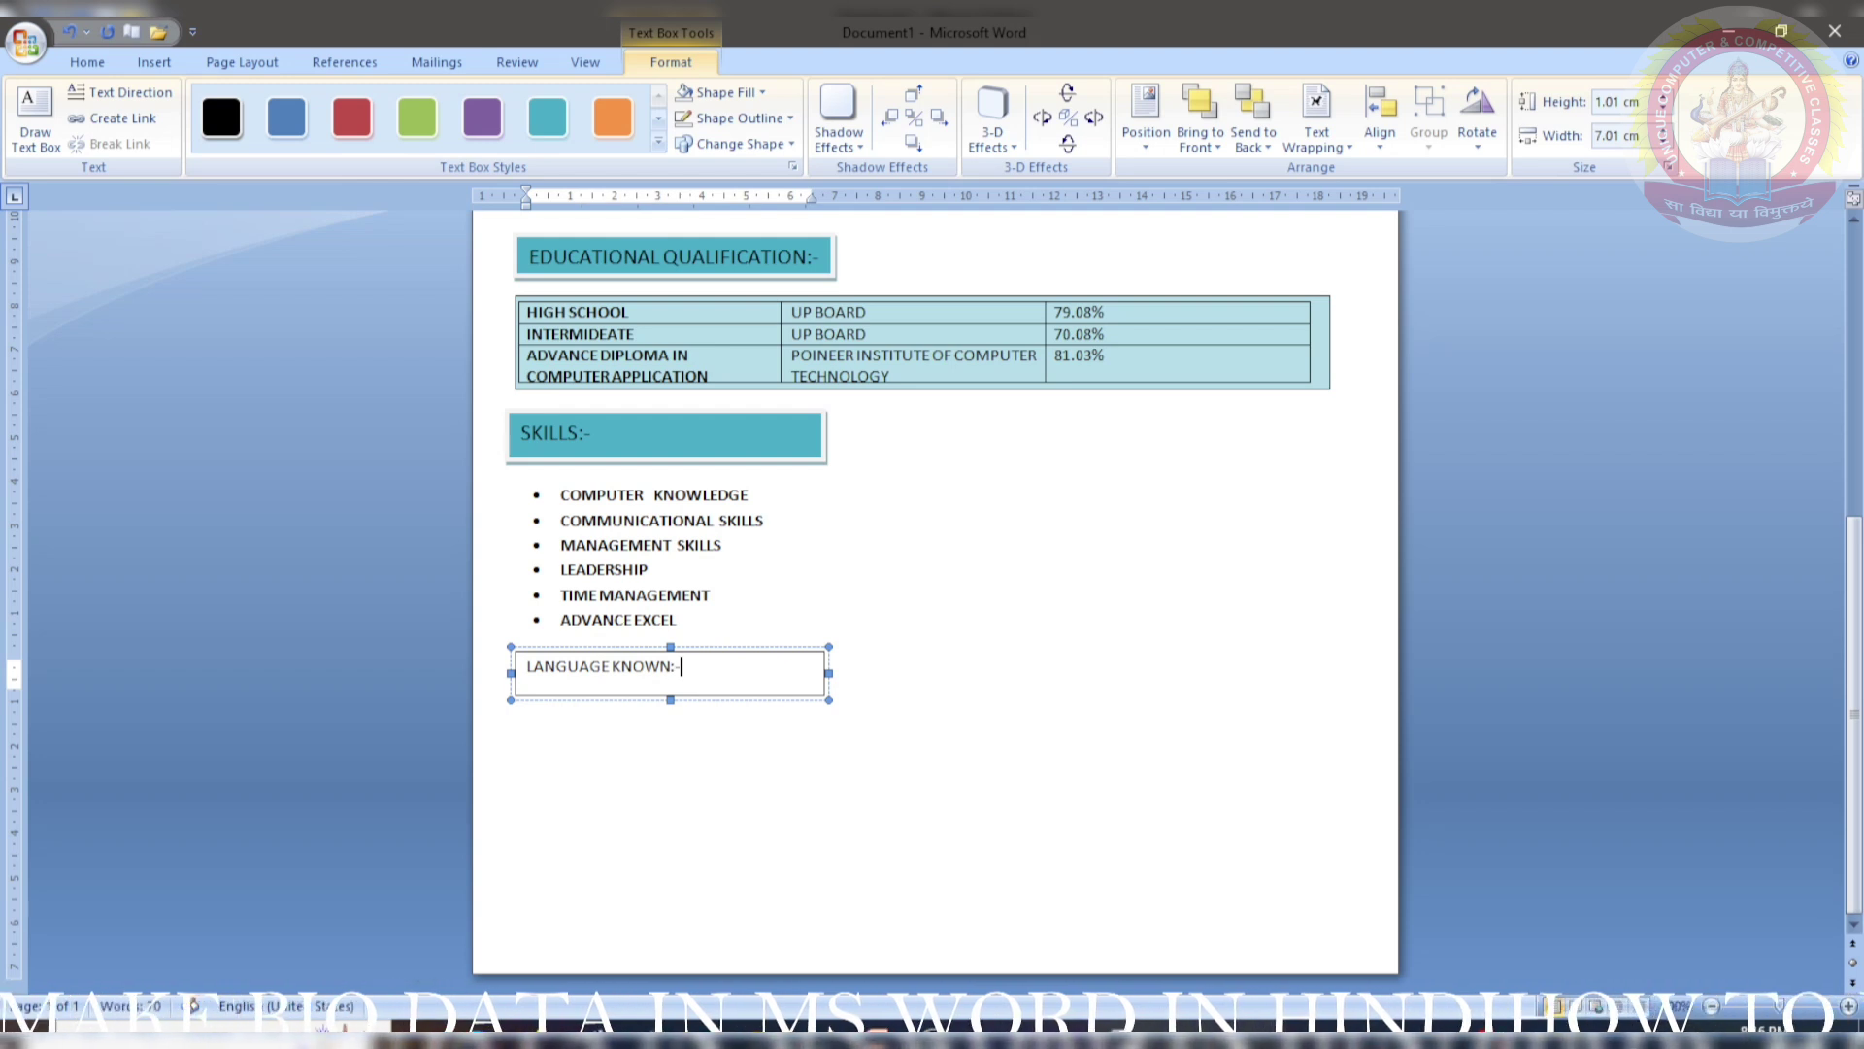
pyautogui.click(547, 117)
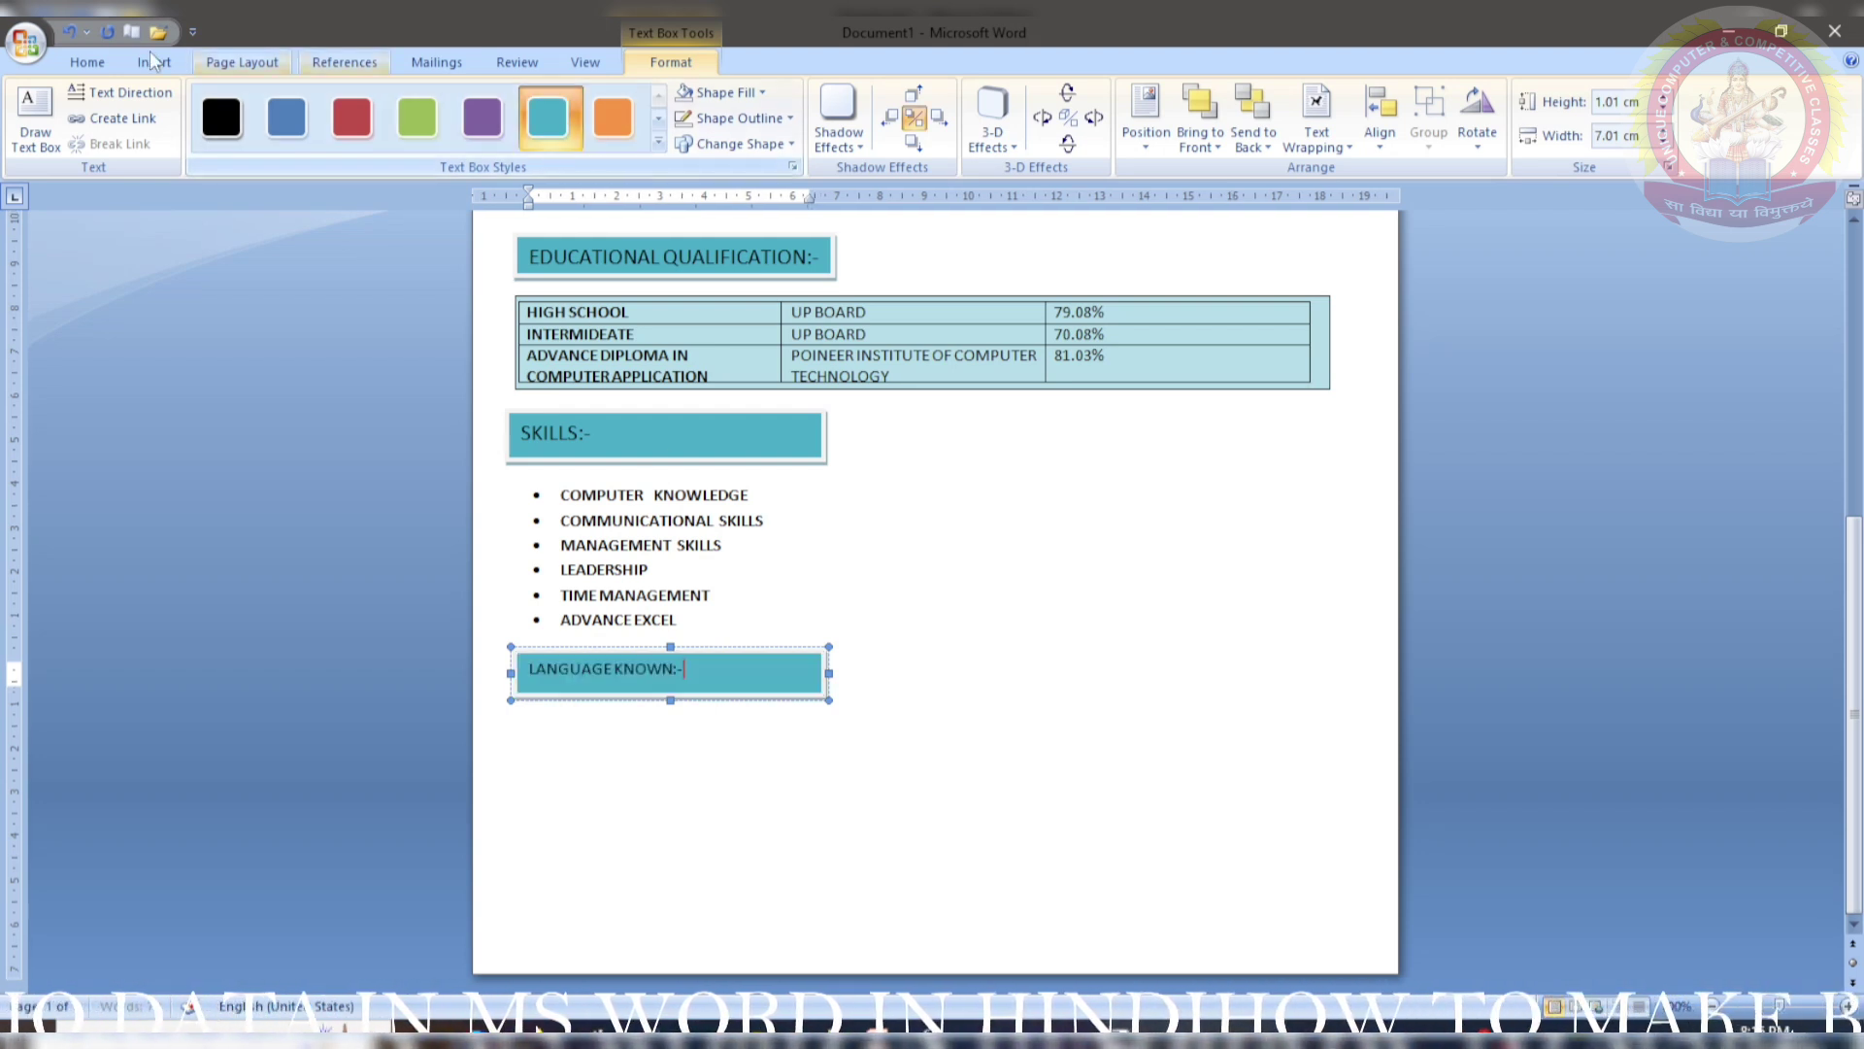
# - Enlarge the LANGUAGE KNOWN:- text to 14 pt and nudge its box left to align
pyautogui.click(86, 61)
pyautogui.tripleClick(571, 660)
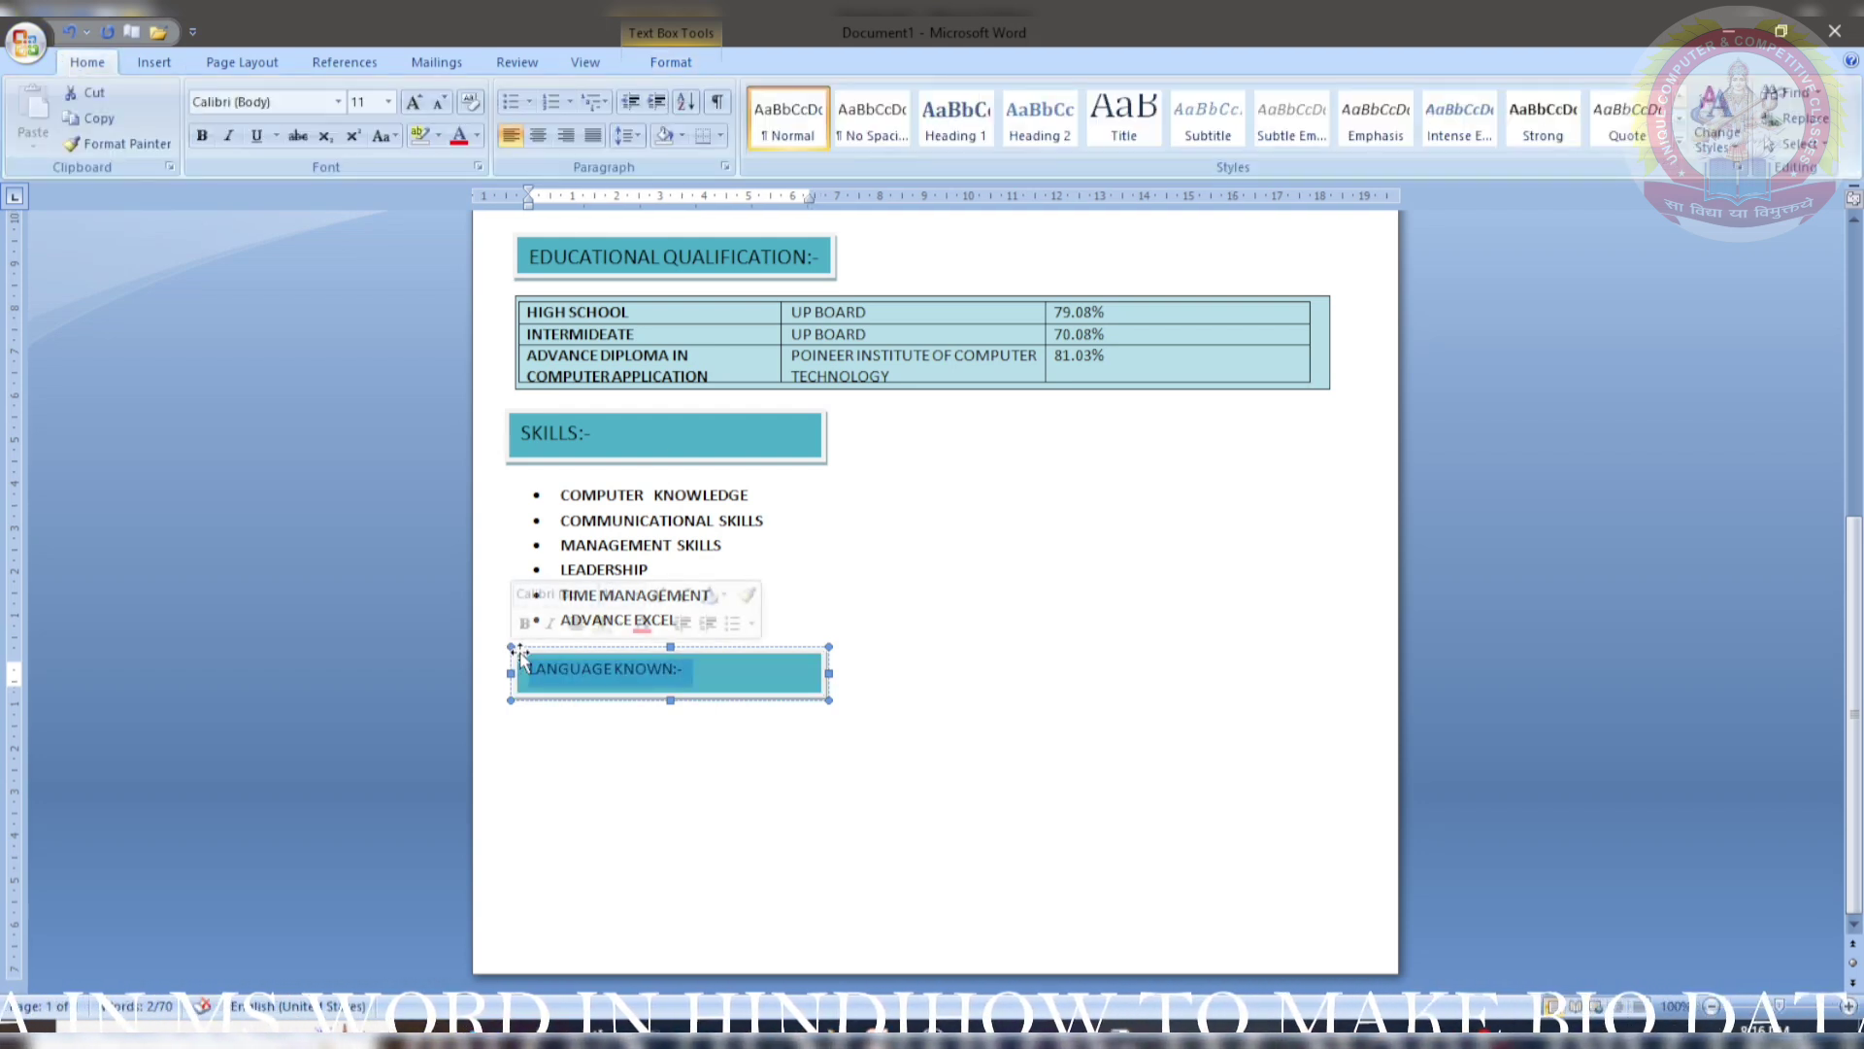
pyautogui.hotkey('ctrl', 'shift', '.')
pyautogui.hotkey('ctrl', 'shift', '.')
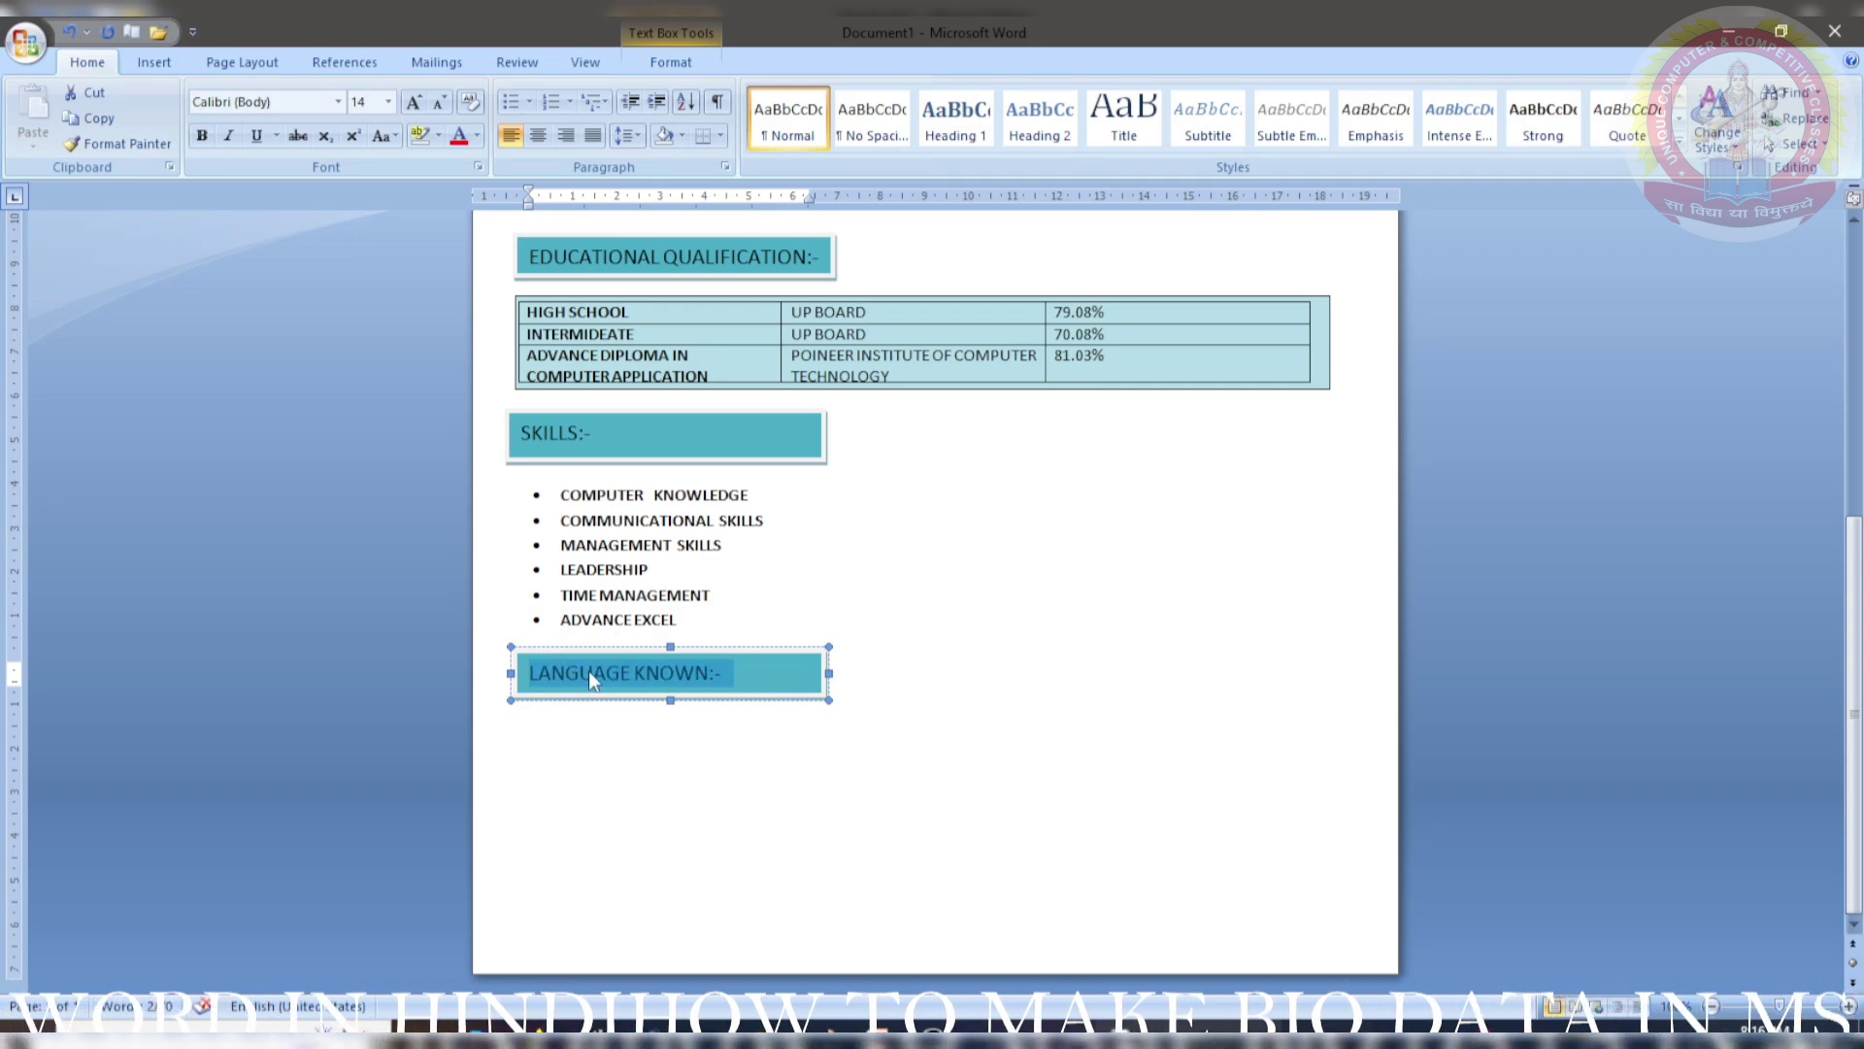
pyautogui.moveTo(708, 701); pyautogui.dragTo(700, 701)
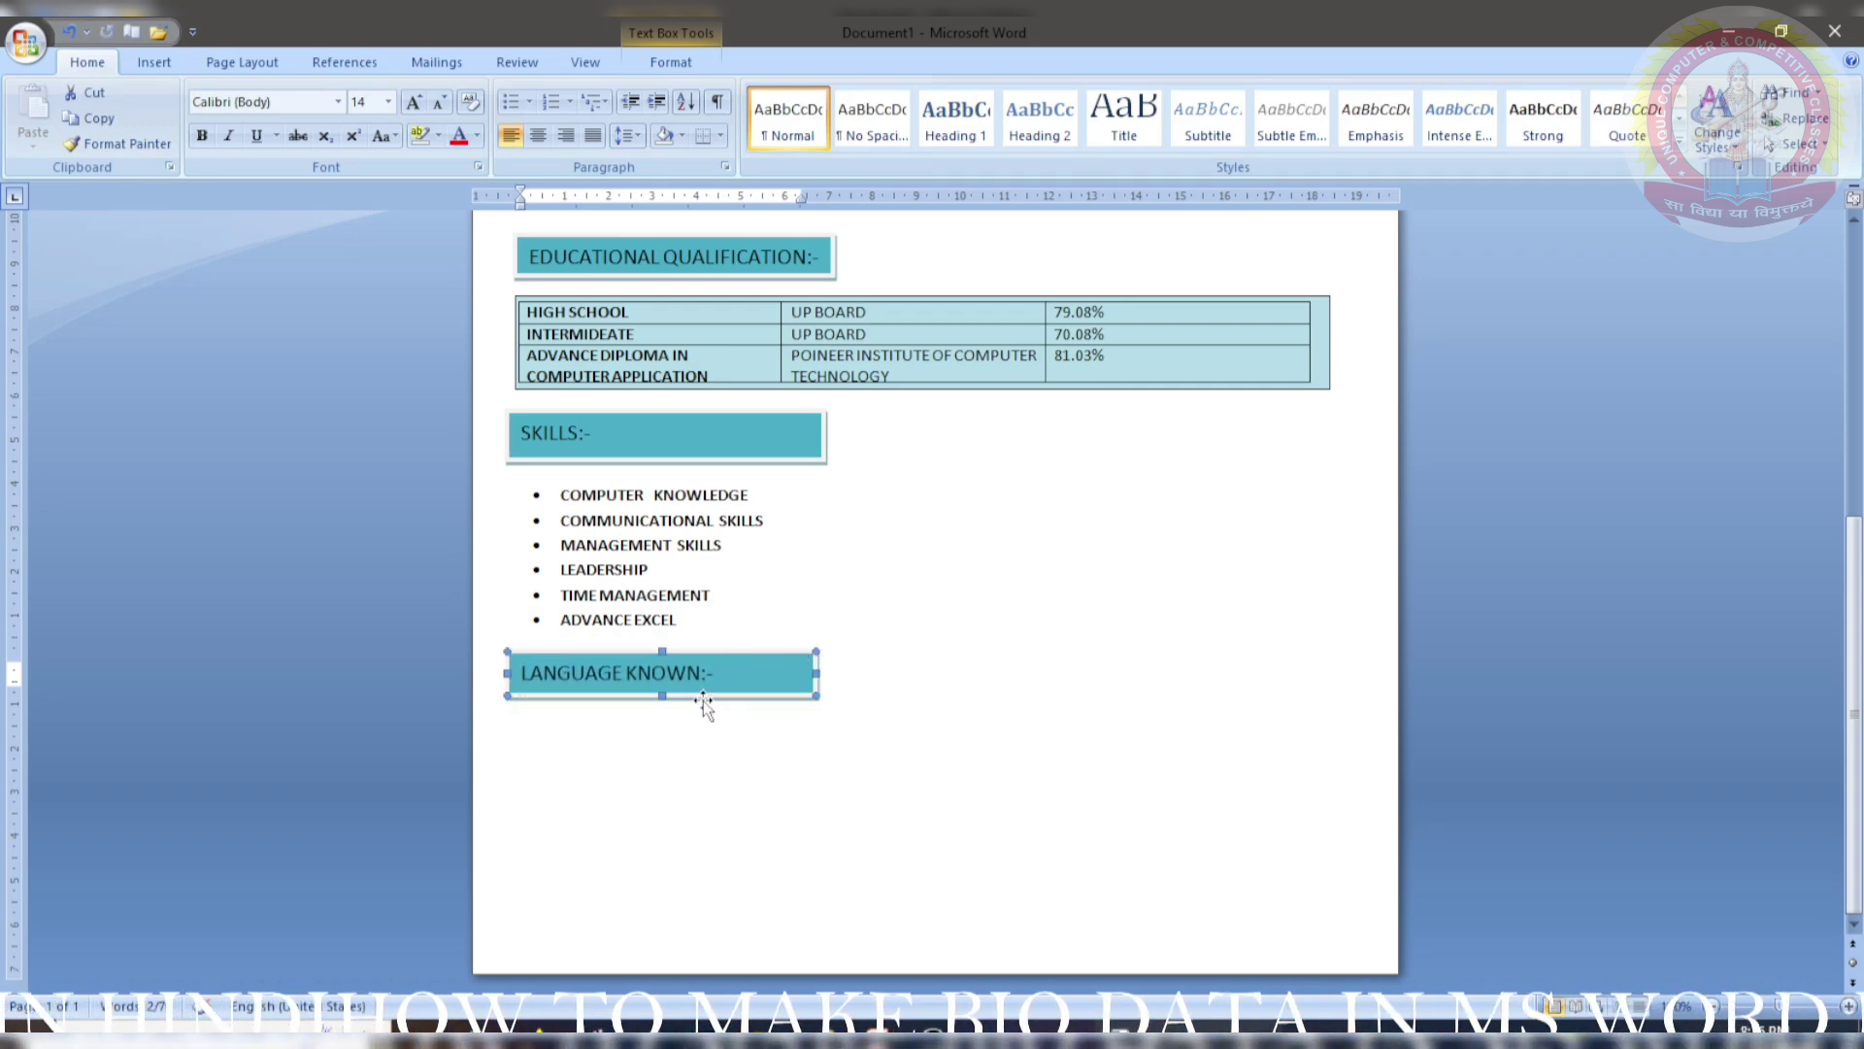
pyautogui.click(670, 767)
pyautogui.scroll(-9, 667, 767)
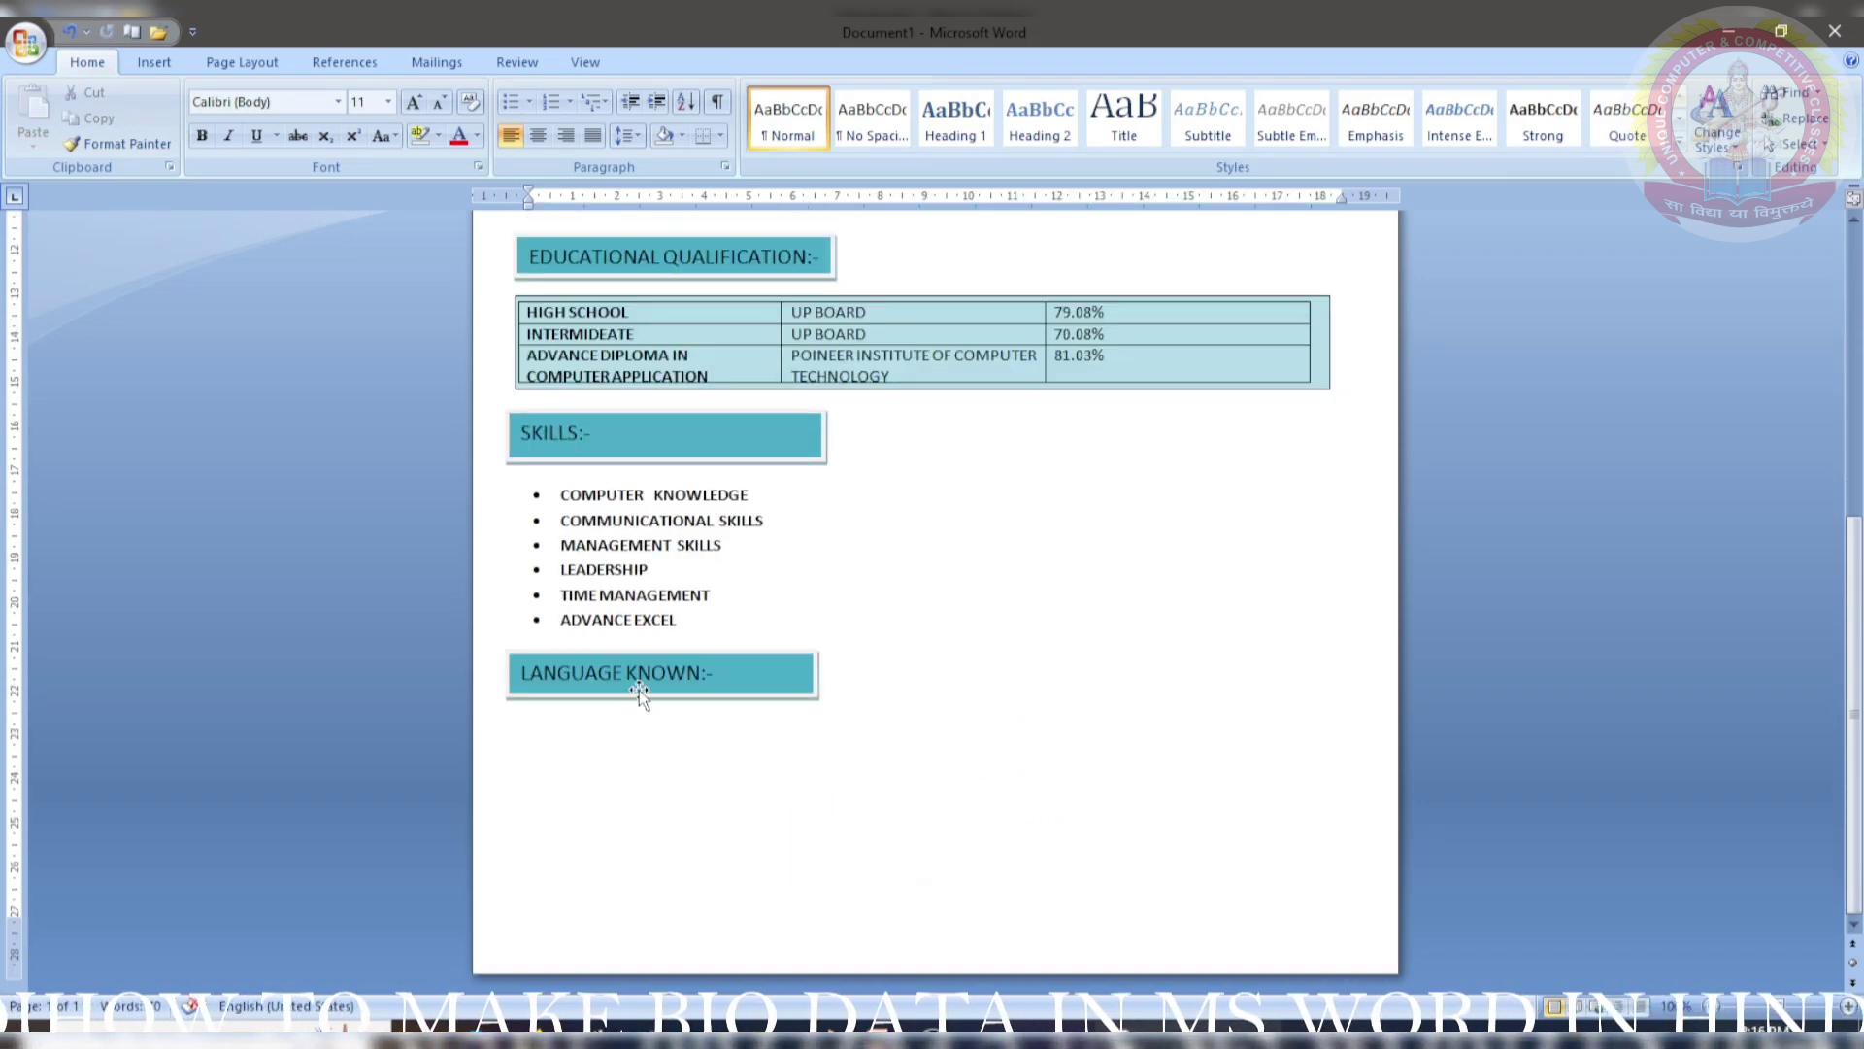
pyautogui.click(157, 61)
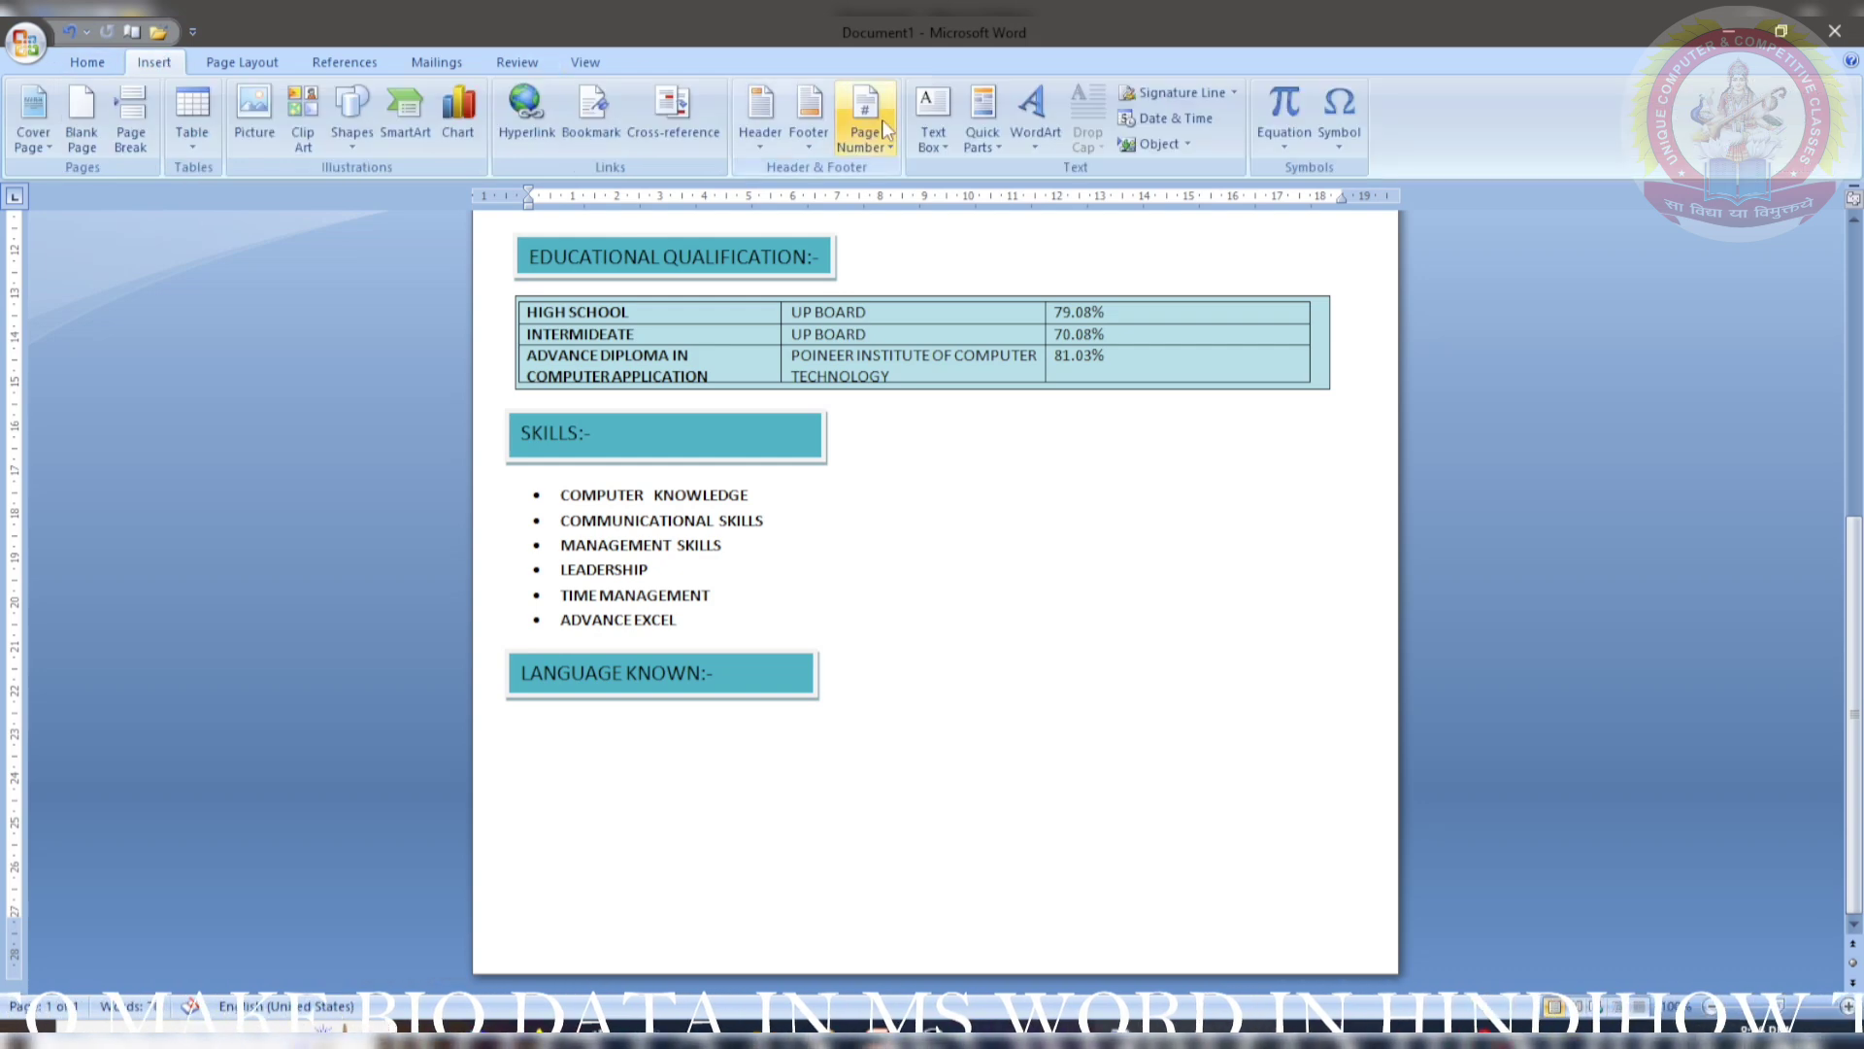
# - Draw a text box under LANGUAGE KNOWN and type a bulleted HINDI and ENGLISH list
pyautogui.click(933, 114)
pyautogui.click(947, 802)
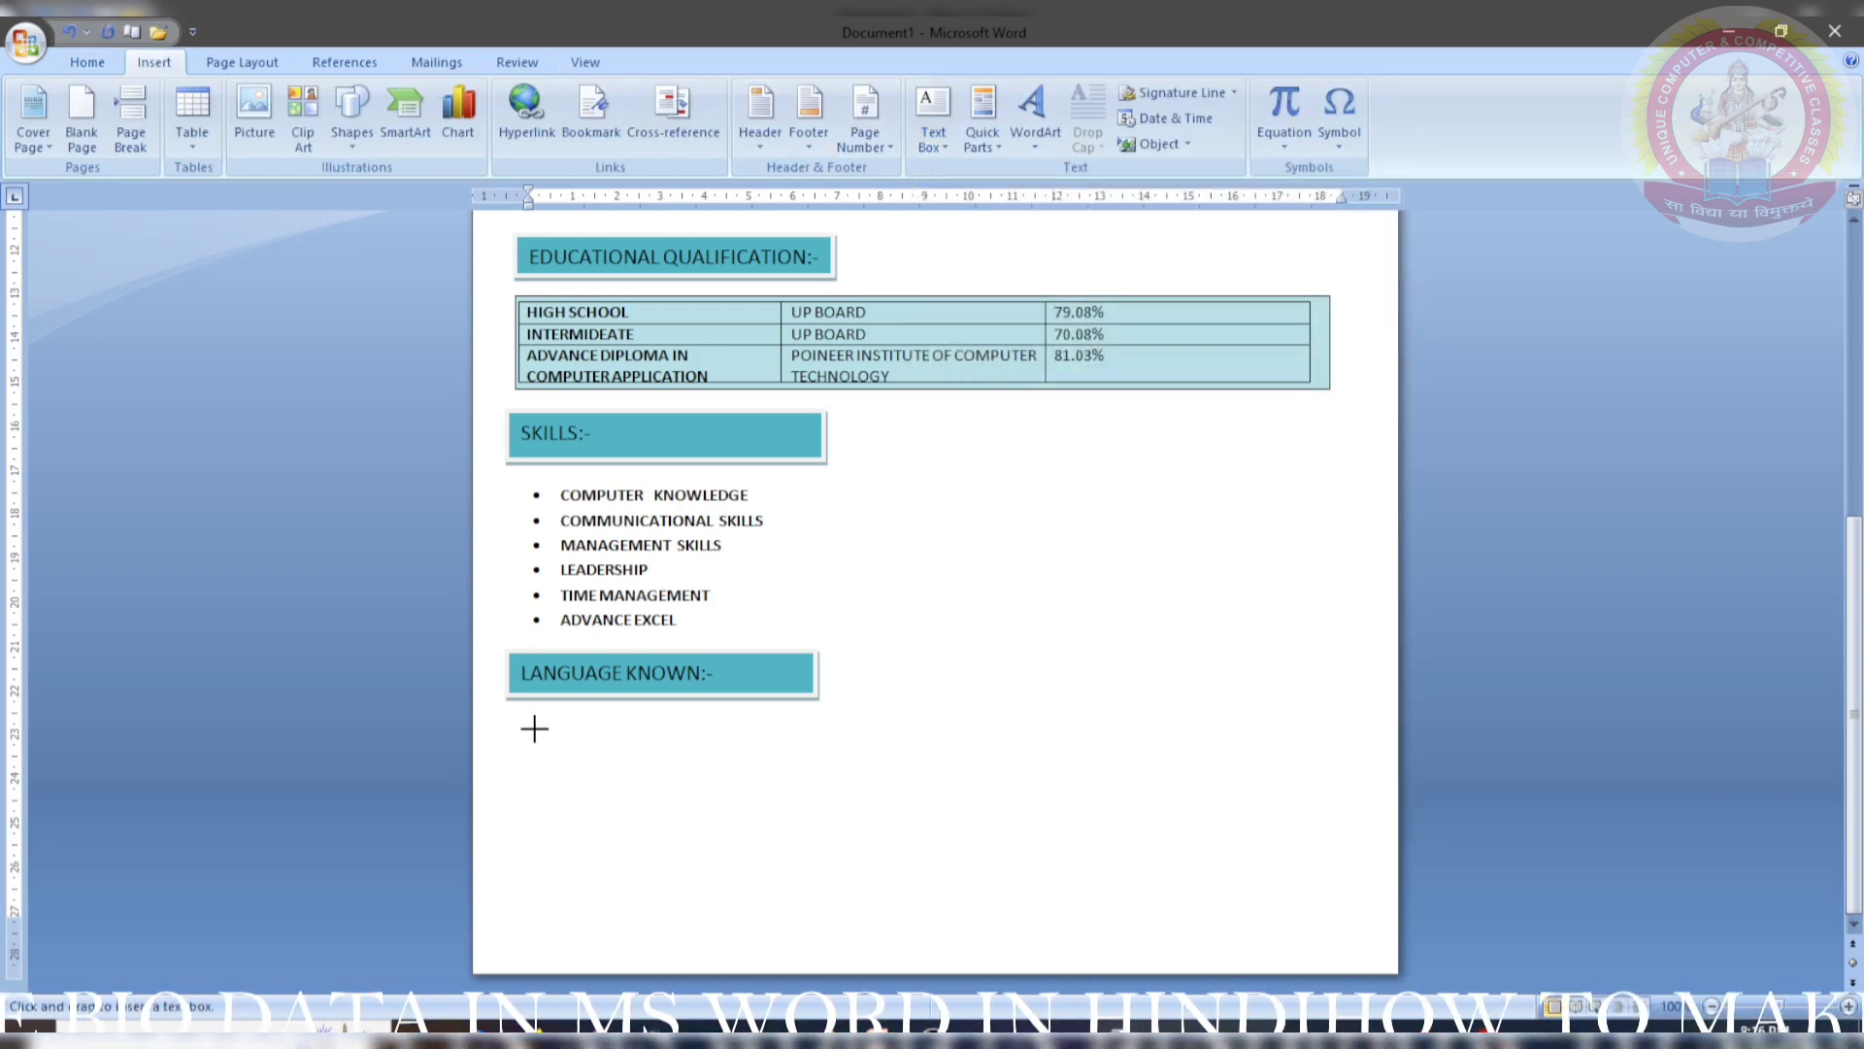
pyautogui.moveTo(534, 729); pyautogui.dragTo(868, 812)
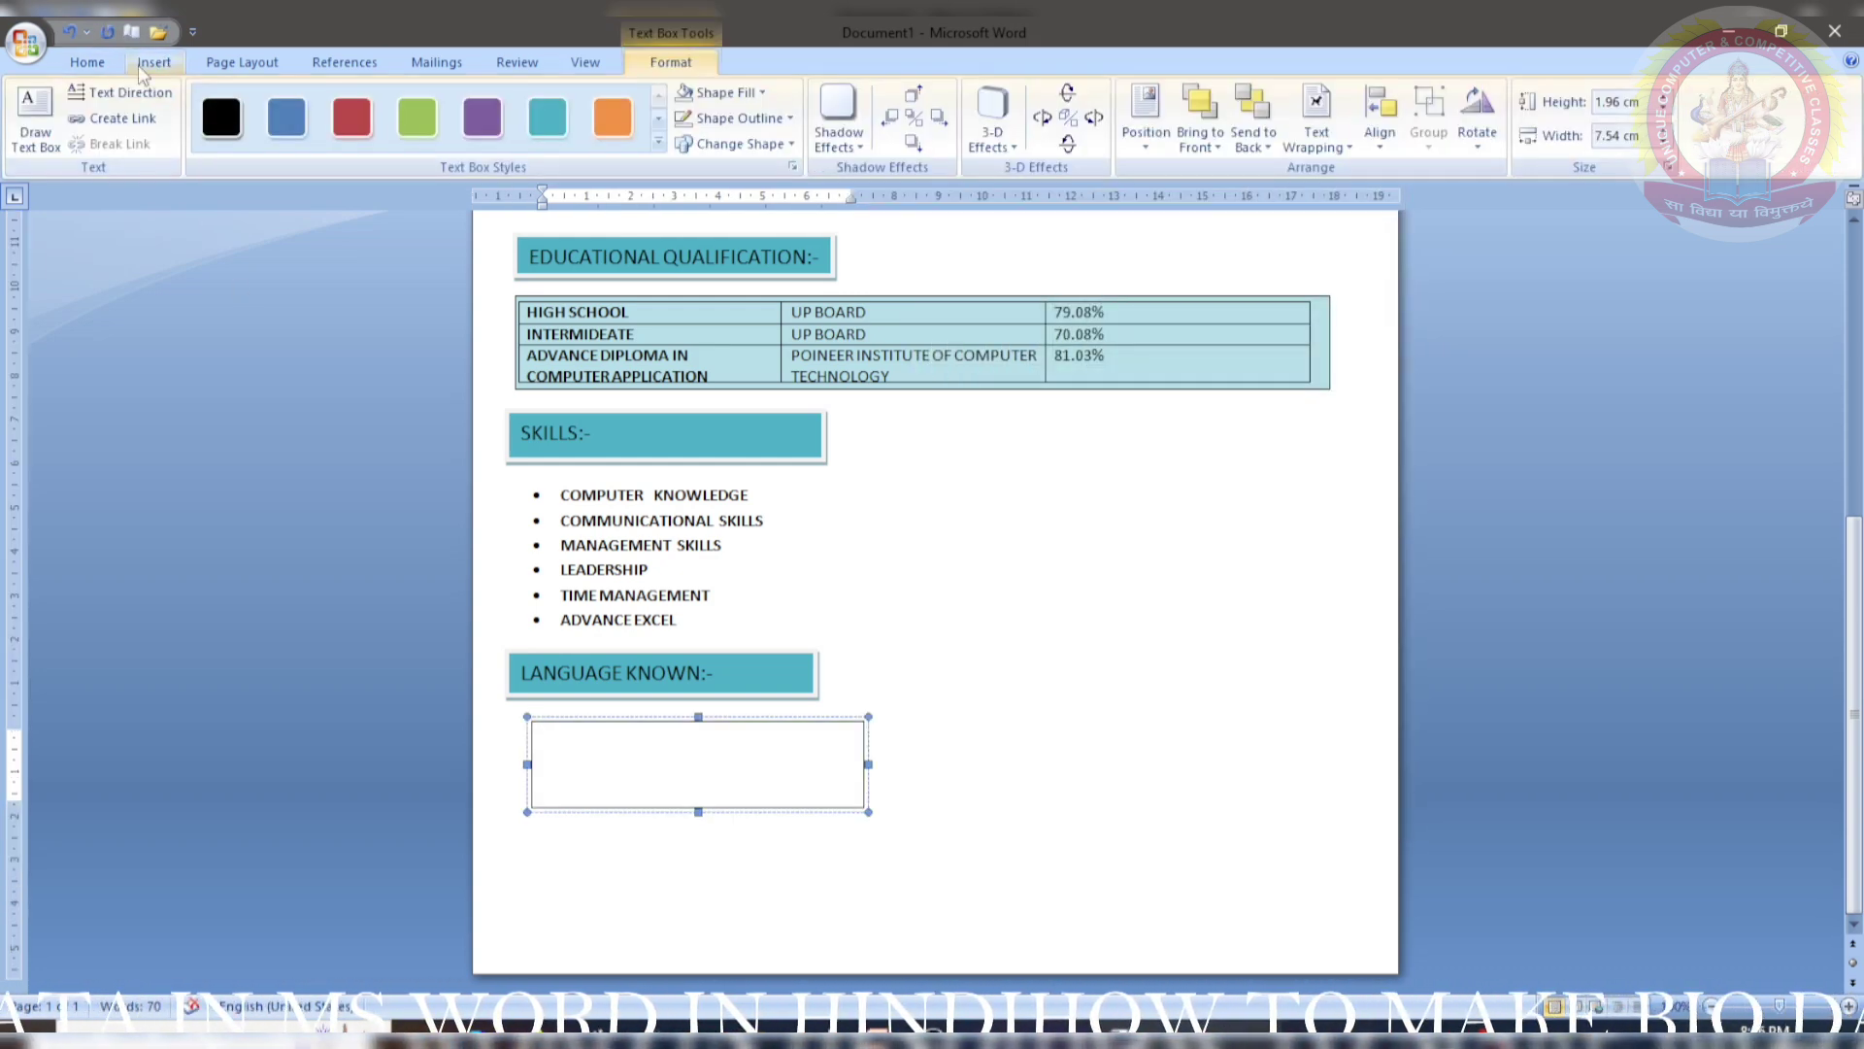
pyautogui.click(86, 61)
pyautogui.click(509, 100)
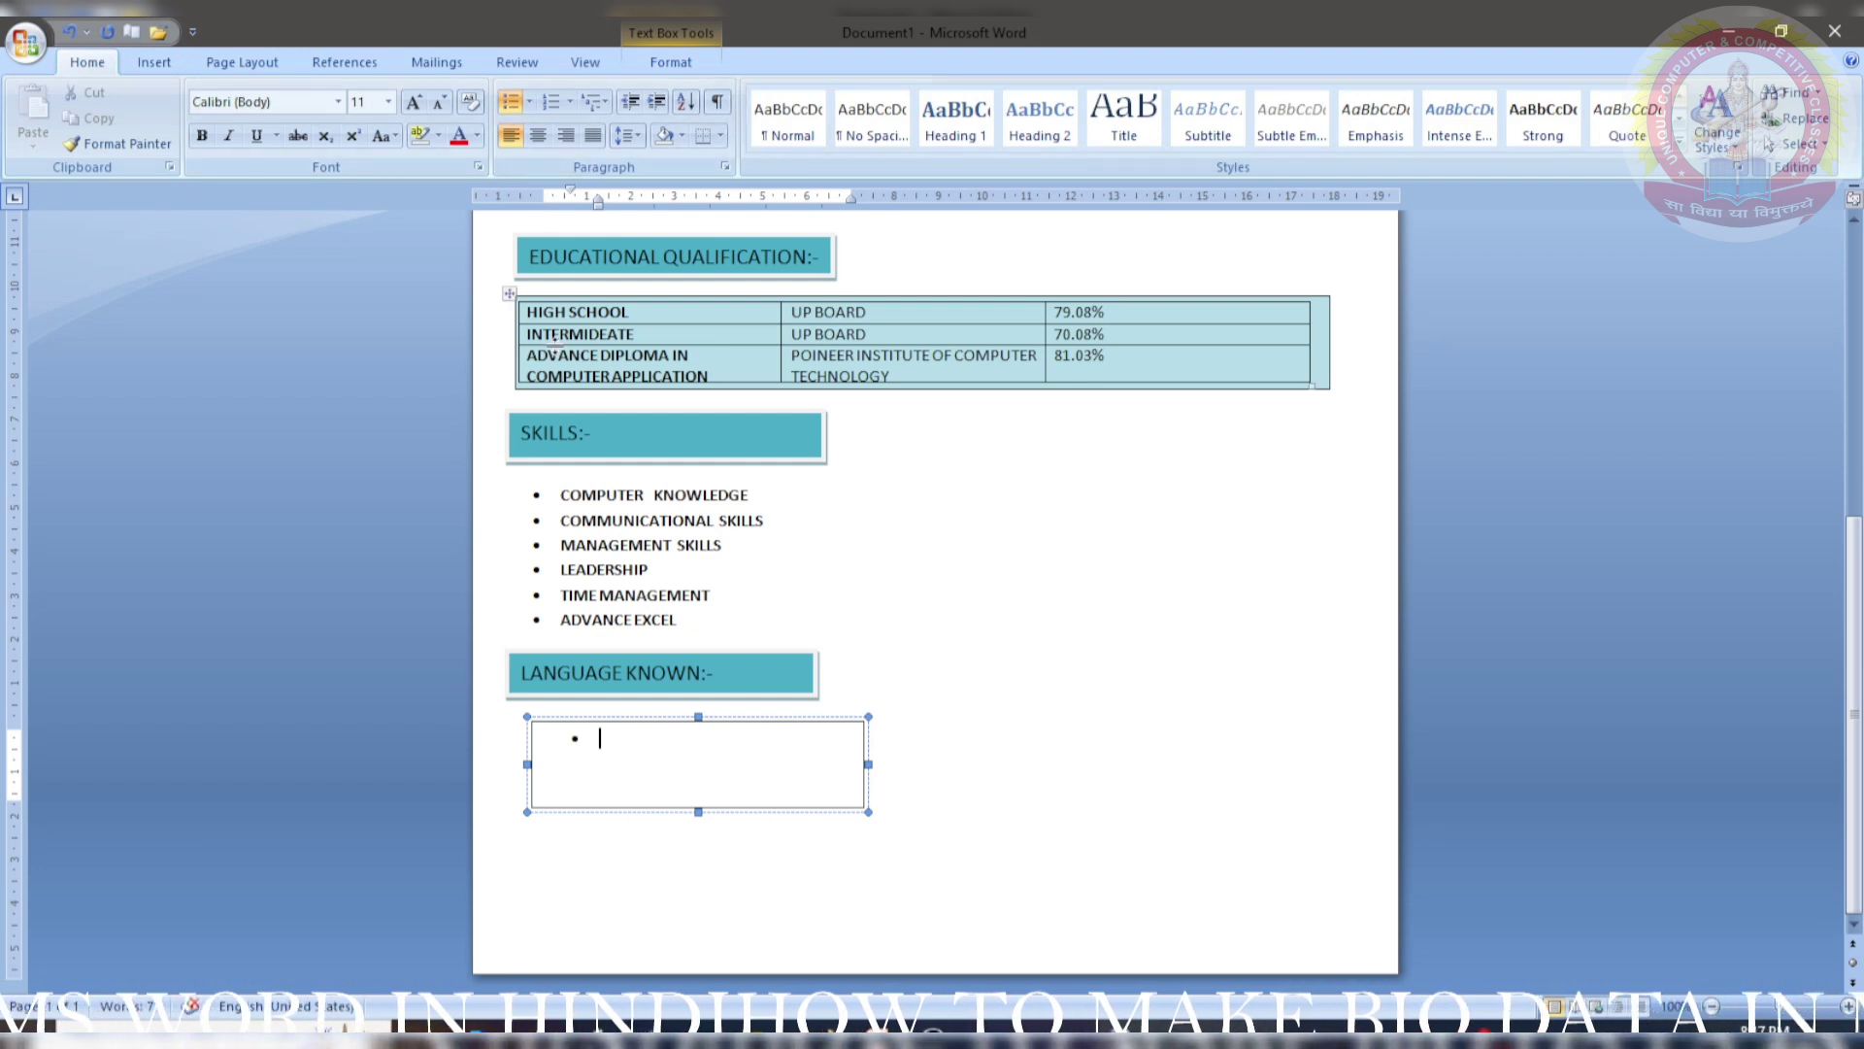
pyautogui.write('HINDI')
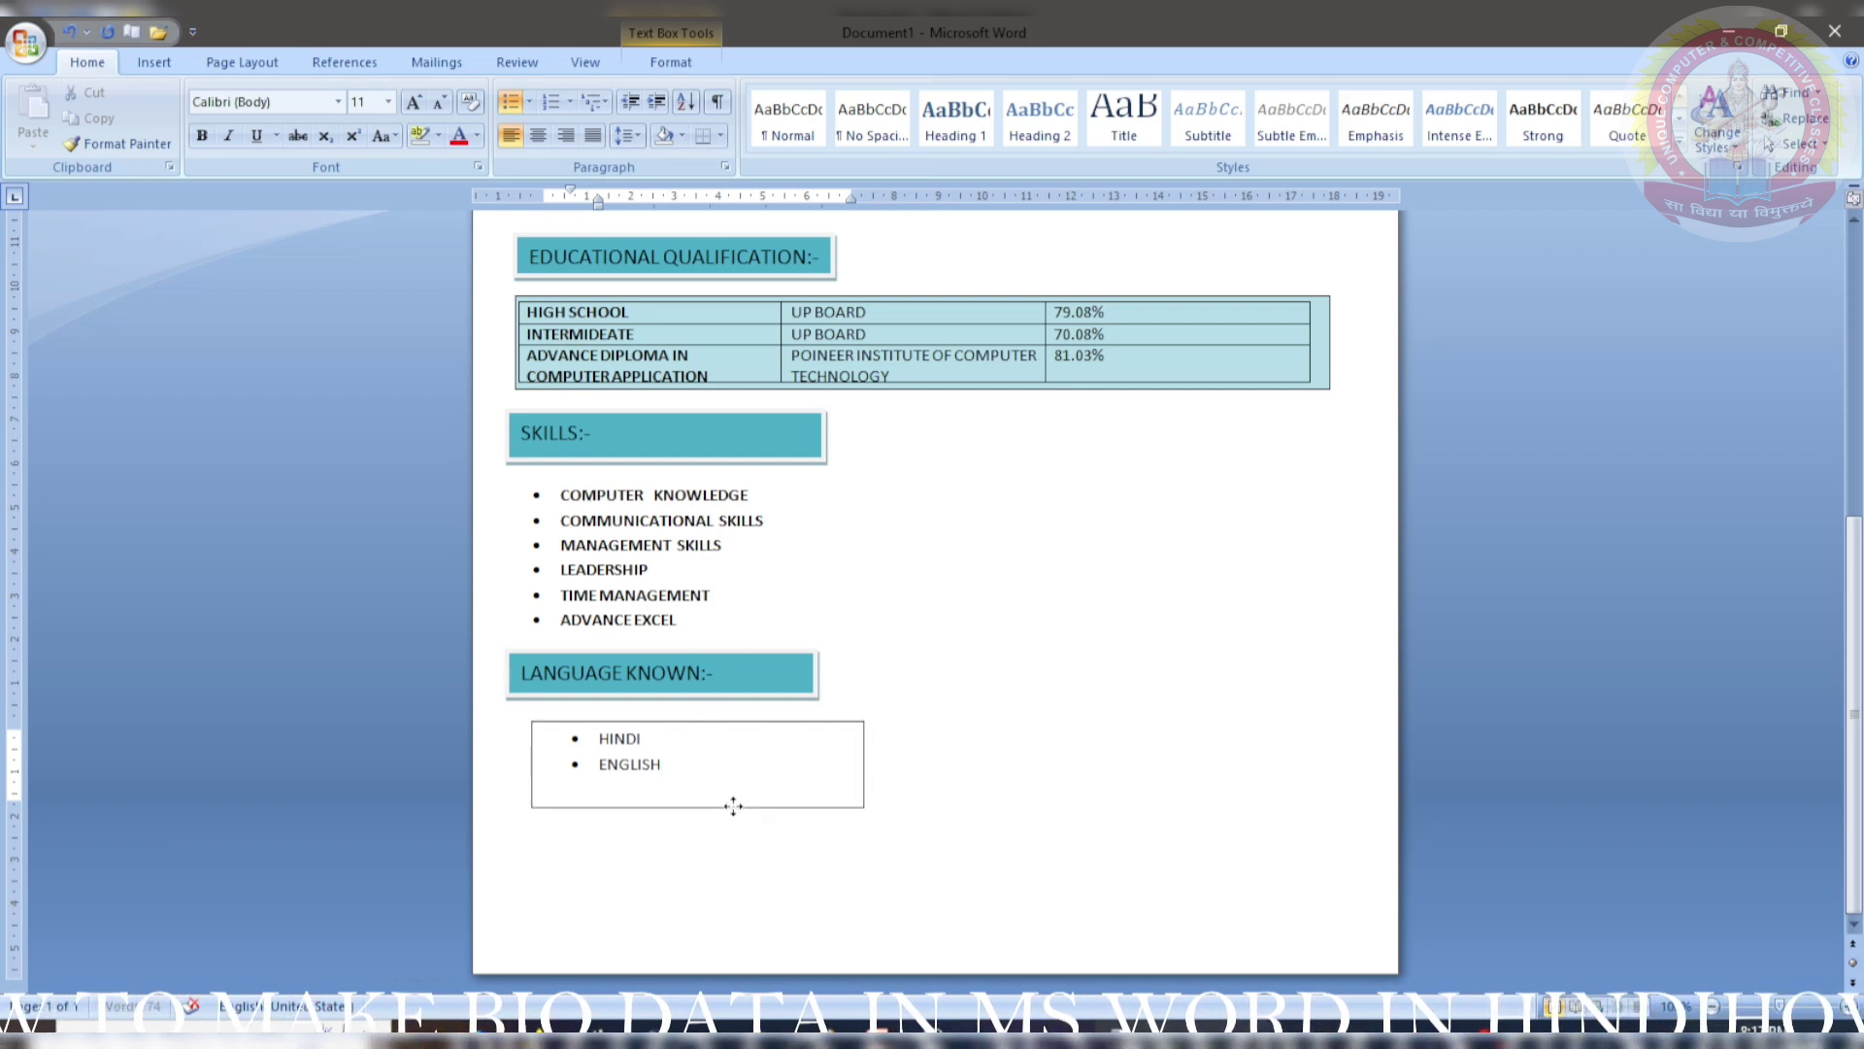
# - Nudge the languages box slightly left and make HINDI and ENGLISH bold
pyautogui.moveTo(732, 809); pyautogui.dragTo(694, 808)
pyautogui.moveTo(528, 741); pyautogui.dragTo(639, 782)
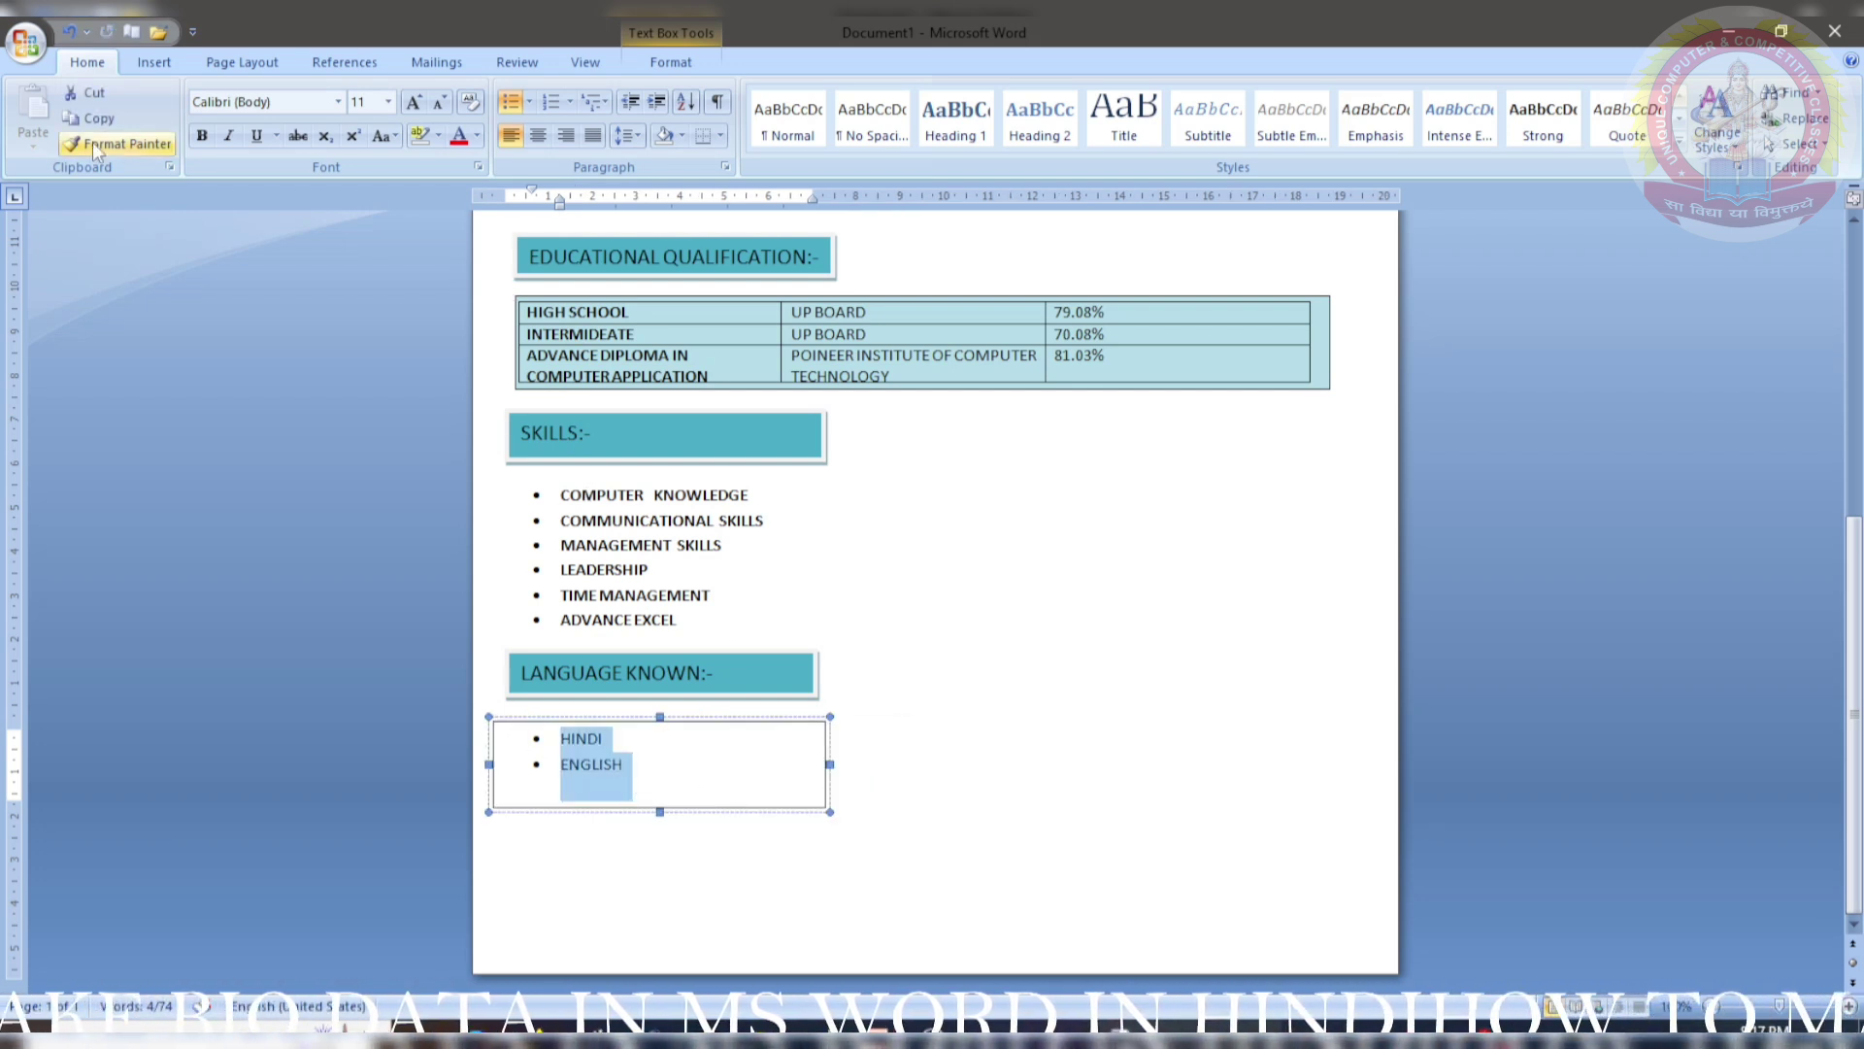
pyautogui.click(201, 135)
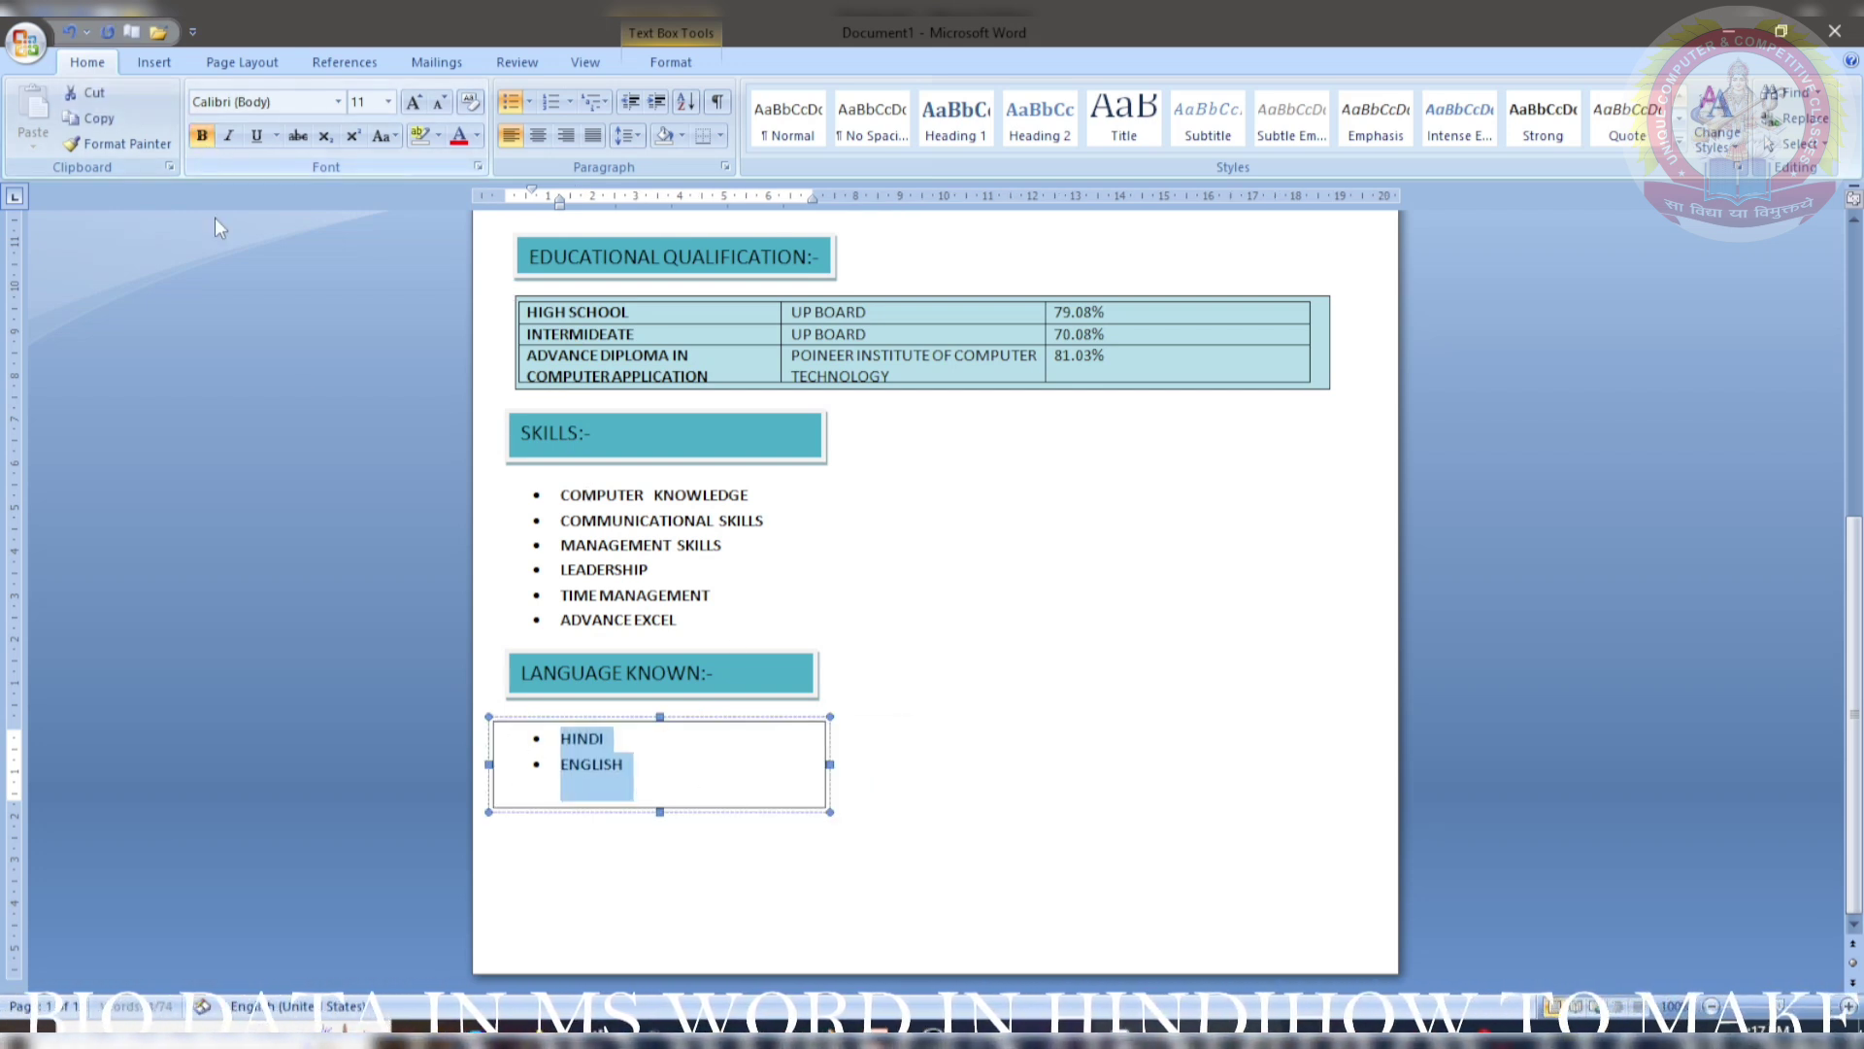
pyautogui.click(705, 62)
pyautogui.click(87, 62)
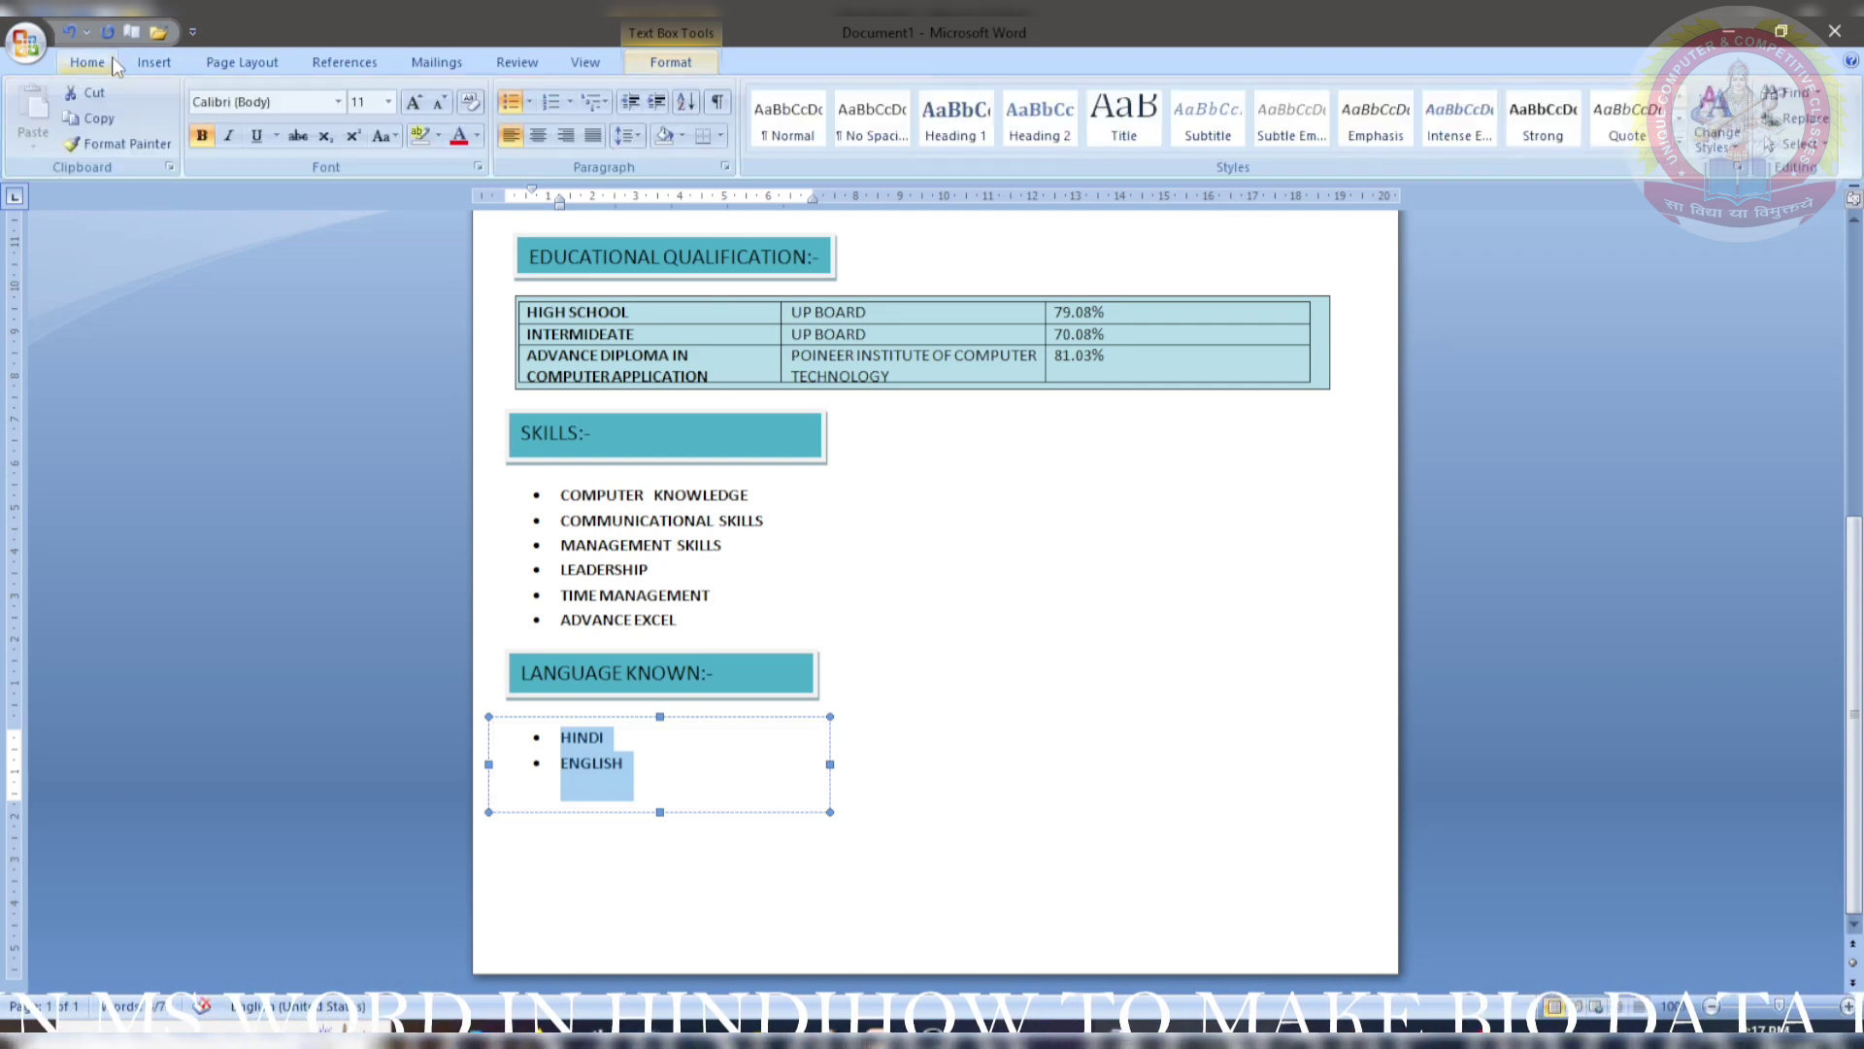
# - Scroll down past the languages list and open the Insert text box gallery
pyautogui.scroll(9, 497, 861)
pyautogui.scroll(-1, 807, 755)
pyautogui.scroll(-3, 808, 754)
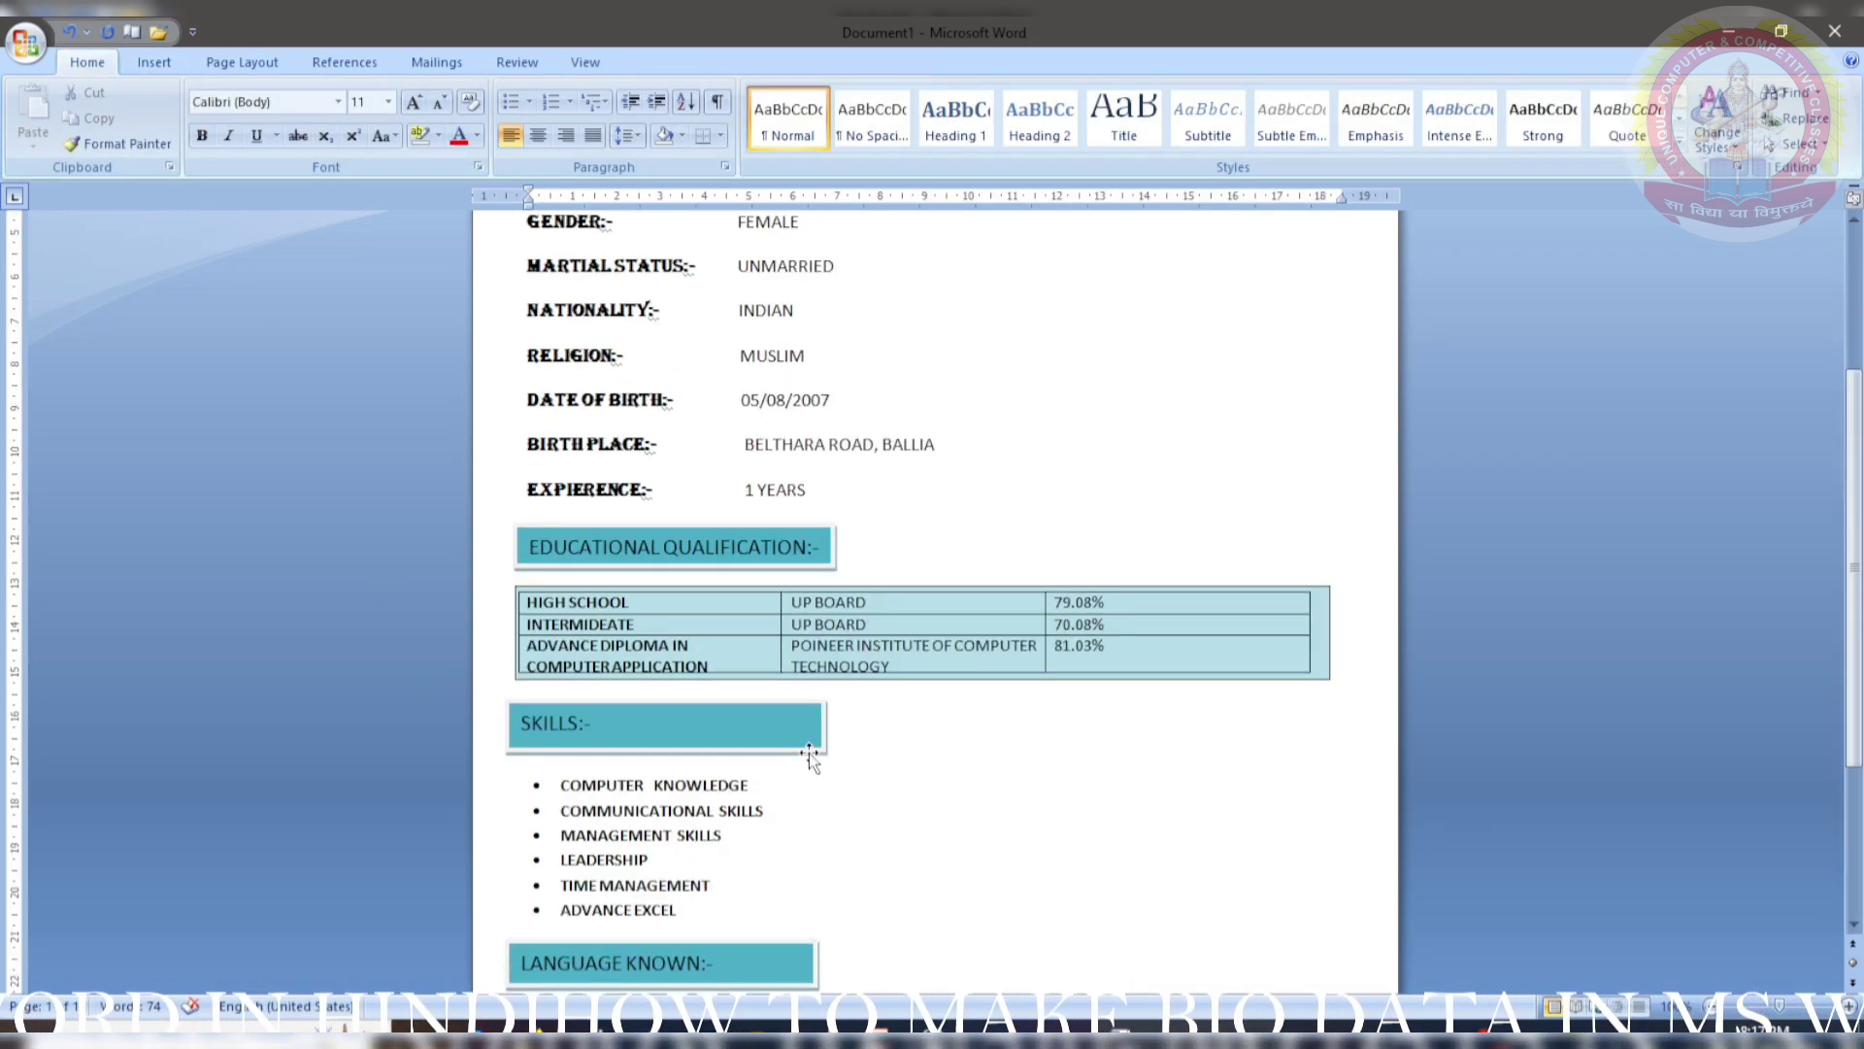
pyautogui.scroll(4, 807, 754)
pyautogui.scroll(-8, 808, 754)
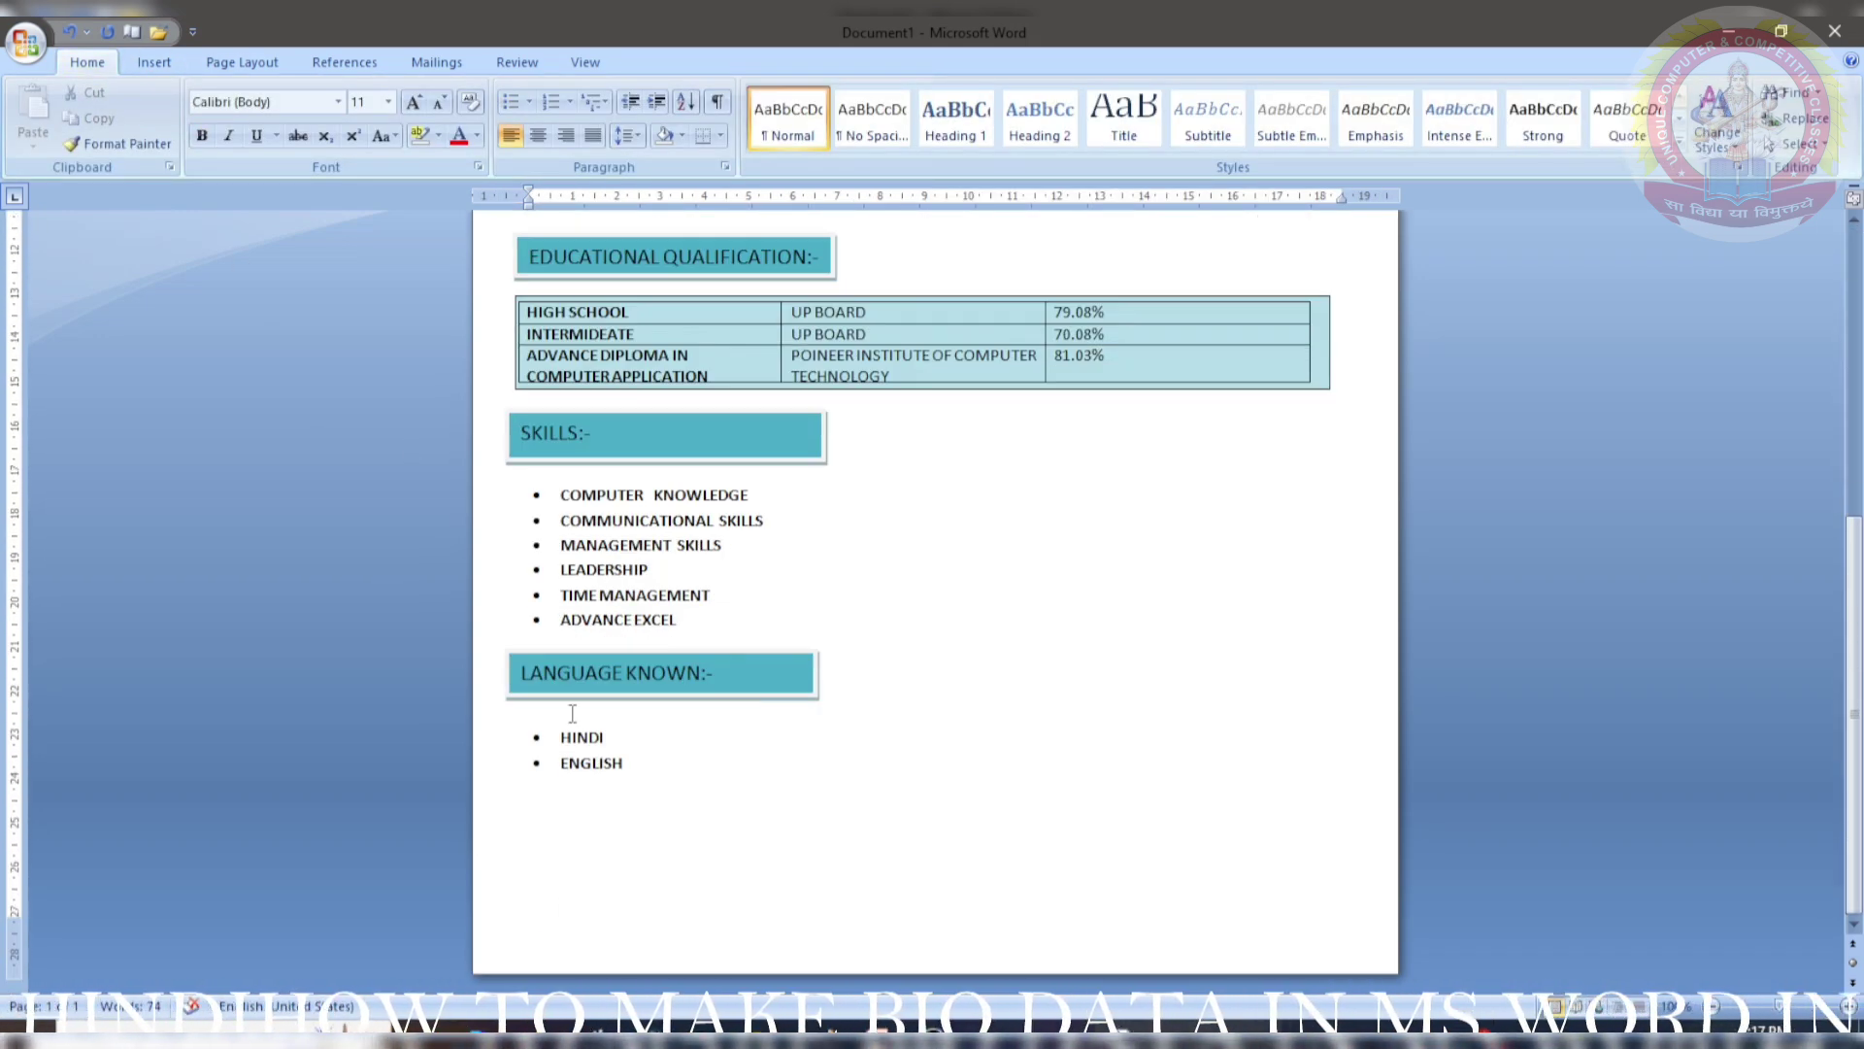
pyautogui.click(153, 61)
pyautogui.click(932, 117)
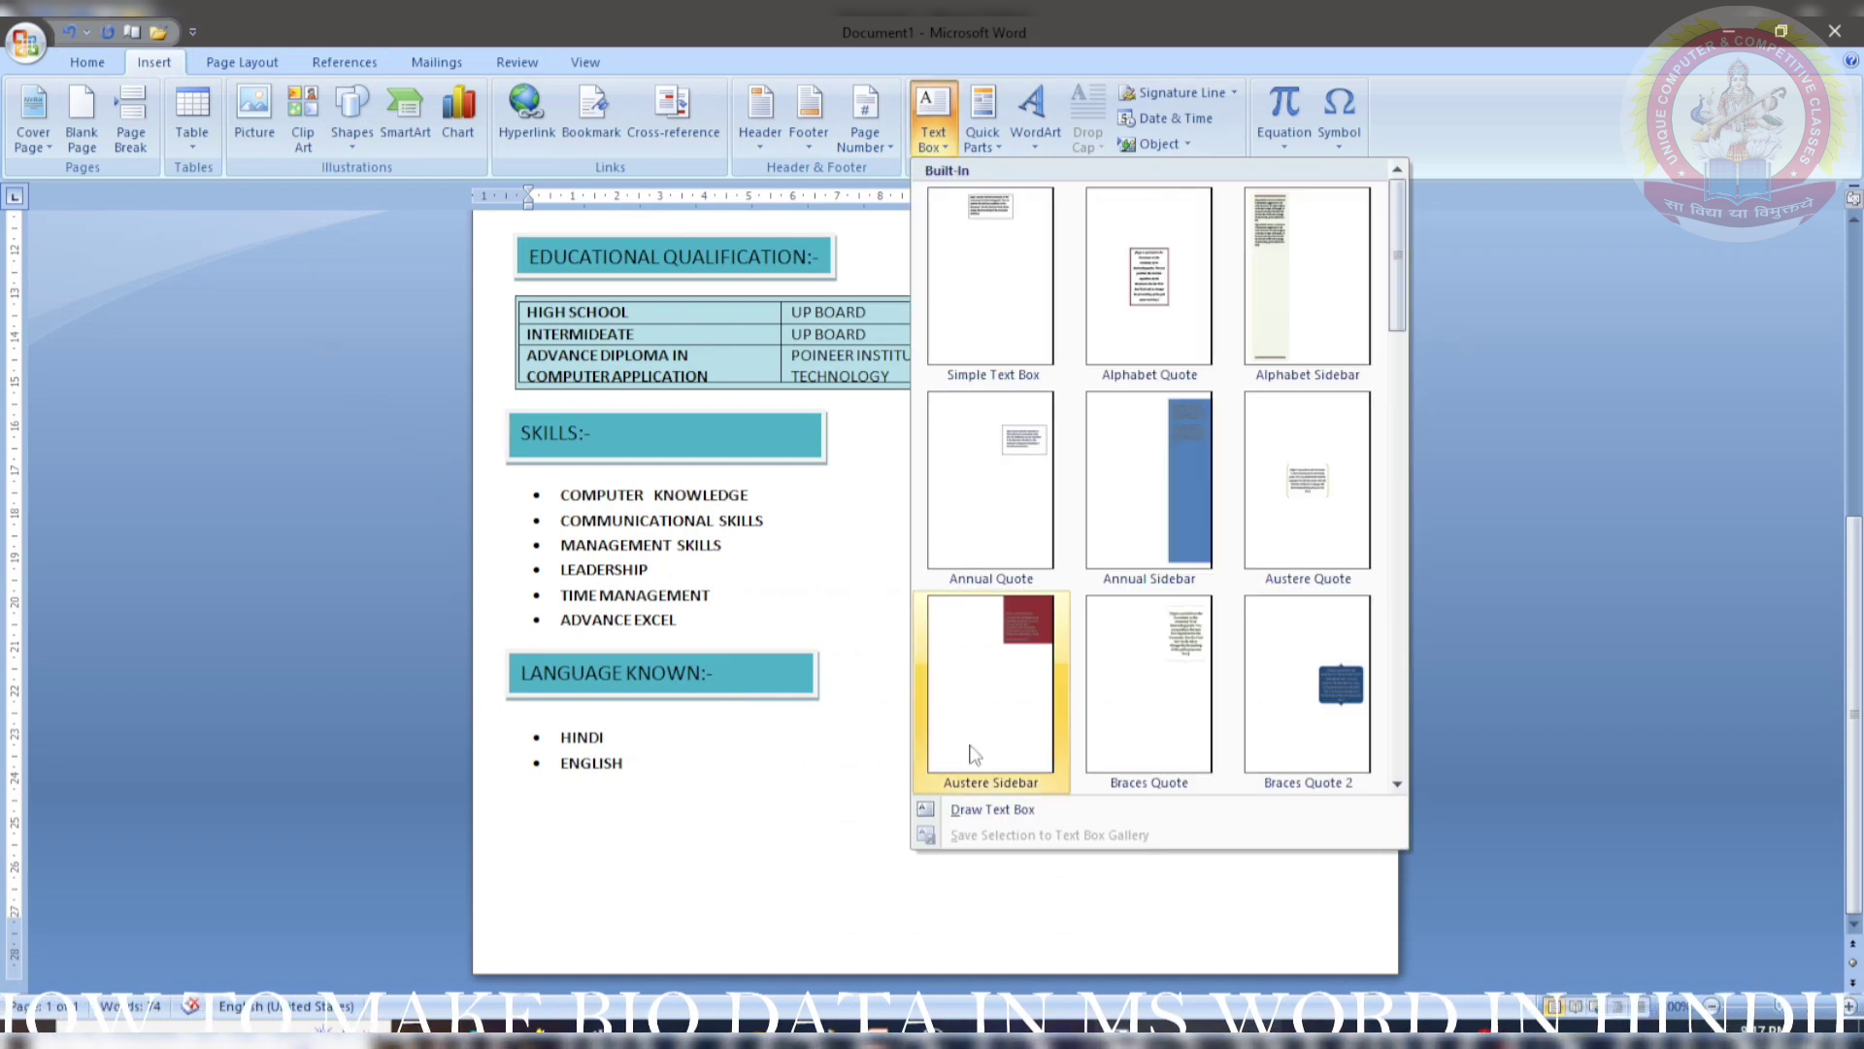
# - Draw a 19.13 cm wide text box below the languages list for the DECLARATION statement
pyautogui.click(992, 809)
pyautogui.moveTo(520, 821); pyautogui.dragTo(1350, 903)
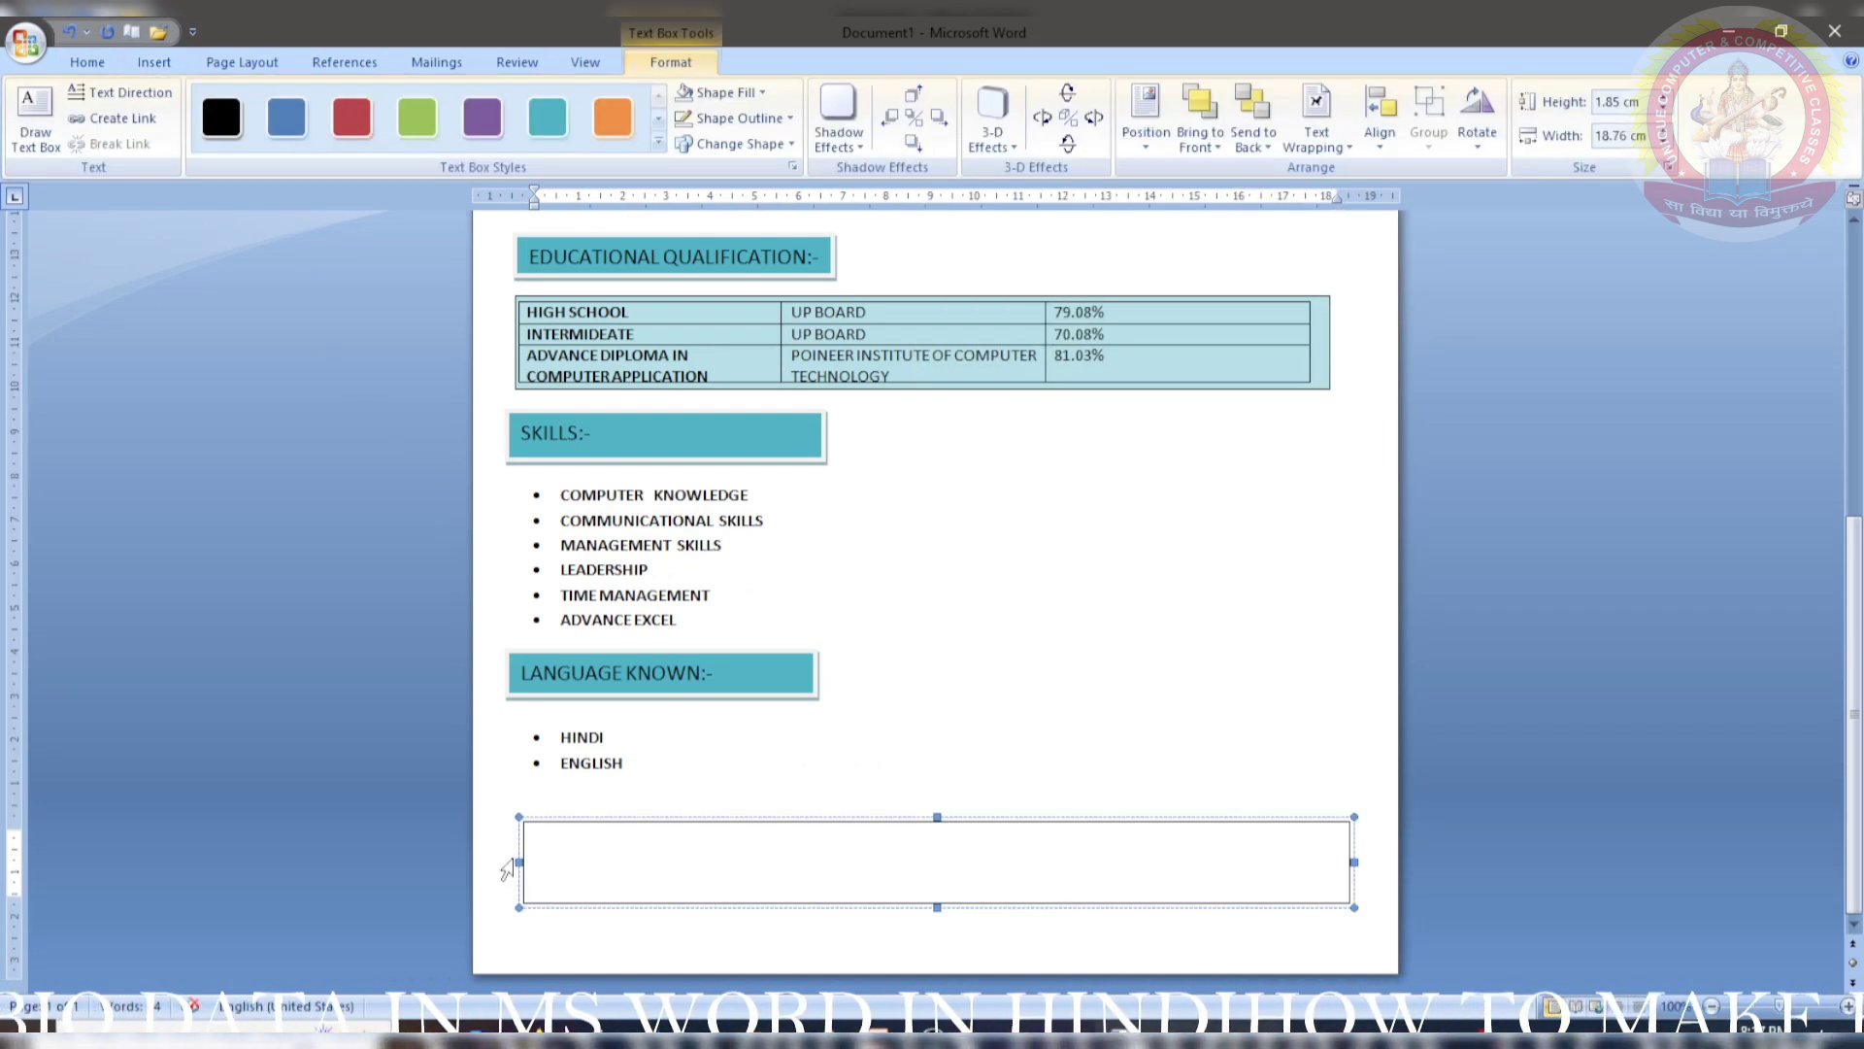
pyautogui.moveTo(502, 863); pyautogui.dragTo(503, 863)
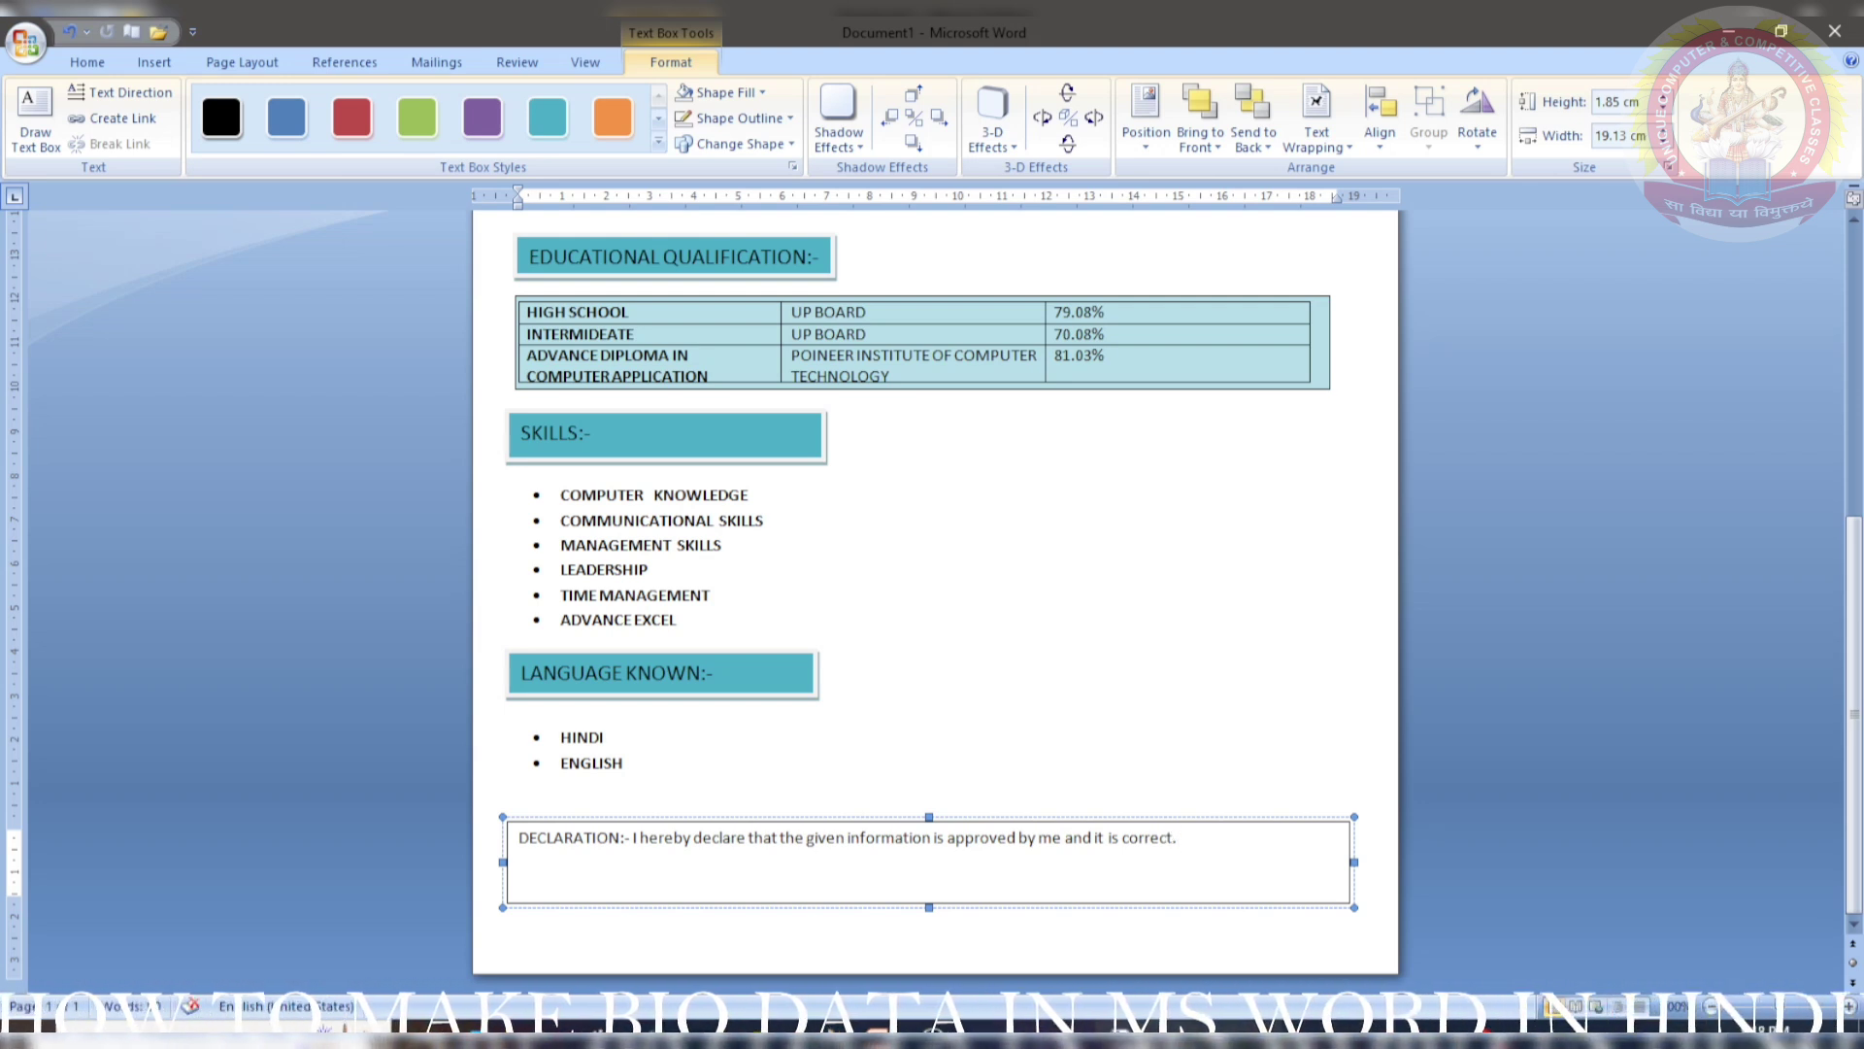
# - Bold the DECLARATION label and accept the suggested punctuation correction
pyautogui.moveTo(621, 837); pyautogui.dragTo(518, 854)
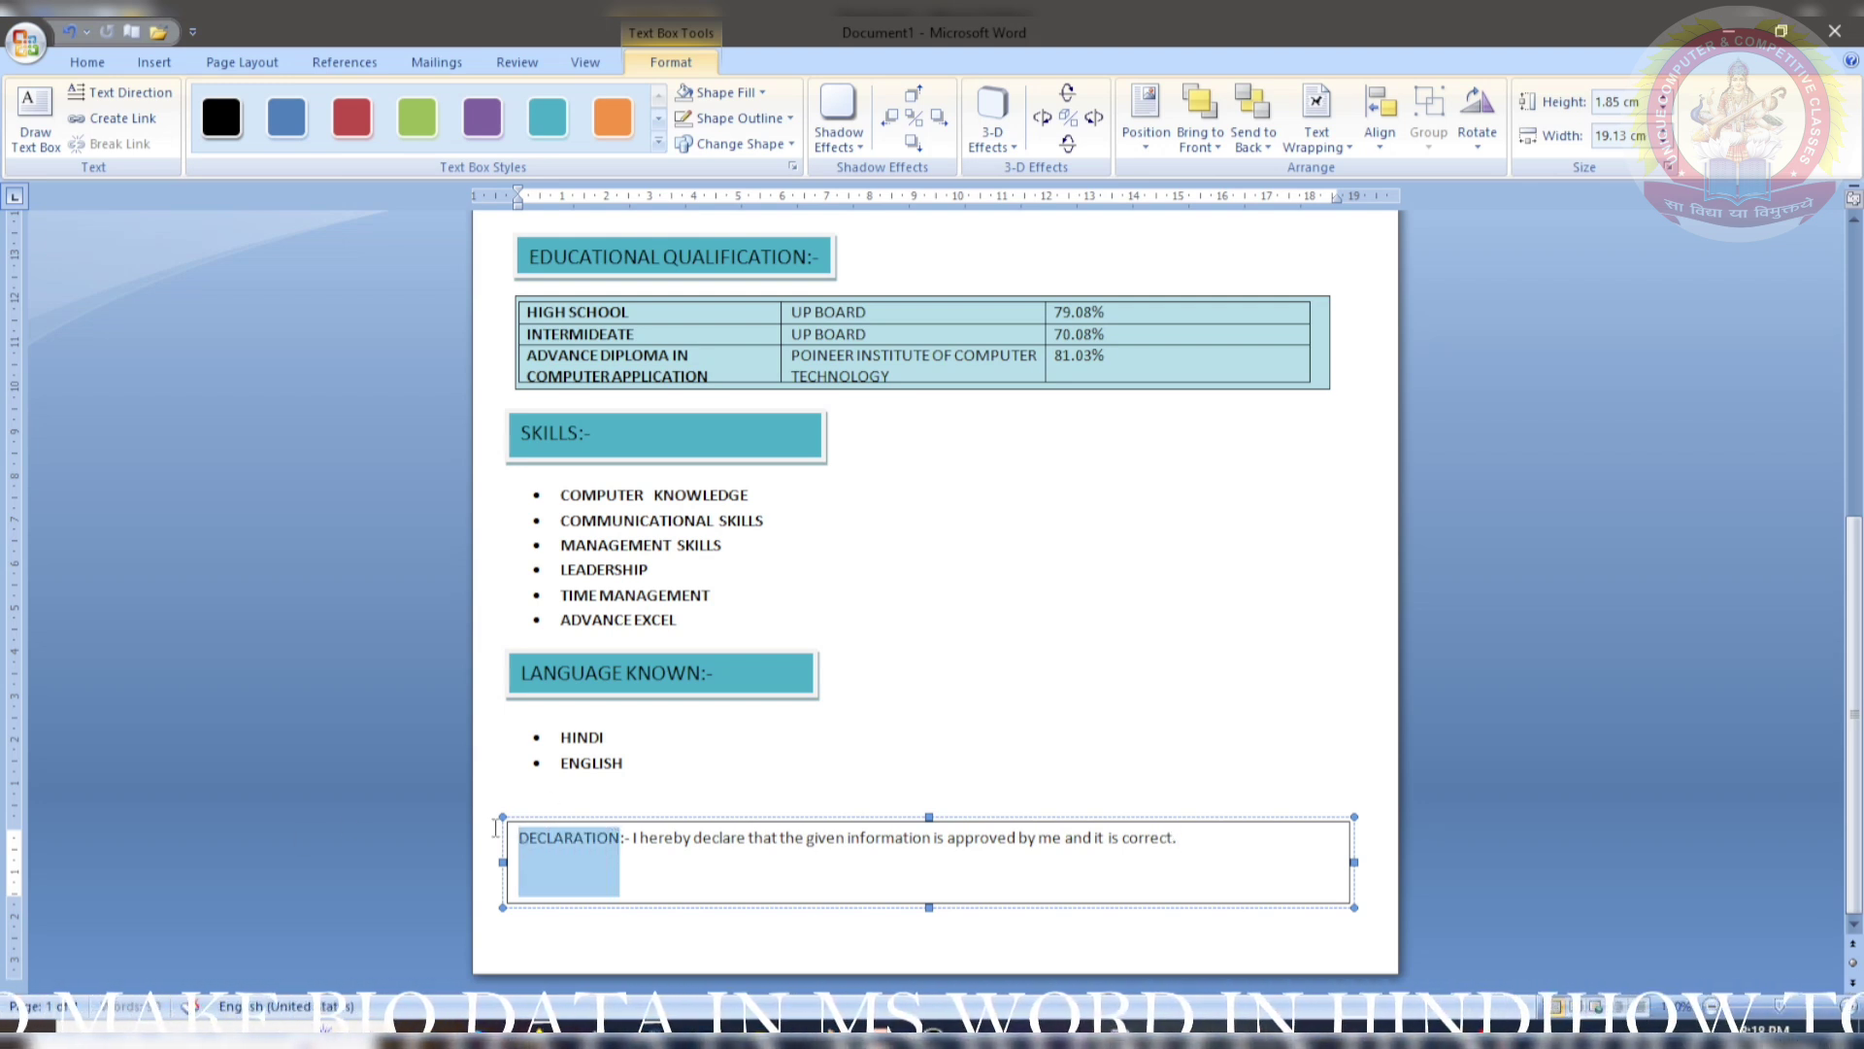
pyautogui.click(86, 61)
pyautogui.click(201, 135)
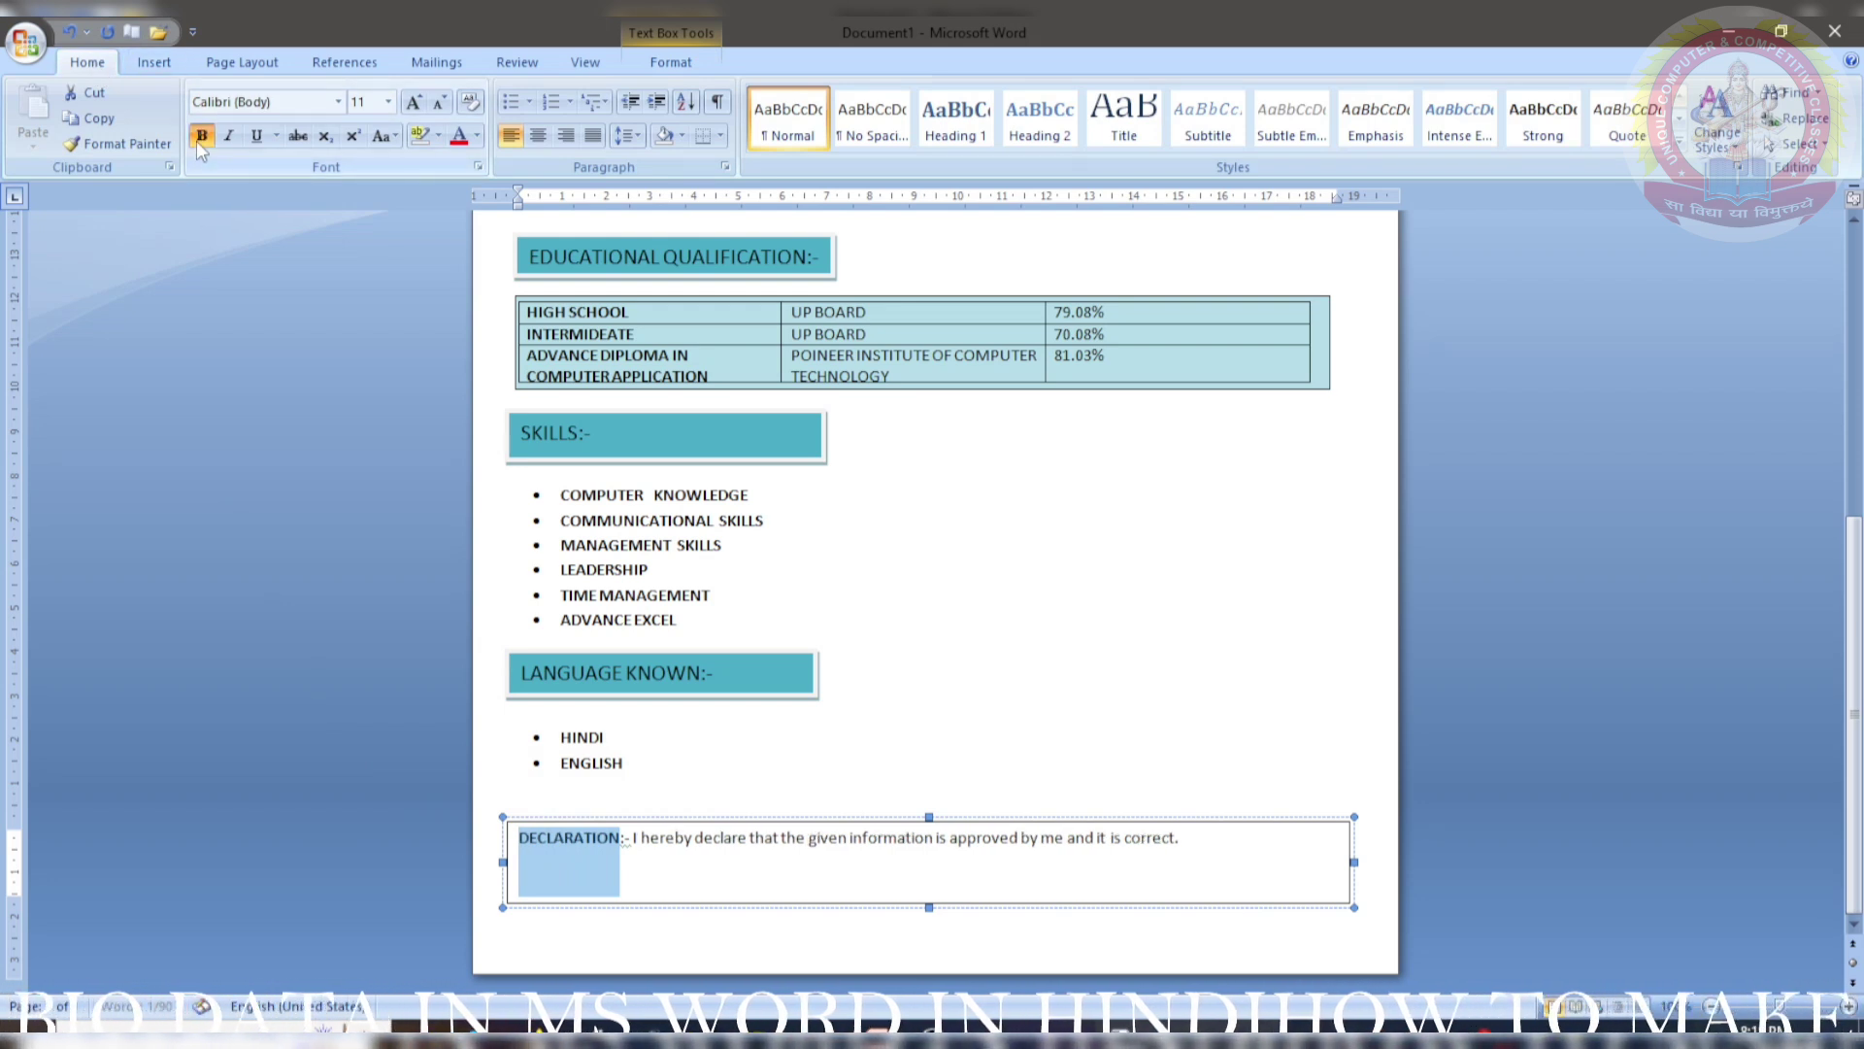
pyautogui.rightClick(637, 830)
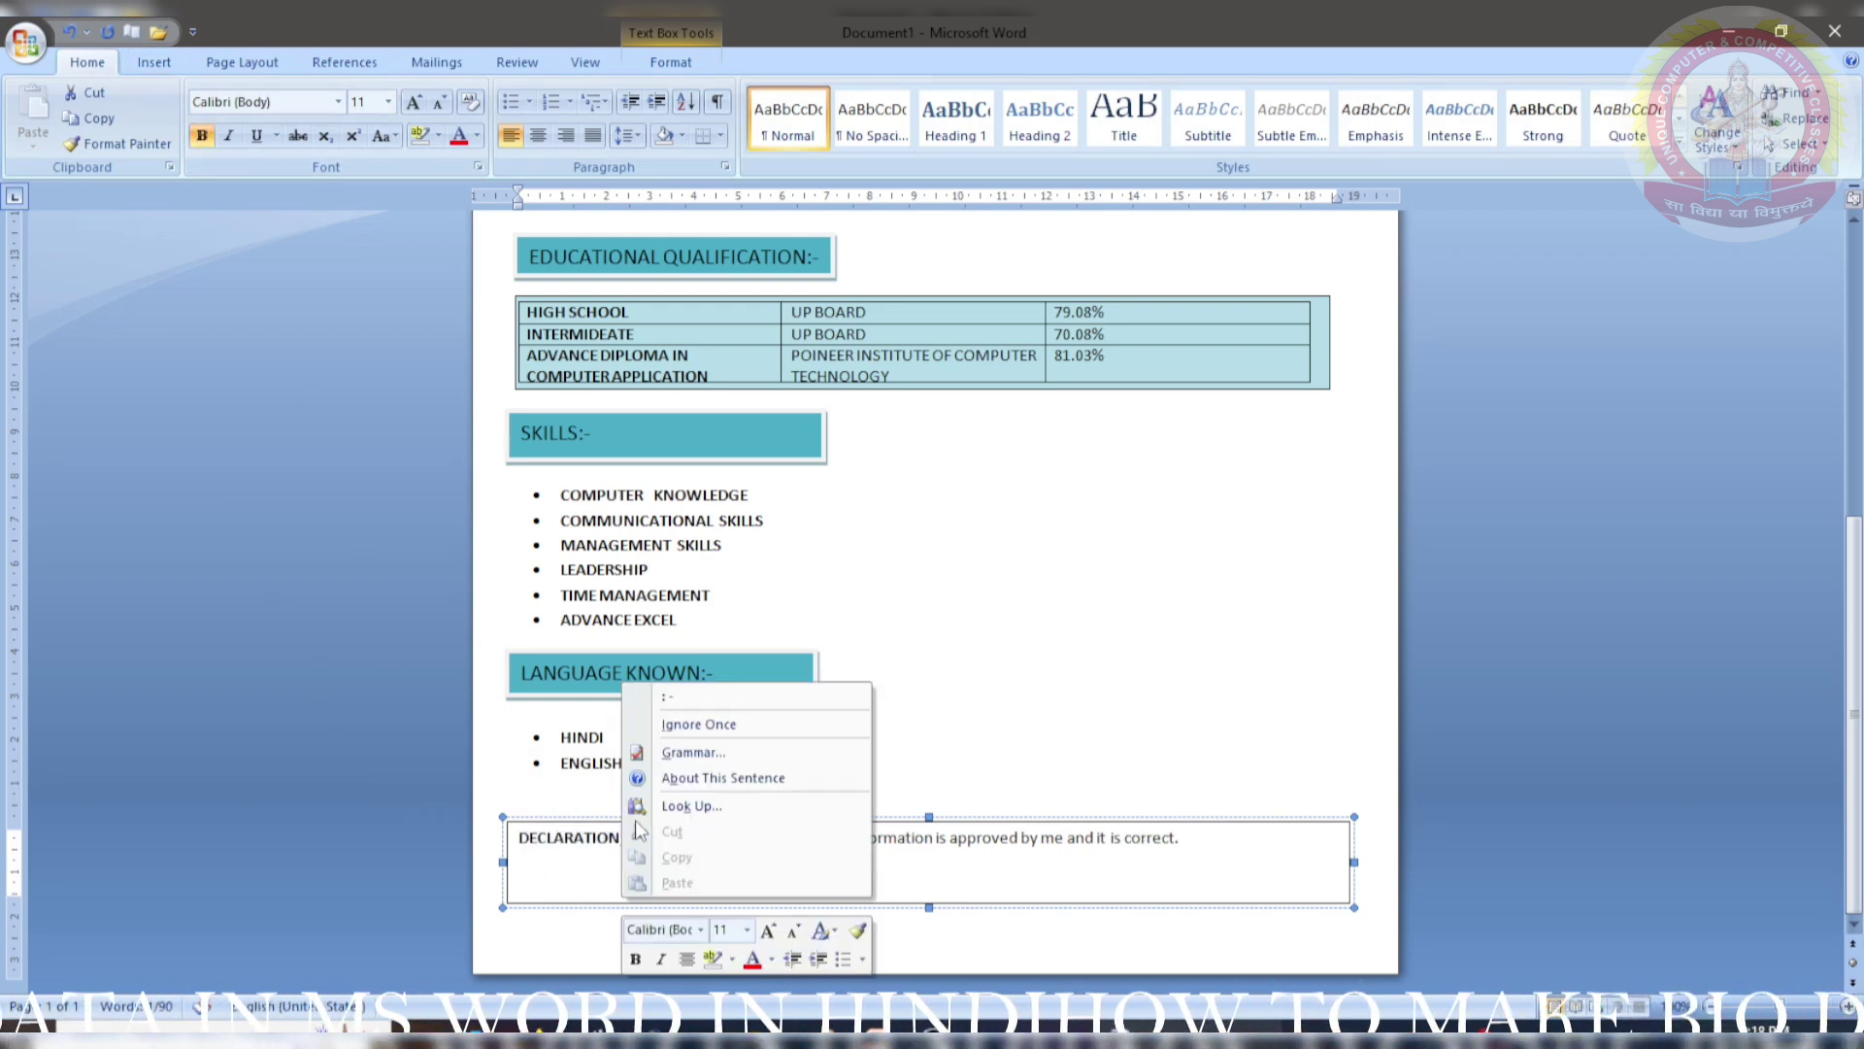
pyautogui.click(668, 697)
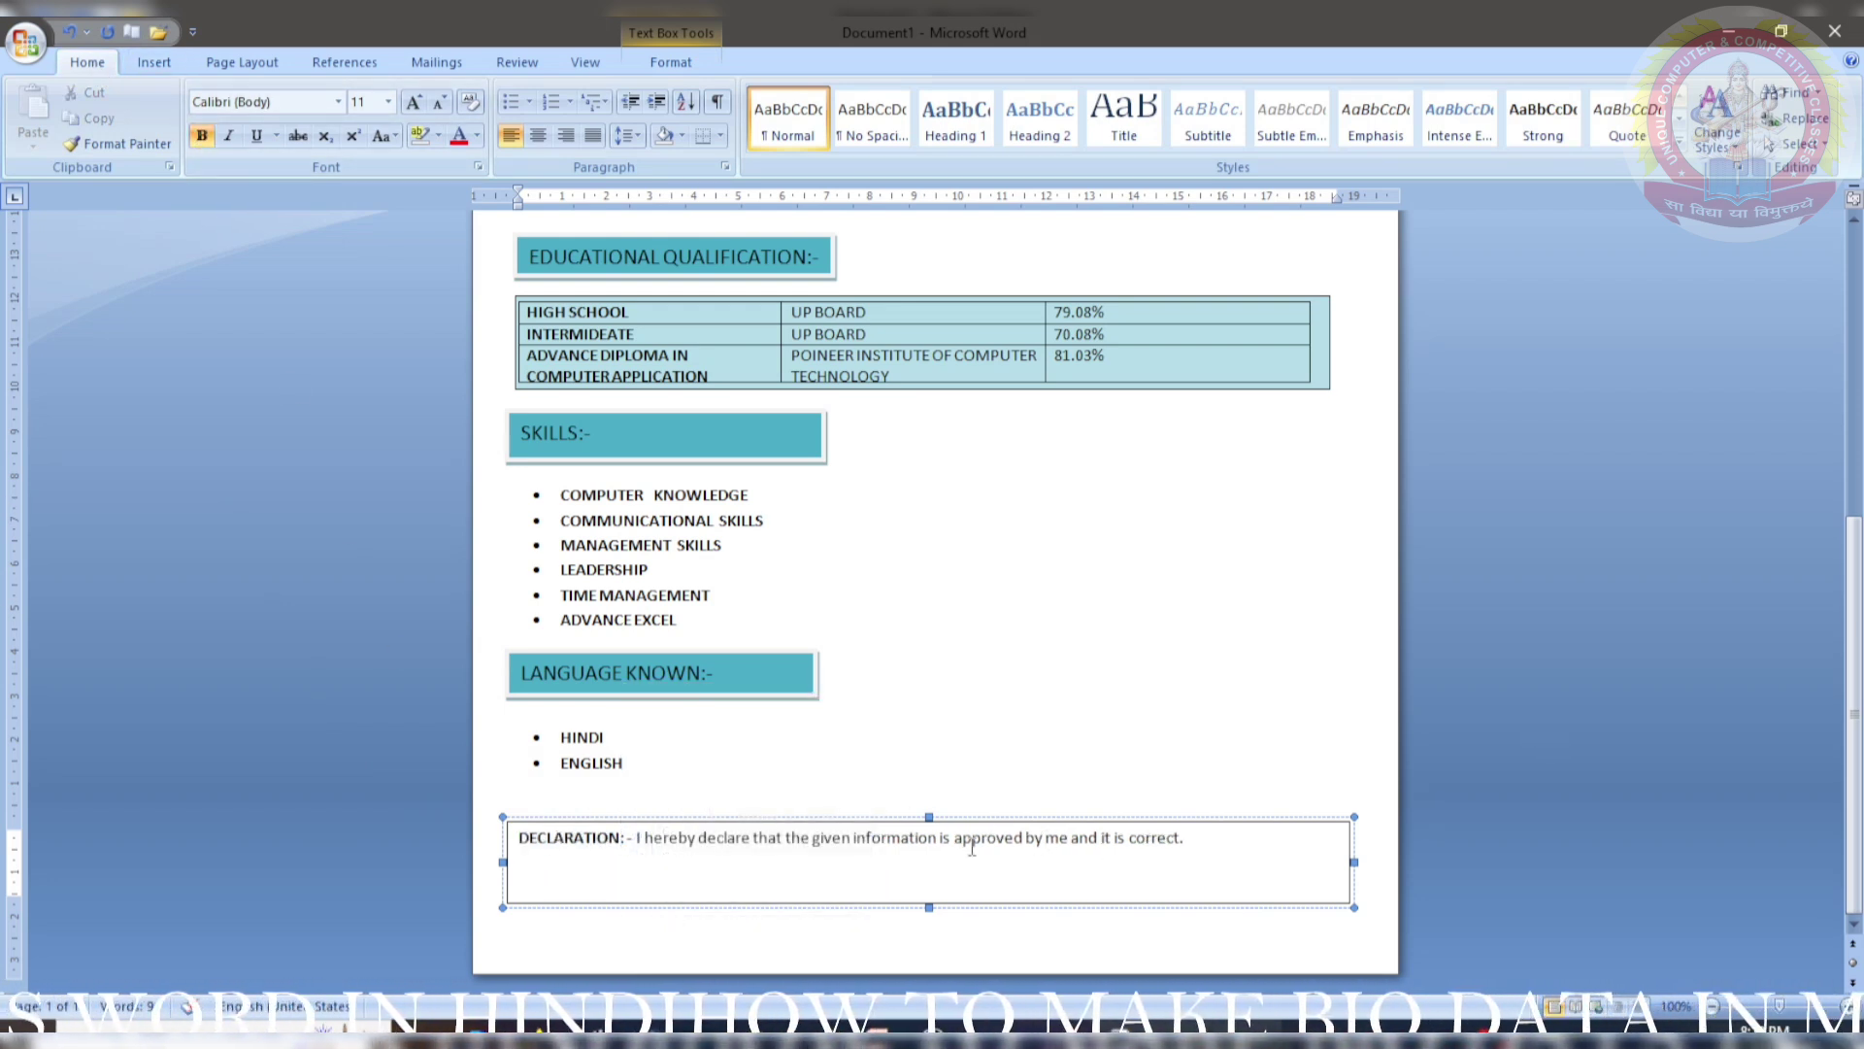
# - Enlarge the declaration sentence to 14 pt and remove the box's outline
pyautogui.moveTo(521, 837); pyautogui.dragTo(1252, 874)
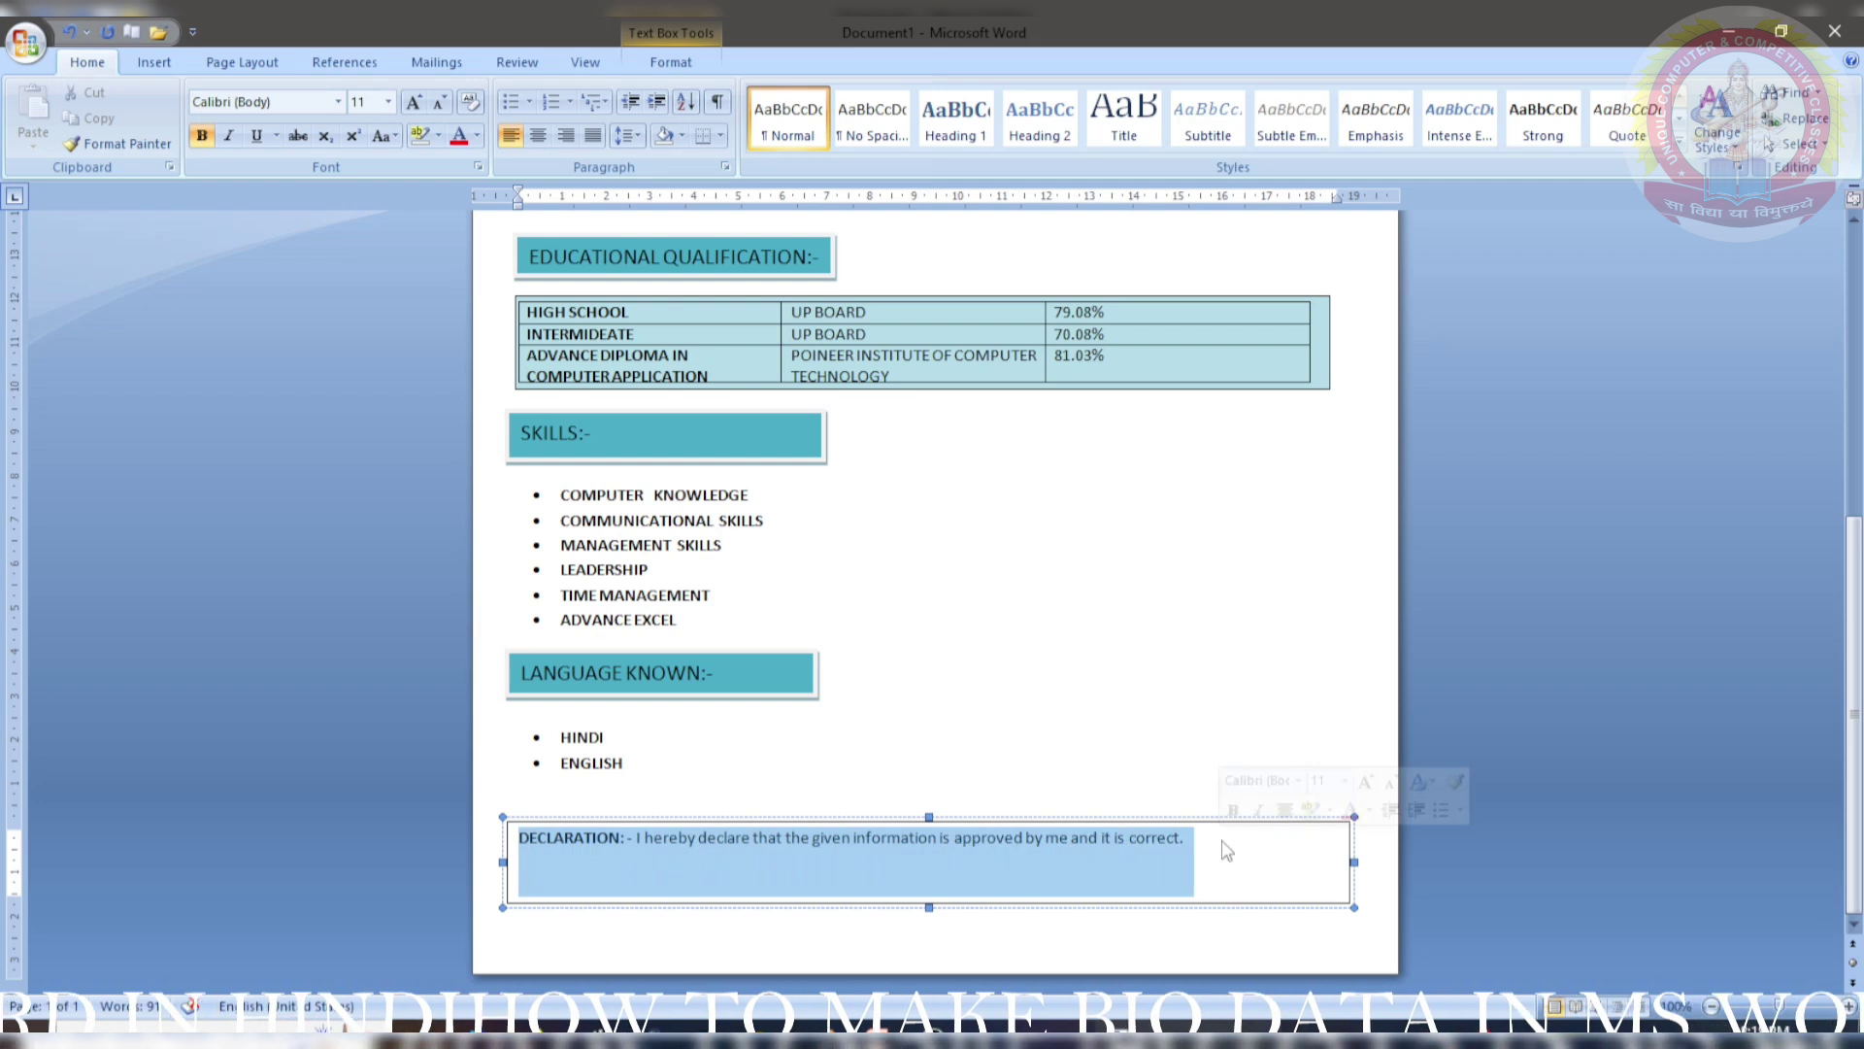
pyautogui.click(417, 104)
pyautogui.click(424, 111)
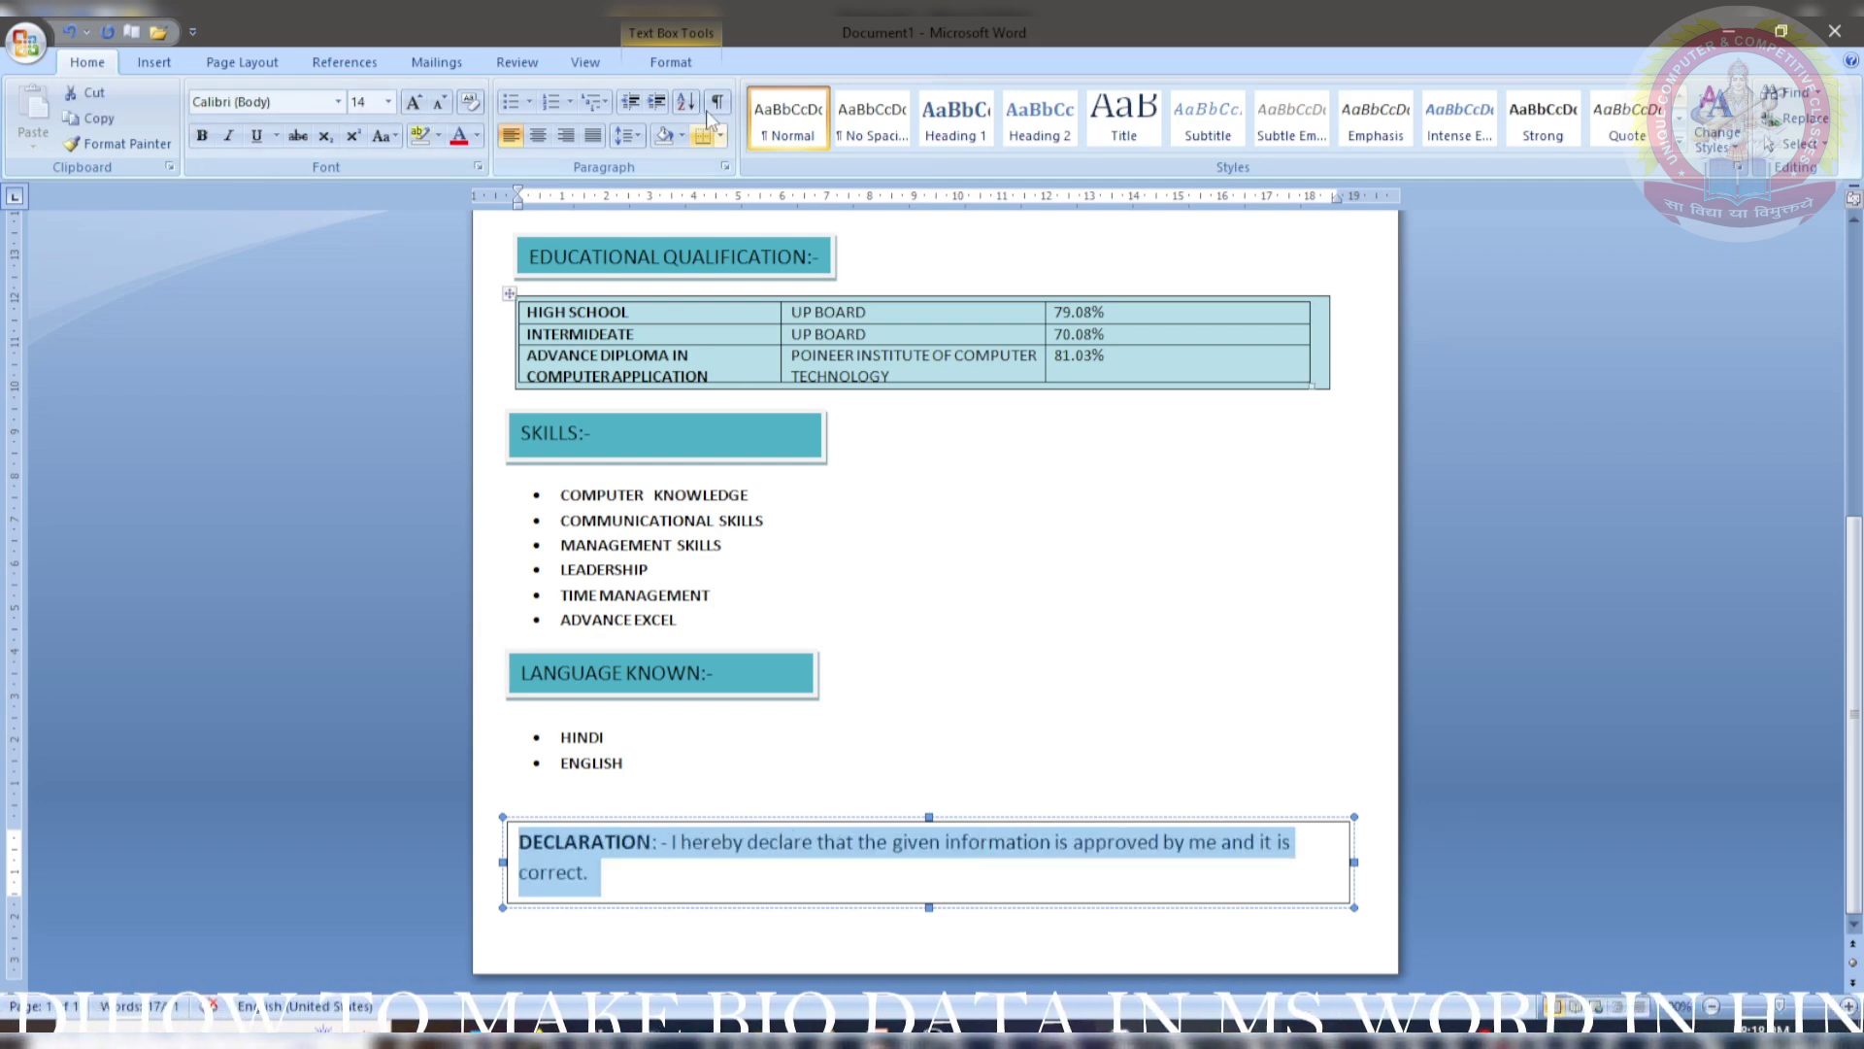
pyautogui.click(671, 62)
pyautogui.click(637, 903)
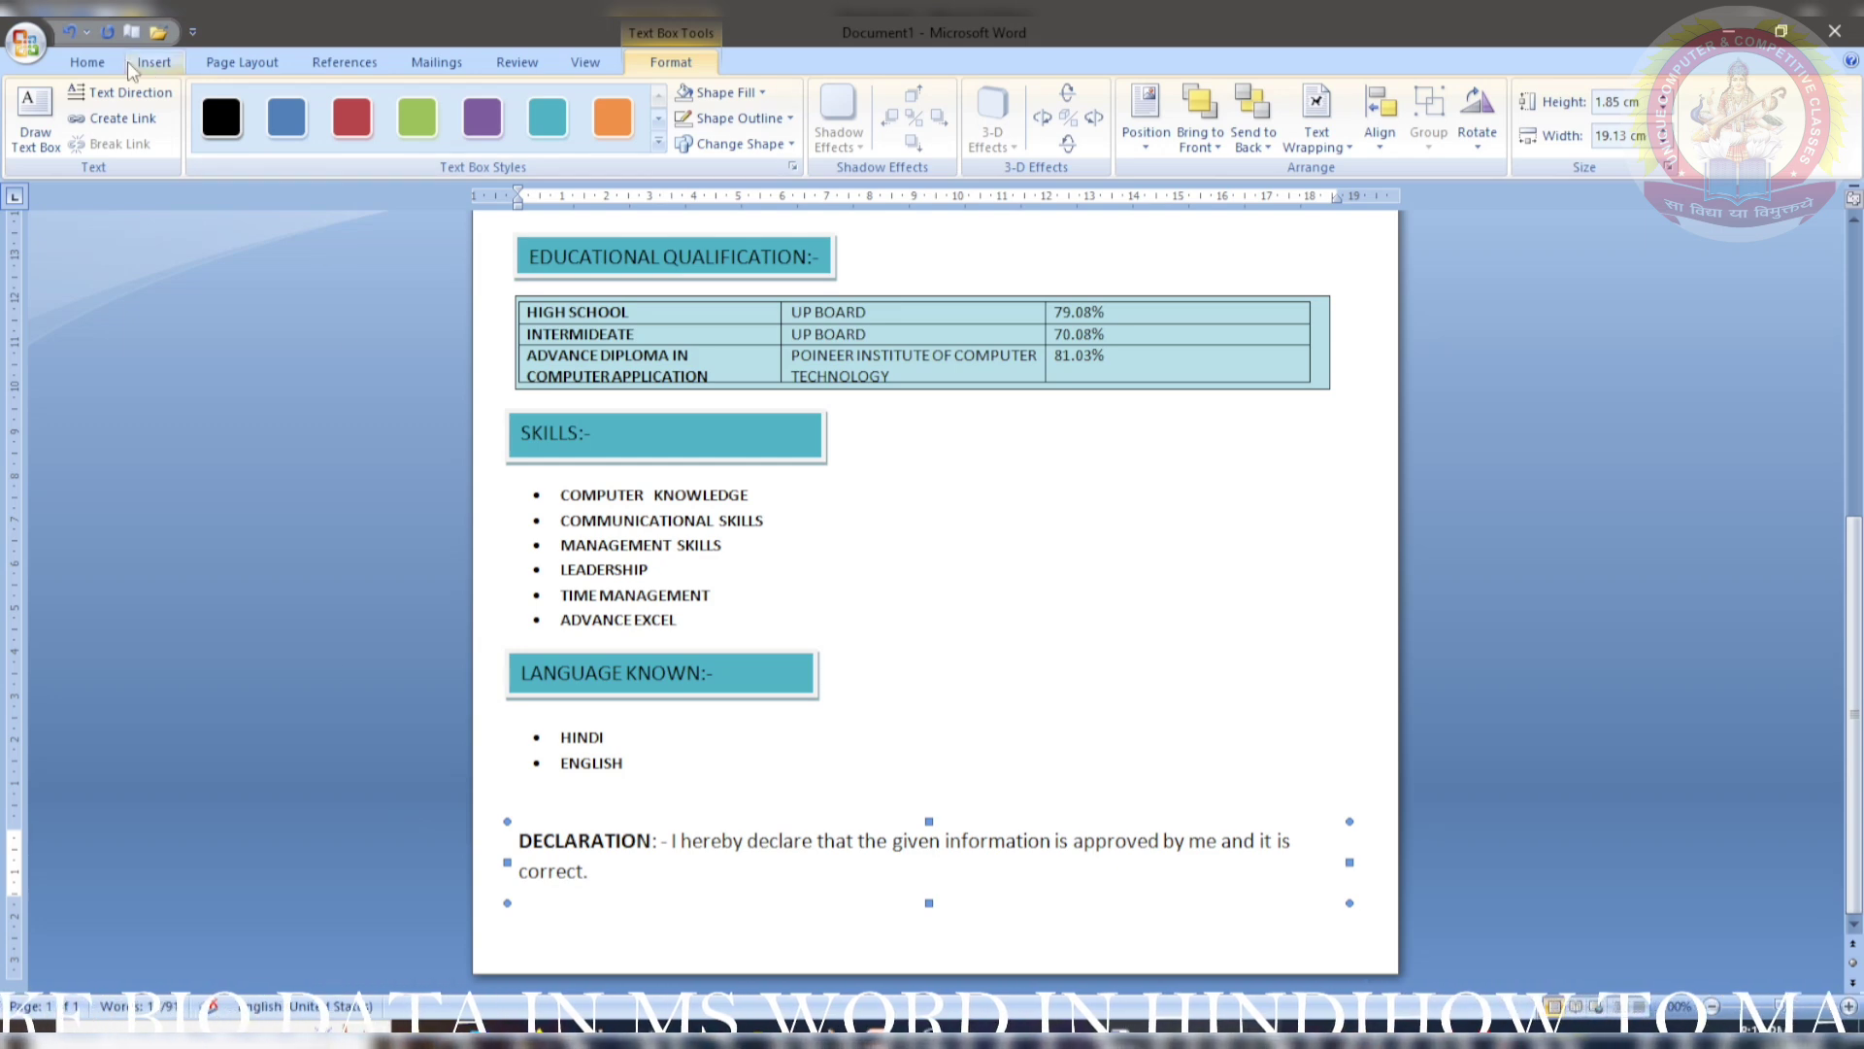
pyautogui.click(102, 62)
# - Draw a small text box at the top of the page for the BIO DATA title
pyautogui.scroll(9, 679, 922)
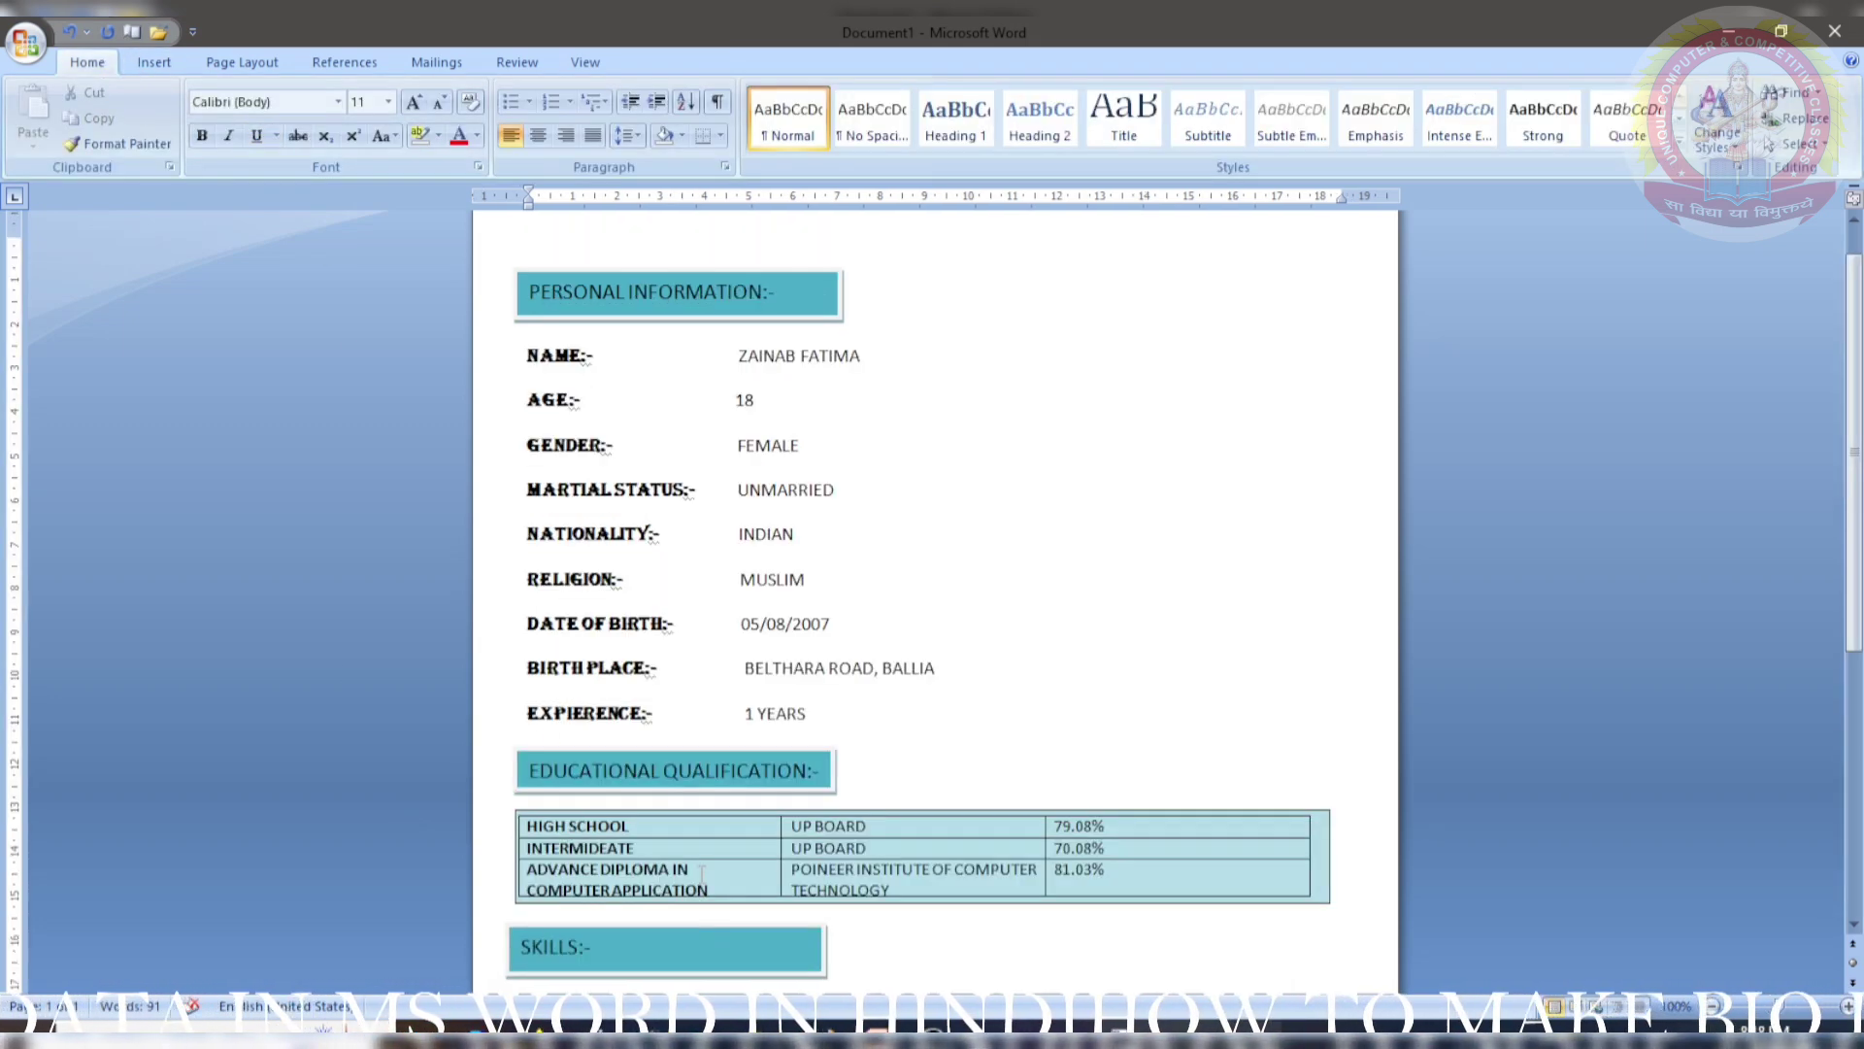
pyautogui.scroll(1, 712, 663)
pyautogui.click(154, 62)
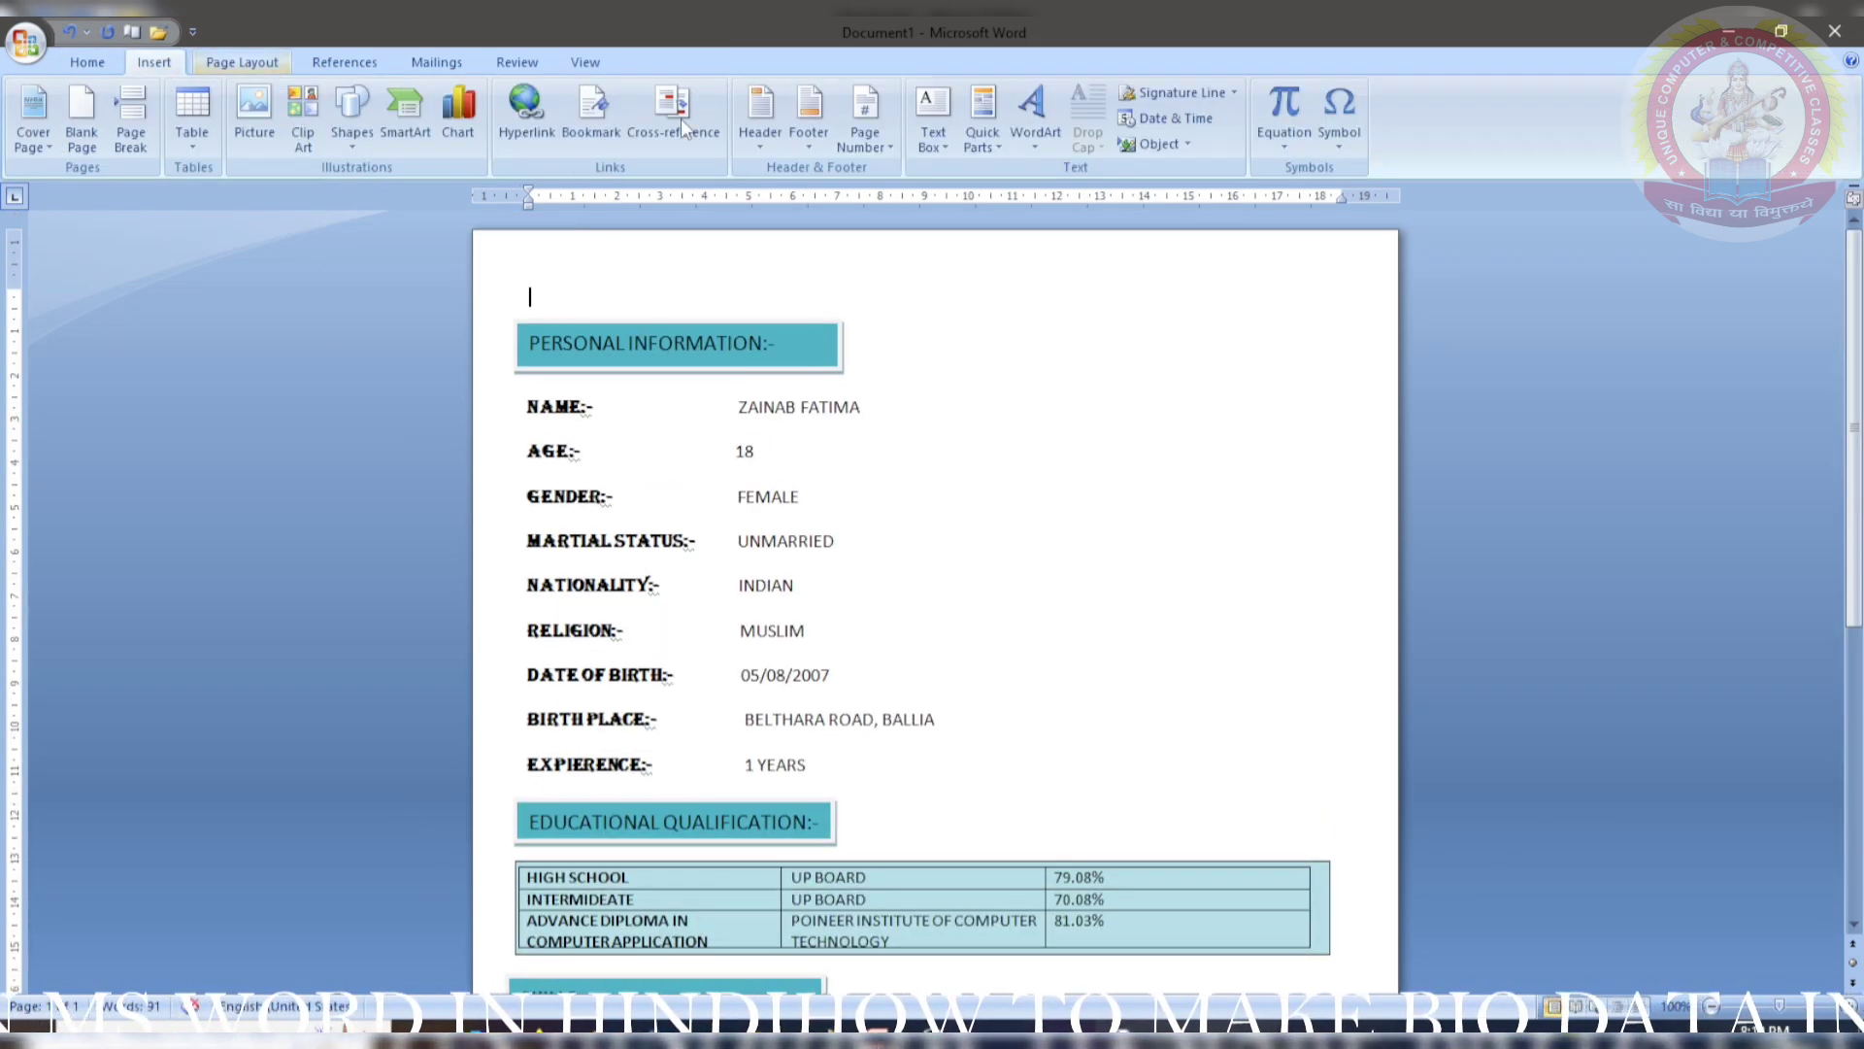
pyautogui.click(934, 121)
pyautogui.click(990, 809)
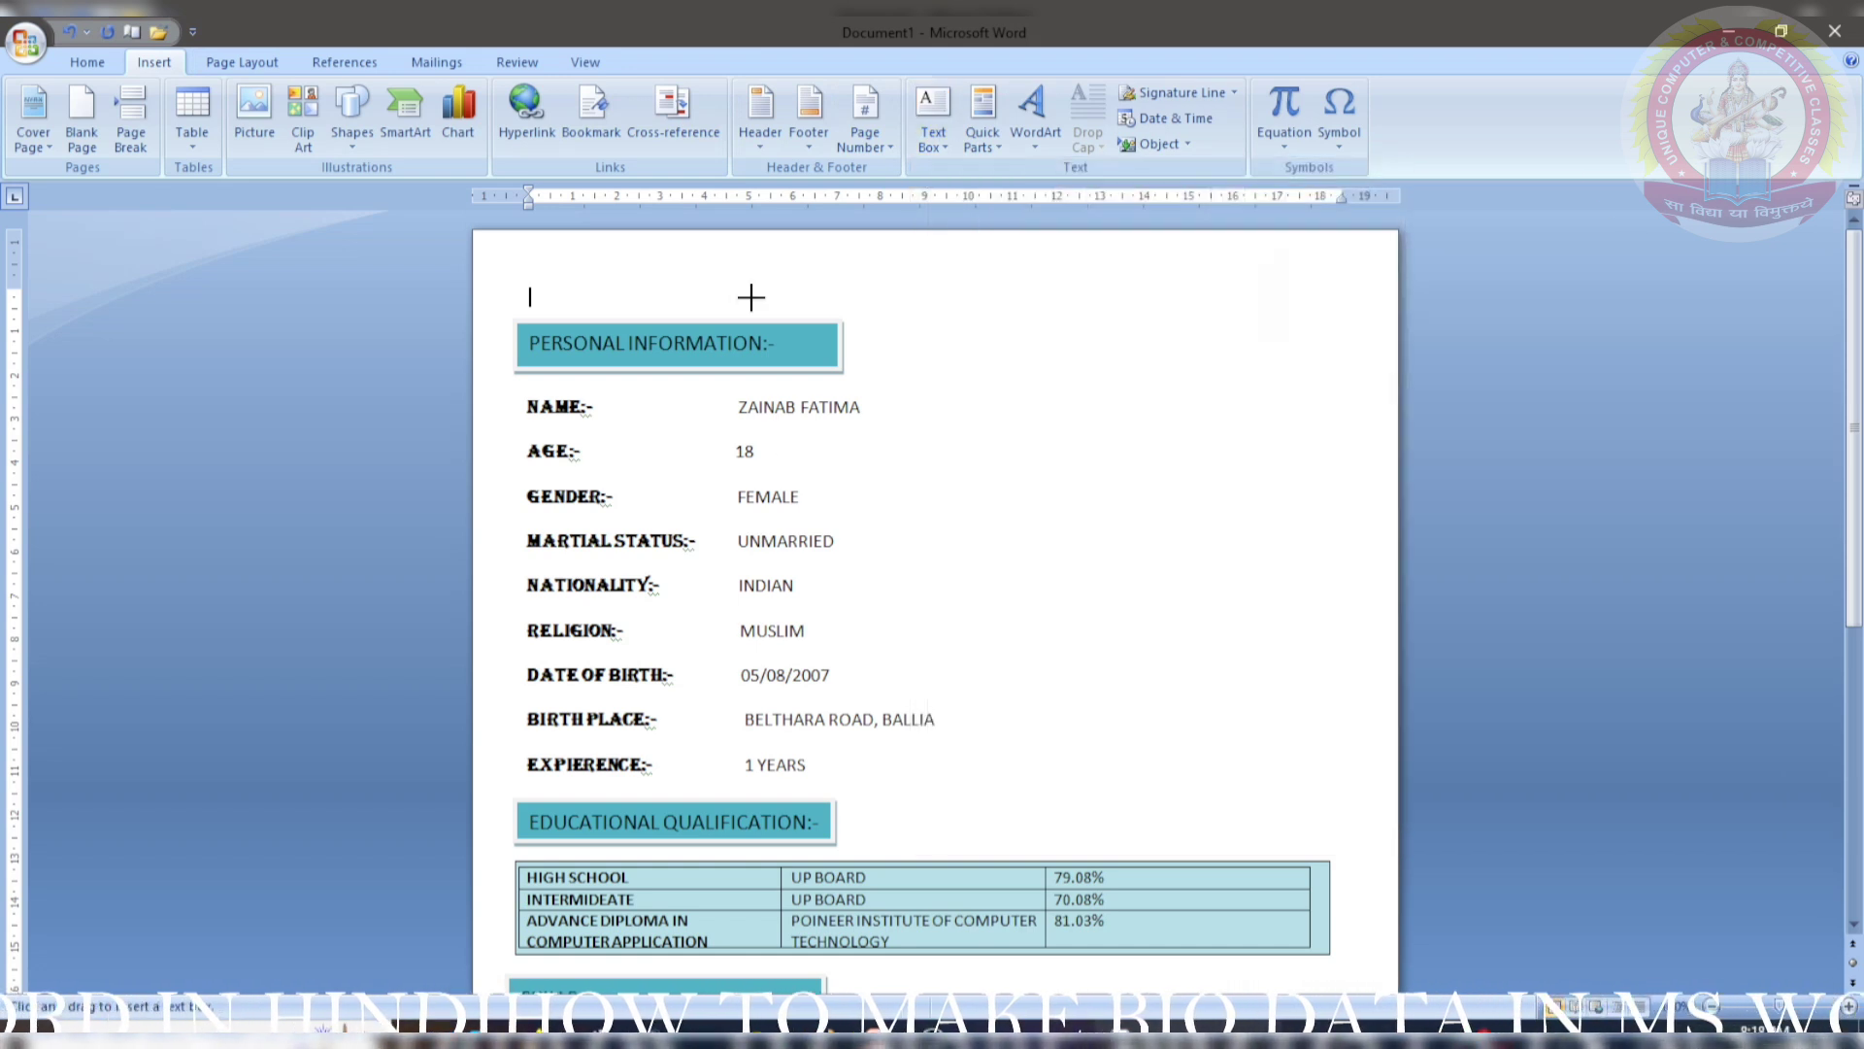
pyautogui.moveTo(747, 272); pyautogui.dragTo(1057, 307)
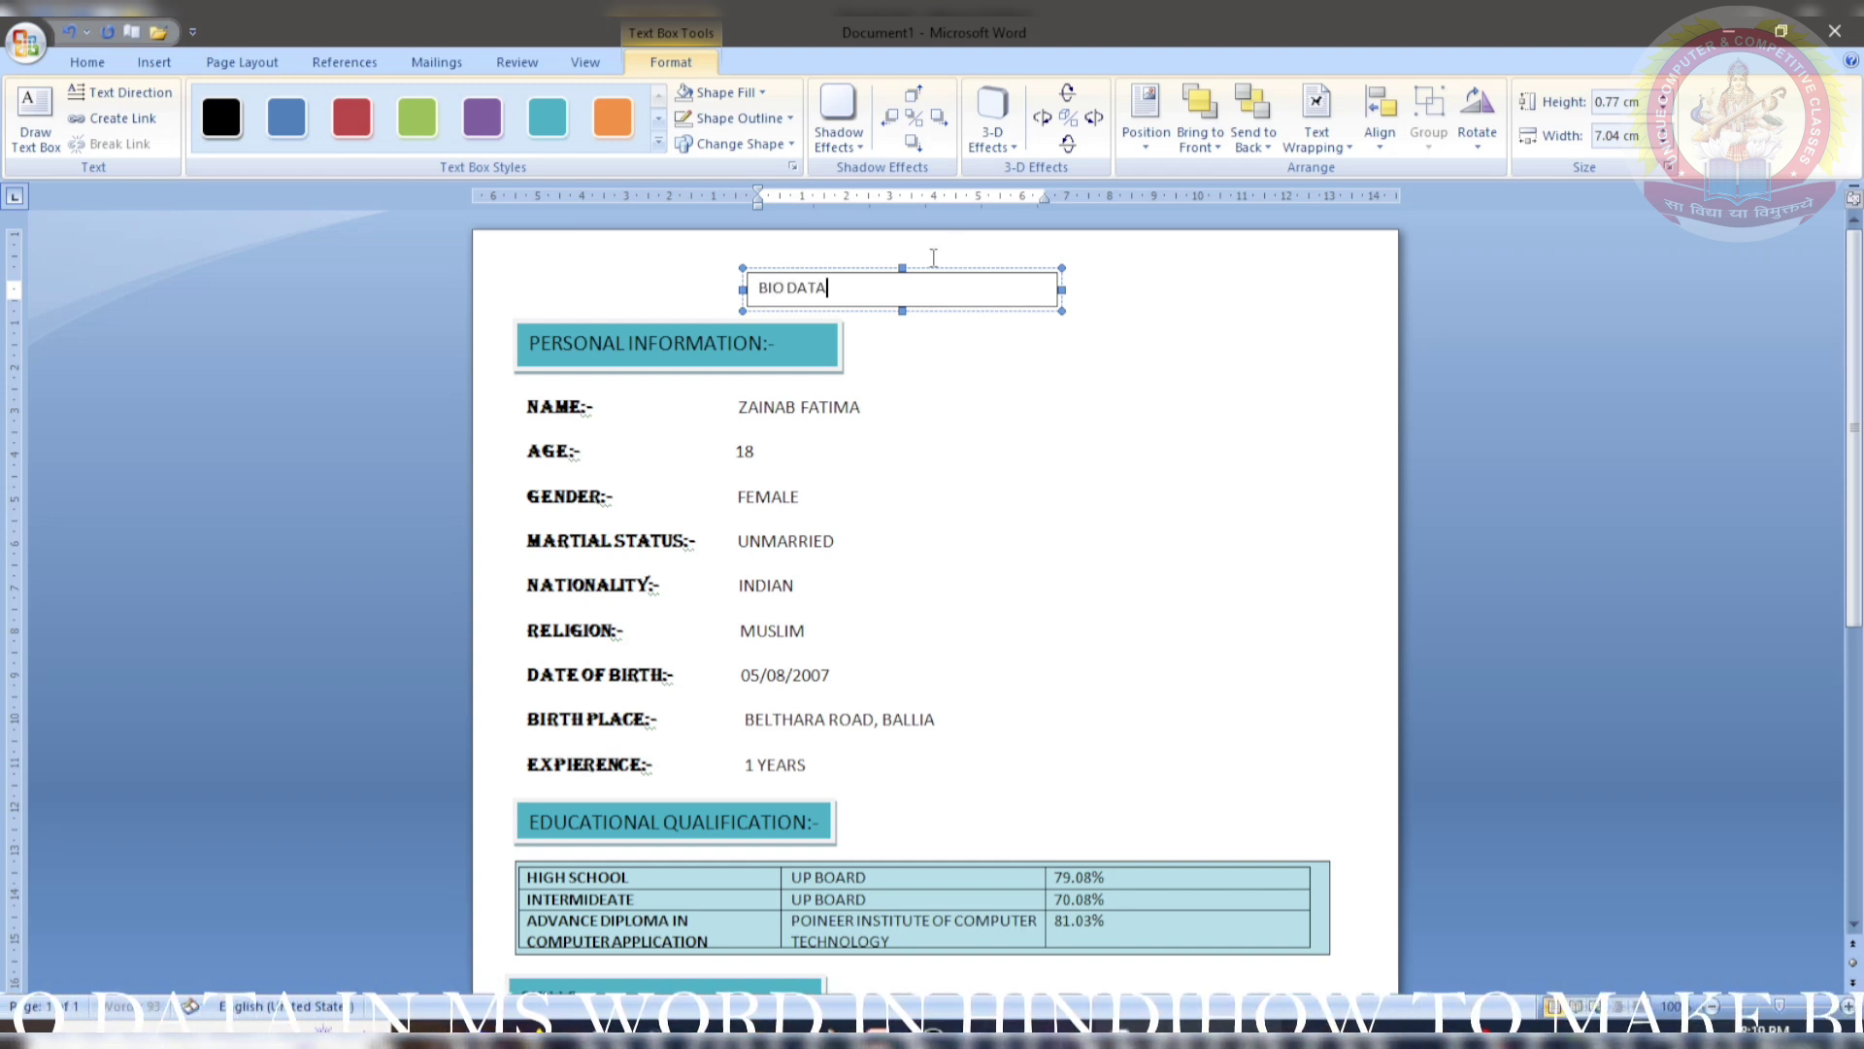
# - Centre the BIO DATA title and make it bold 18 pt Bell MT
pyautogui.moveTo(830, 287); pyautogui.dragTo(695, 282)
pyautogui.click(86, 61)
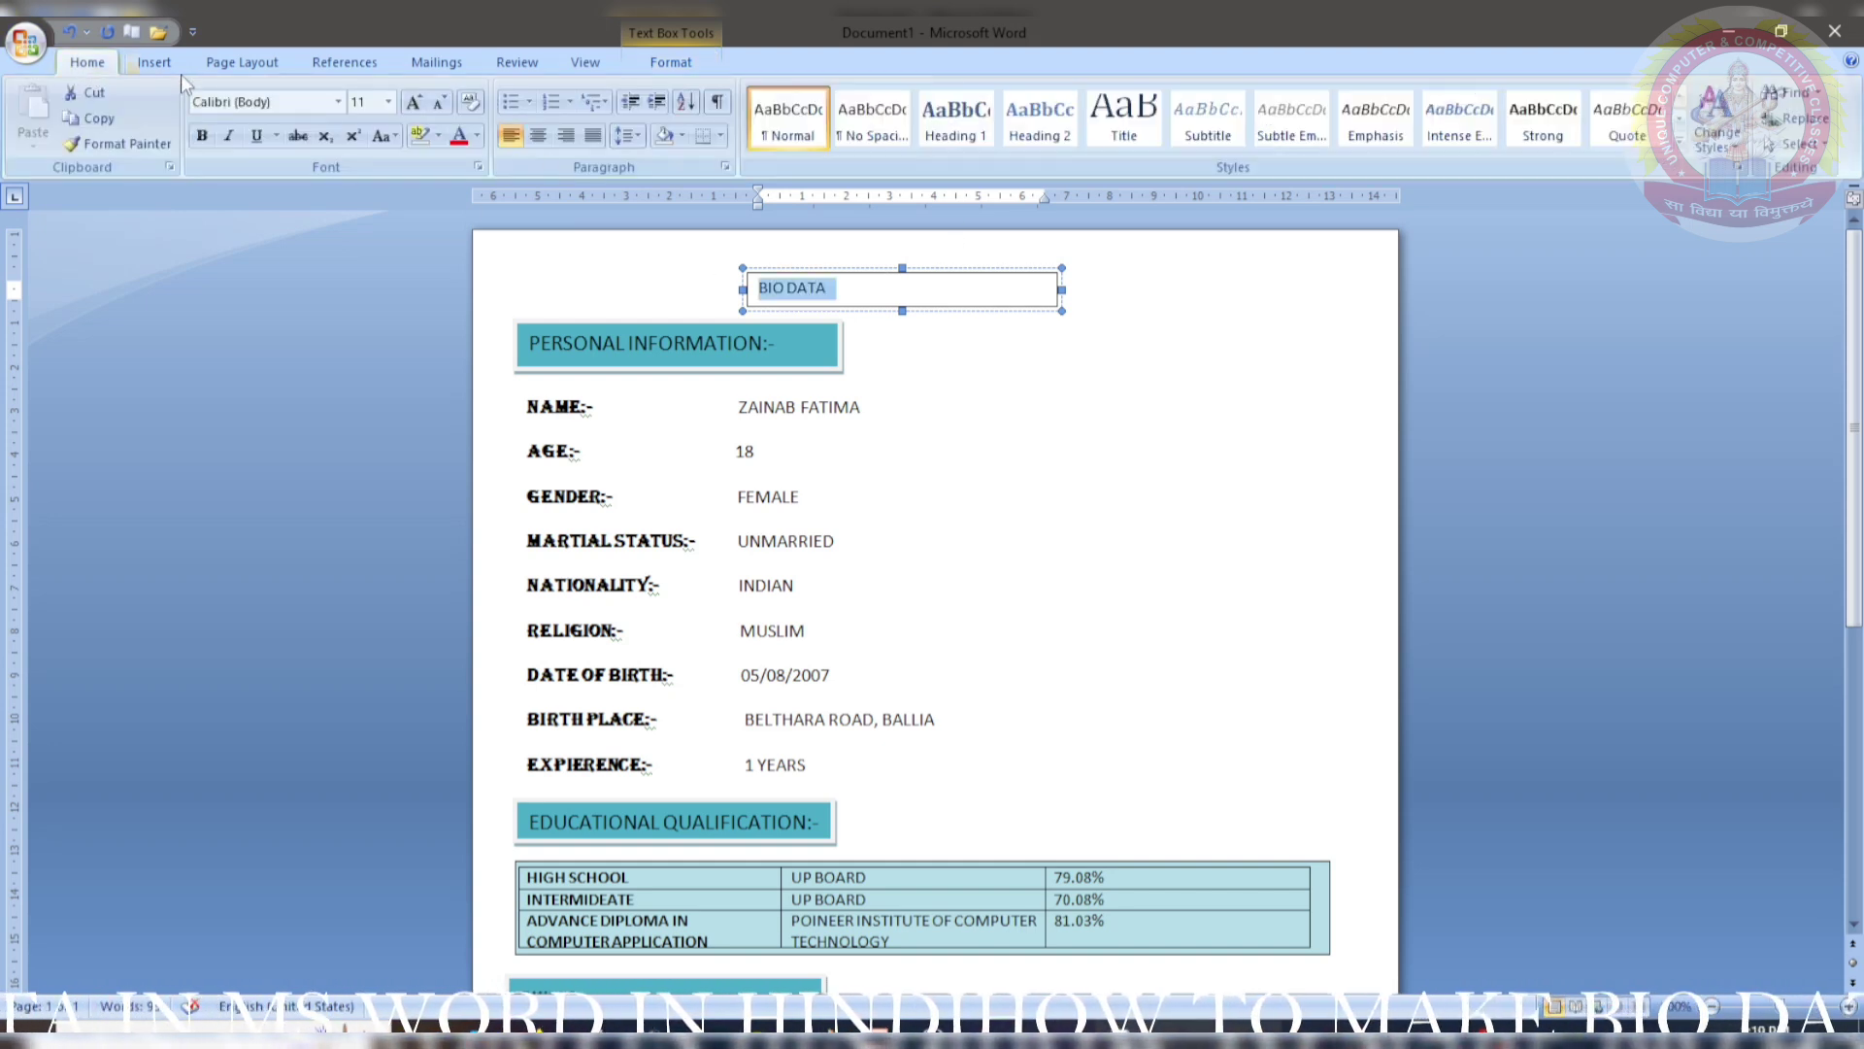
pyautogui.click(538, 136)
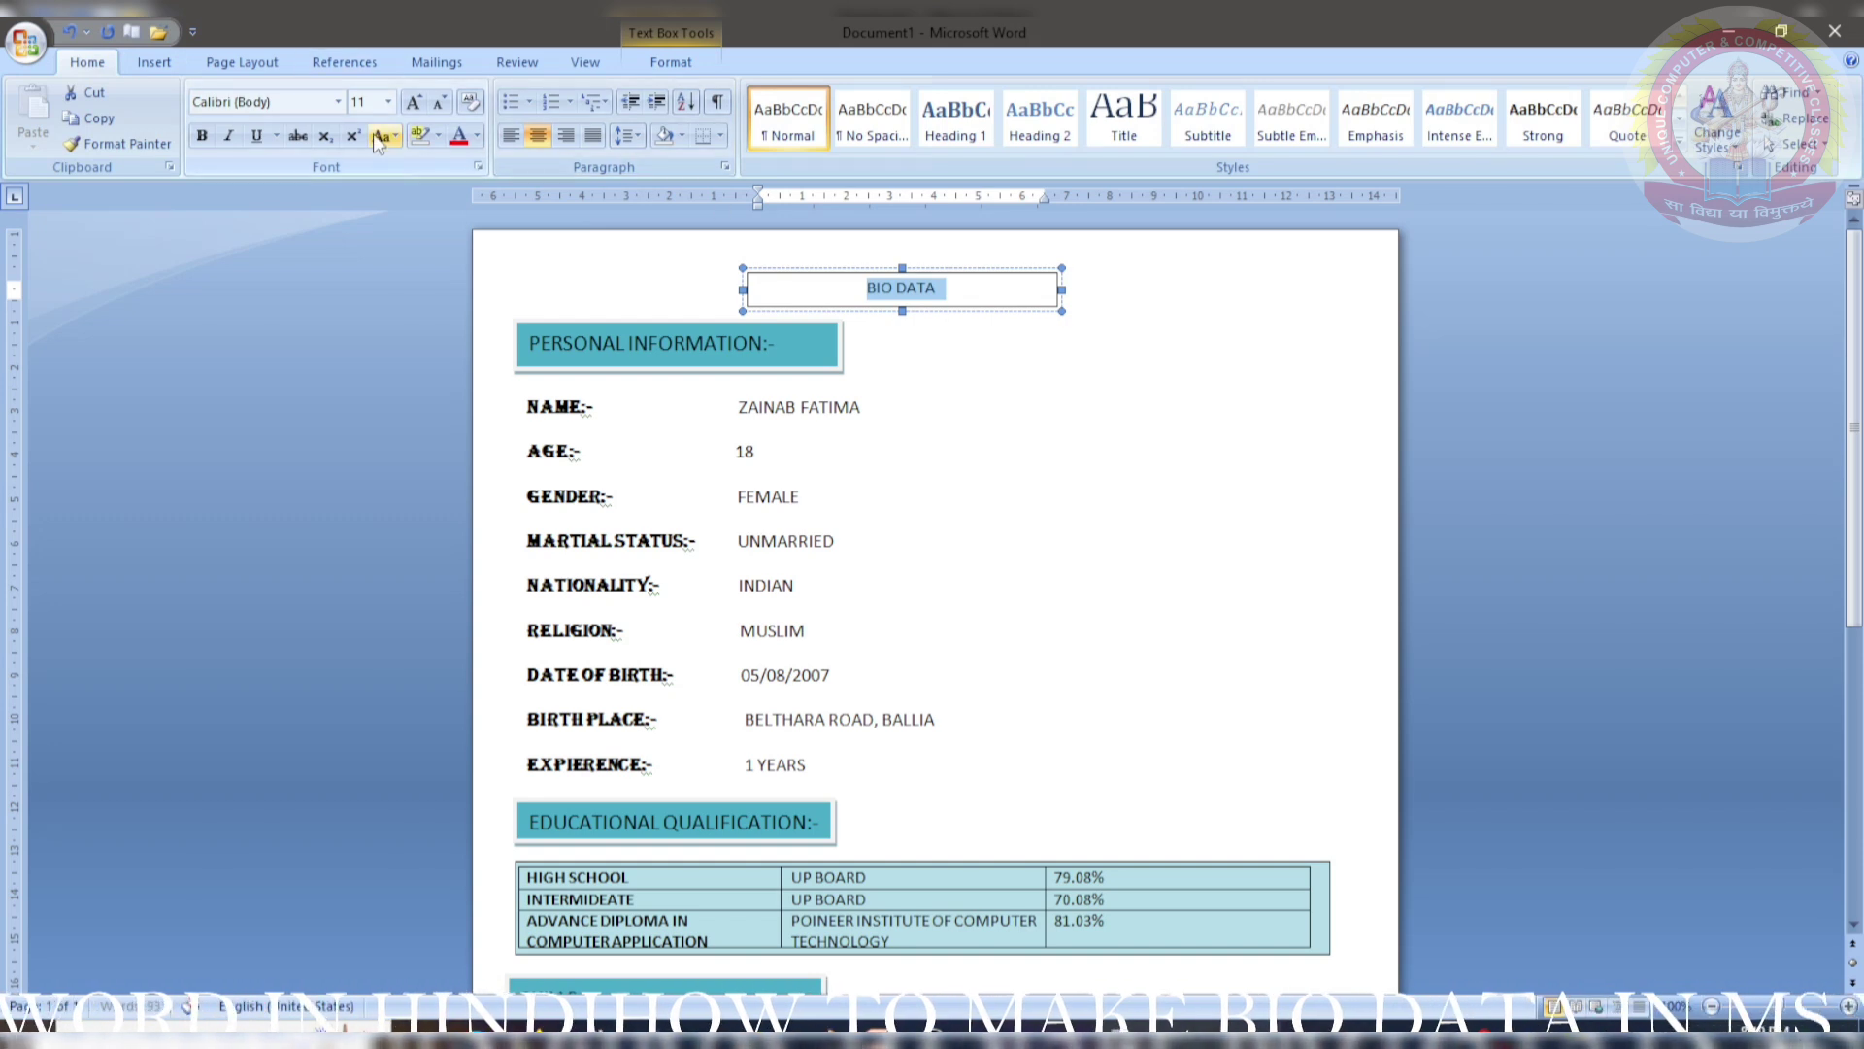
pyautogui.click(415, 103)
pyautogui.click(415, 103)
pyautogui.click(415, 103)
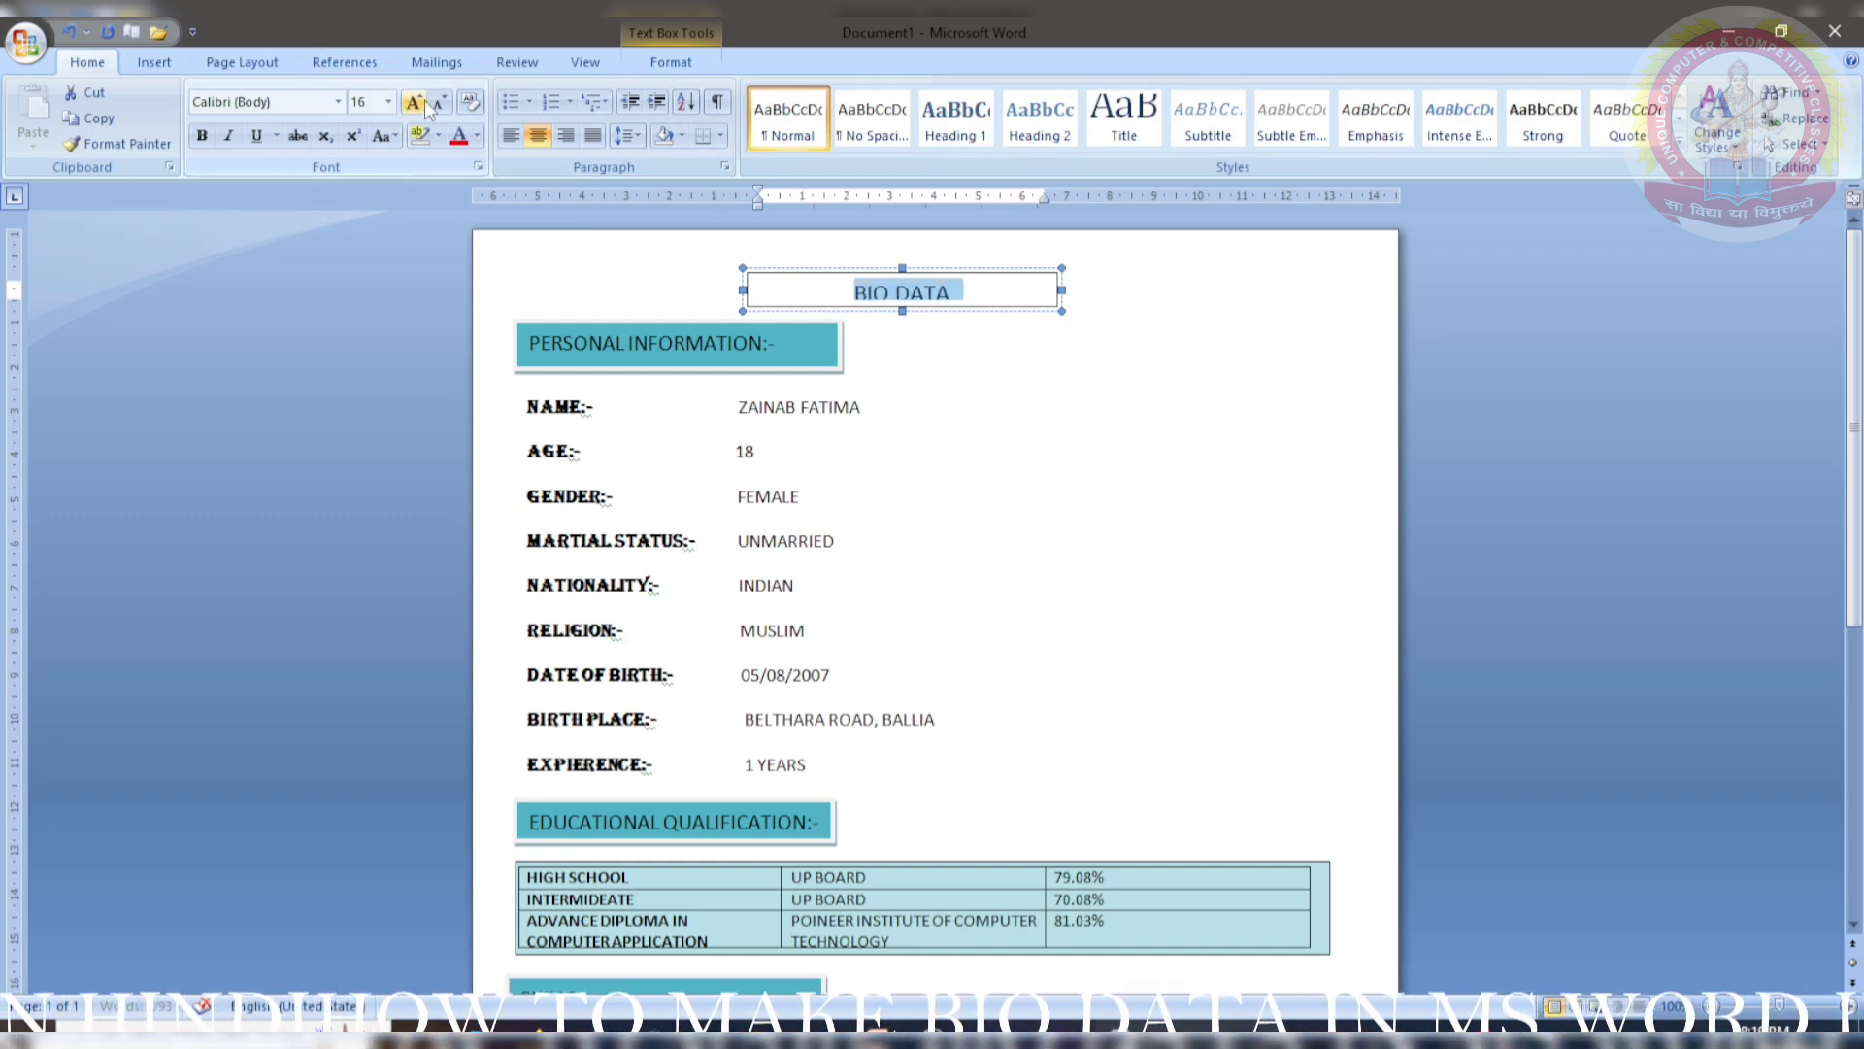
pyautogui.click(415, 103)
pyautogui.click(202, 135)
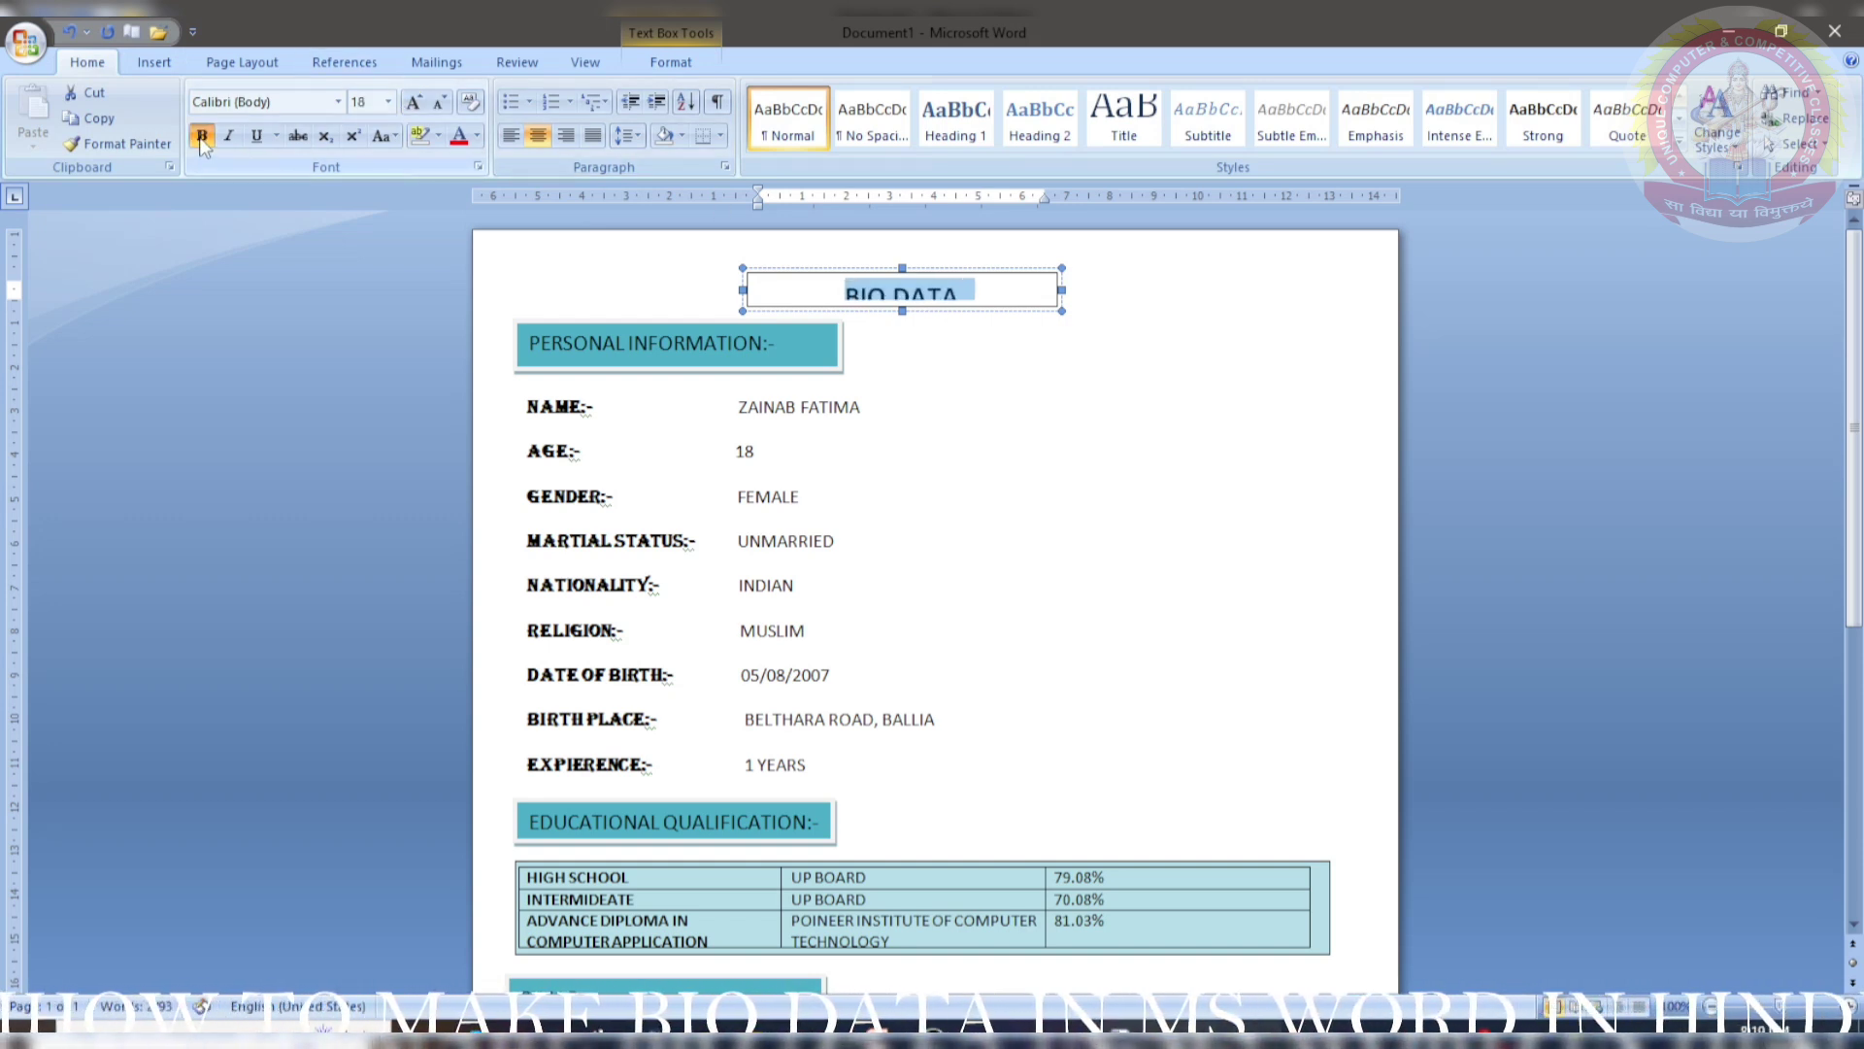
pyautogui.click(336, 103)
pyautogui.click(379, 312)
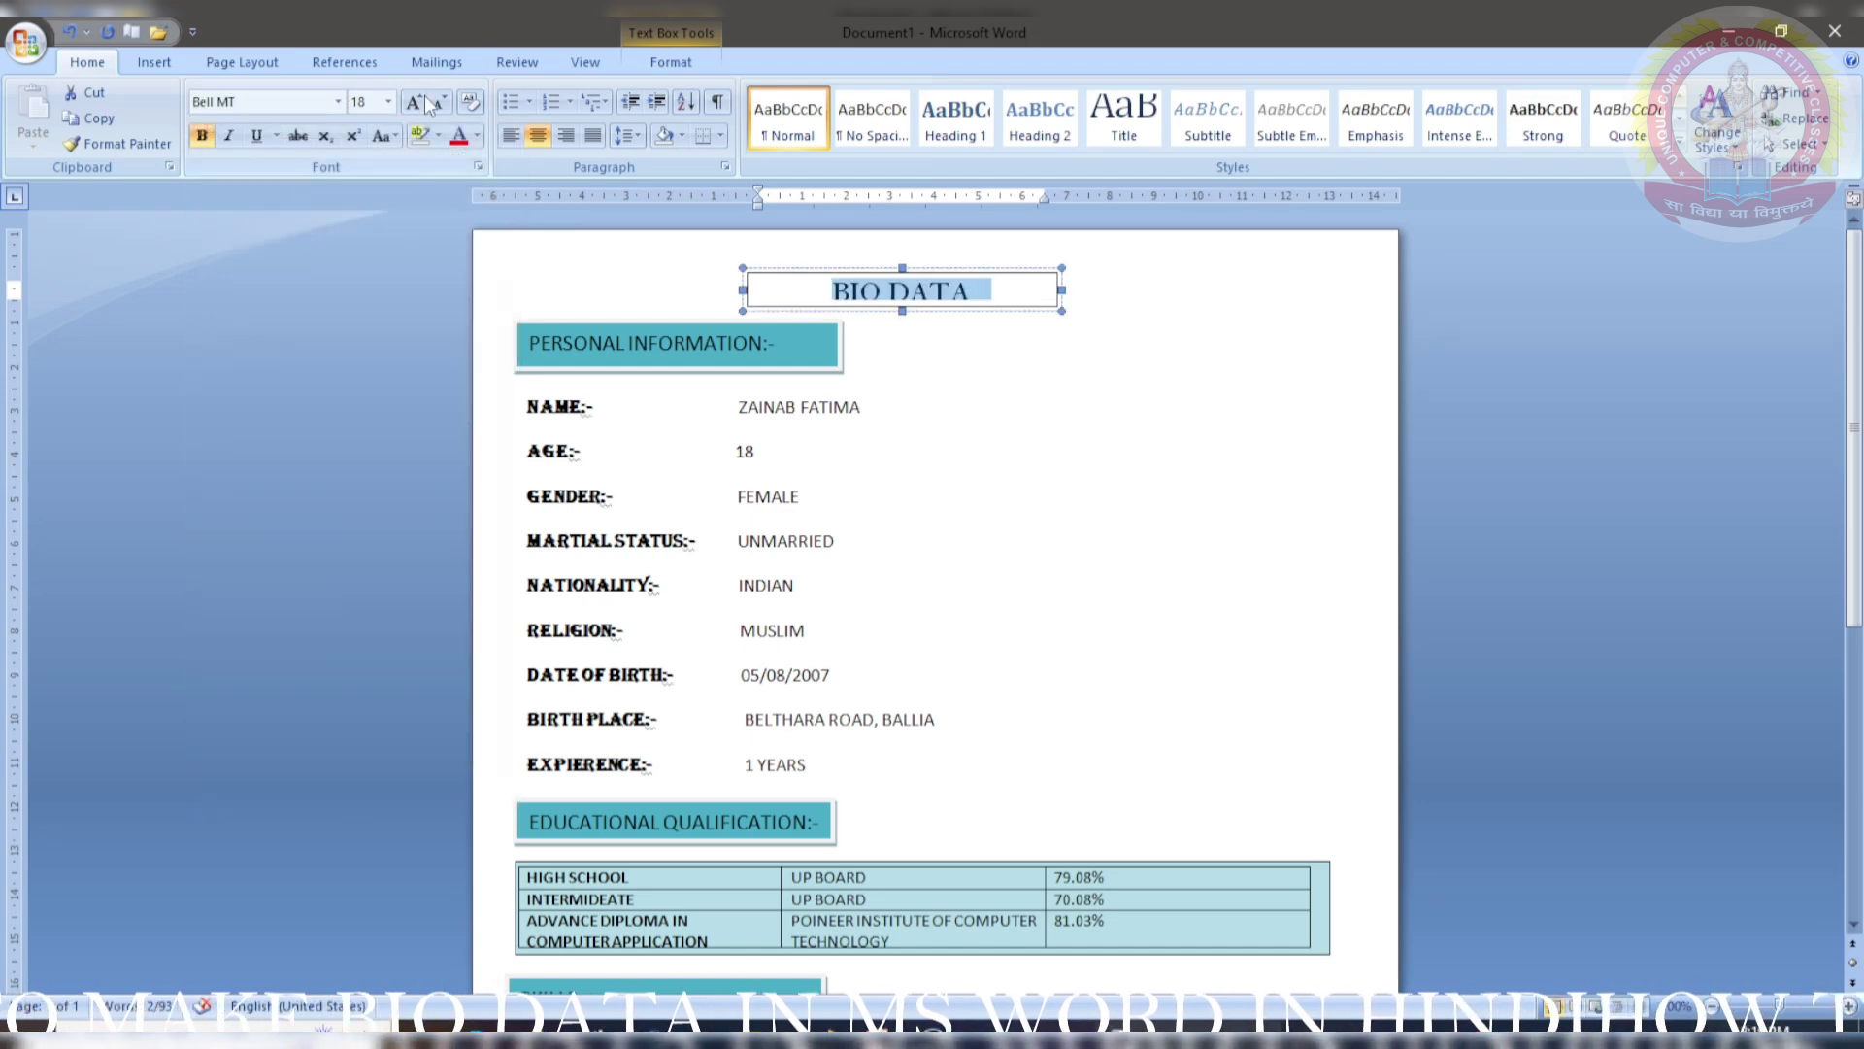
# - Remove the title box's outline and make the box slightly taller
pyautogui.click(684, 64)
pyautogui.click(686, 118)
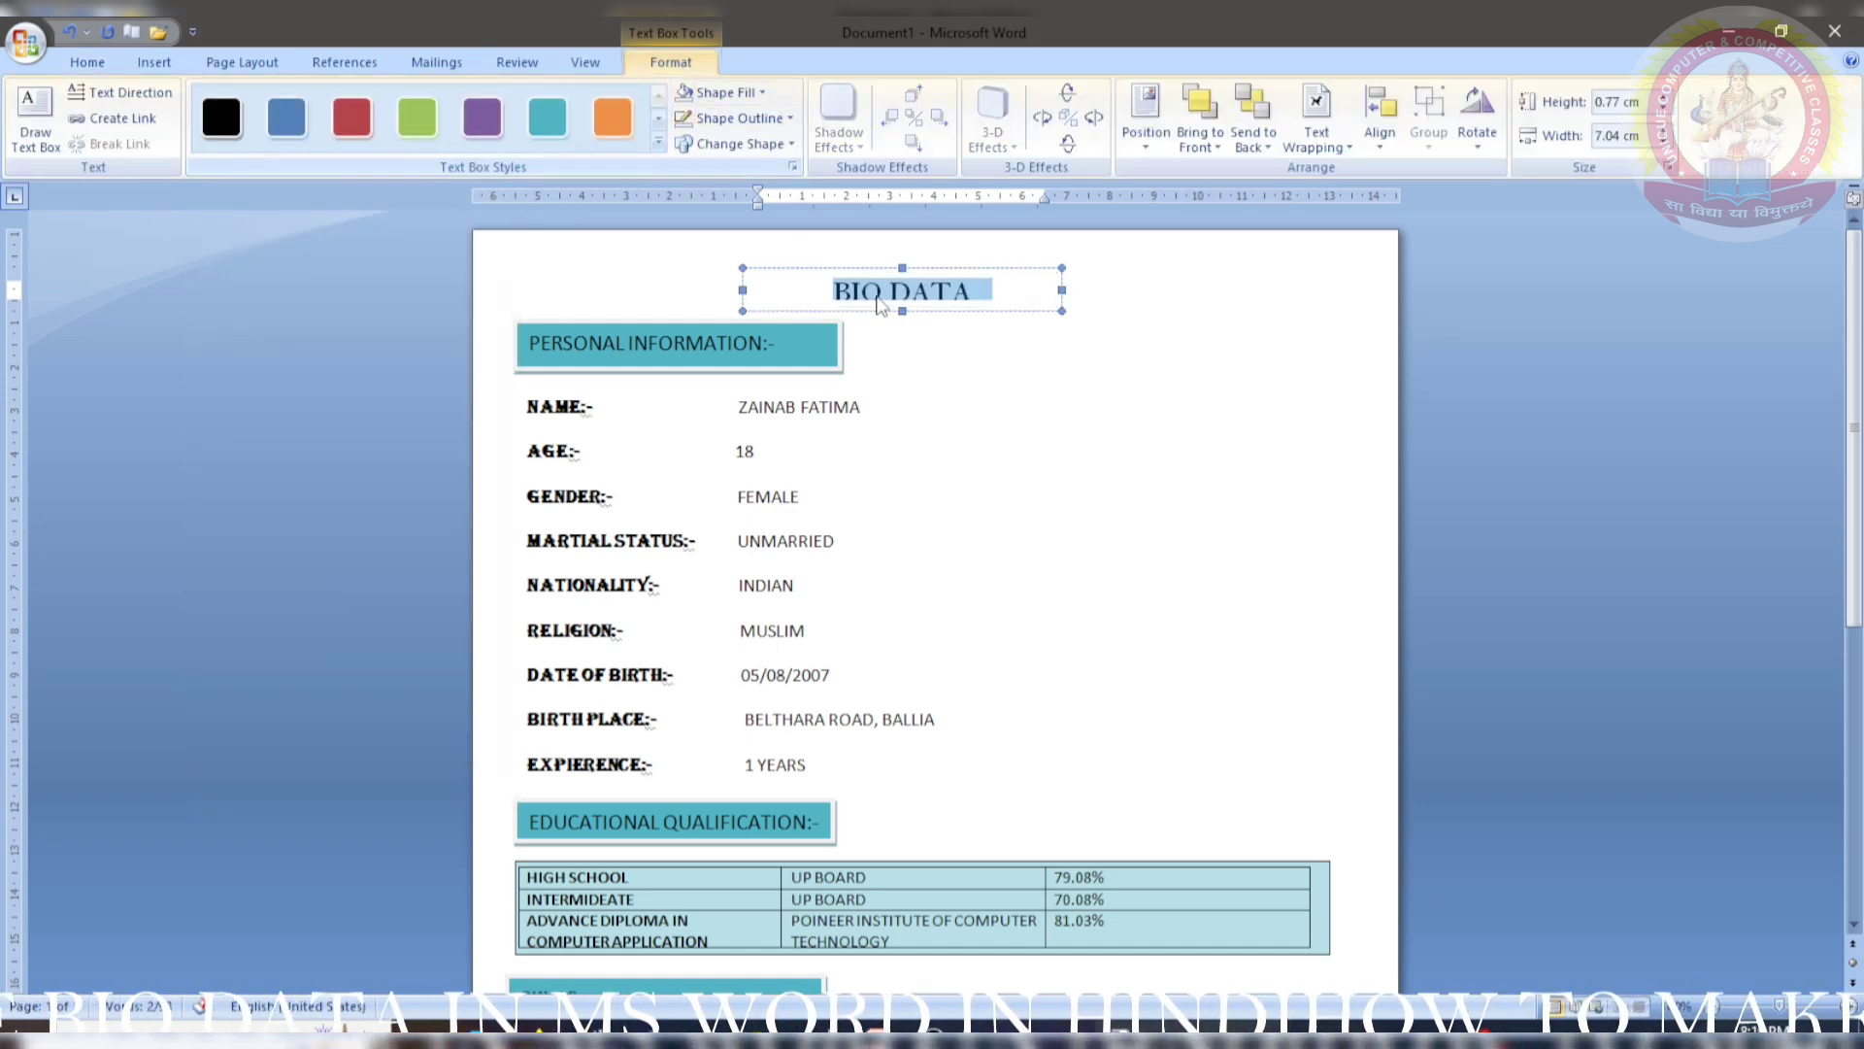
pyautogui.moveTo(901, 312); pyautogui.dragTo(904, 328)
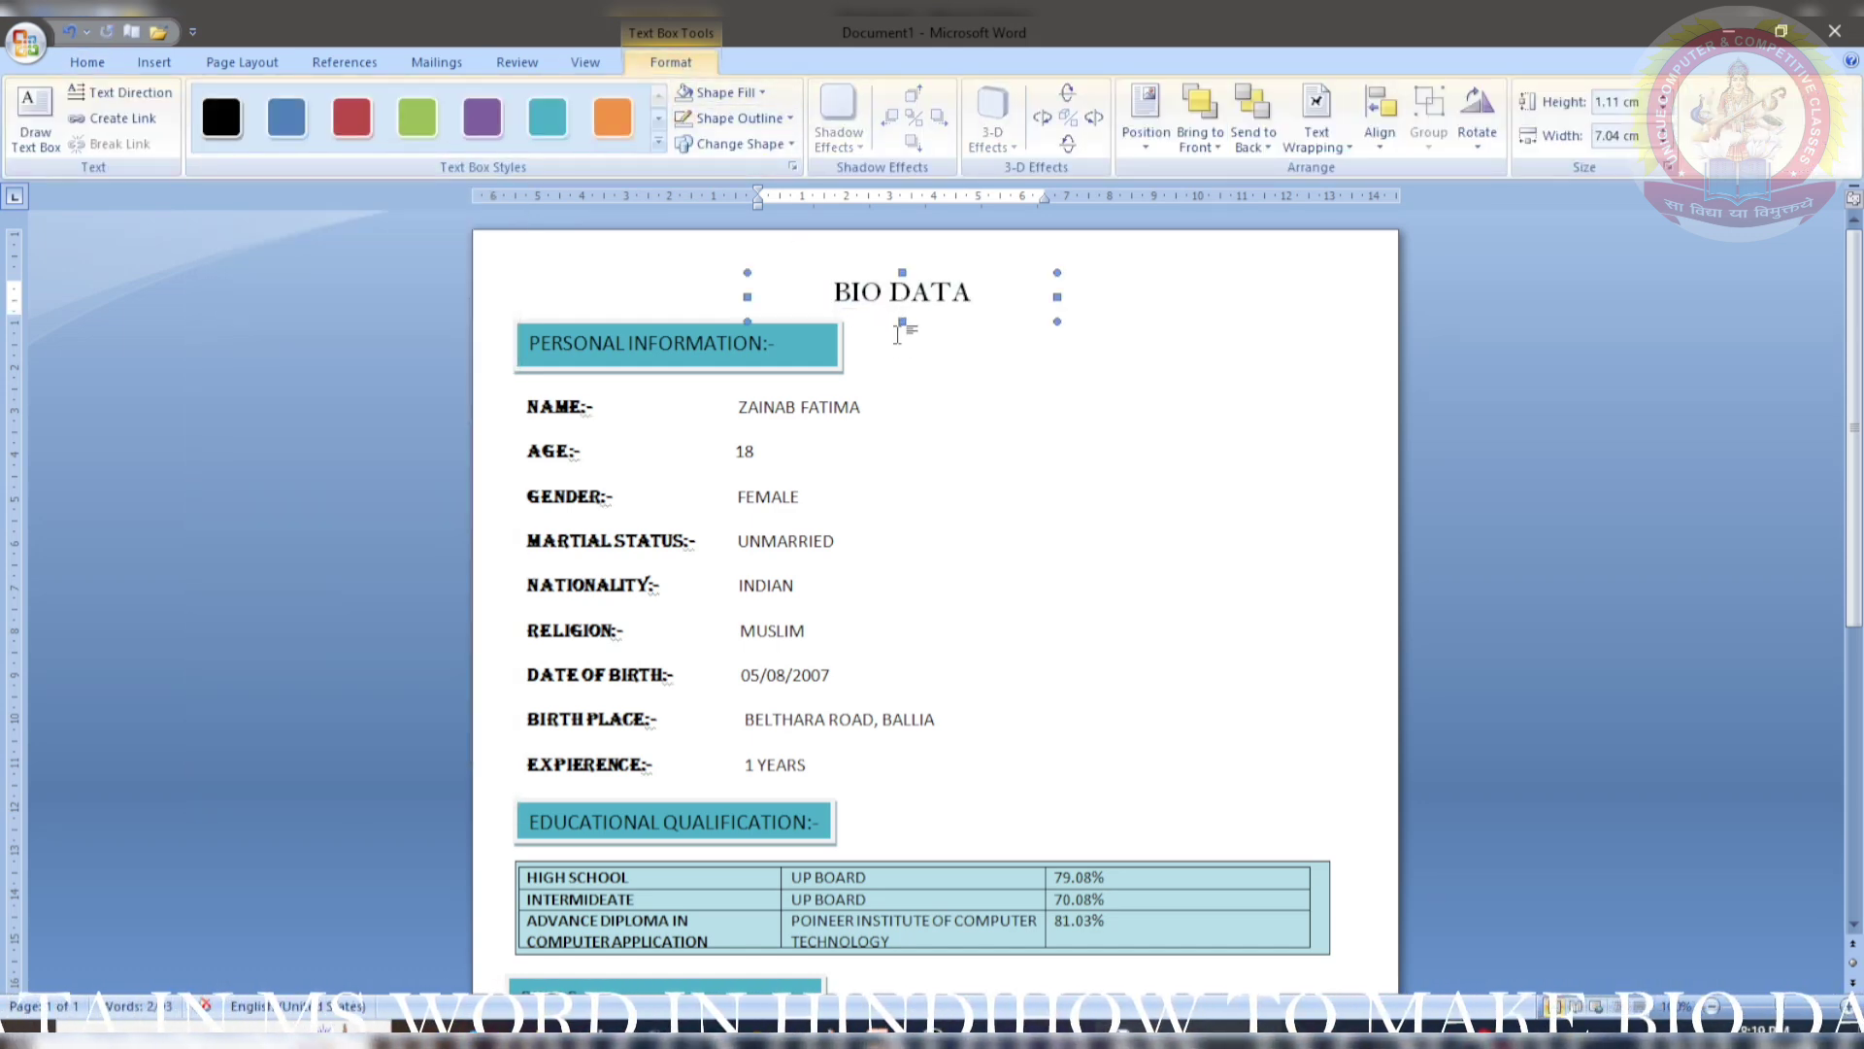
pyautogui.click(904, 364)
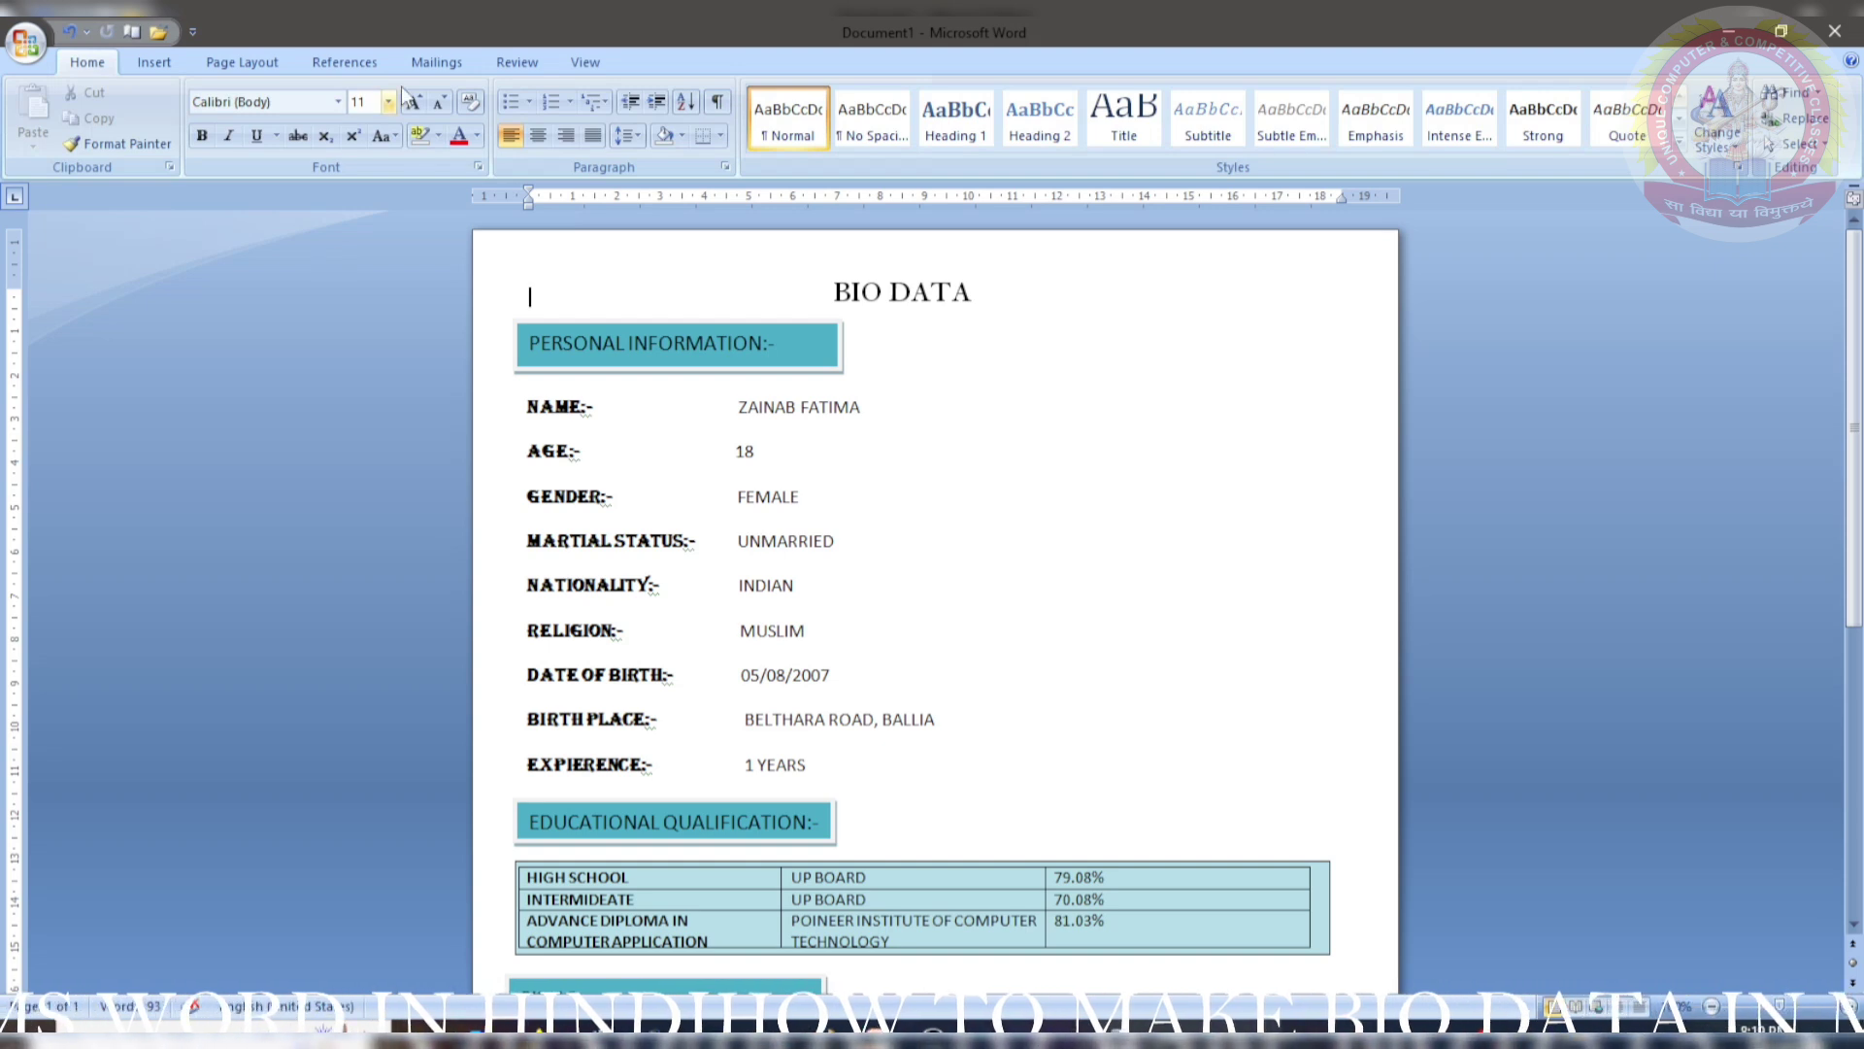
# - Add a teal dash-dot-dot box border around the whole page
pyautogui.click(210, 56)
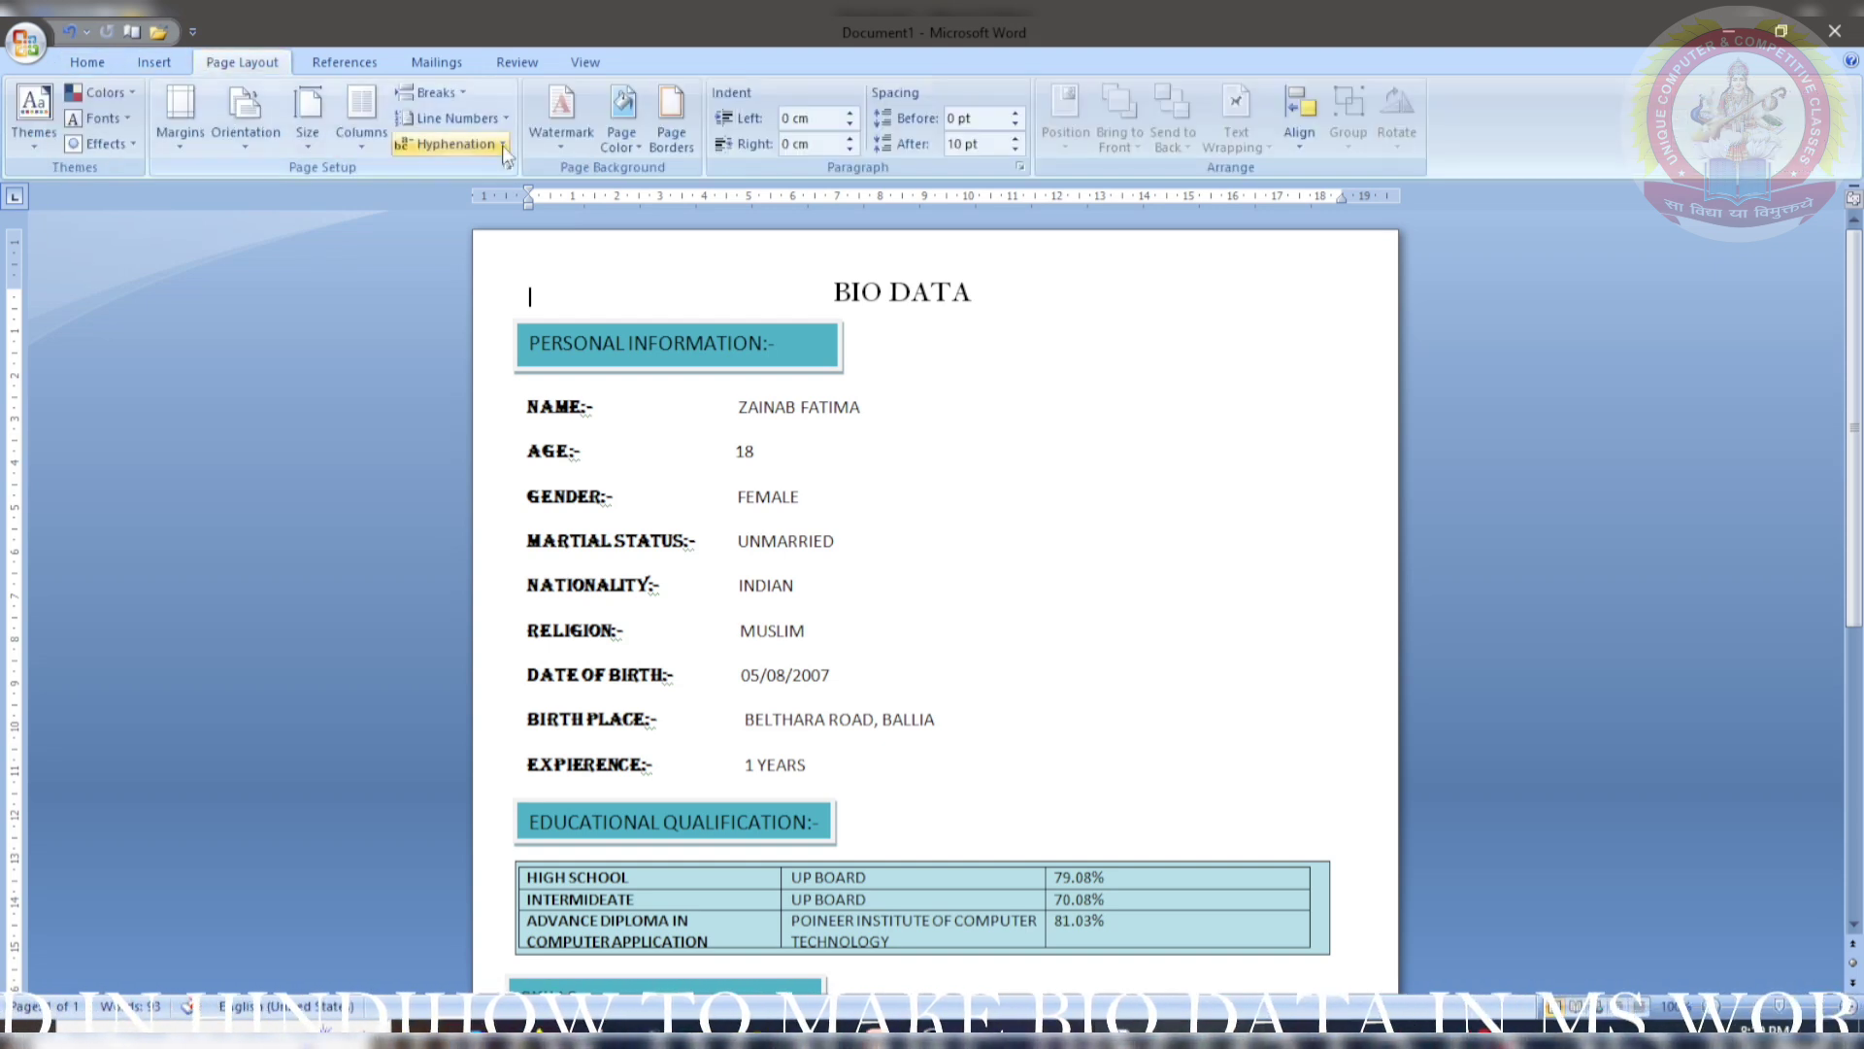
pyautogui.click(671, 117)
pyautogui.click(843, 495)
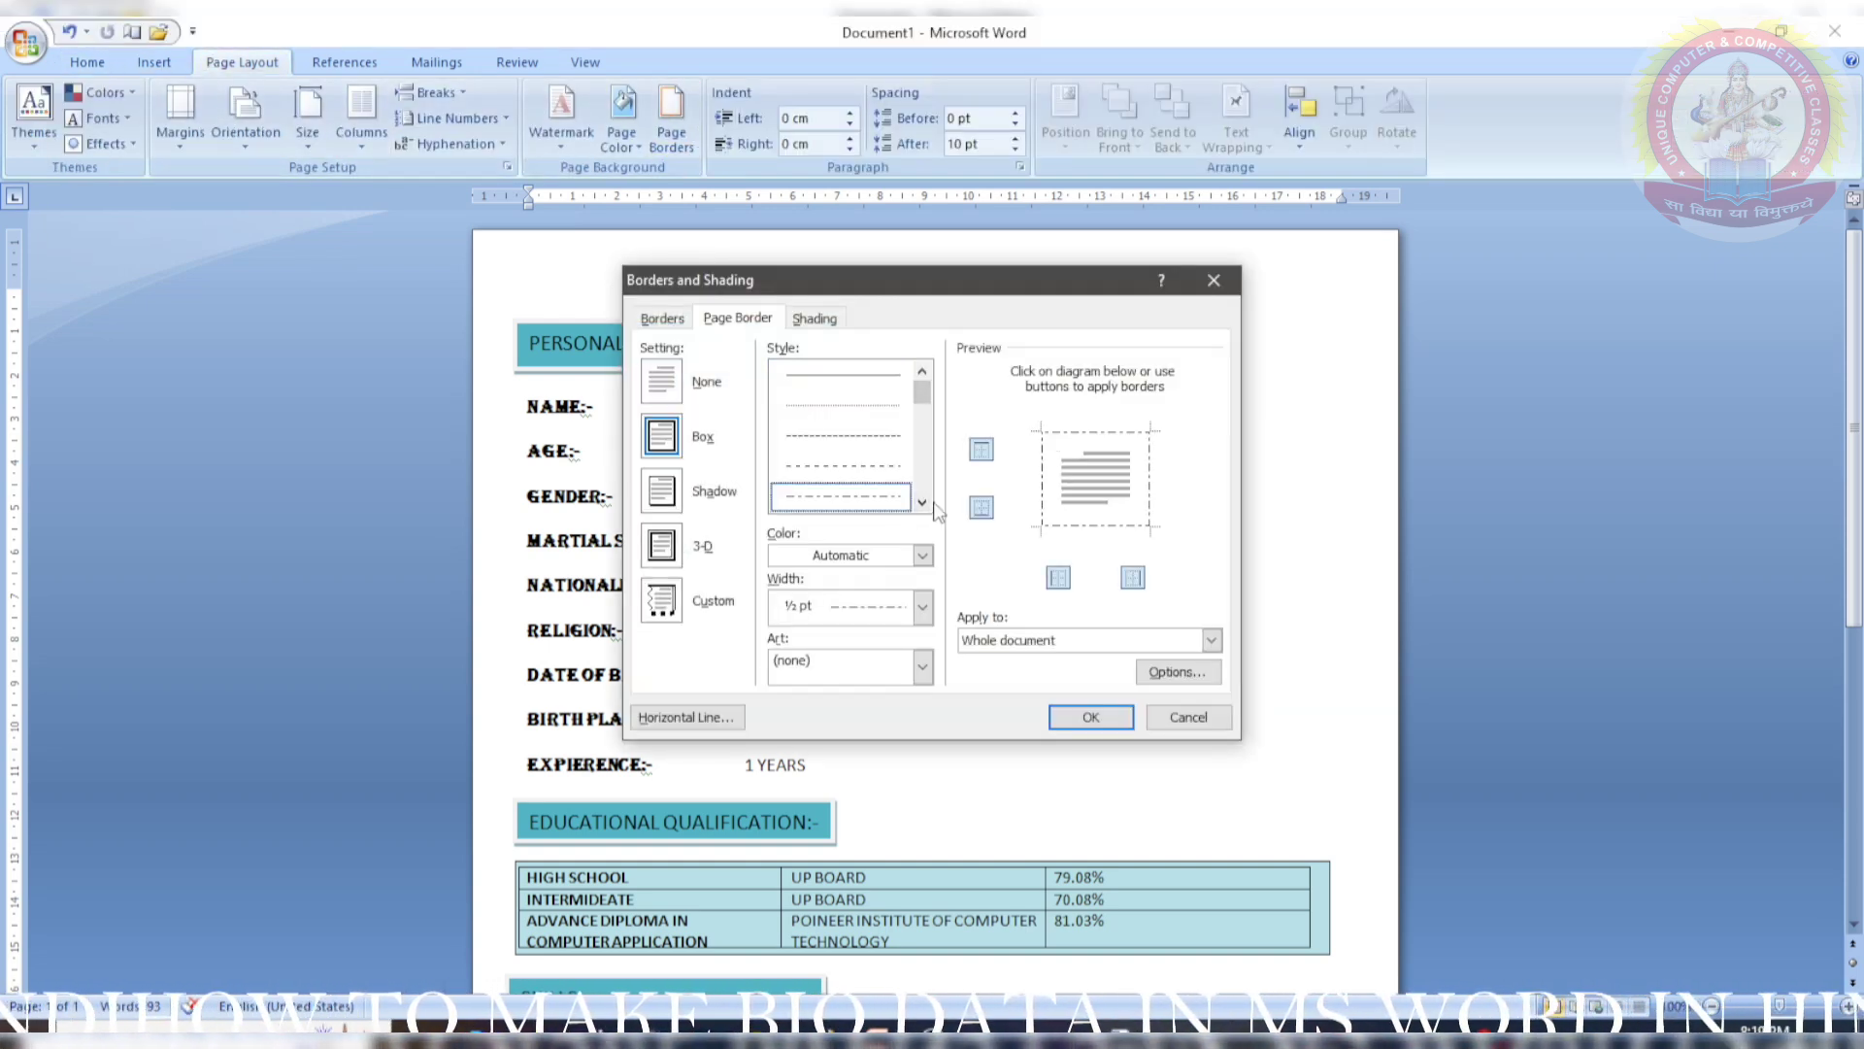
pyautogui.scroll(-3, 921, 495)
pyautogui.click(851, 436)
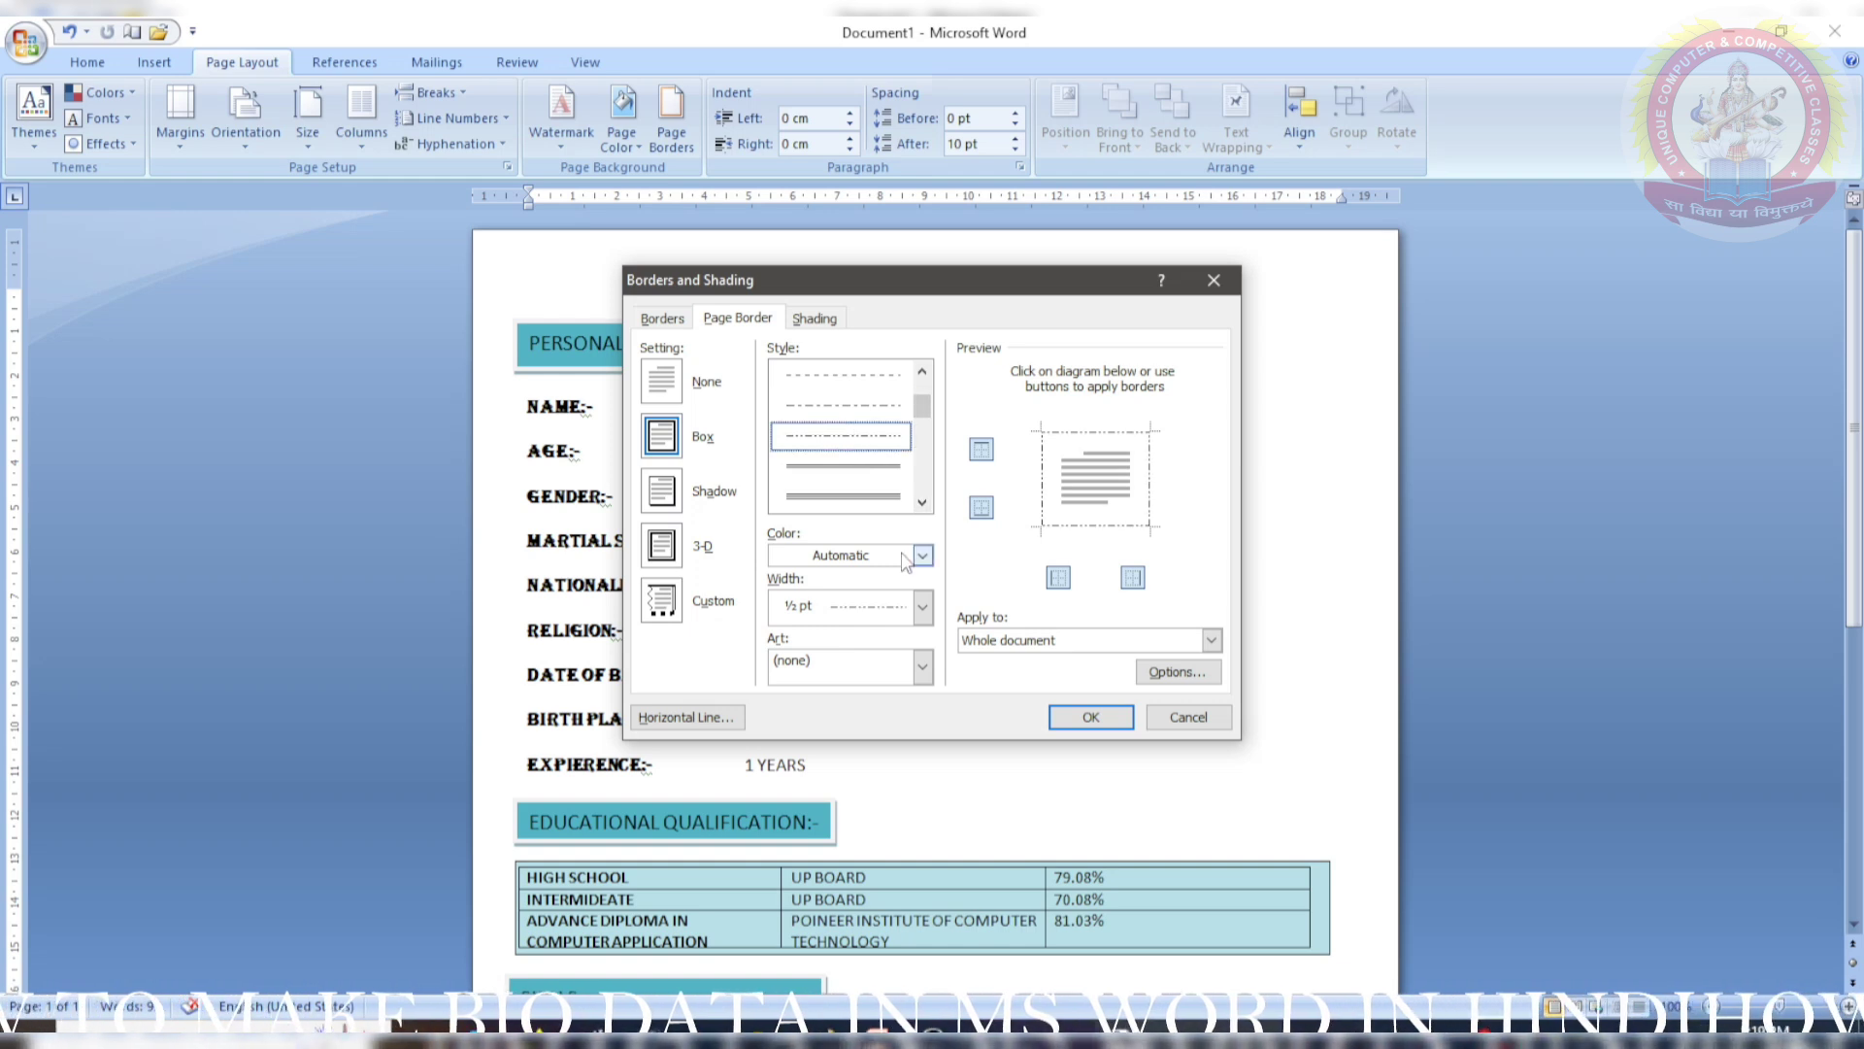
pyautogui.click(921, 558)
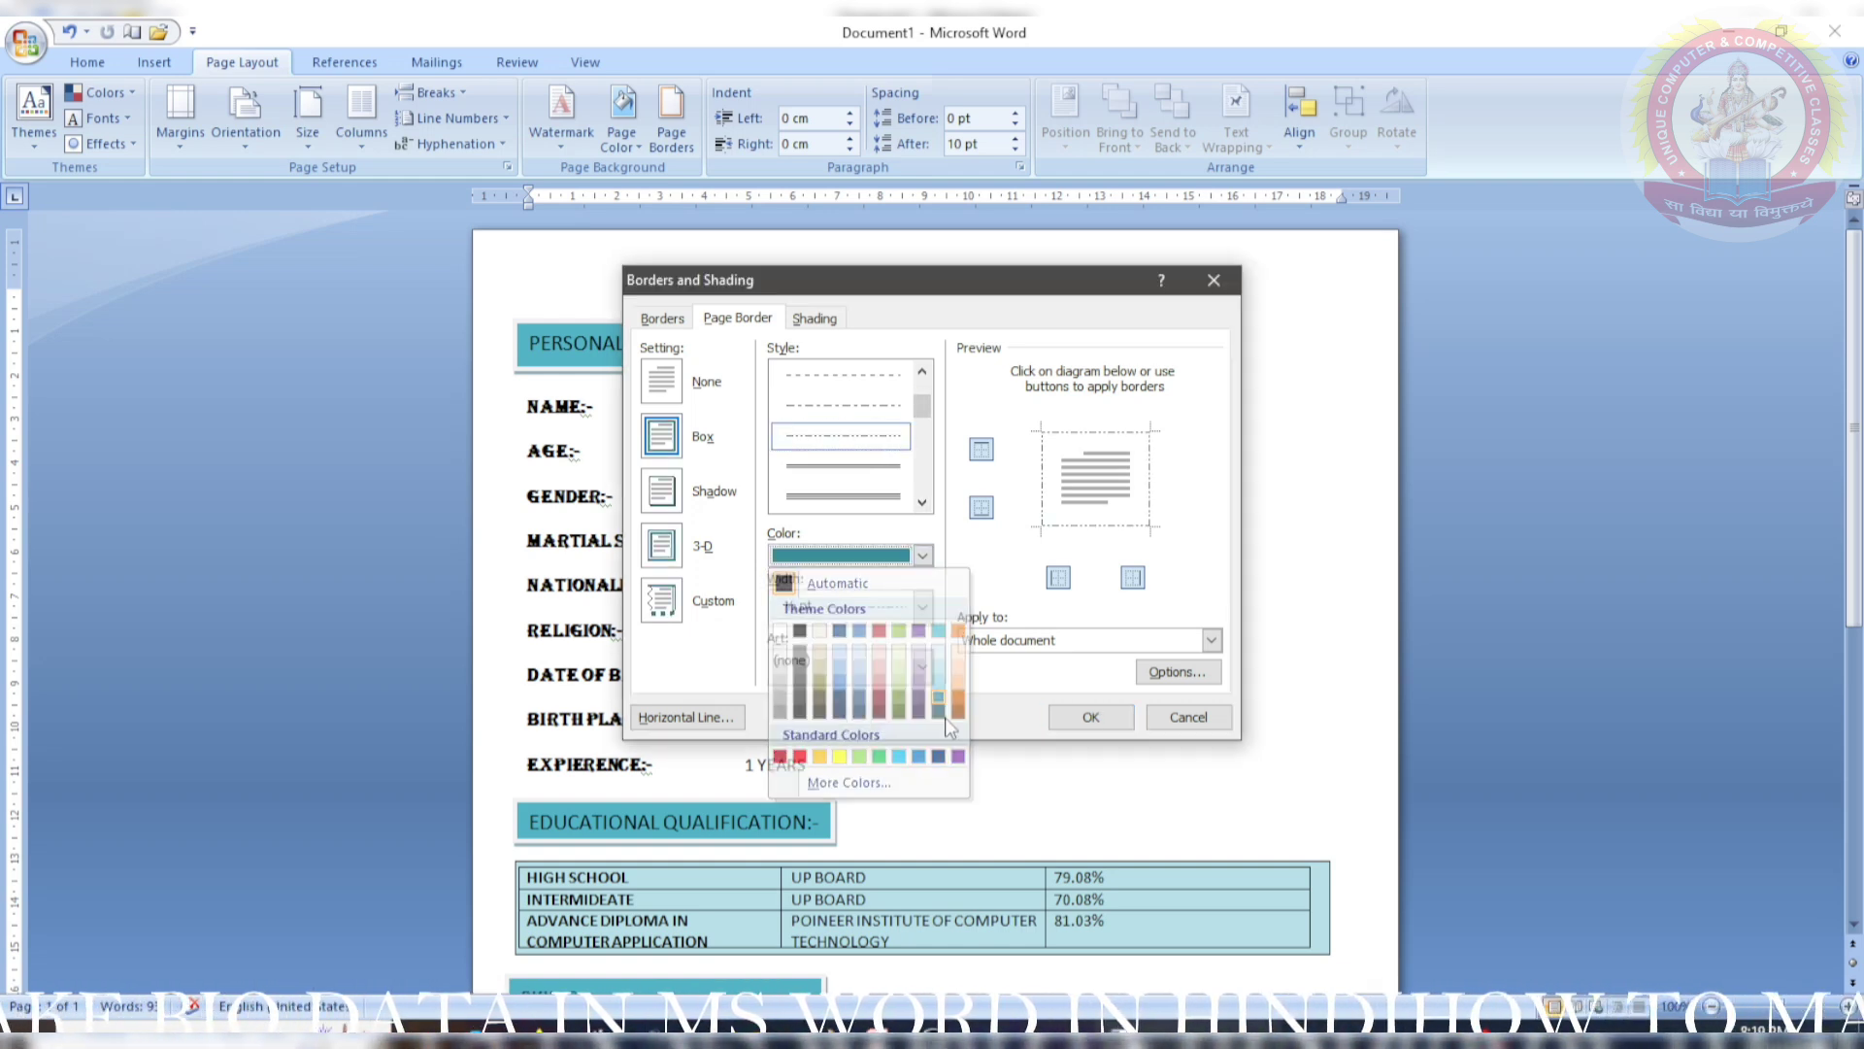
pyautogui.click(938, 689)
pyautogui.click(1091, 717)
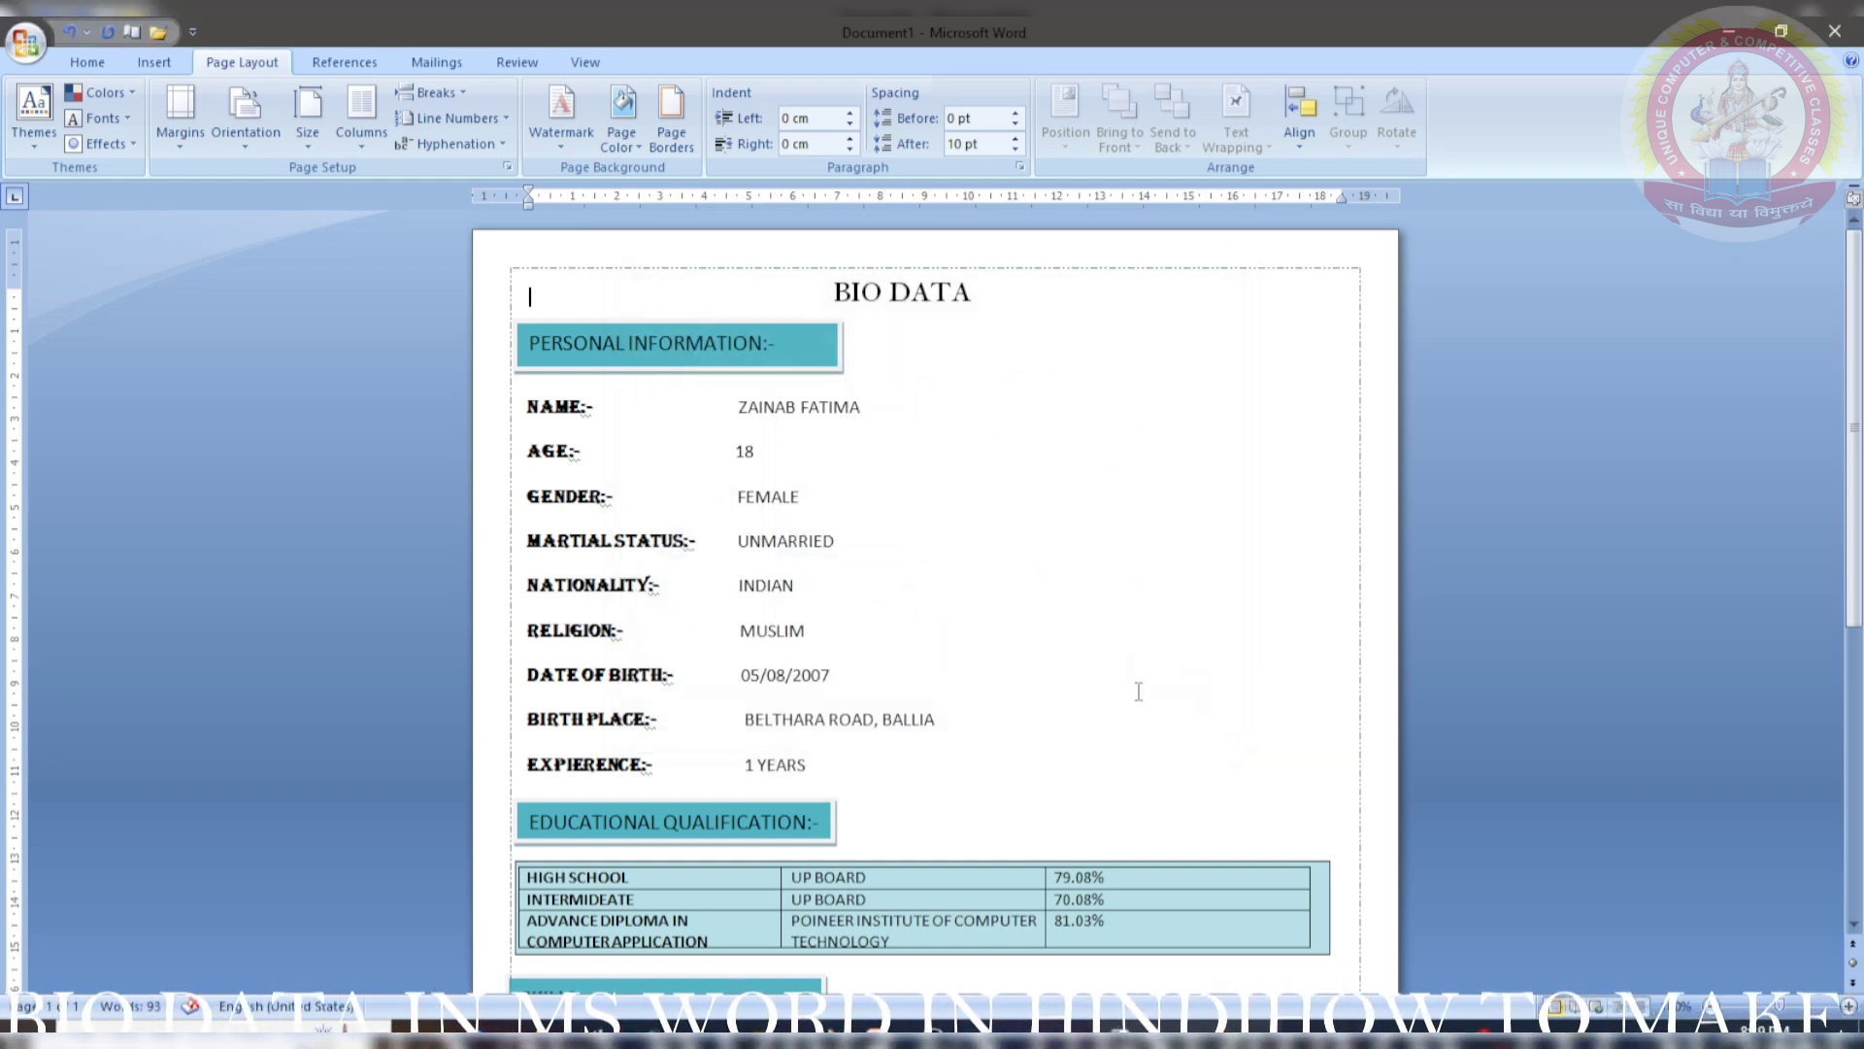
pyautogui.click(1507, 549)
# - Shift the SKILLS heading box and the education table slightly right
pyautogui.scroll(-1, 986, 430)
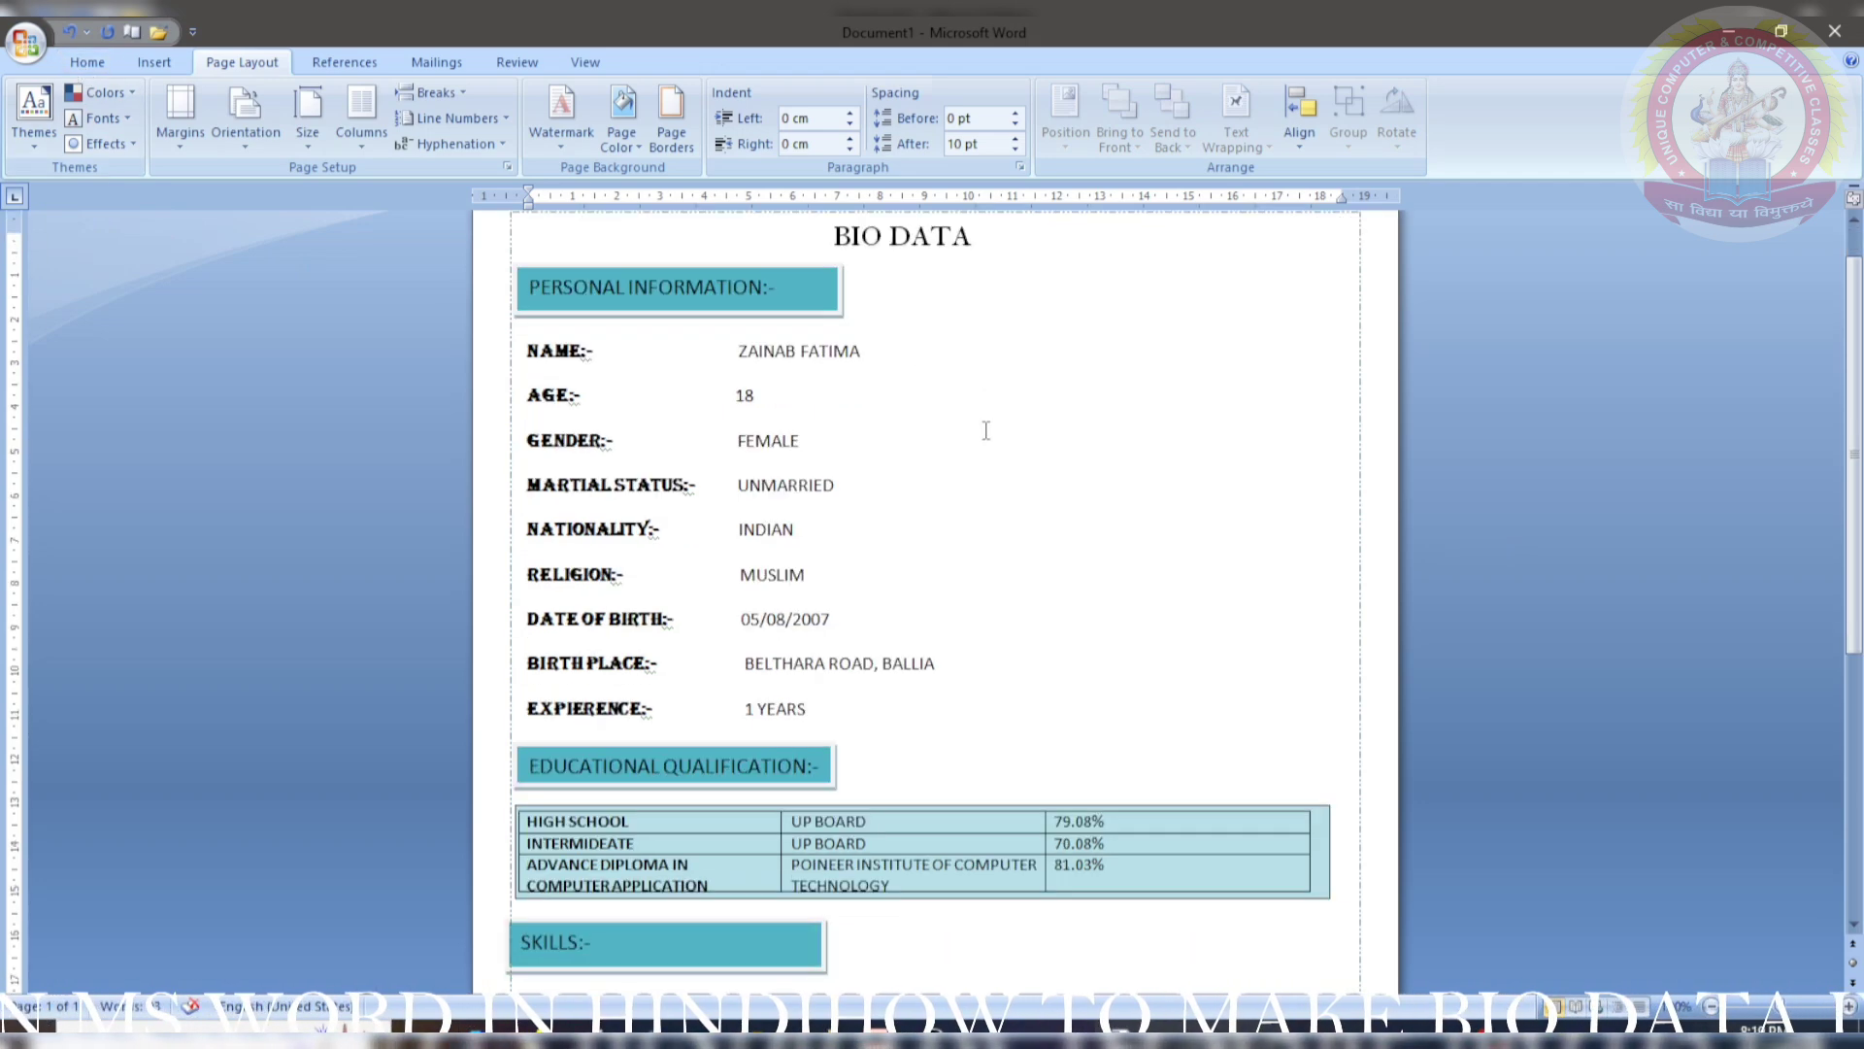
pyautogui.scroll(-5, 985, 430)
pyautogui.scroll(6, 979, 442)
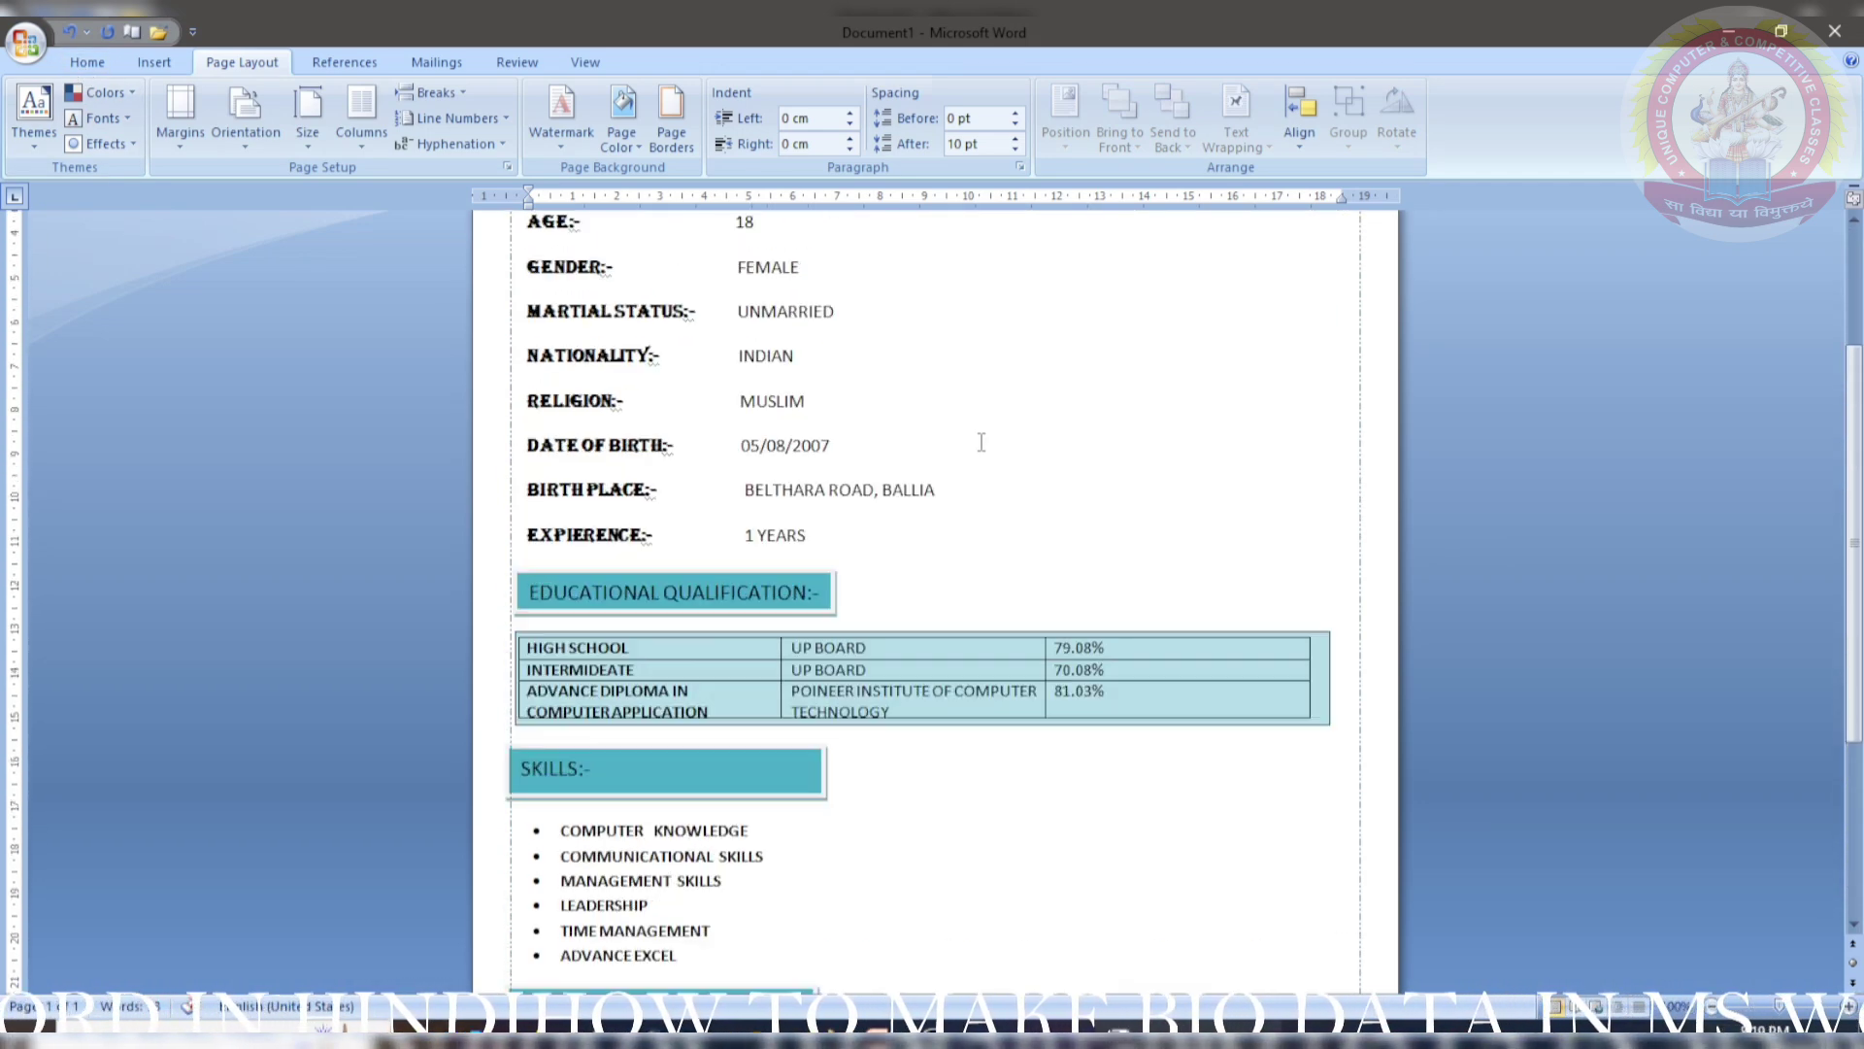
pyautogui.scroll(-6, 493, 383)
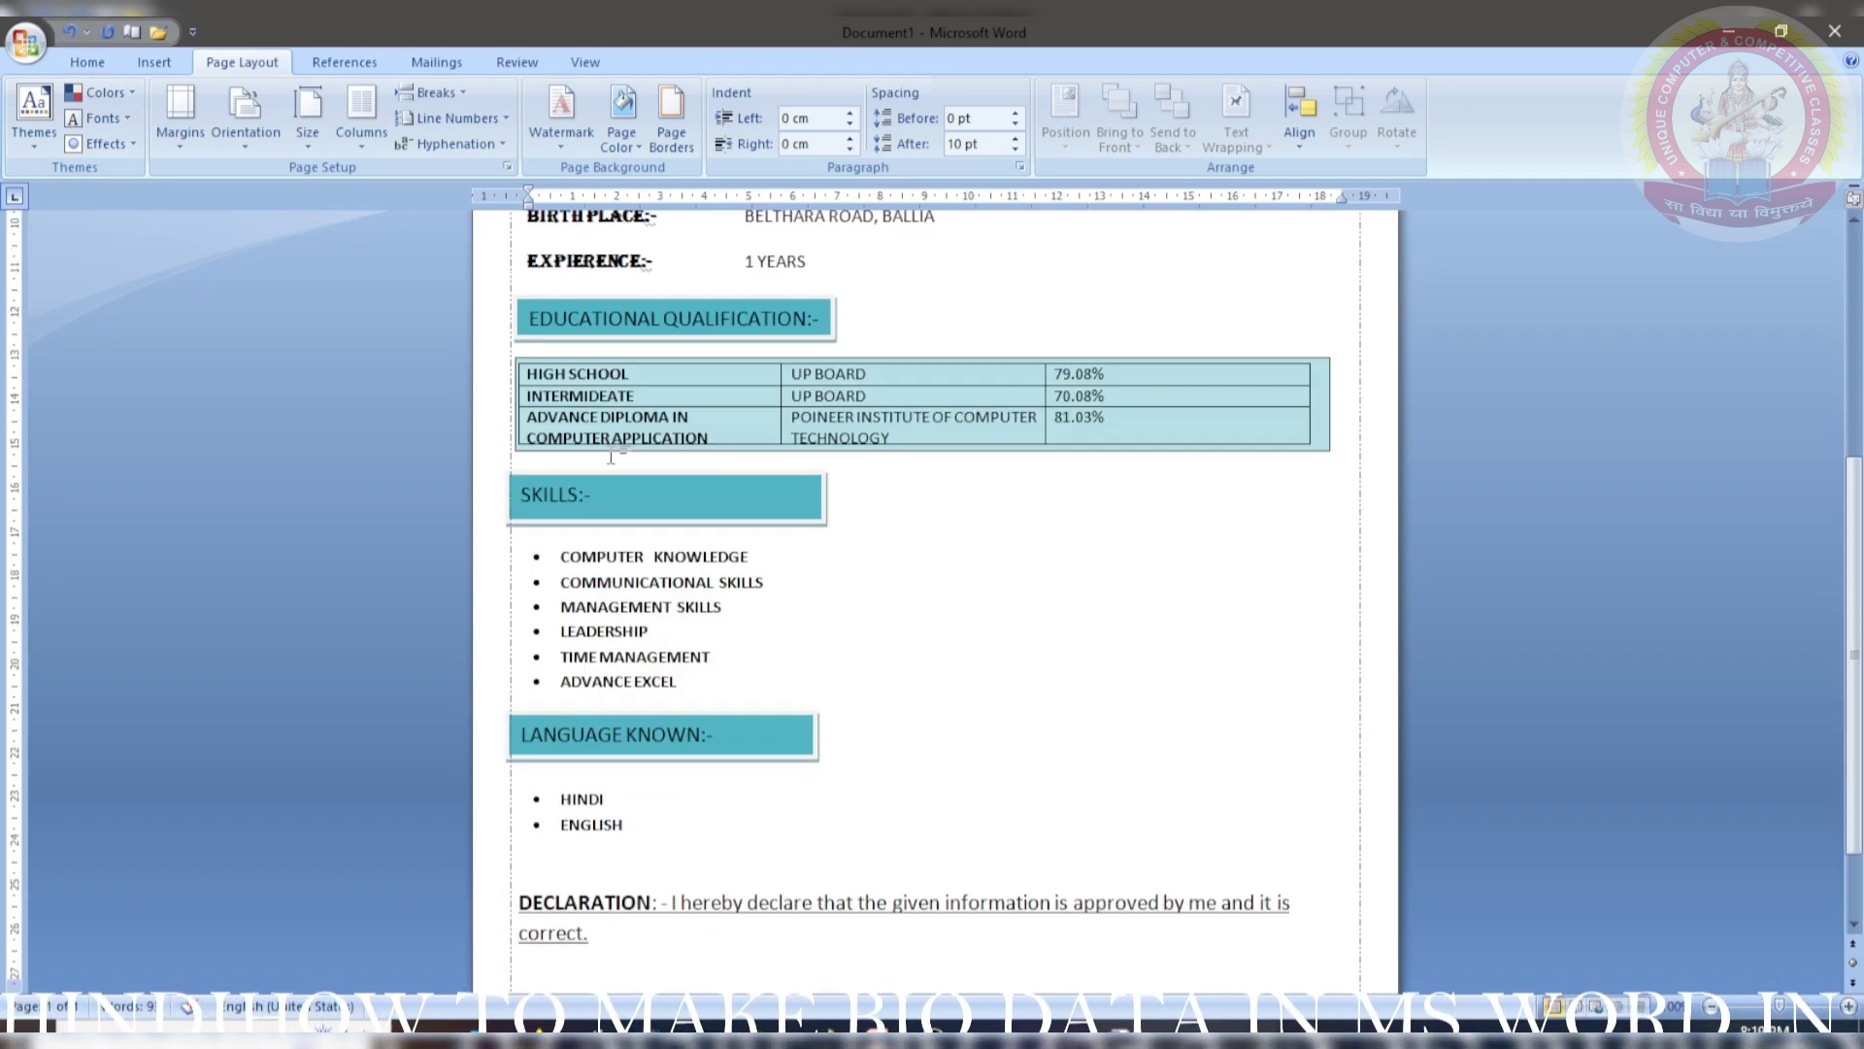
pyautogui.click(624, 453)
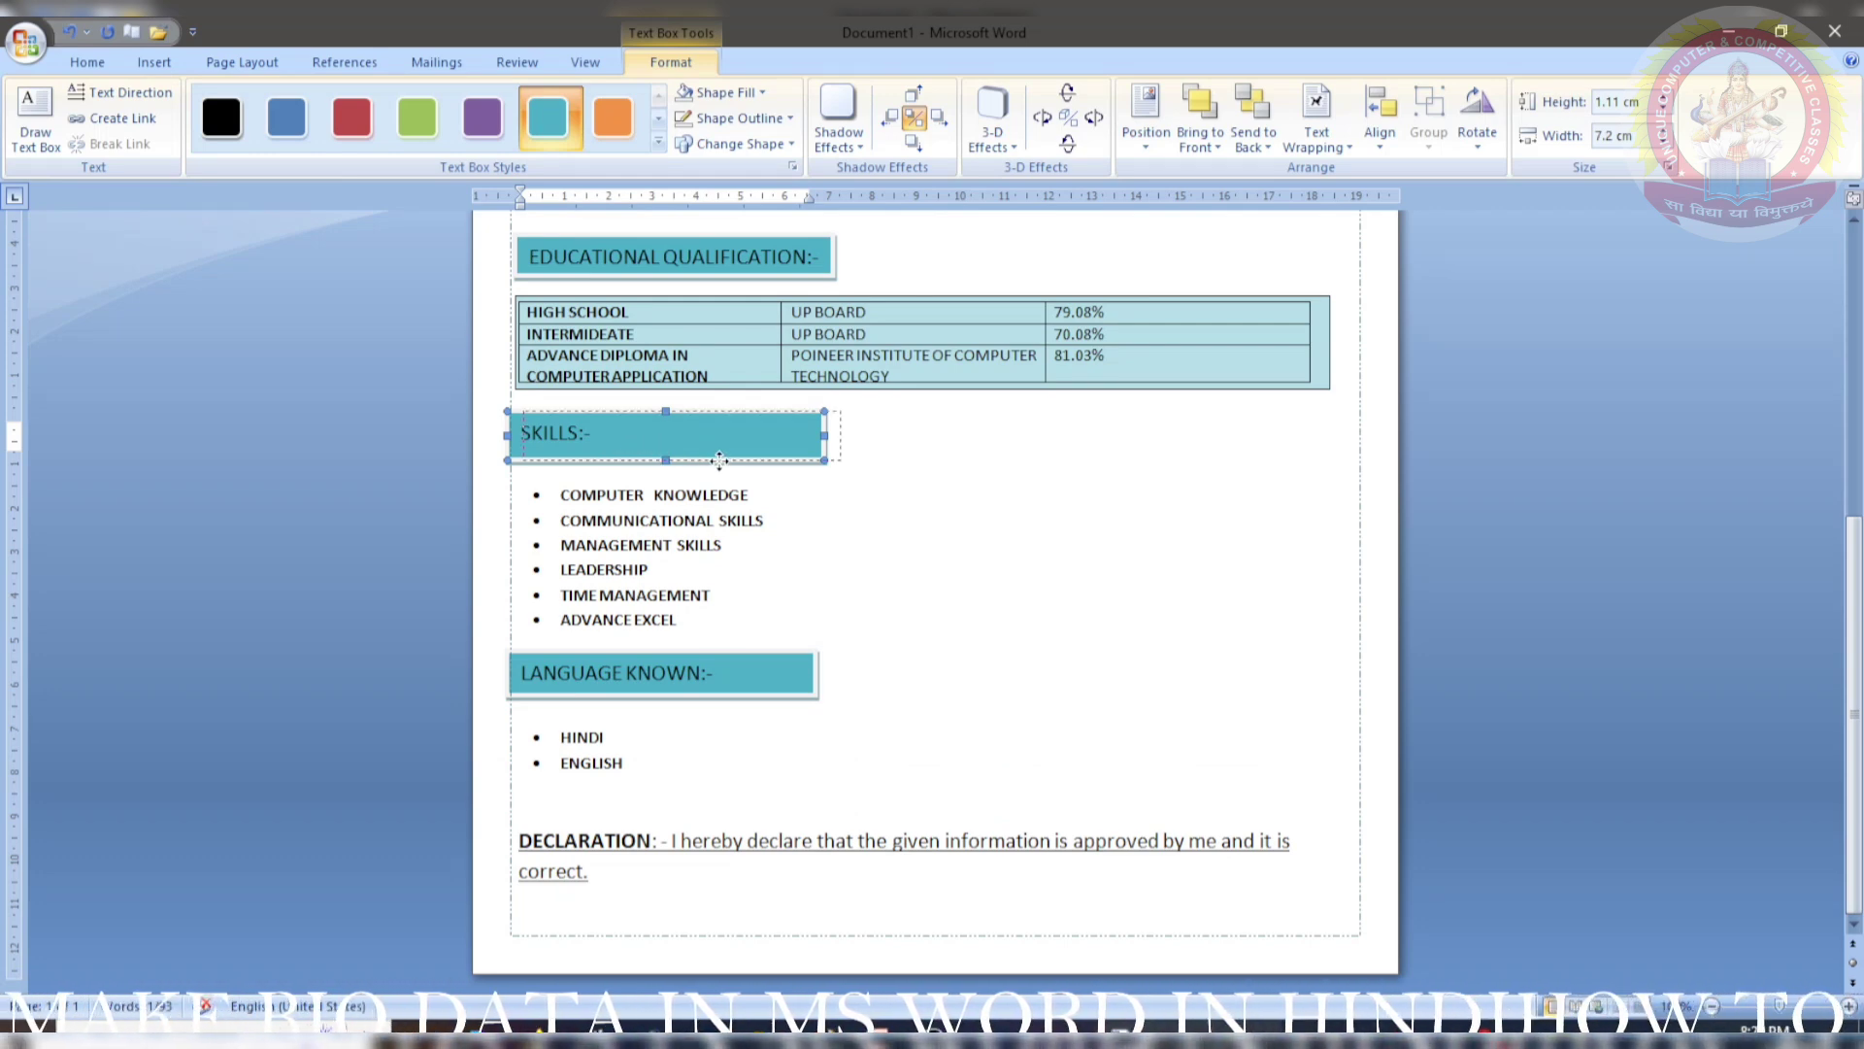
pyautogui.moveTo(716, 463); pyautogui.dragTo(716, 466)
pyautogui.click(782, 393)
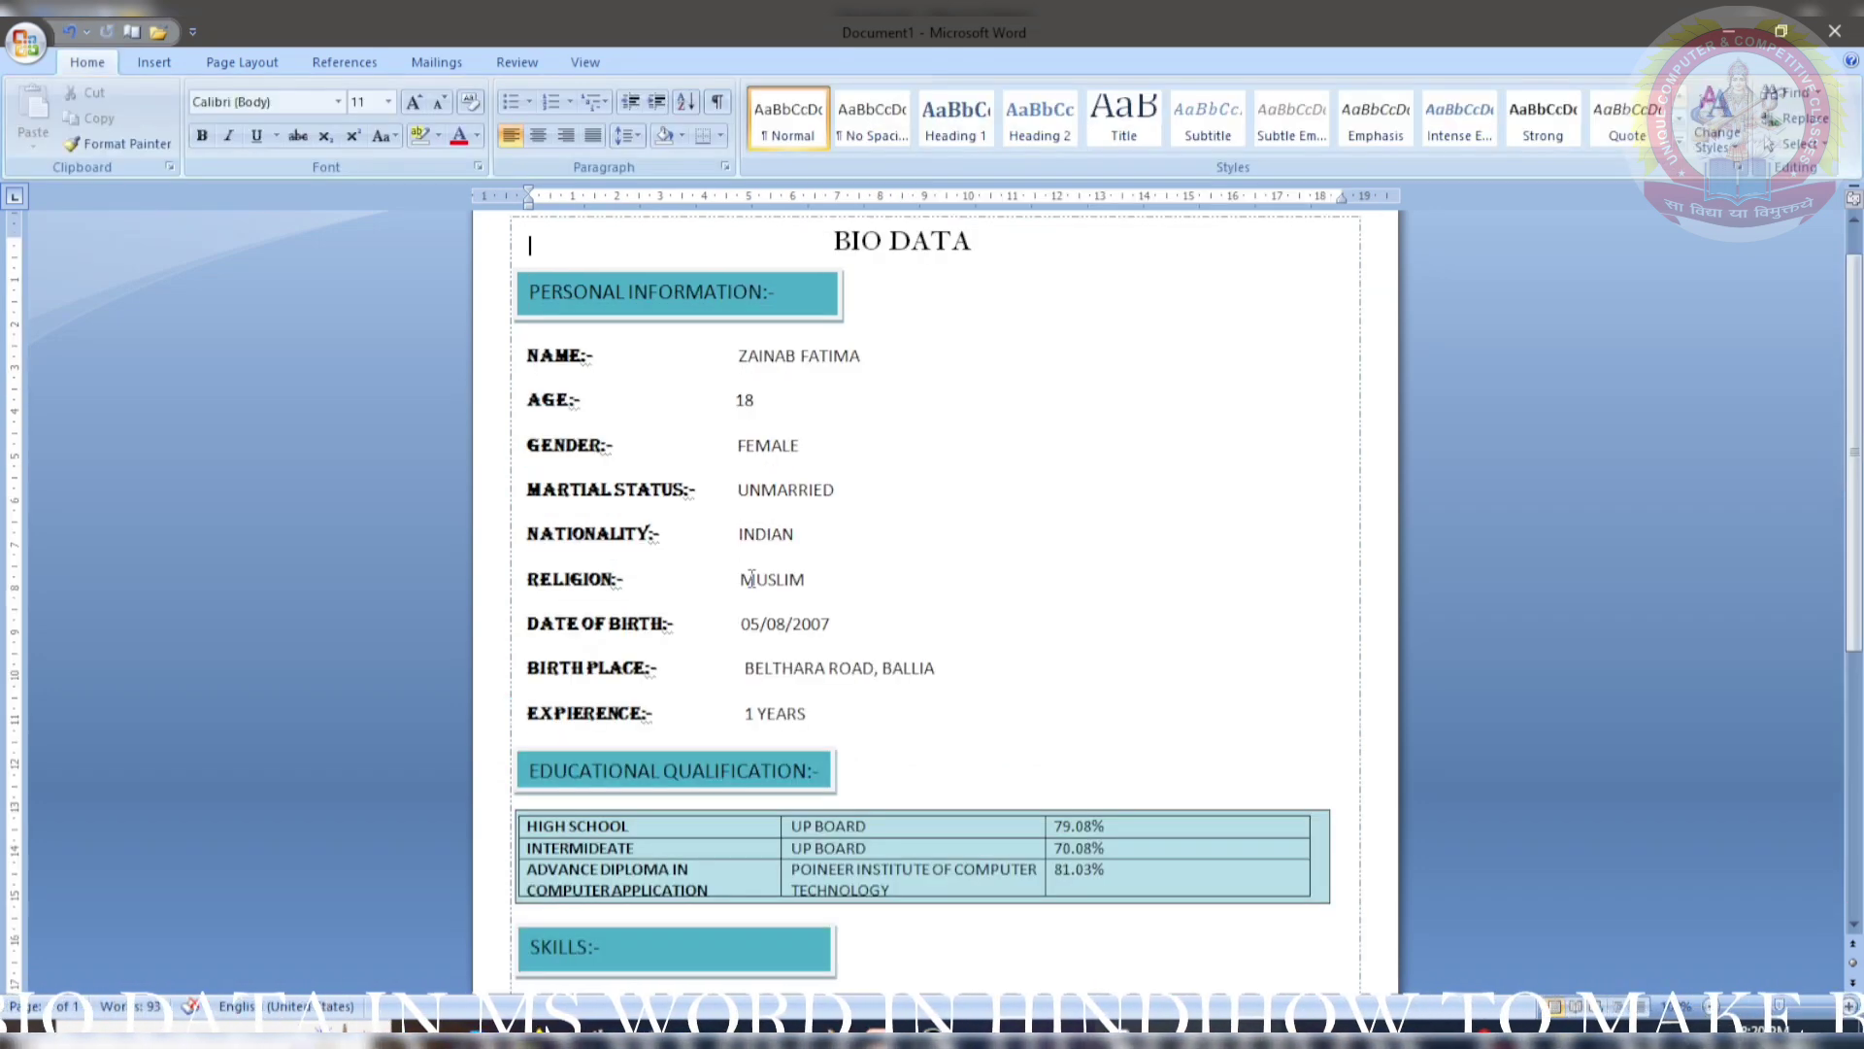
pyautogui.scroll(-3, 750, 677)
pyautogui.moveTo(707, 730); pyautogui.dragTo(697, 738)
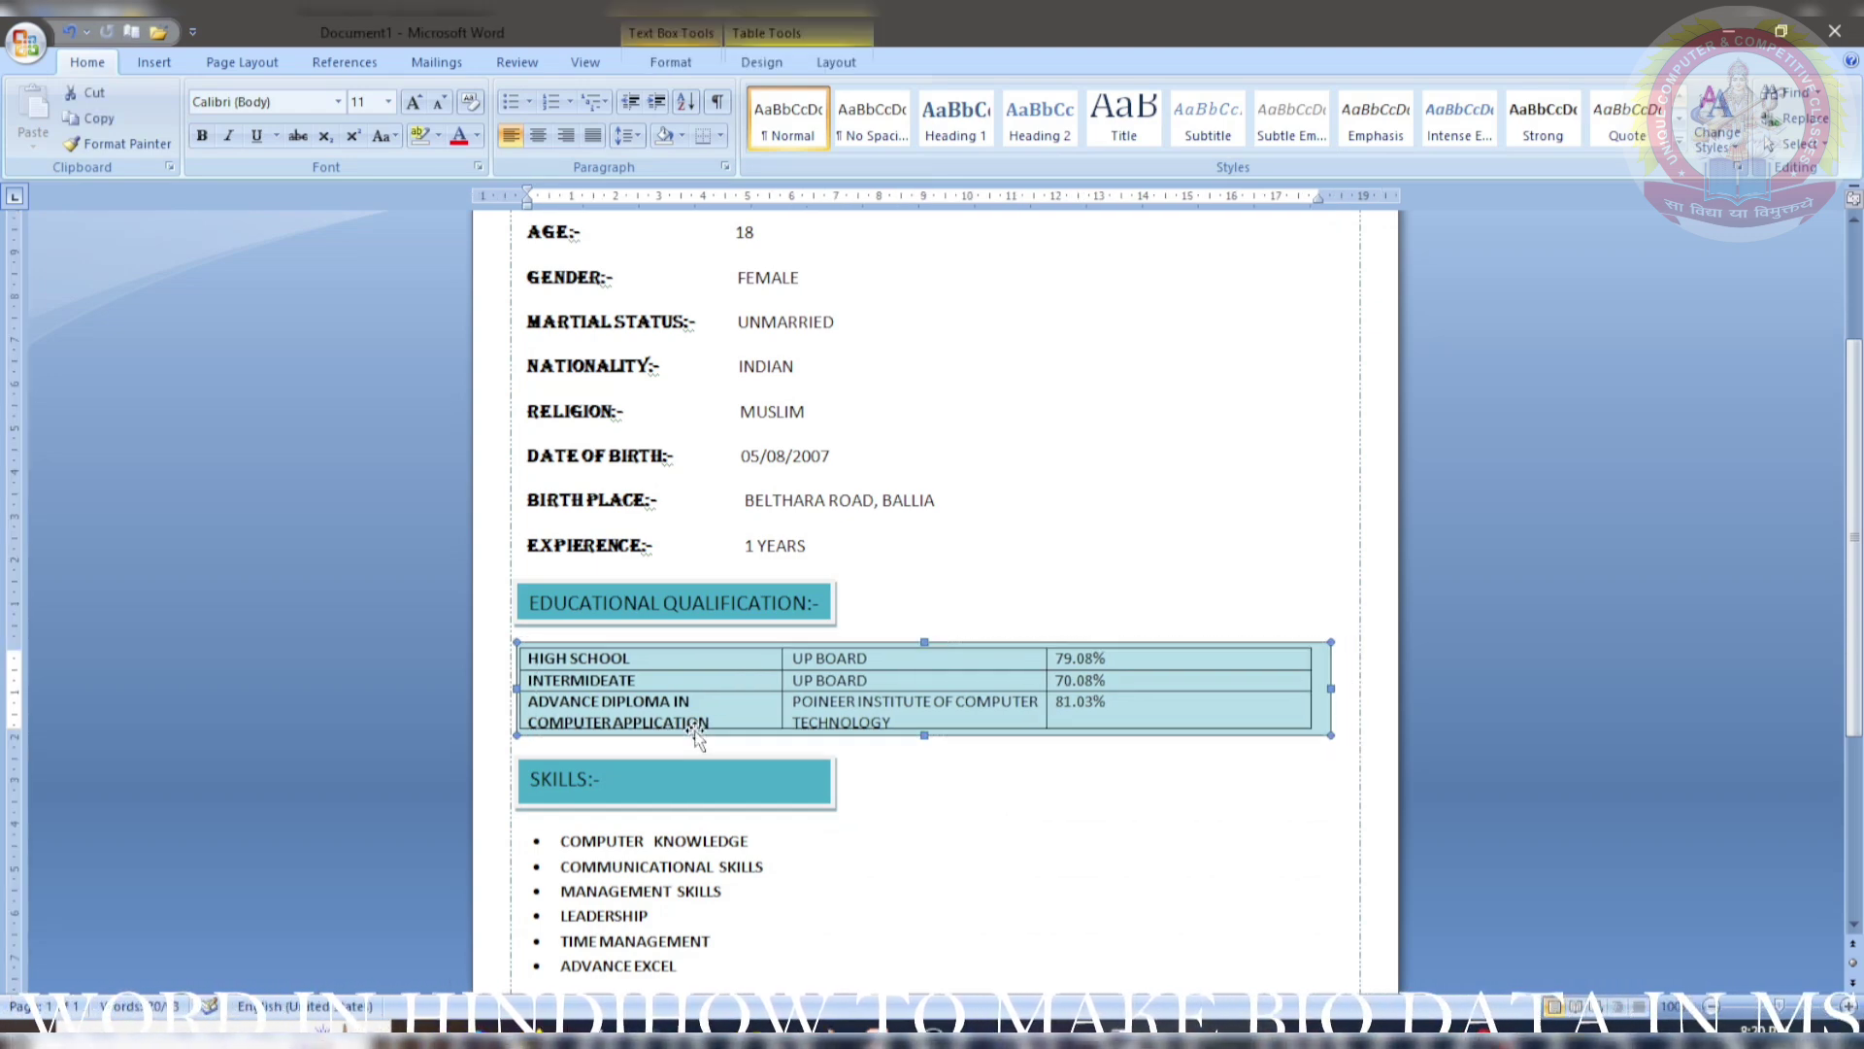
# - Move the LANGUAGE KNOWN heading box right to align with the other headings
pyautogui.scroll(-5, 697, 738)
pyautogui.click(683, 766)
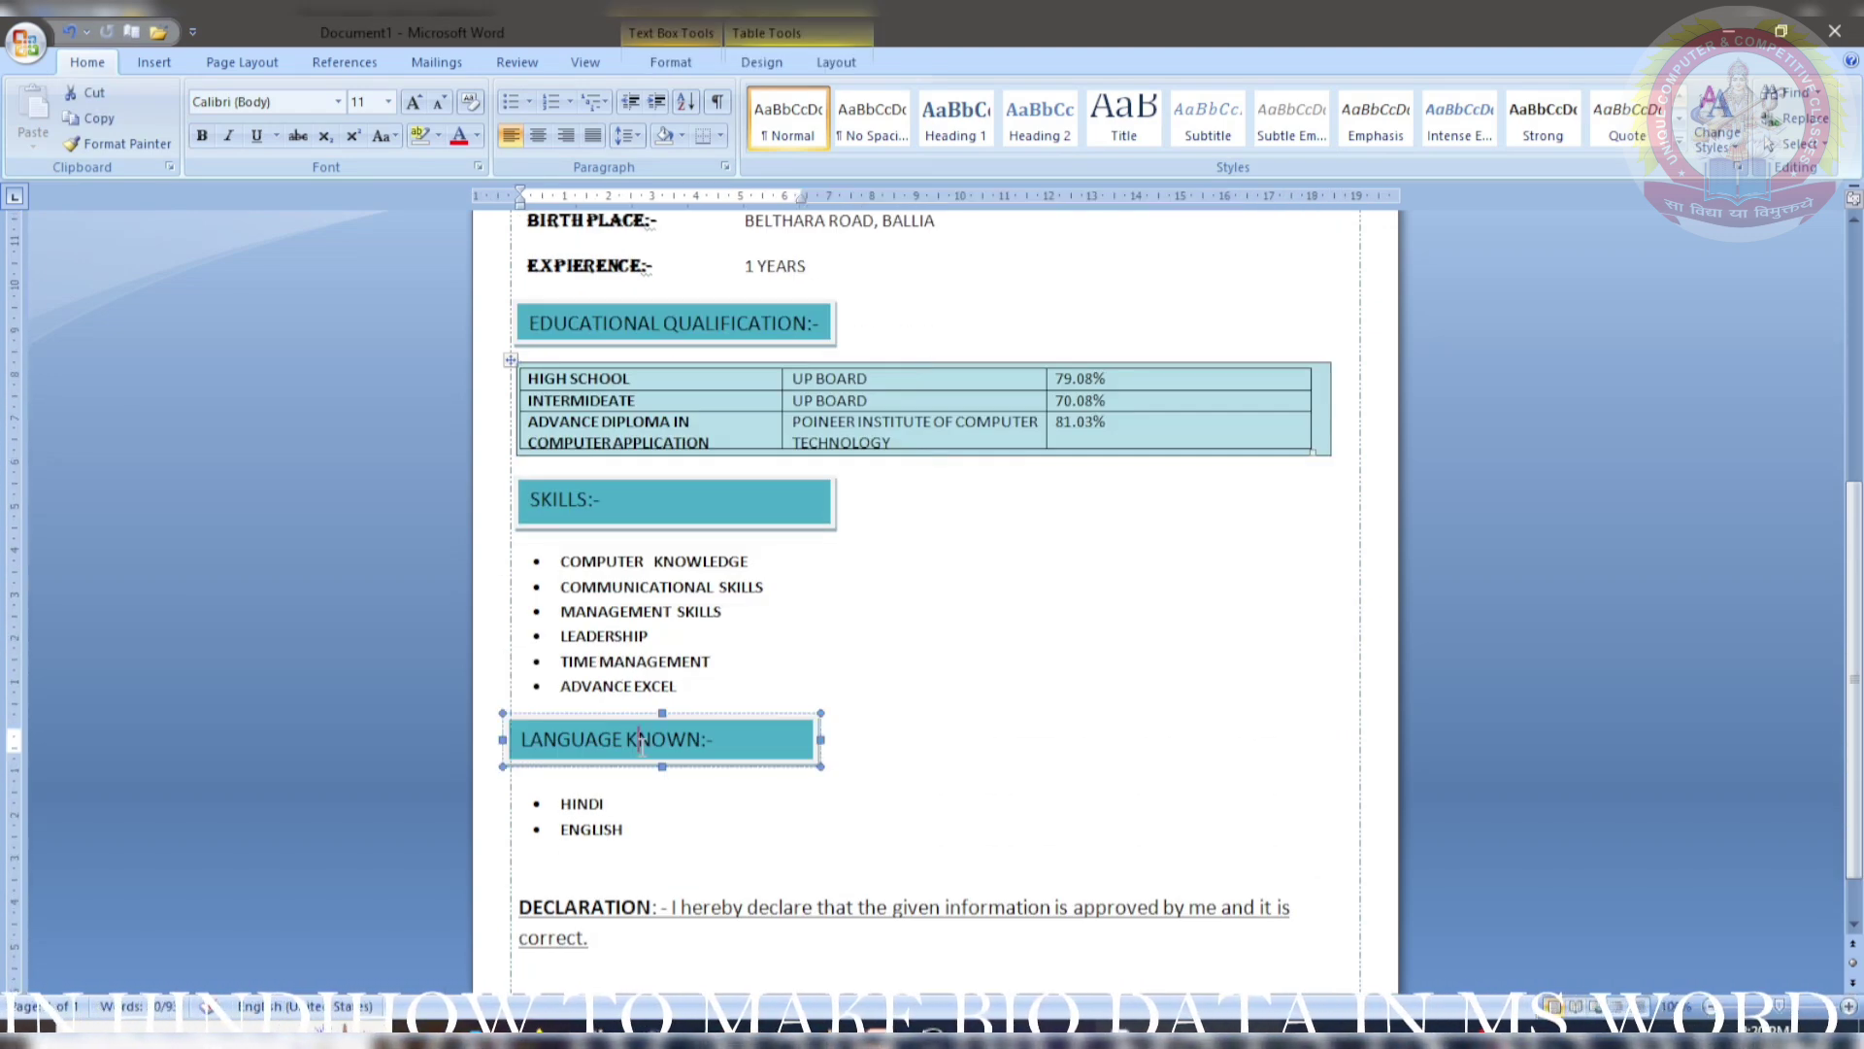
pyautogui.moveTo(682, 766); pyautogui.dragTo(699, 770)
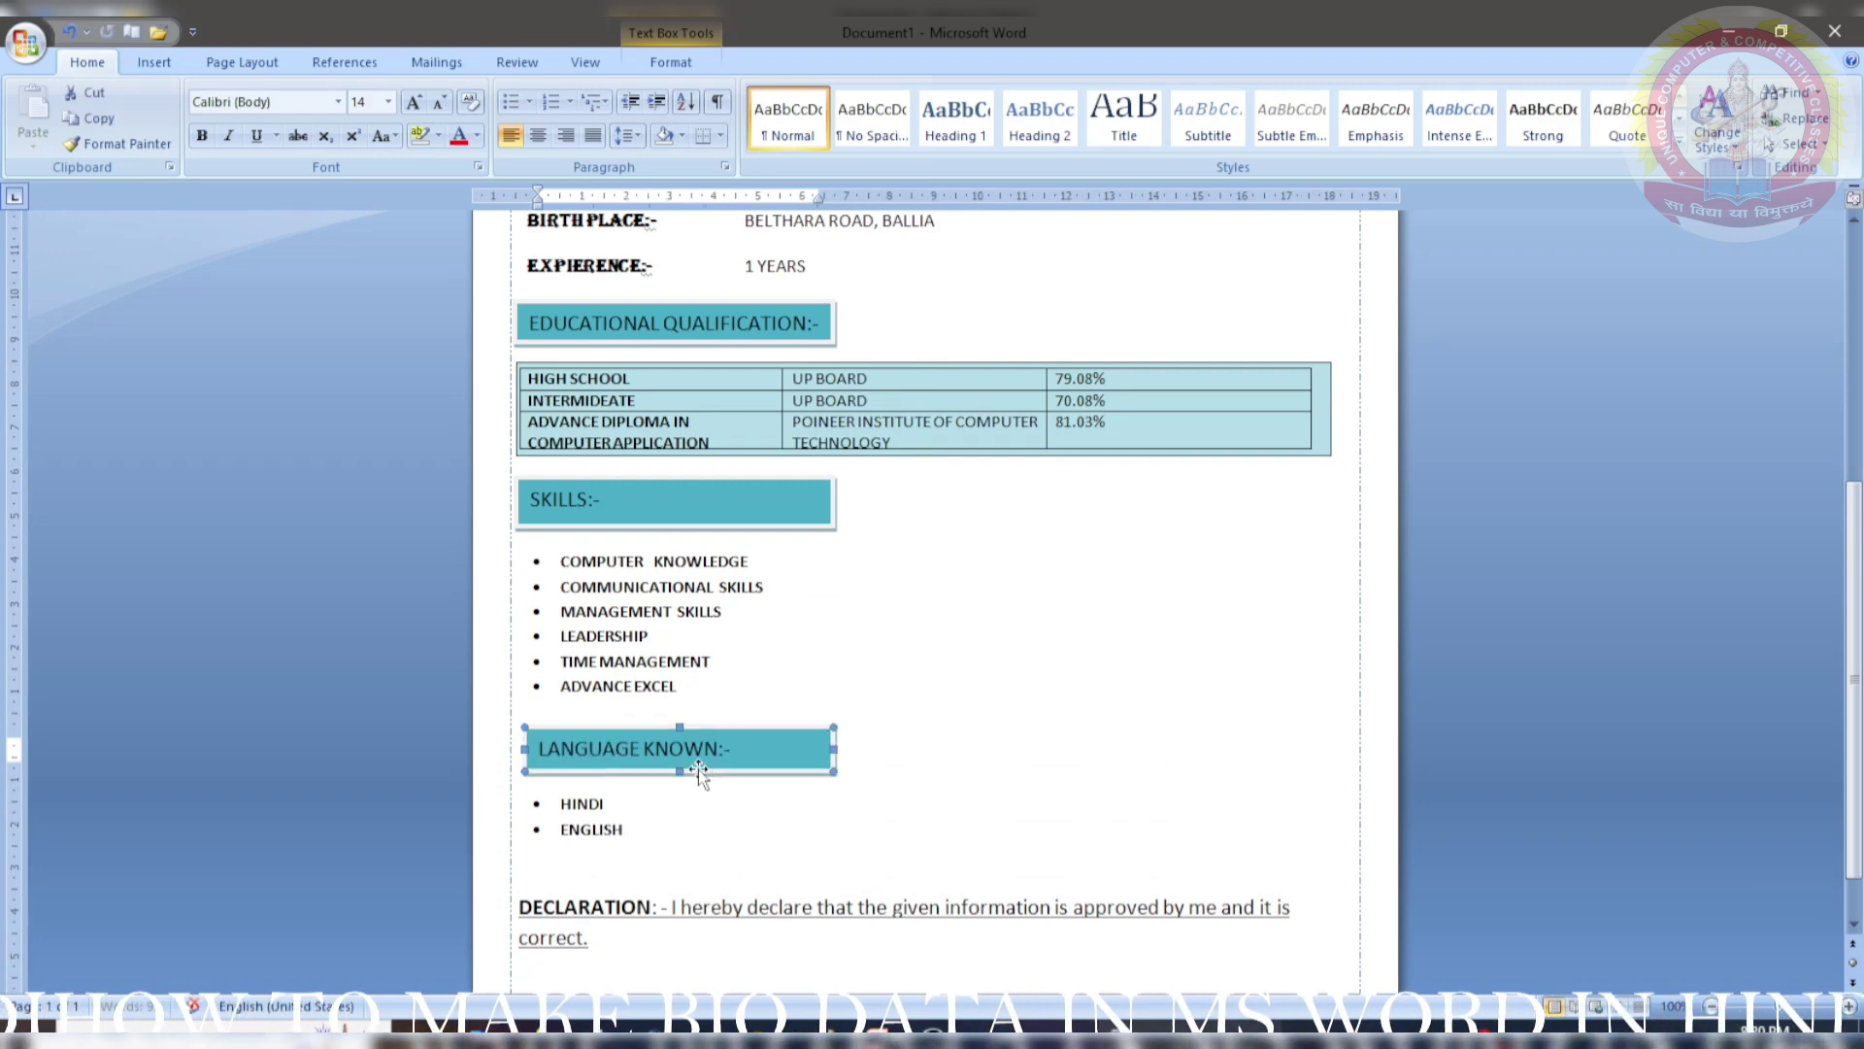
pyautogui.scroll(-1, 699, 769)
pyautogui.click(721, 763)
pyautogui.click(1022, 671)
pyautogui.scroll(7, 927, 690)
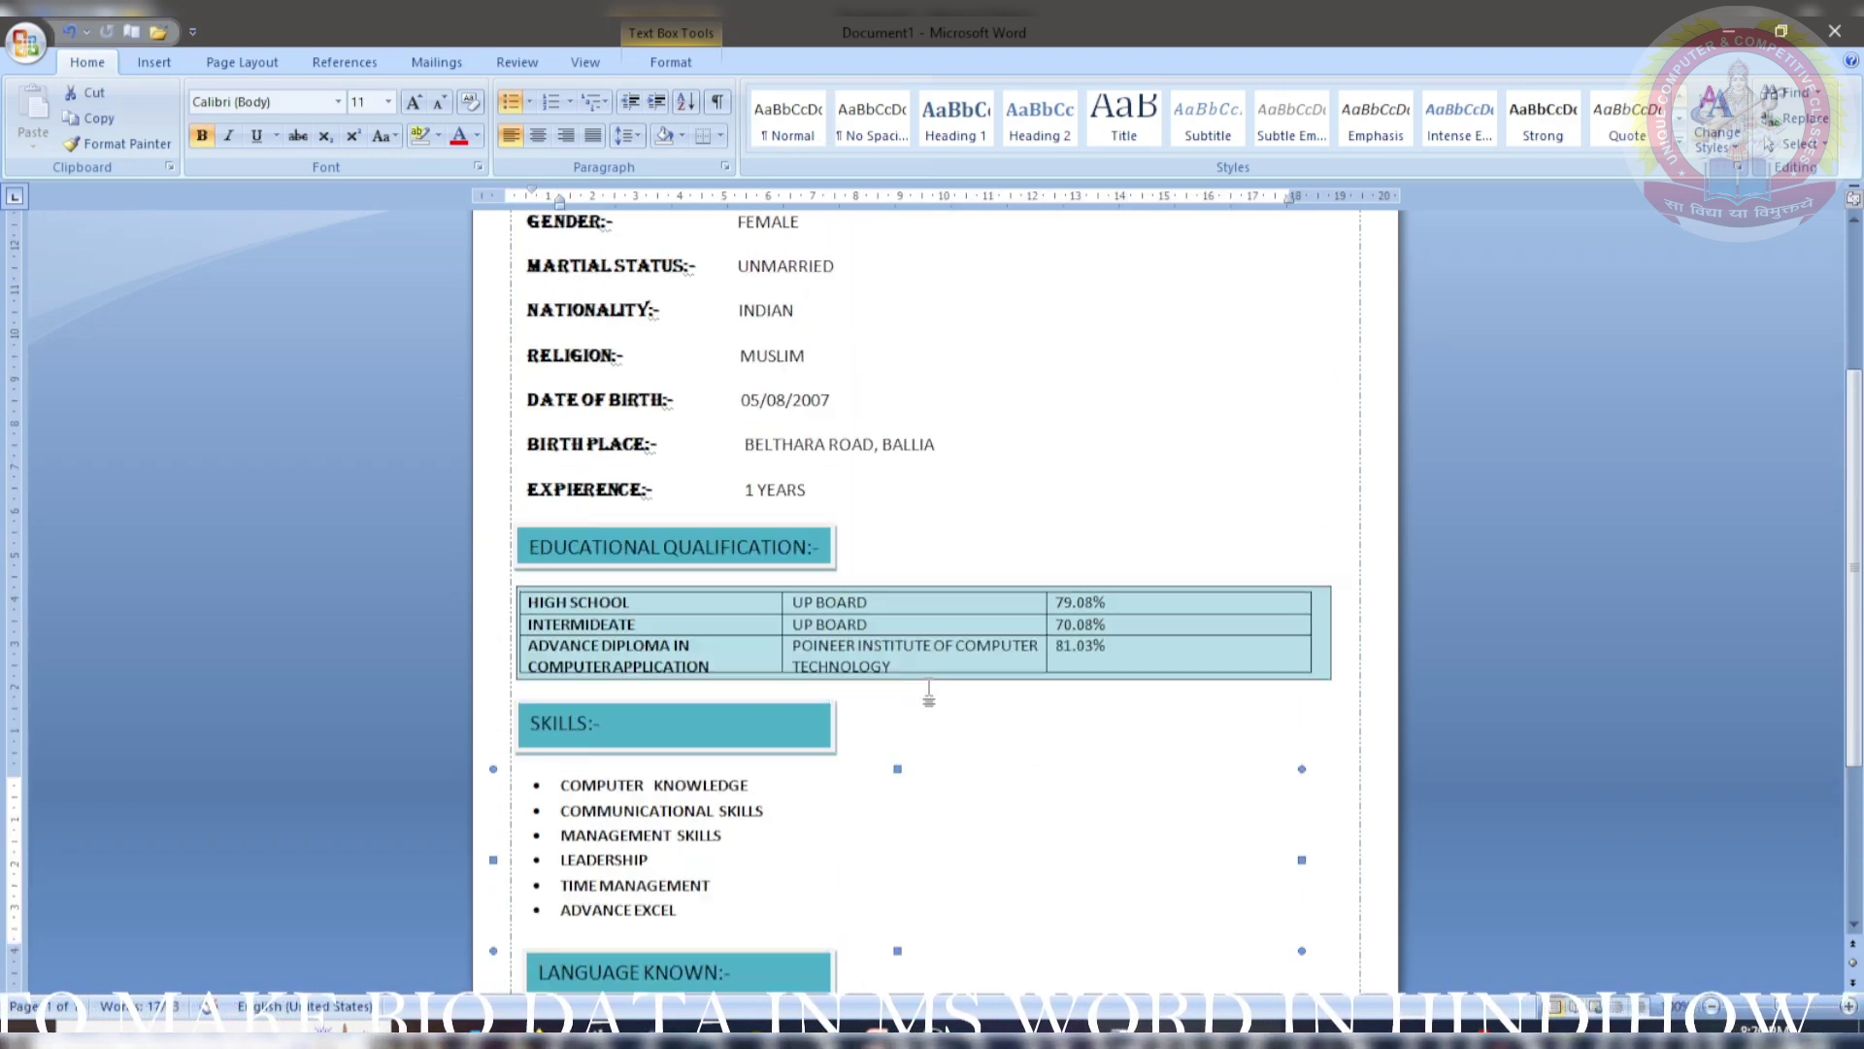
pyautogui.scroll(-7, 925, 690)
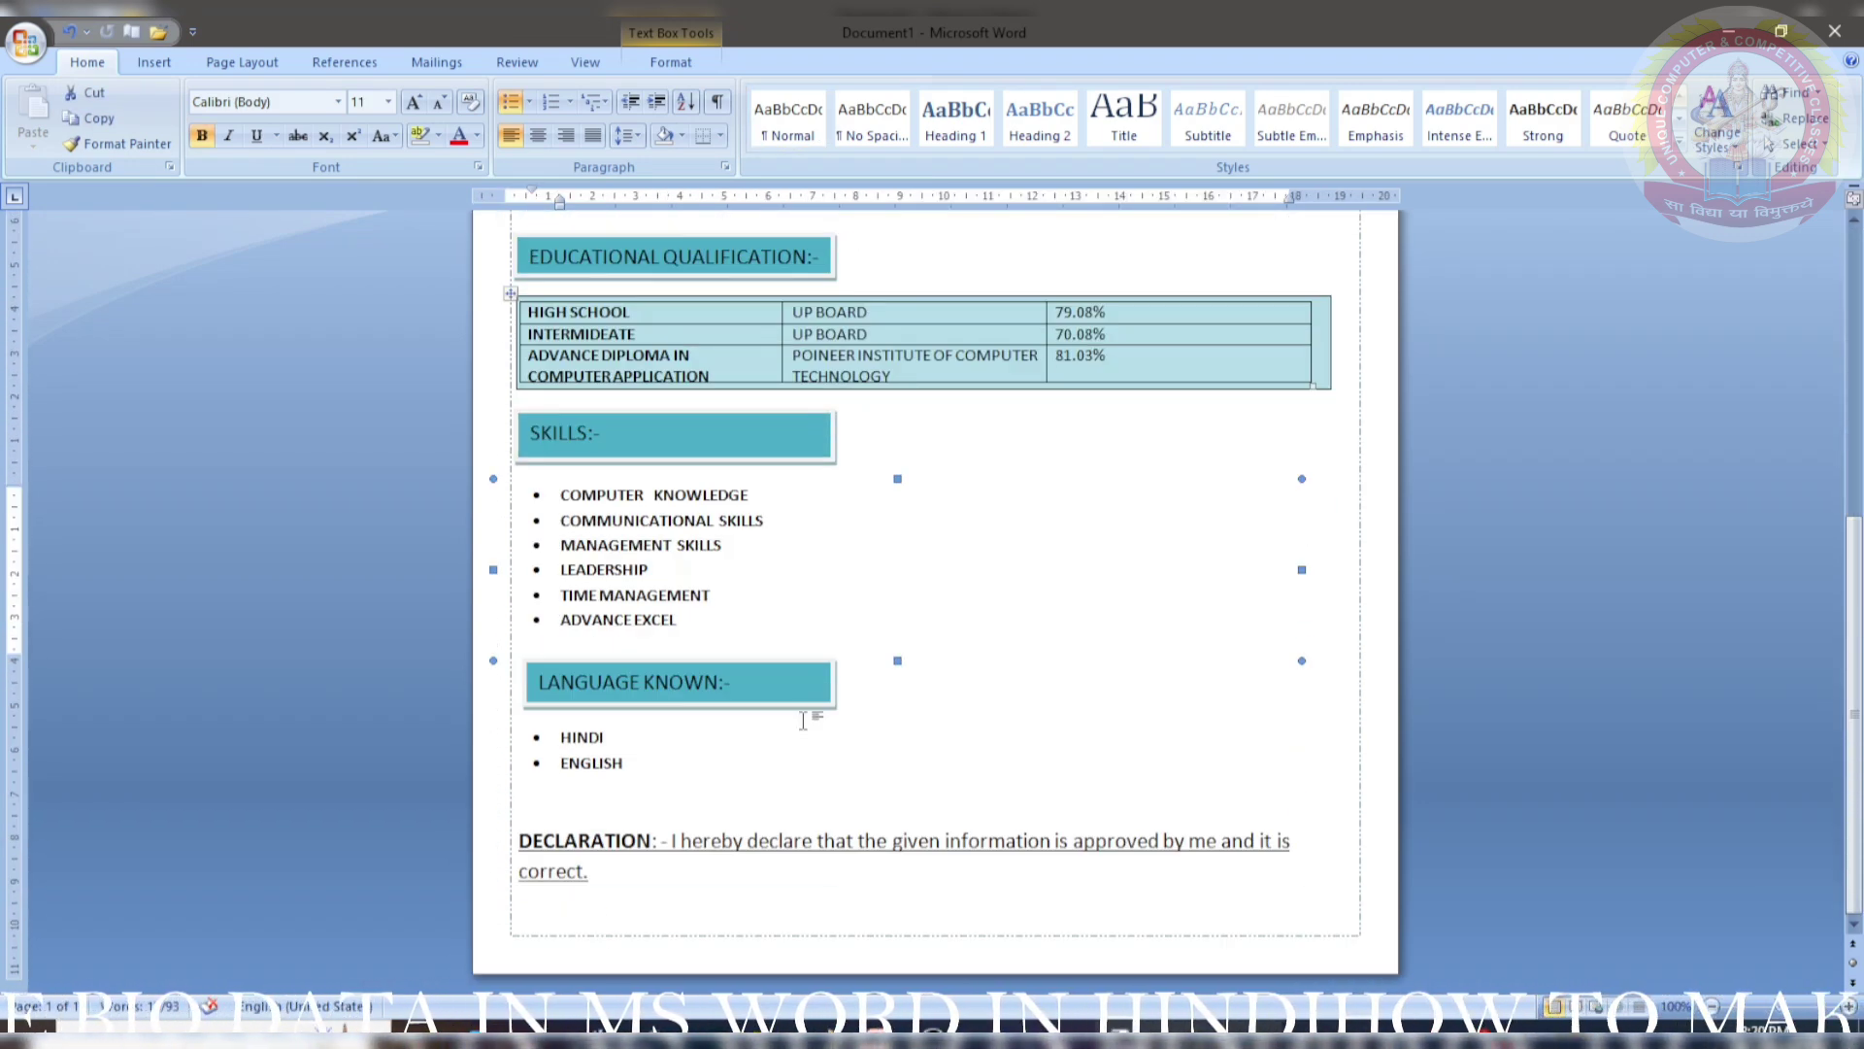
pyautogui.doubleClick(792, 712)
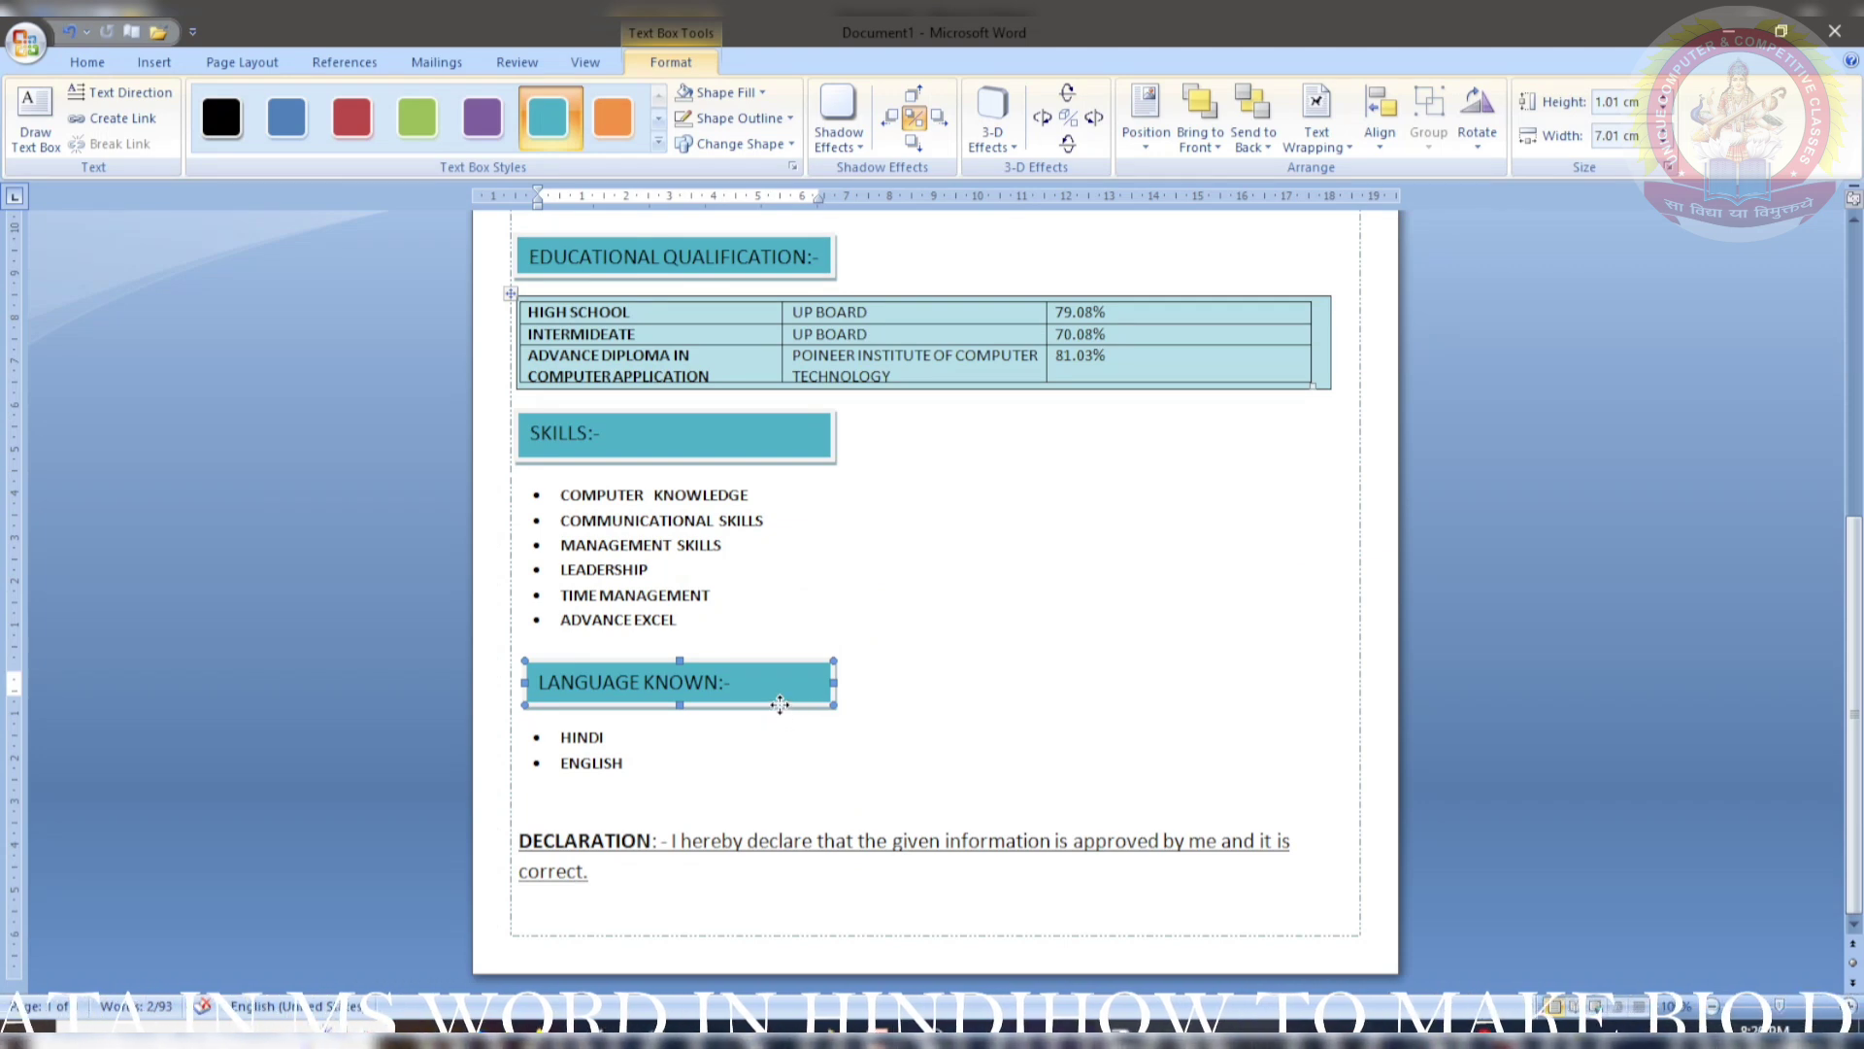
pyautogui.hotkey('ctrl', 'Home')
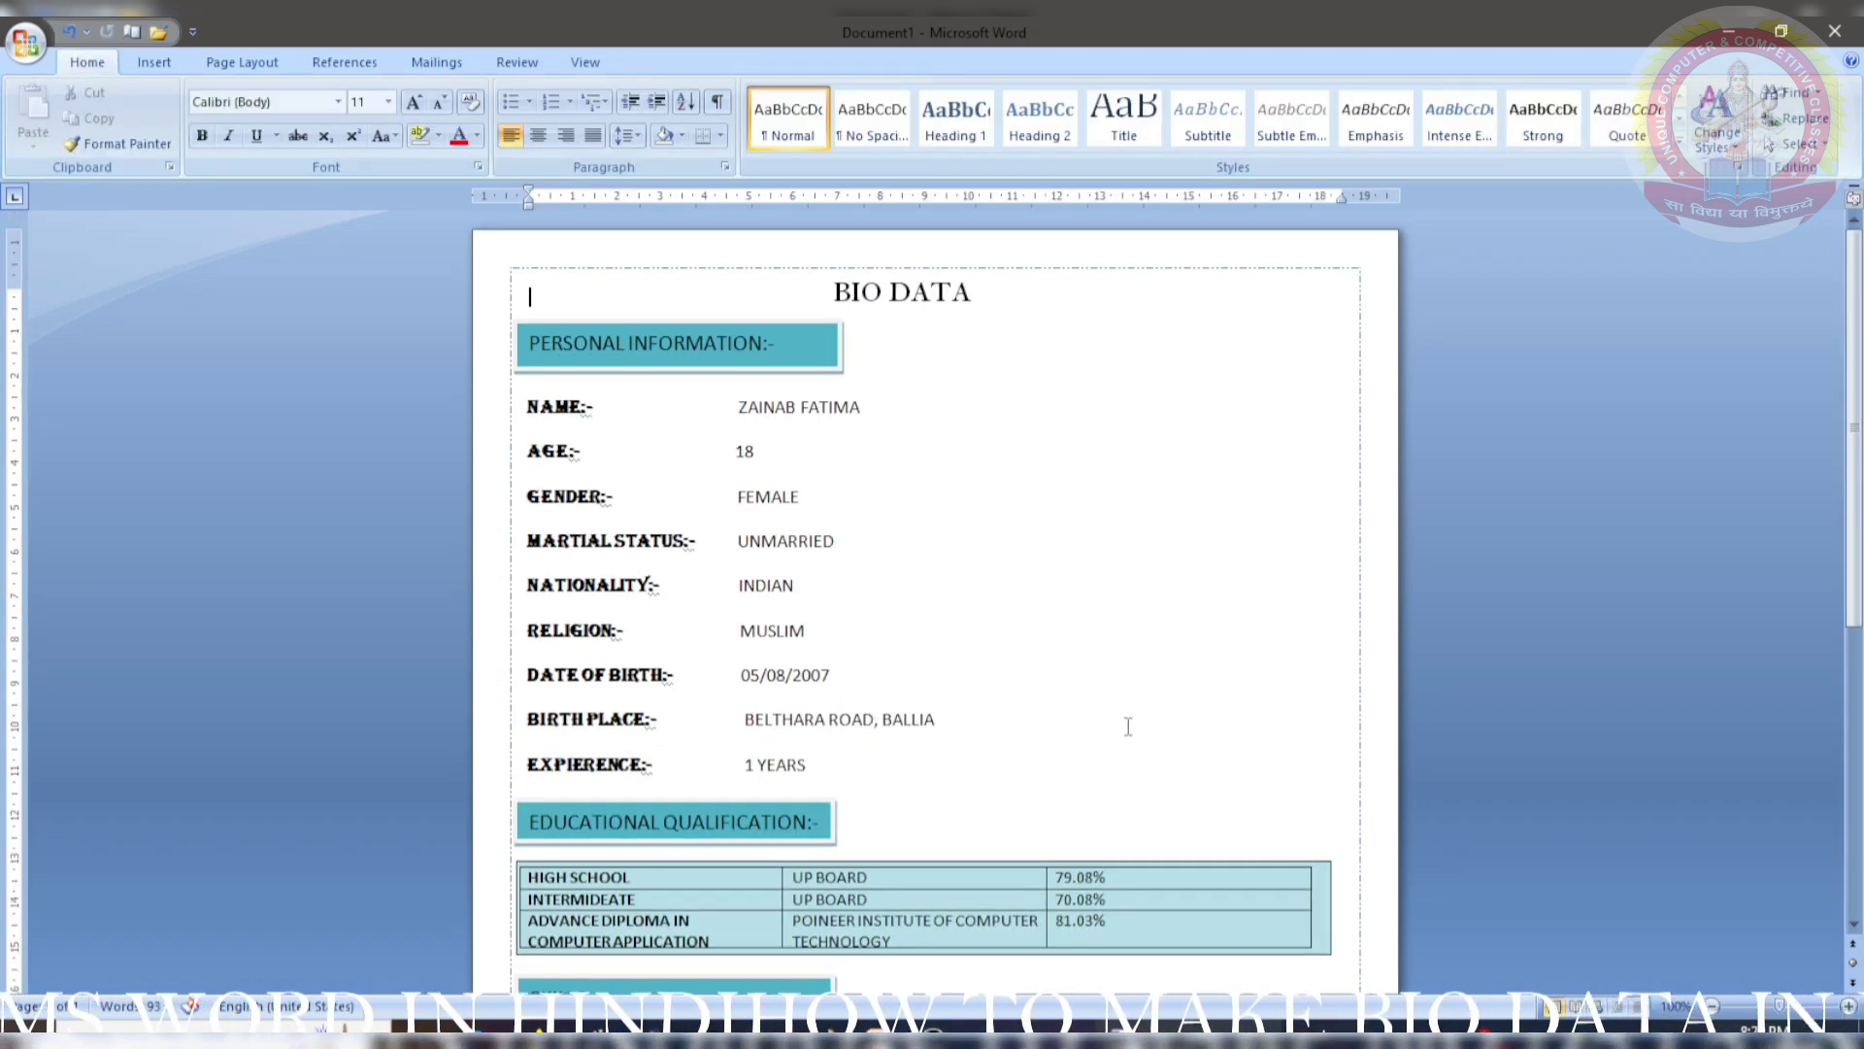
# - Change the NAME, AGE, GENDER and MARTIAL STATUS labels to end with ': -'
pyautogui.rightClick(584, 414)
pyautogui.click(618, 442)
pyautogui.rightClick(573, 464)
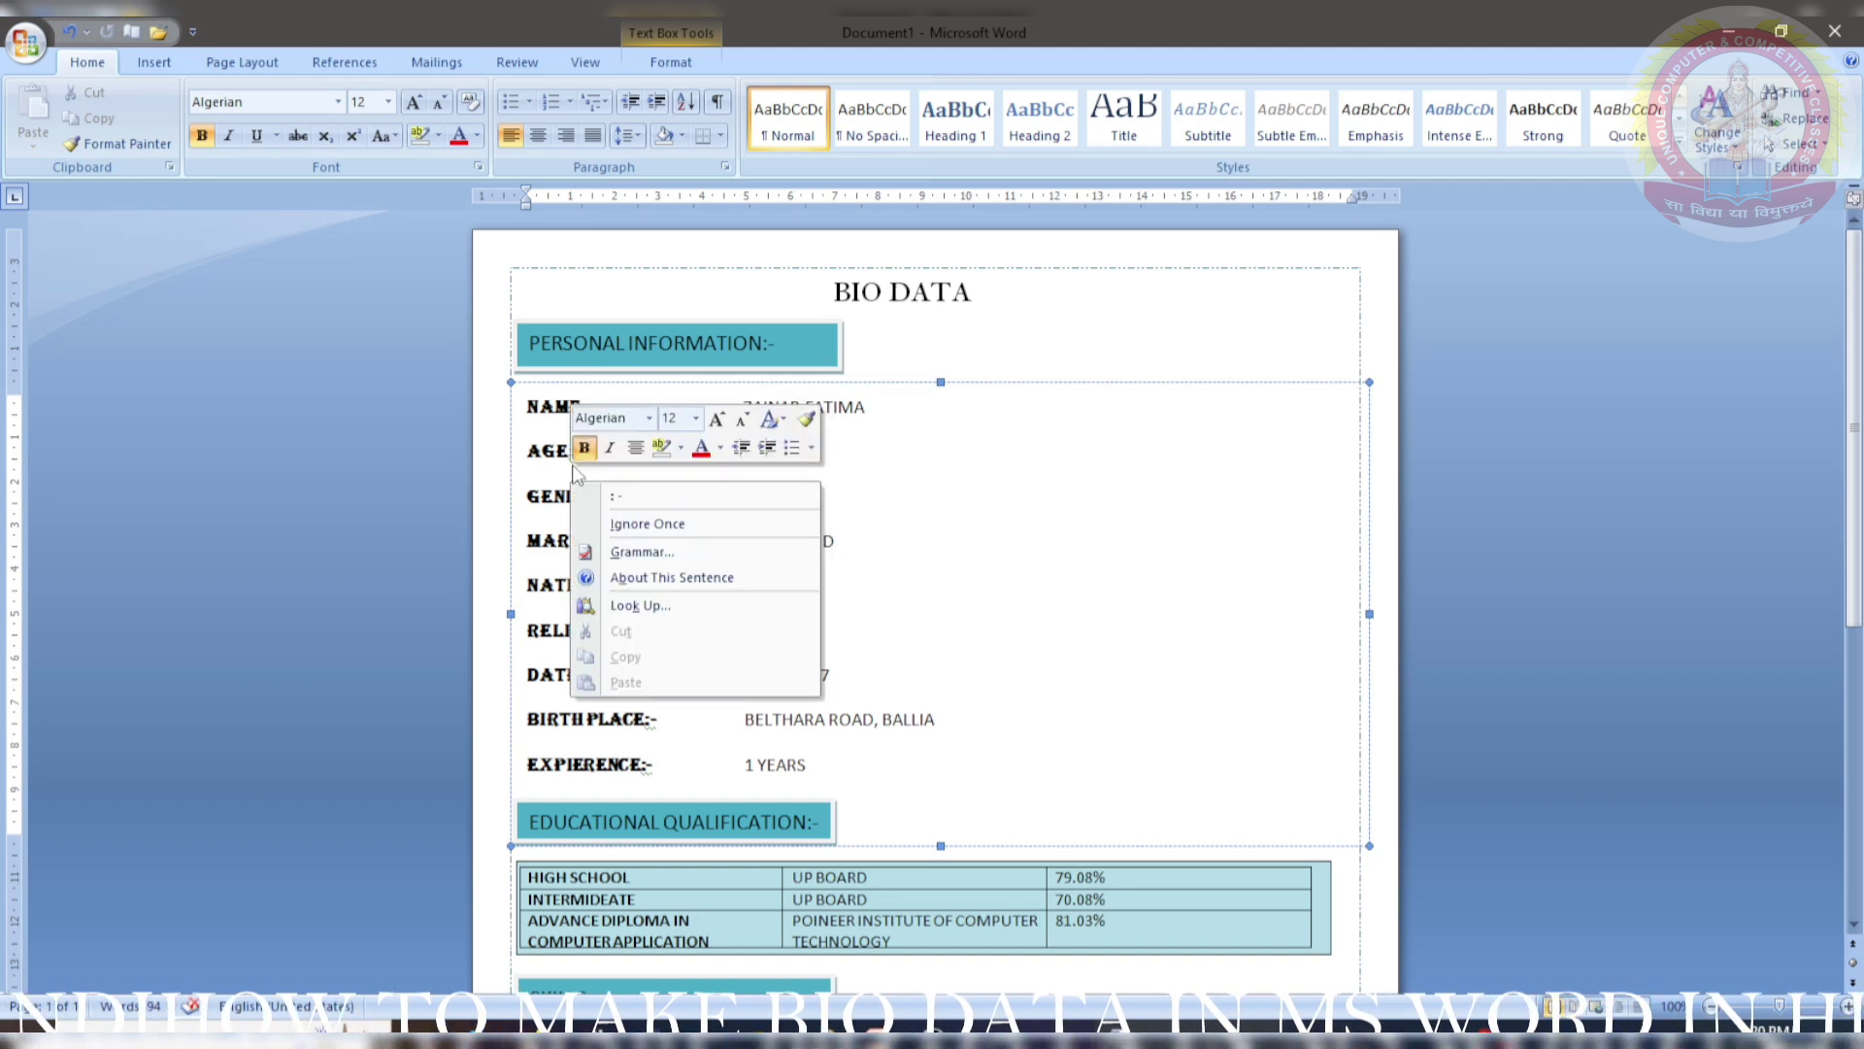
pyautogui.click(615, 495)
pyautogui.rightClick(603, 505)
pyautogui.click(644, 541)
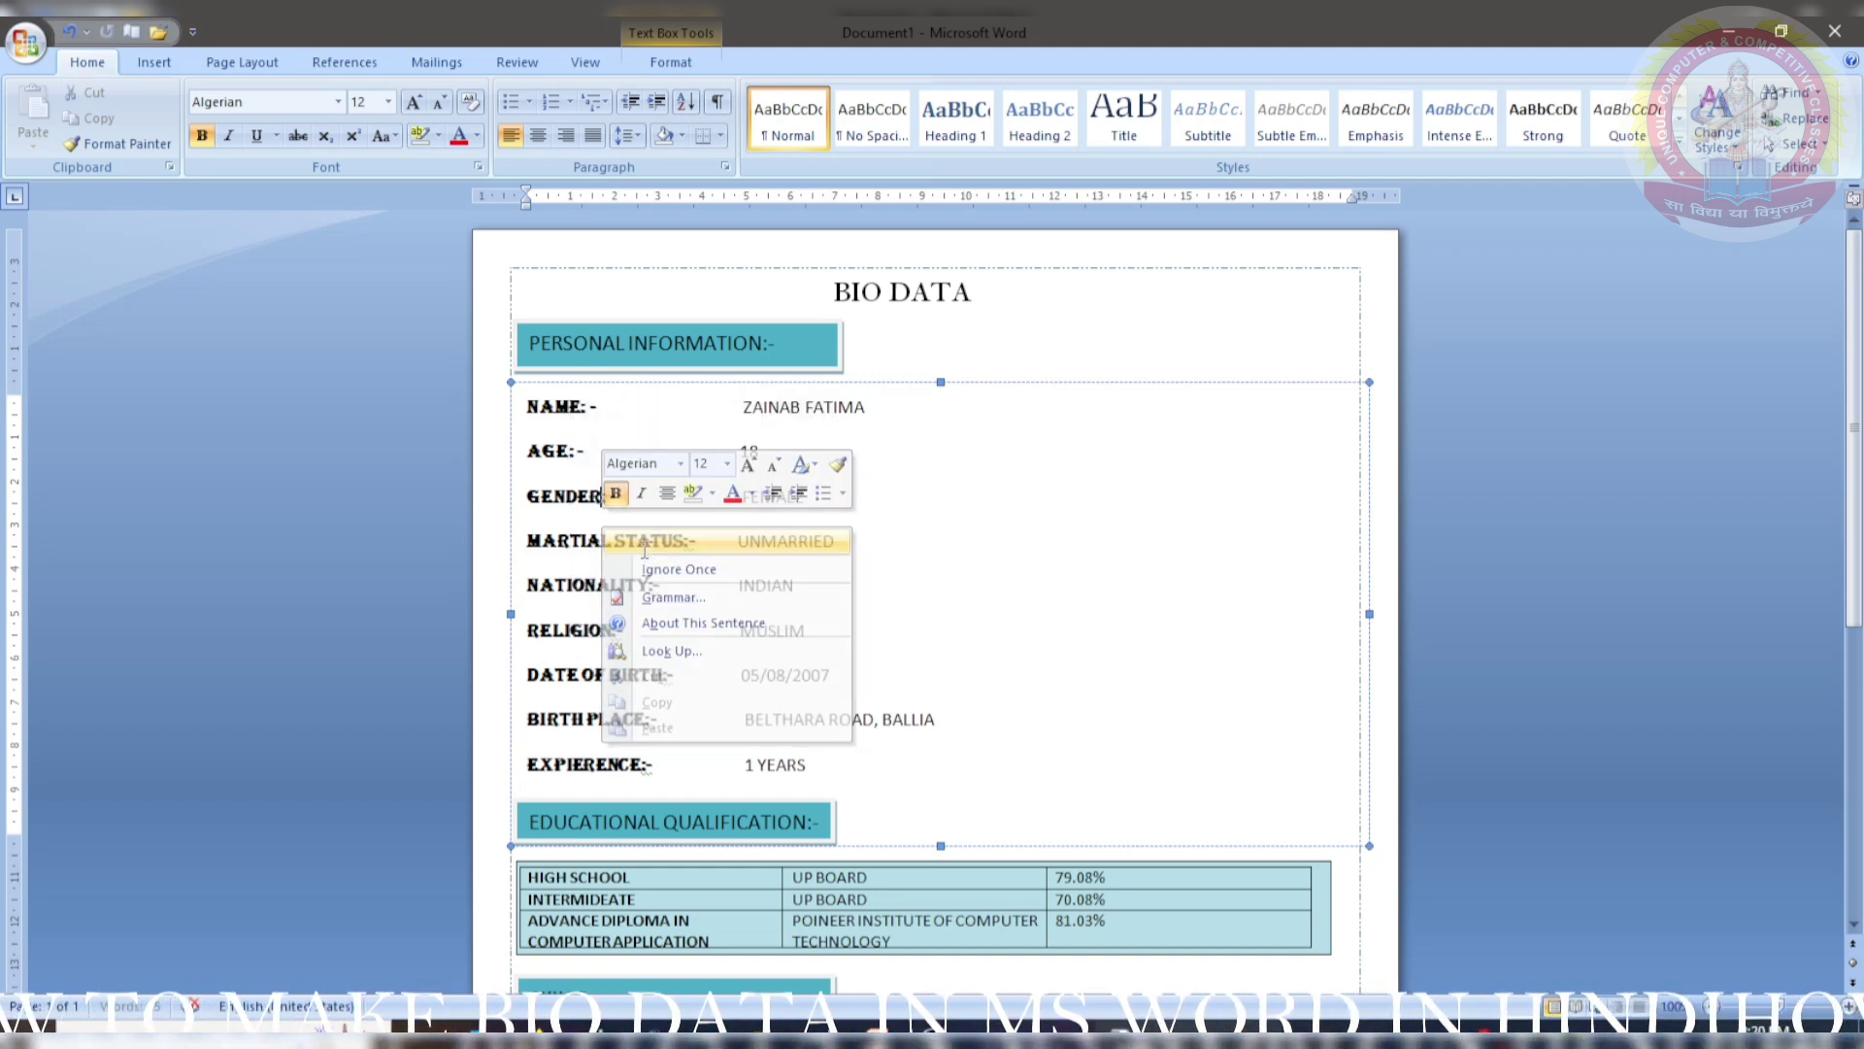
pyautogui.rightClick(686, 562)
pyautogui.click(708, 585)
# - Change the NATIONALITY, RELIGION, DATE OF BIRTH, BIRTH PLACE and EXPIERENCE labels to ': -'
pyautogui.rightClick(658, 605)
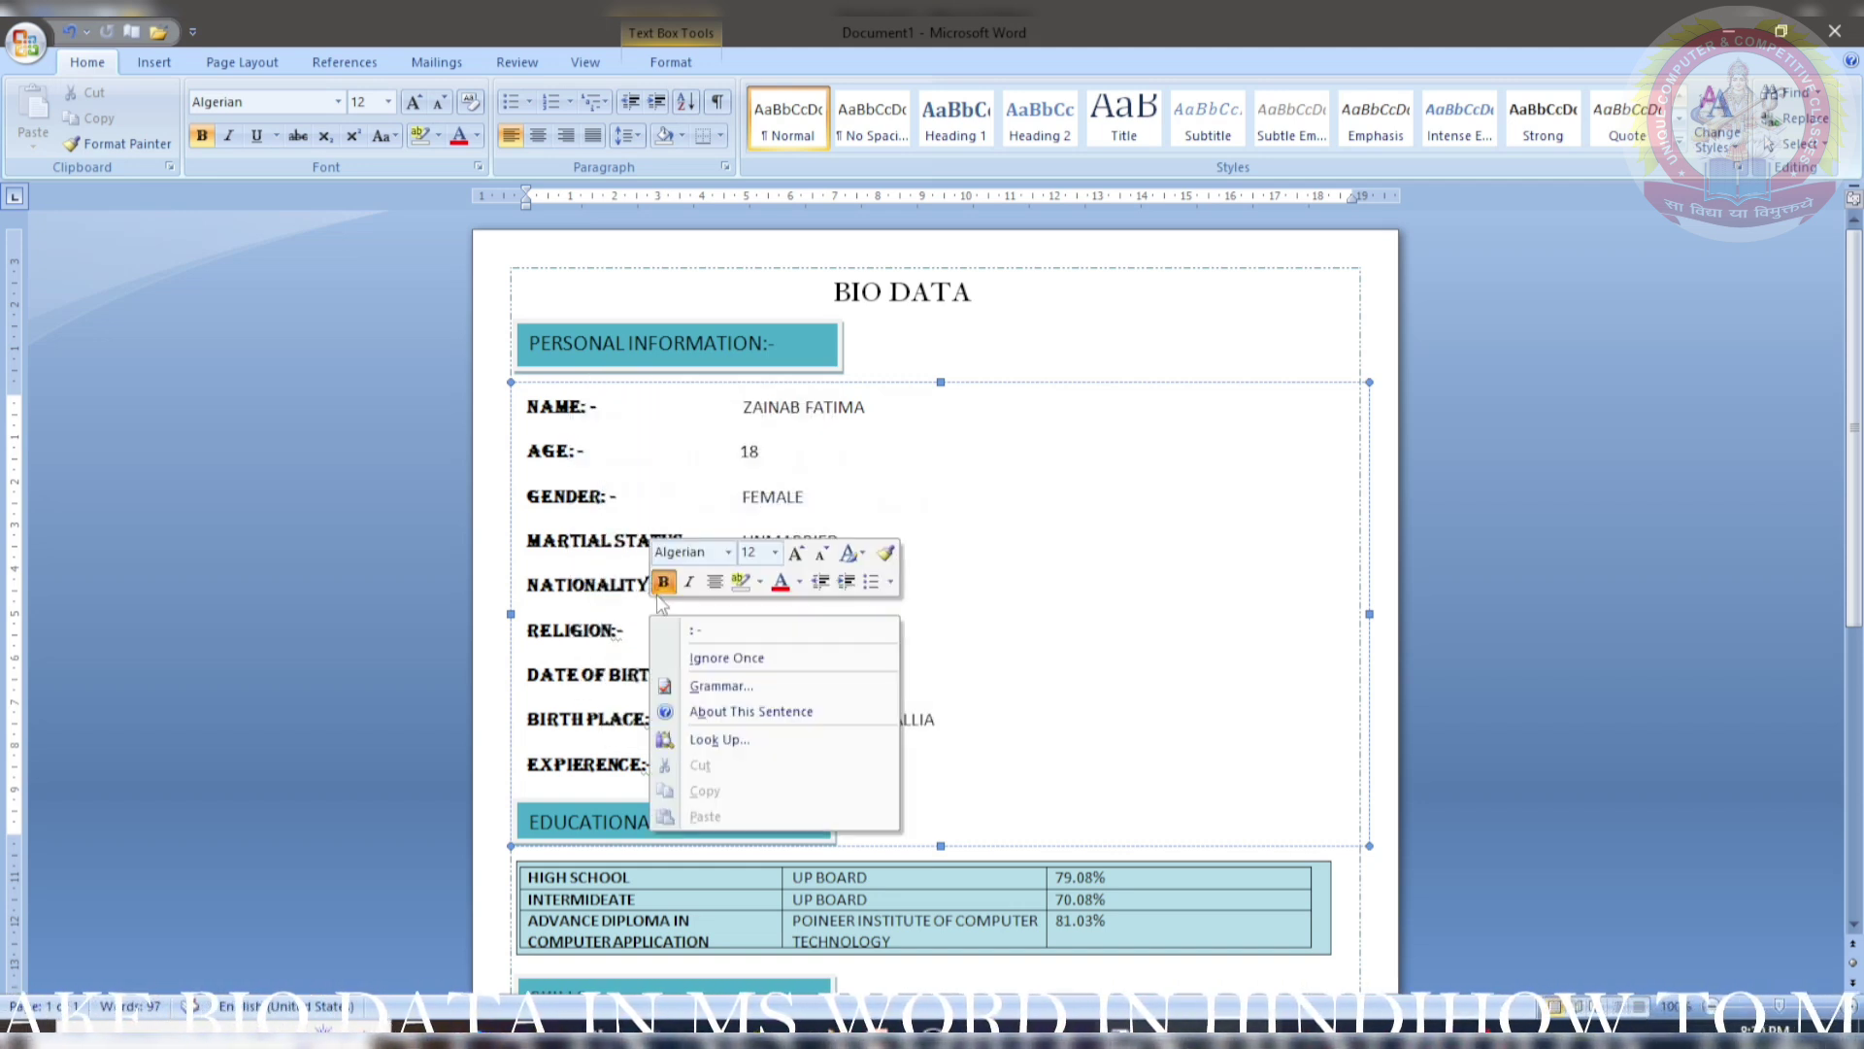
pyautogui.click(681, 630)
pyautogui.rightClick(620, 655)
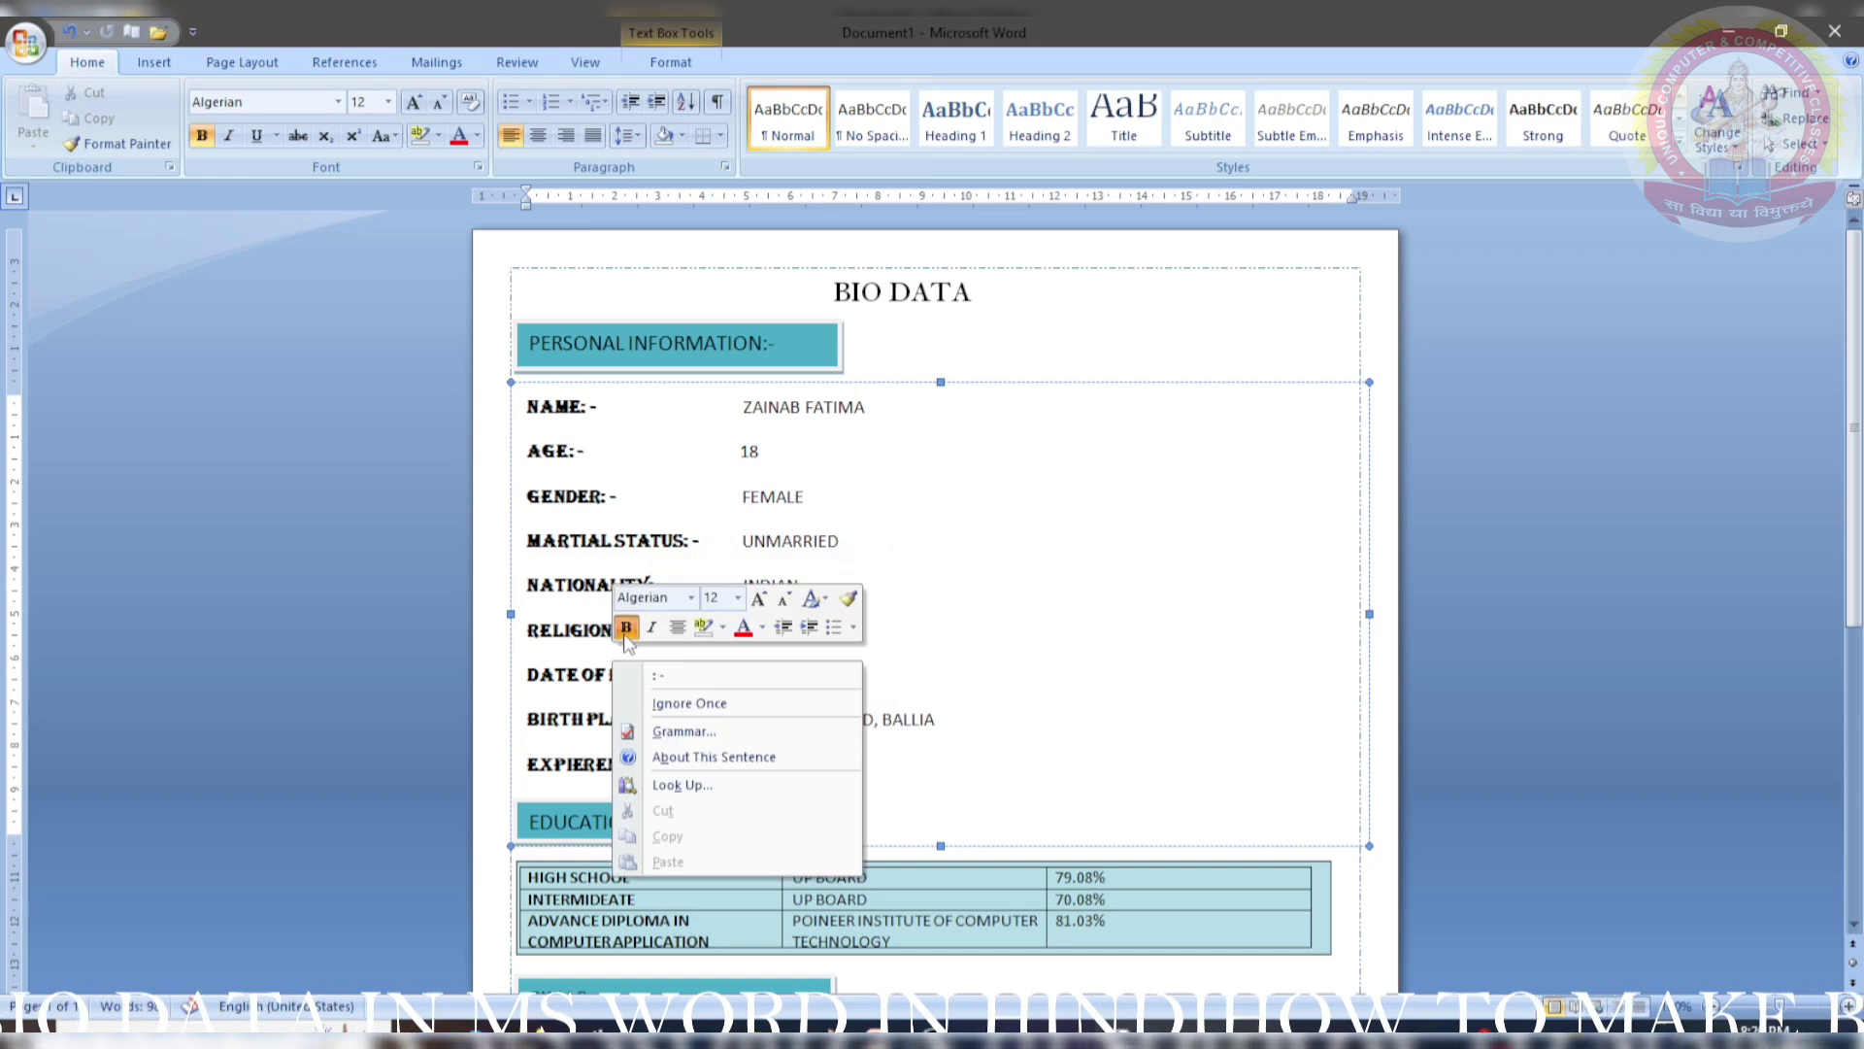
pyautogui.click(663, 678)
pyautogui.rightClick(664, 699)
pyautogui.click(670, 719)
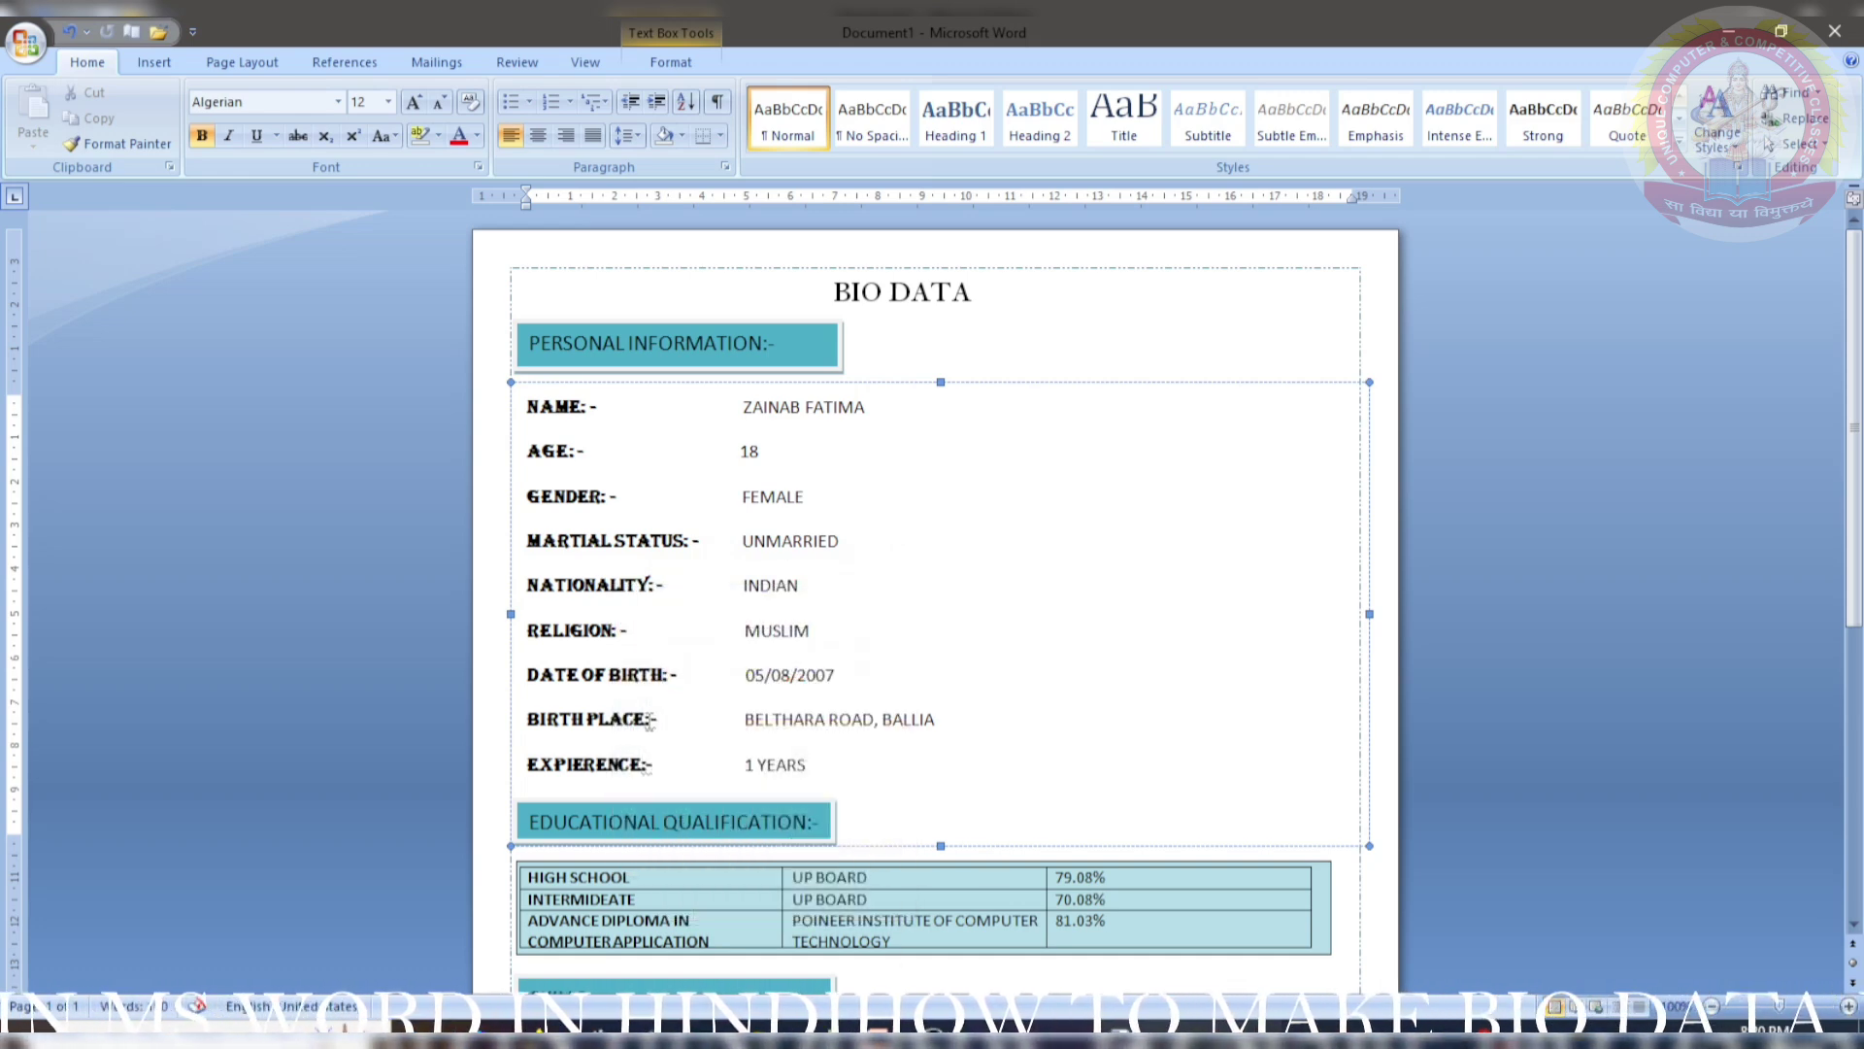
pyautogui.rightClick(648, 730)
pyautogui.click(665, 766)
pyautogui.rightClick(646, 779)
pyautogui.click(670, 811)
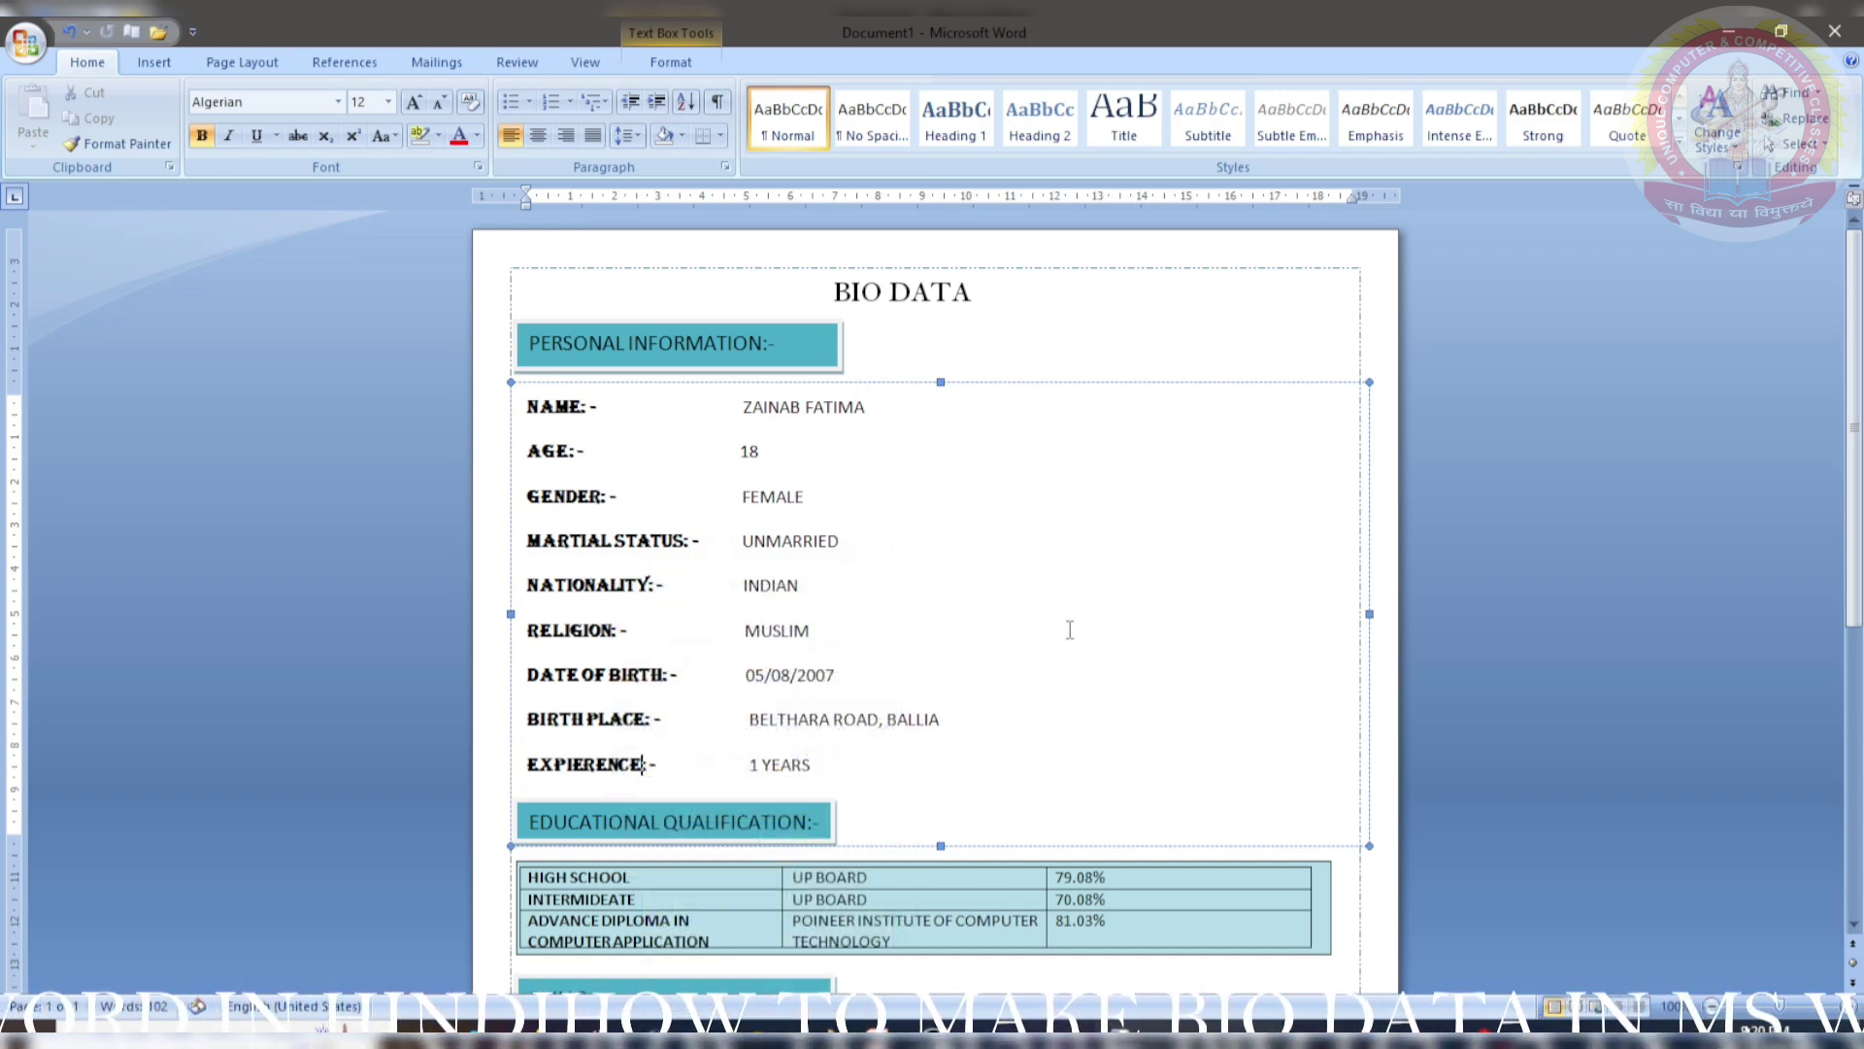
pyautogui.click(36, 58)
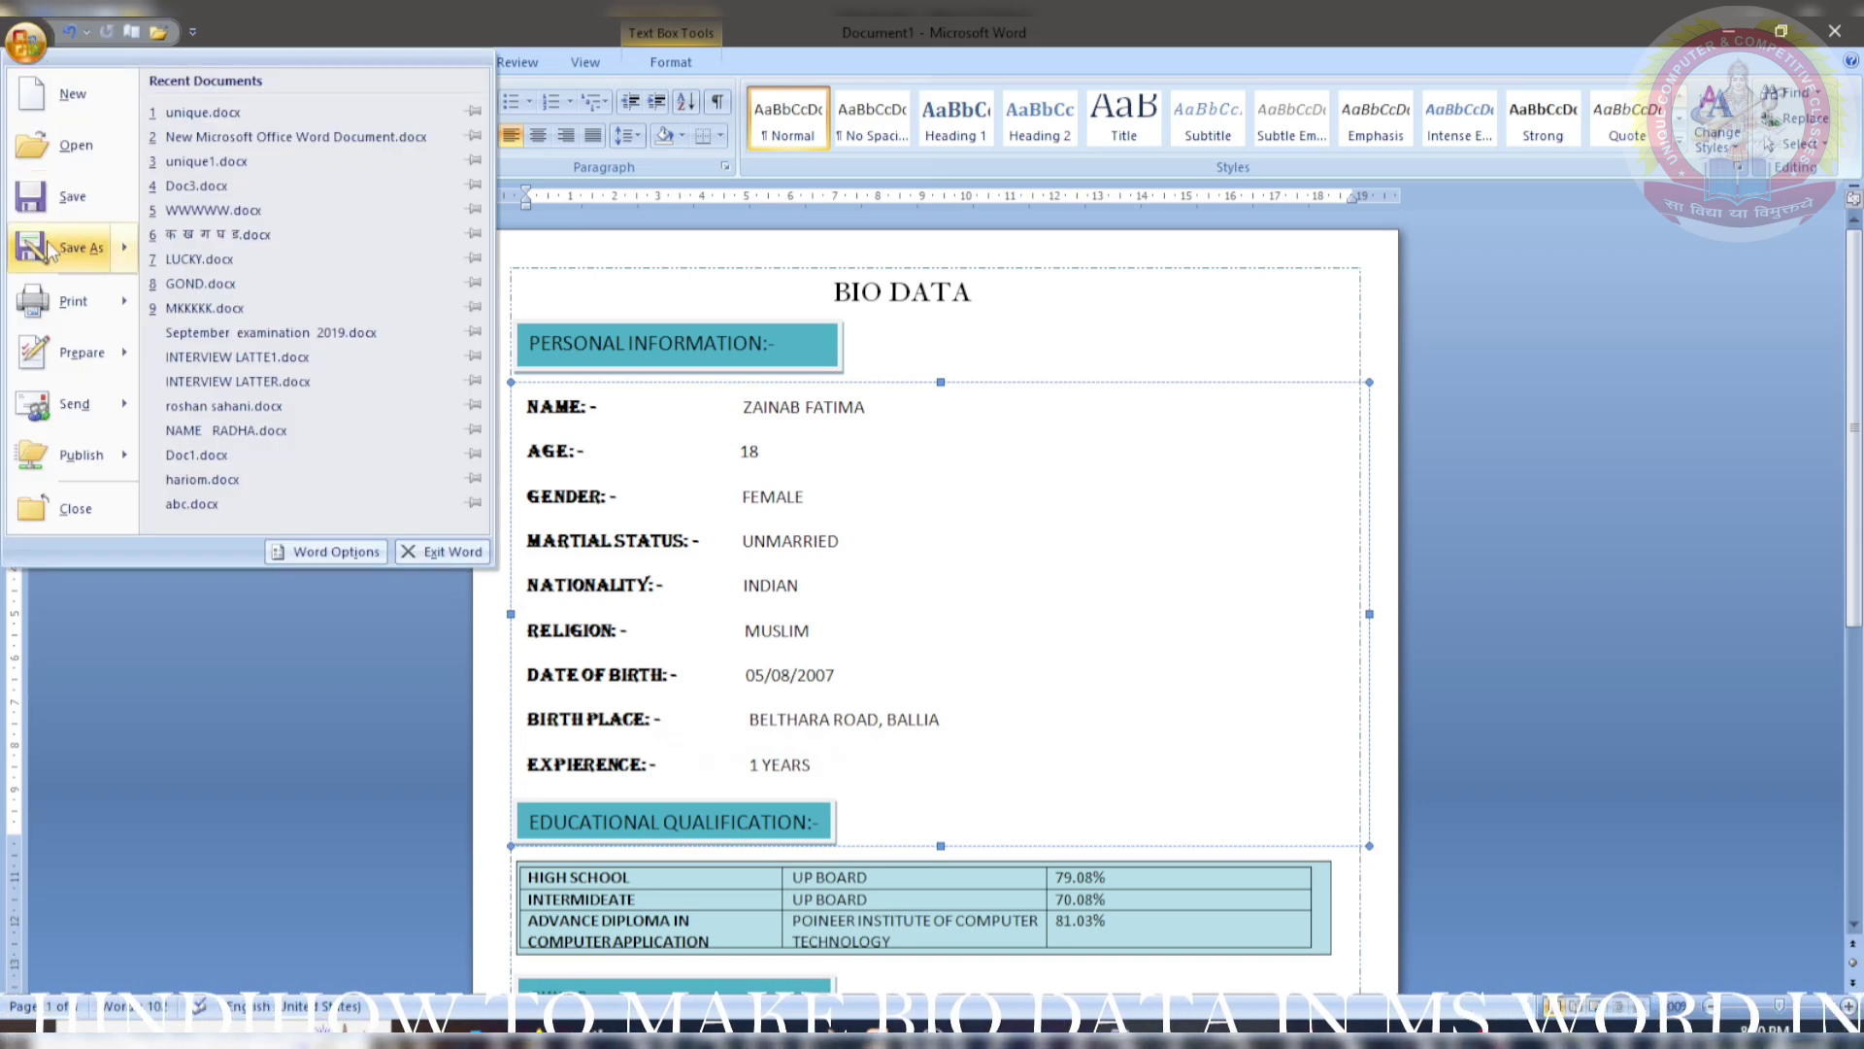
# - Save the document to the Desktop as a Word Document named BIO DATA
pyautogui.click(132, 208)
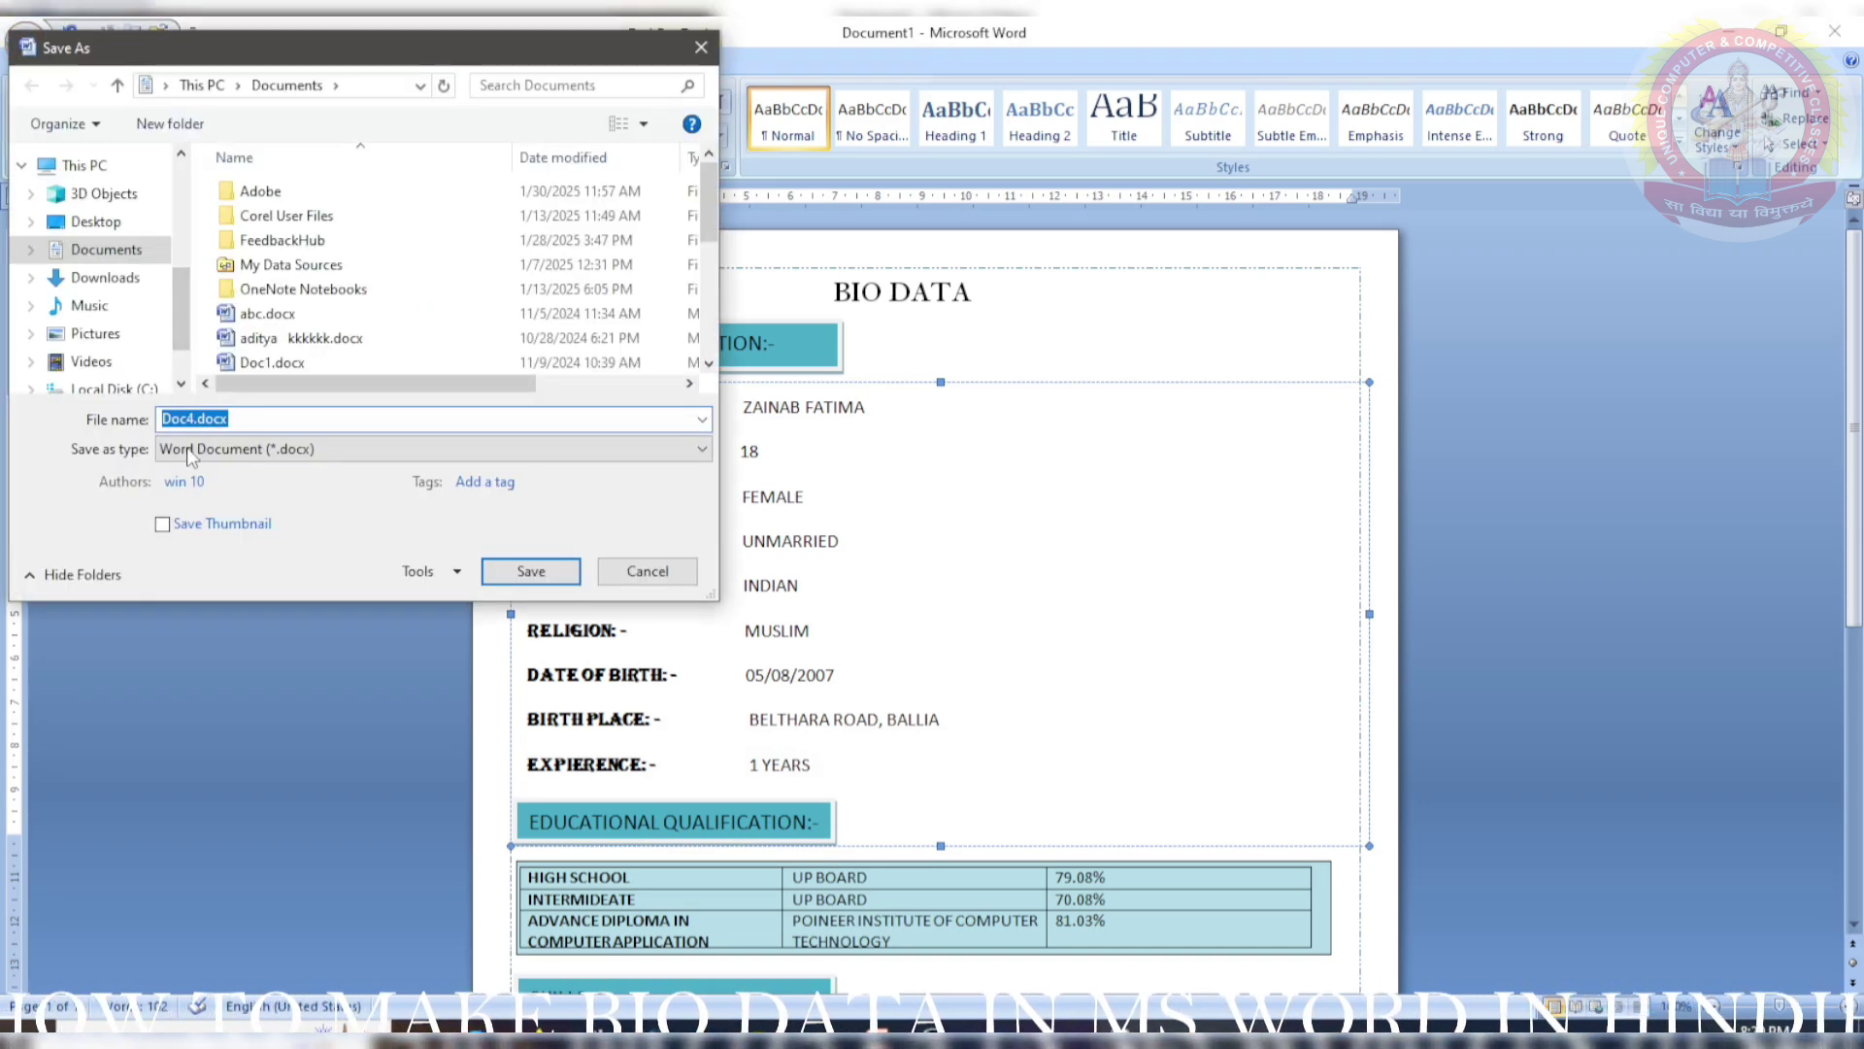
pyautogui.click(190, 448)
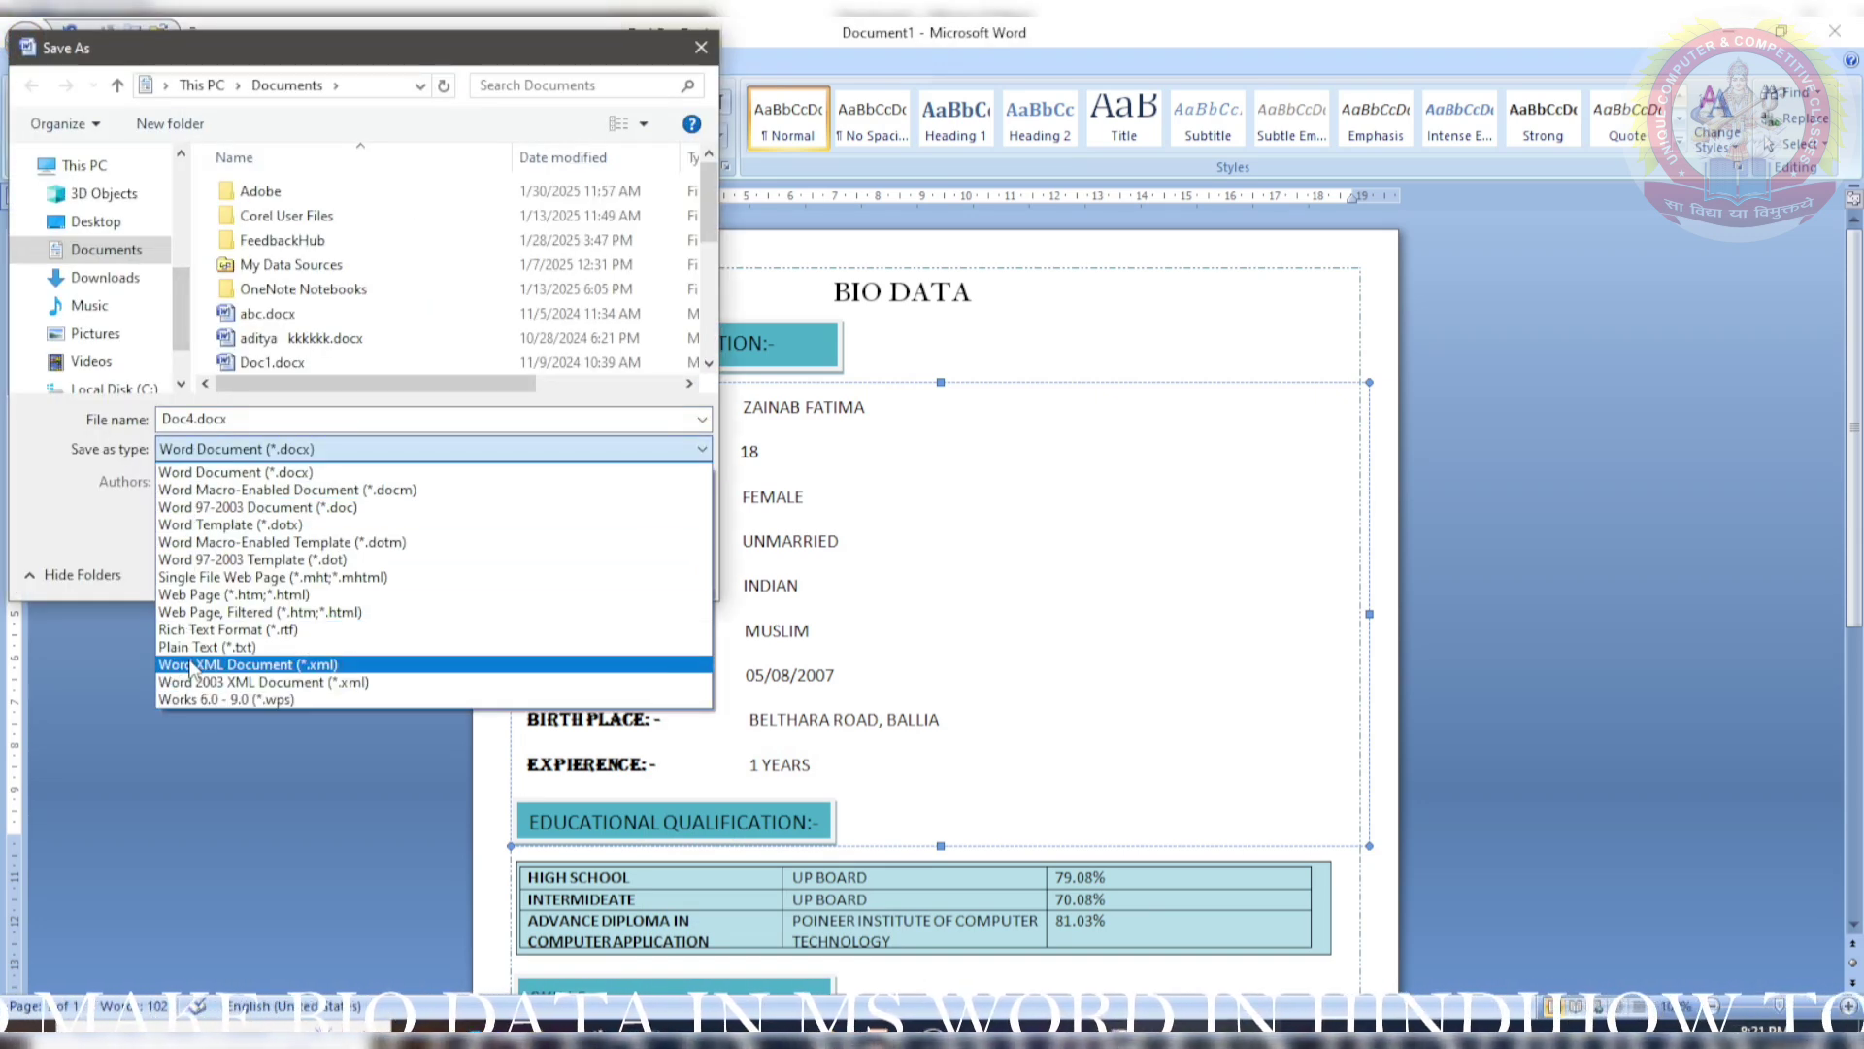
pyautogui.click(246, 421)
pyautogui.doubleClick(246, 421)
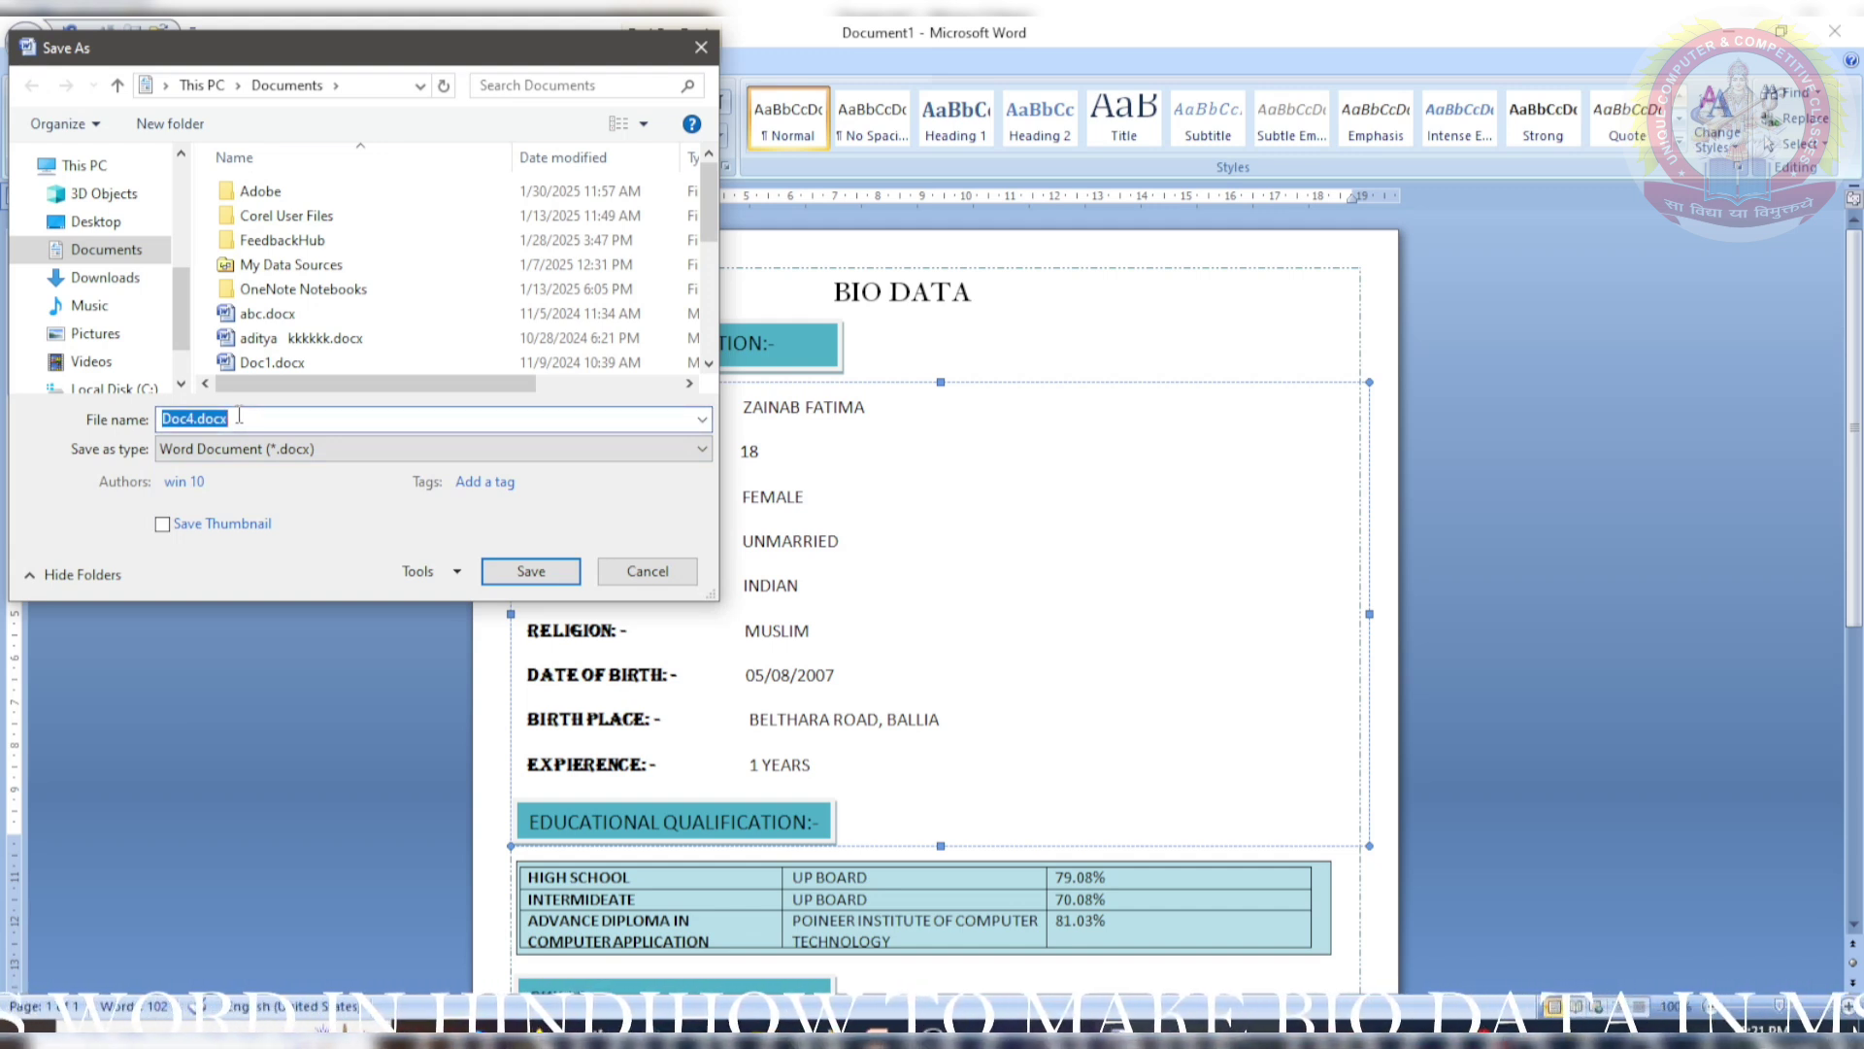
pyautogui.write('WO')
pyautogui.press('BackSpace')
pyautogui.press('BackSpace')
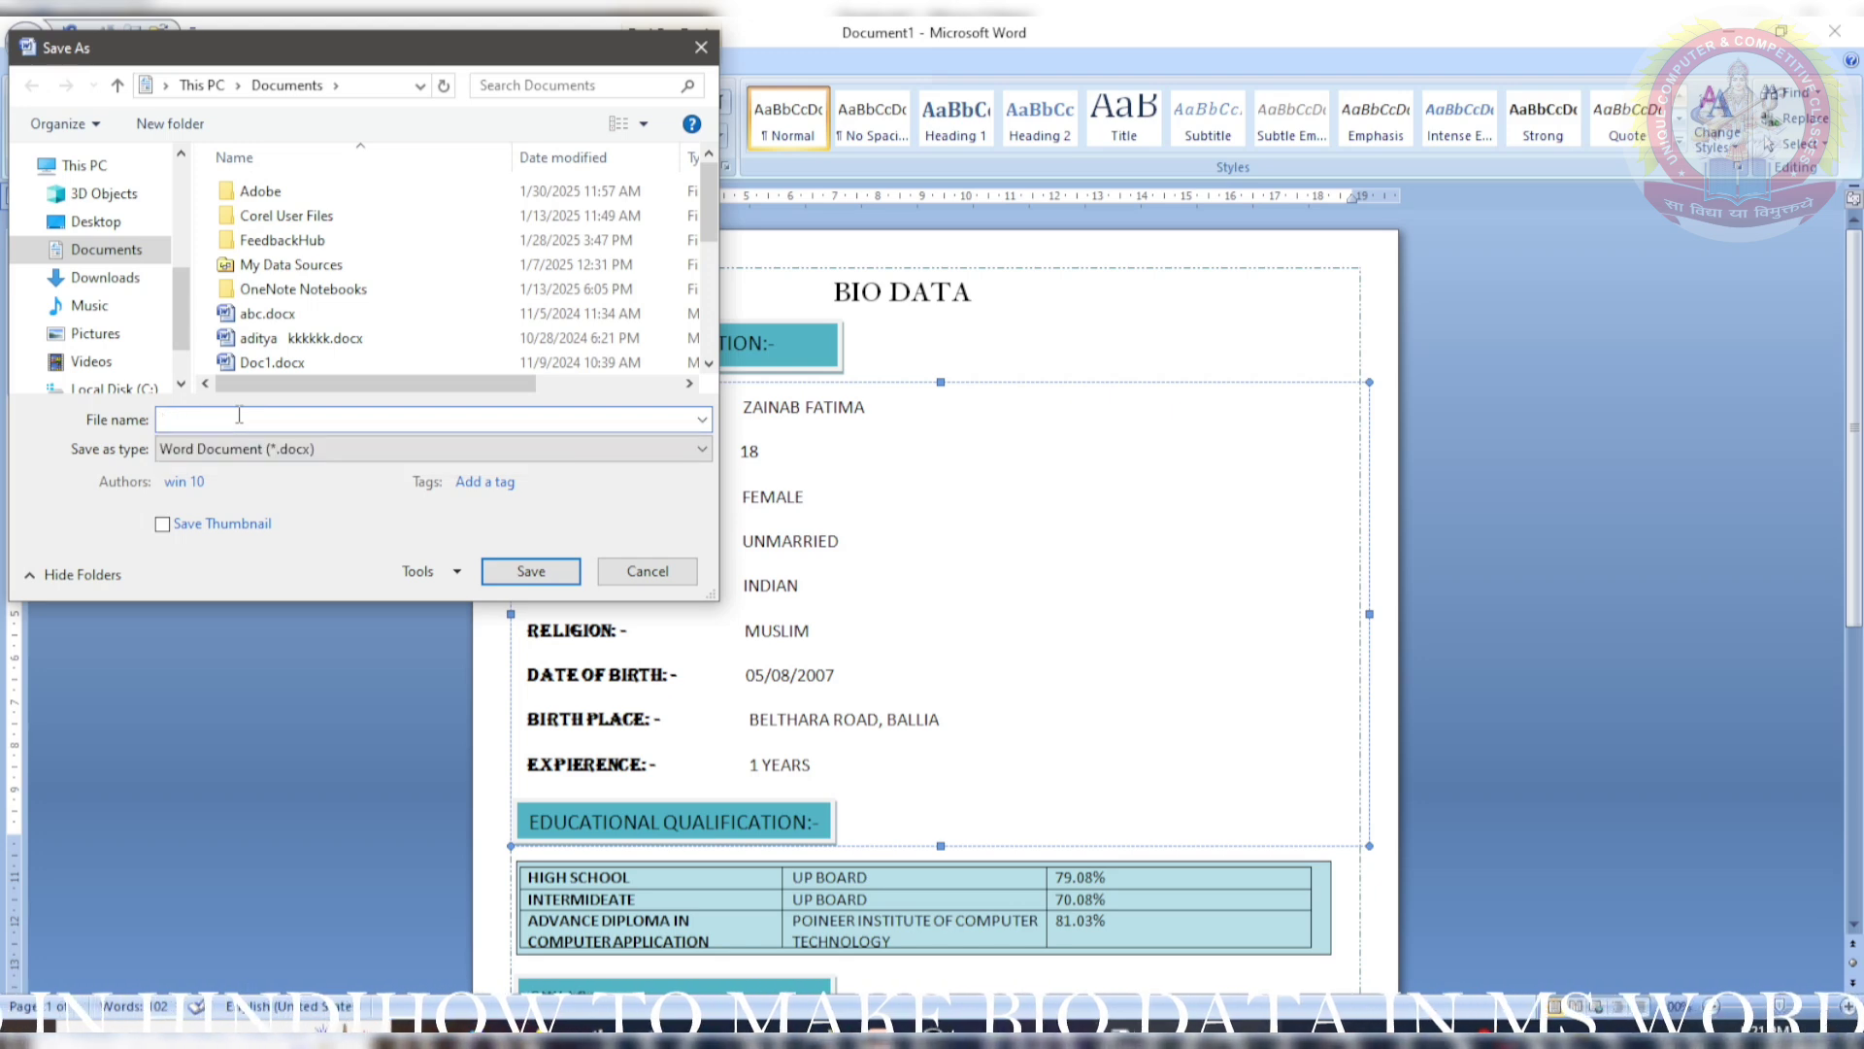
pyautogui.write('BIO DATA')
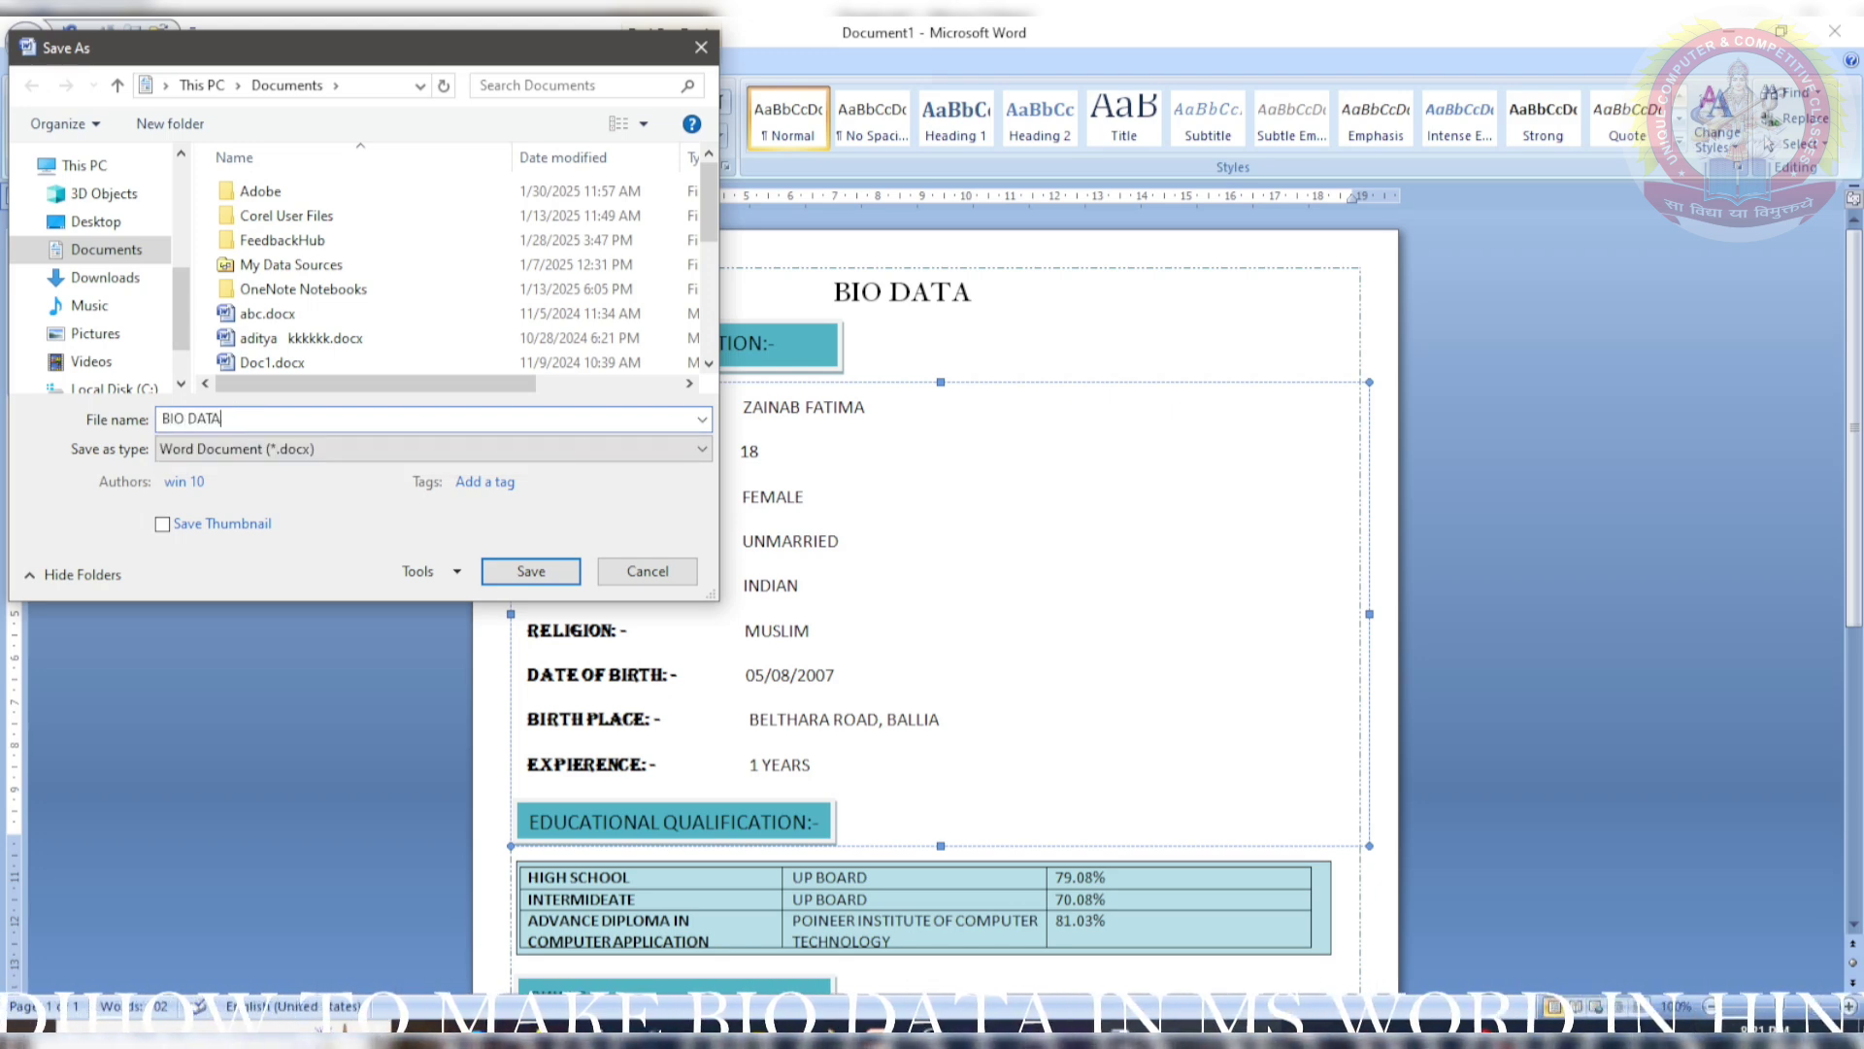
pyautogui.click(95, 222)
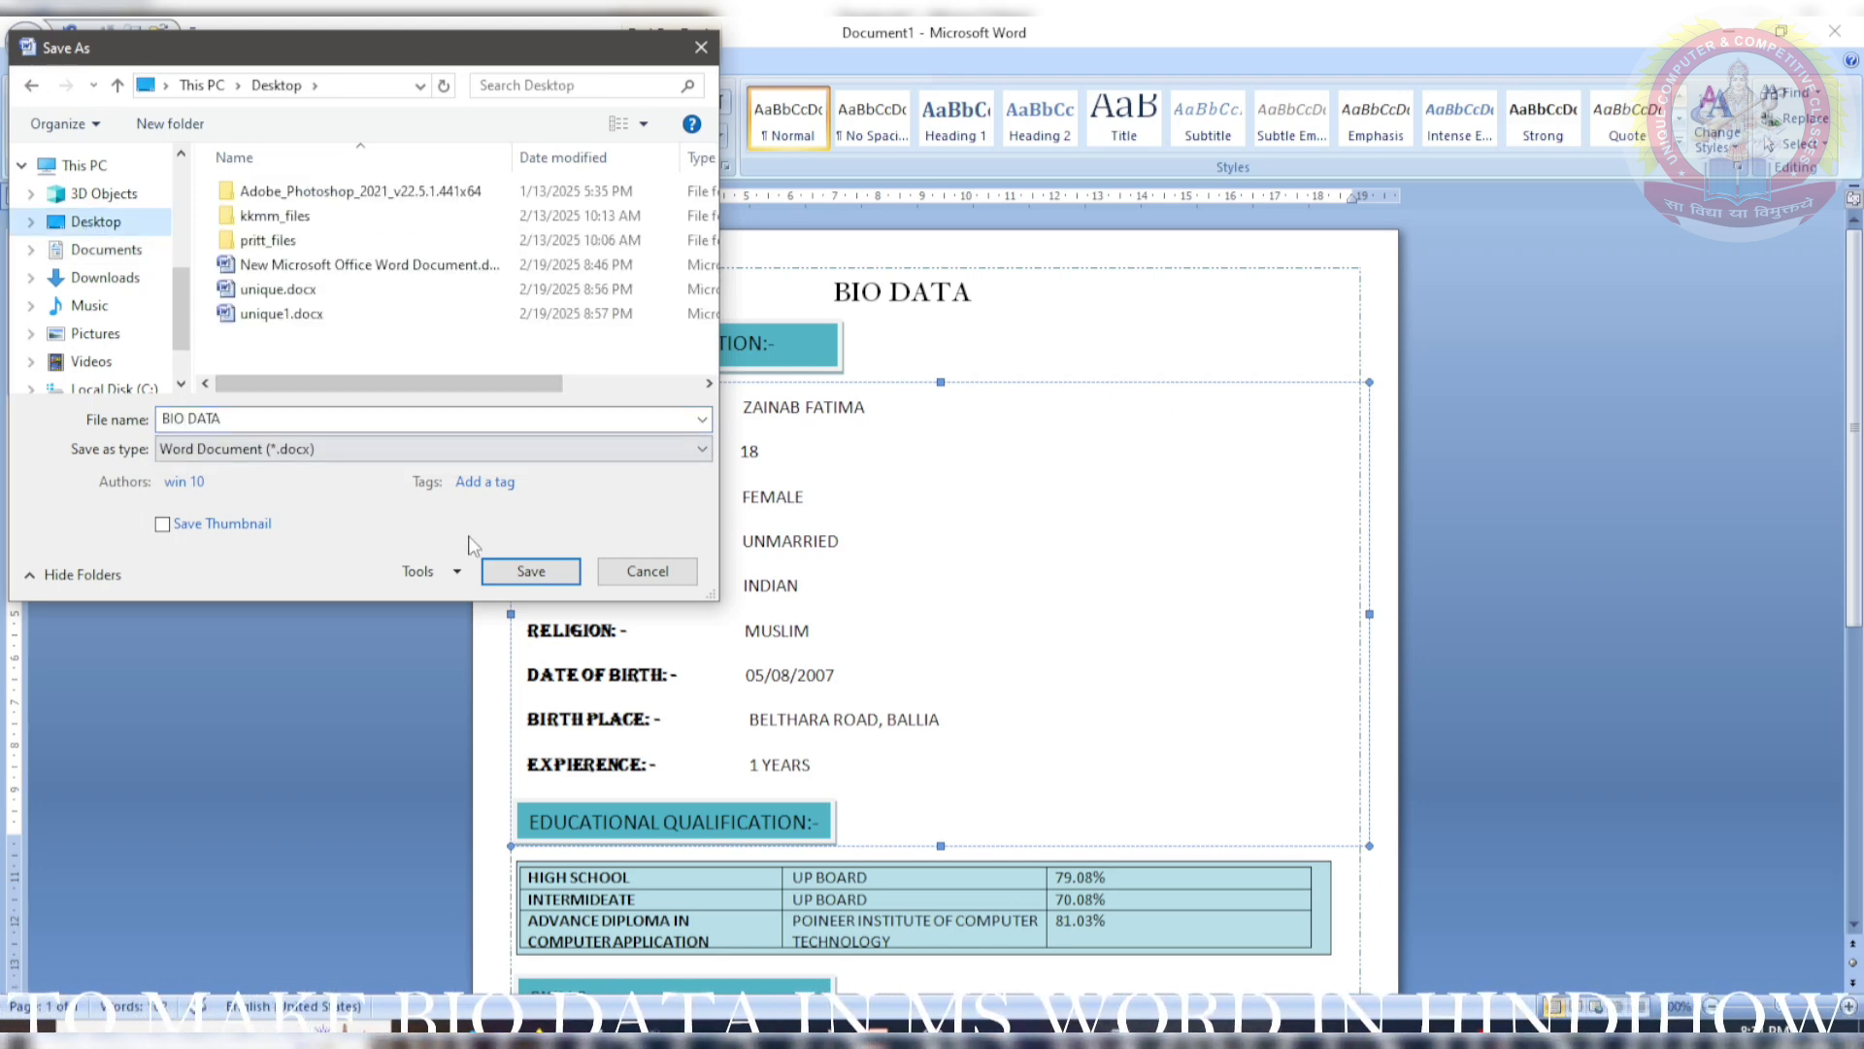
pyautogui.click(531, 571)
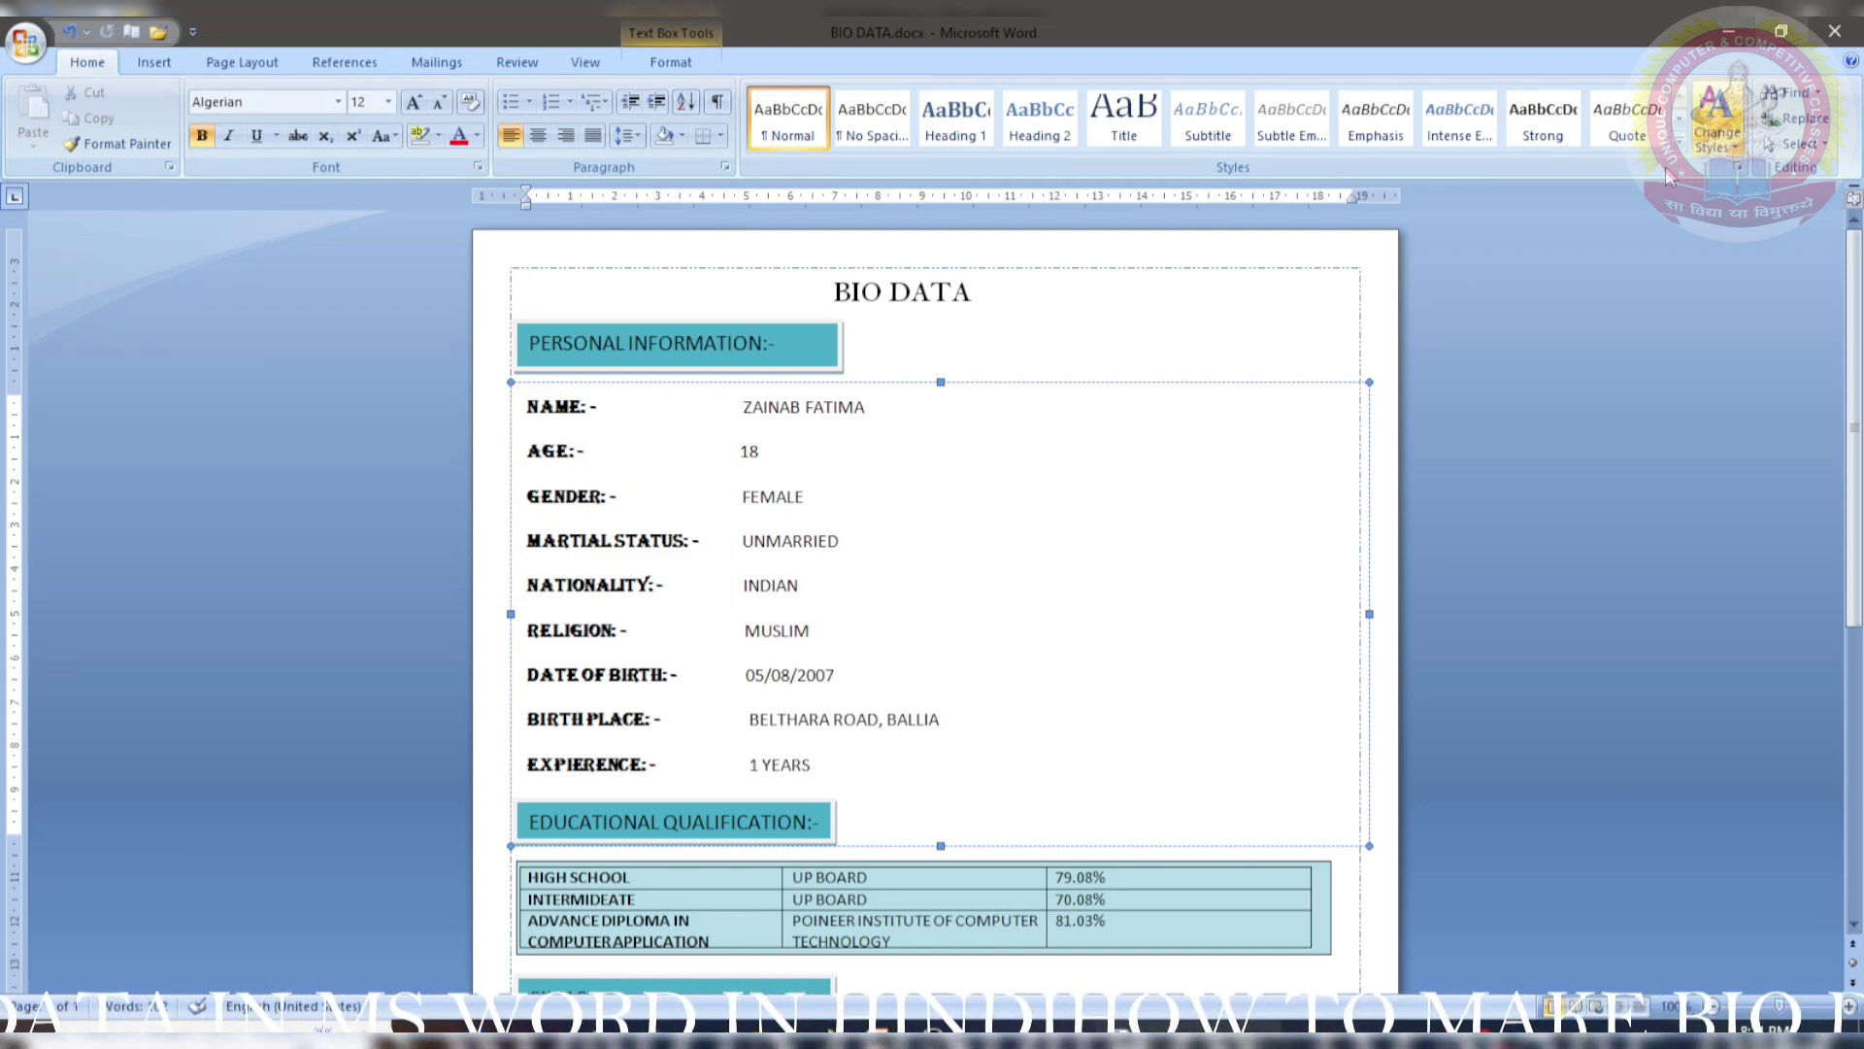
pyautogui.click(1285, 521)
pyautogui.scroll(-6, 1285, 522)
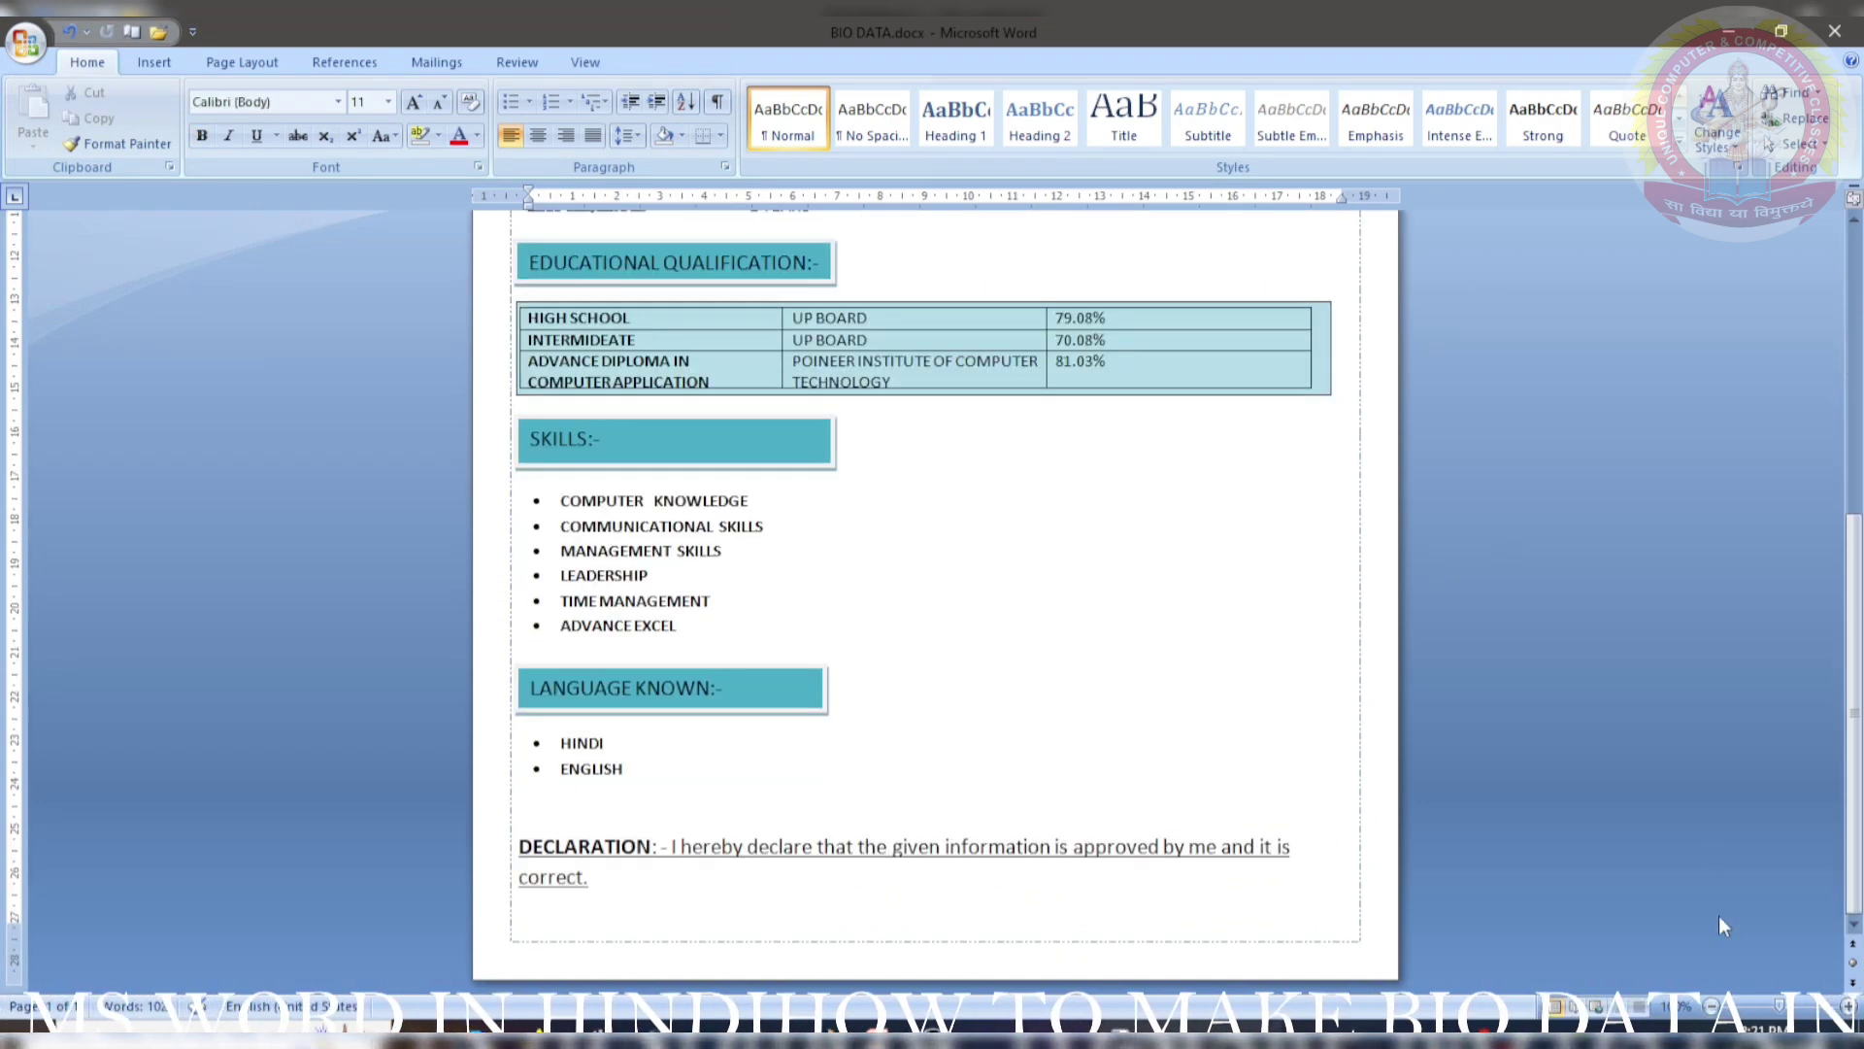
pyautogui.click(1712, 1008)
pyautogui.click(1711, 1008)
pyautogui.click(1712, 1007)
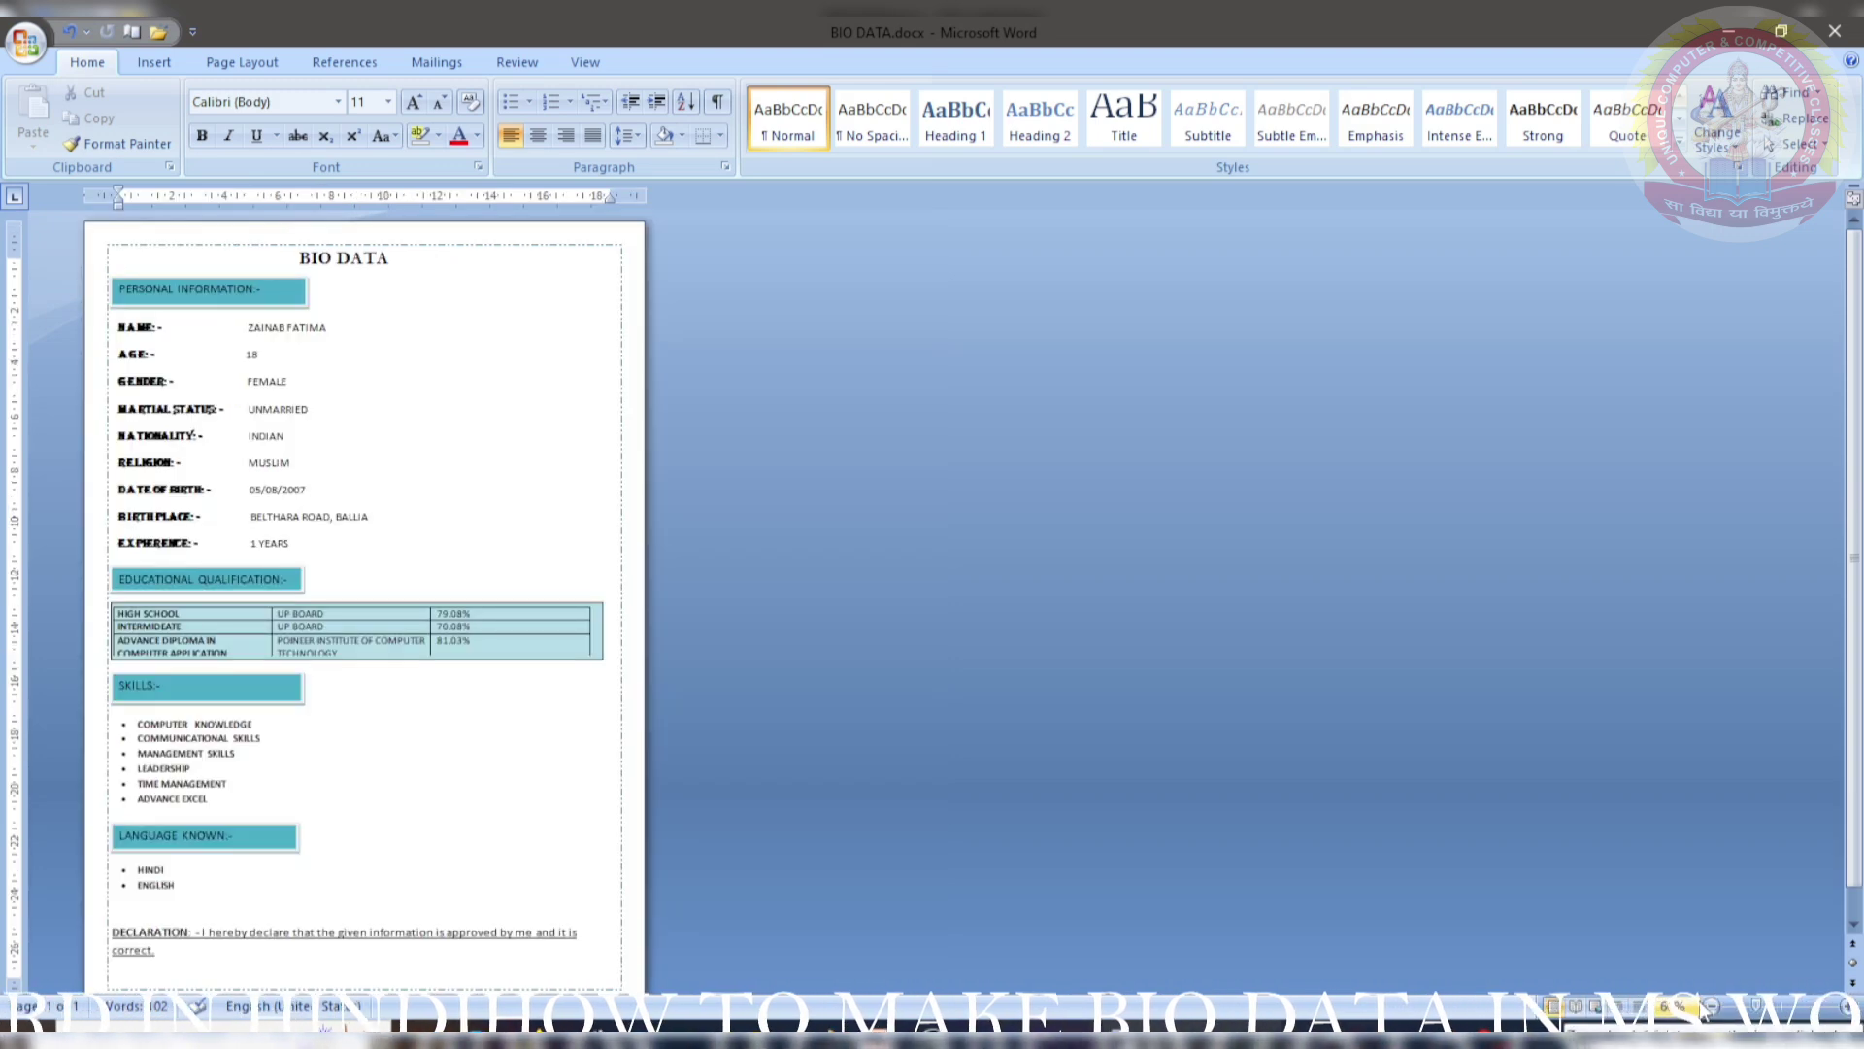
pyautogui.click(1712, 1008)
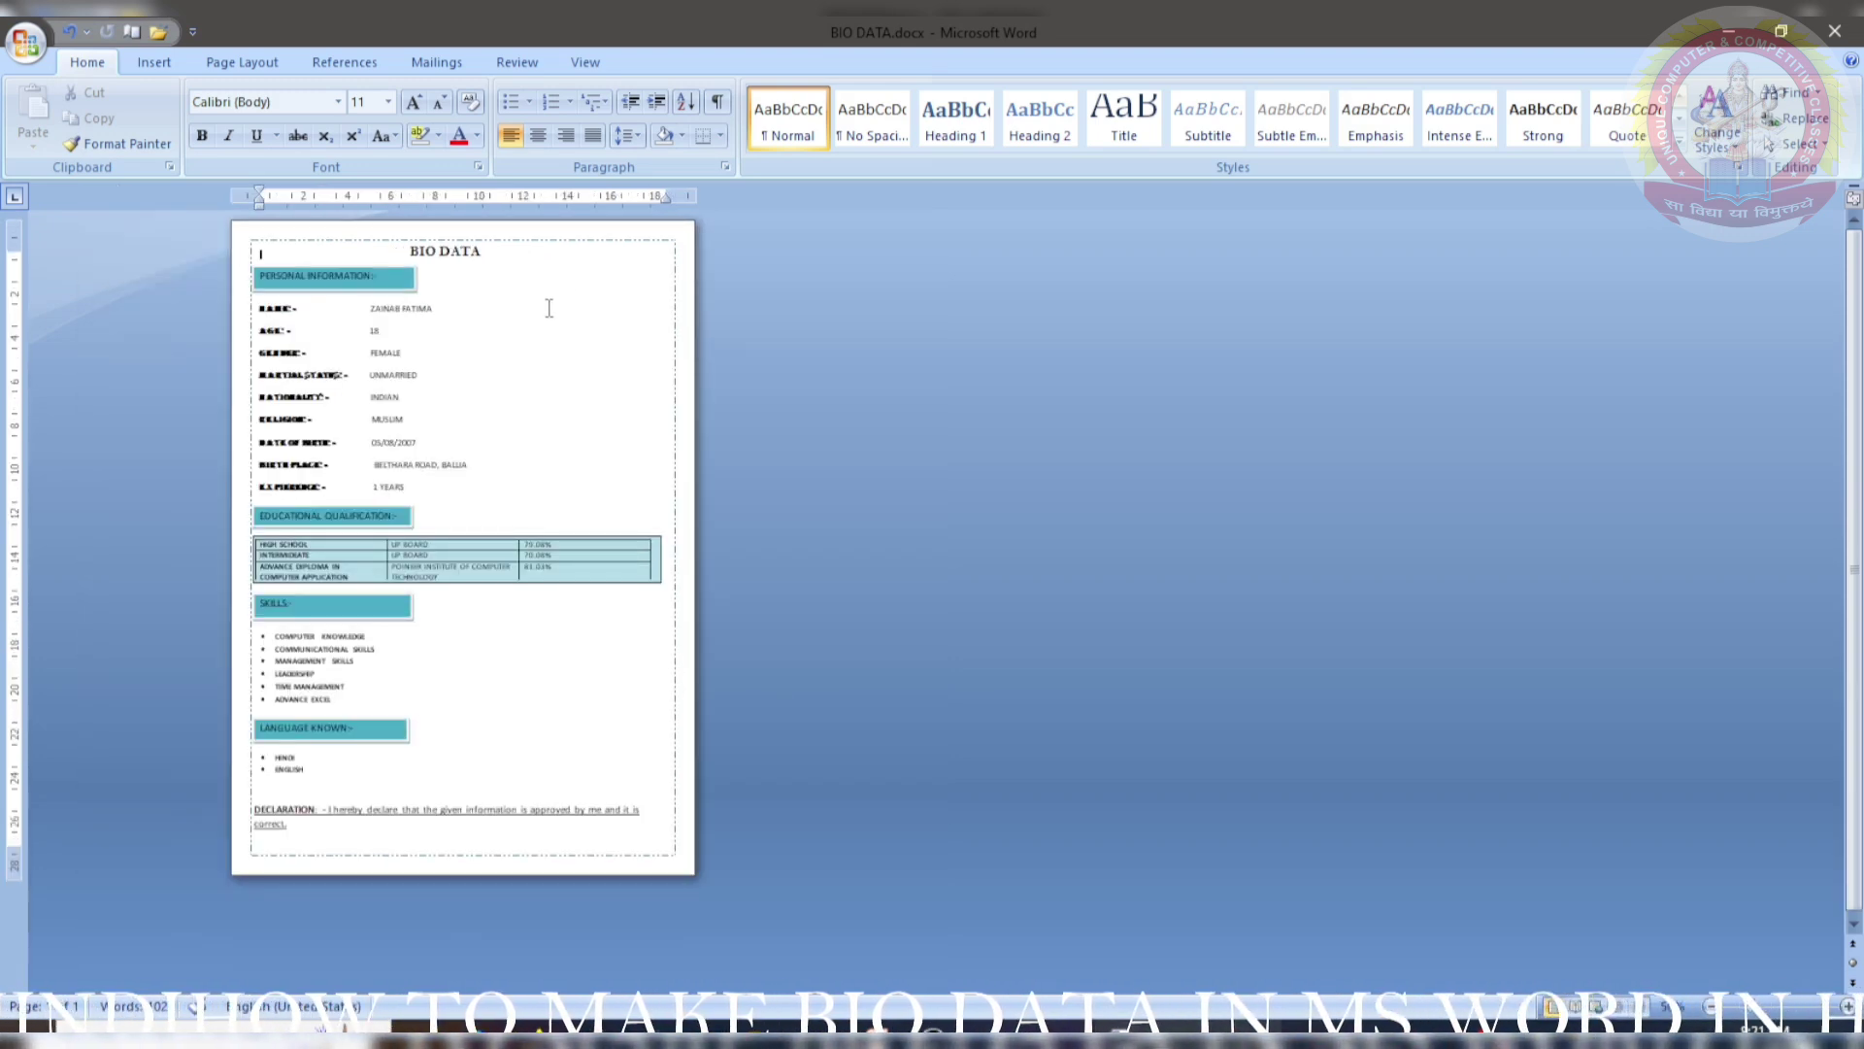
pyautogui.click(1849, 1007)
pyautogui.click(1849, 1008)
pyautogui.click(1849, 1008)
pyautogui.click(1849, 1008)
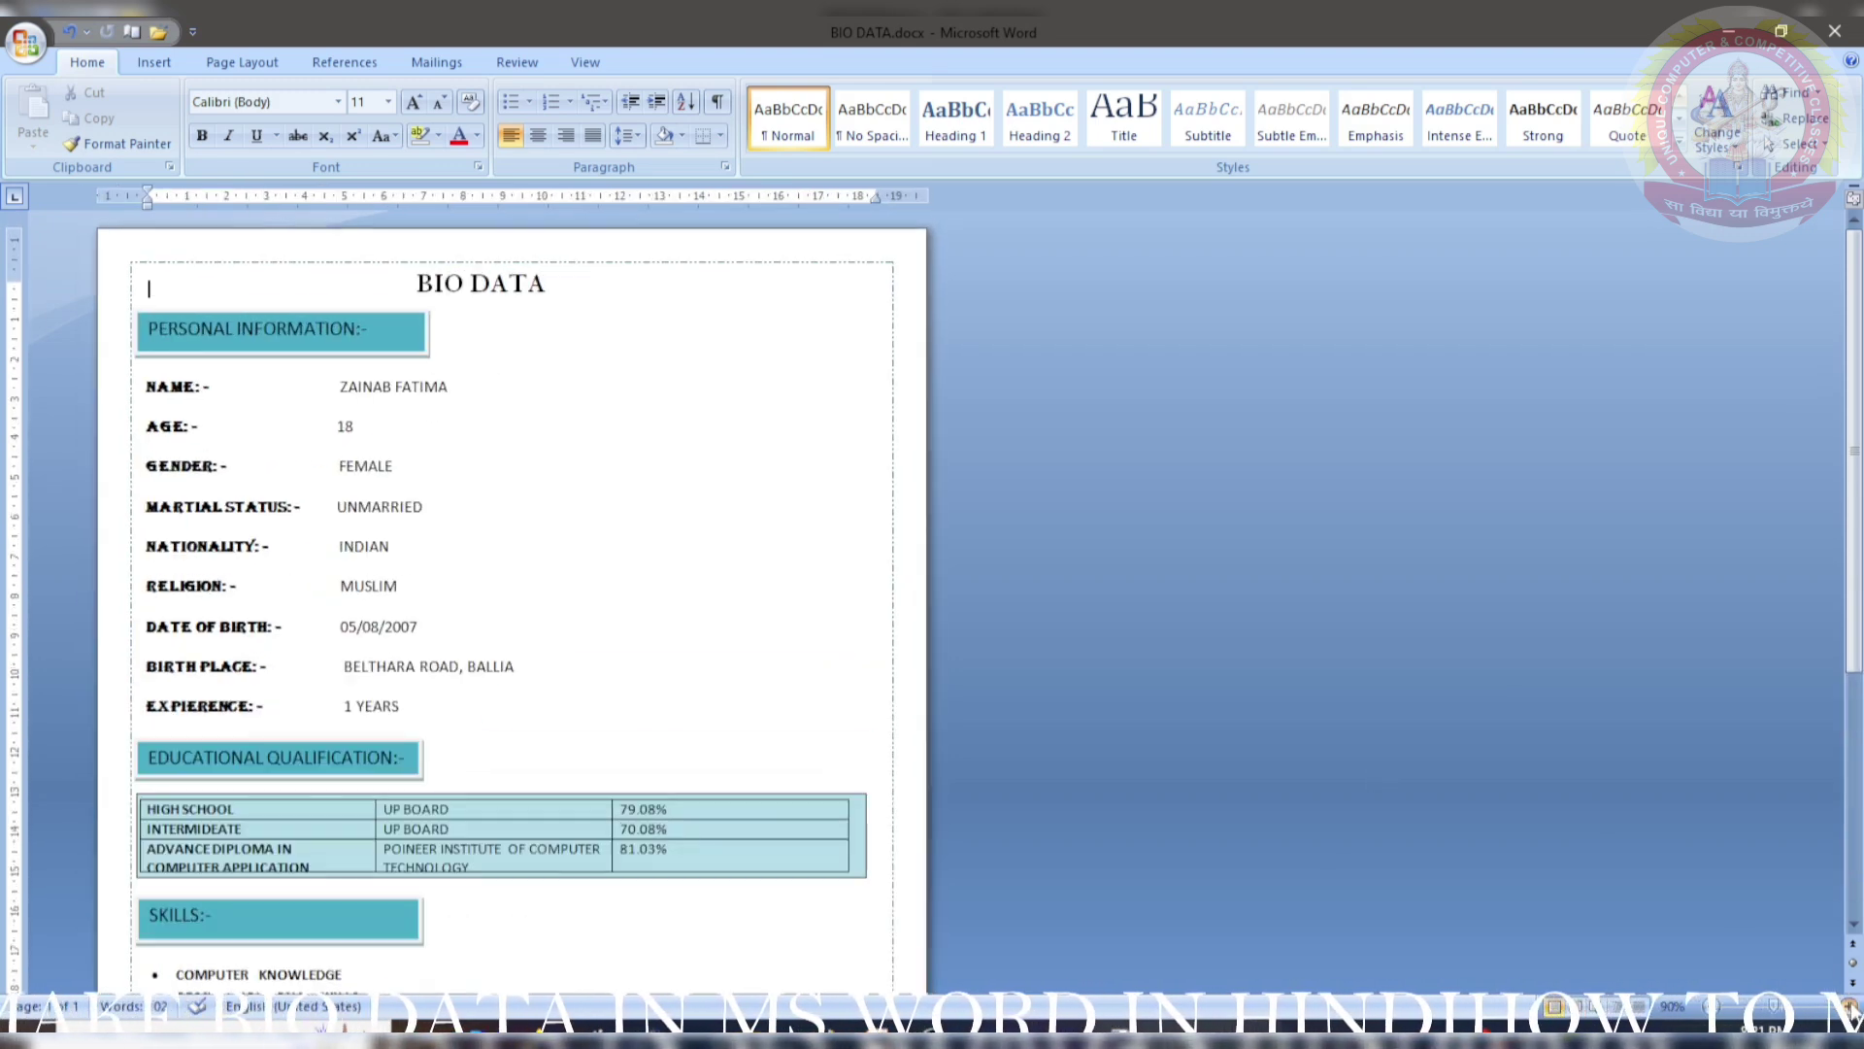